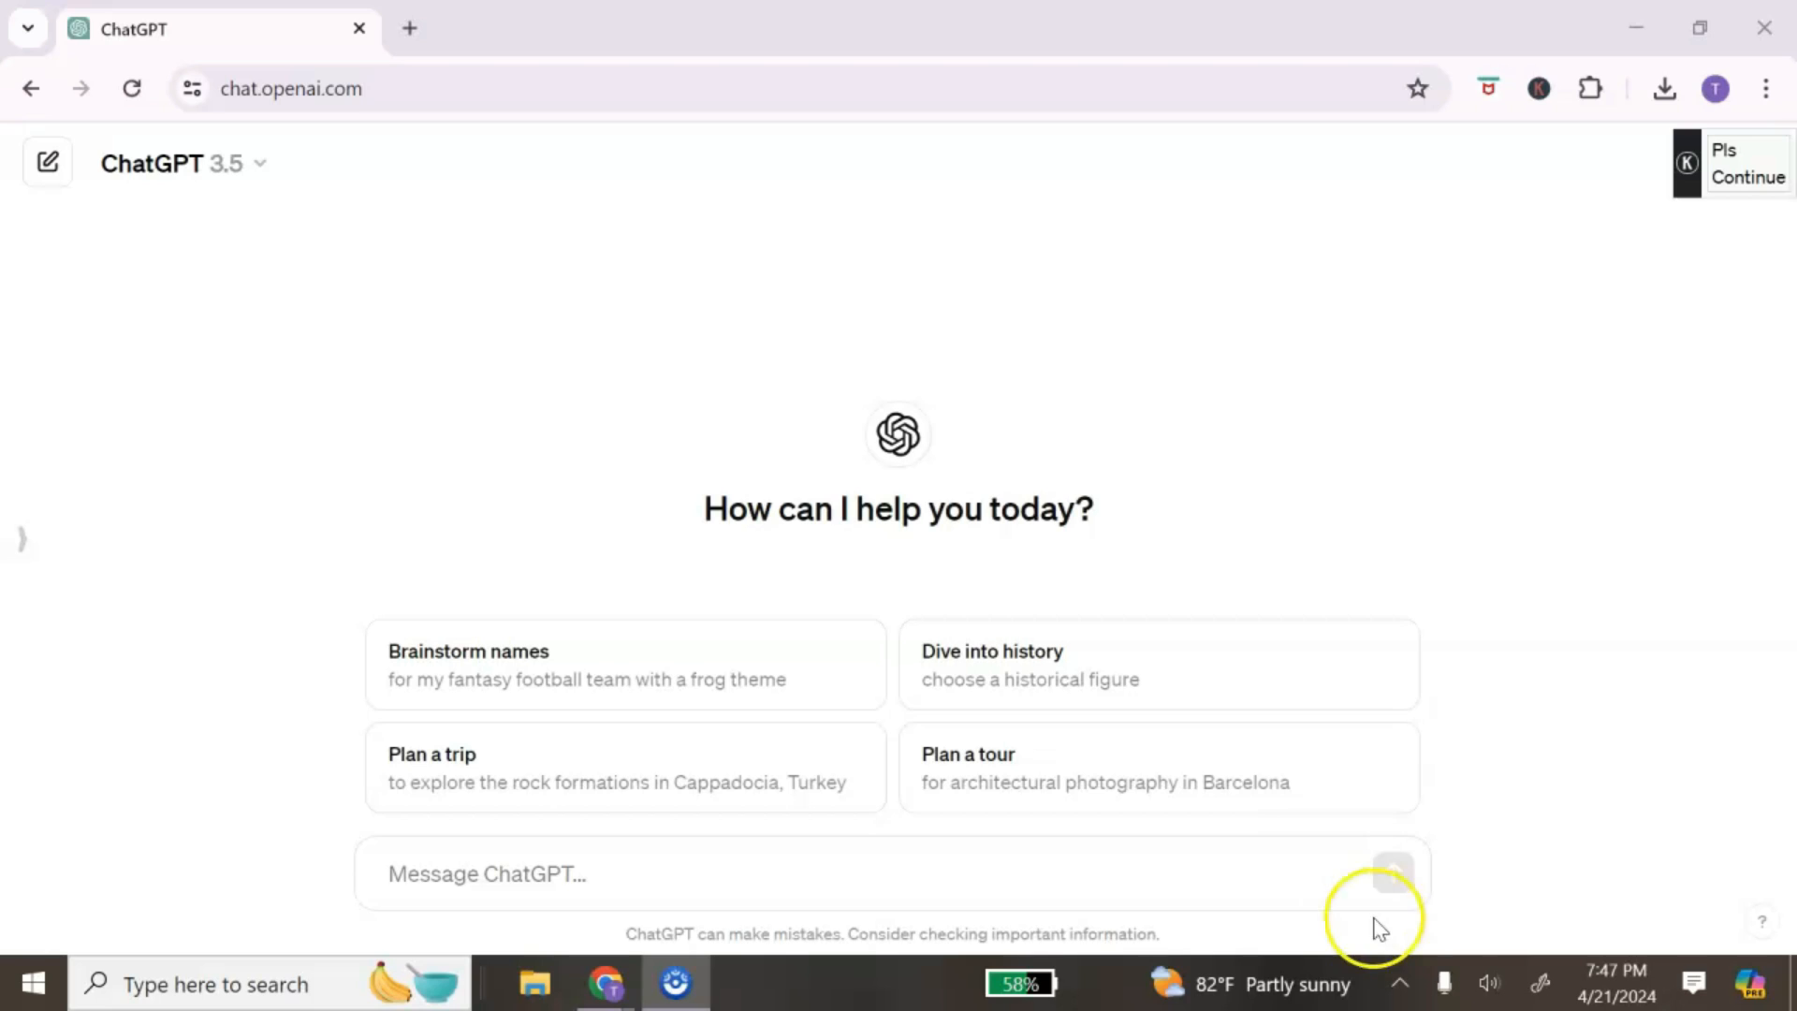
Step: Send ChatGPT the pasted request for 30 glow-up journal prompts on growth, self-discovery and empowerment, as a table
left_click(514, 891)
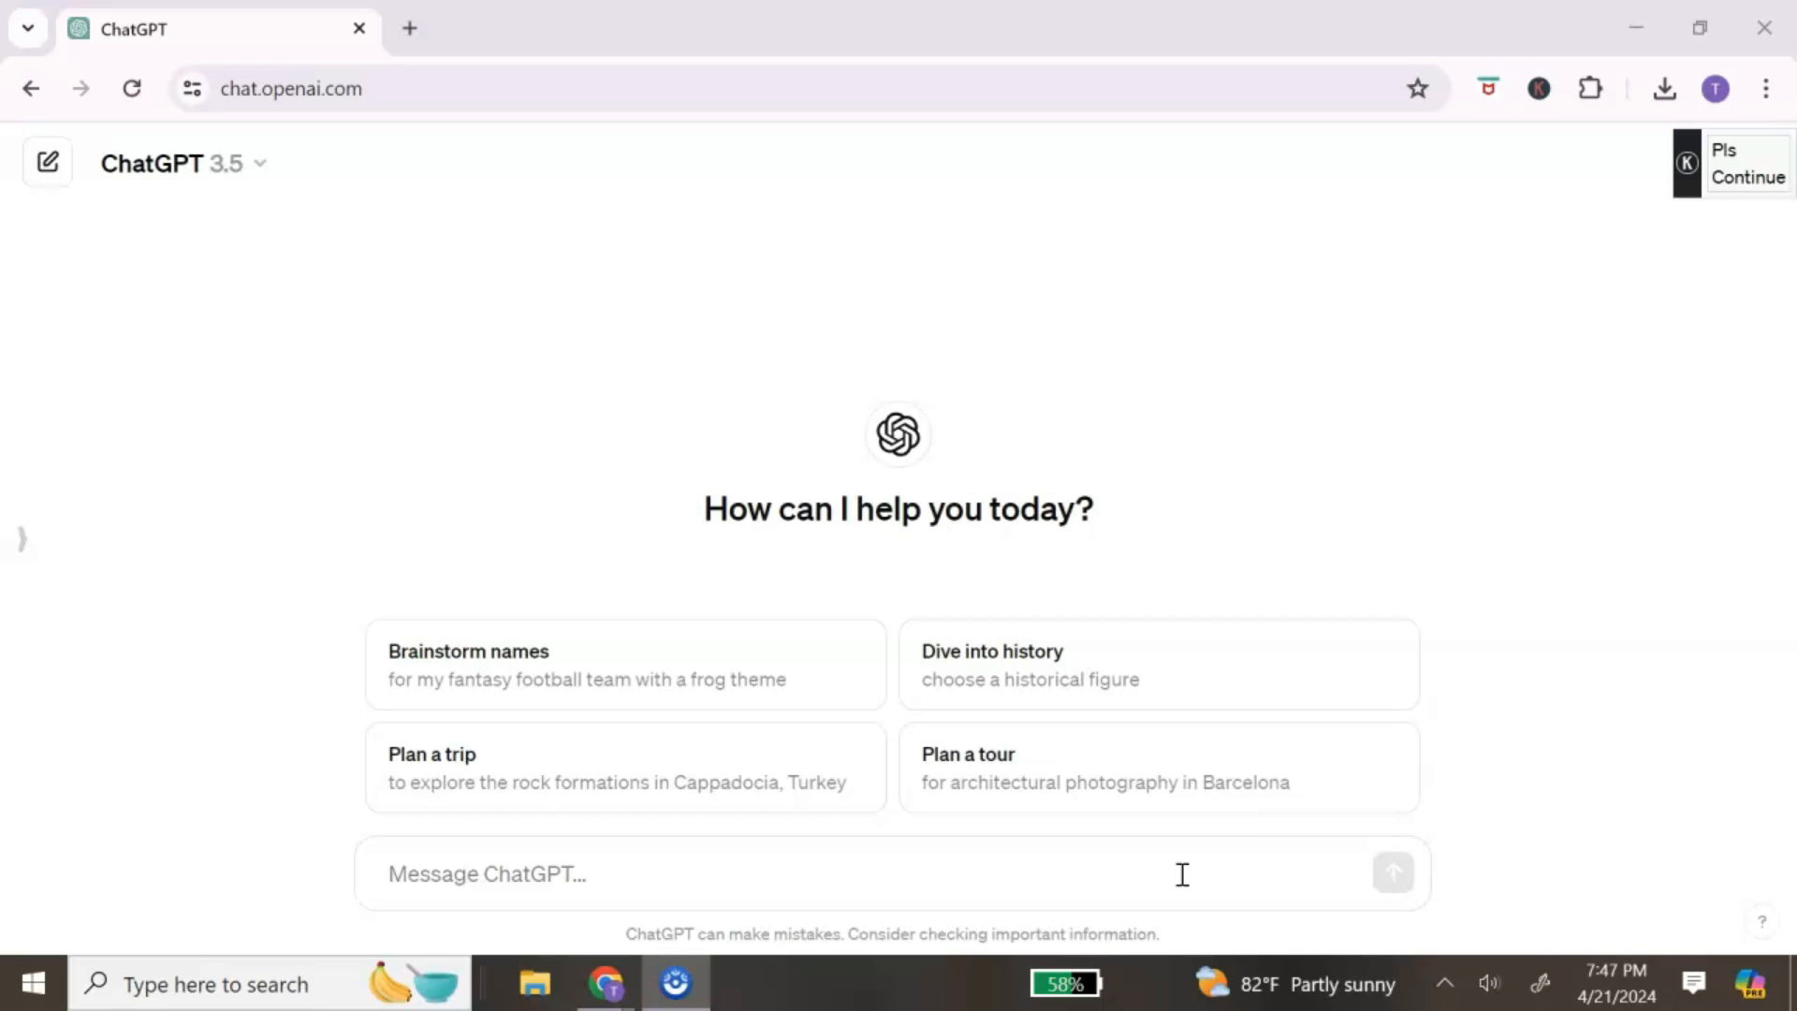
left_click(1141, 872)
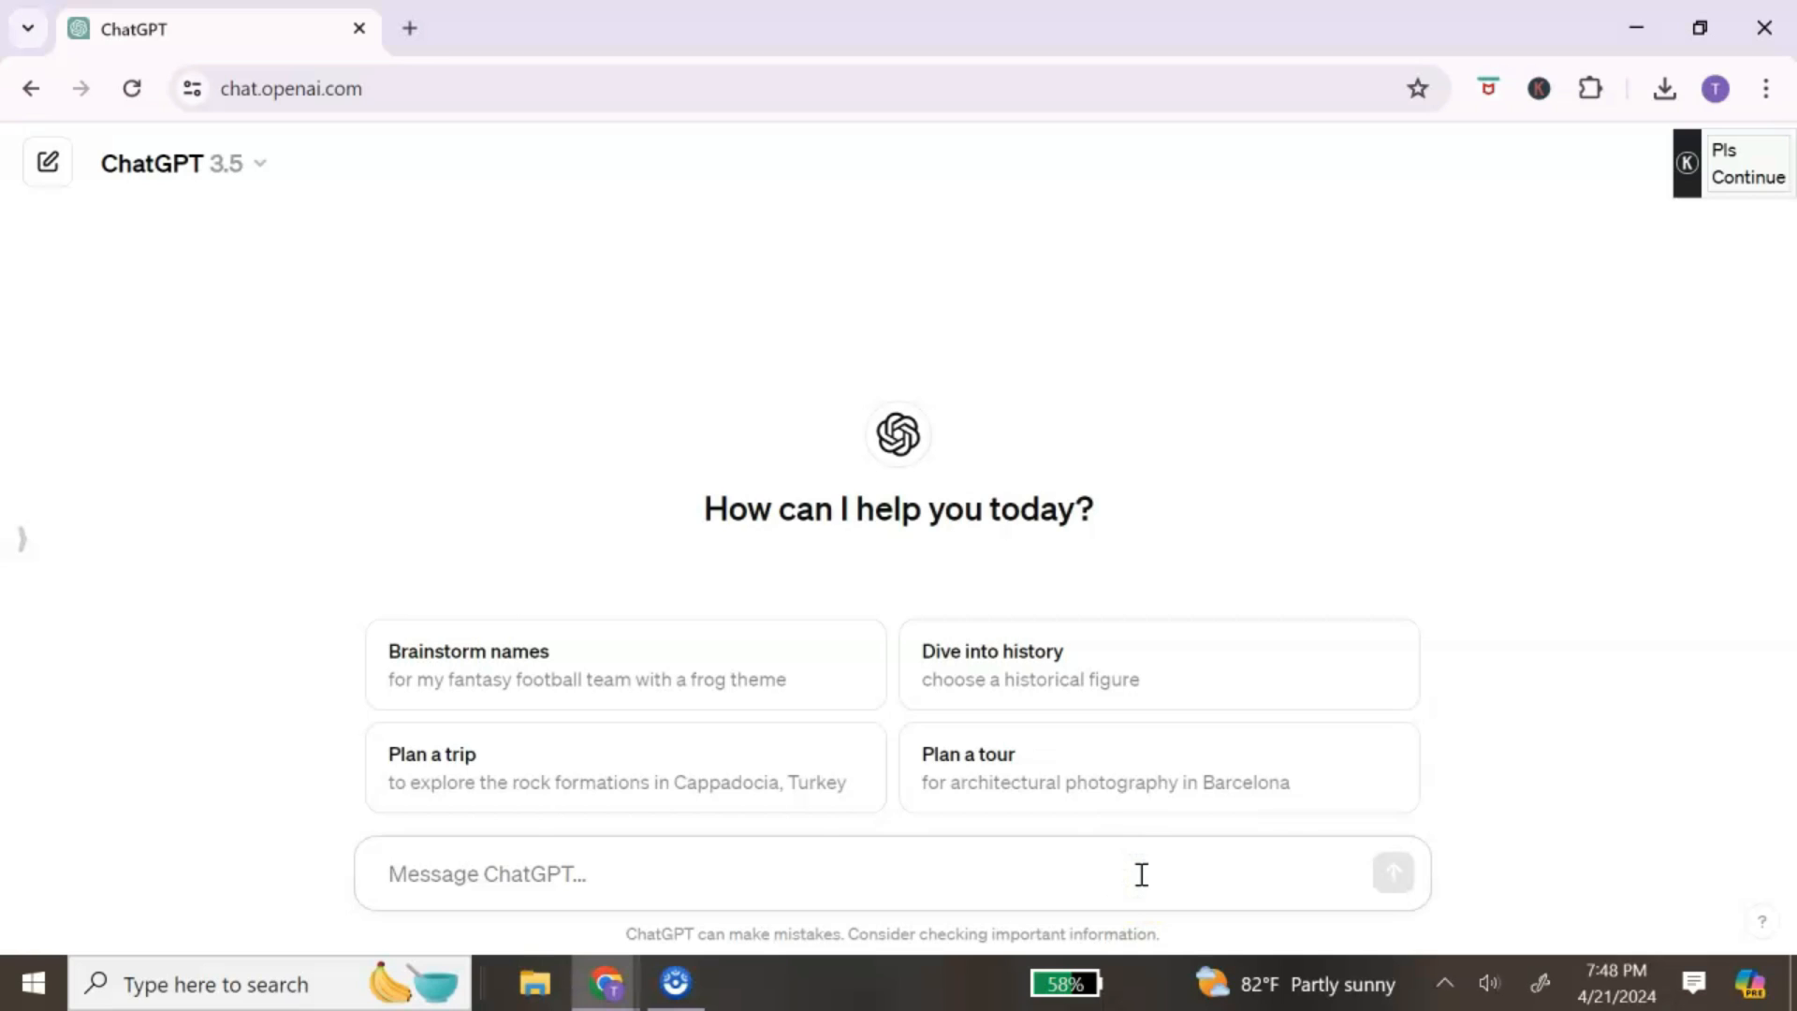
type("I want to create a journal for women who want to glow up and reach her higher self. Create 30 journal writing prompts for personal growth, self discovery and empowerment. Provide the writing prompts in a table format.")
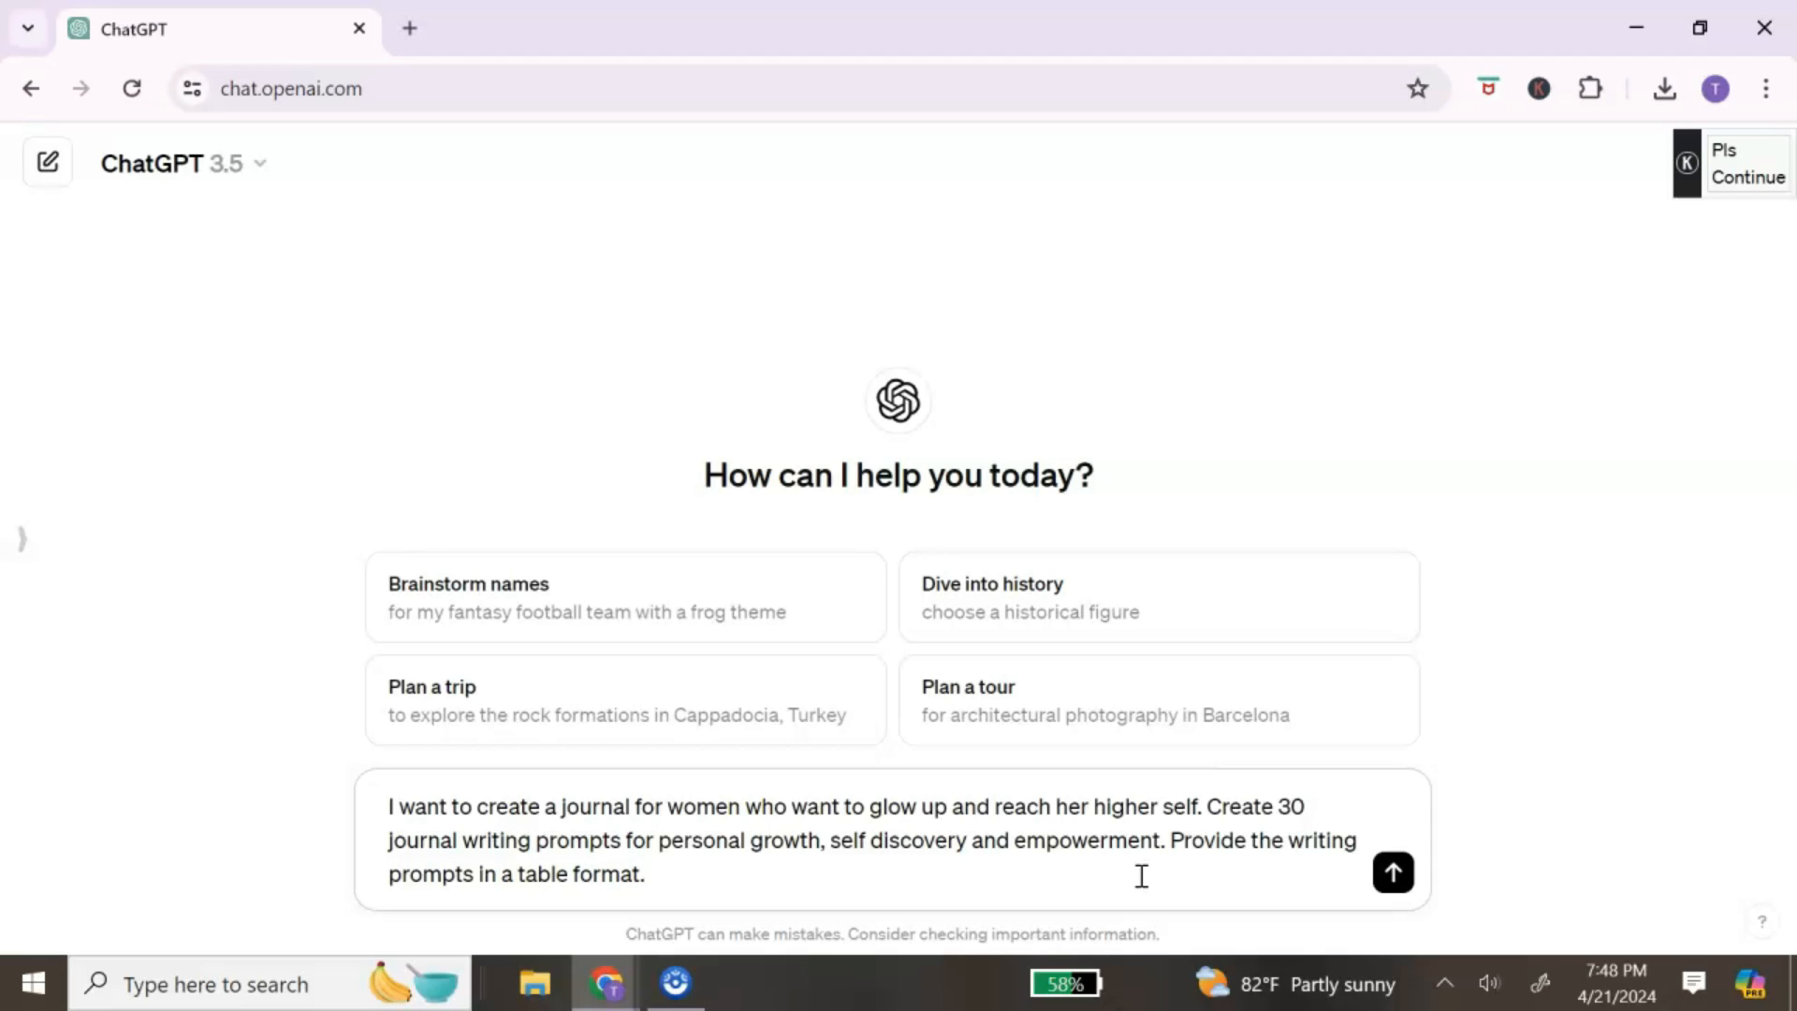
key("Return")
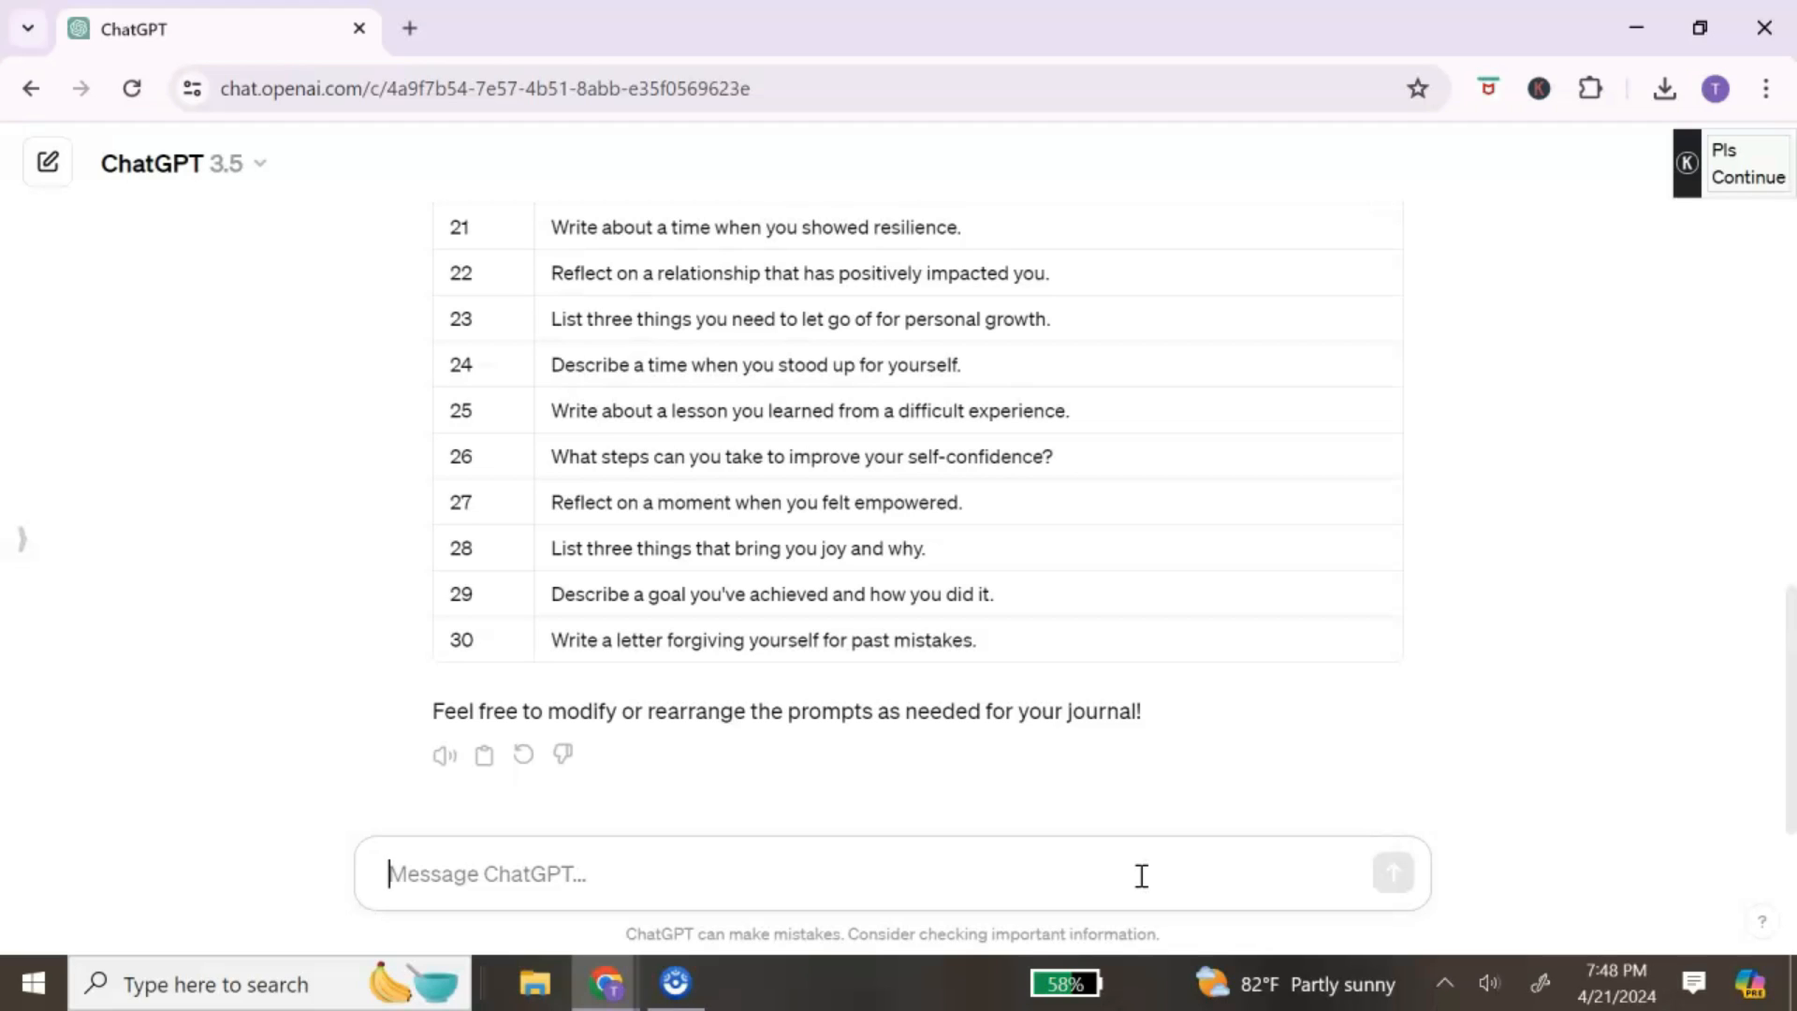
Step: Select the reply's prompt table from day 1 through day 30
scroll(1169, 664, "up", 8)
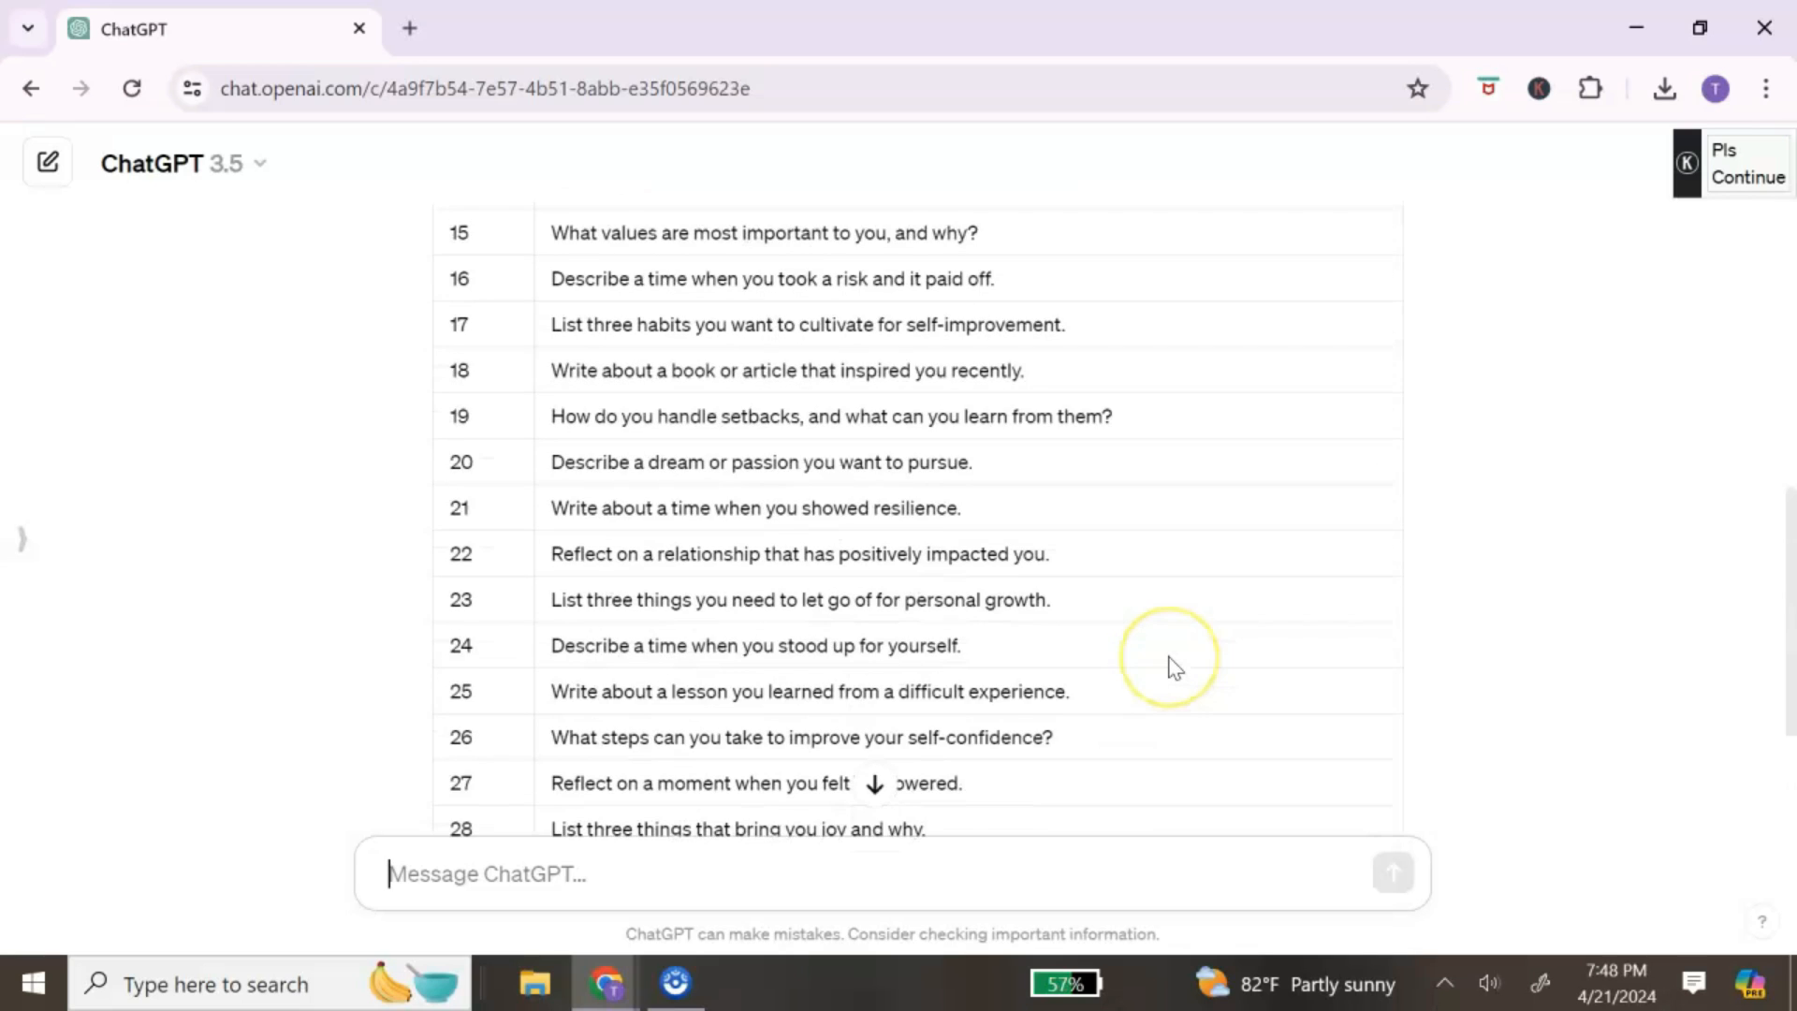
scroll(1175, 666, "up", 6)
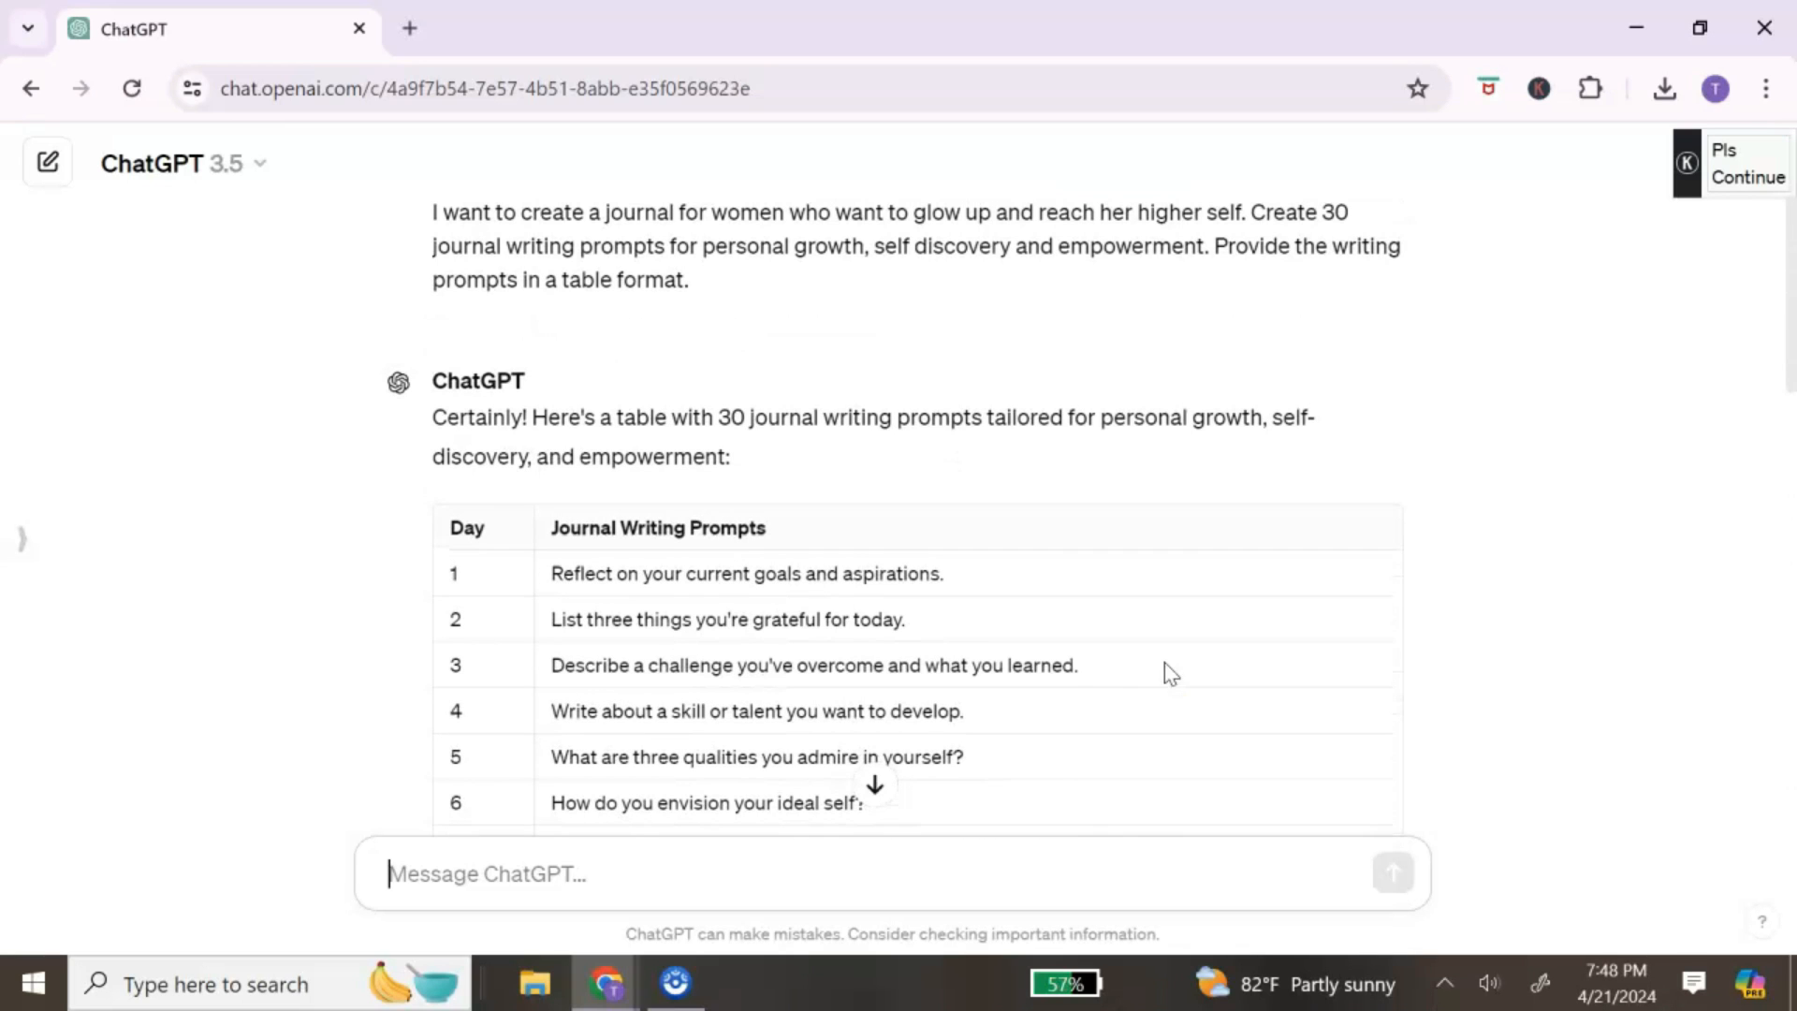
left_click_drag(450, 569, 704, 879)
scroll(887, 625, "down", 10)
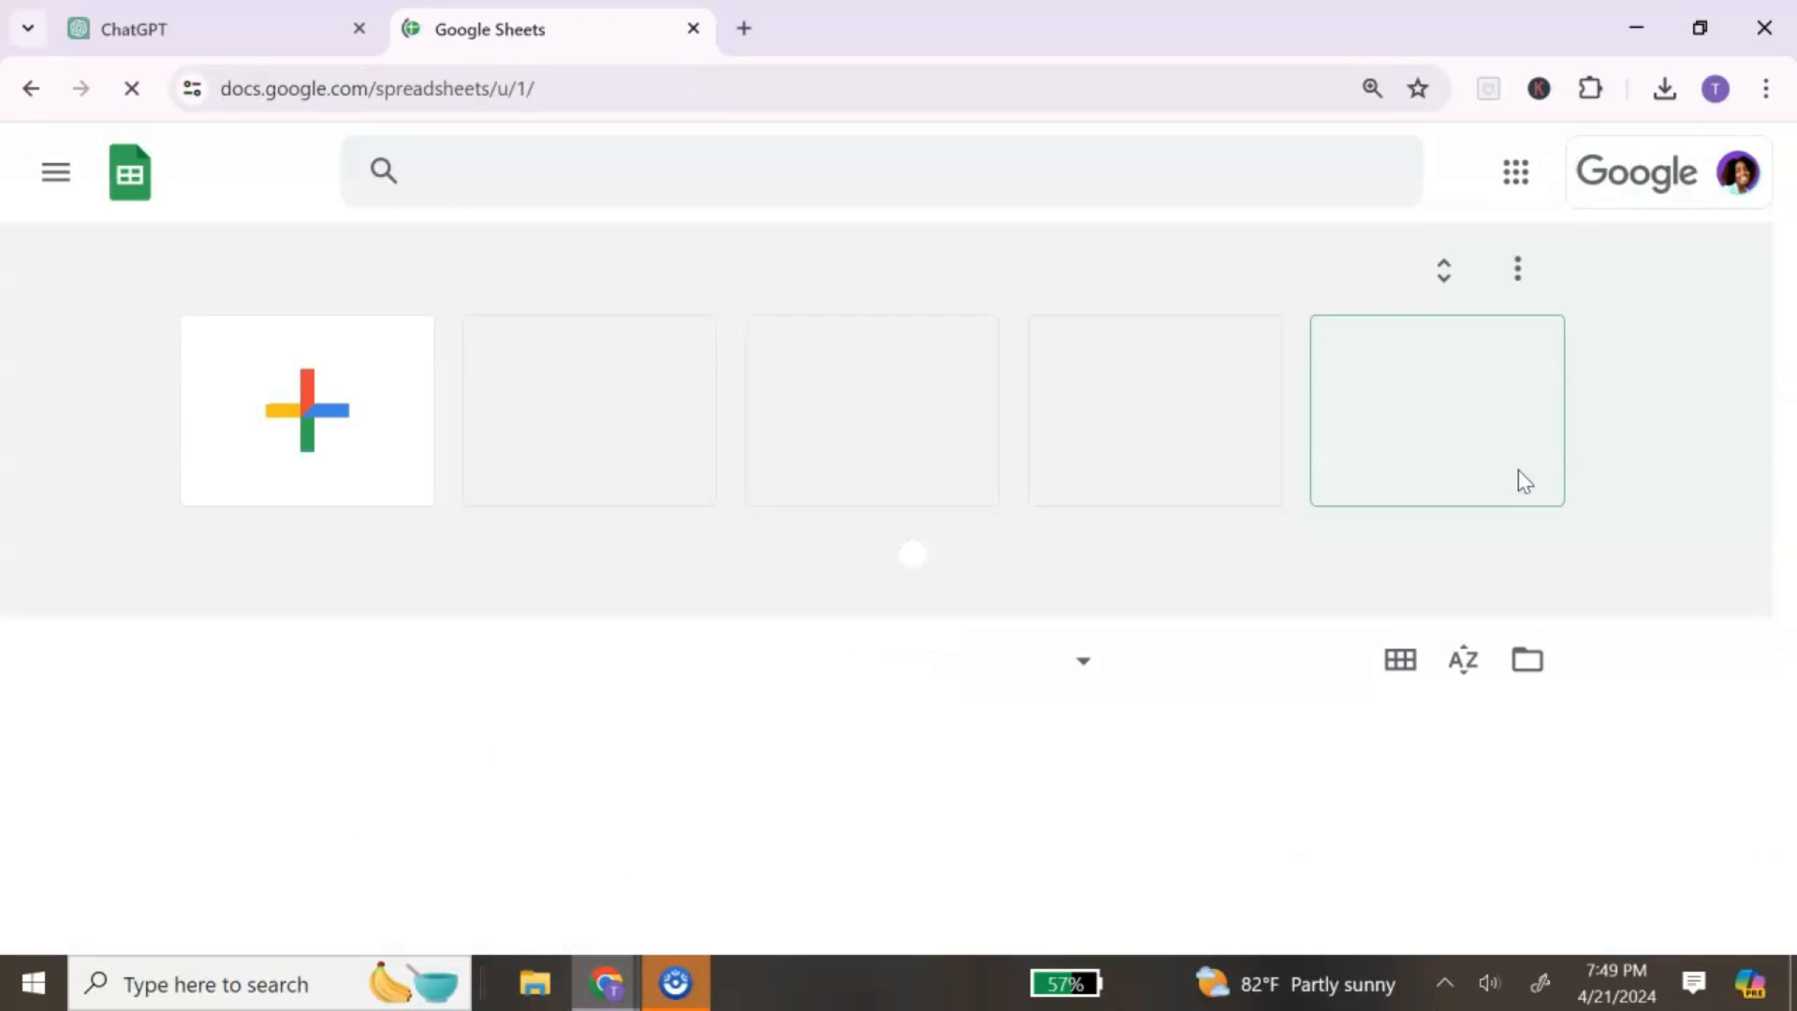
Step: Paste the 30 prompts into a new blank spreadsheet, widen column B and delete the number column A
left_click(287, 449)
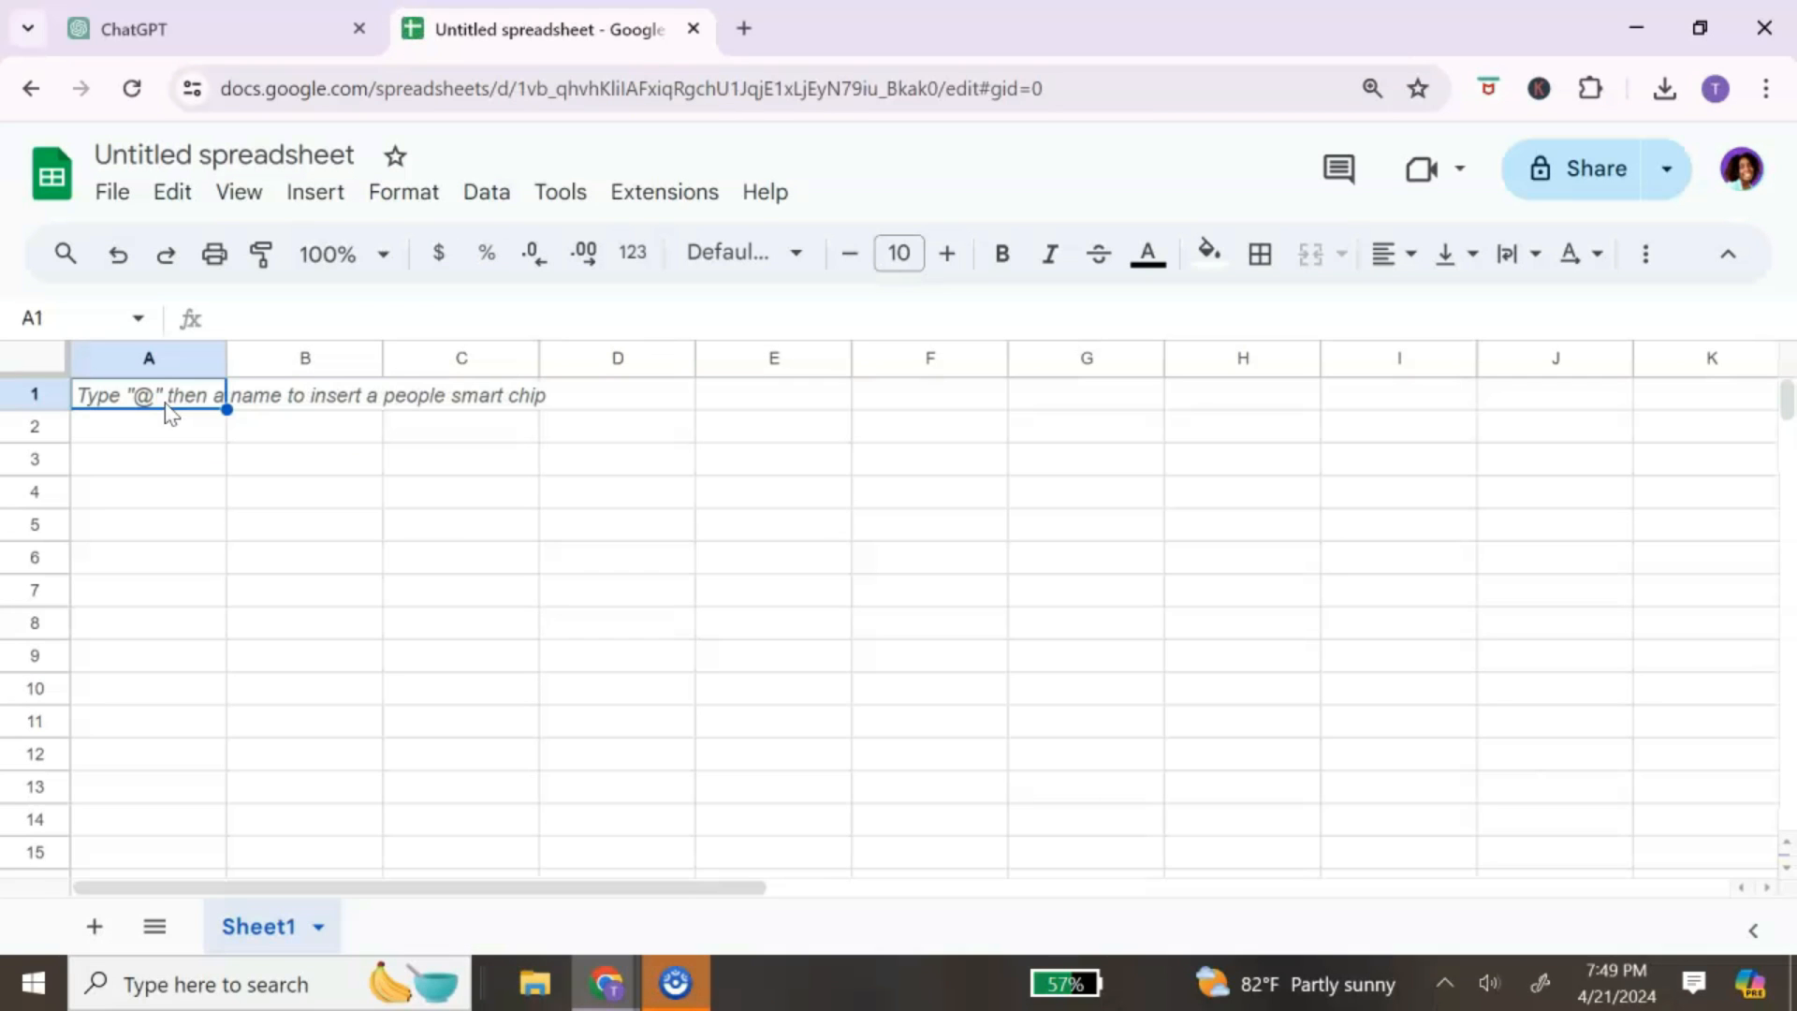
key("ctrl+v")
left_click_drag(383, 358, 914, 386)
scroll(807, 417, "down", 5)
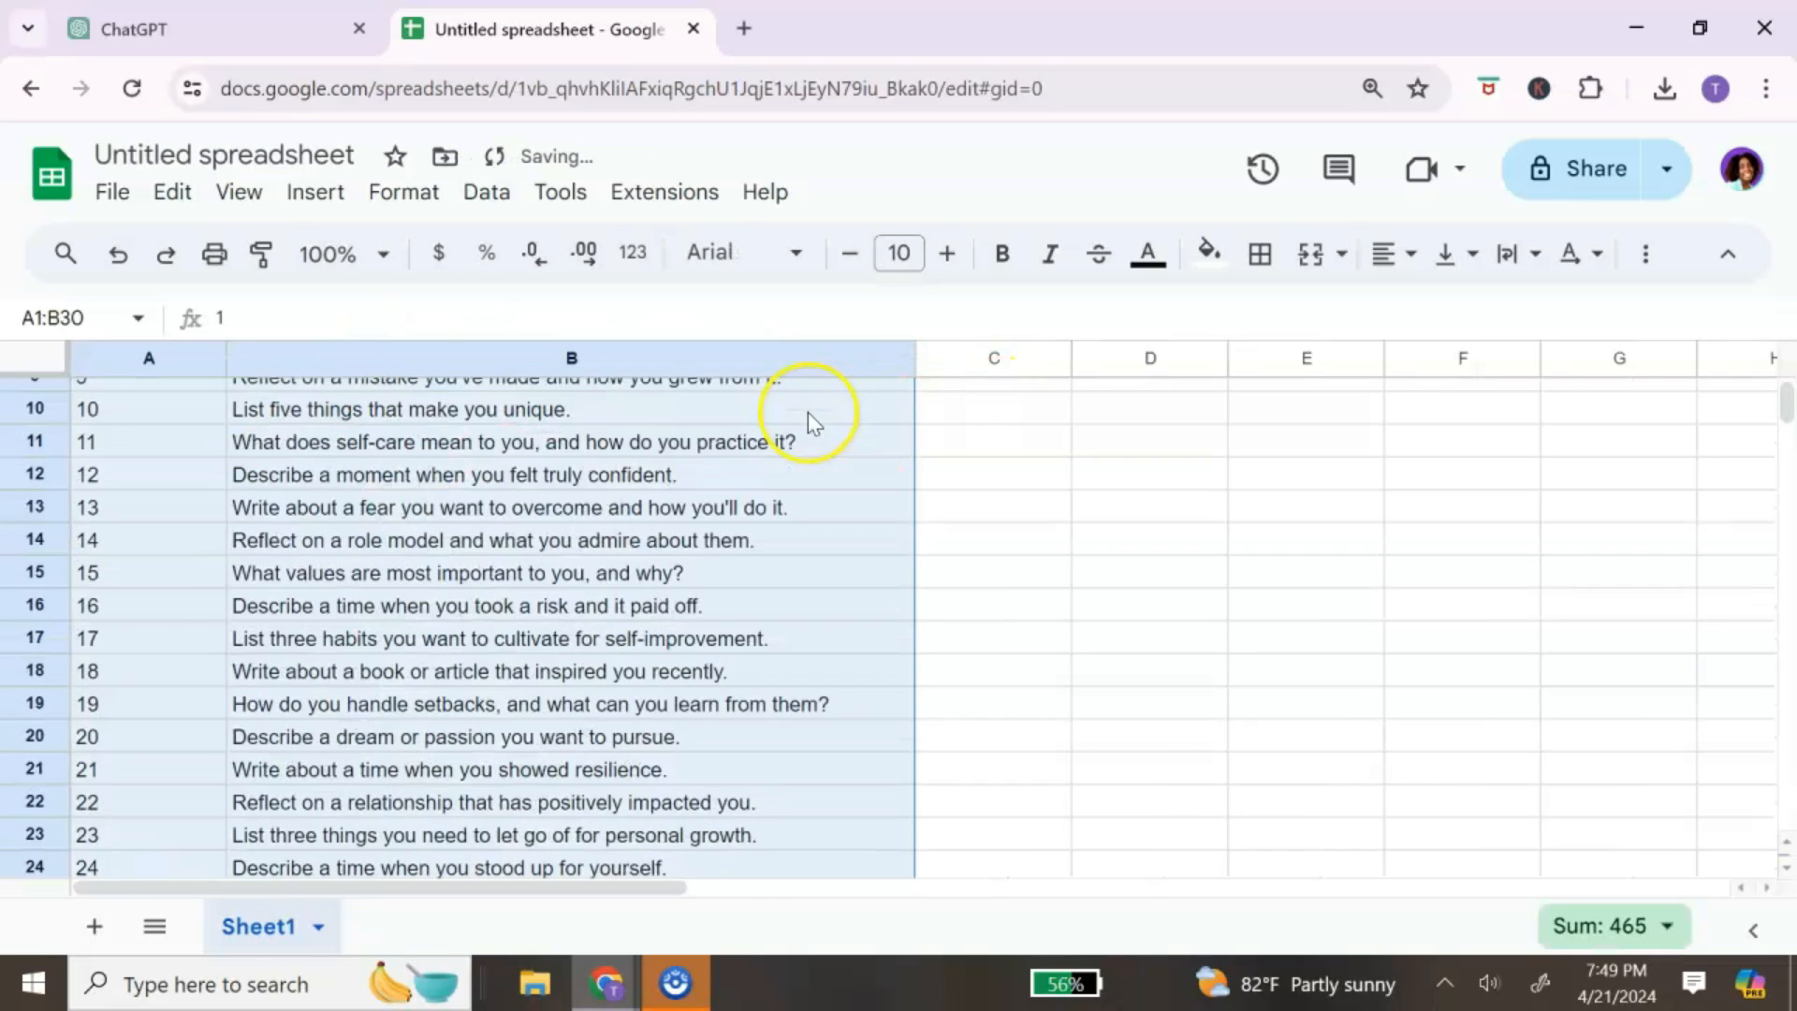
scroll(806, 417, "up", 5)
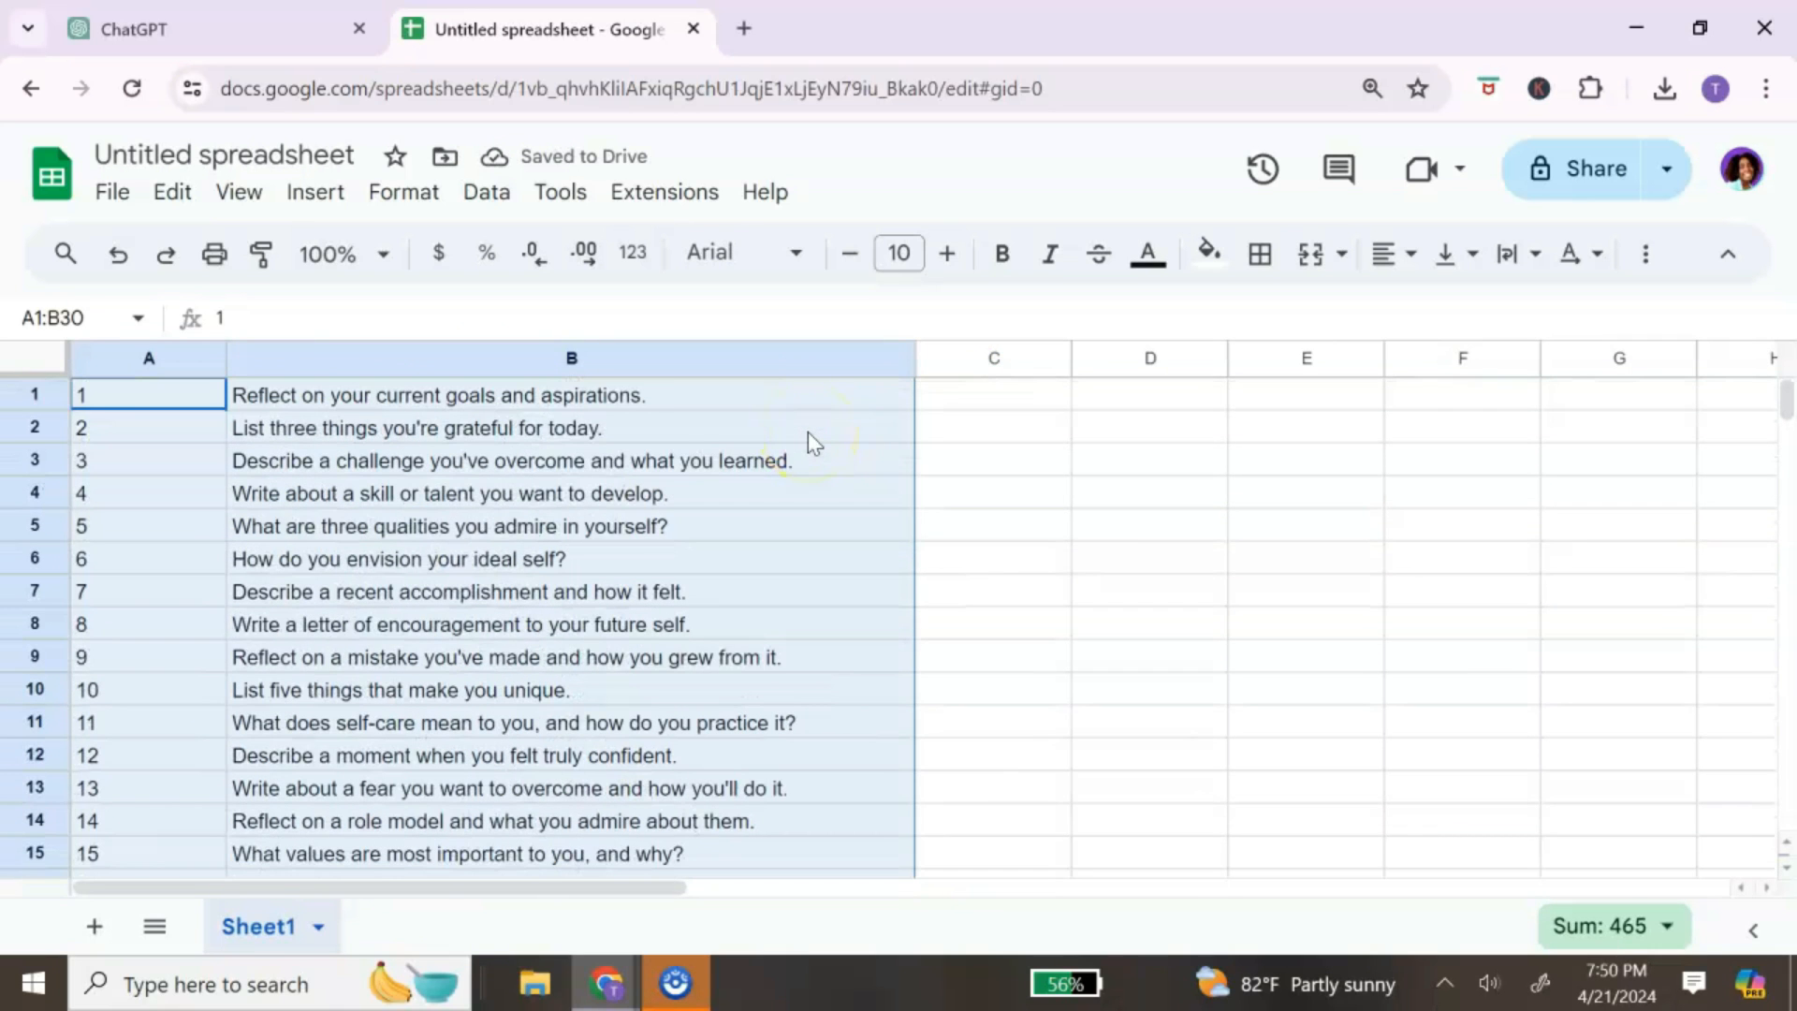
left_click(149, 359)
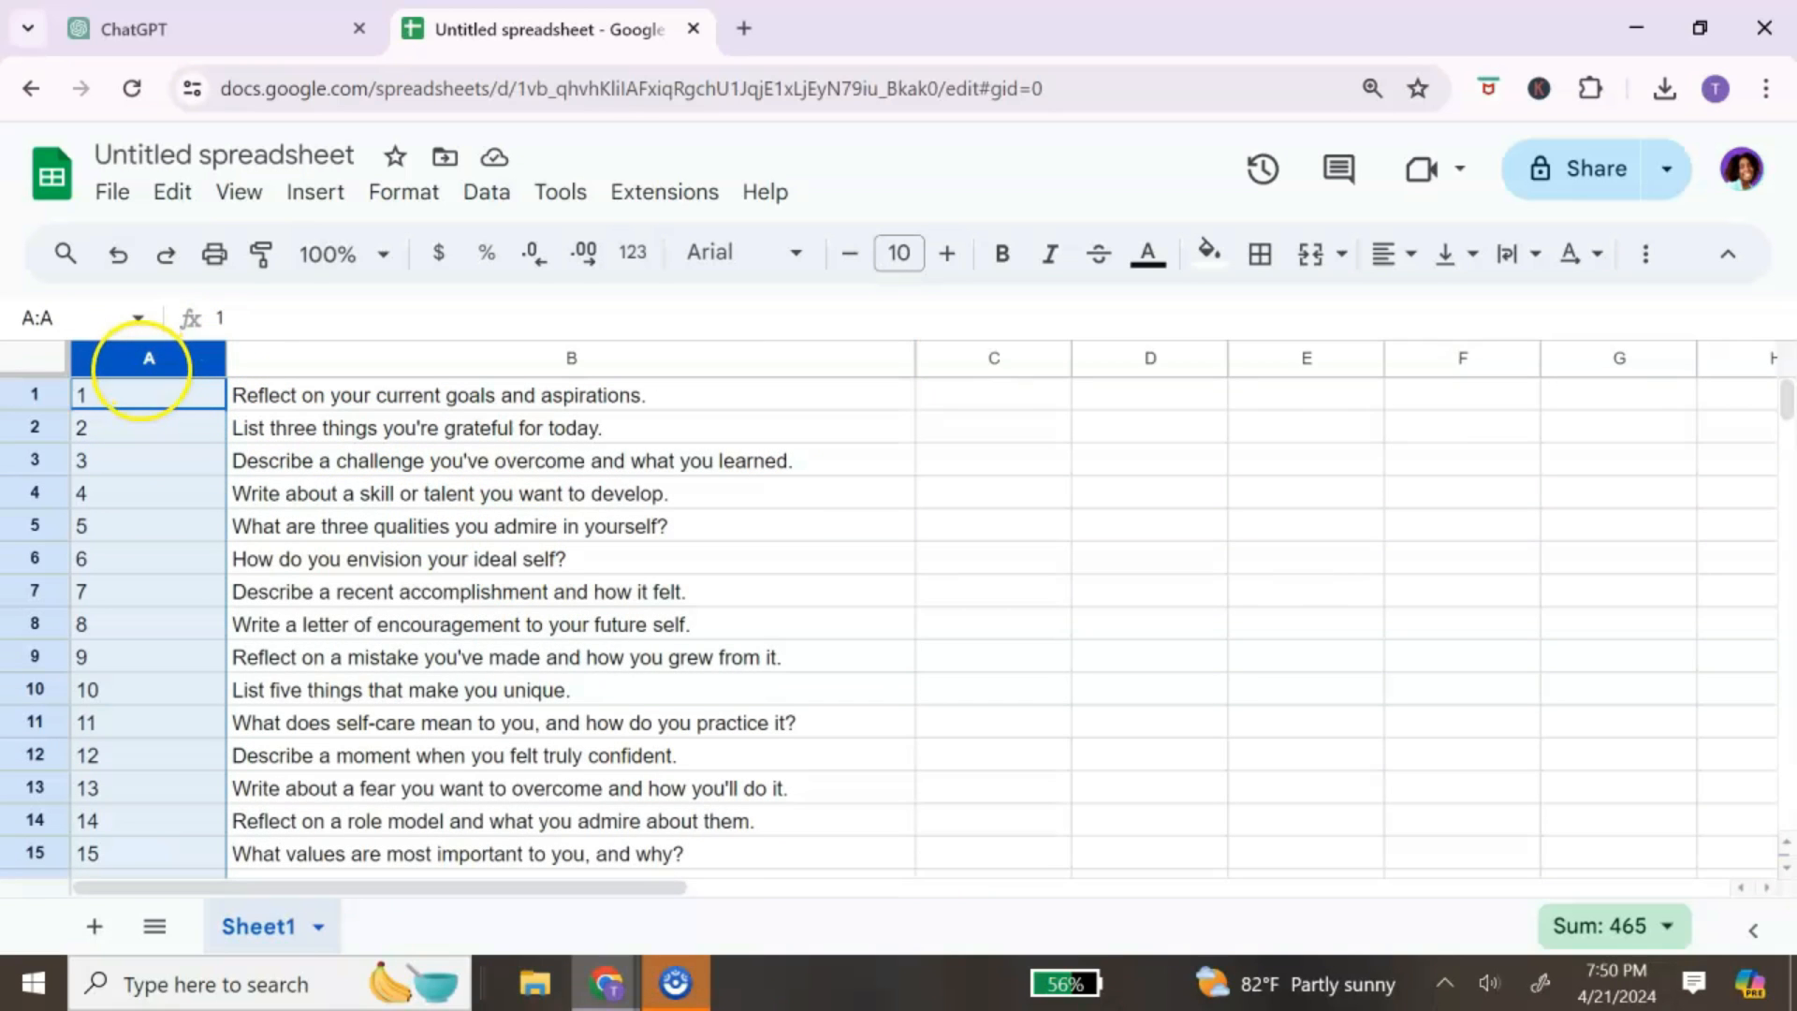
right_click(144, 355)
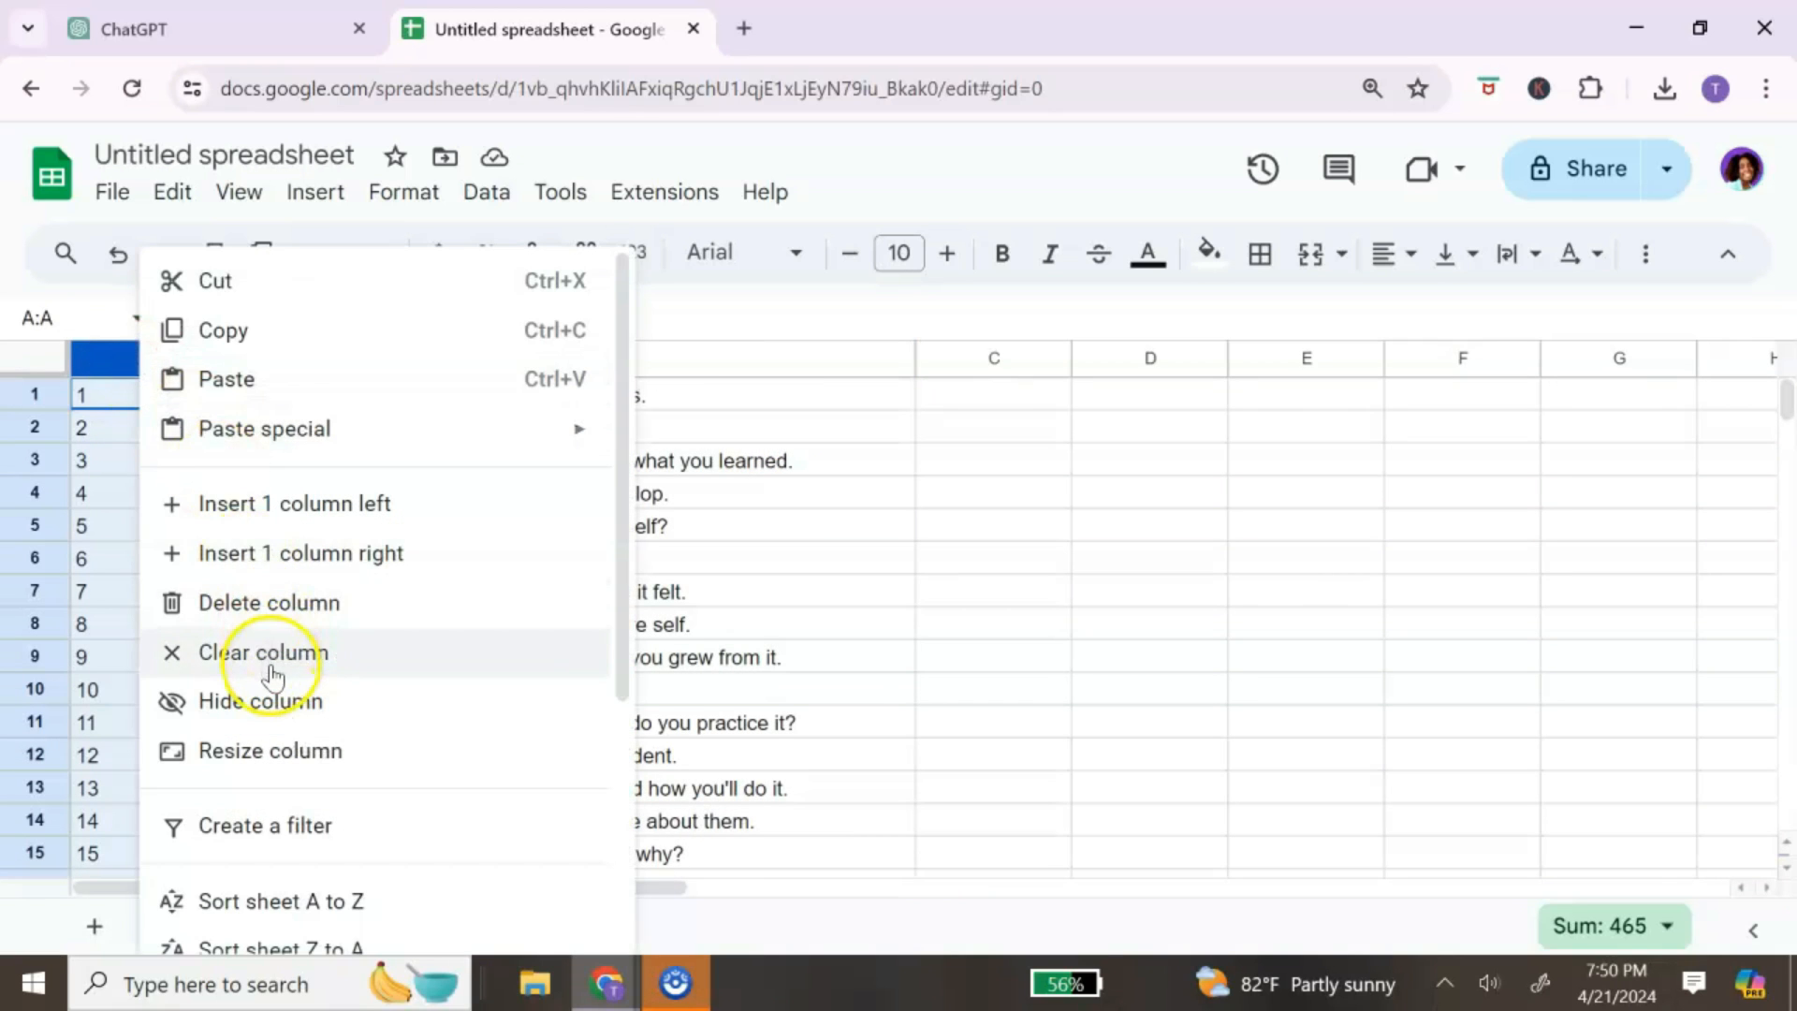
Step: Rename the spreadsheet to 'Journal Prompts'
left_click(356, 156)
type("JOurn")
key("BackSpace")
key("BackSpace")
key("BackSpace")
key("BackSpace")
type("ournal Prompts")
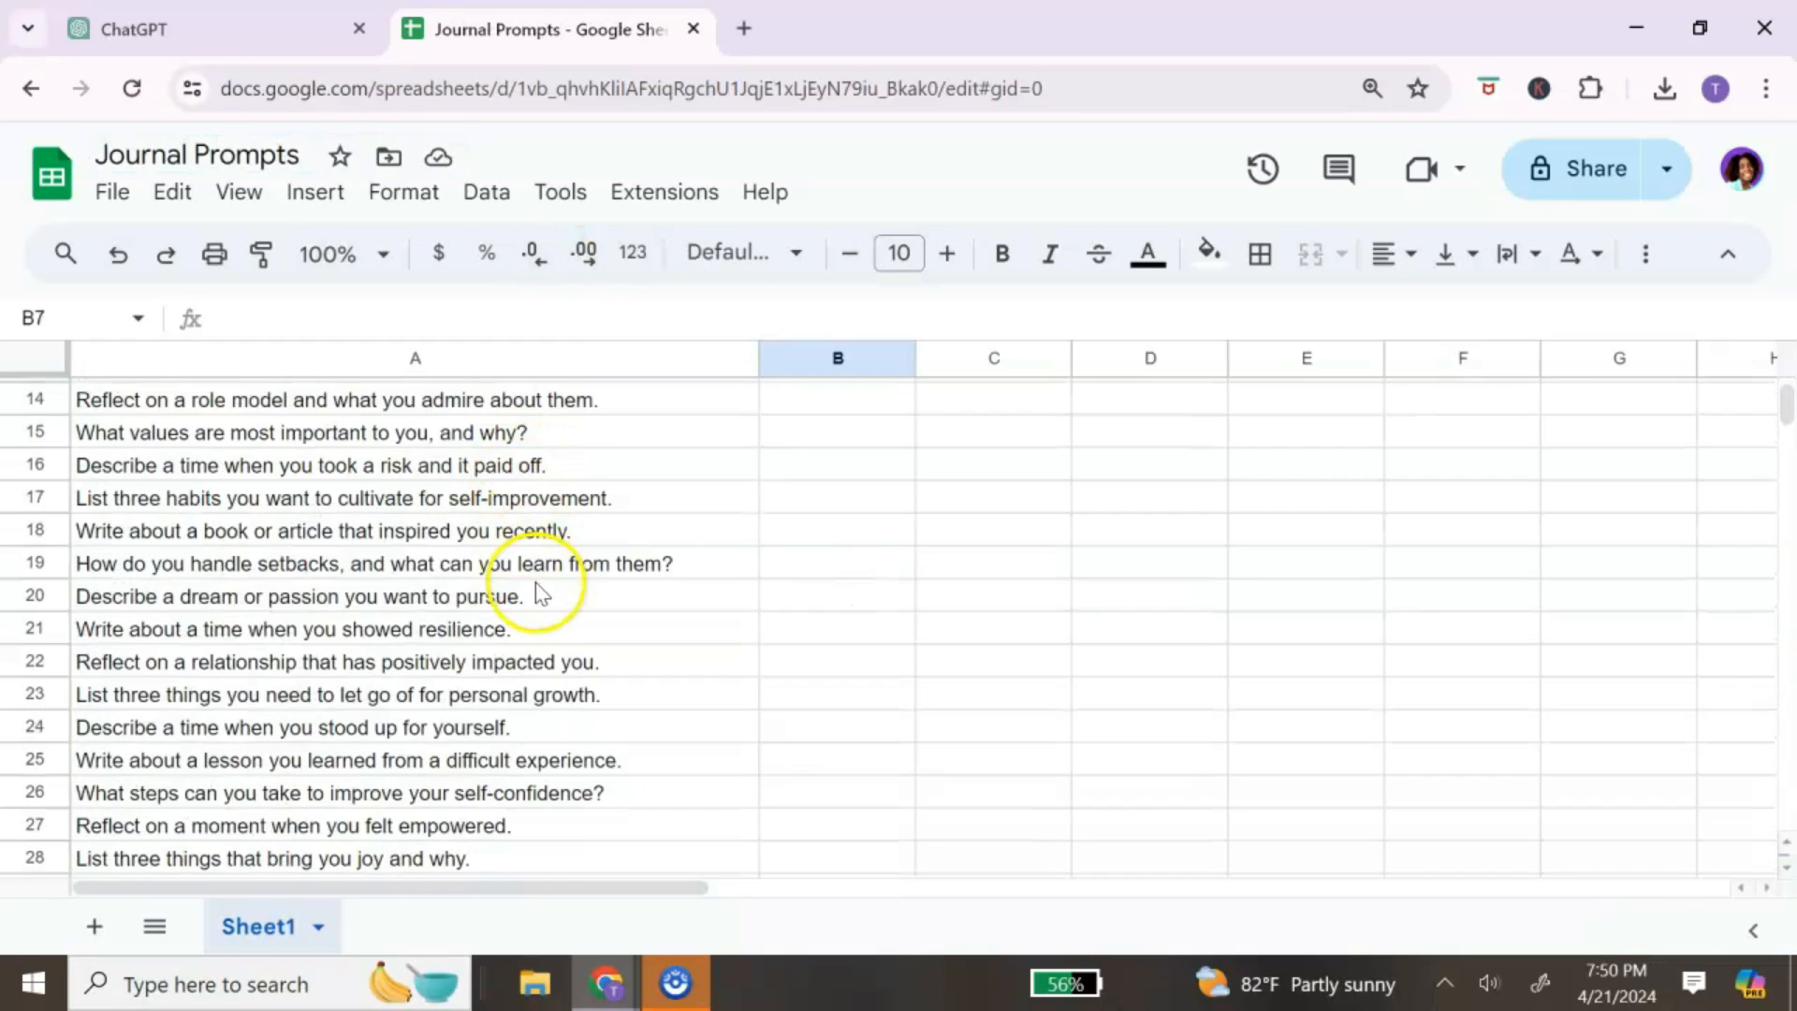
Step: Download the sheet as a Comma Separated Values (.csv) file
scroll(537, 589, "down", 2)
scroll(528, 569, "up", 6)
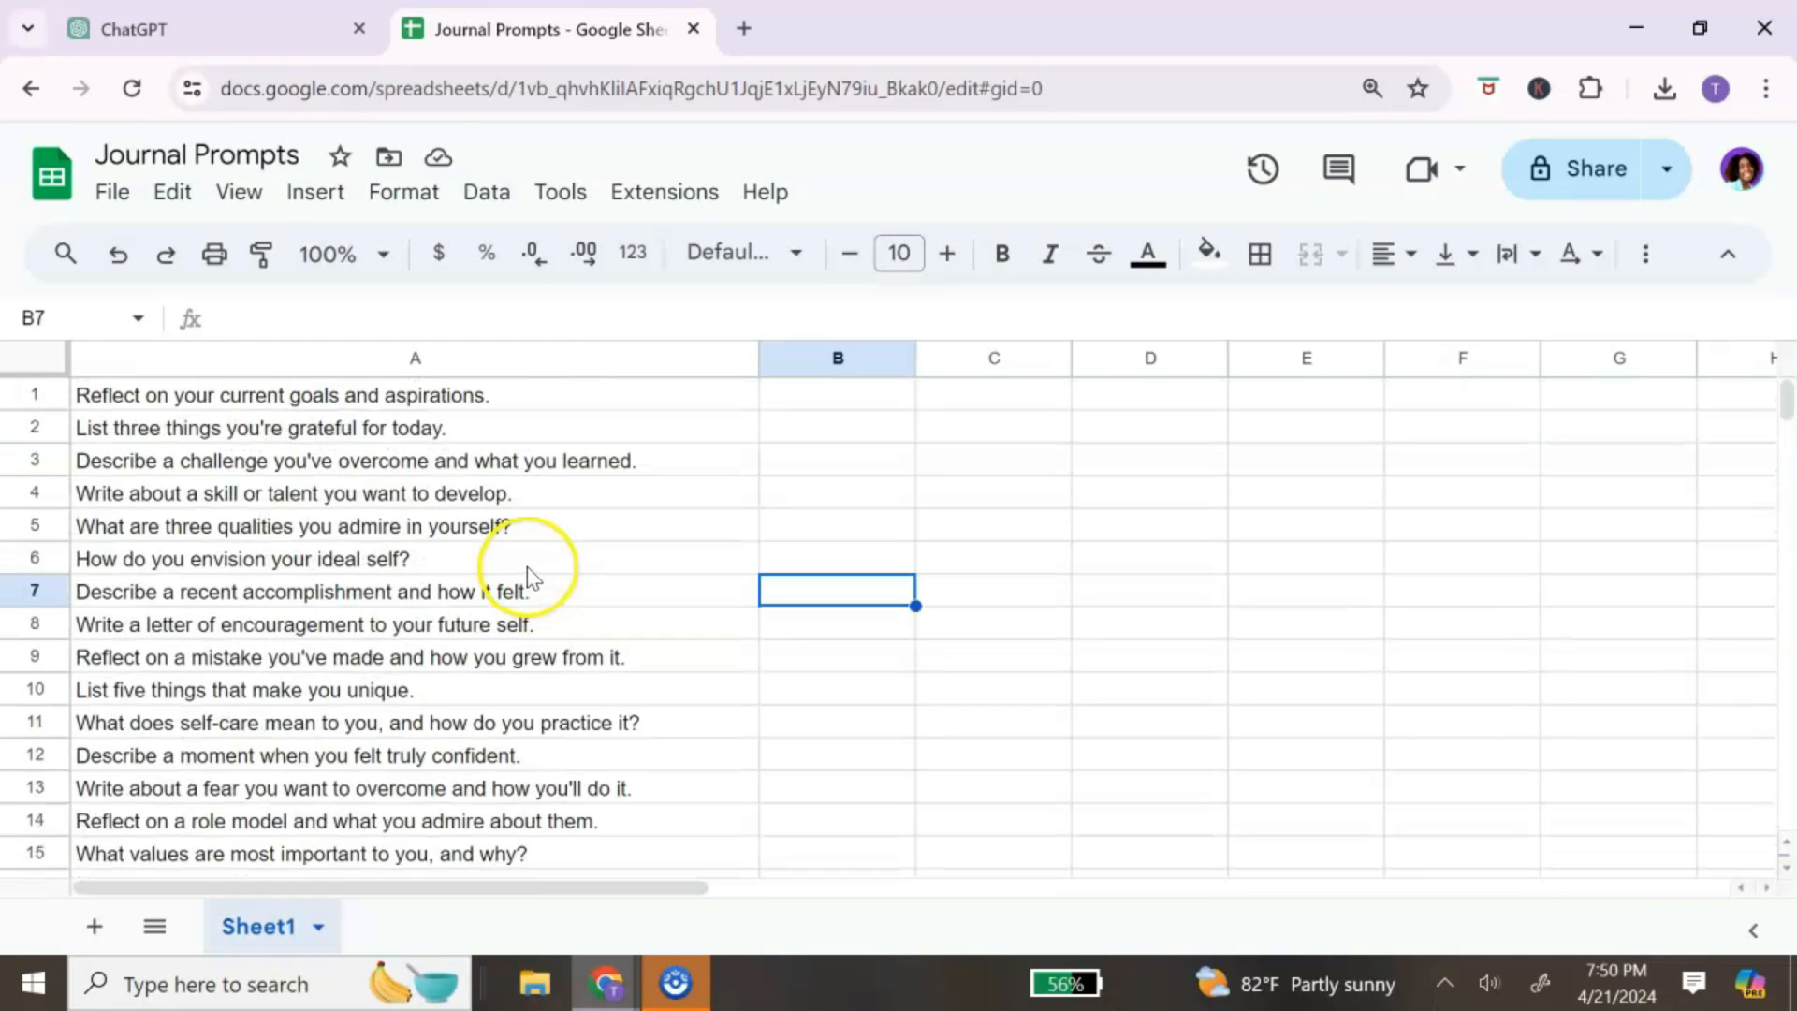
left_click(114, 207)
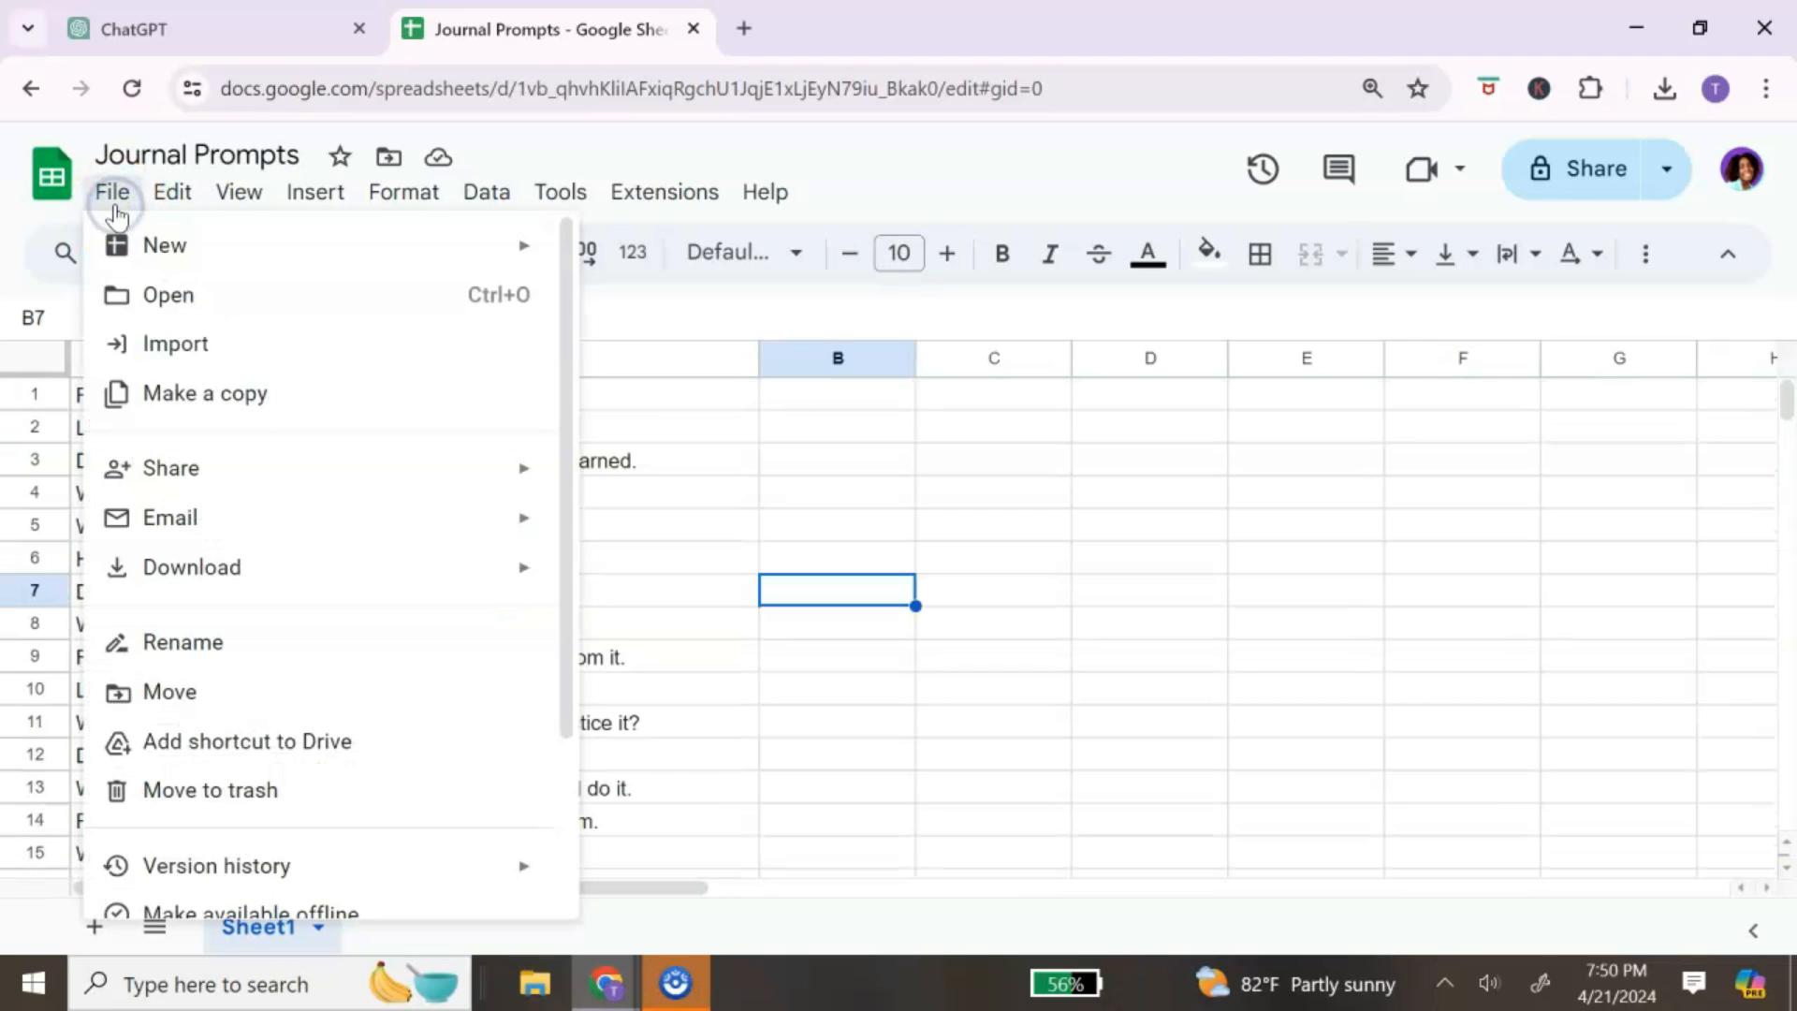
mouse_move(206, 586)
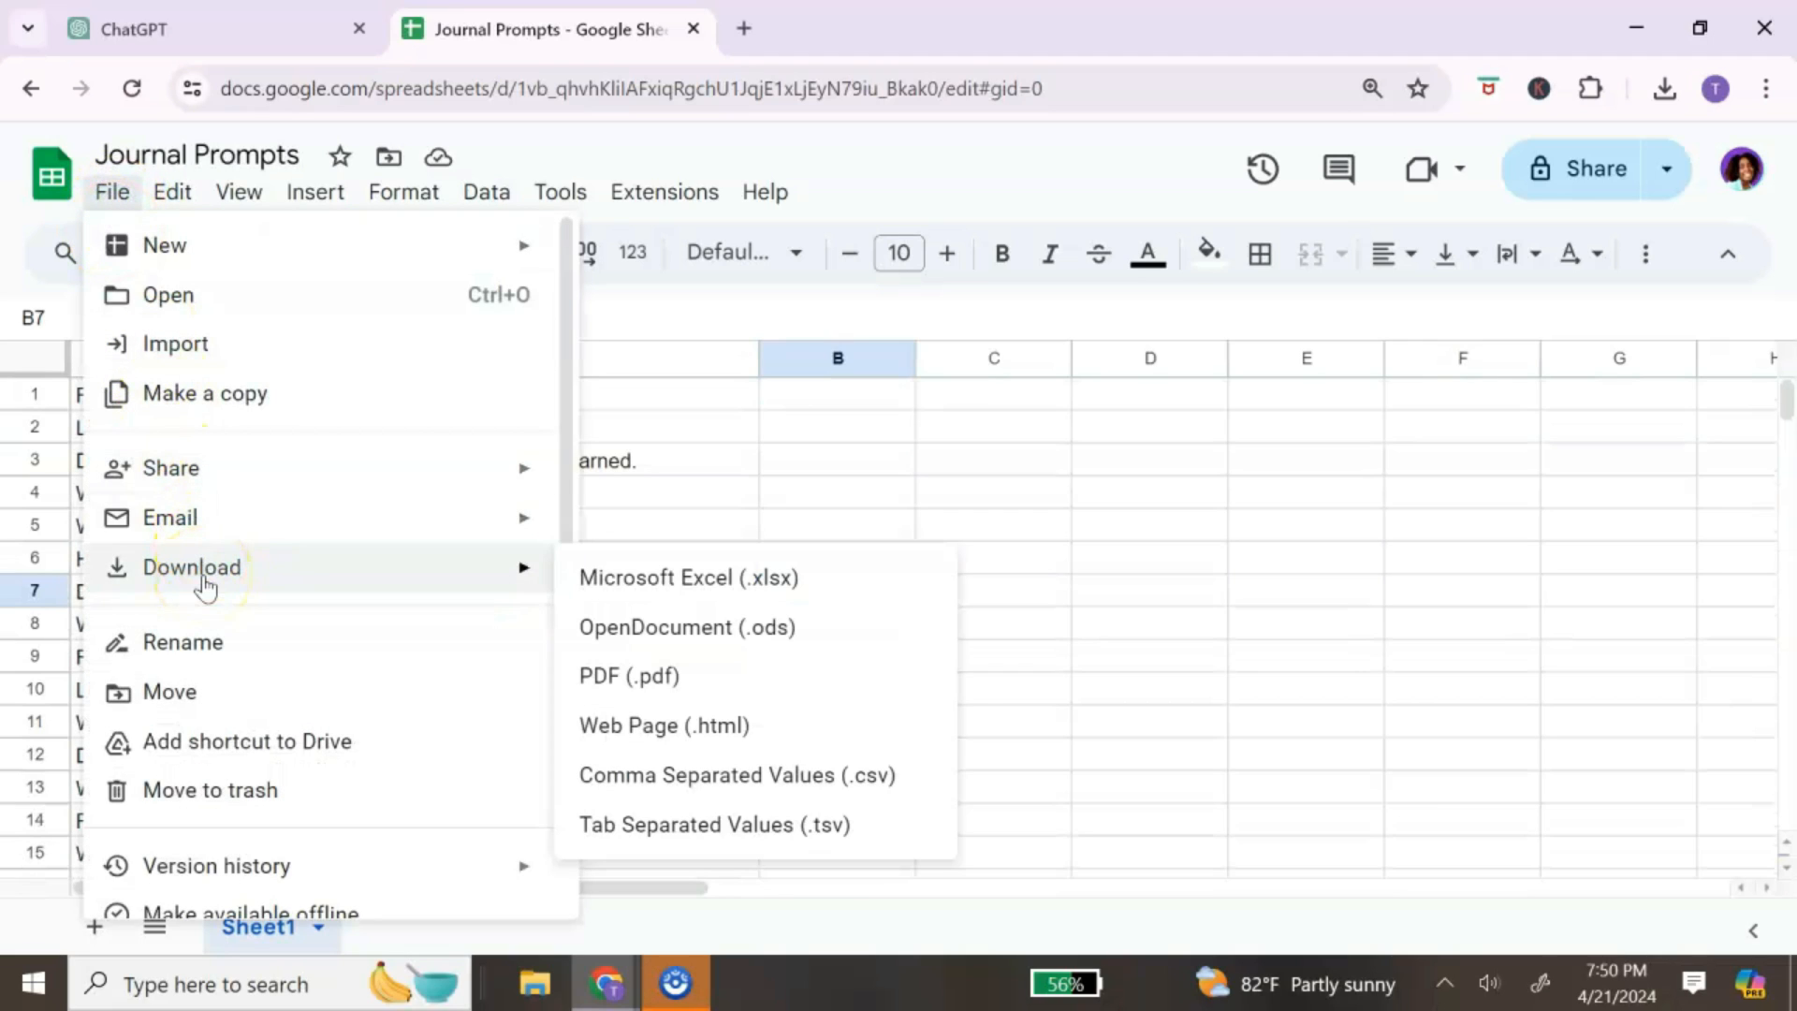
left_click(837, 772)
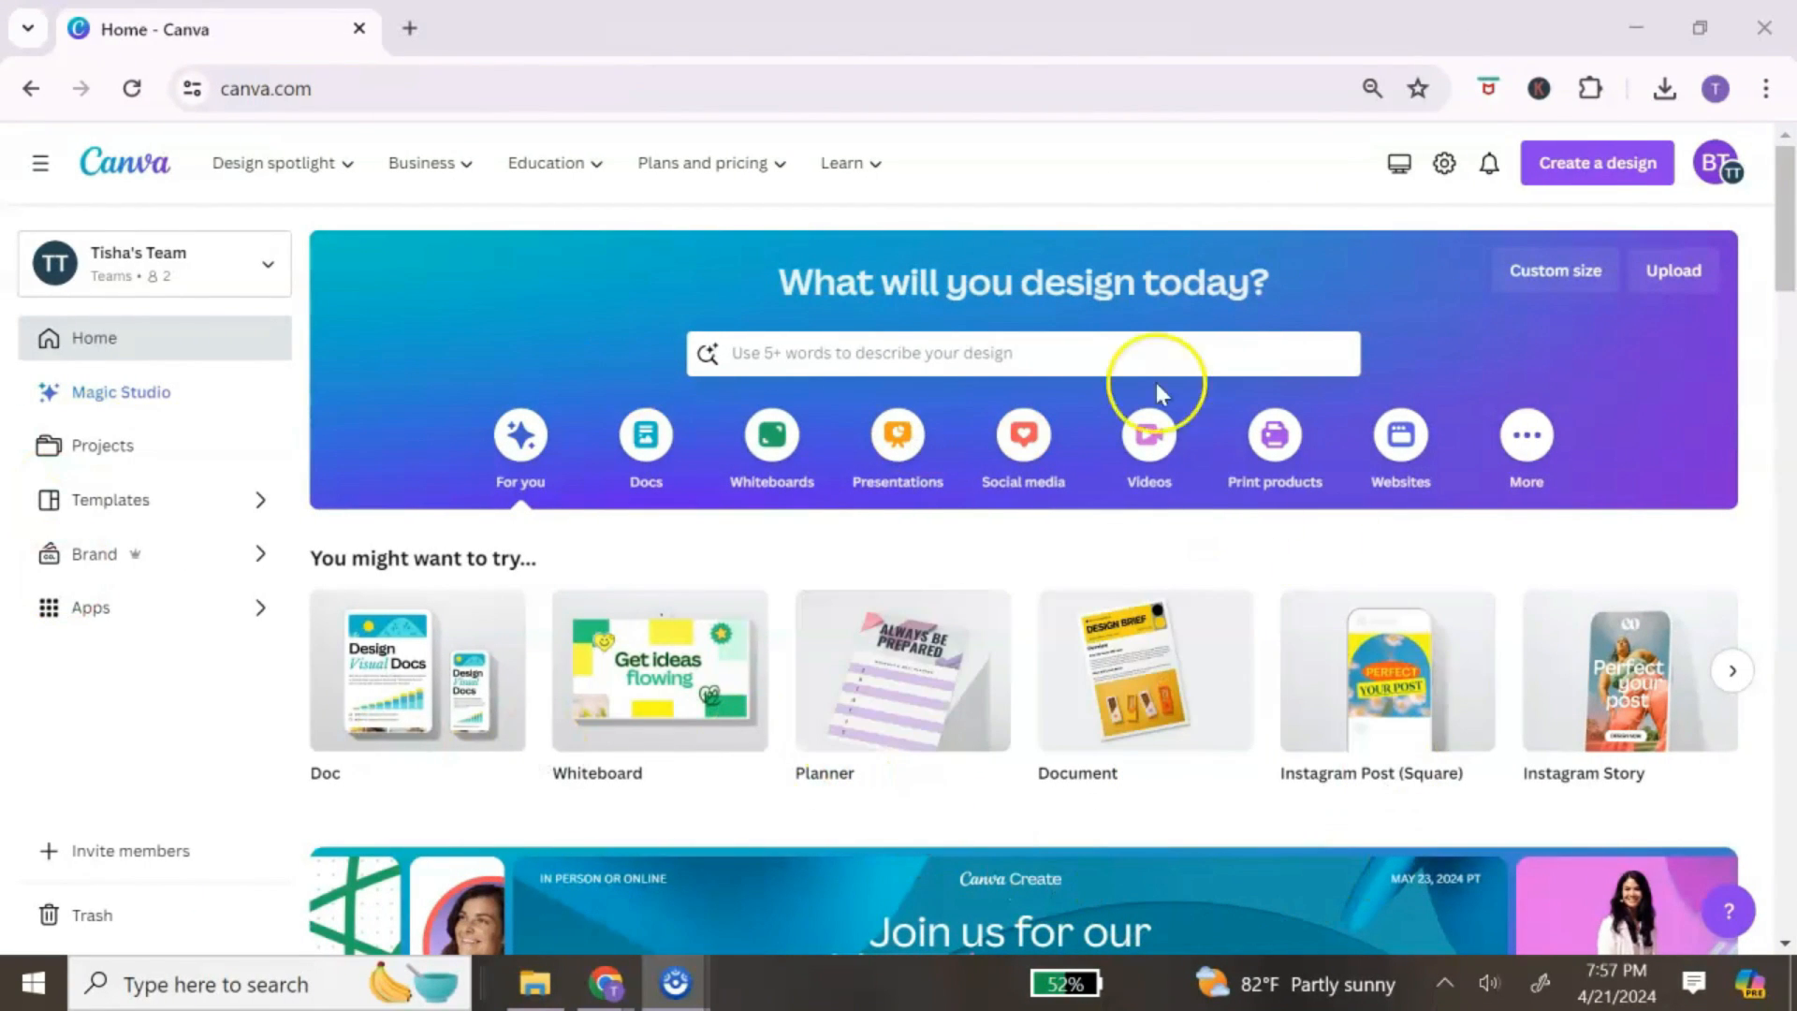
Step: Search Canva for 'journal' templates and open the Brown and White Simple Printable Daily Journal
left_click(946, 363)
type("journal")
key("Return")
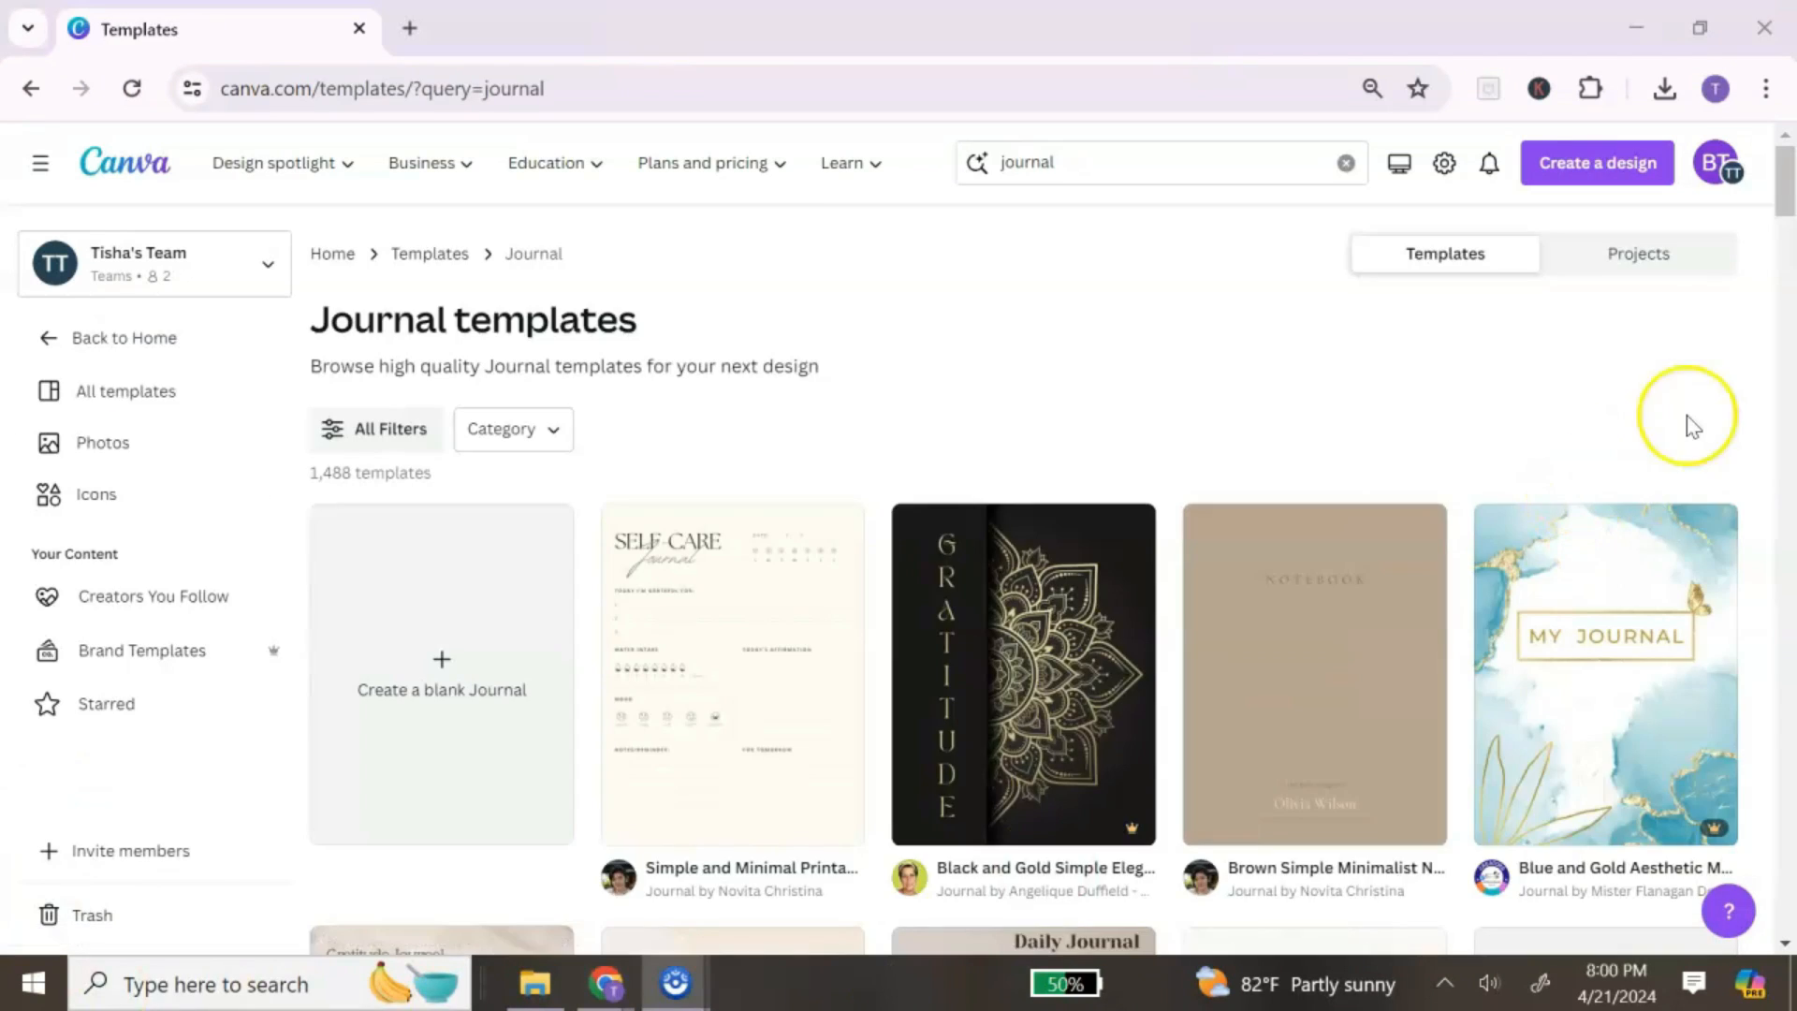
left_click_drag(1786, 174, 1788, 232)
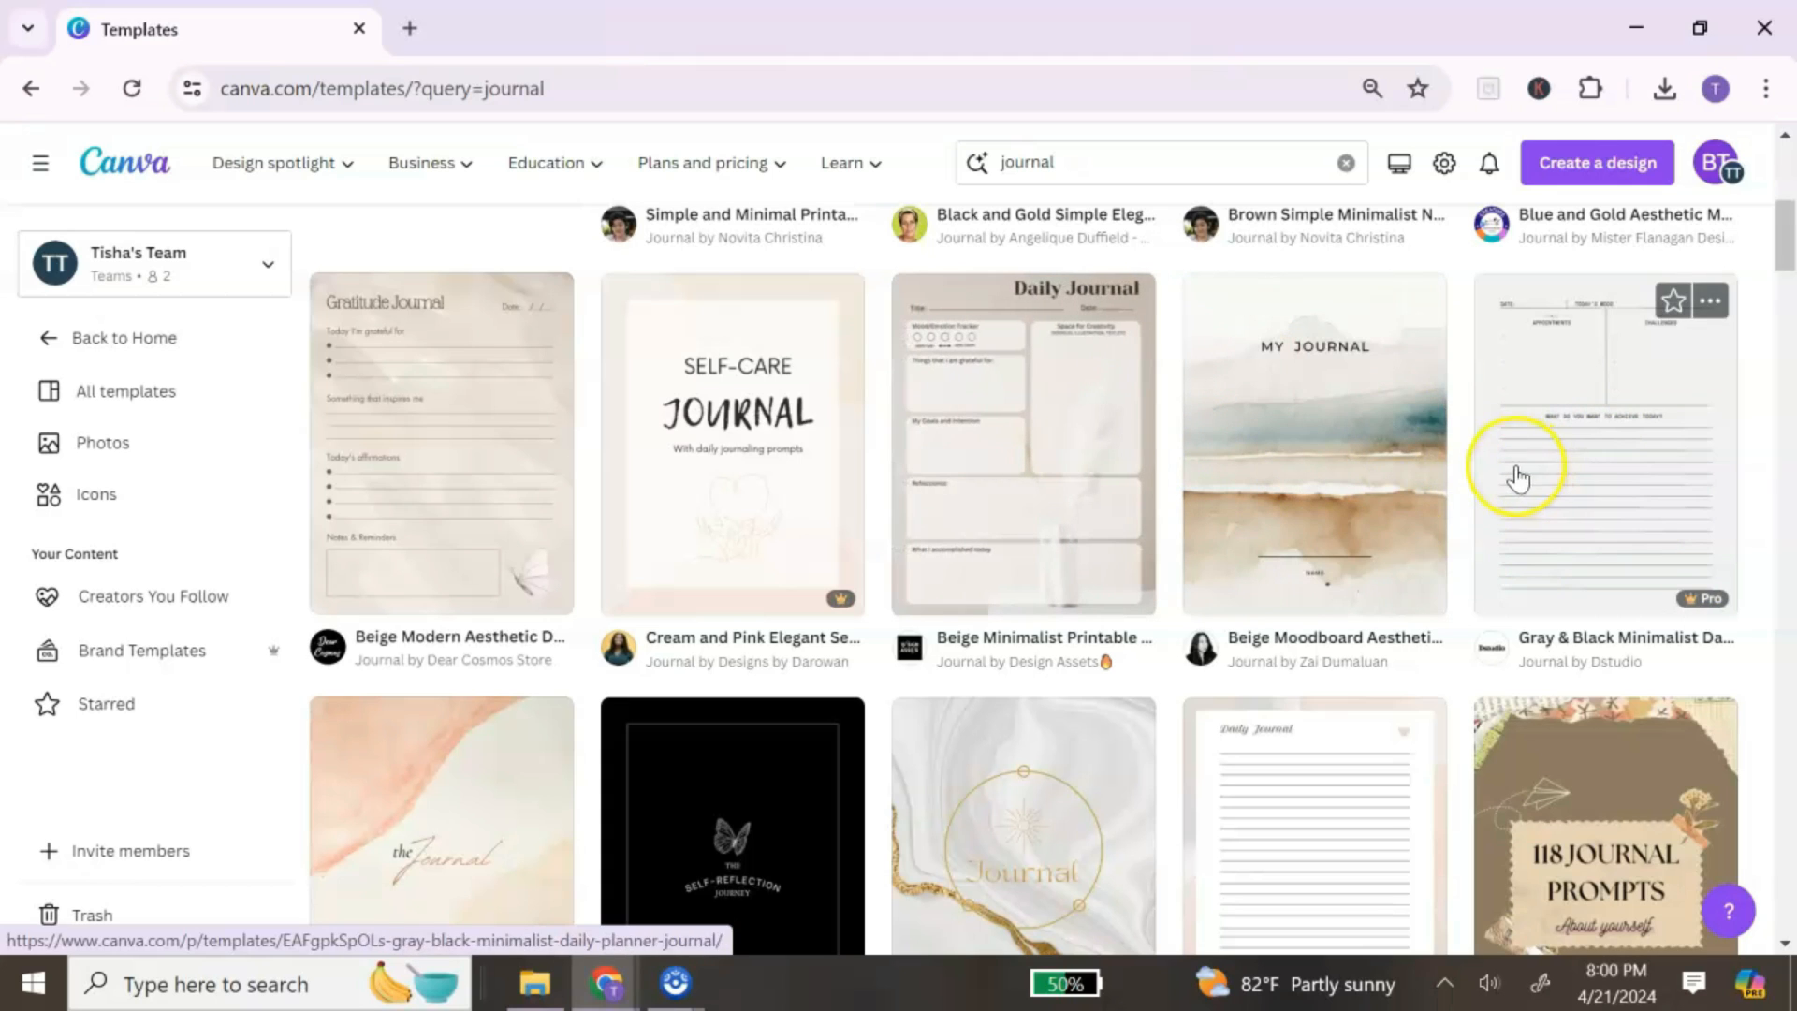
scroll(1540, 441, "down", 1)
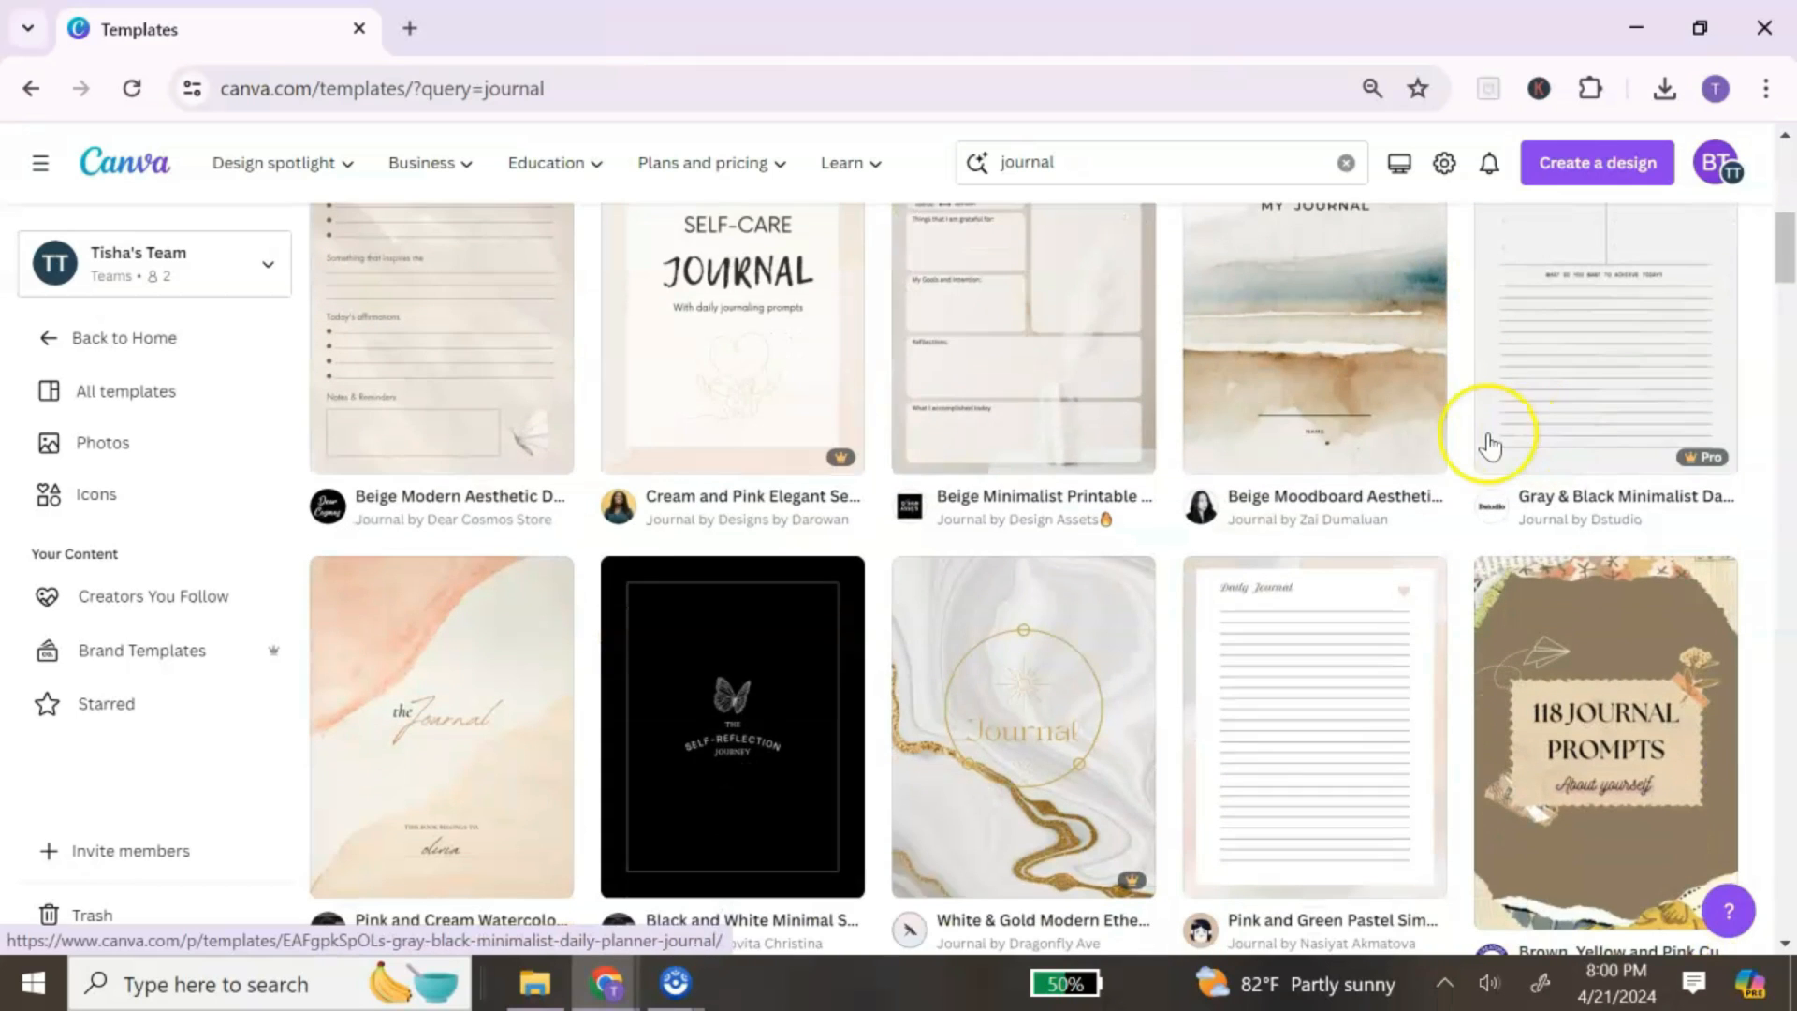
scroll(1403, 477, "down", 10)
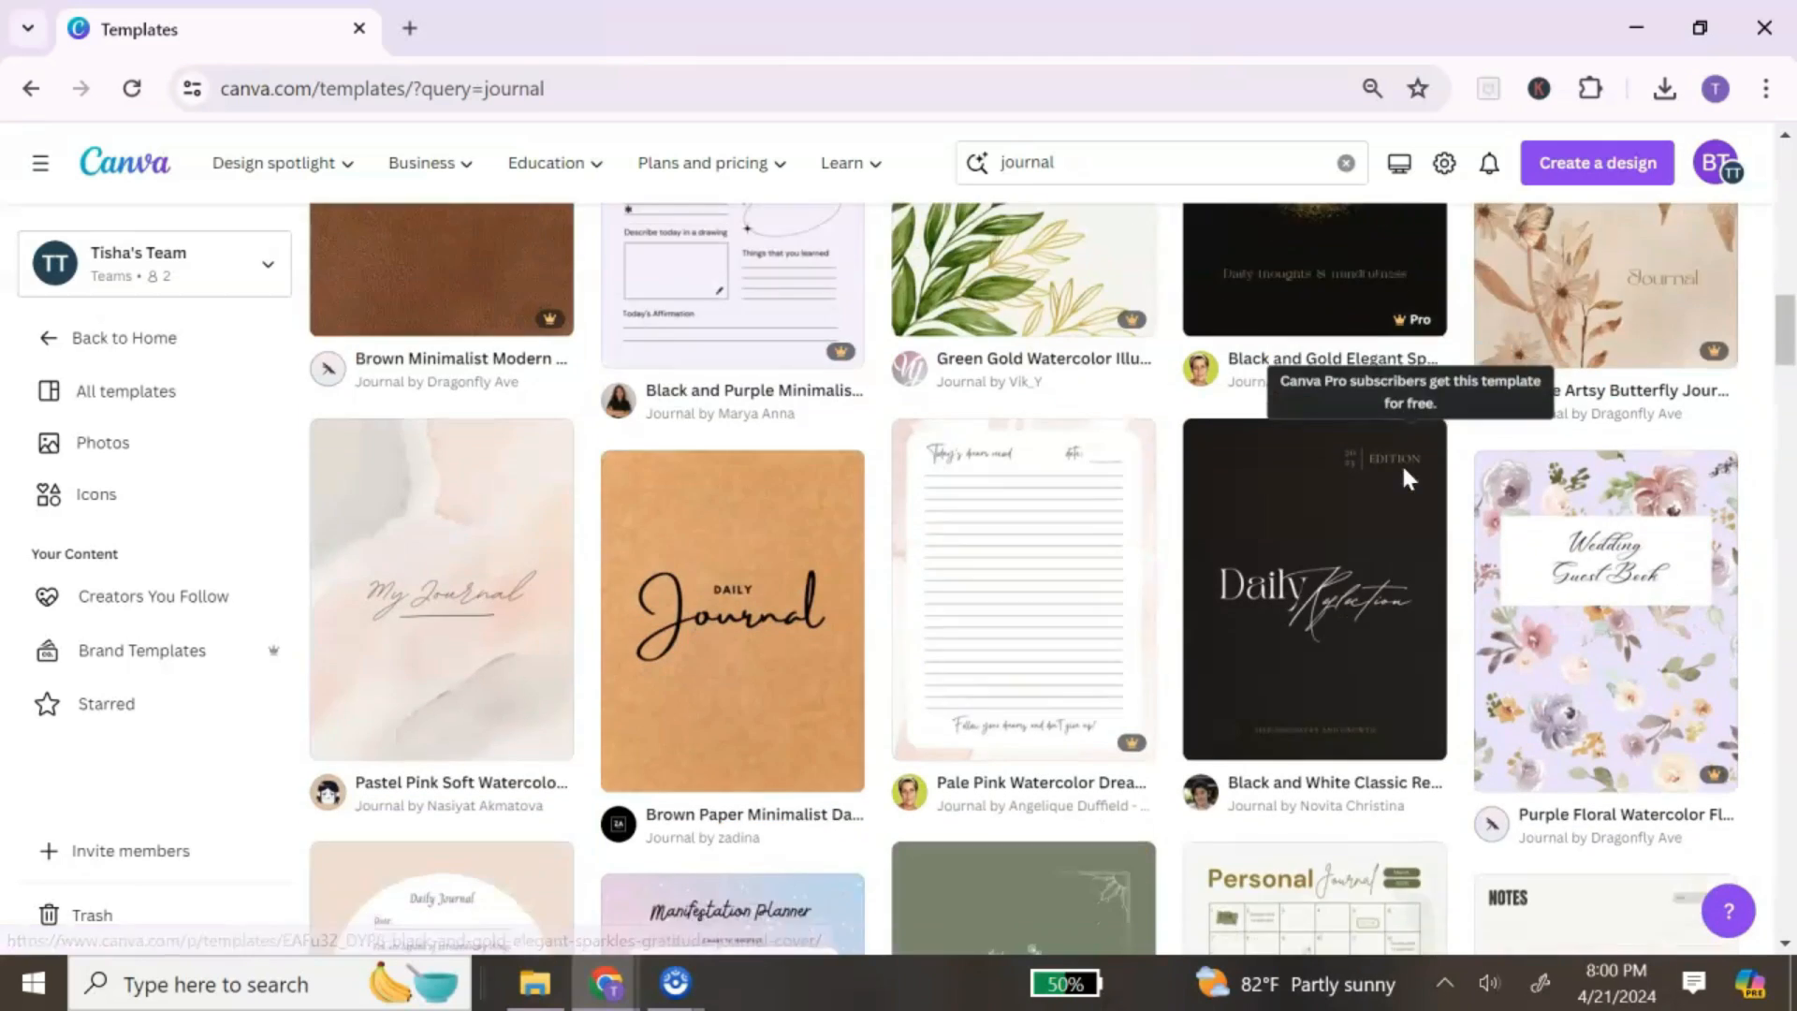
scroll(1404, 479, "down", 10)
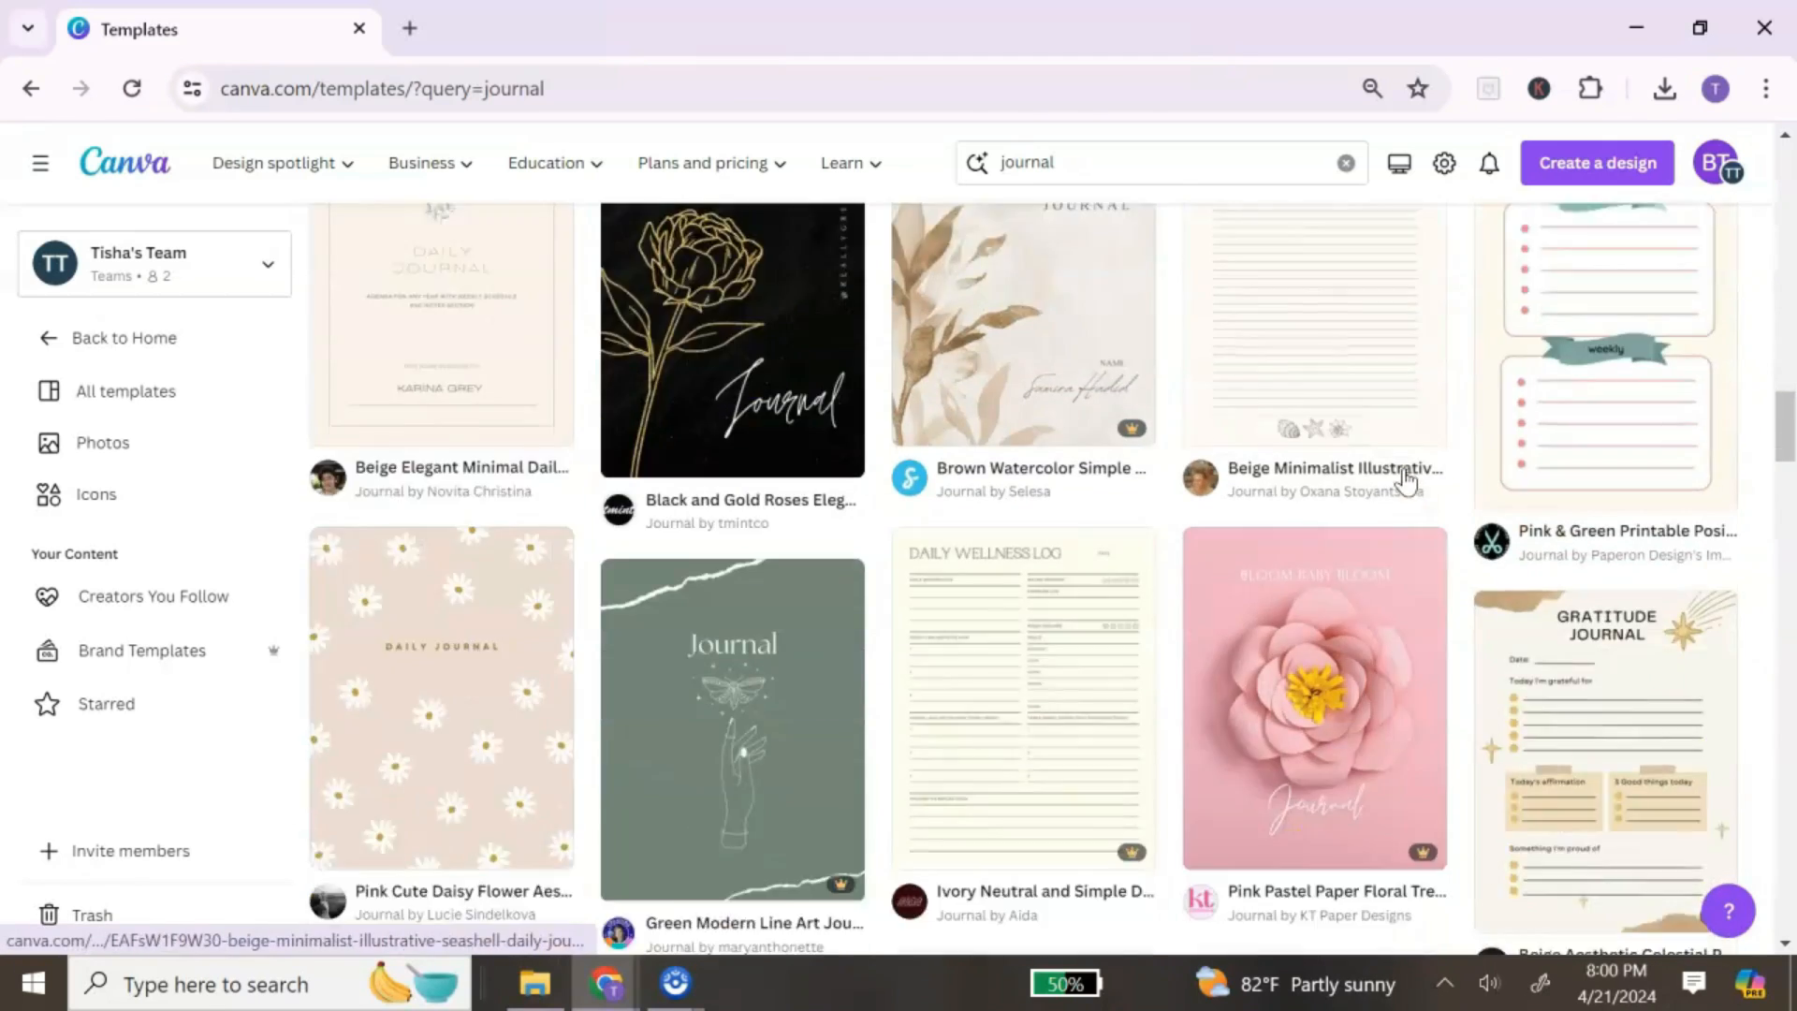
scroll(1405, 481, "down", 1)
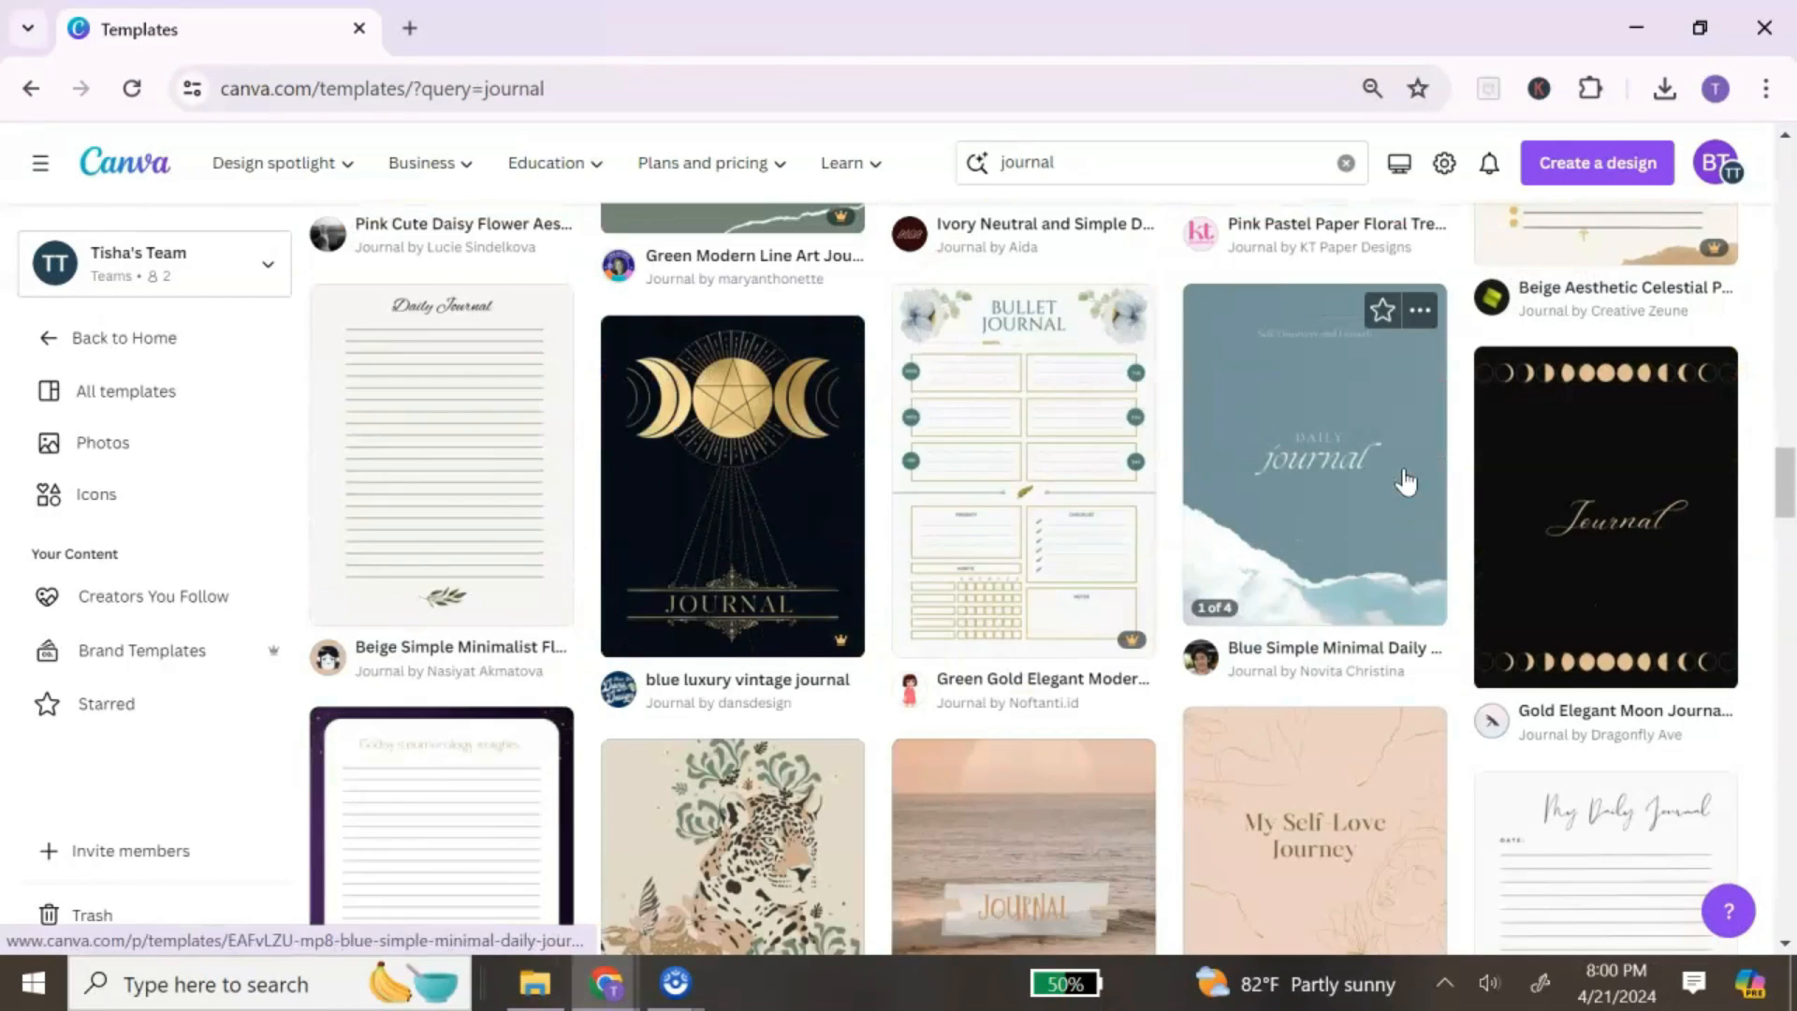
scroll(1405, 481, "down", 15)
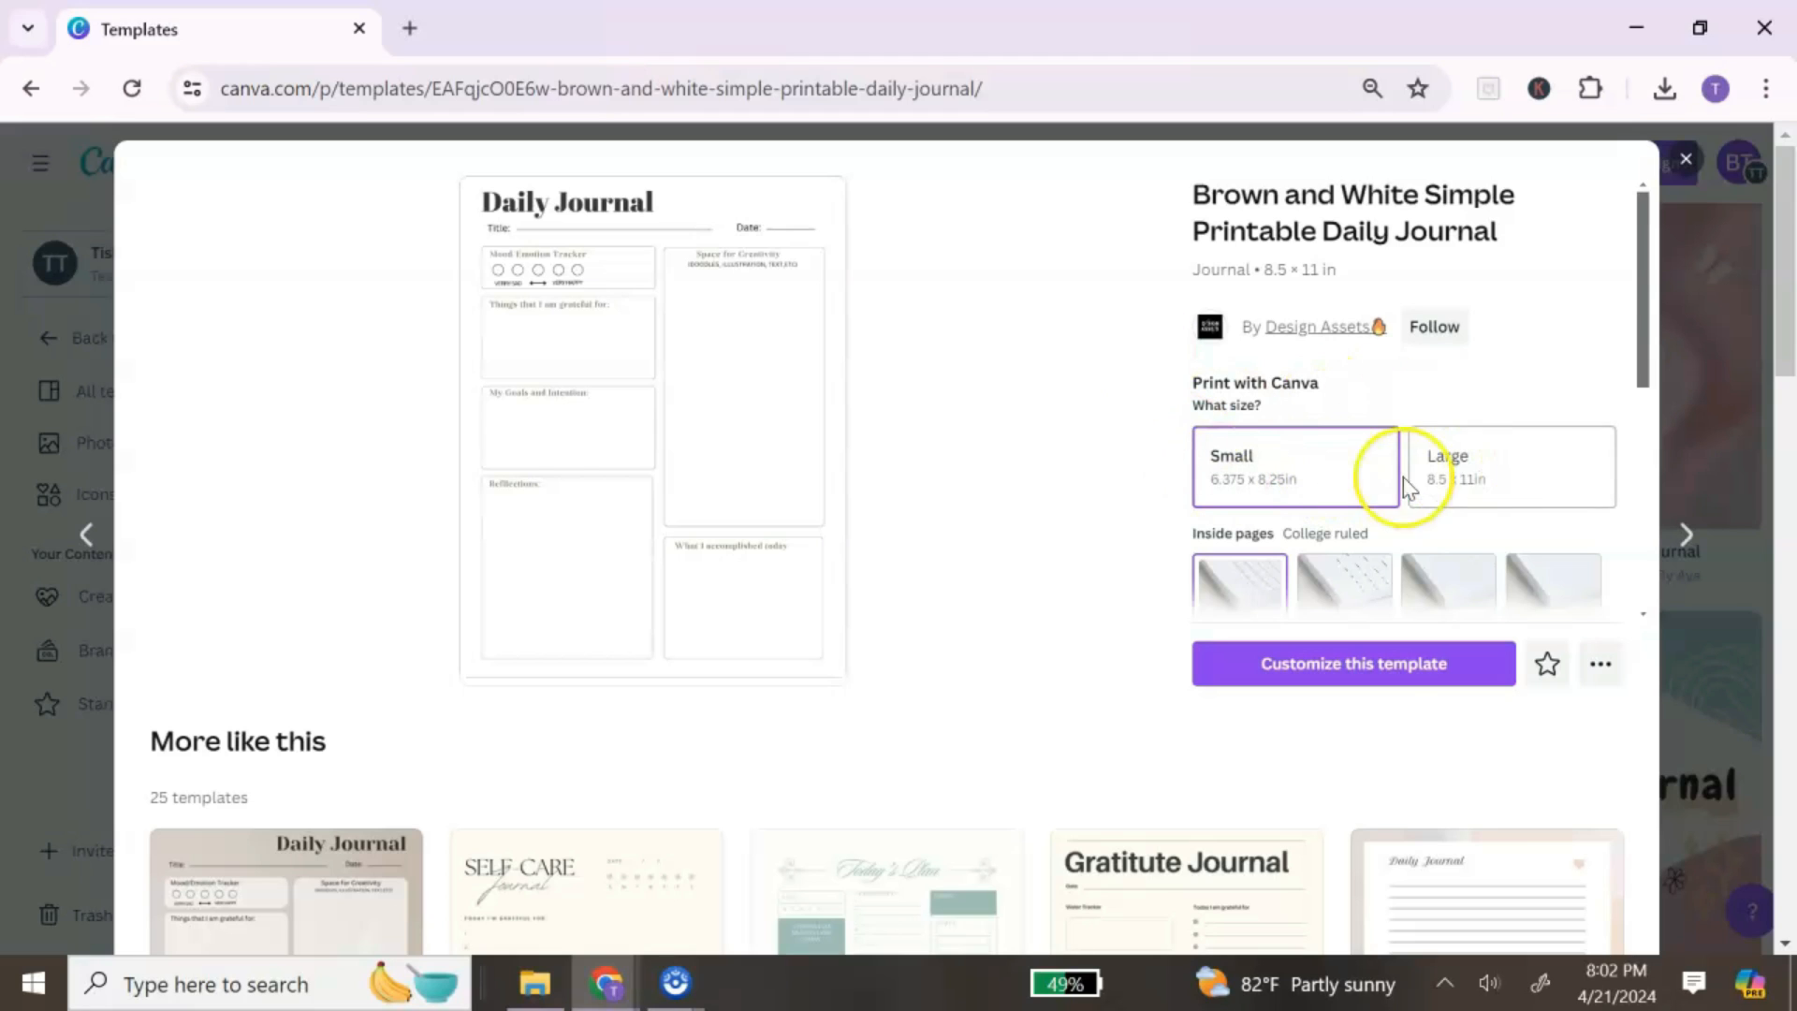
Step: Pick the Large 8.5 × 11 in size and customize the Brown and White daily journal template
left_click(1527, 470)
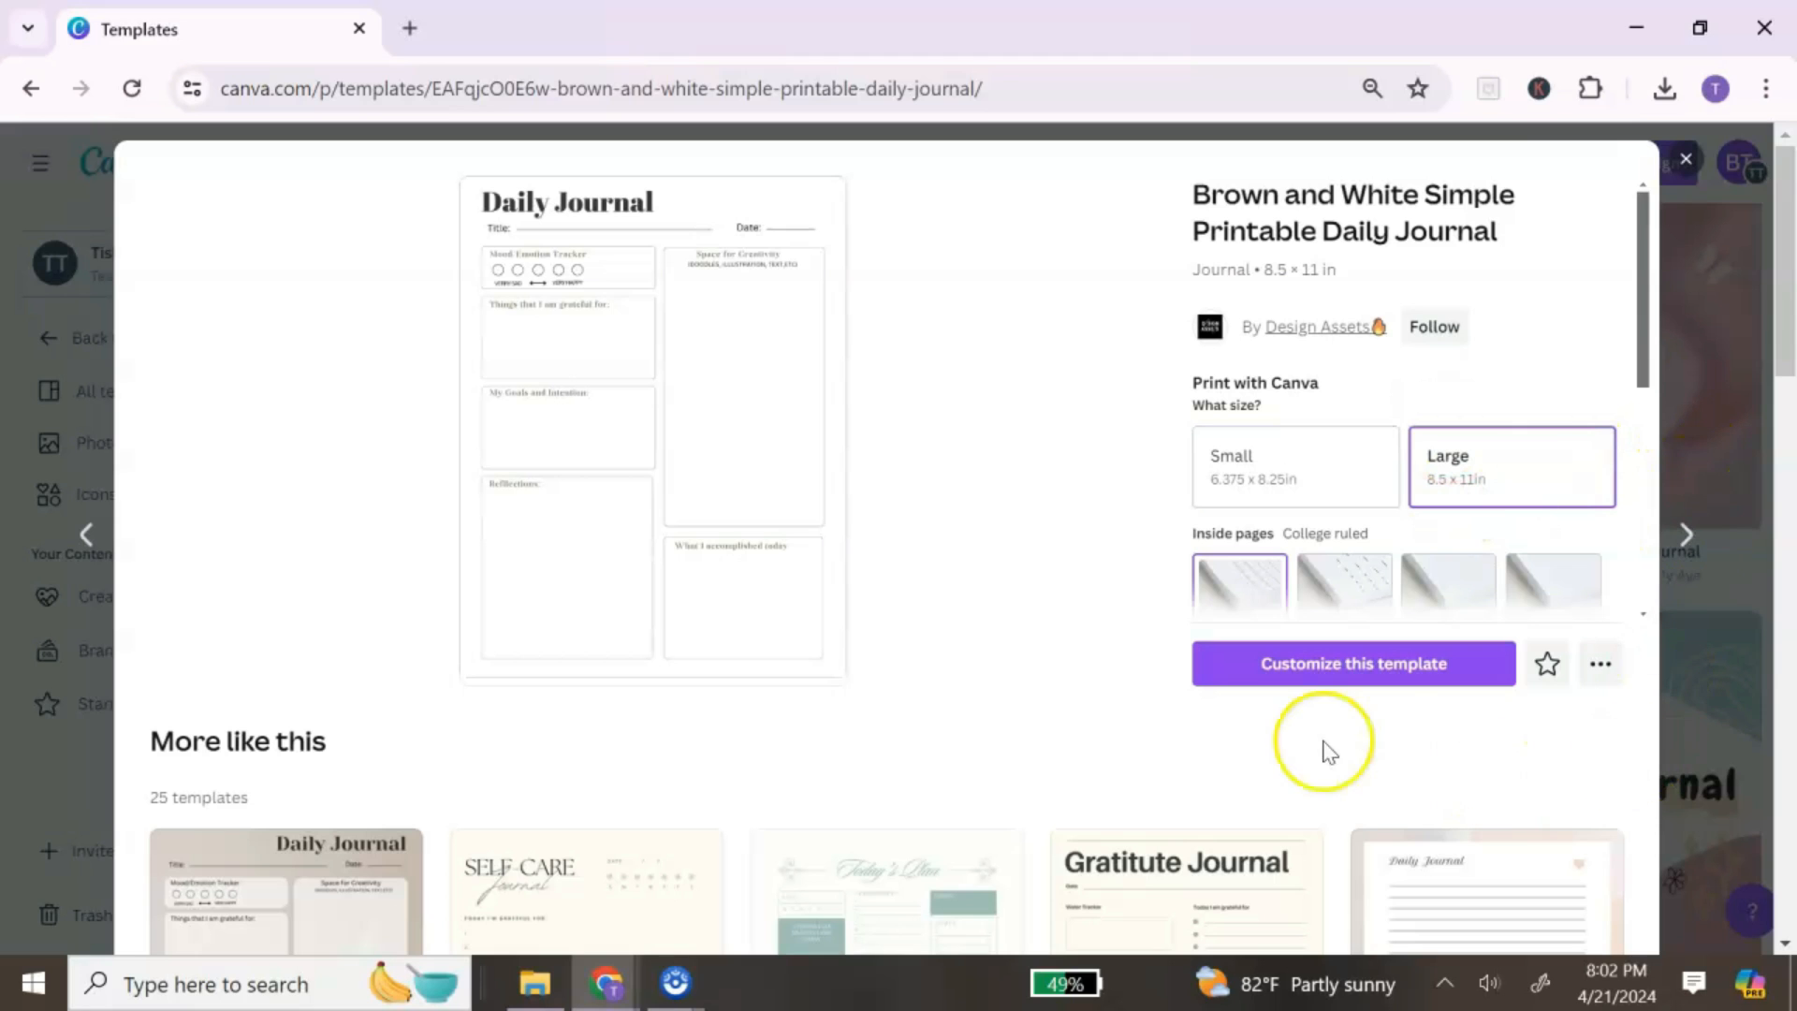
left_click(1359, 676)
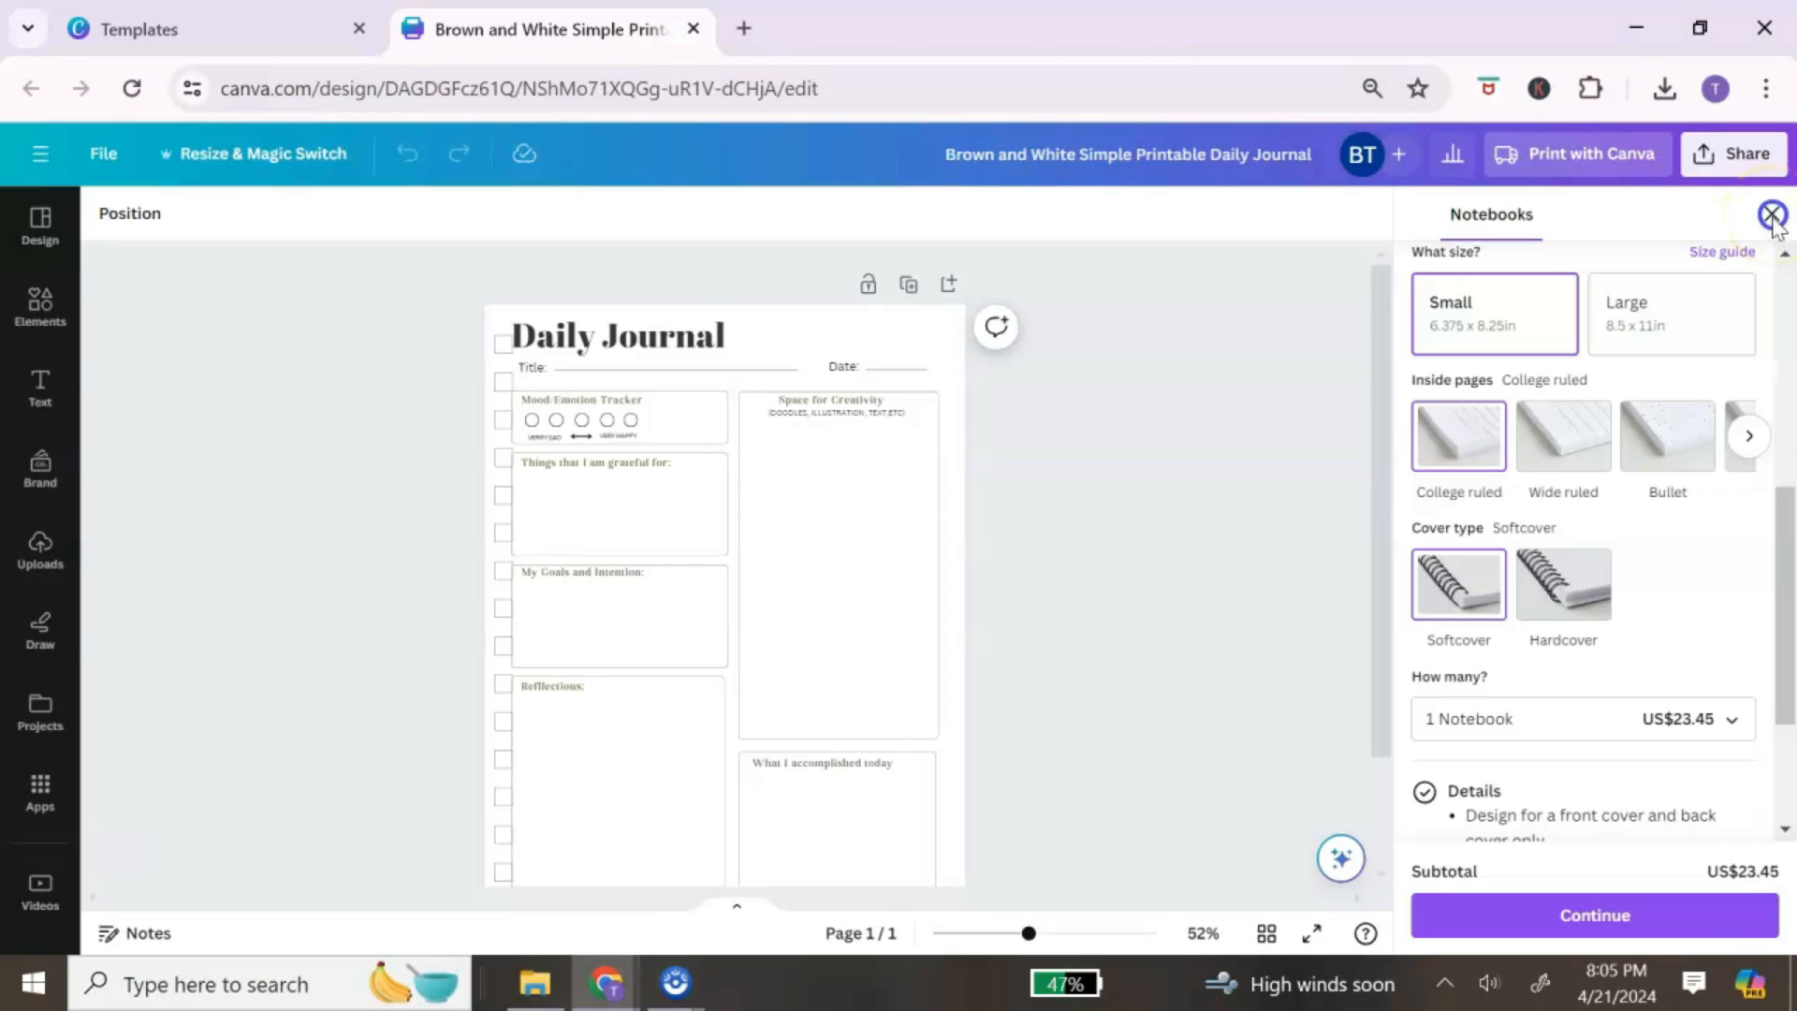
left_click(1772, 217)
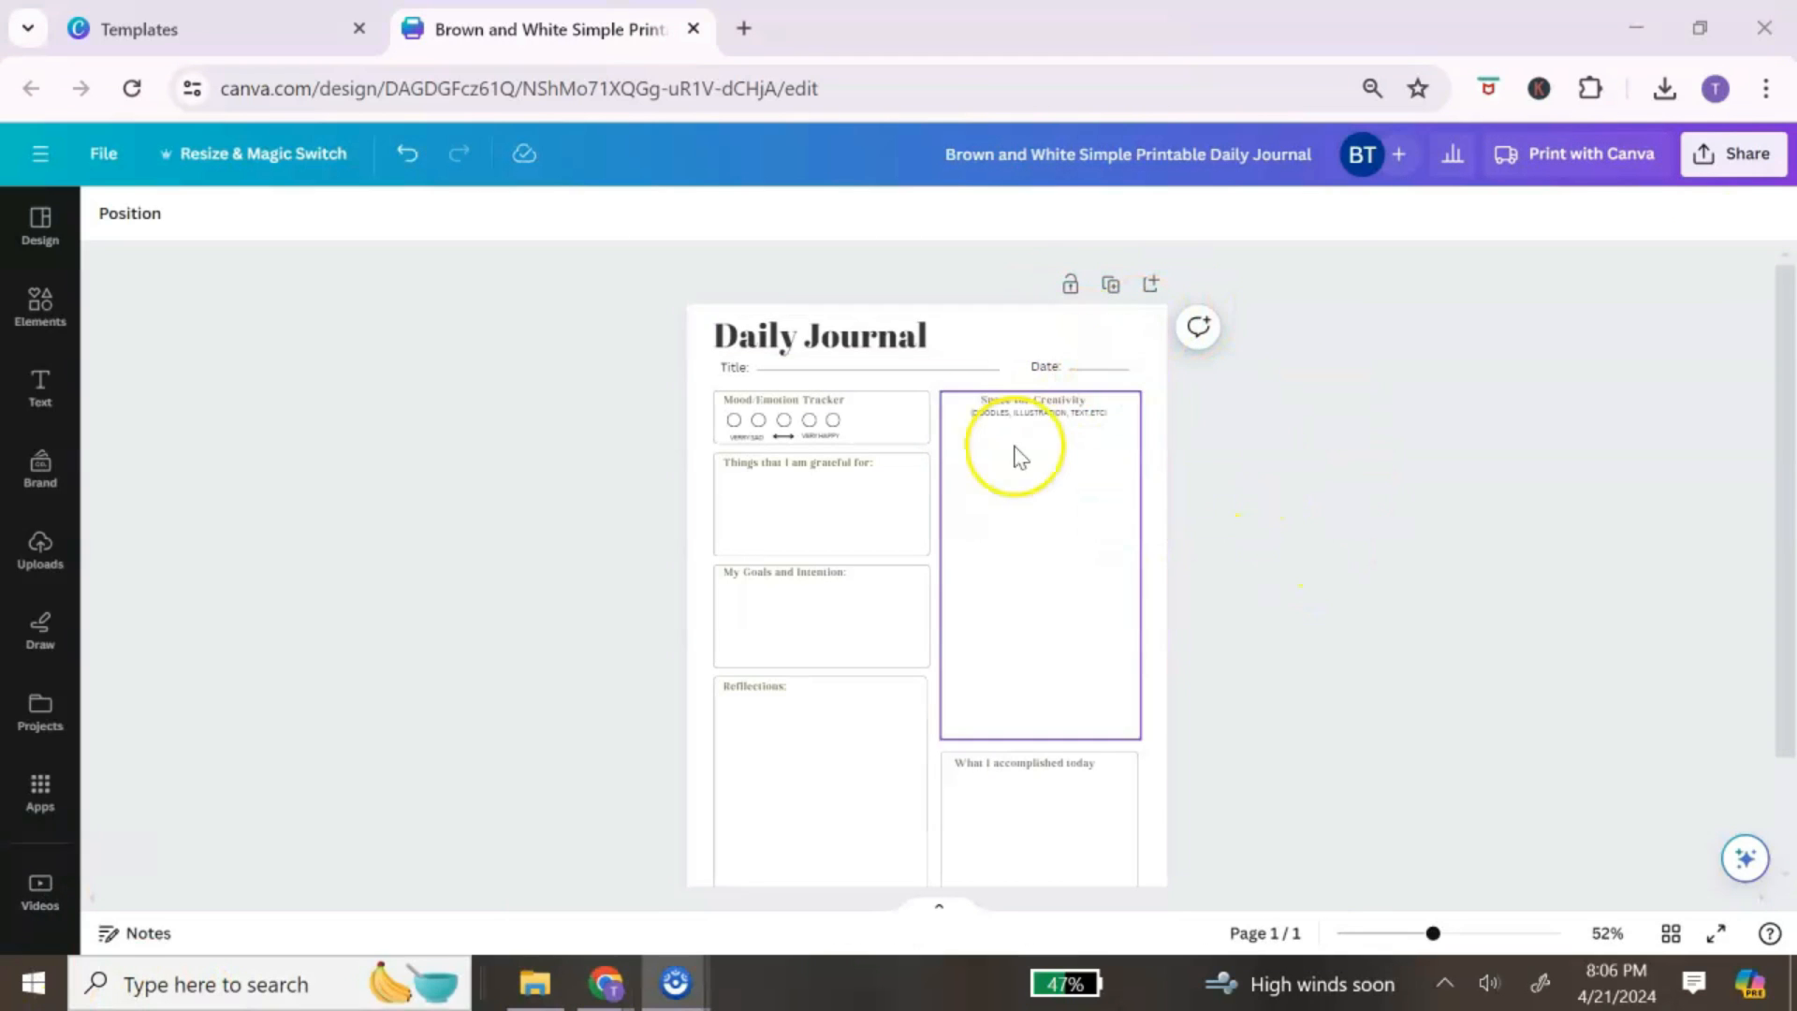
left_click(807, 339)
left_click(807, 339)
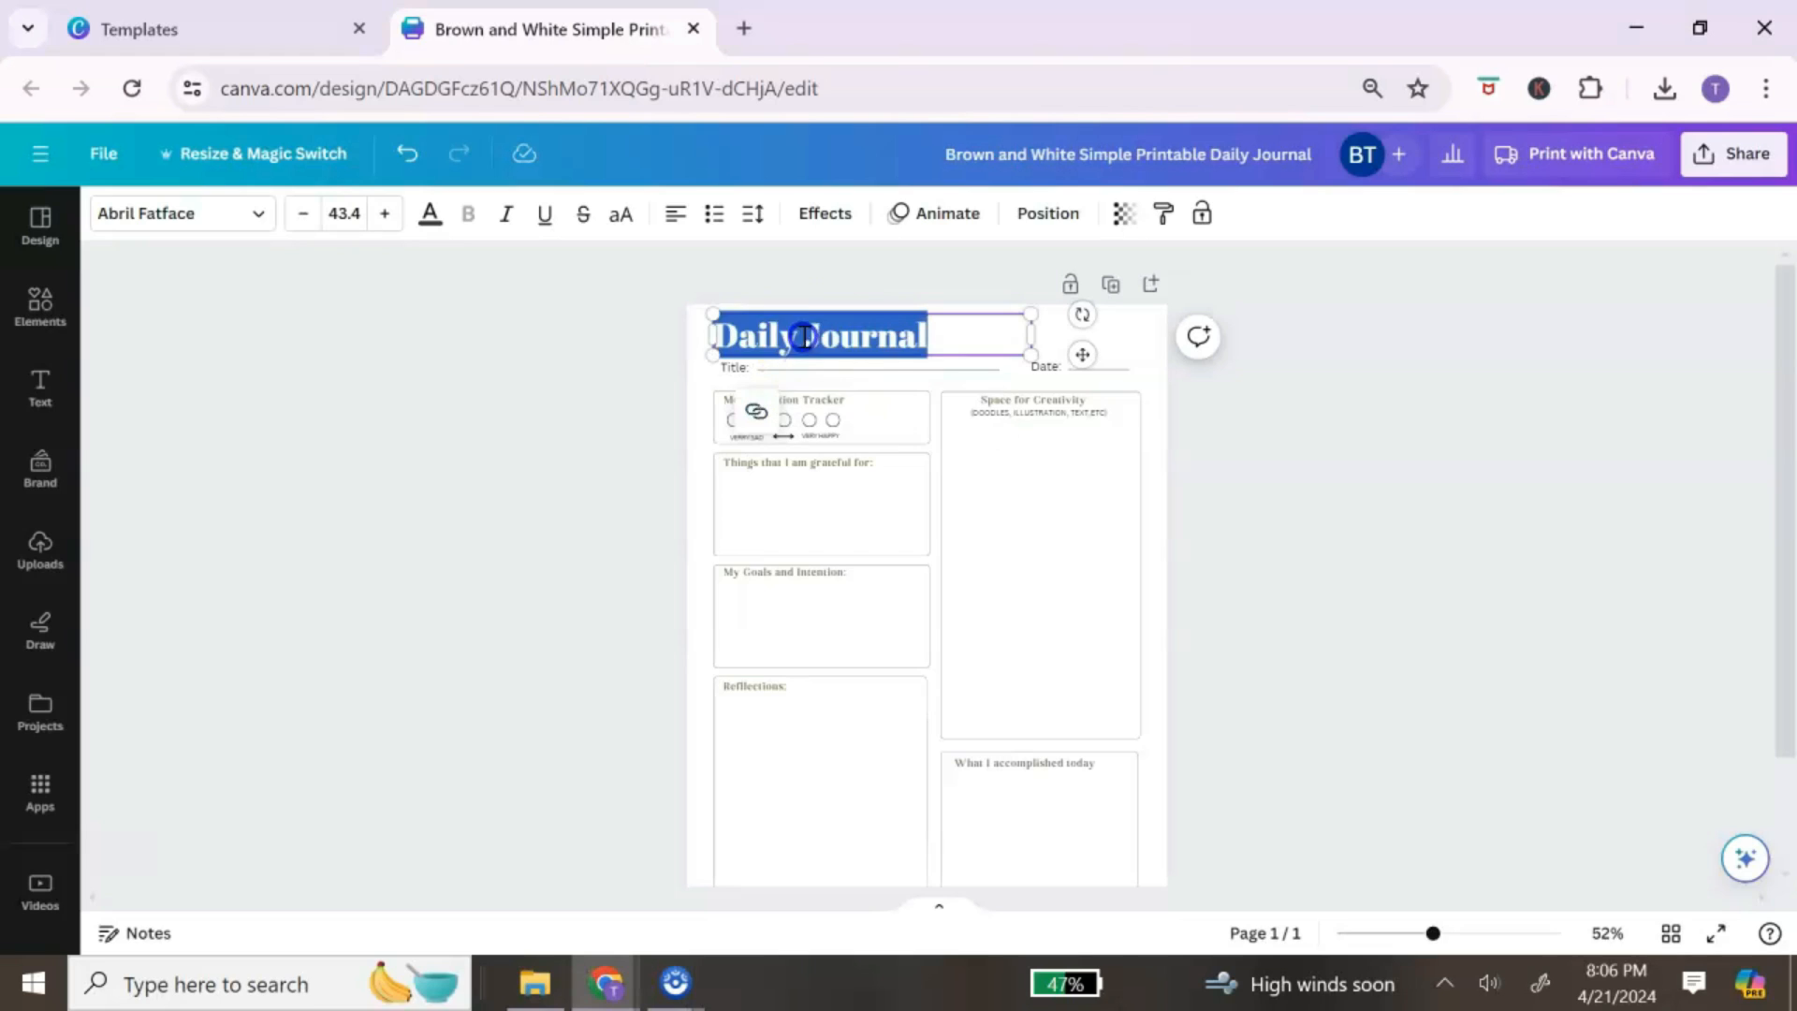
left_click_drag(797, 337, 723, 334)
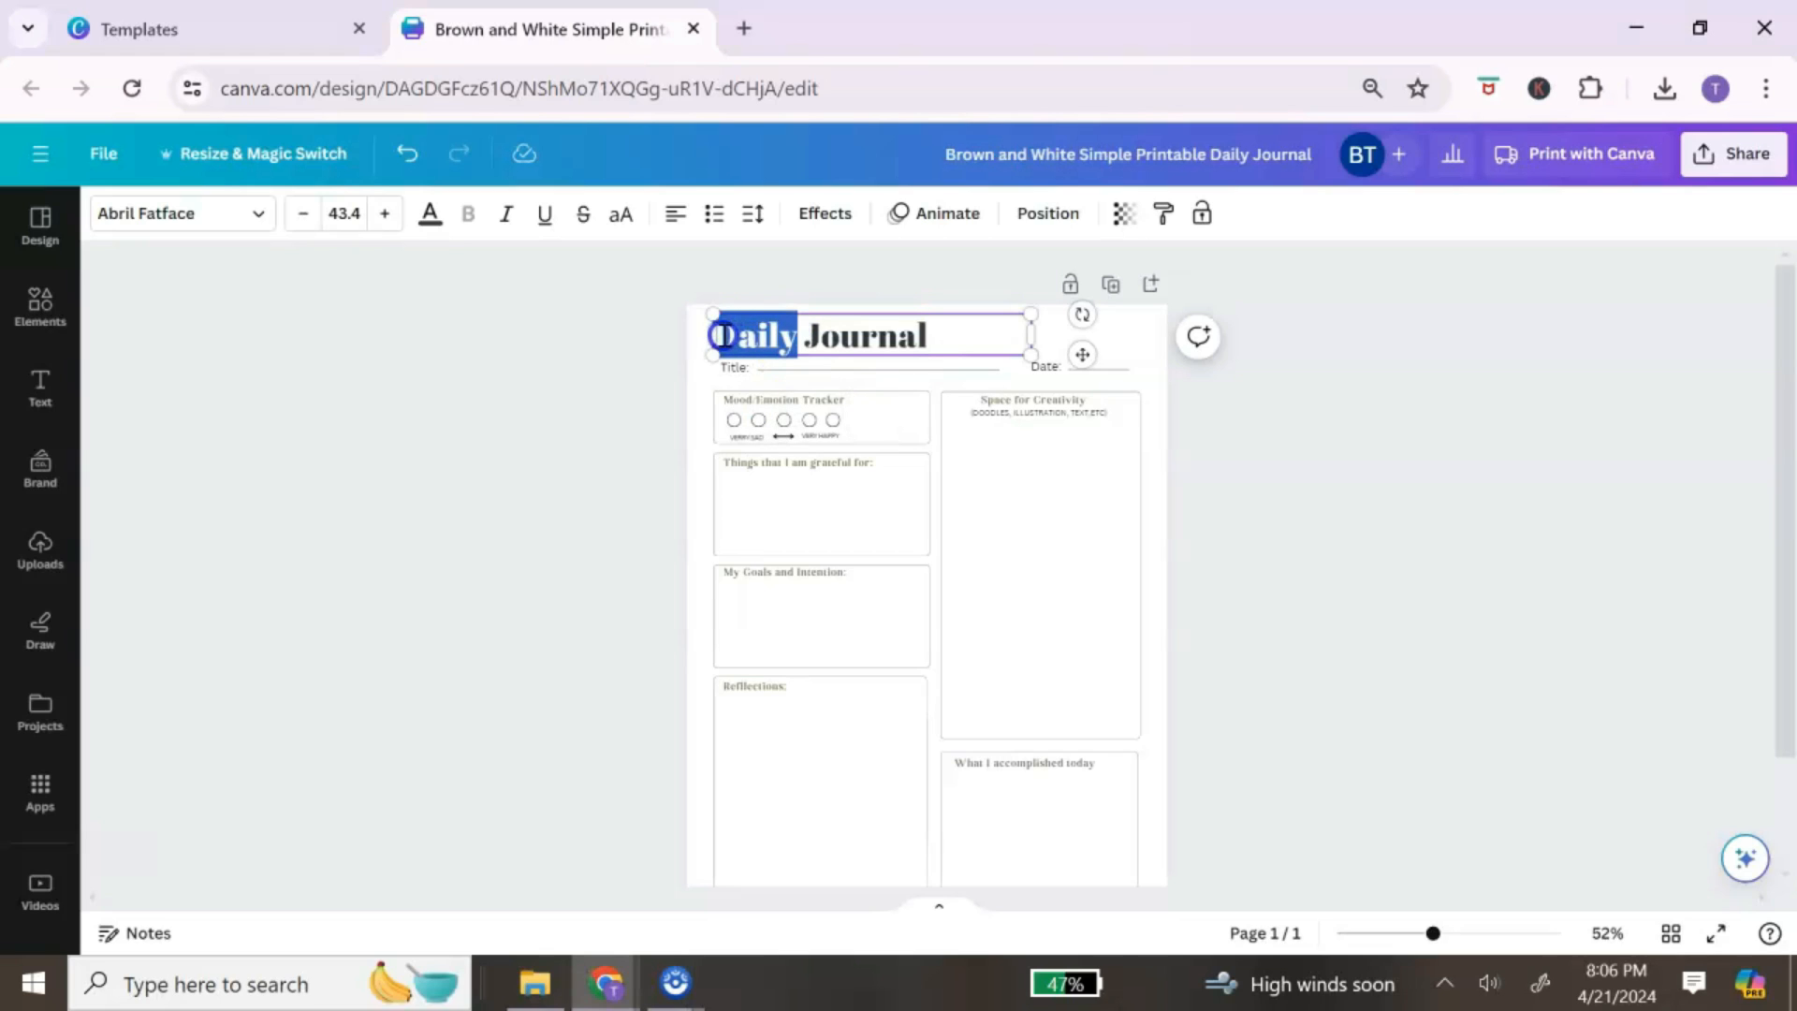
type("Glow U")
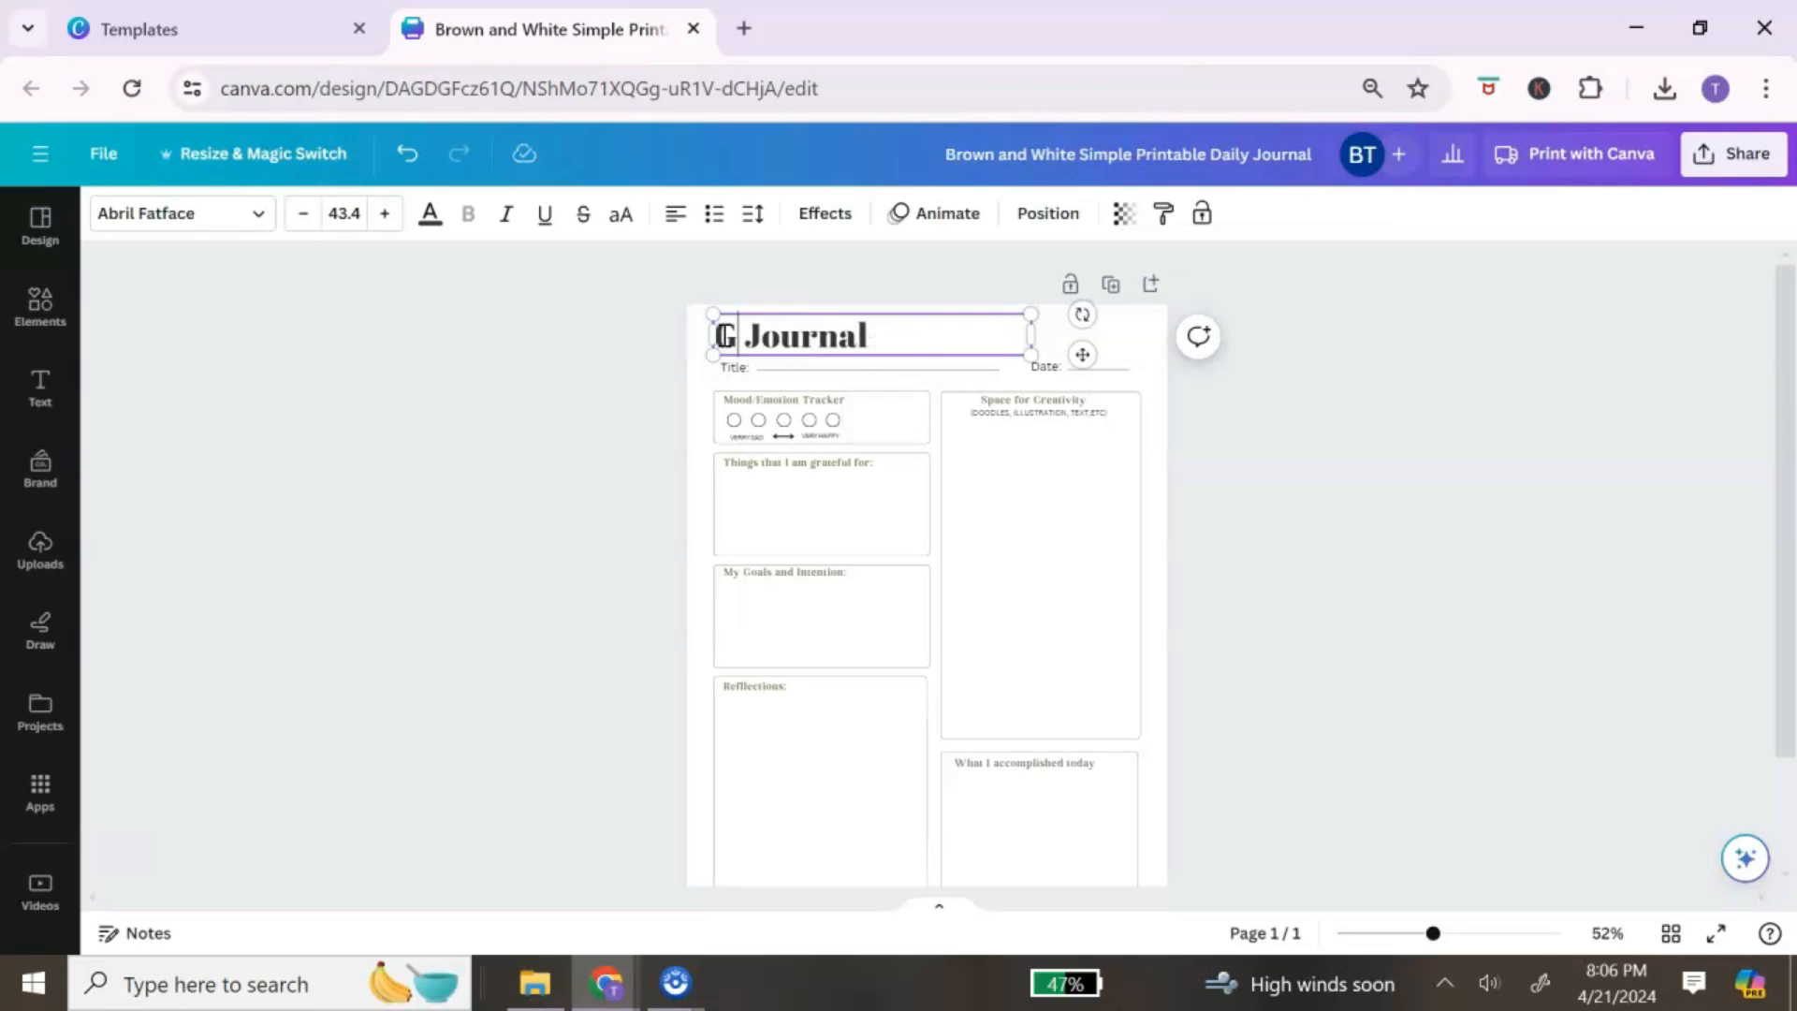
type("p")
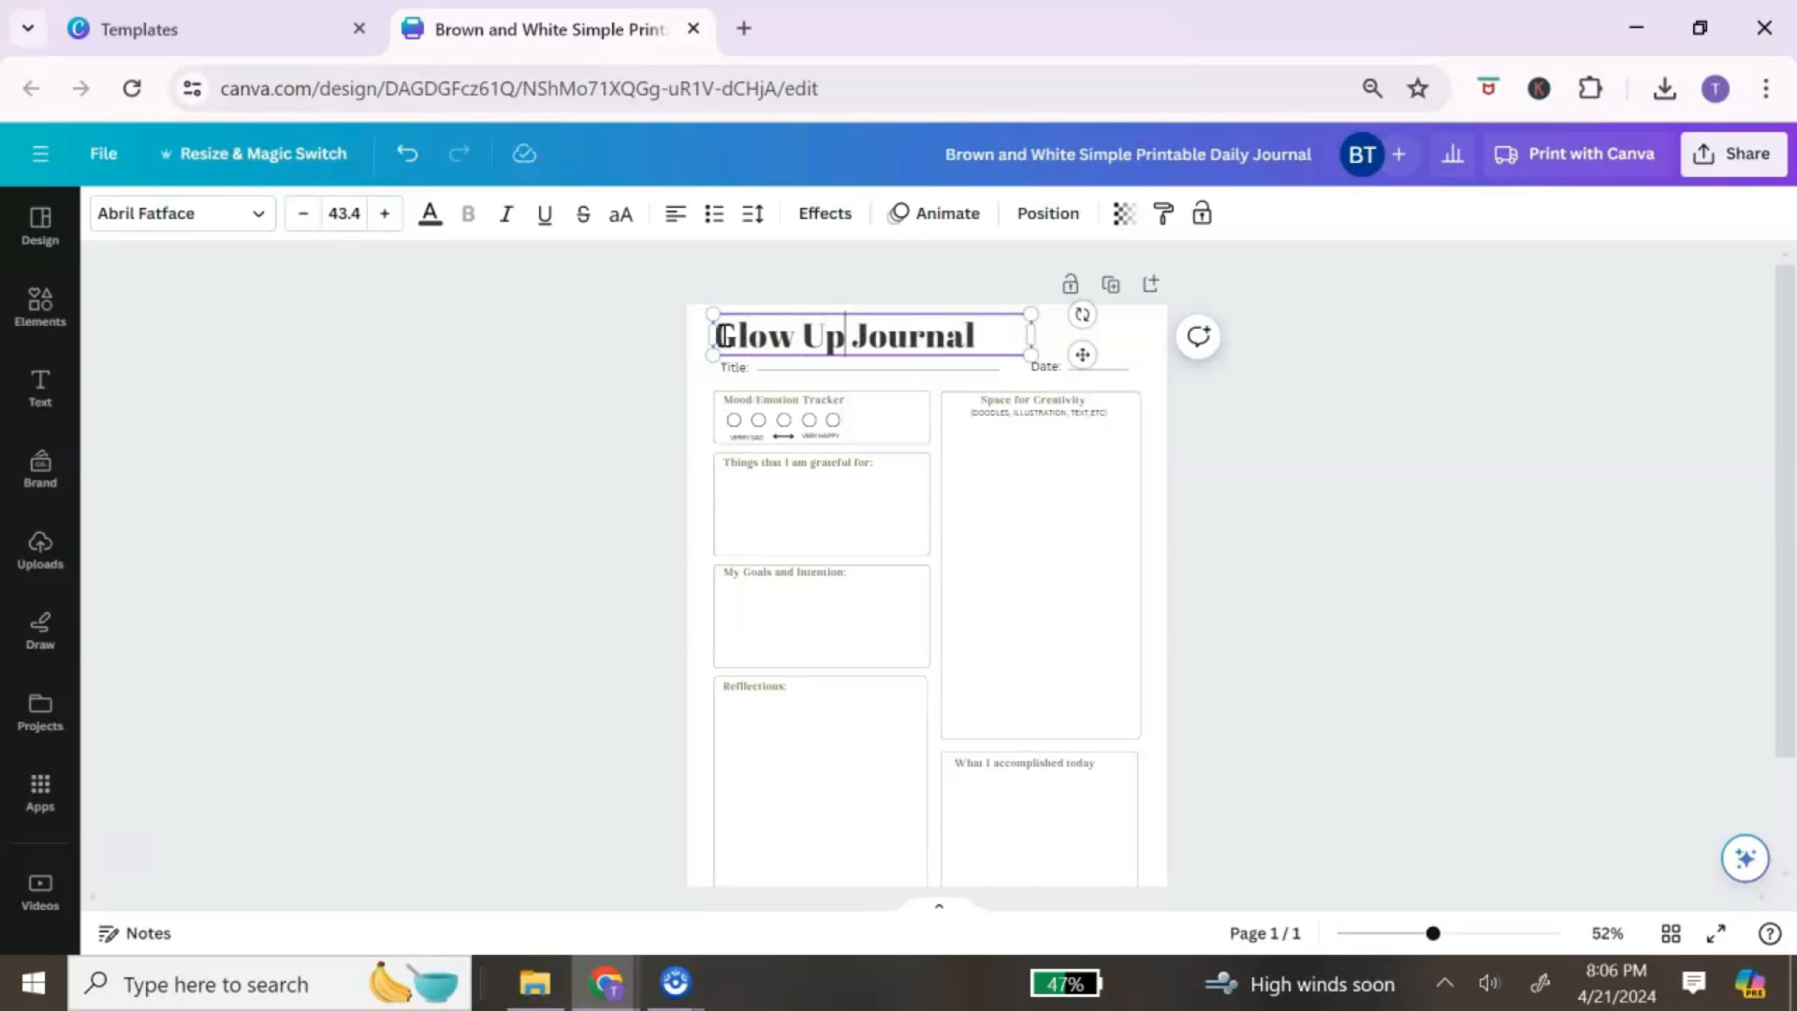
left_click(1090, 861)
left_click_drag(1433, 933, 1445, 936)
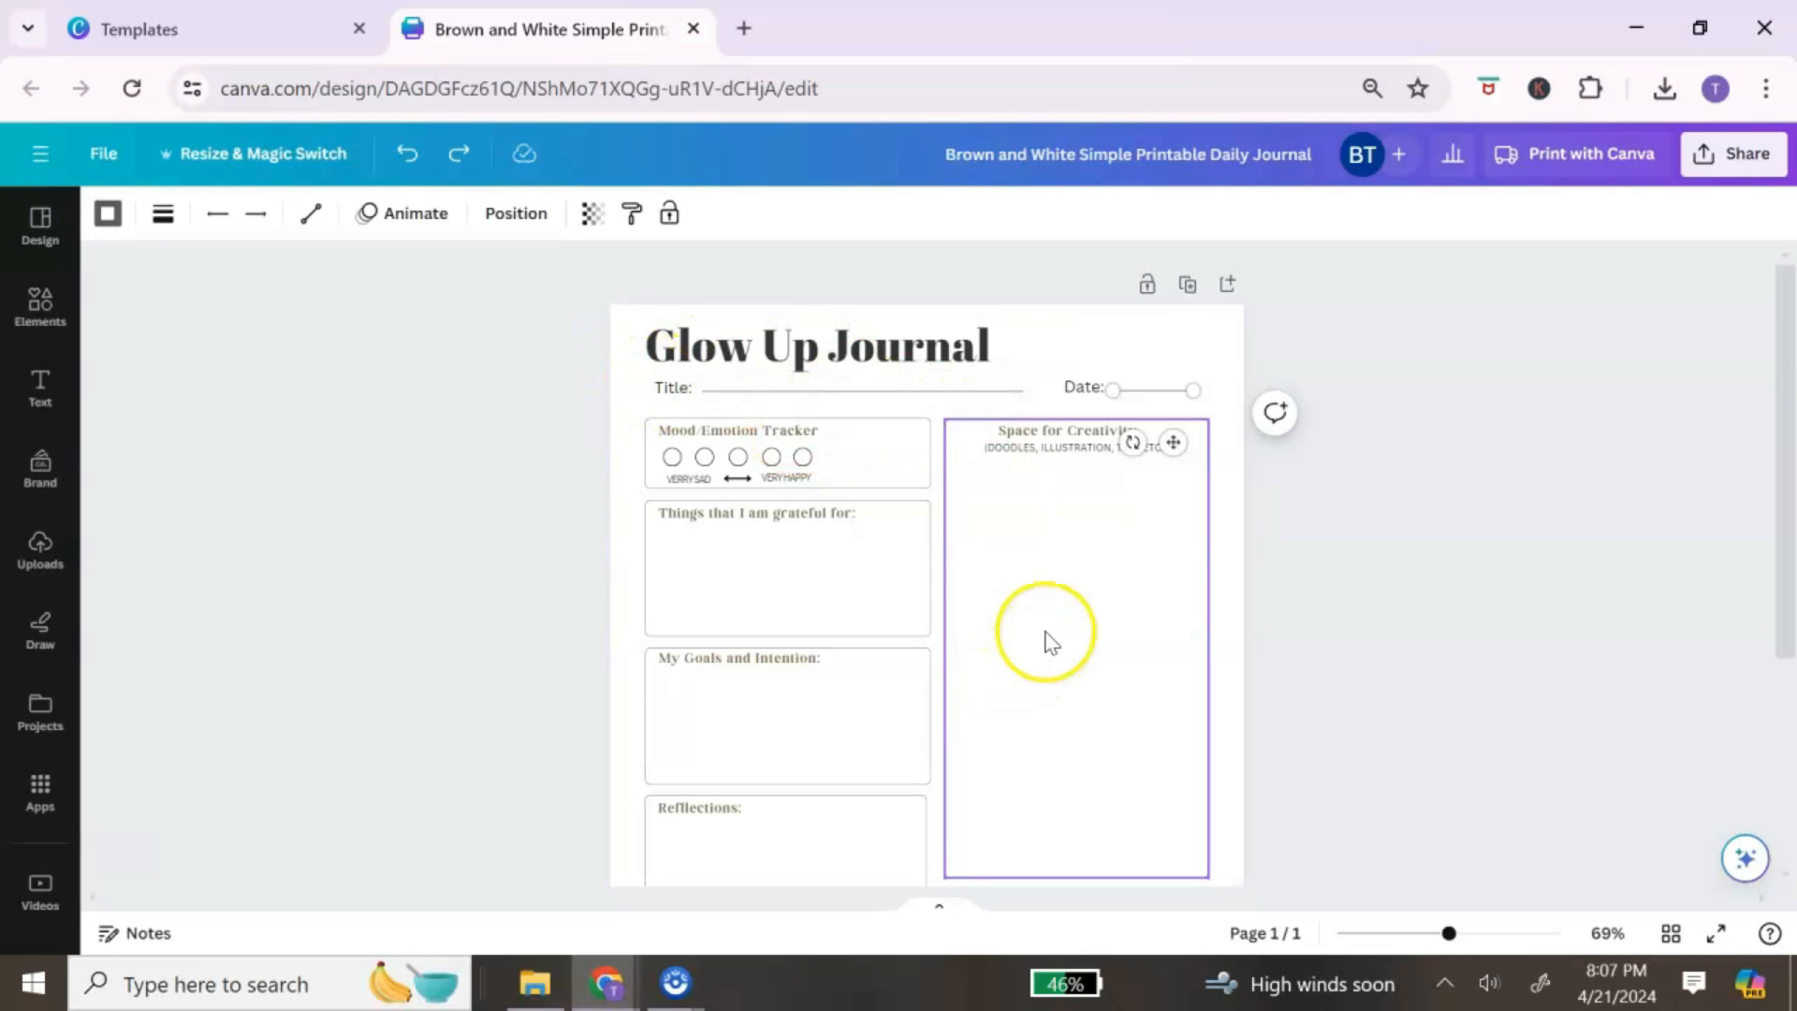
Step: Delete the Title line, the Space for Creativity box and the What I accomplished today box
scroll(1057, 613, "down", 3)
scroll(1063, 617, "up", 3)
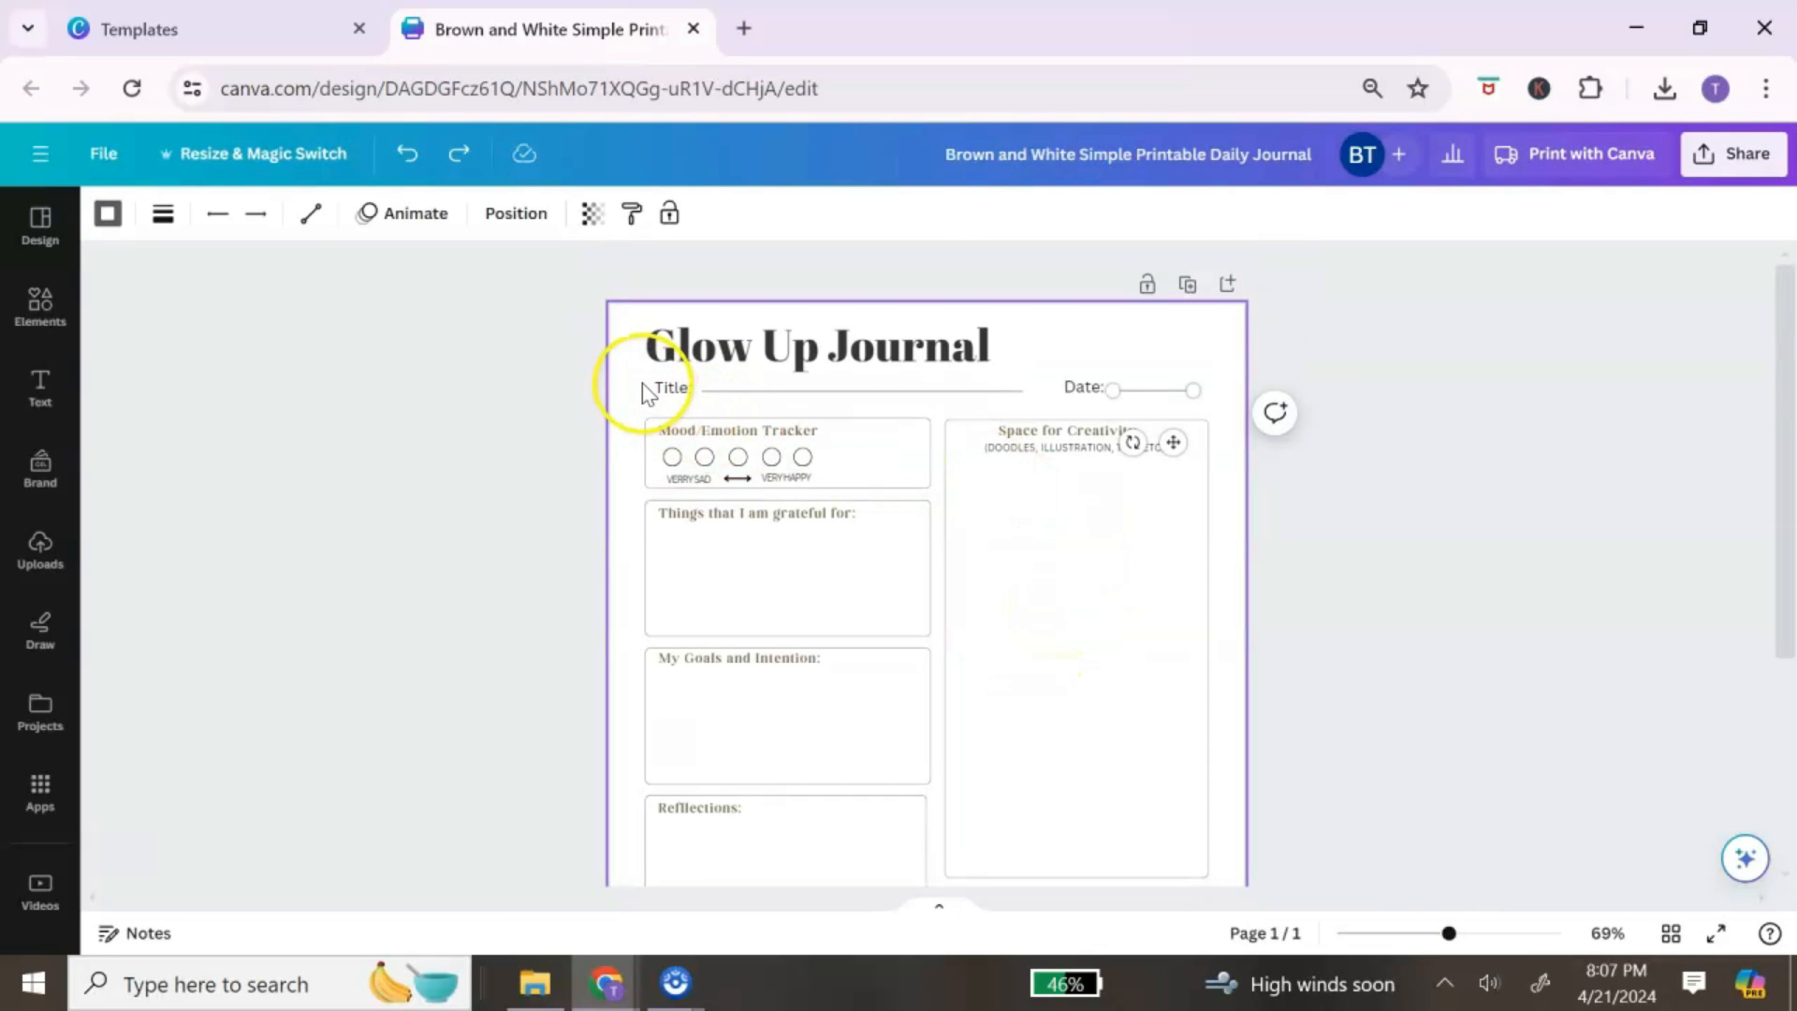
left_click_drag(767, 402, 768, 404)
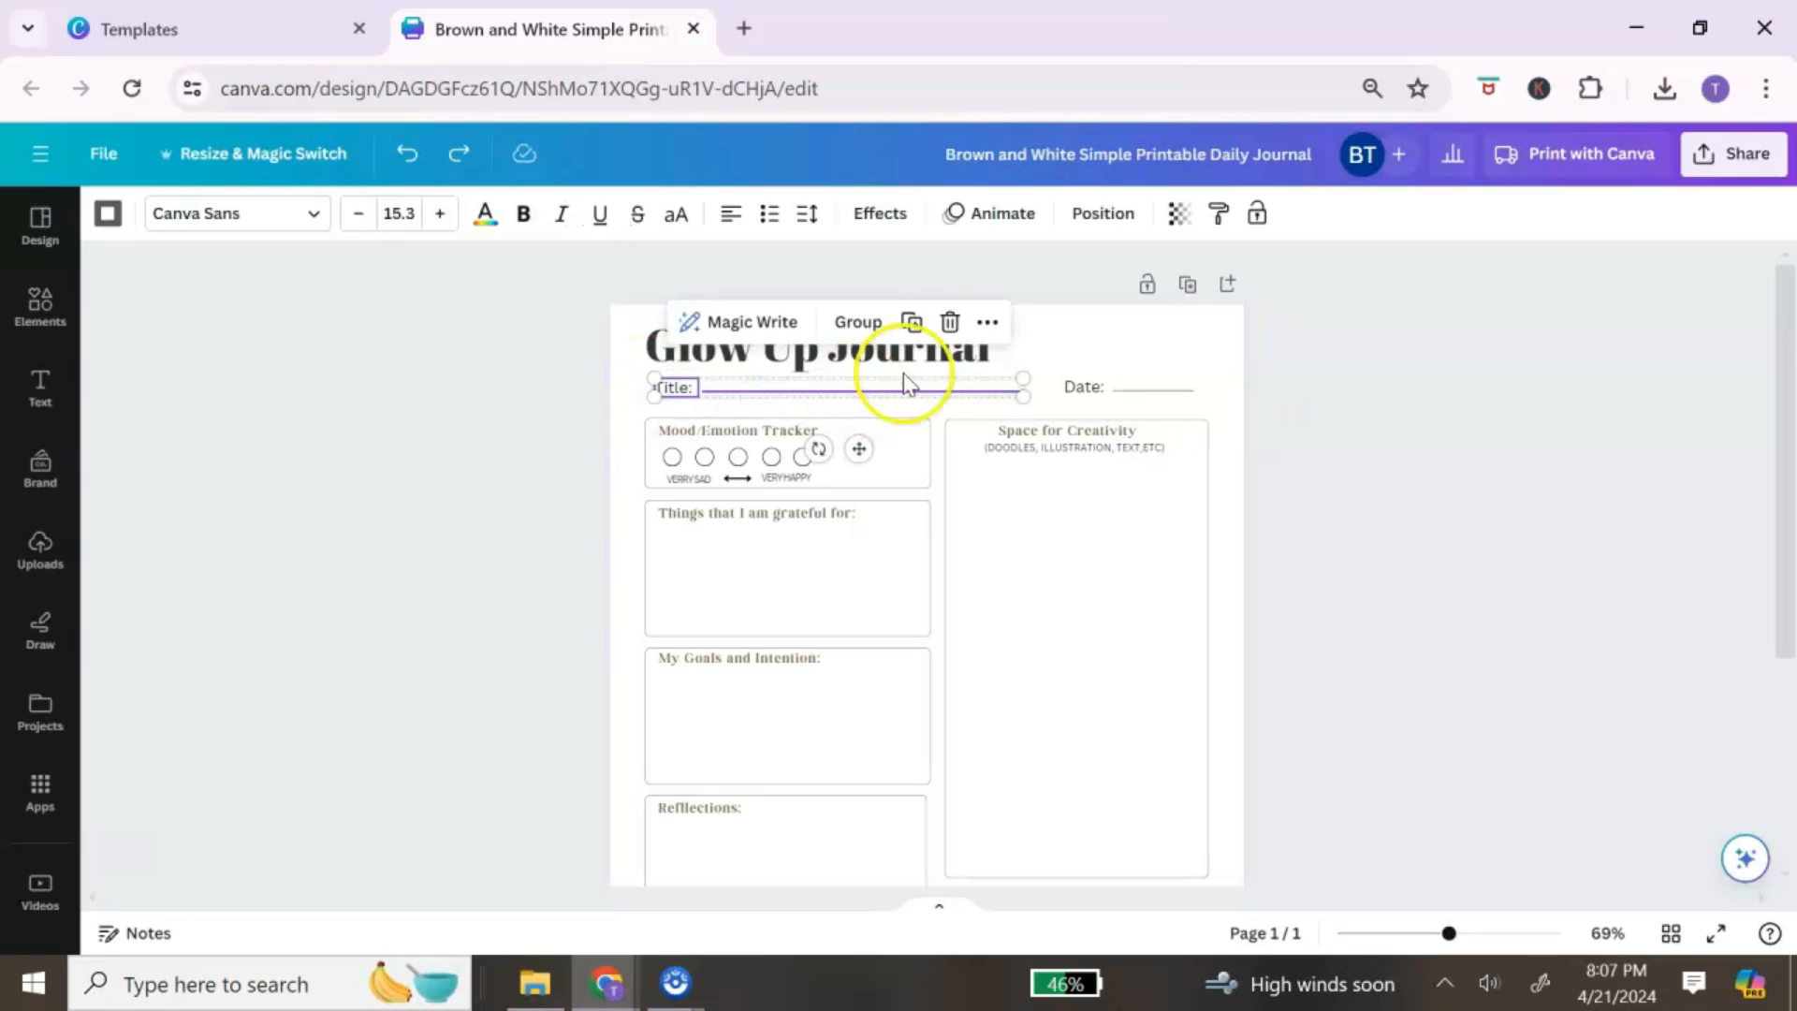
left_click(950, 321)
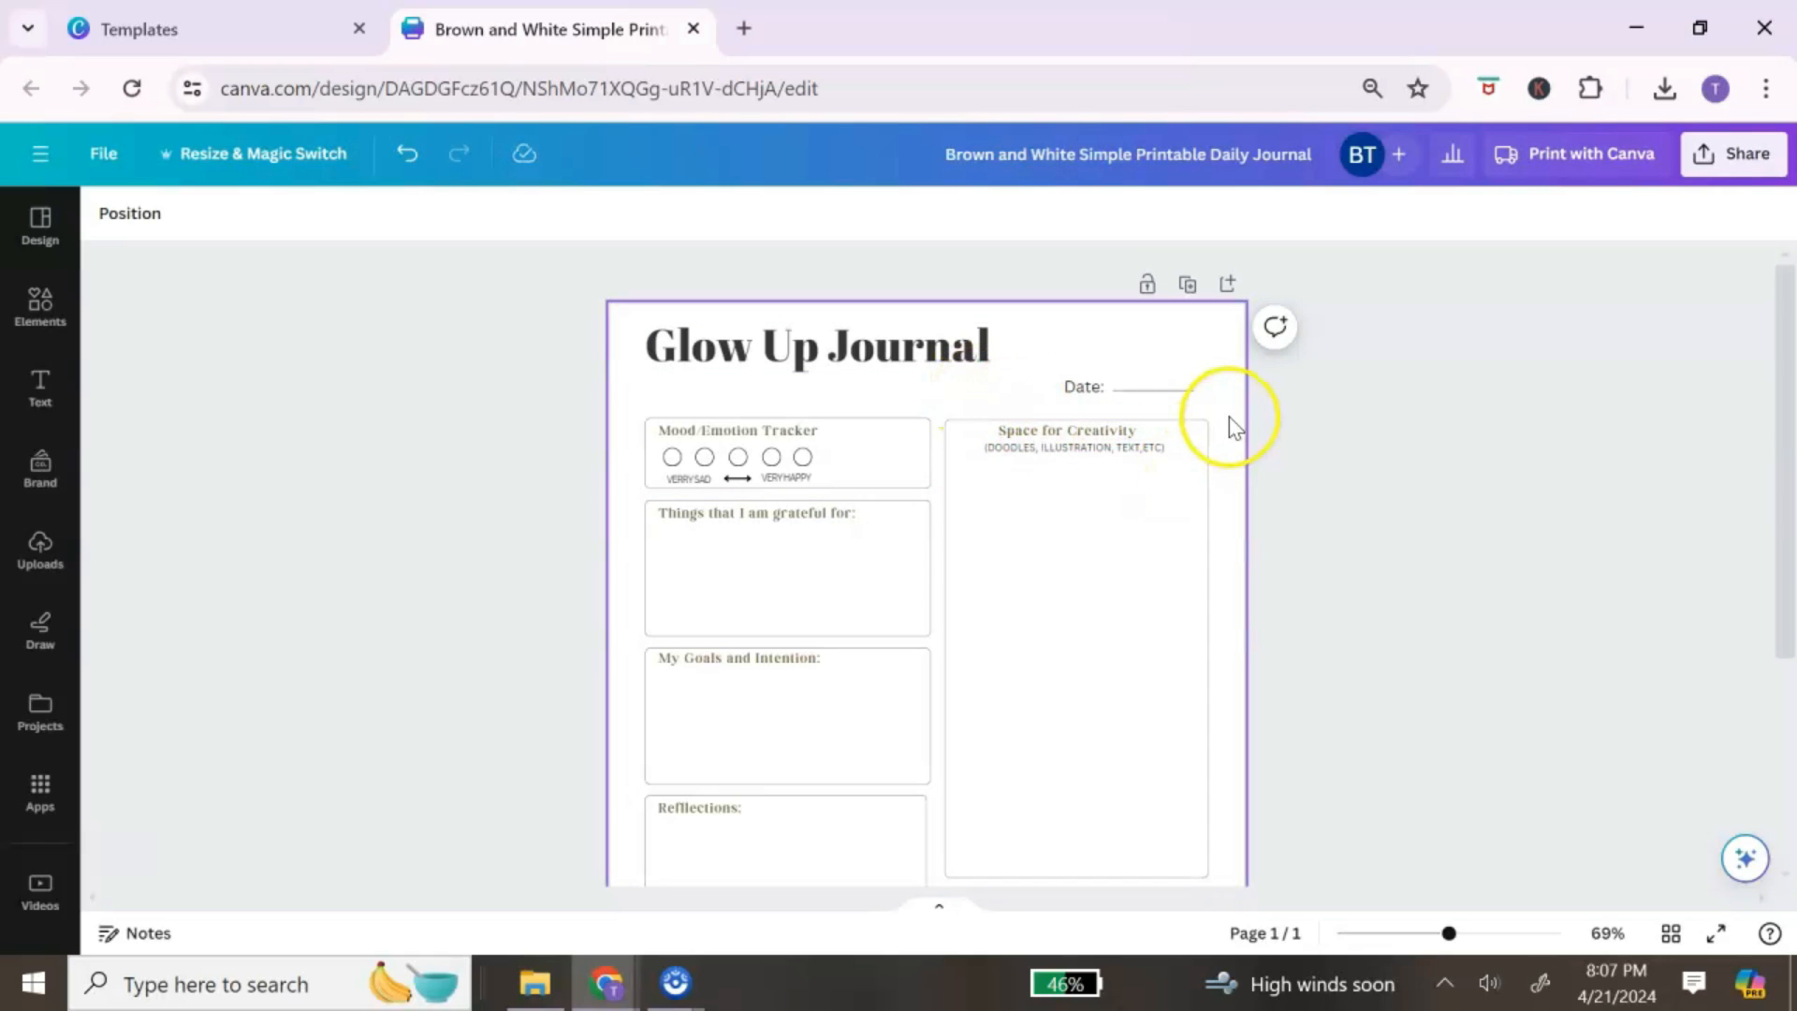
left_click_drag(1223, 418, 1072, 636)
left_click(1186, 365)
scroll(1071, 496, "down", 3)
left_click(1184, 499)
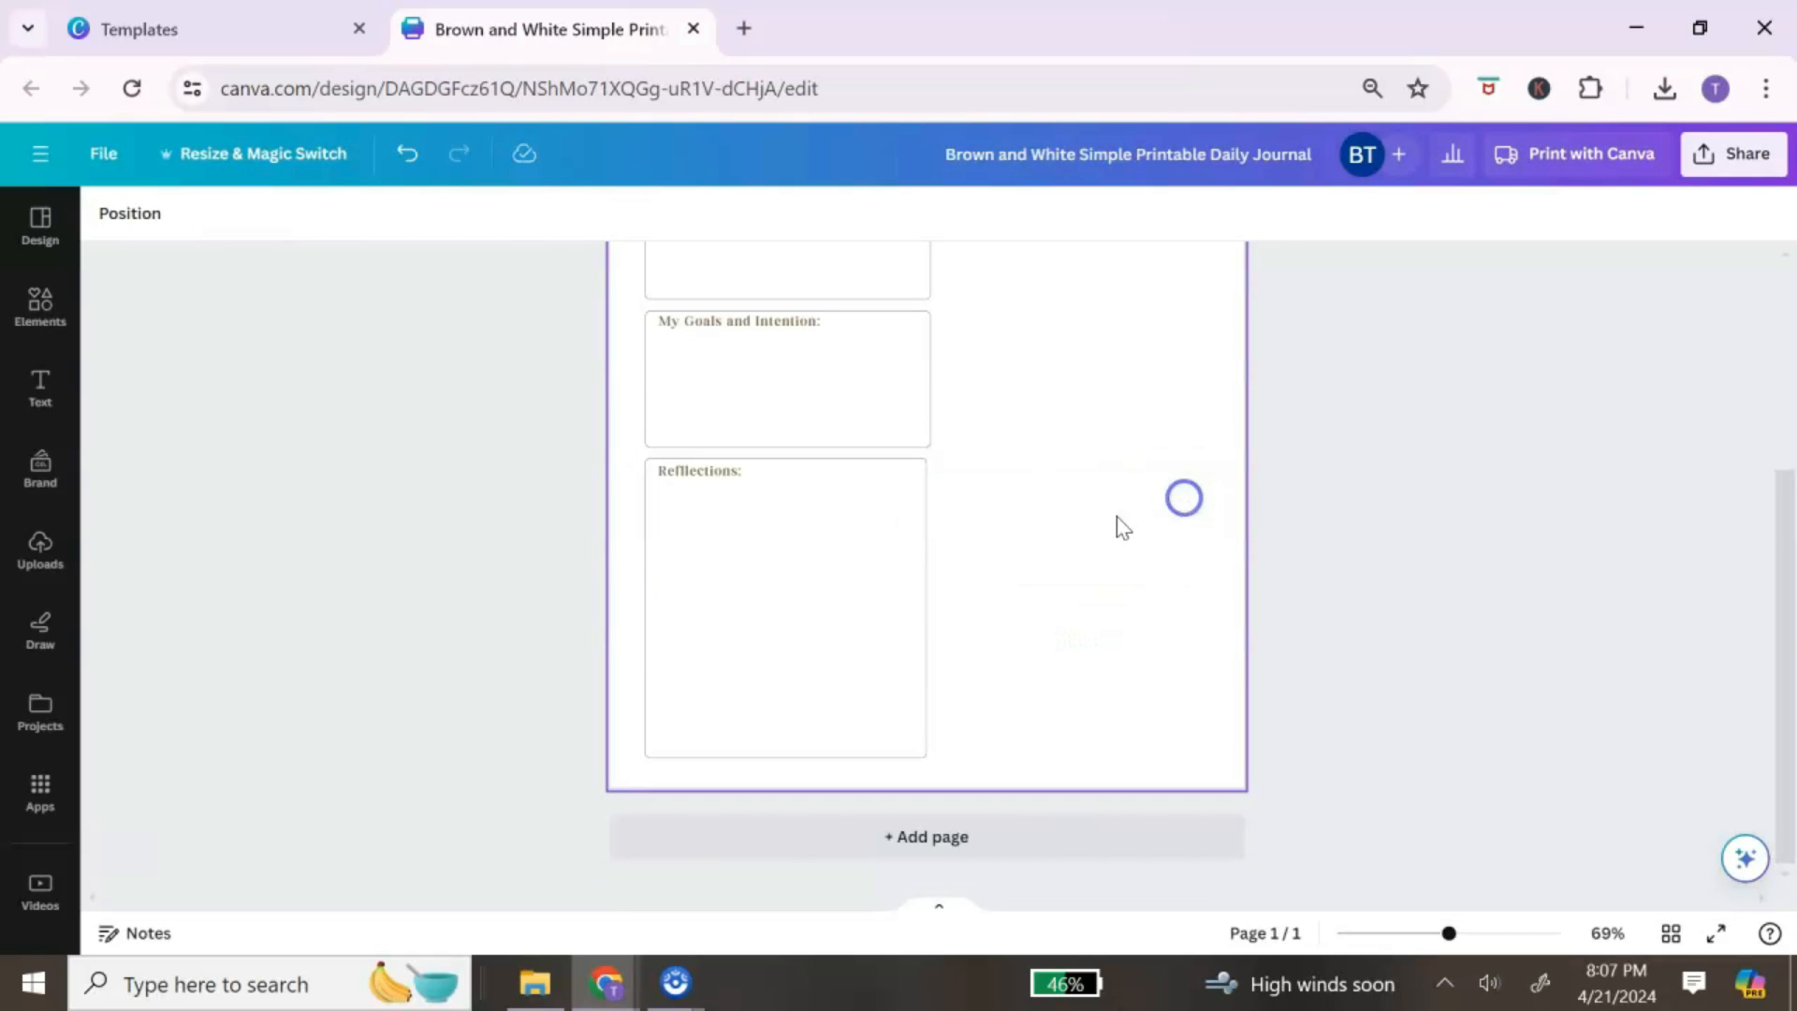
scroll(1095, 529, "up", 3)
Step: Widen the Things that I am grateful for and My Goals and Intention boxes across the page
left_click(867, 574)
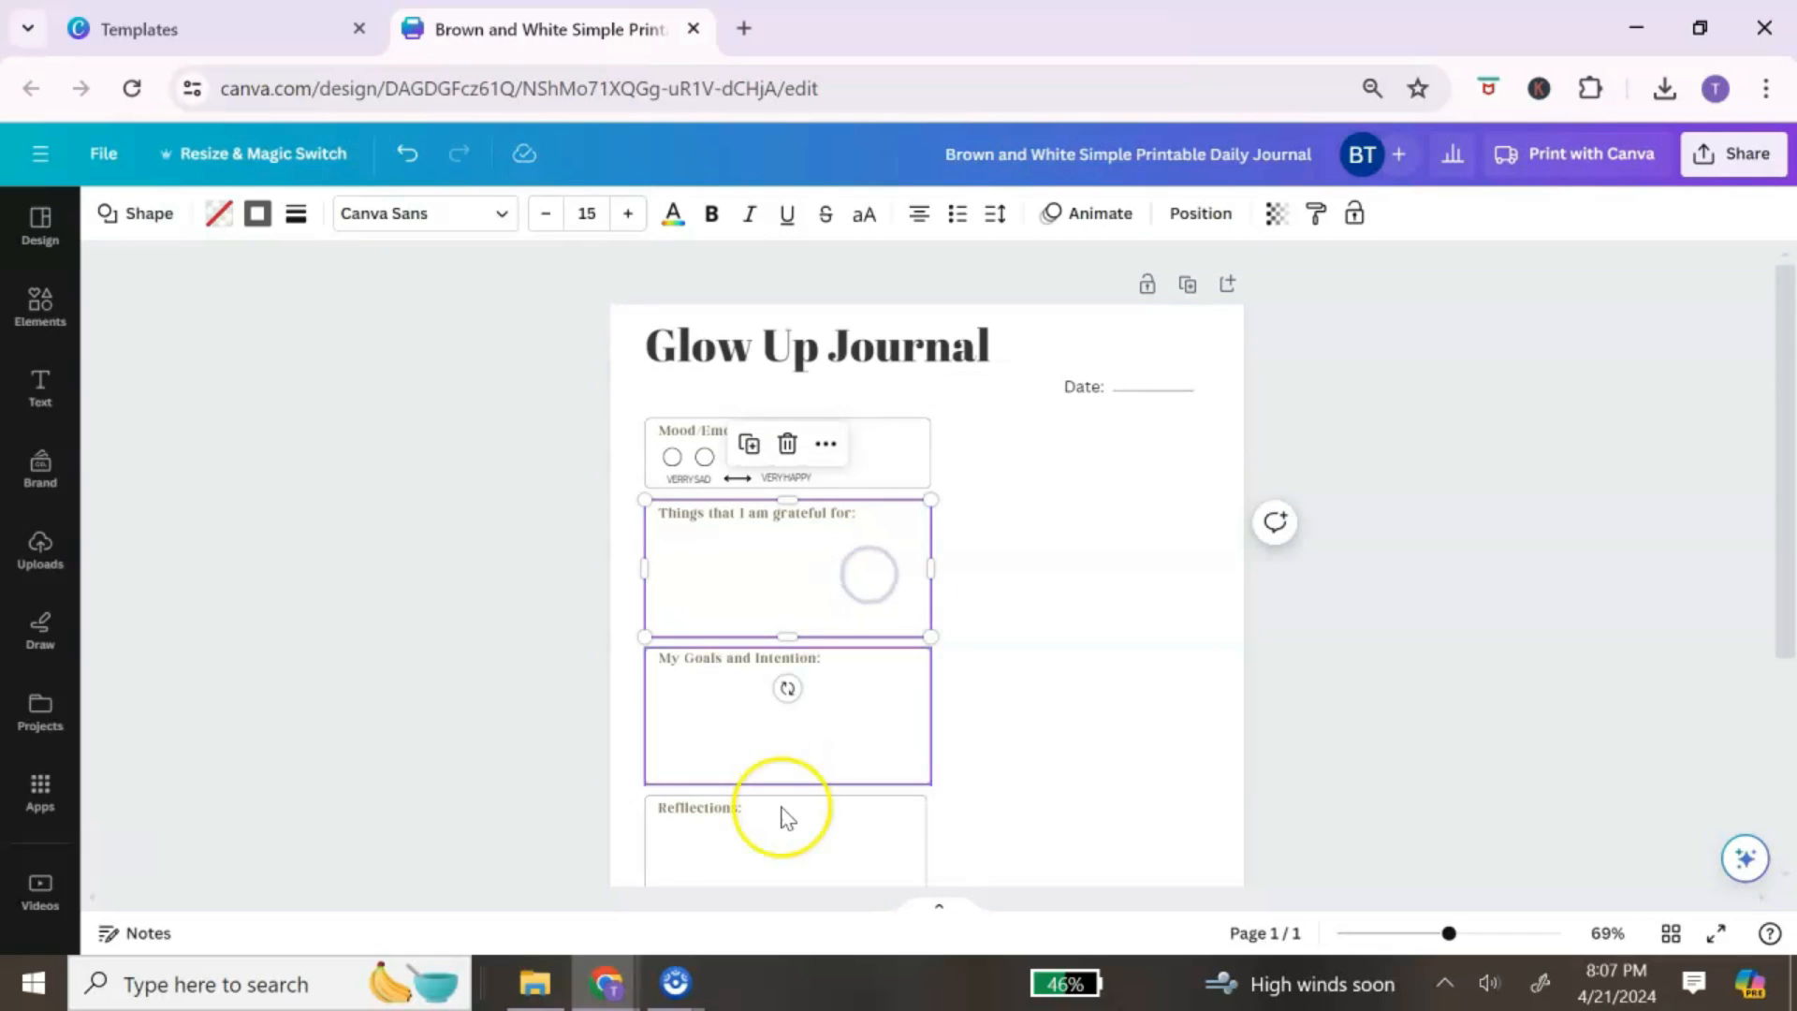
scroll(786, 810, "down", 2)
left_click(862, 453)
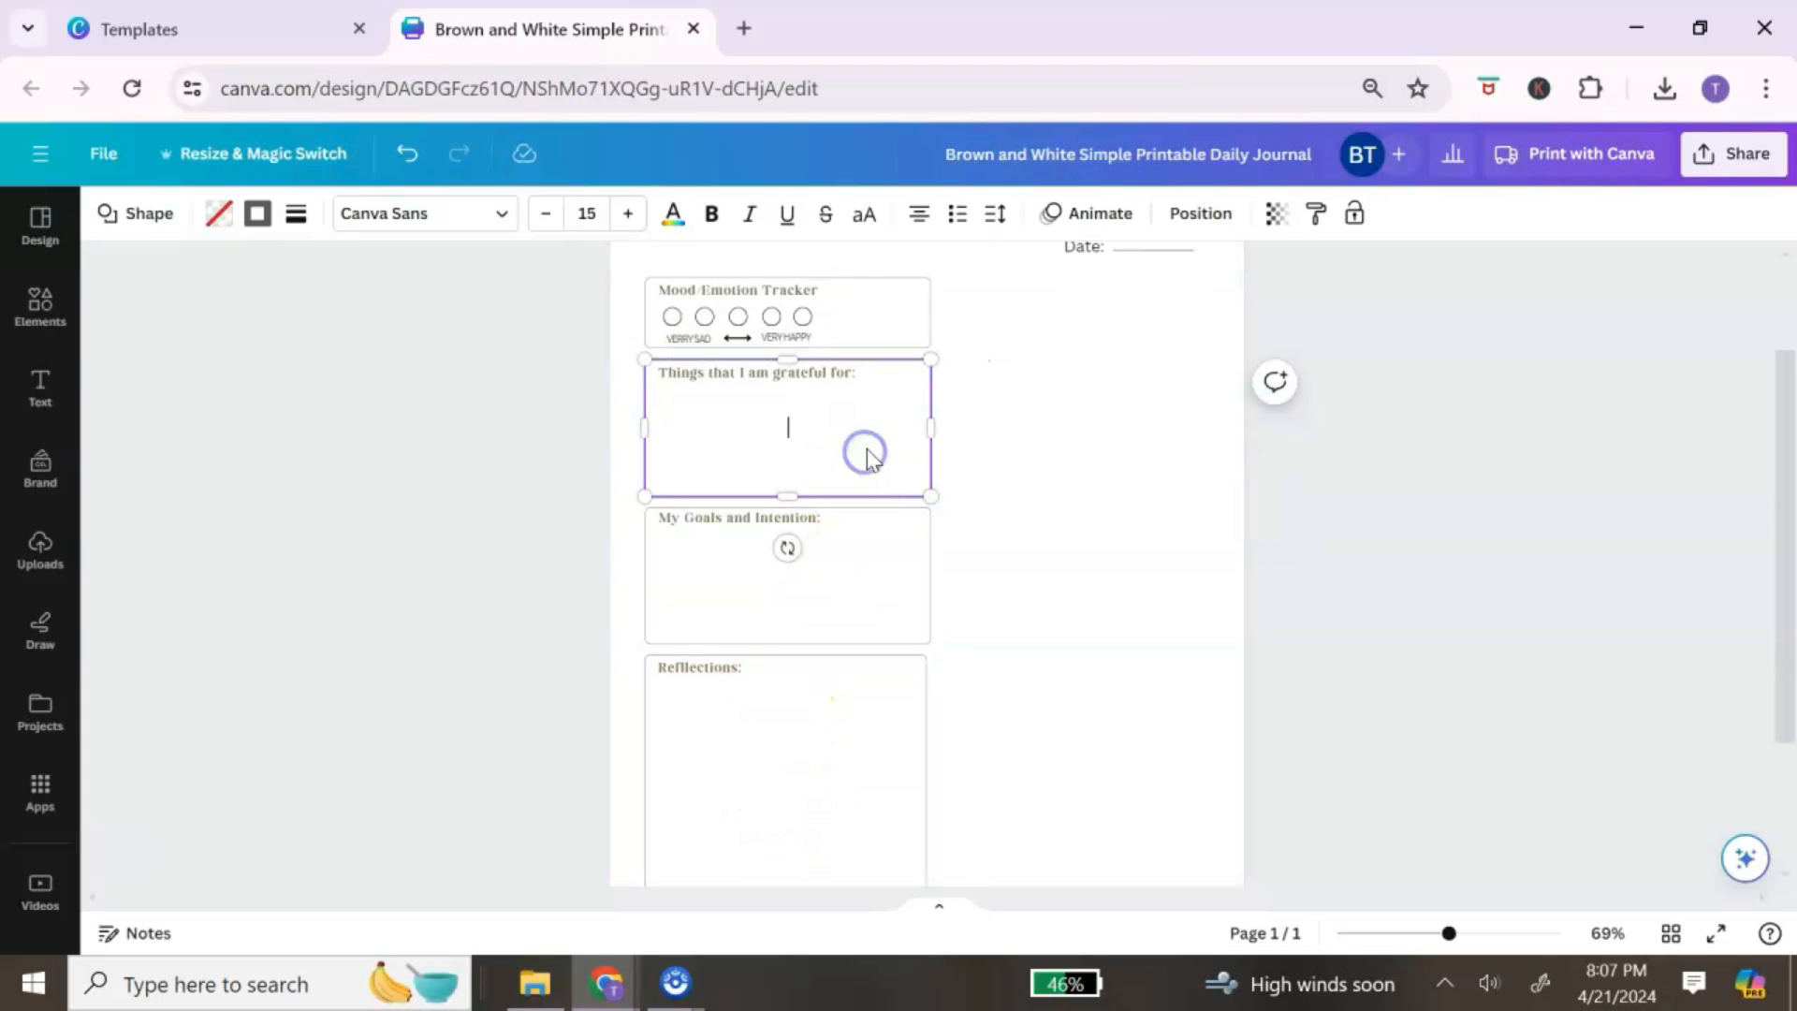
left_click_drag(935, 430, 1195, 434)
left_click(1101, 618)
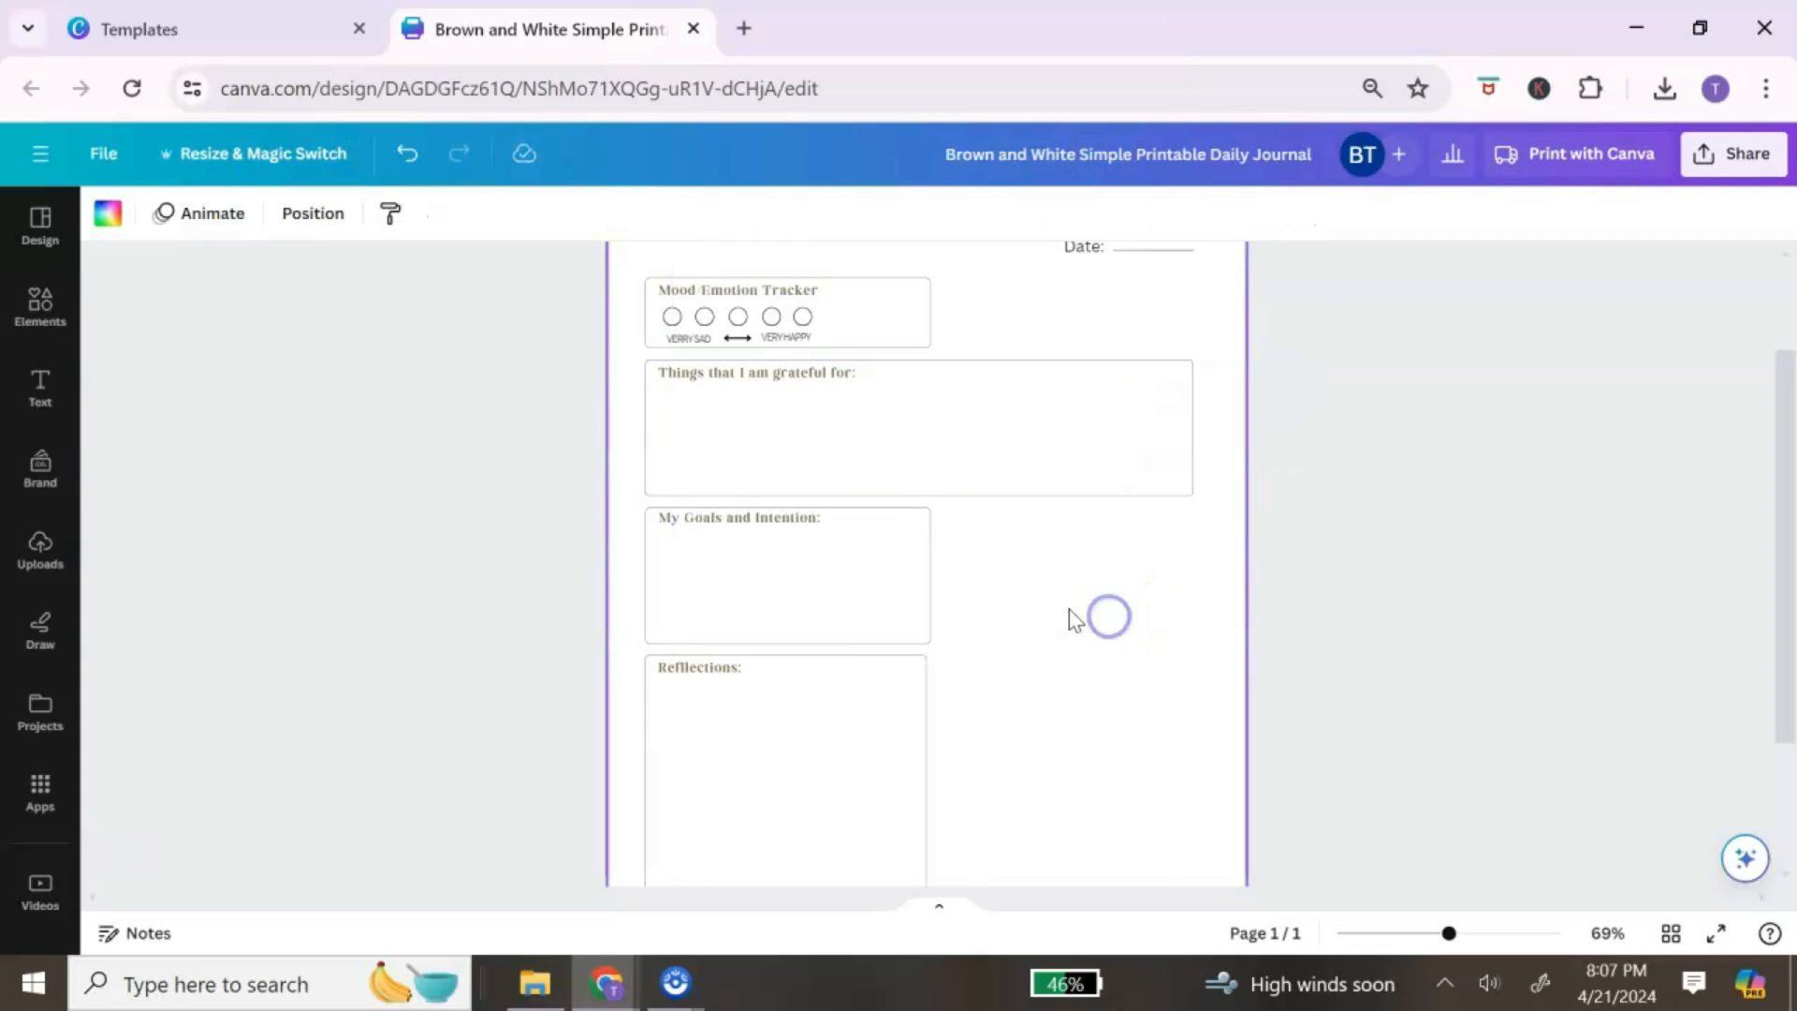
left_click(858, 592)
left_click_drag(925, 592, 1195, 589)
scroll(1175, 646, "down", 2)
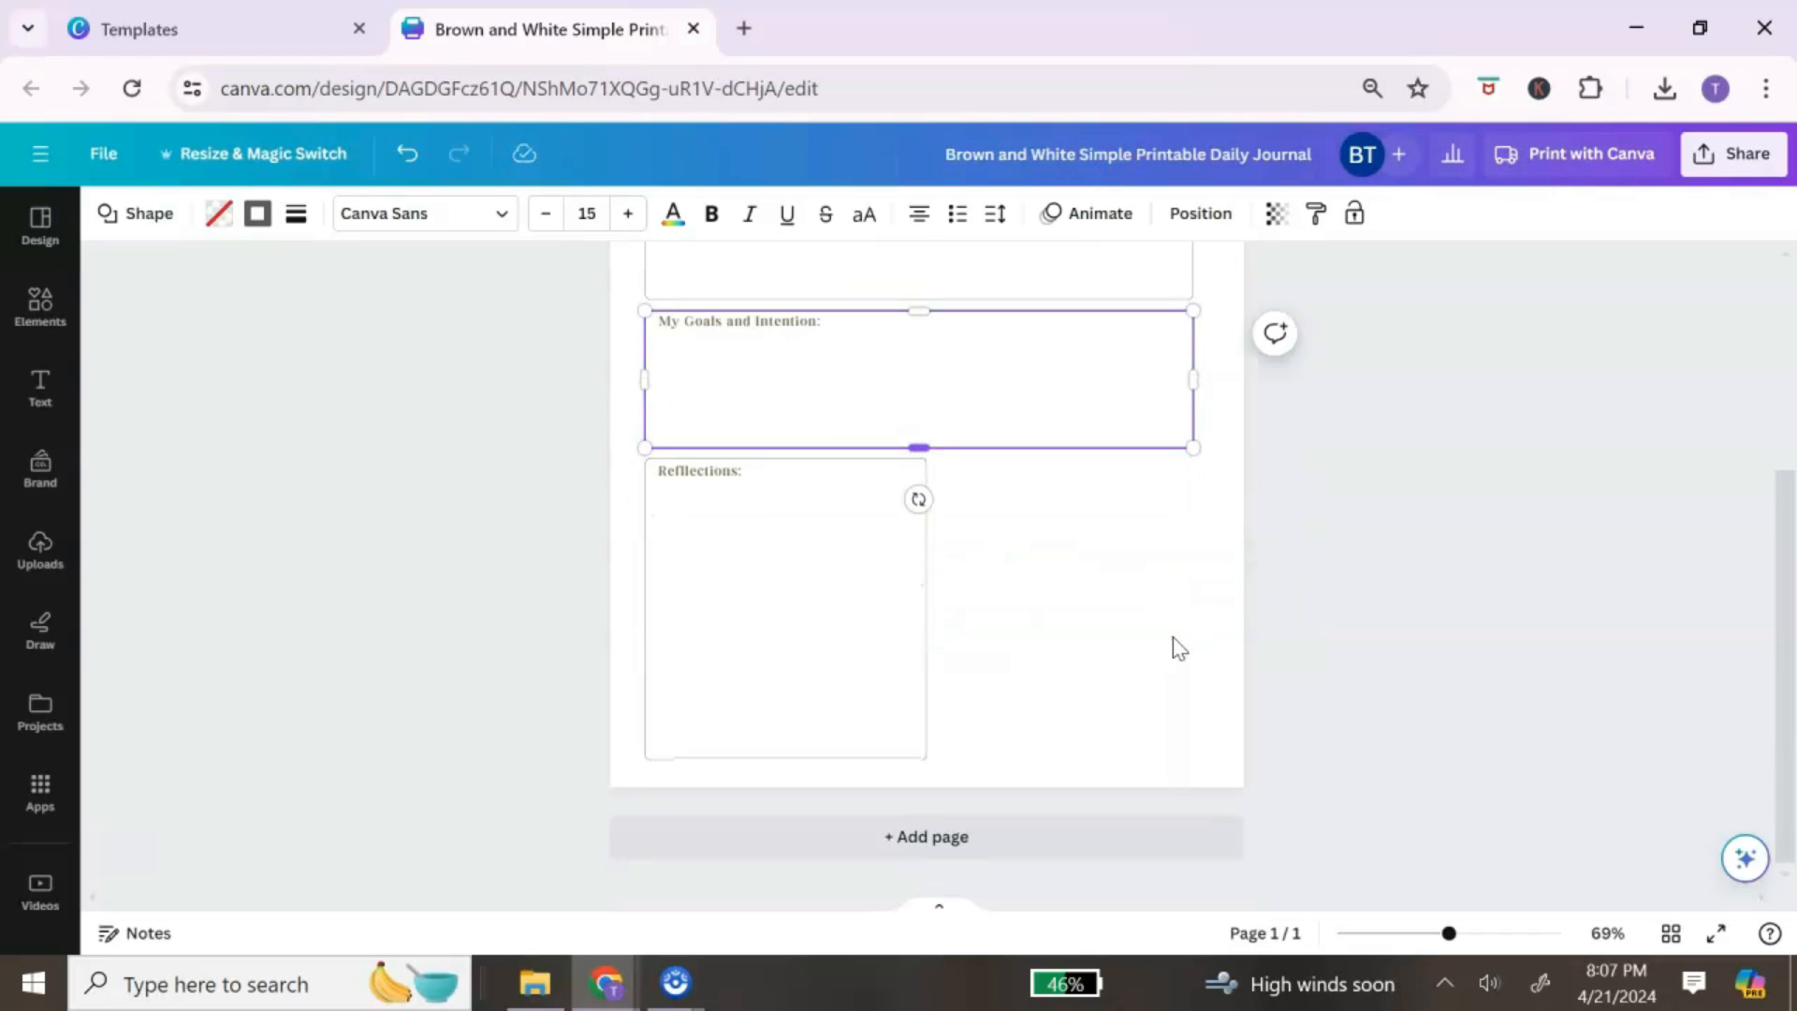
left_click(999, 570)
Step: Add a blank second page to the journal
left_click_drag(1028, 615, 675, 487)
left_click(1048, 566)
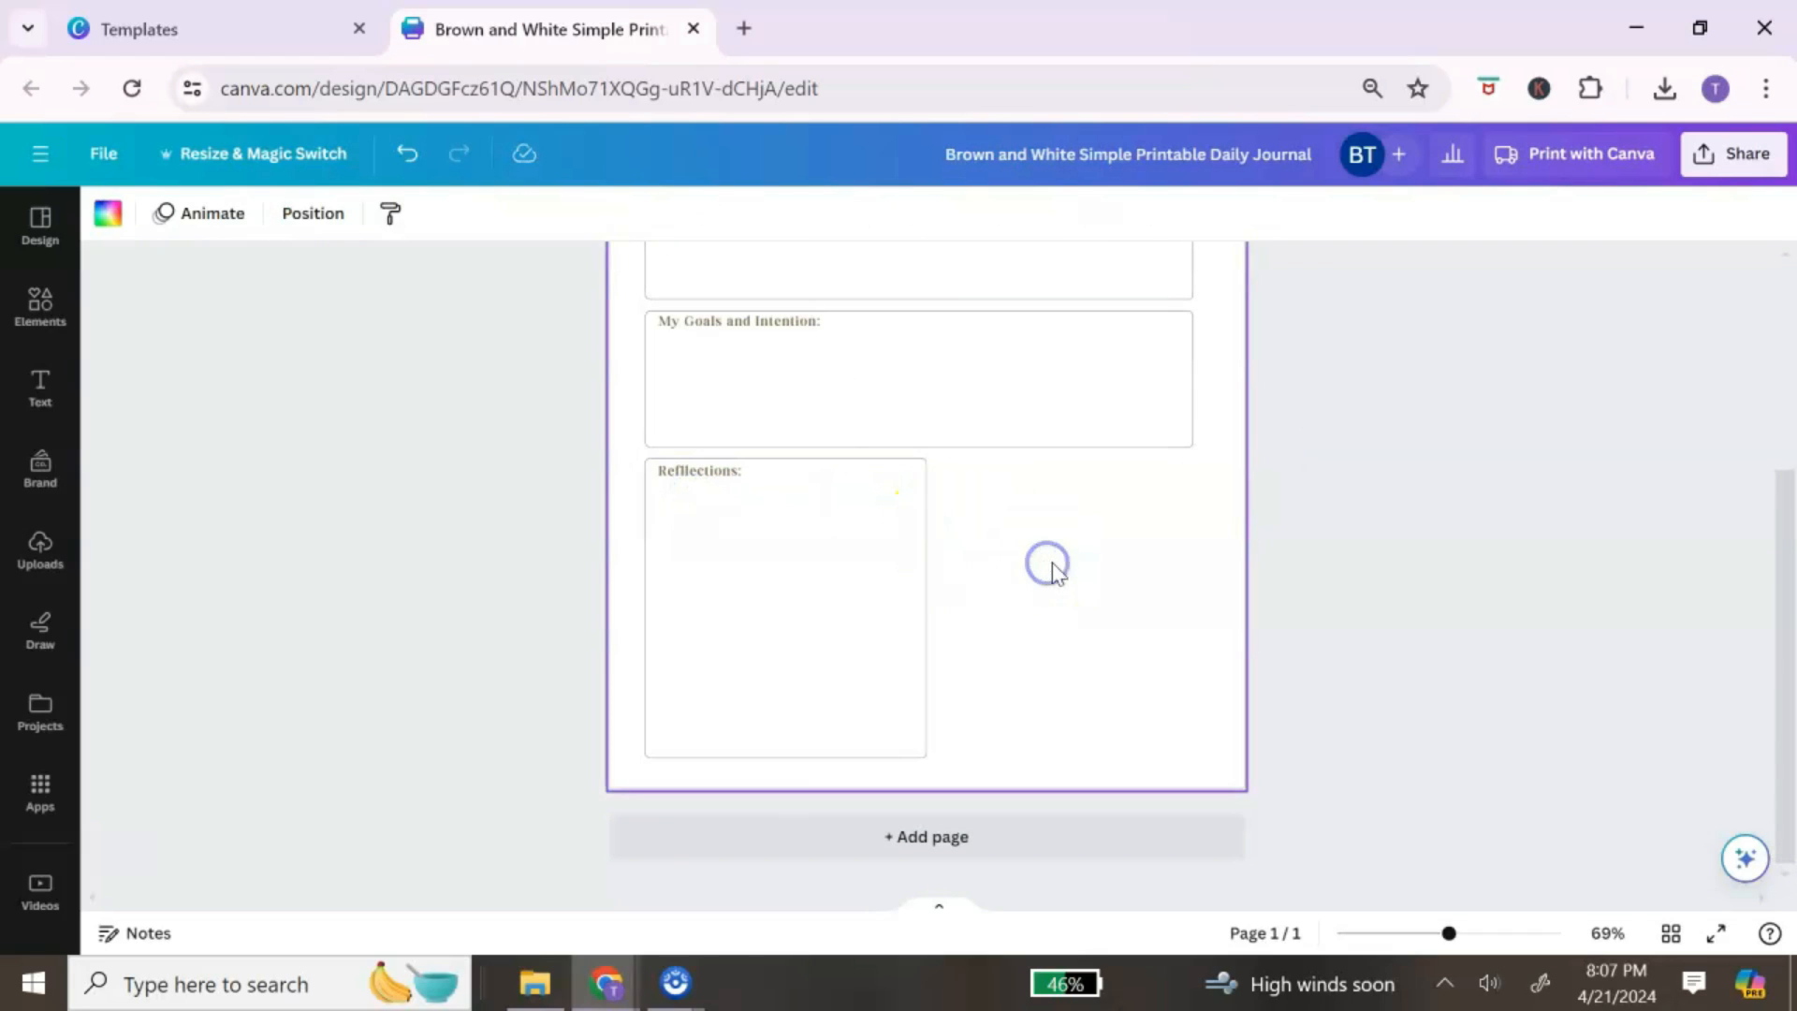
scroll(1048, 566, "up", 3)
left_click(1229, 283)
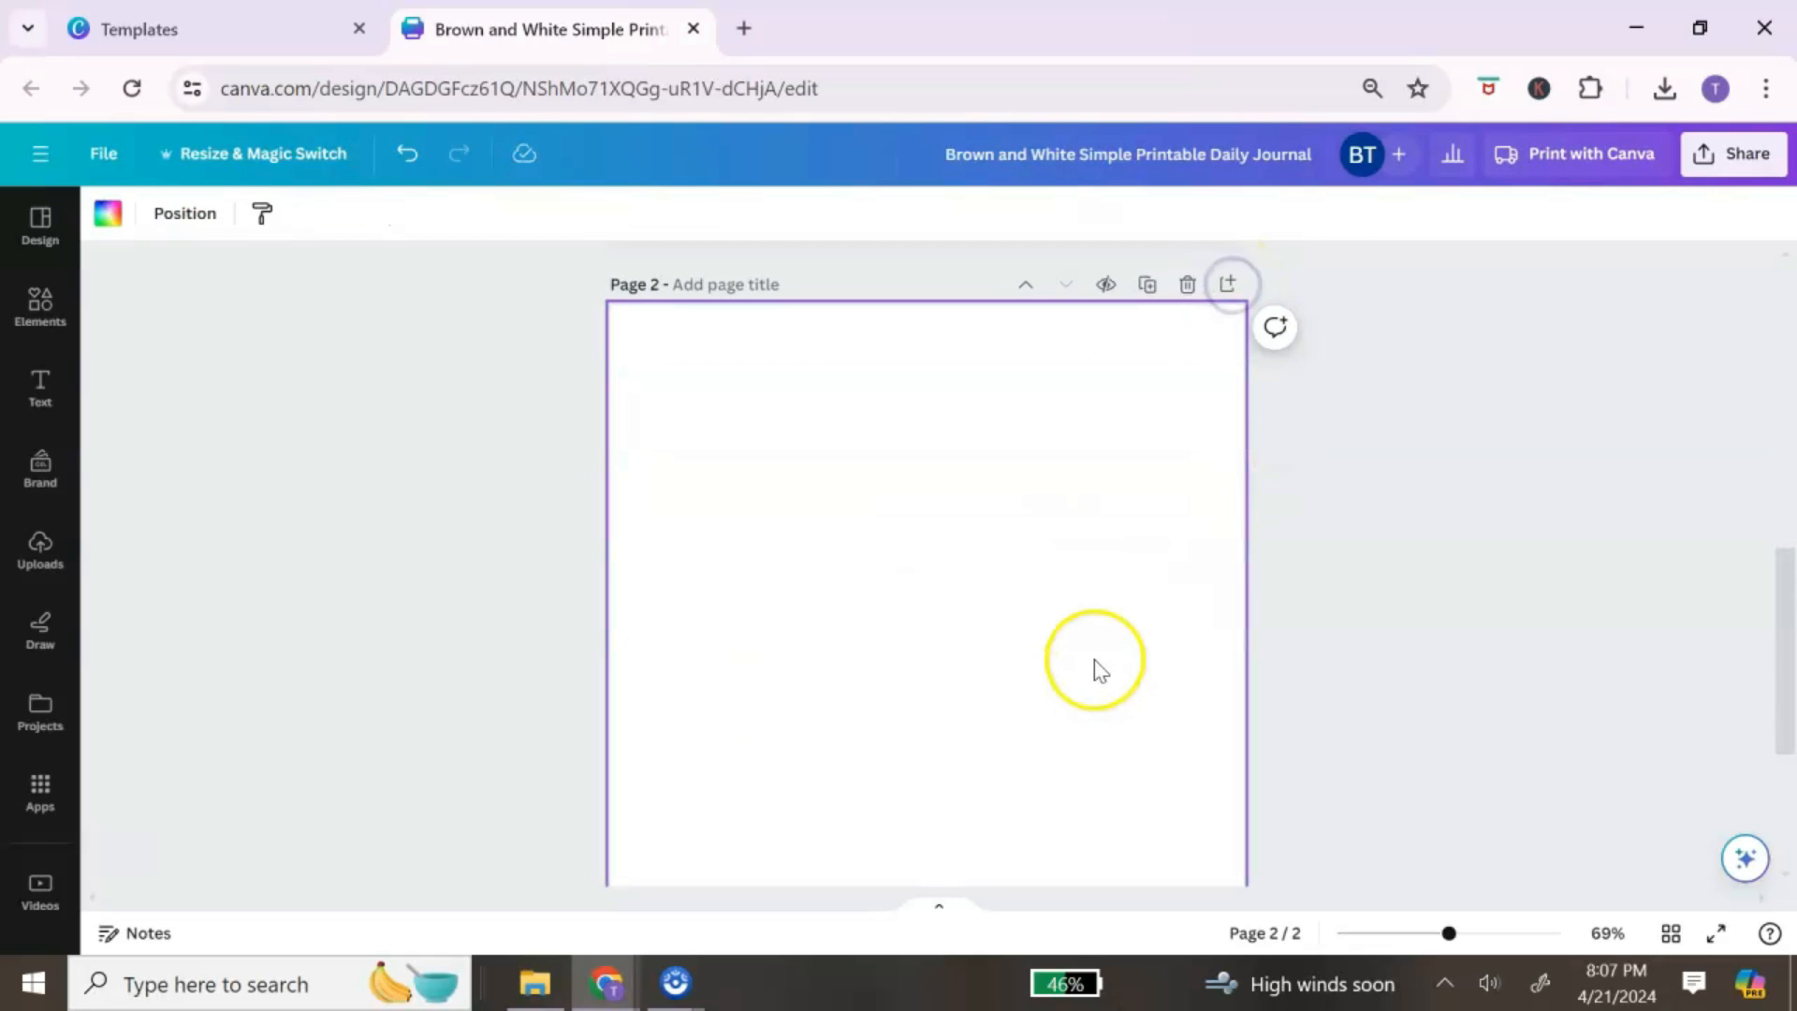
scroll(898, 529, "up", 4)
Step: Move the Reflections box and label onto Page 2, widening and stretching it down the page
left_click(898, 530)
left_click(1023, 518)
left_click_drag(992, 634, 648, 339)
left_click_drag(808, 361, 835, 859)
scroll(930, 733, "down", 6)
left_click(958, 405)
left_click_drag(963, 403, 1204, 406)
left_click_drag(936, 554, 933, 618)
scroll(923, 693, "up", 5)
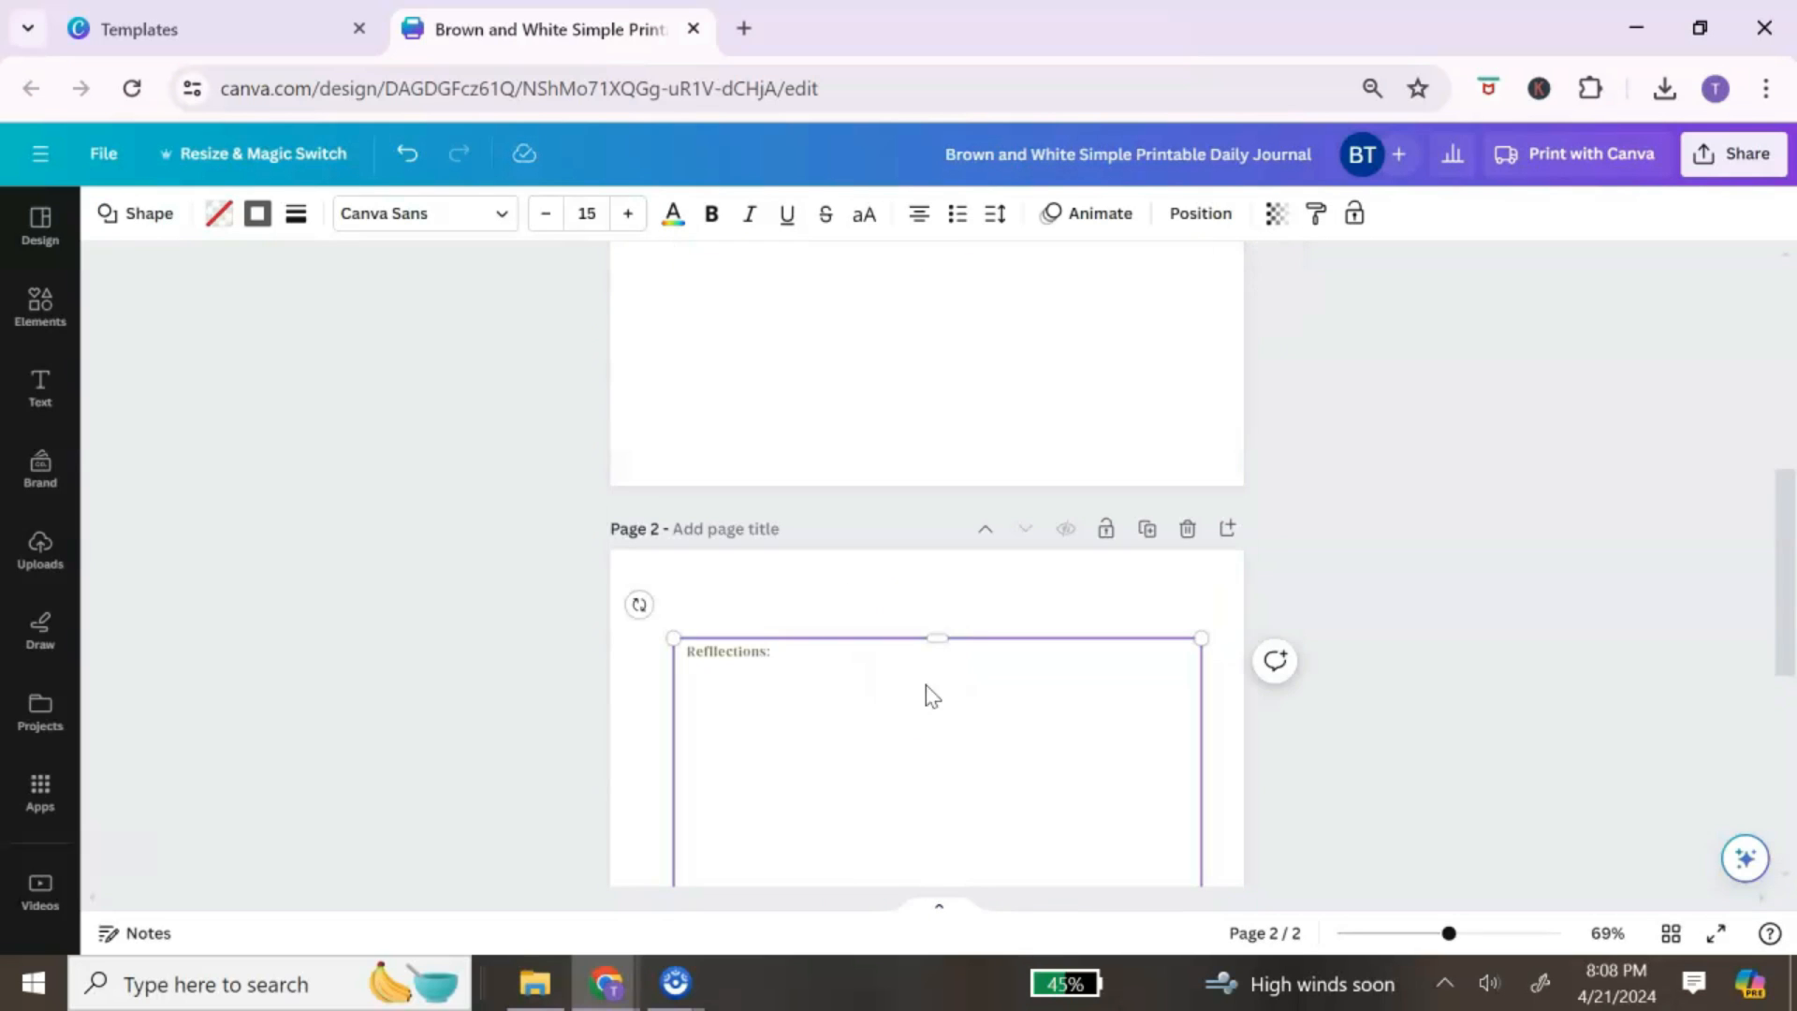
left_click(991, 606)
Step: Stretch the My Goals and Intention box much further down page 1
scroll(1067, 697, "up", 3)
scroll(1048, 695, "up", 4)
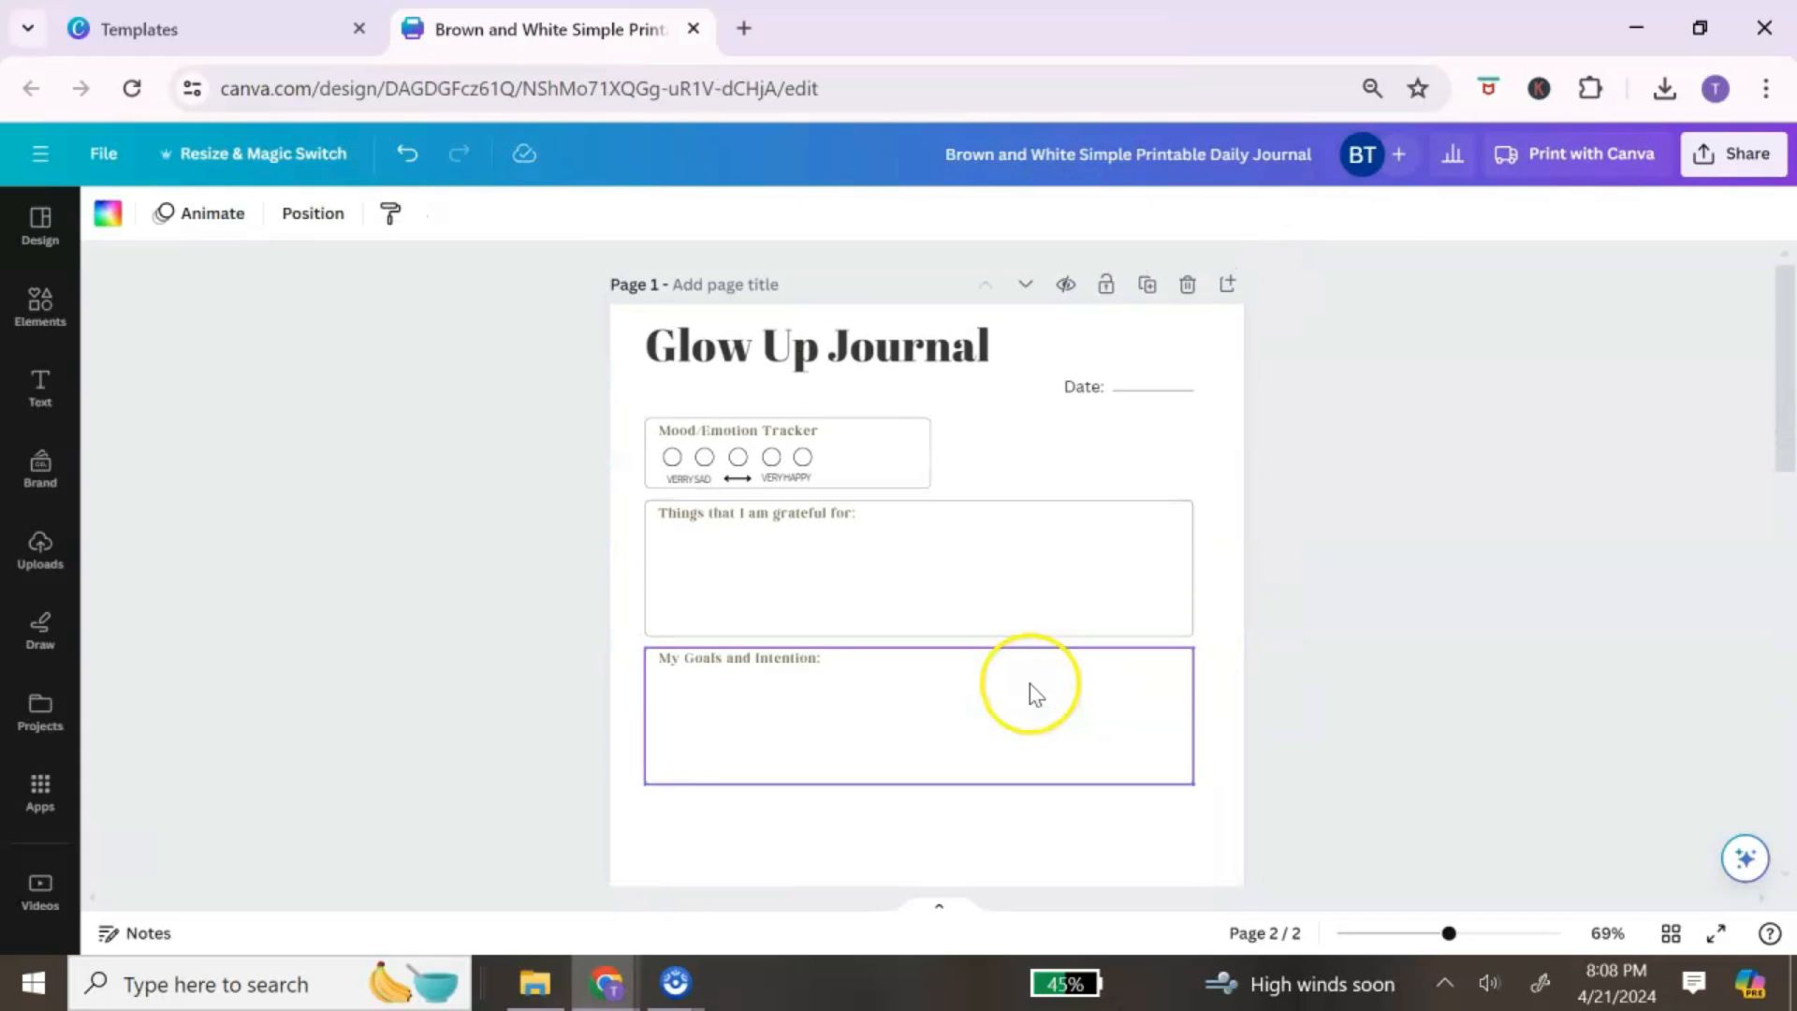
scroll(964, 659, "down", 3)
left_click(933, 464)
left_click_drag(918, 503, 907, 821)
left_click(846, 456)
scroll(850, 569, "up", 3)
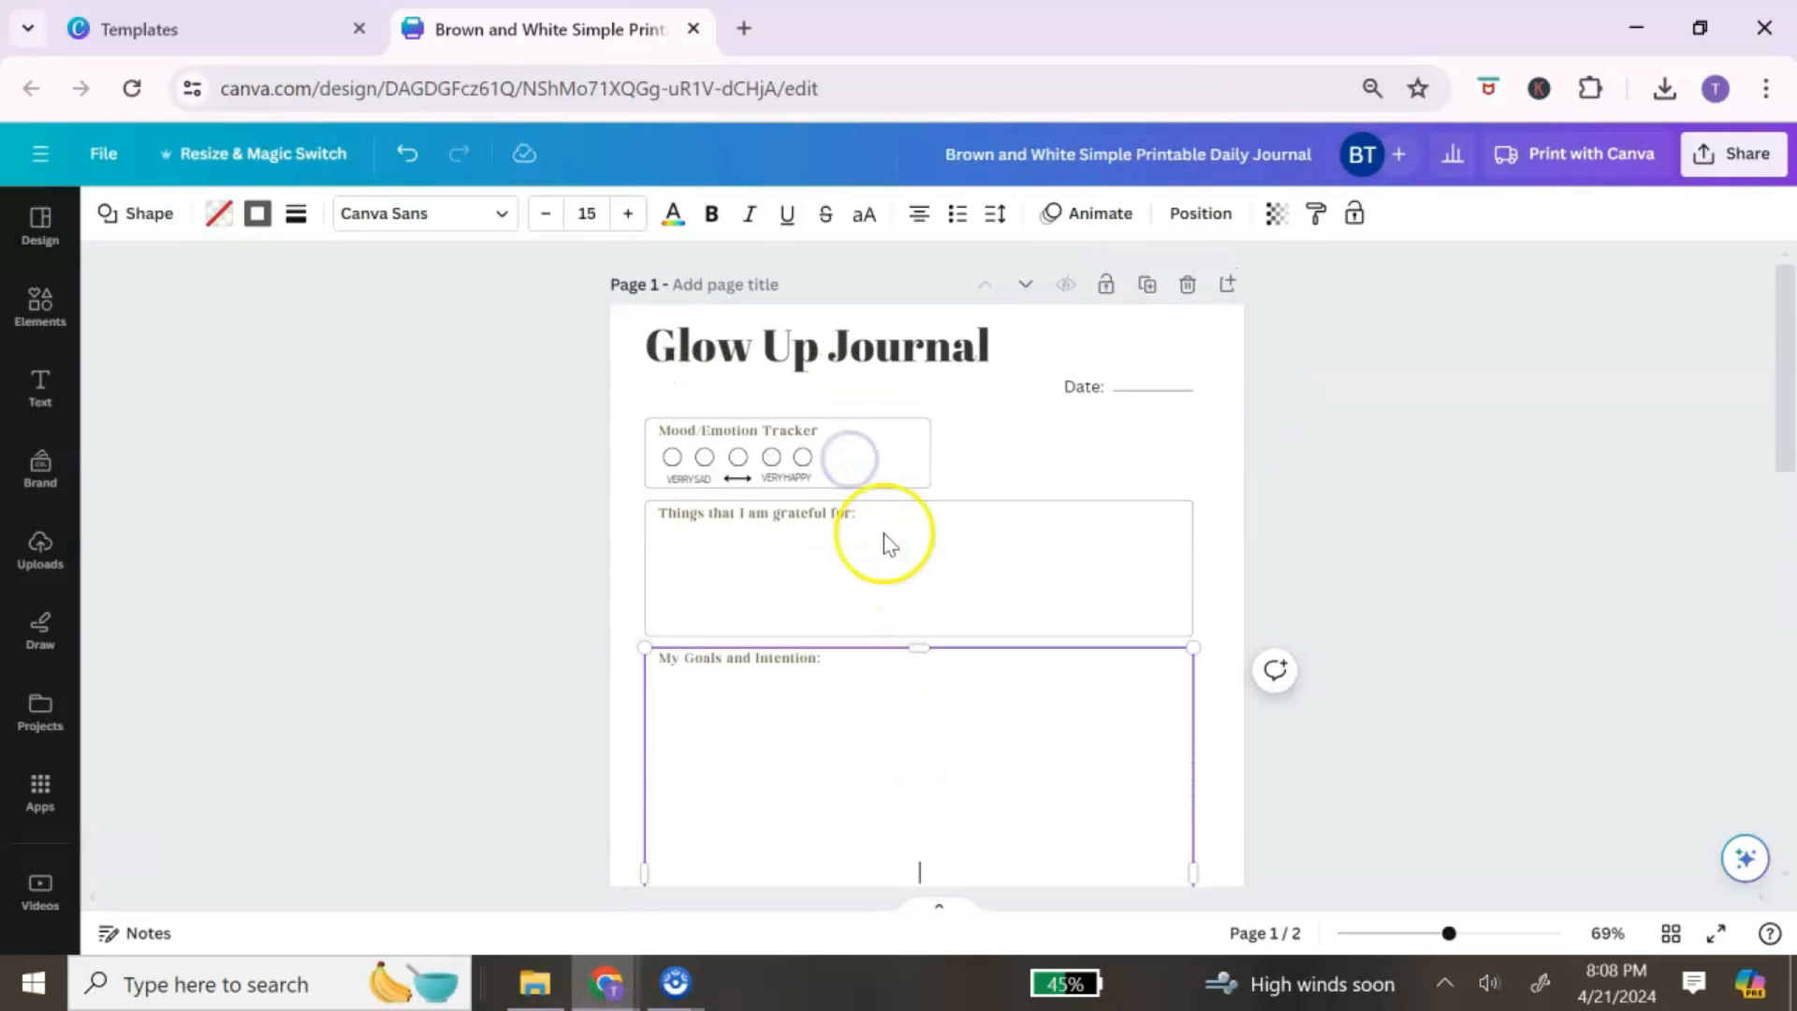
left_click(960, 567)
left_click(1067, 368)
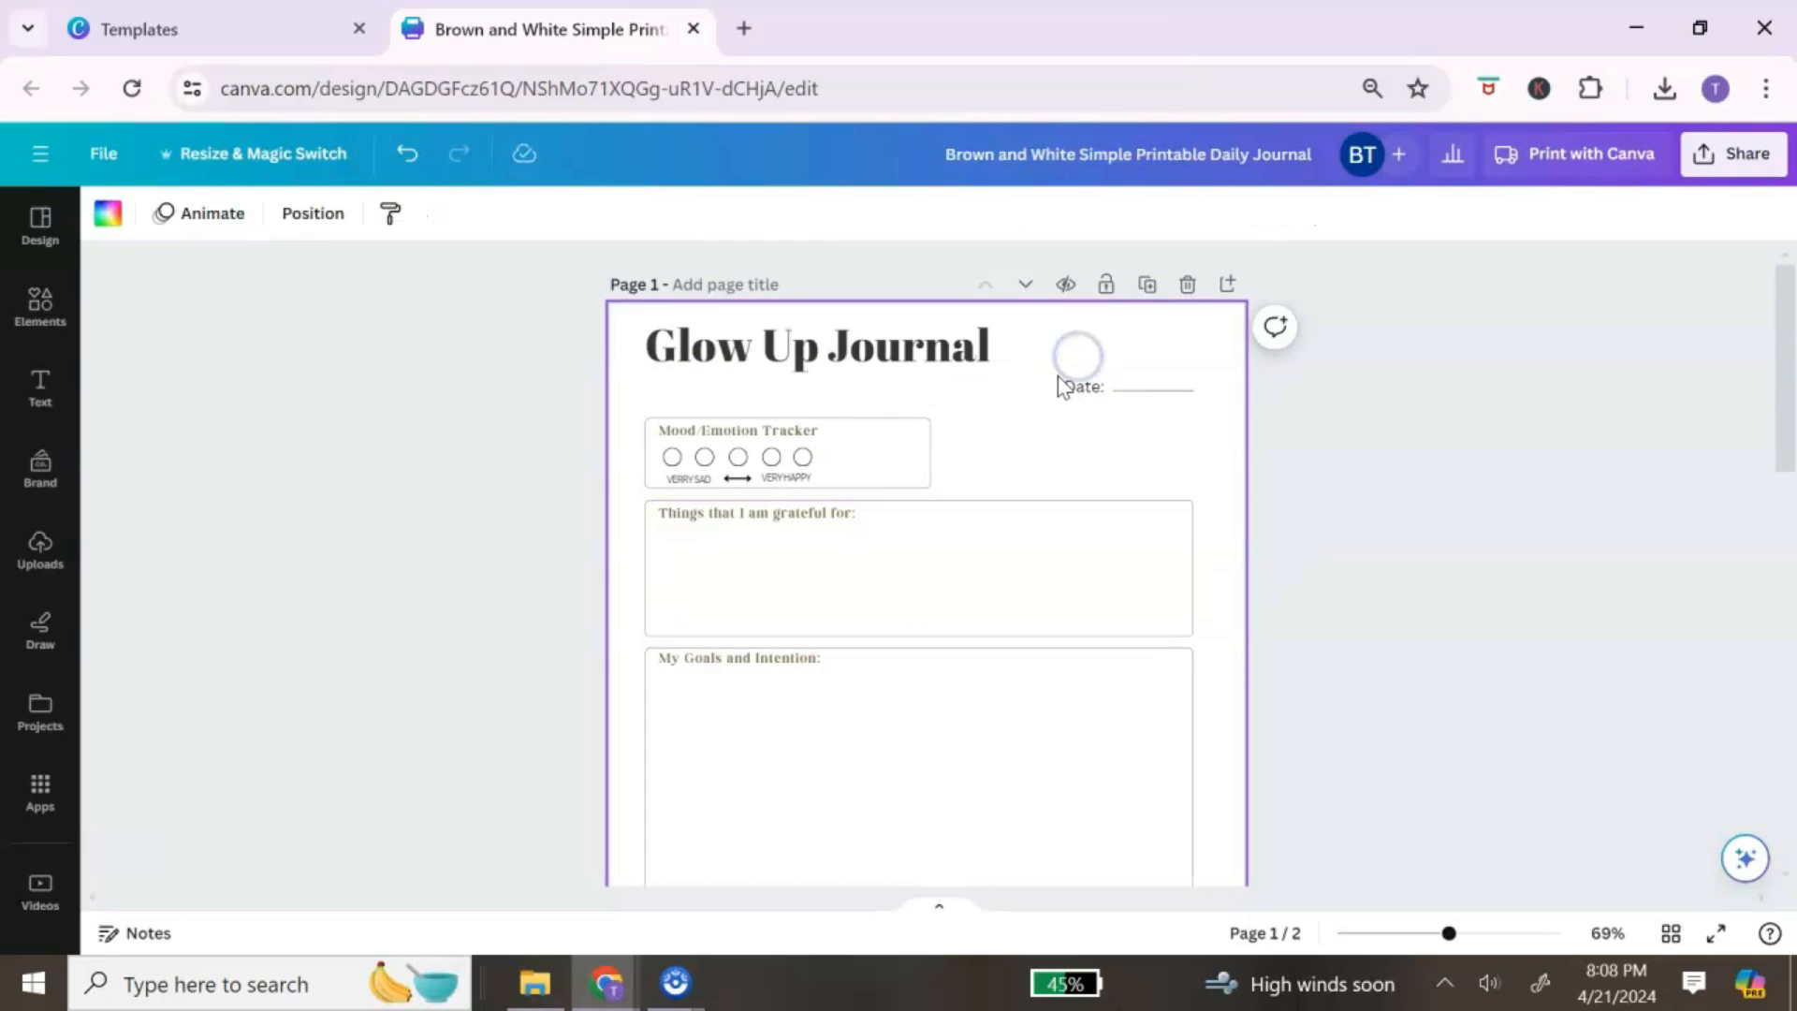
Step: Move the Date label and its line up level with the Glow Up Journal title
left_click(1063, 371)
left_click(1076, 429)
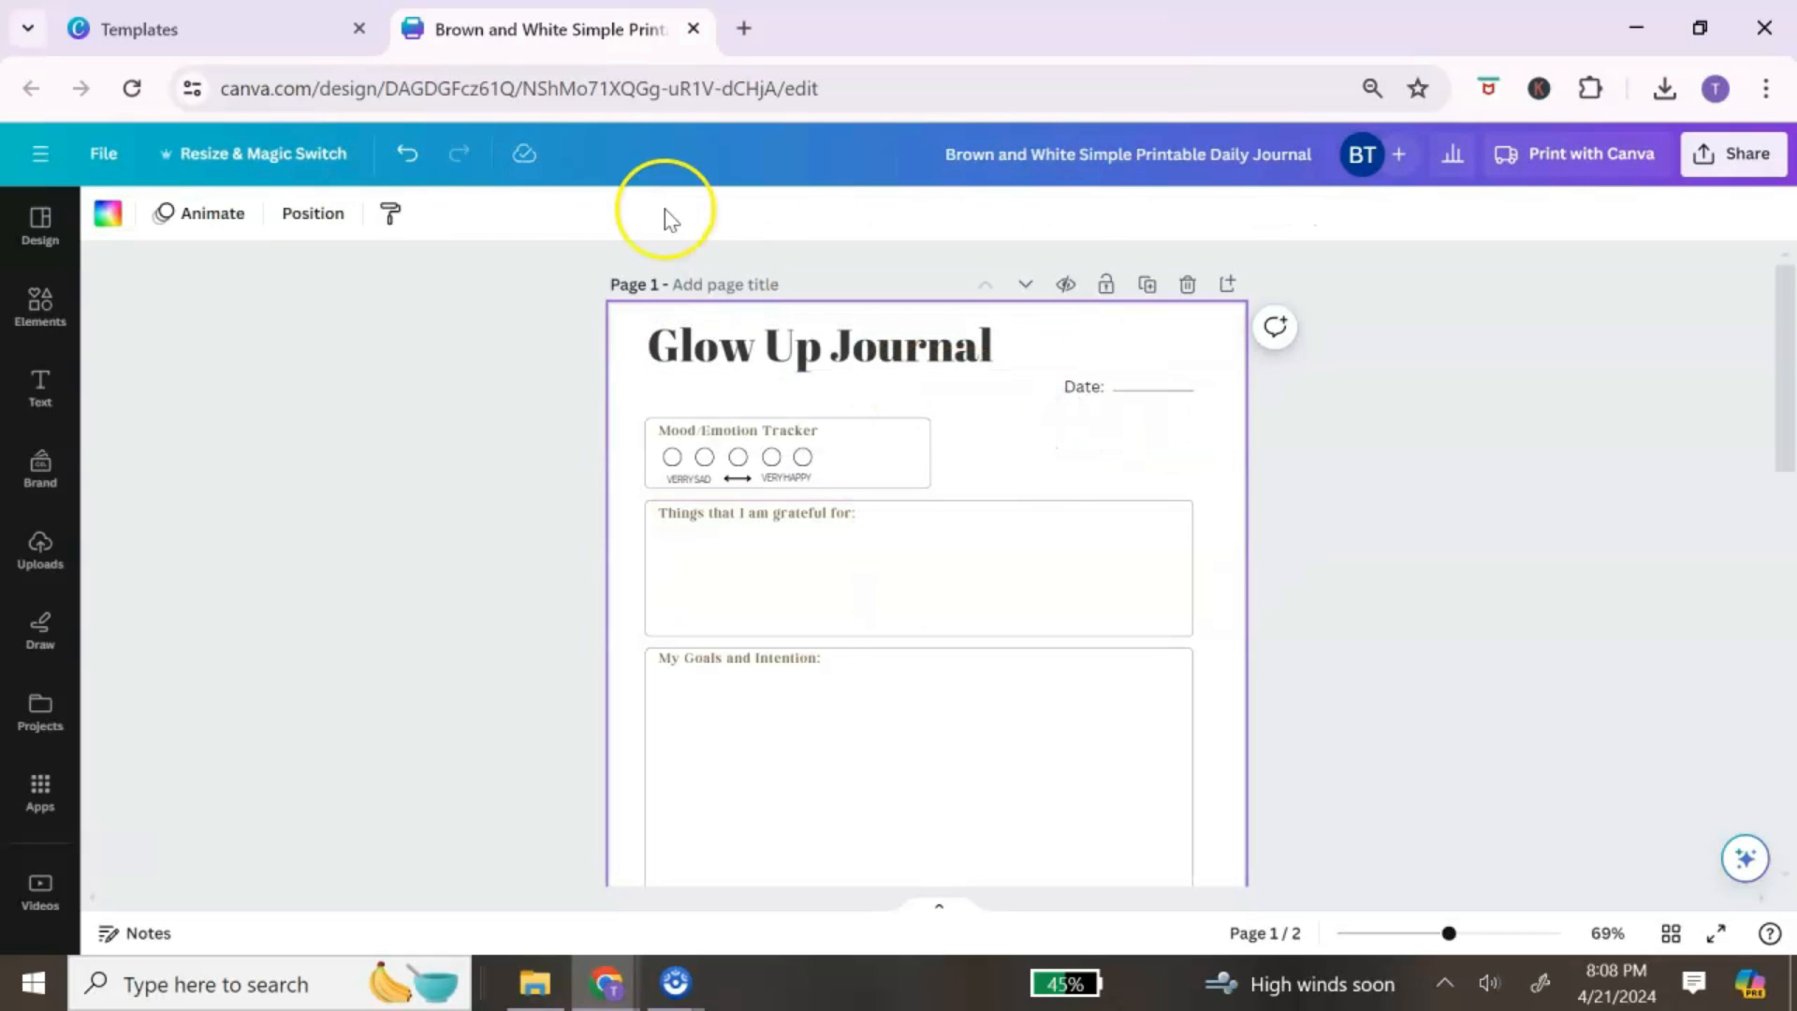
left_click_drag(1167, 426, 1074, 374)
left_click_drag(1143, 446, 1139, 413)
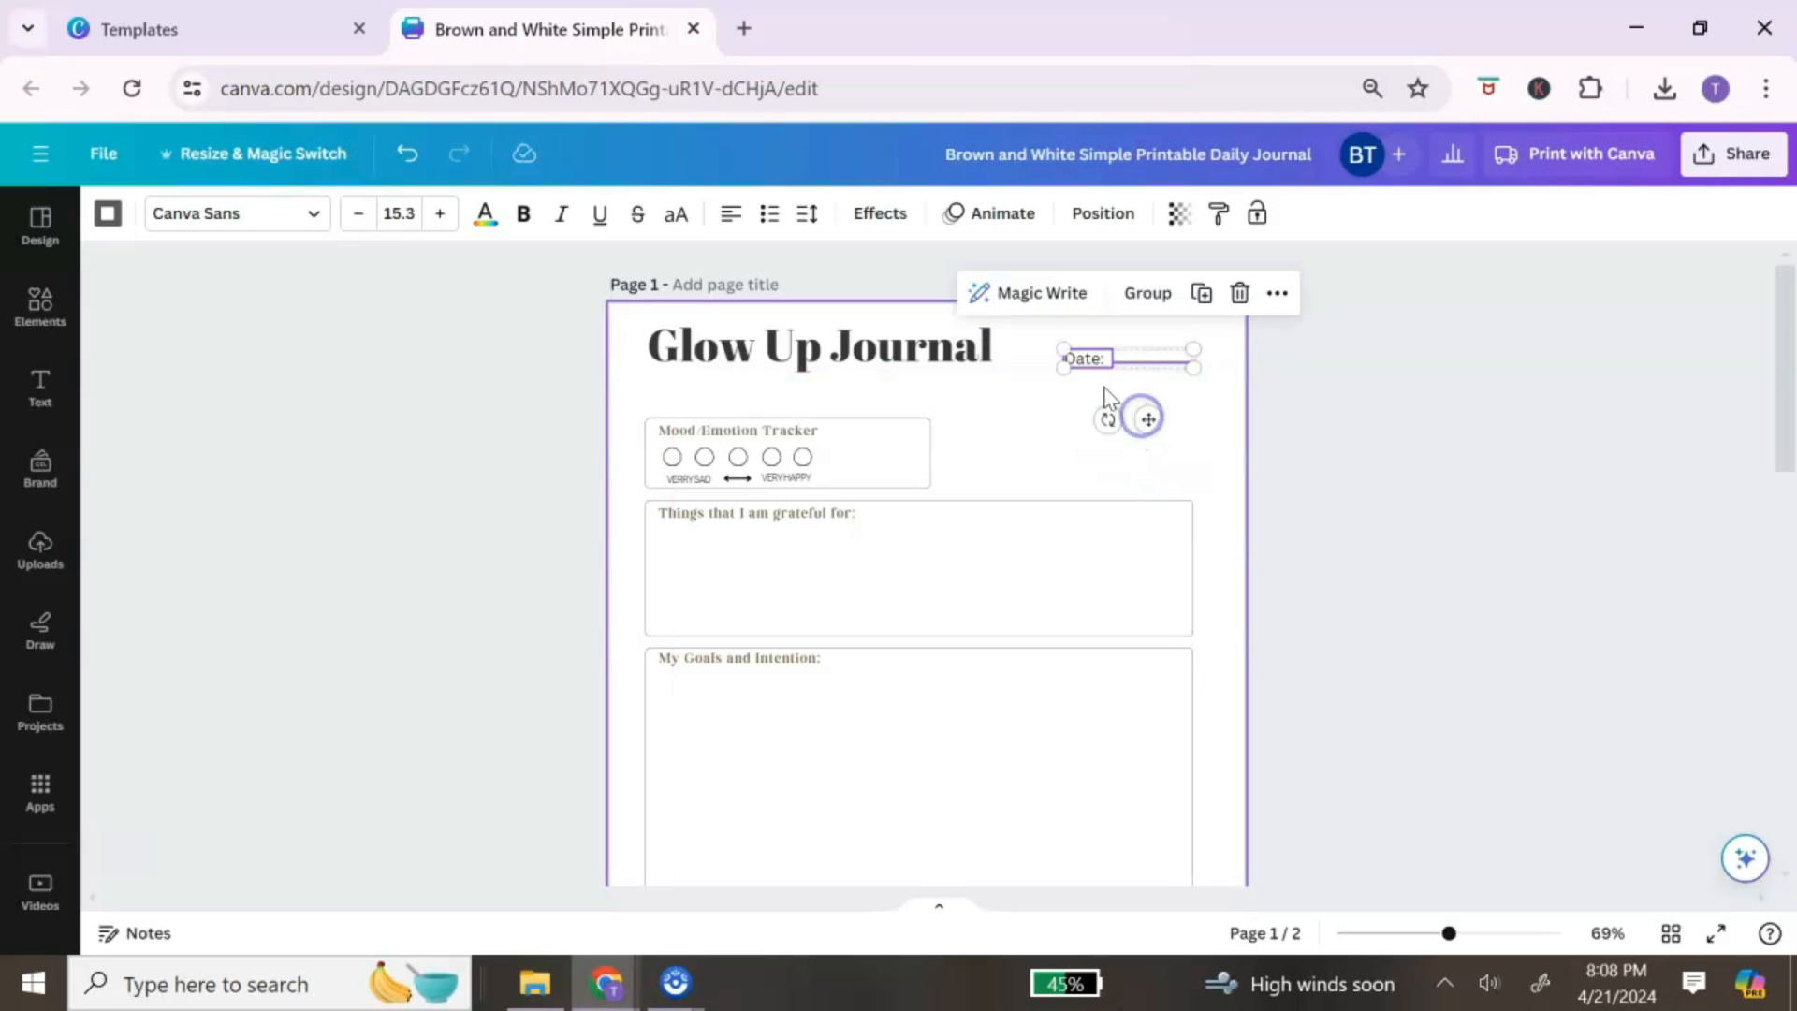
Step: Copy the Mood/Emotion Tracker heading style onto the Date label, undoing an accidental brown page tint
left_click(1063, 437)
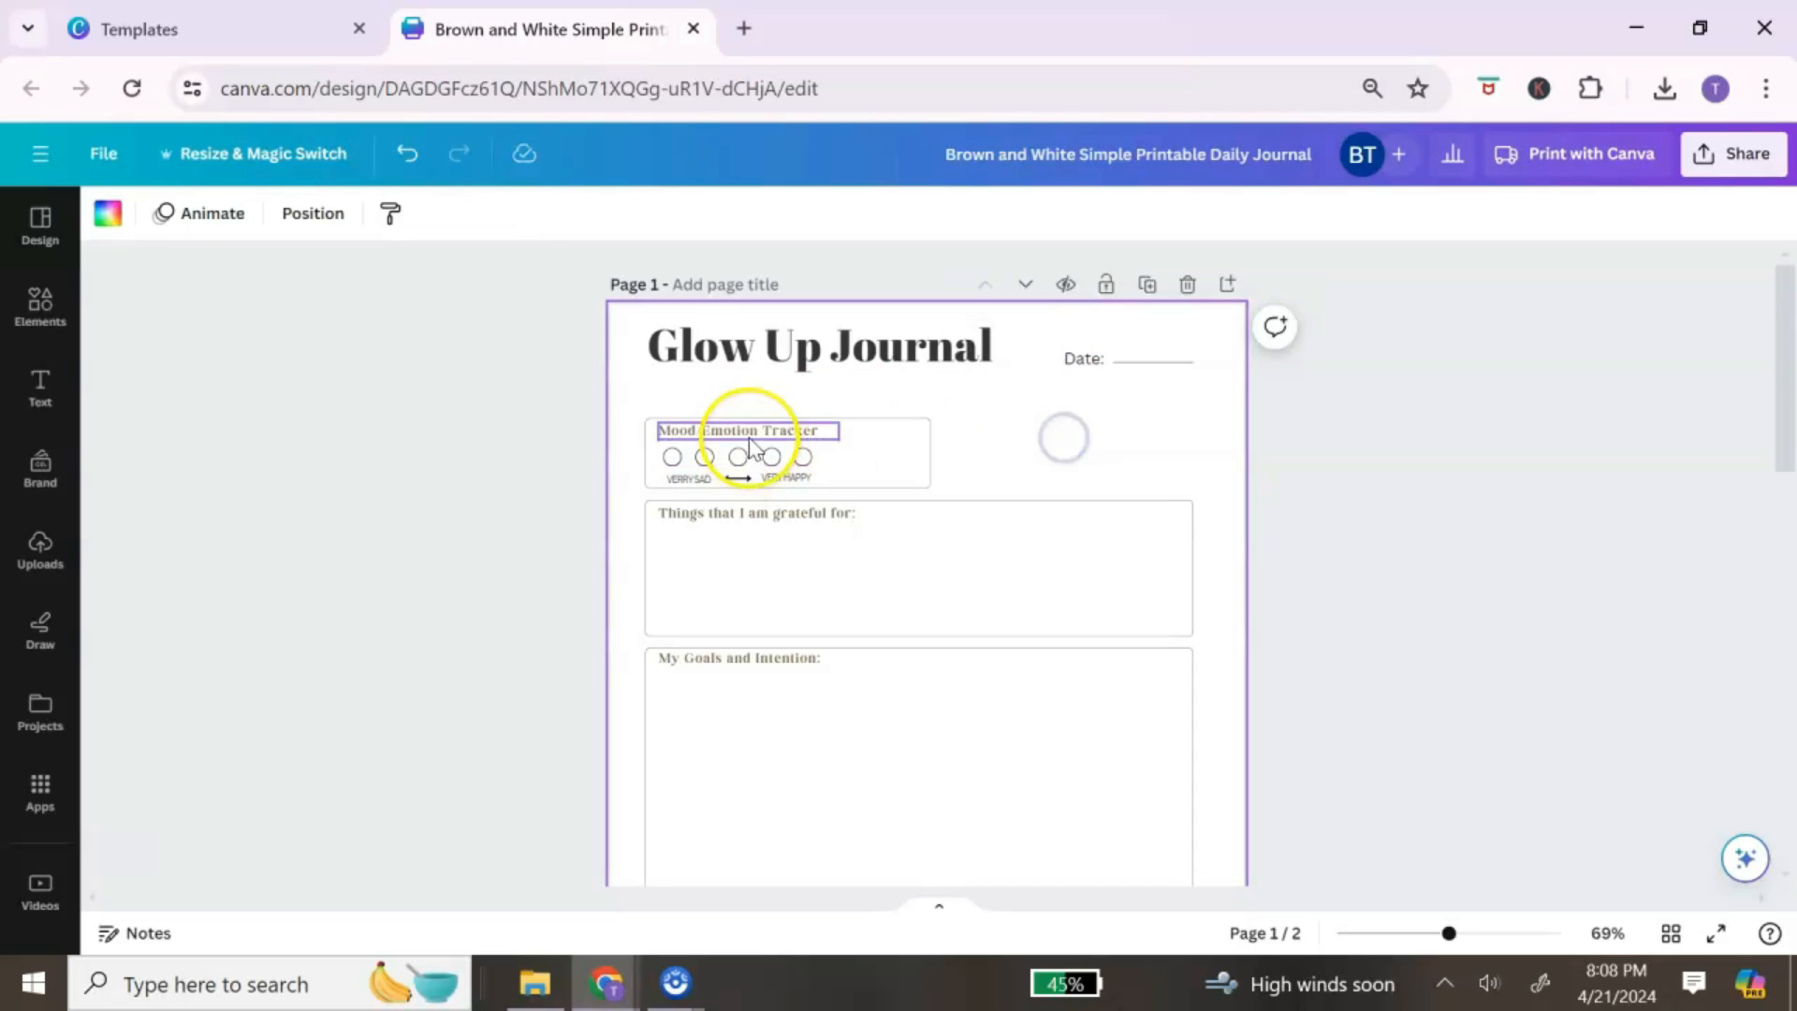
right_click(760, 440)
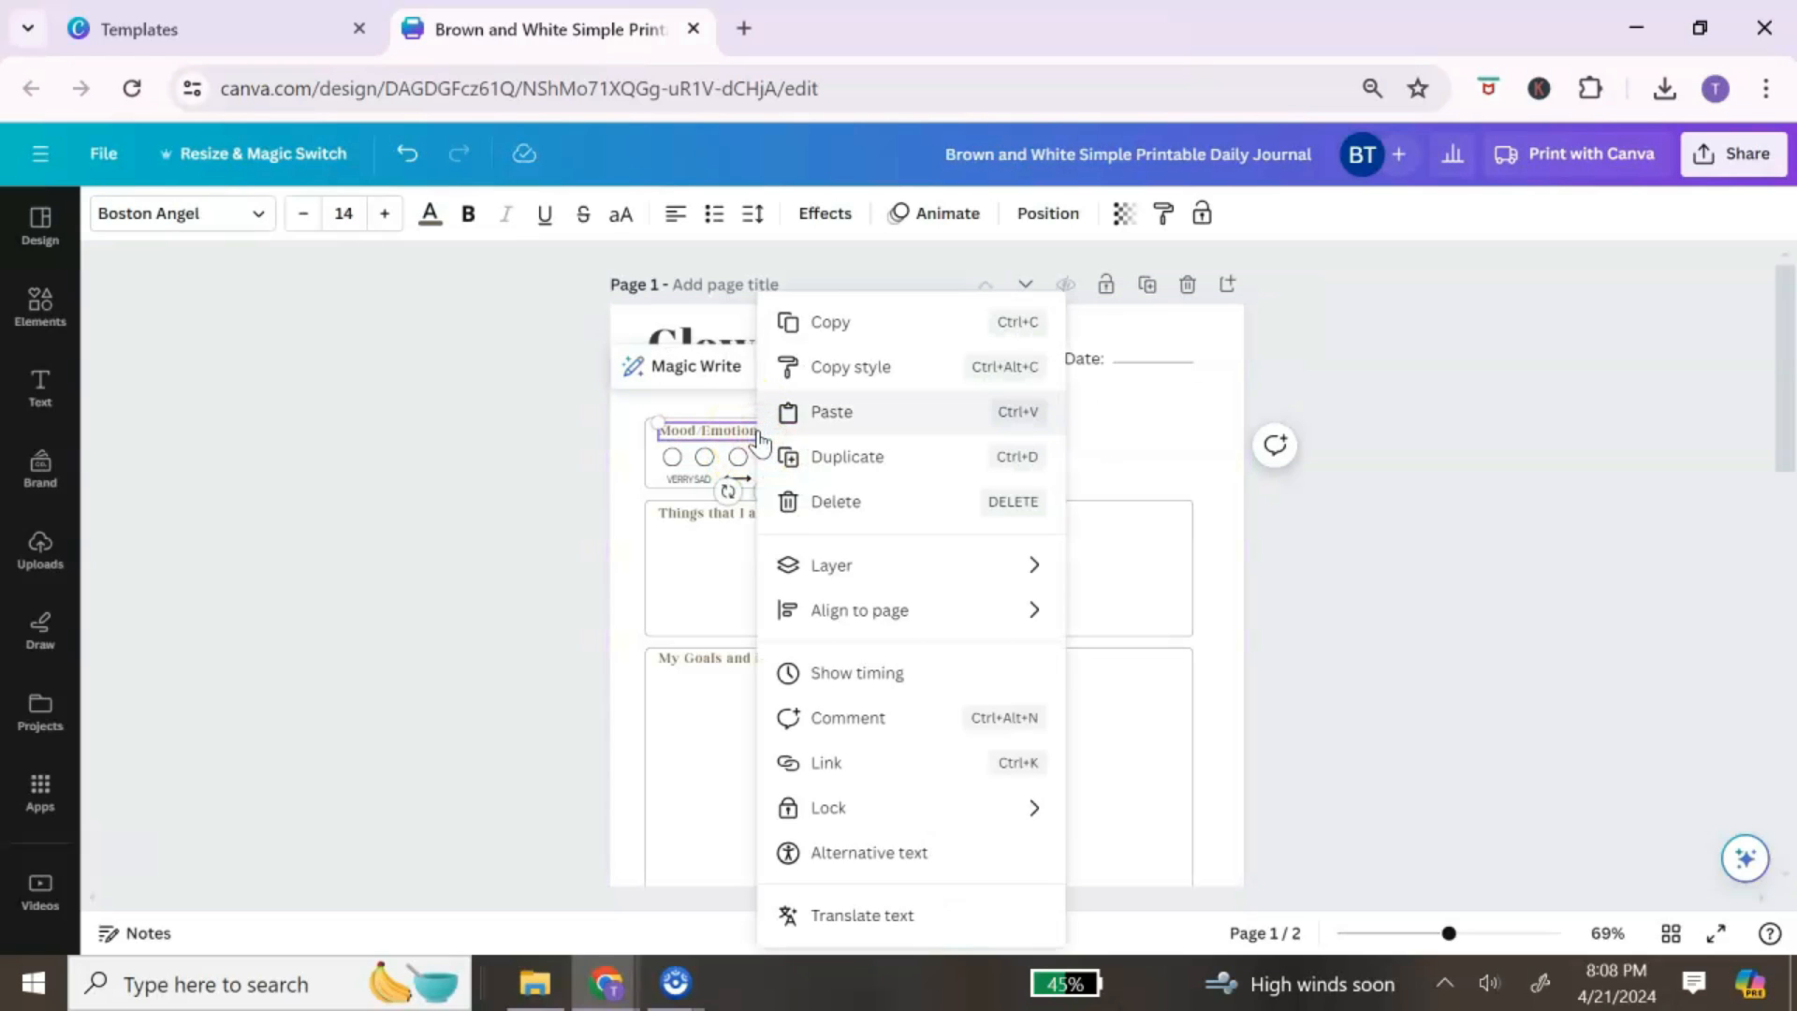
left_click(847, 374)
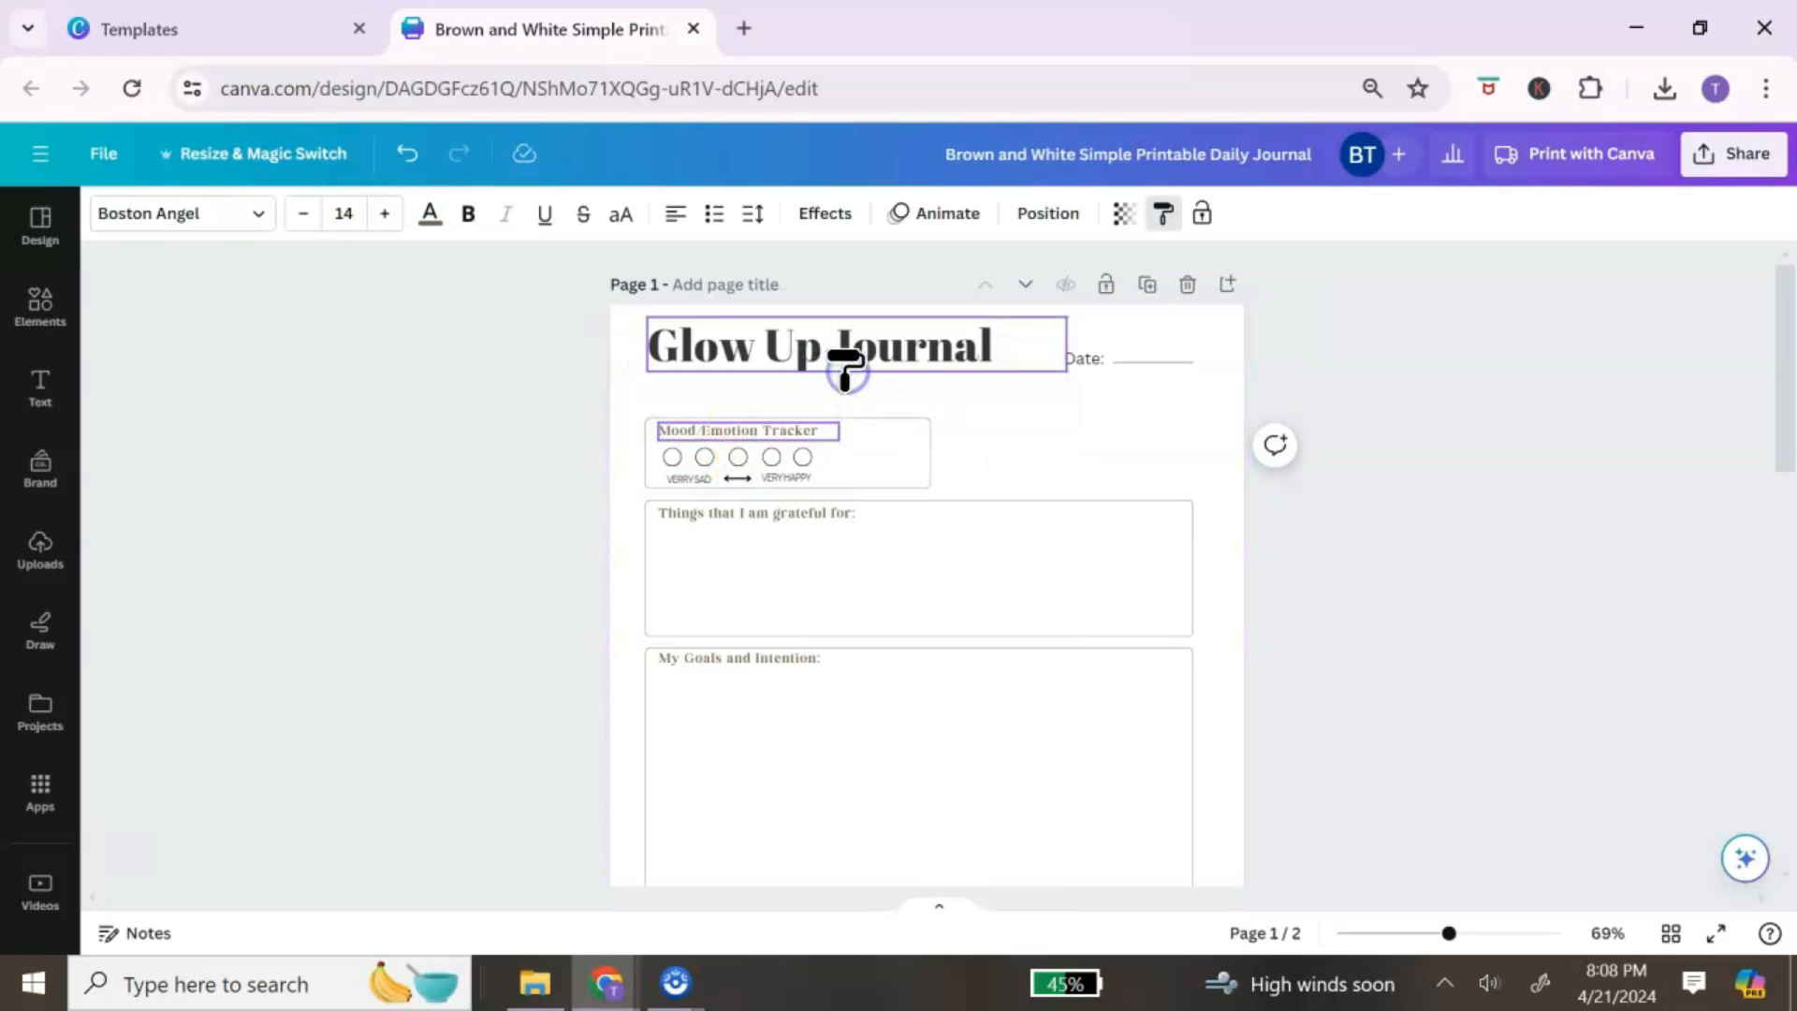
left_click(1081, 372)
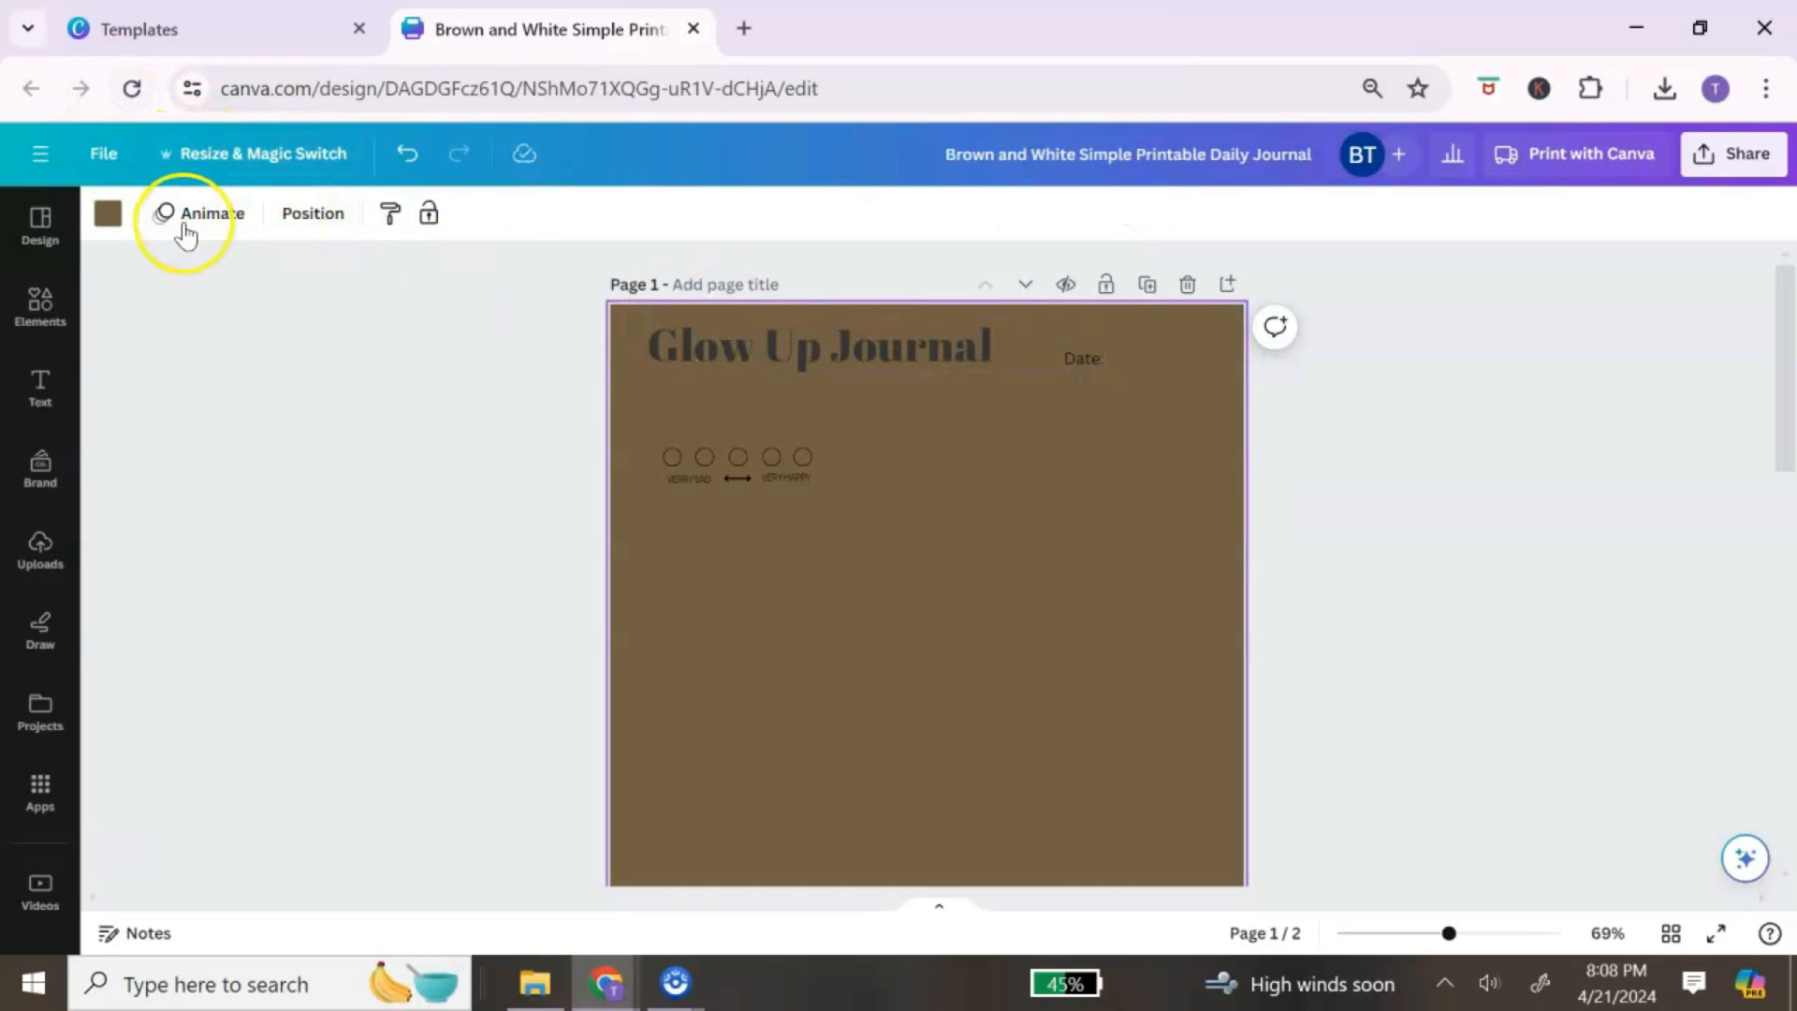
left_click(409, 156)
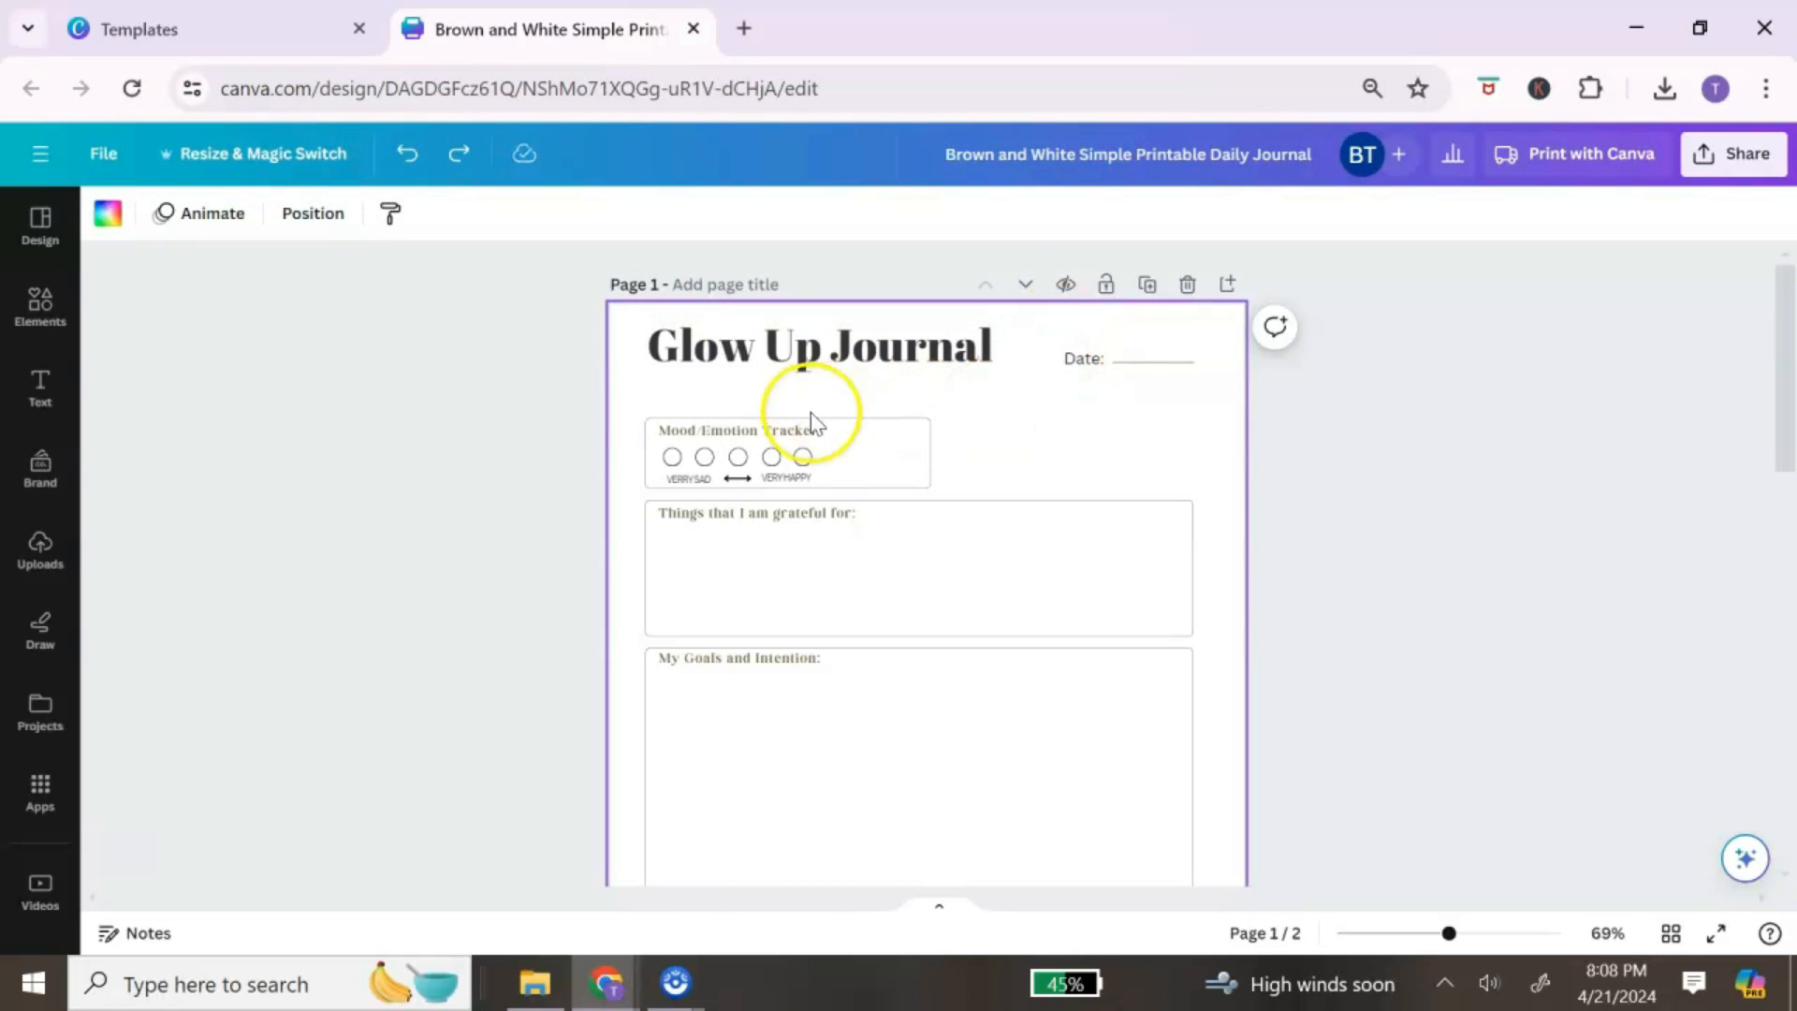
left_click(808, 436)
right_click(806, 437)
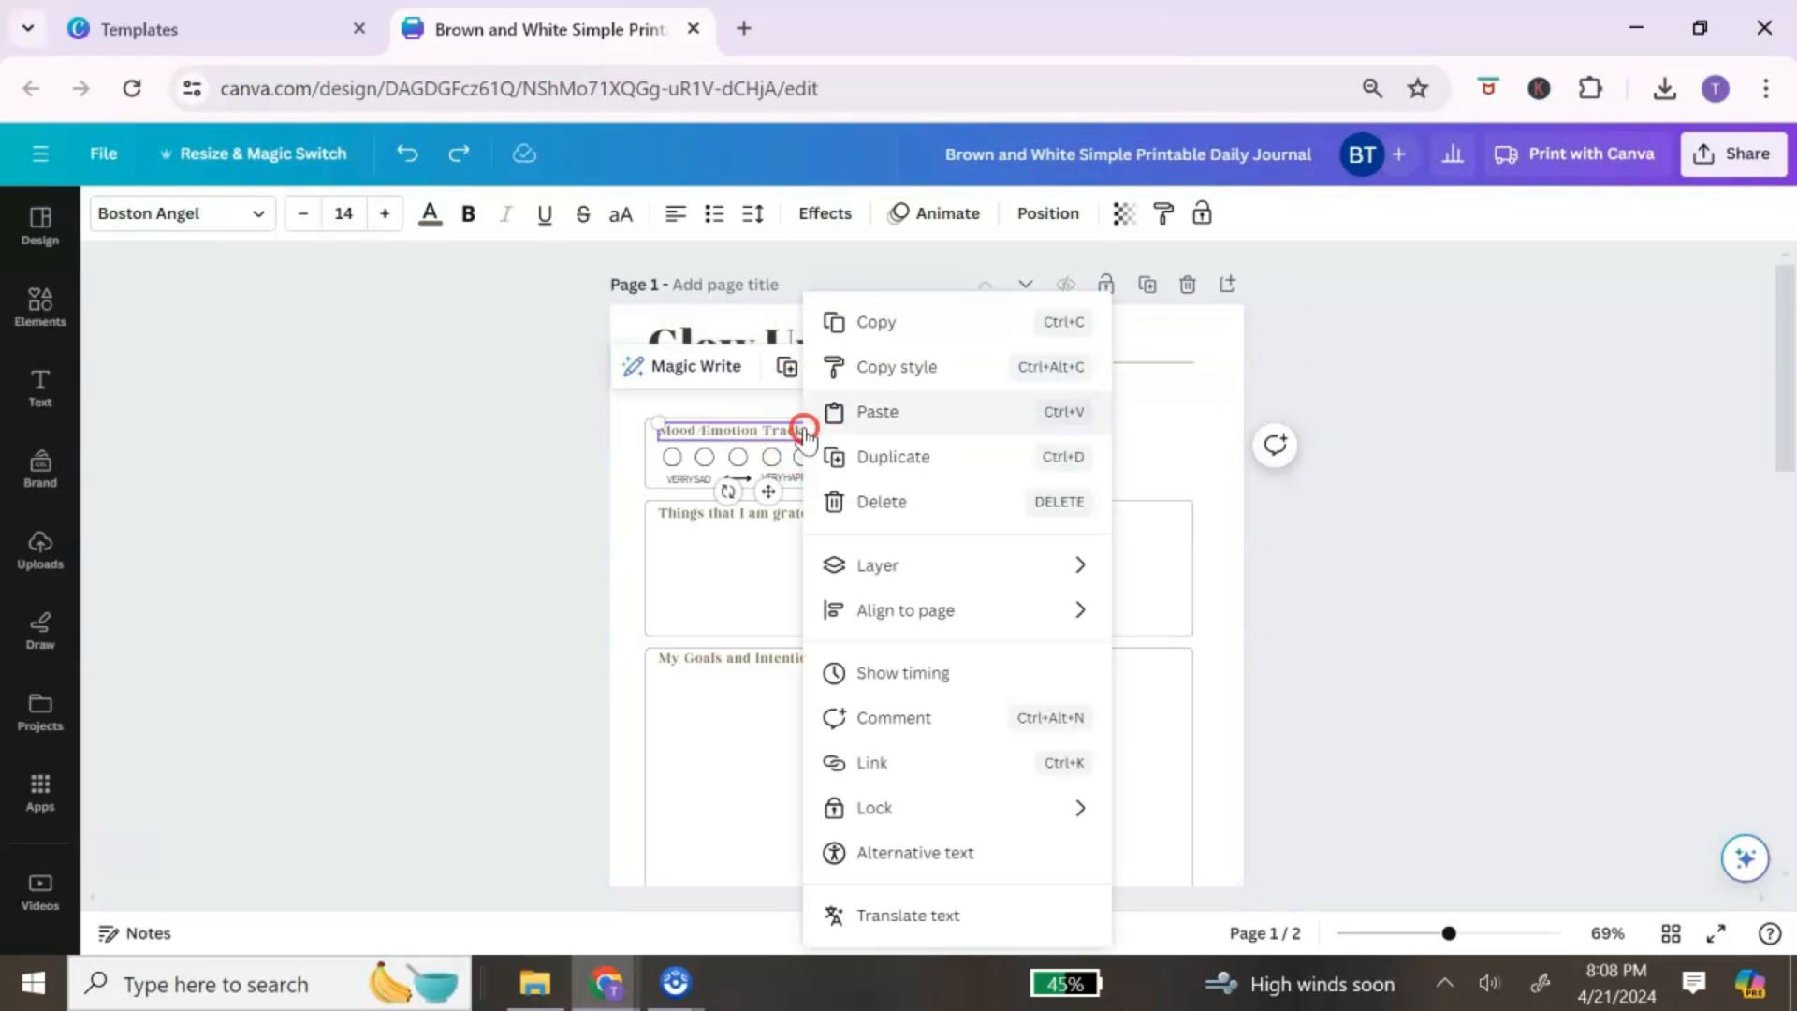
left_click(890, 367)
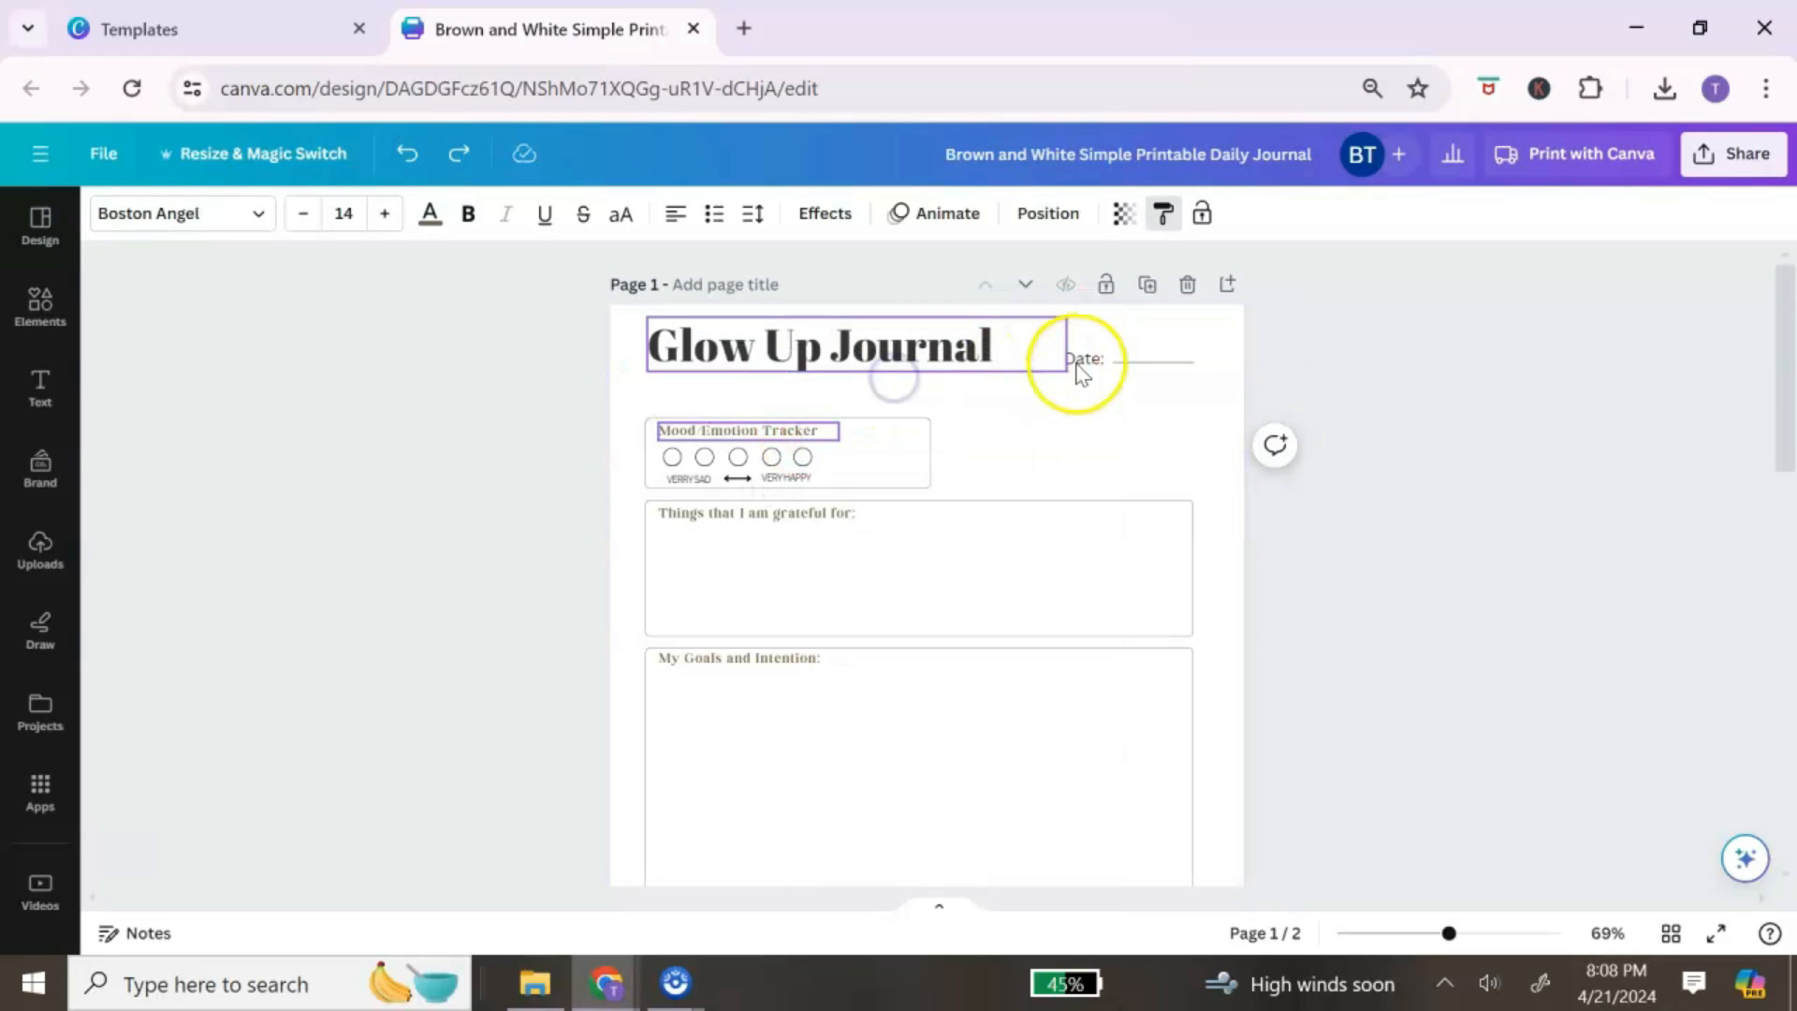
left_click(1083, 365)
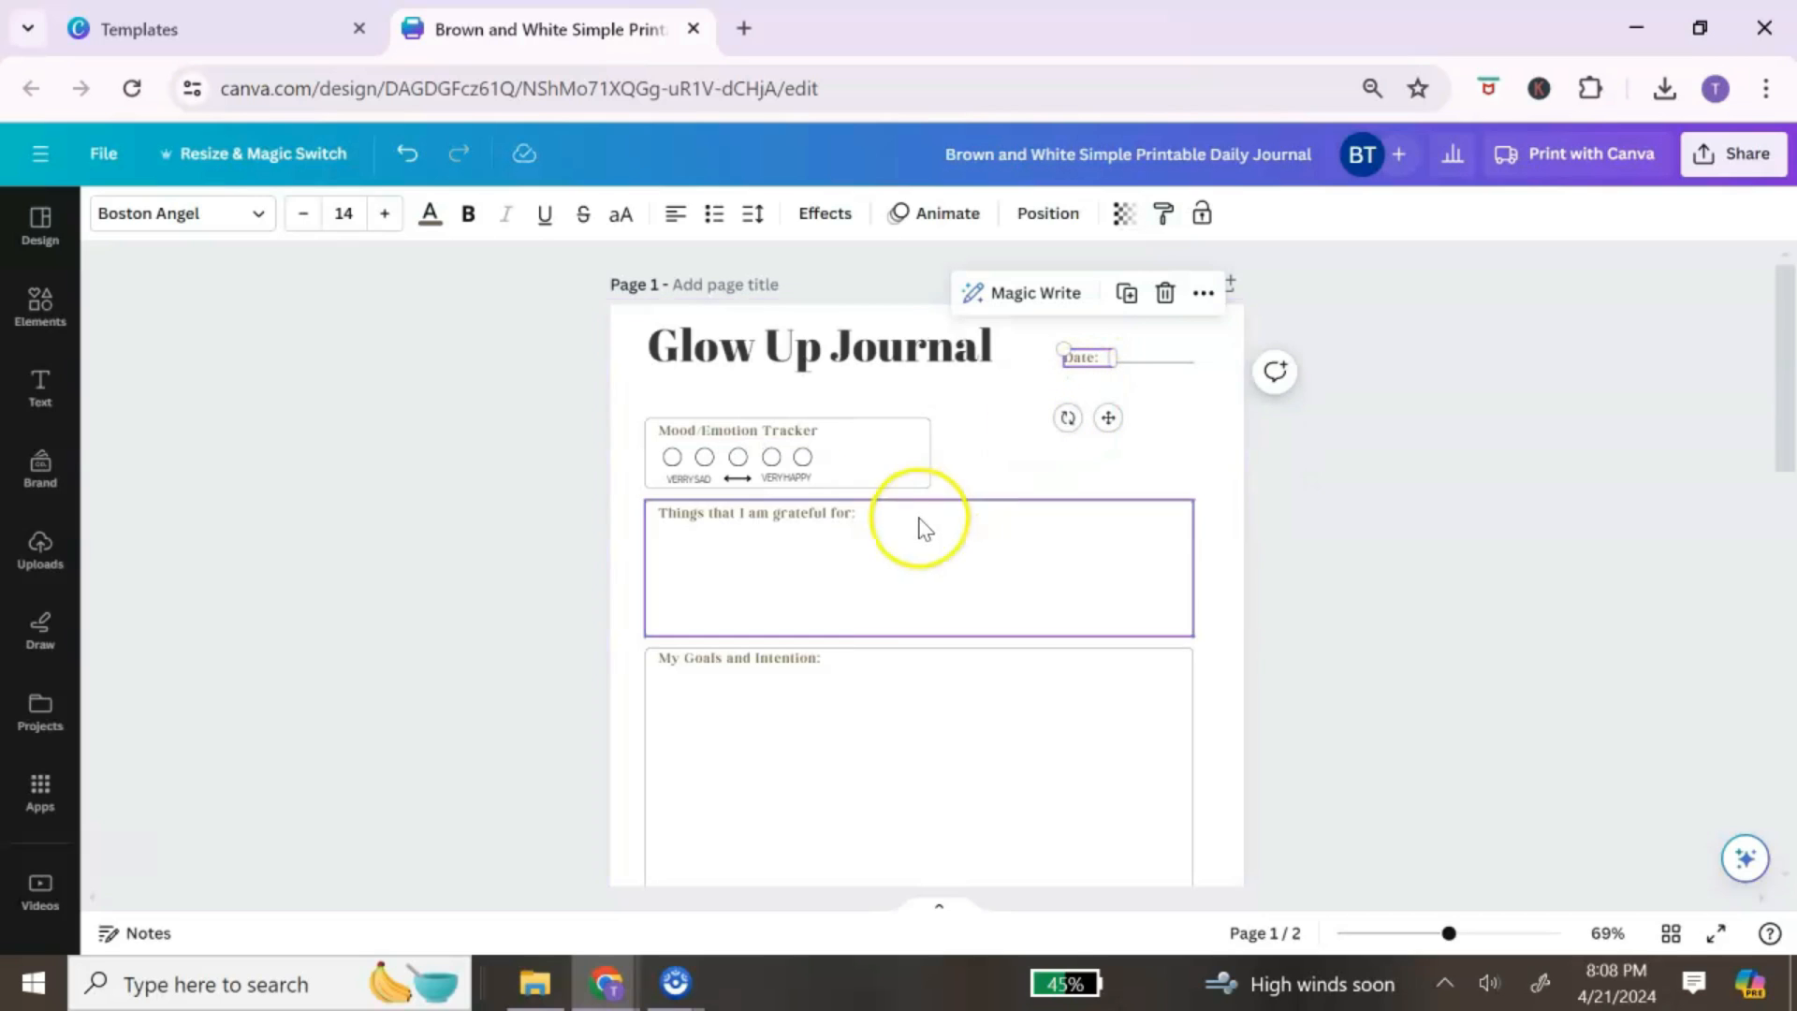
left_click(845, 664)
Step: Replace 'My Goals and Intention' with 'Writing Prompts' and widen its text box across the box
left_click(839, 662)
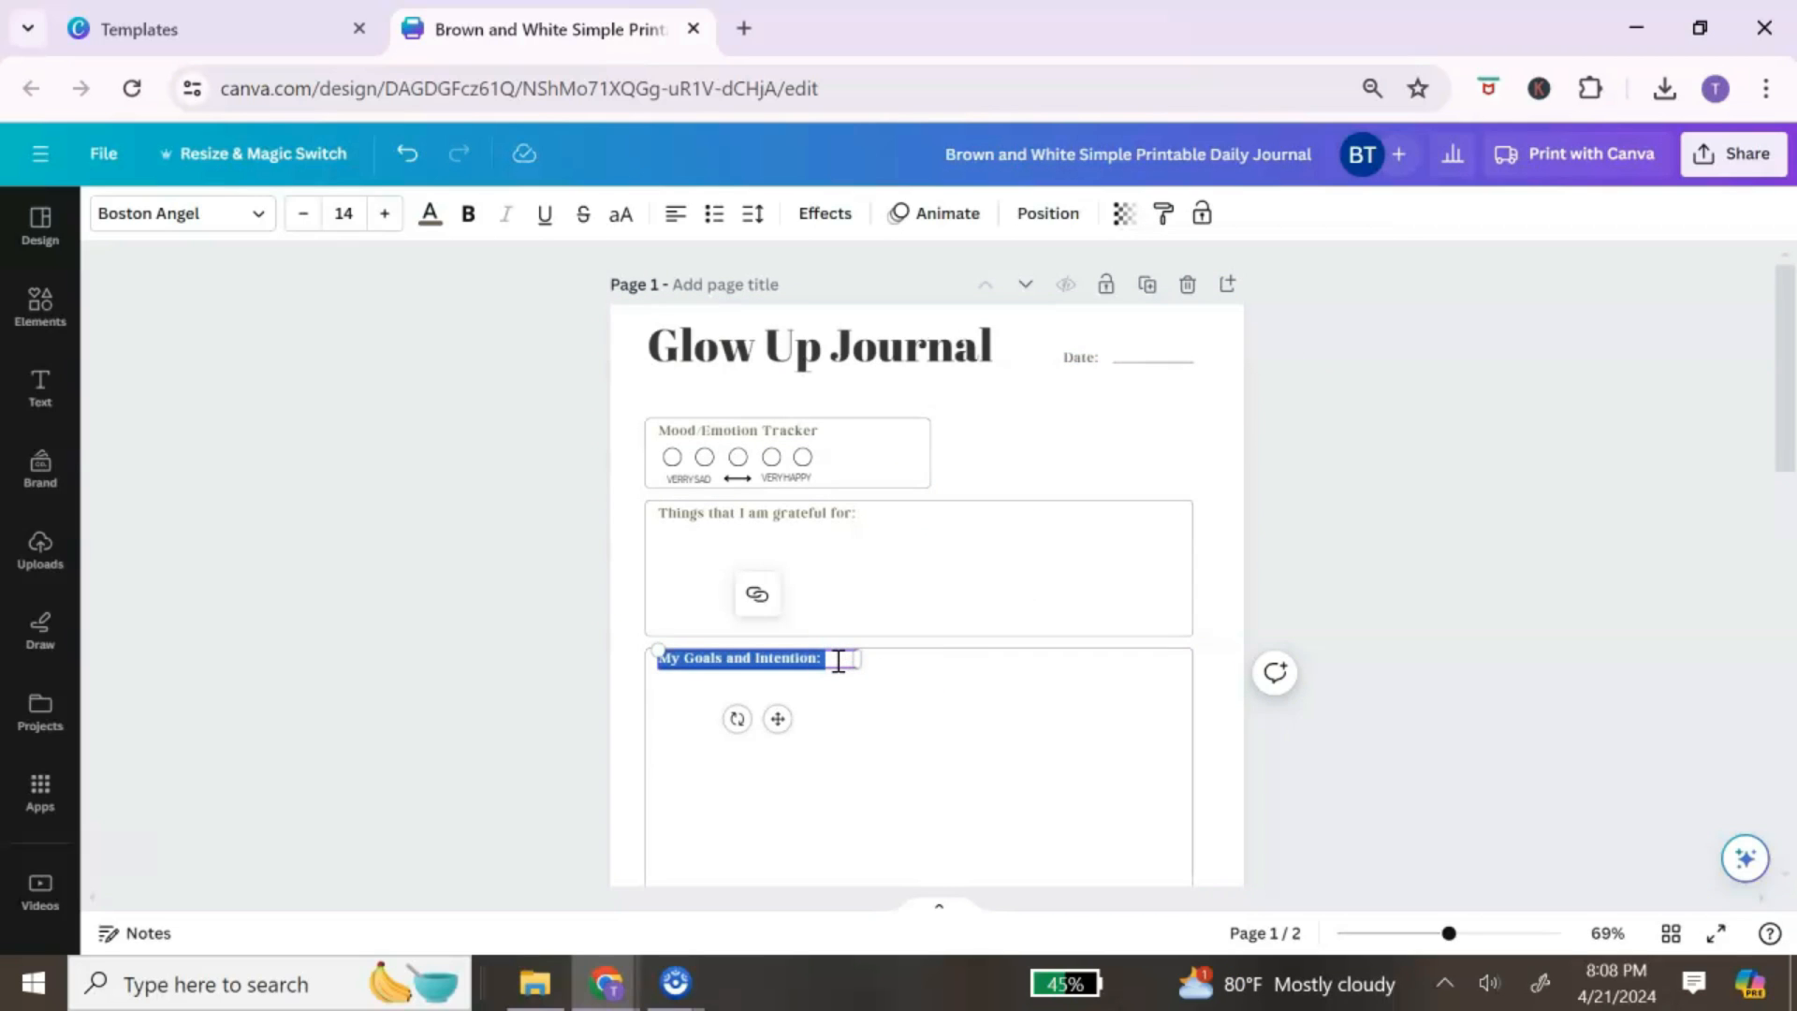
type("W")
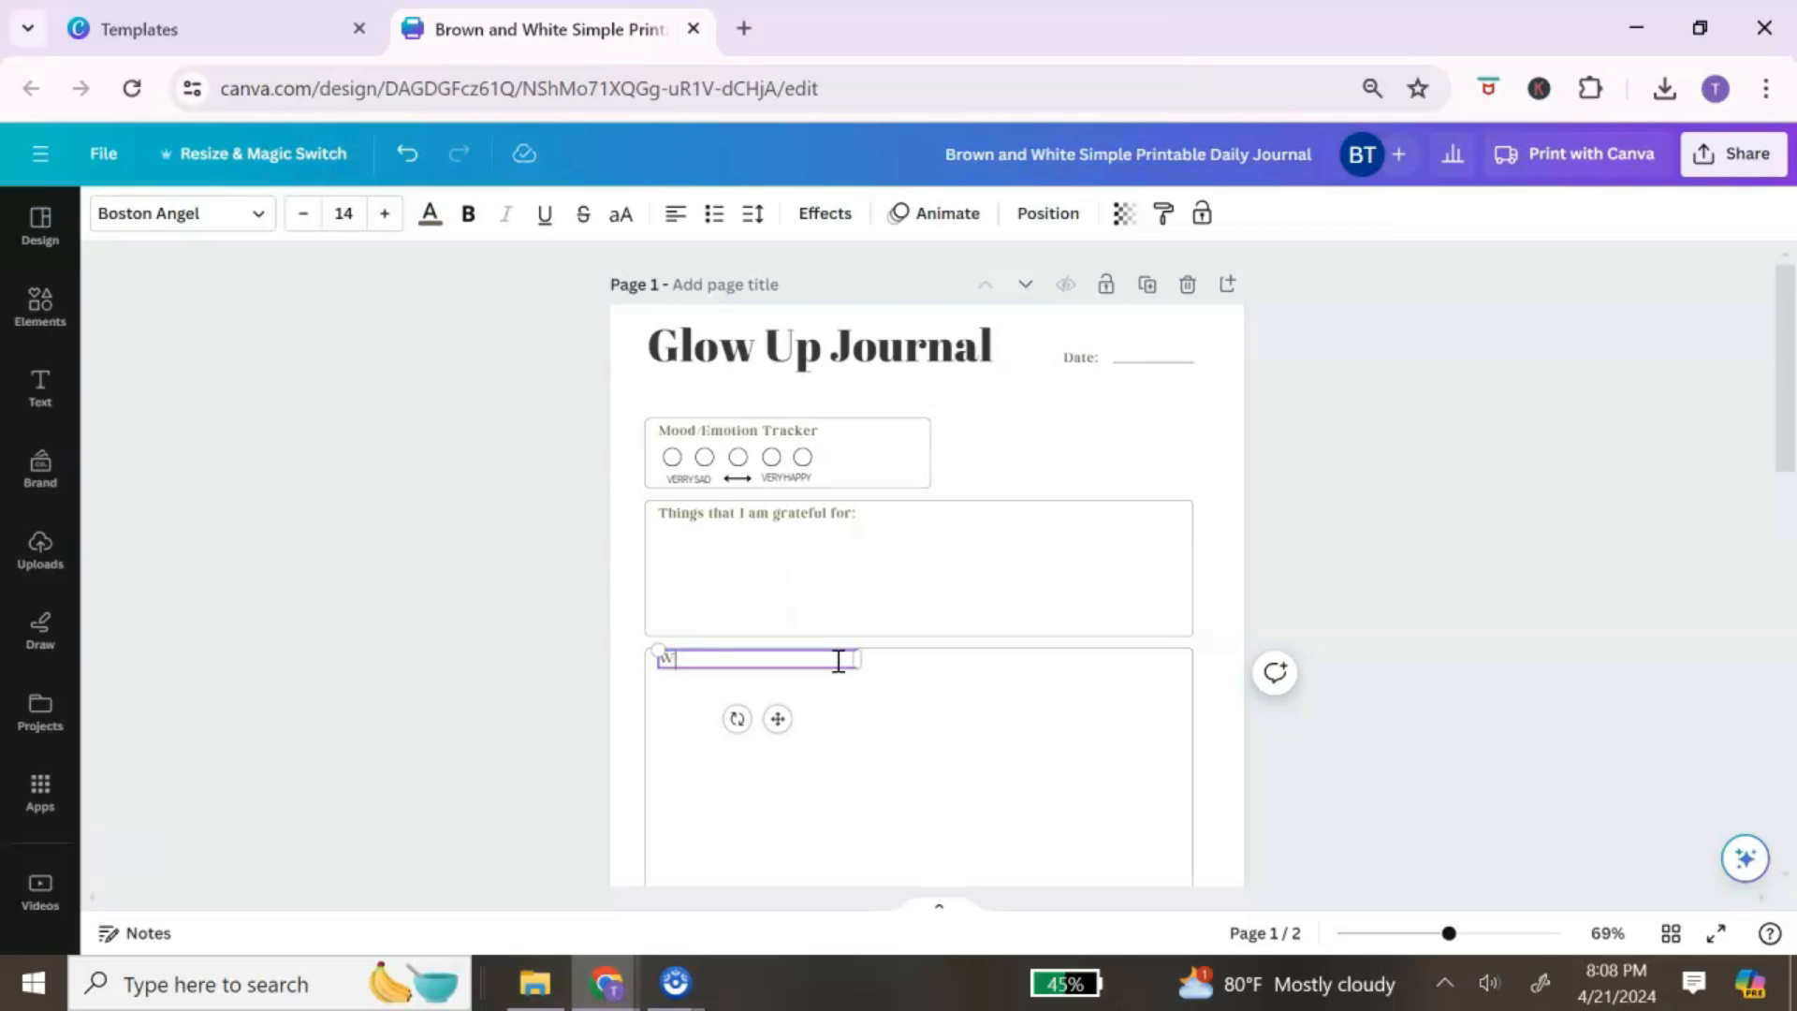
type("riting Prompts")
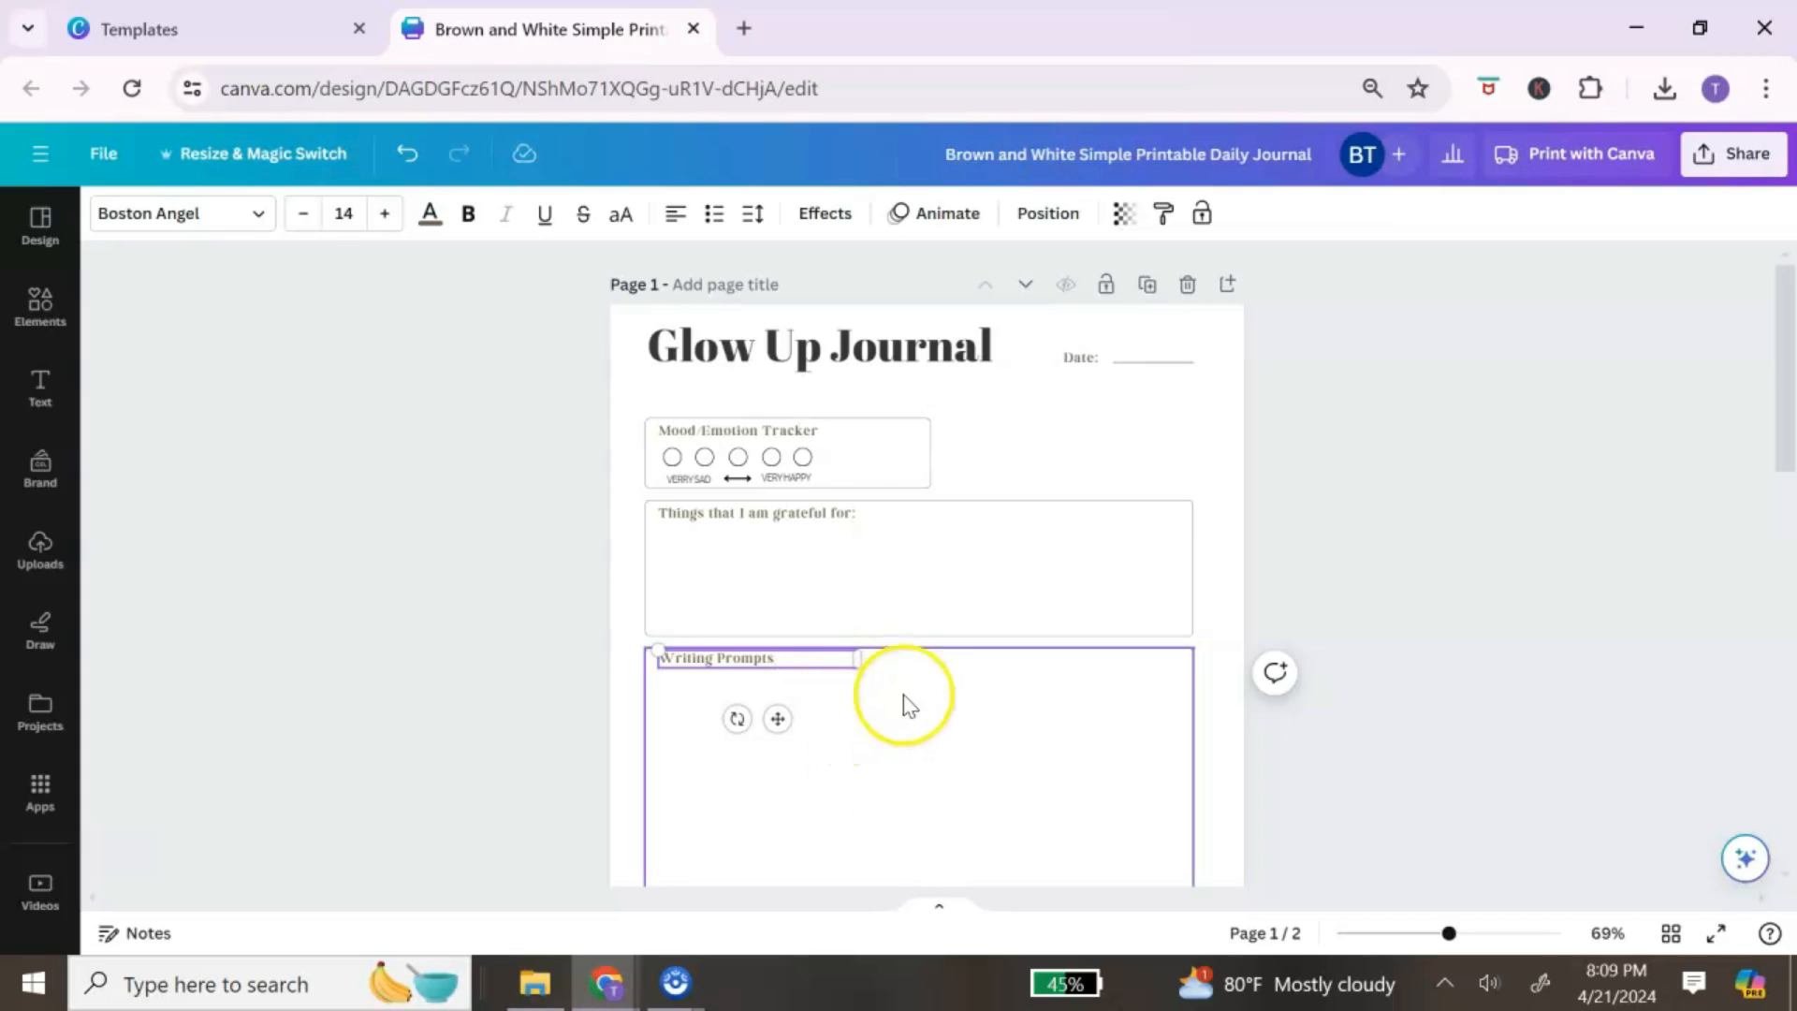
left_click_drag(860, 662, 1140, 672)
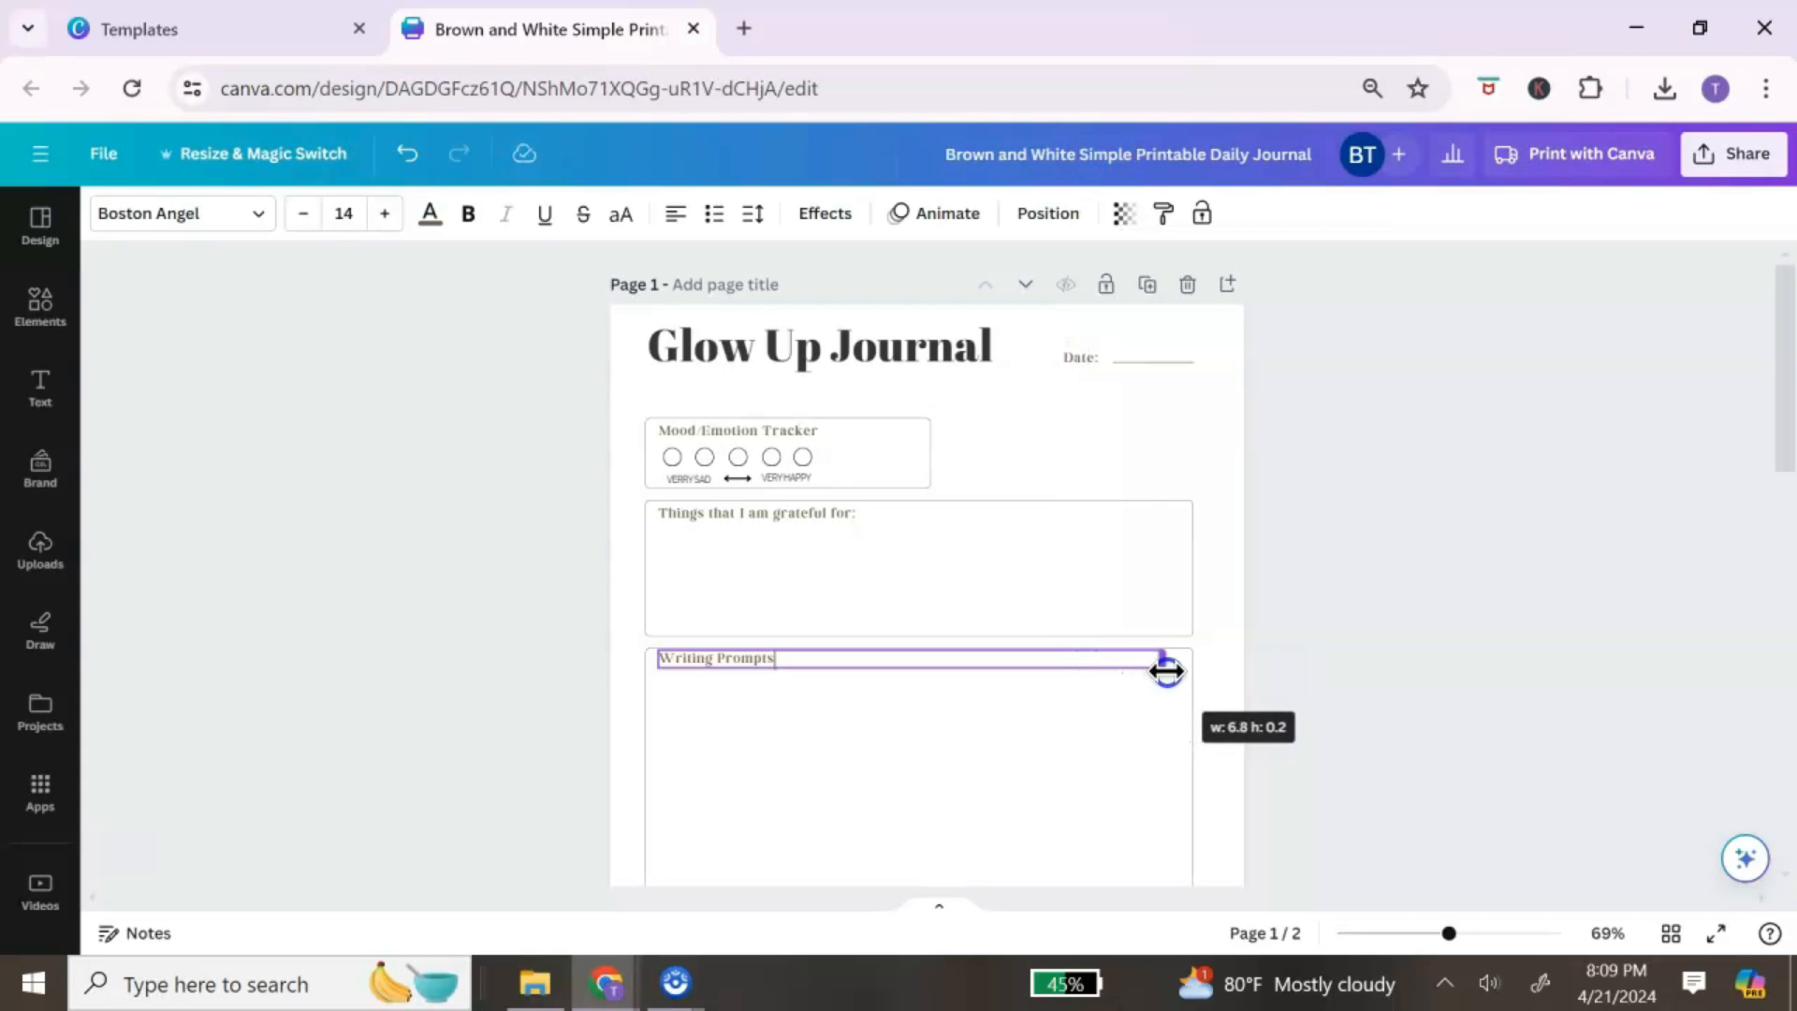
left_click_drag(1166, 670, 1167, 670)
scroll(1127, 739, "down", 1)
scroll(1128, 741, "up", 1)
left_click(1107, 728)
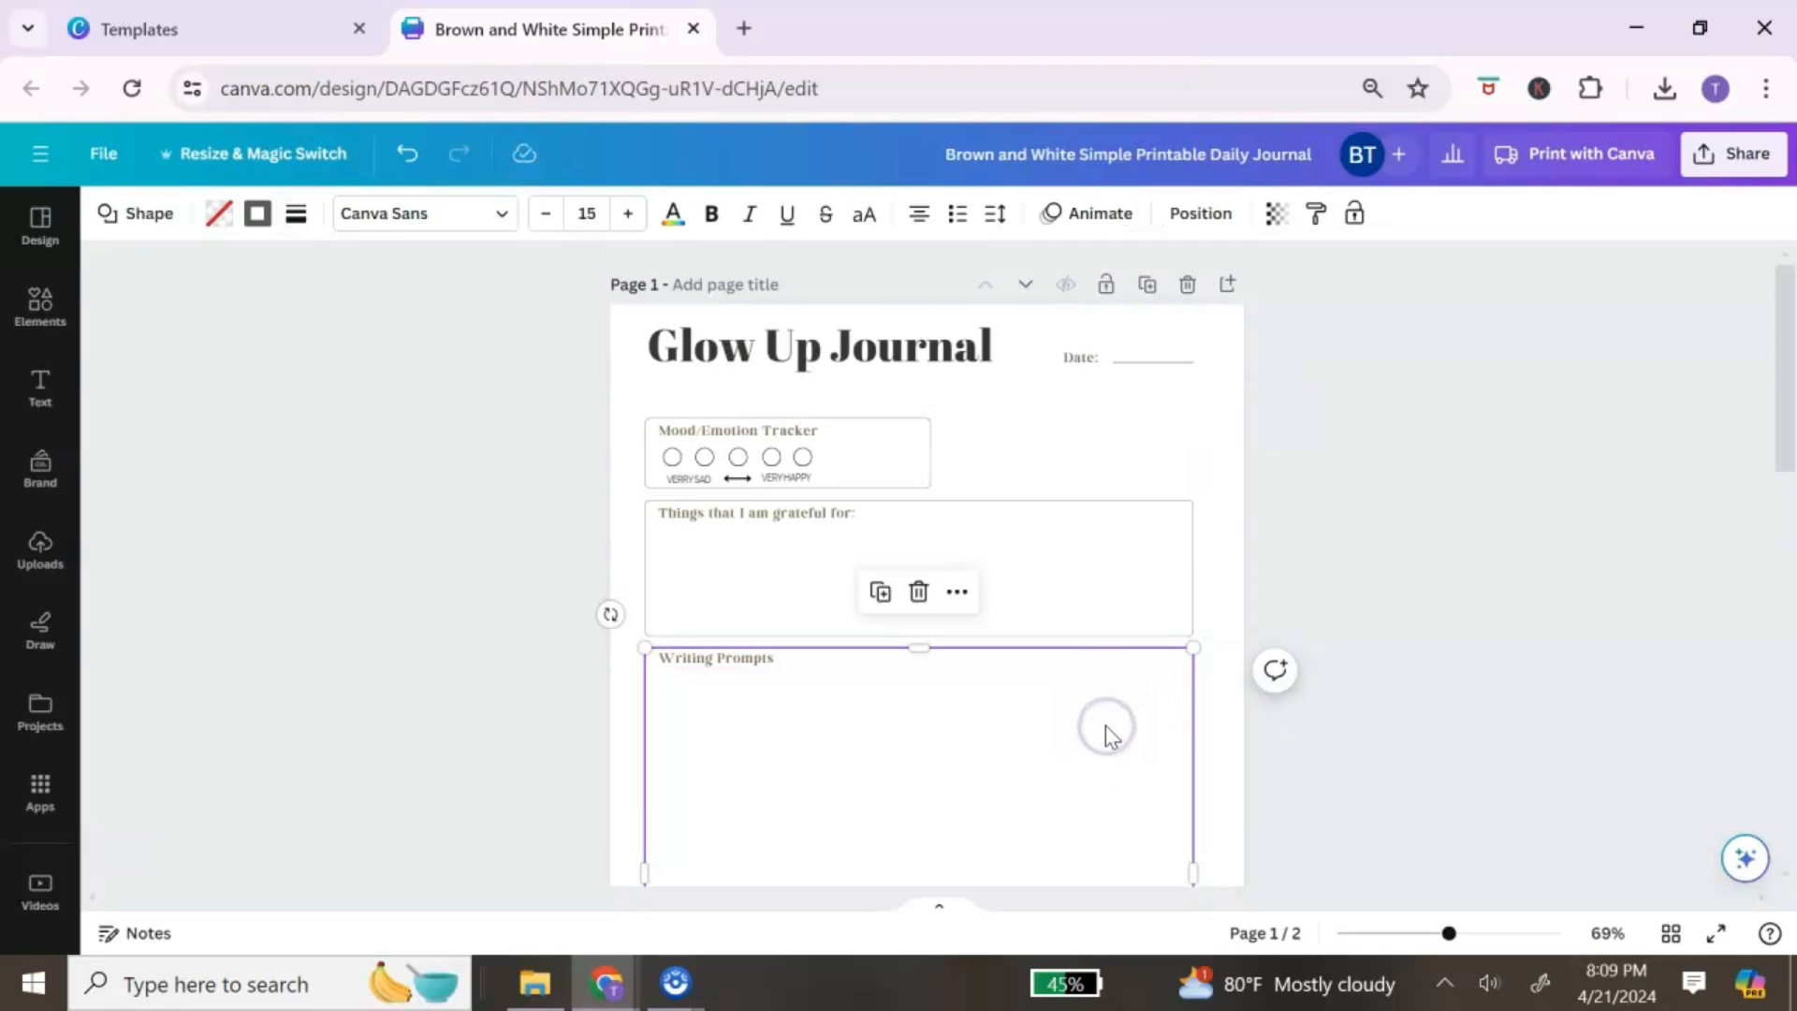
scroll(1110, 737, "down", 2)
scroll(1105, 741, "up", 2)
scroll(1066, 727, "down", 7)
scroll(1029, 715, "up", 4)
left_click(977, 703)
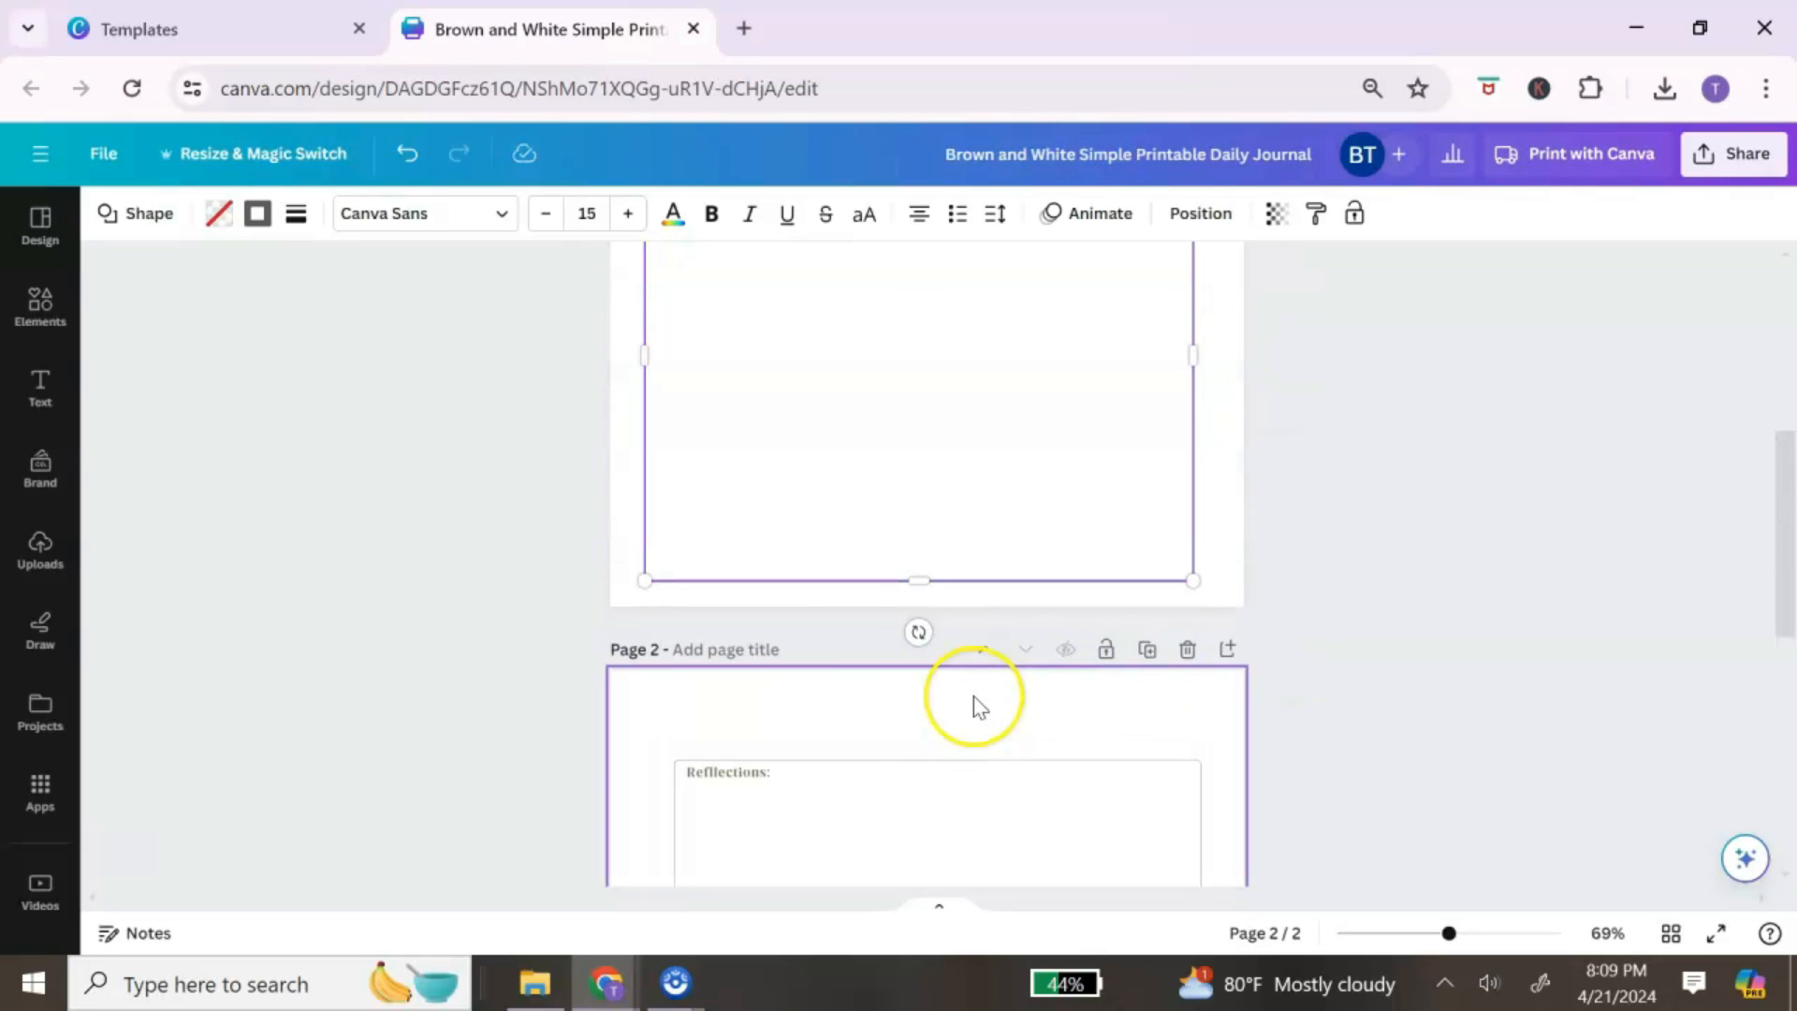
Step: Delete the old 'Reflections:' label on page 2
left_click(782, 770)
left_click(784, 771)
left_click(818, 813)
left_click(797, 775)
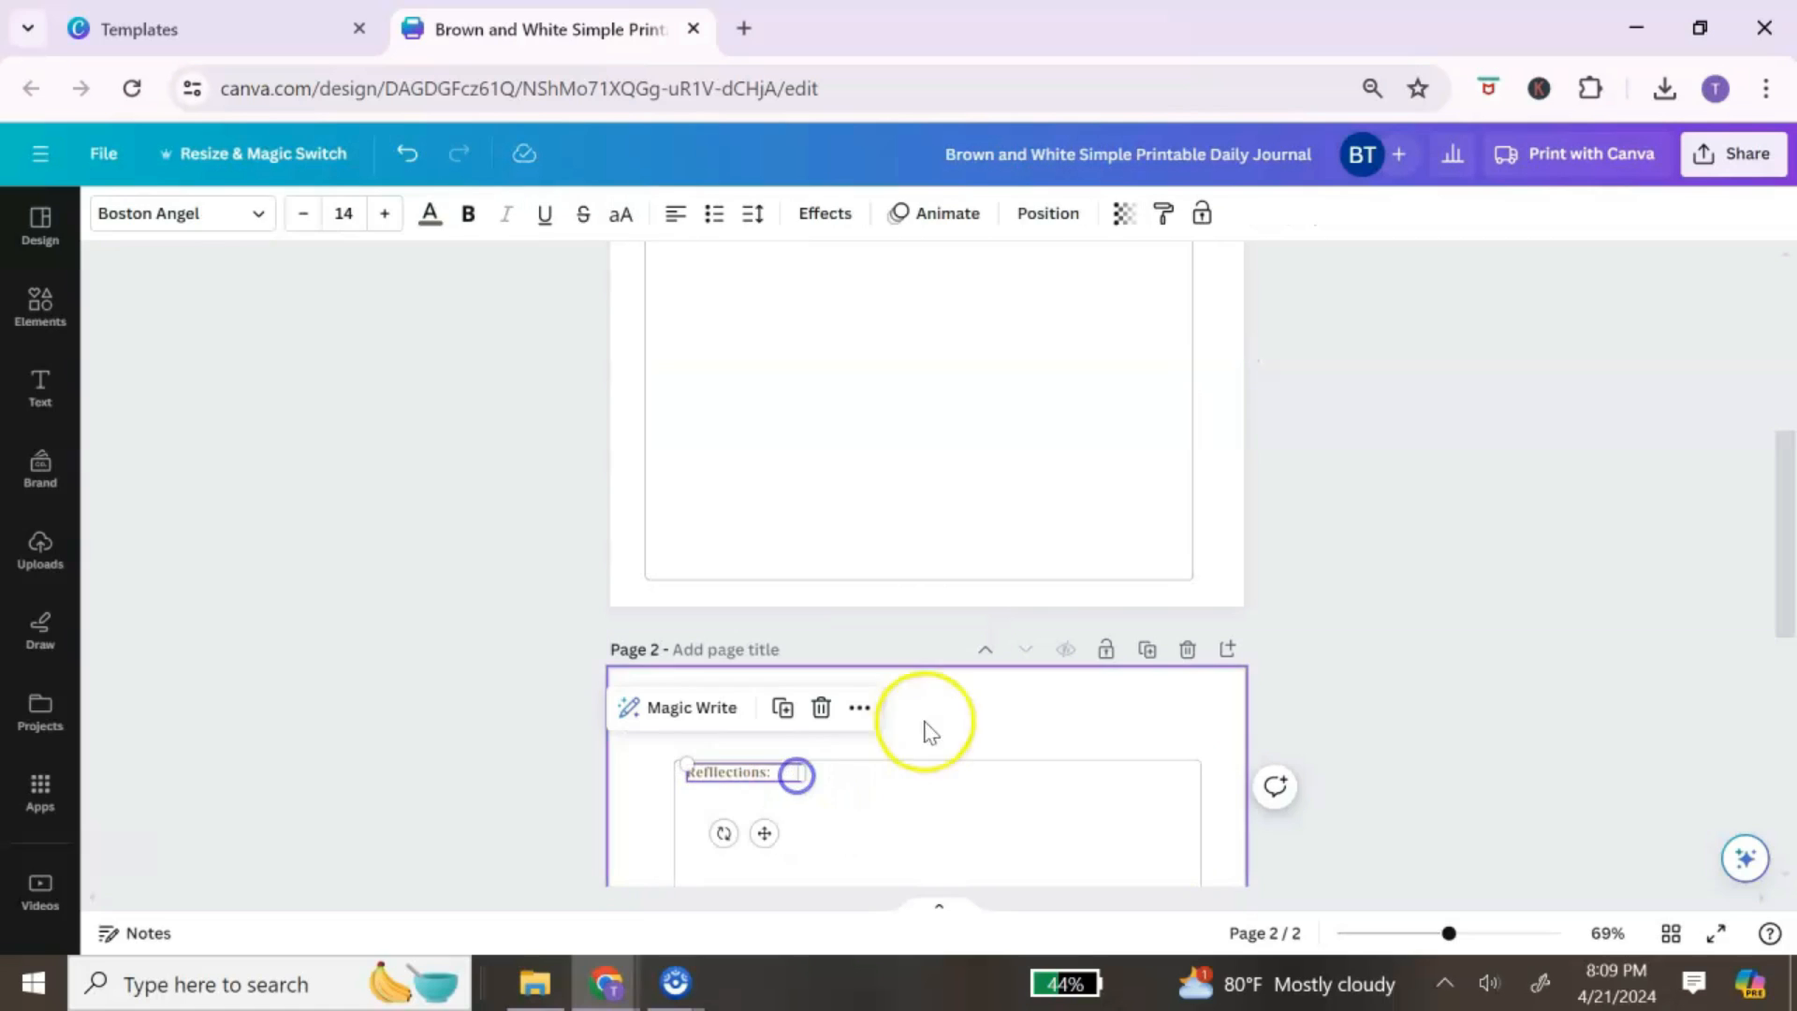
left_click(827, 708)
scroll(832, 709, "up", 5)
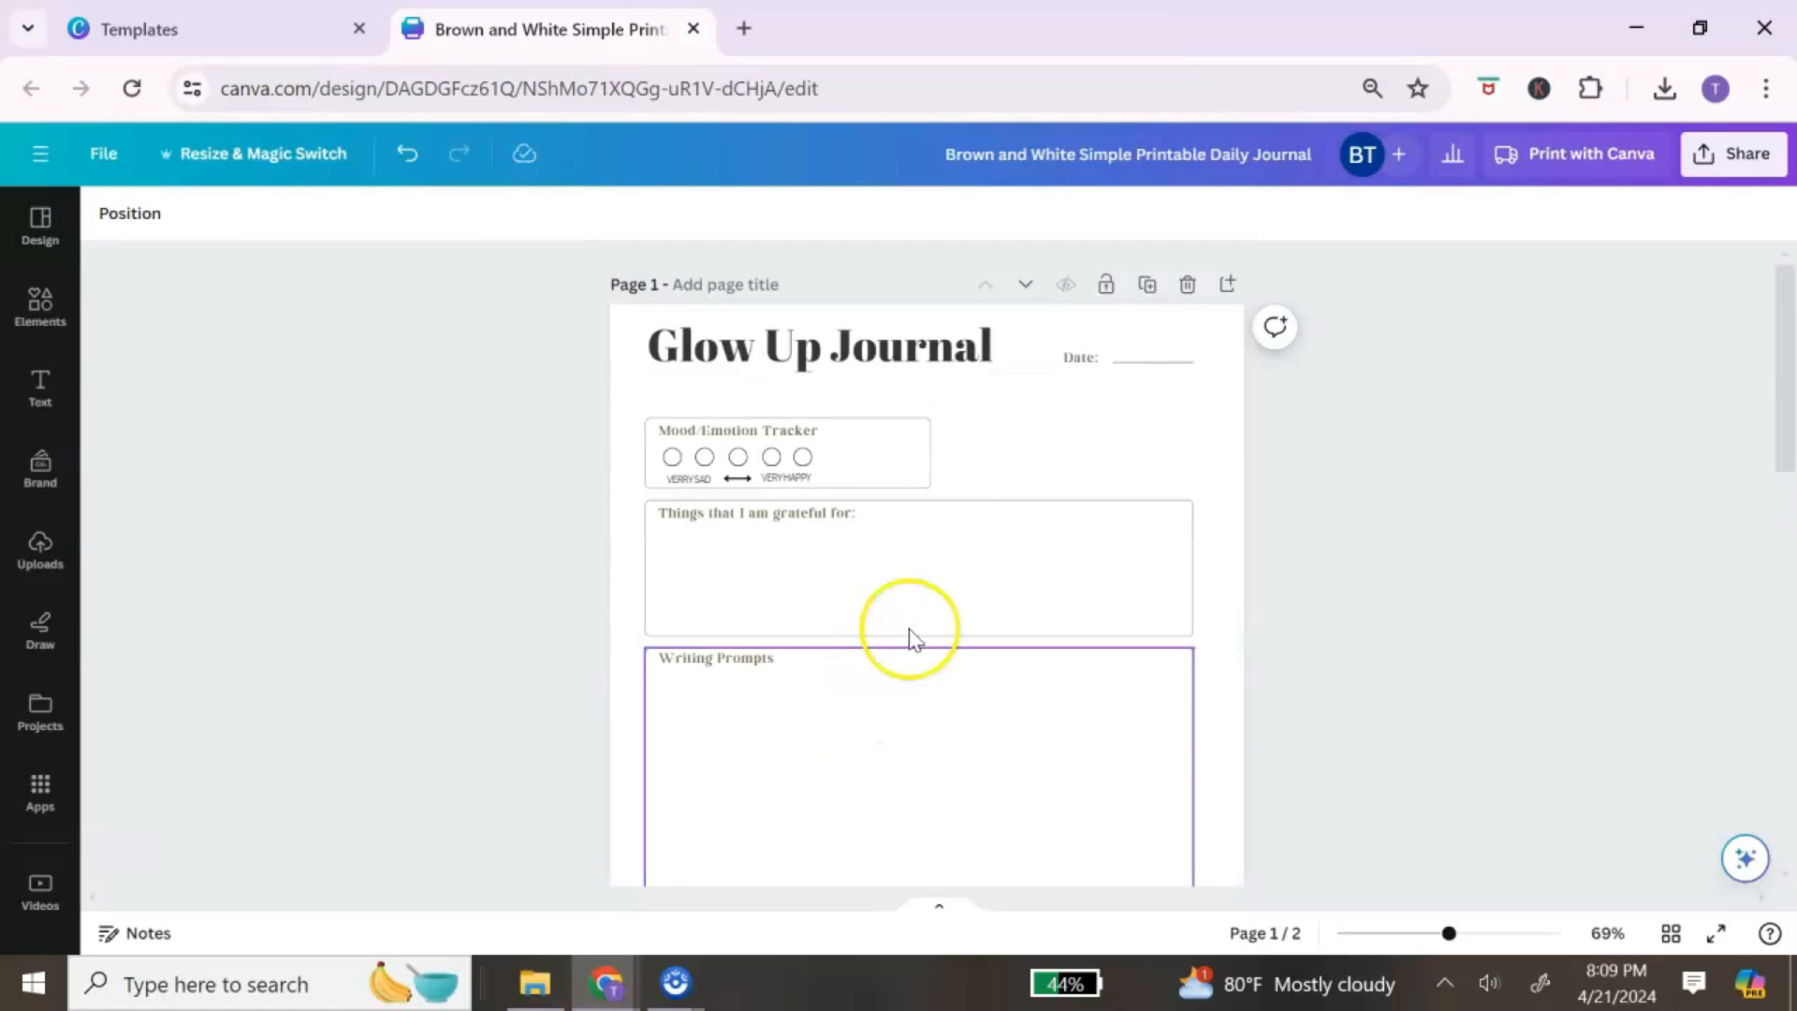
Step: Copy the Glow Up Journal title onto page 2 and center it on the page
right_click(917, 349)
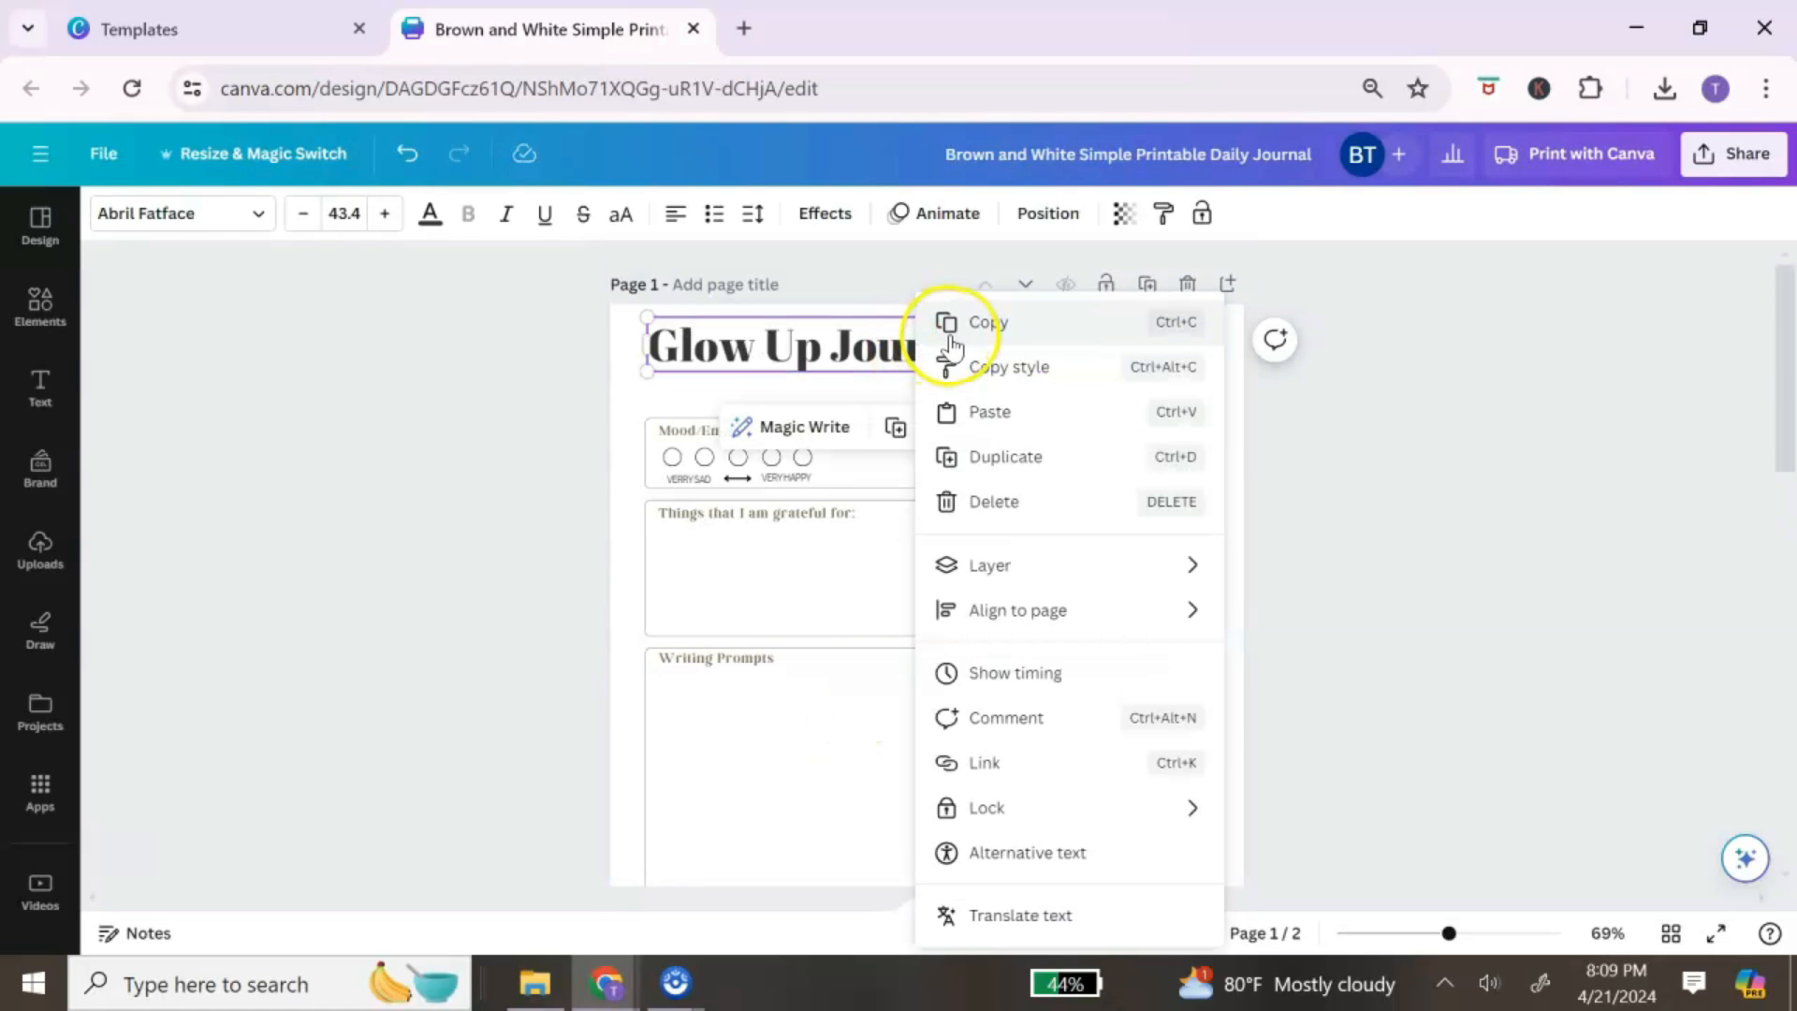
left_click(949, 343)
scroll(914, 502, "down", 6)
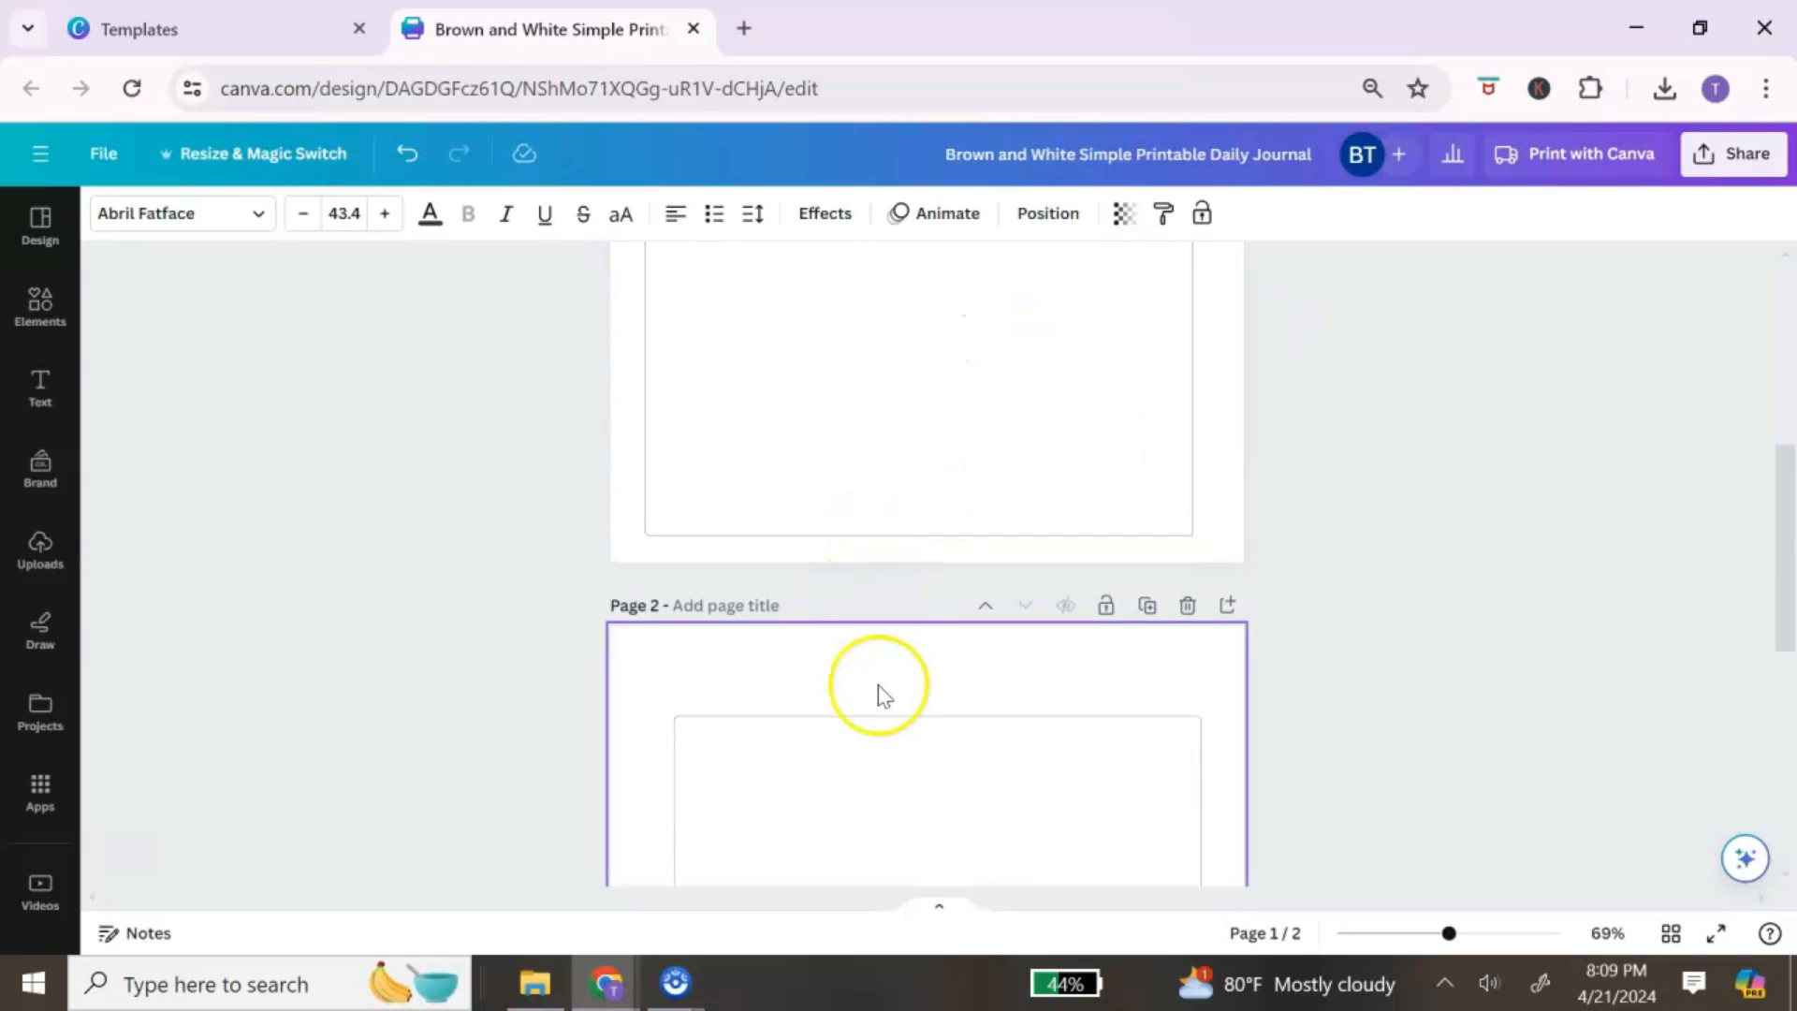
right_click(898, 671)
left_click(971, 789)
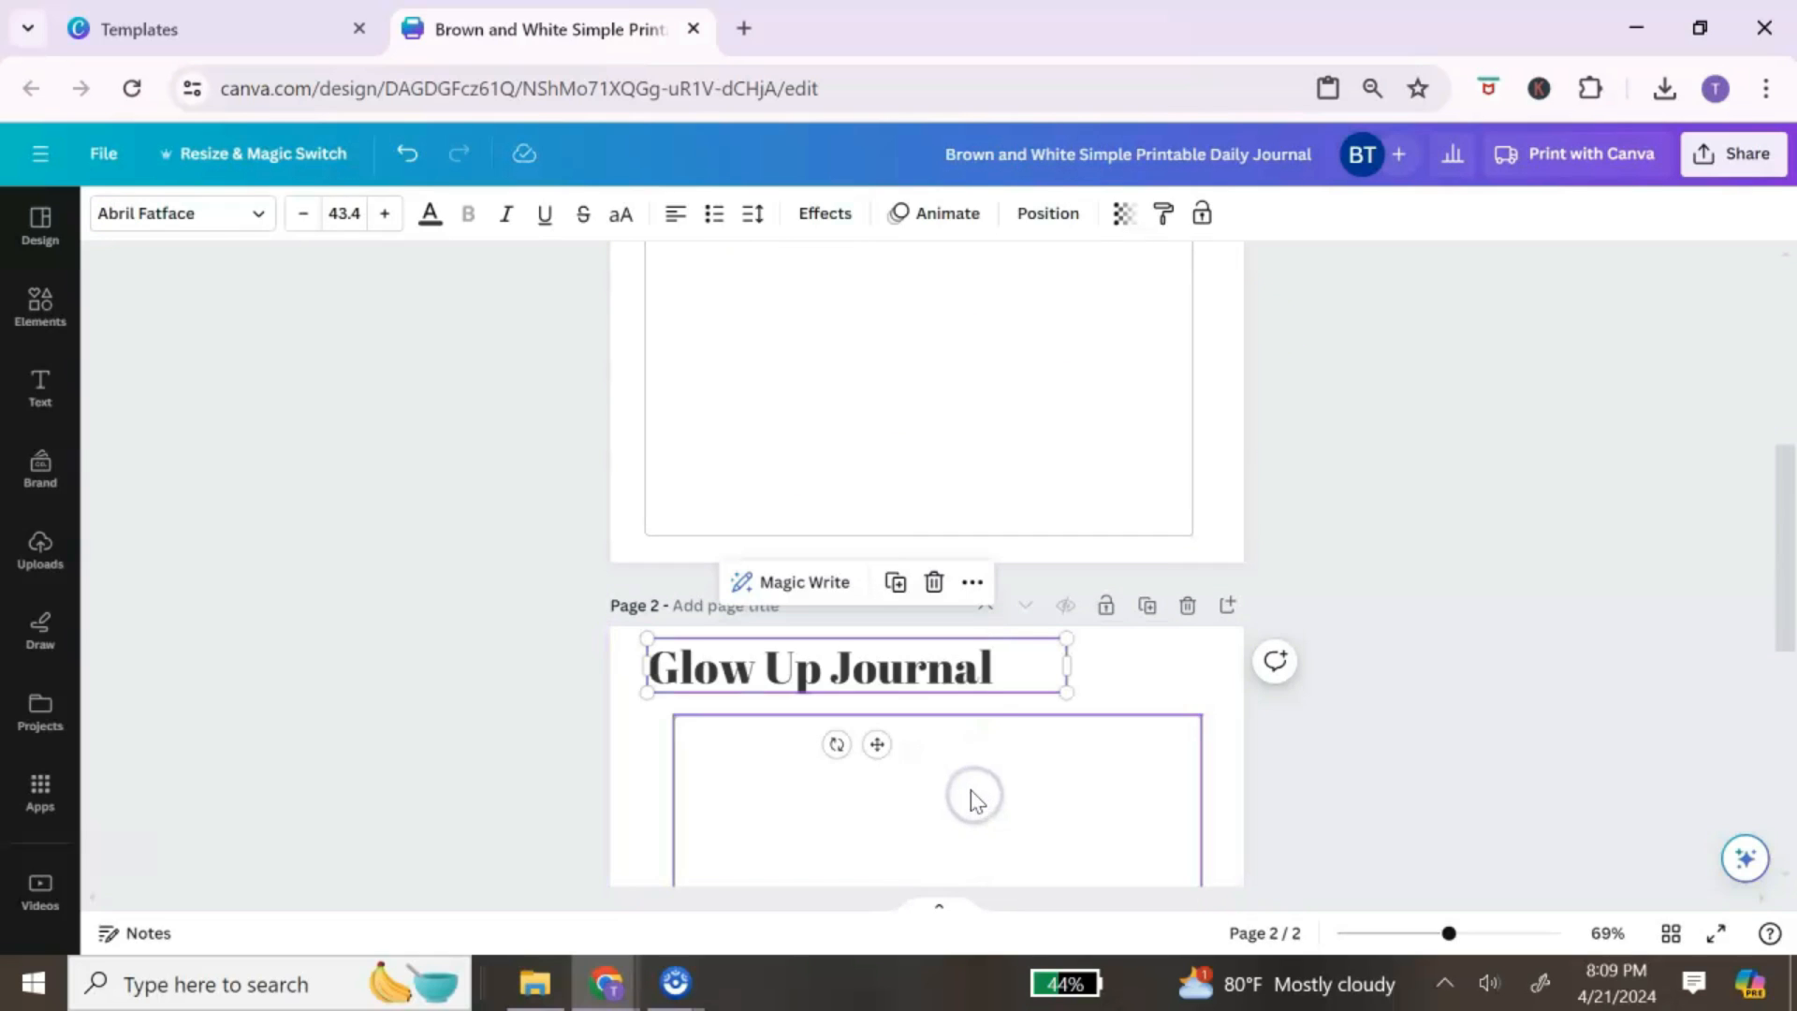
left_click(1039, 215)
left_click(318, 461)
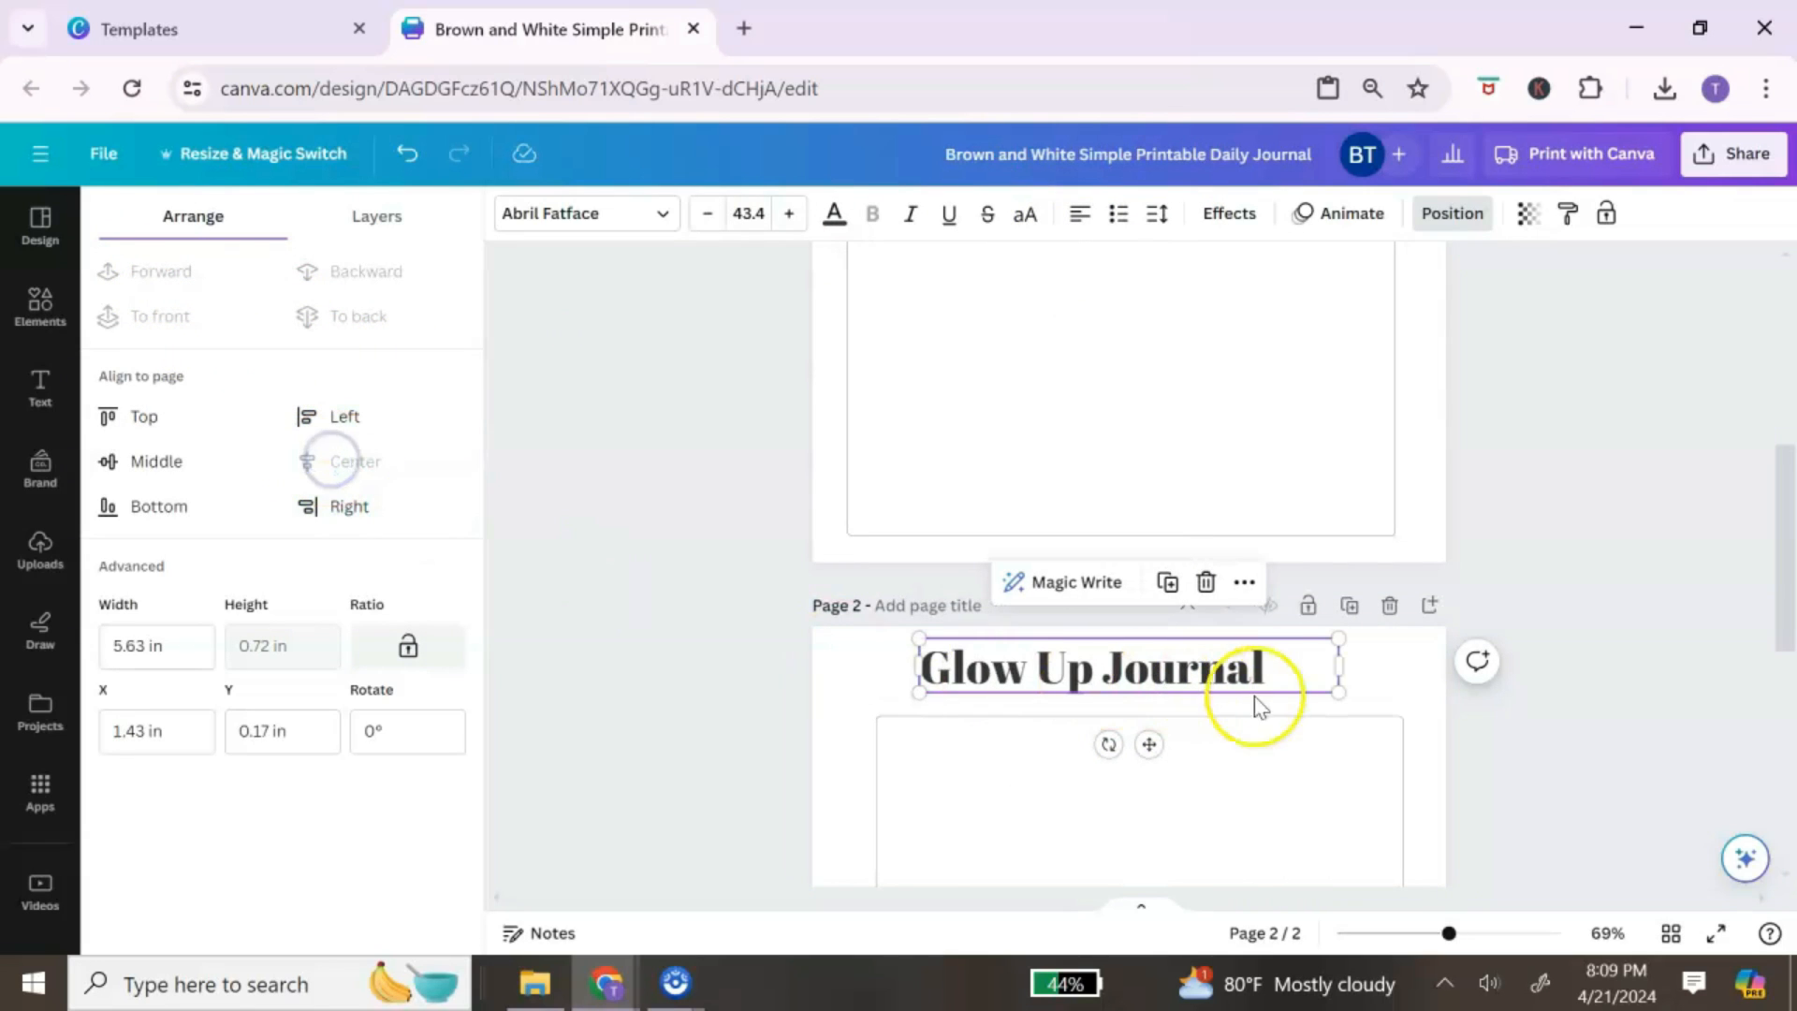
Step: Retype the pasted title as 'Reflections'
double_click(1294, 670)
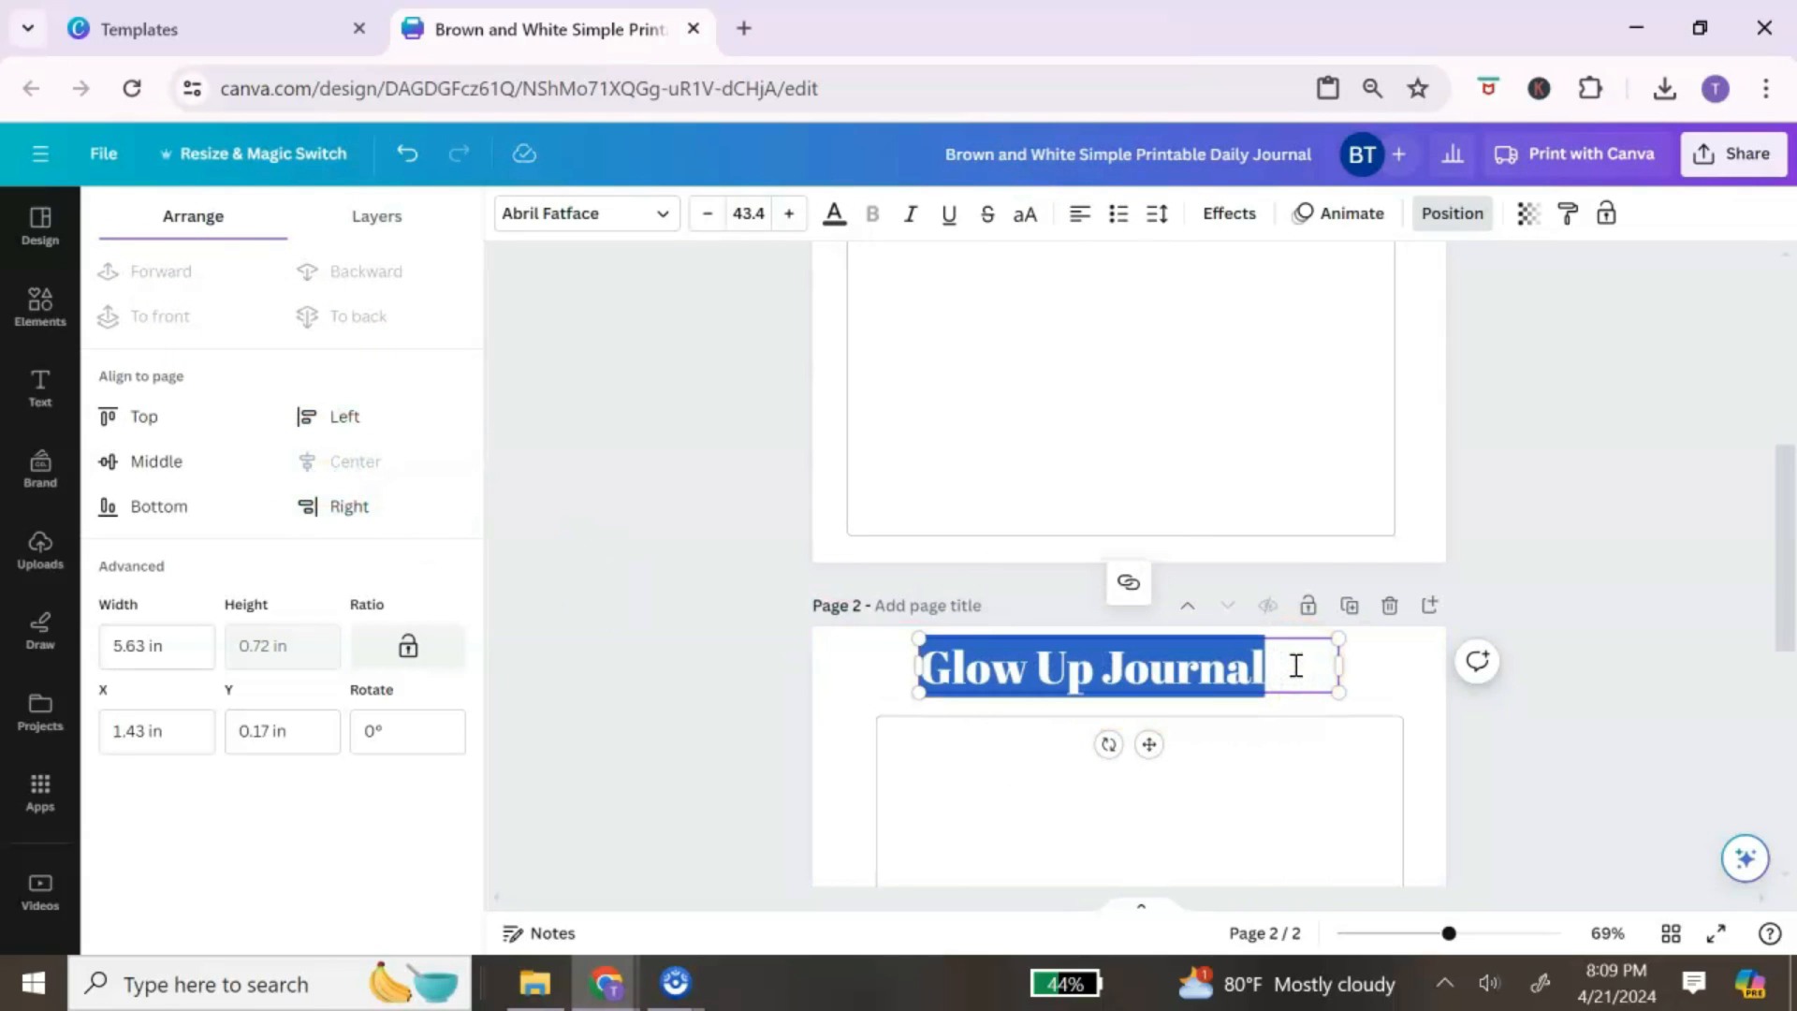
type("Reflectio")
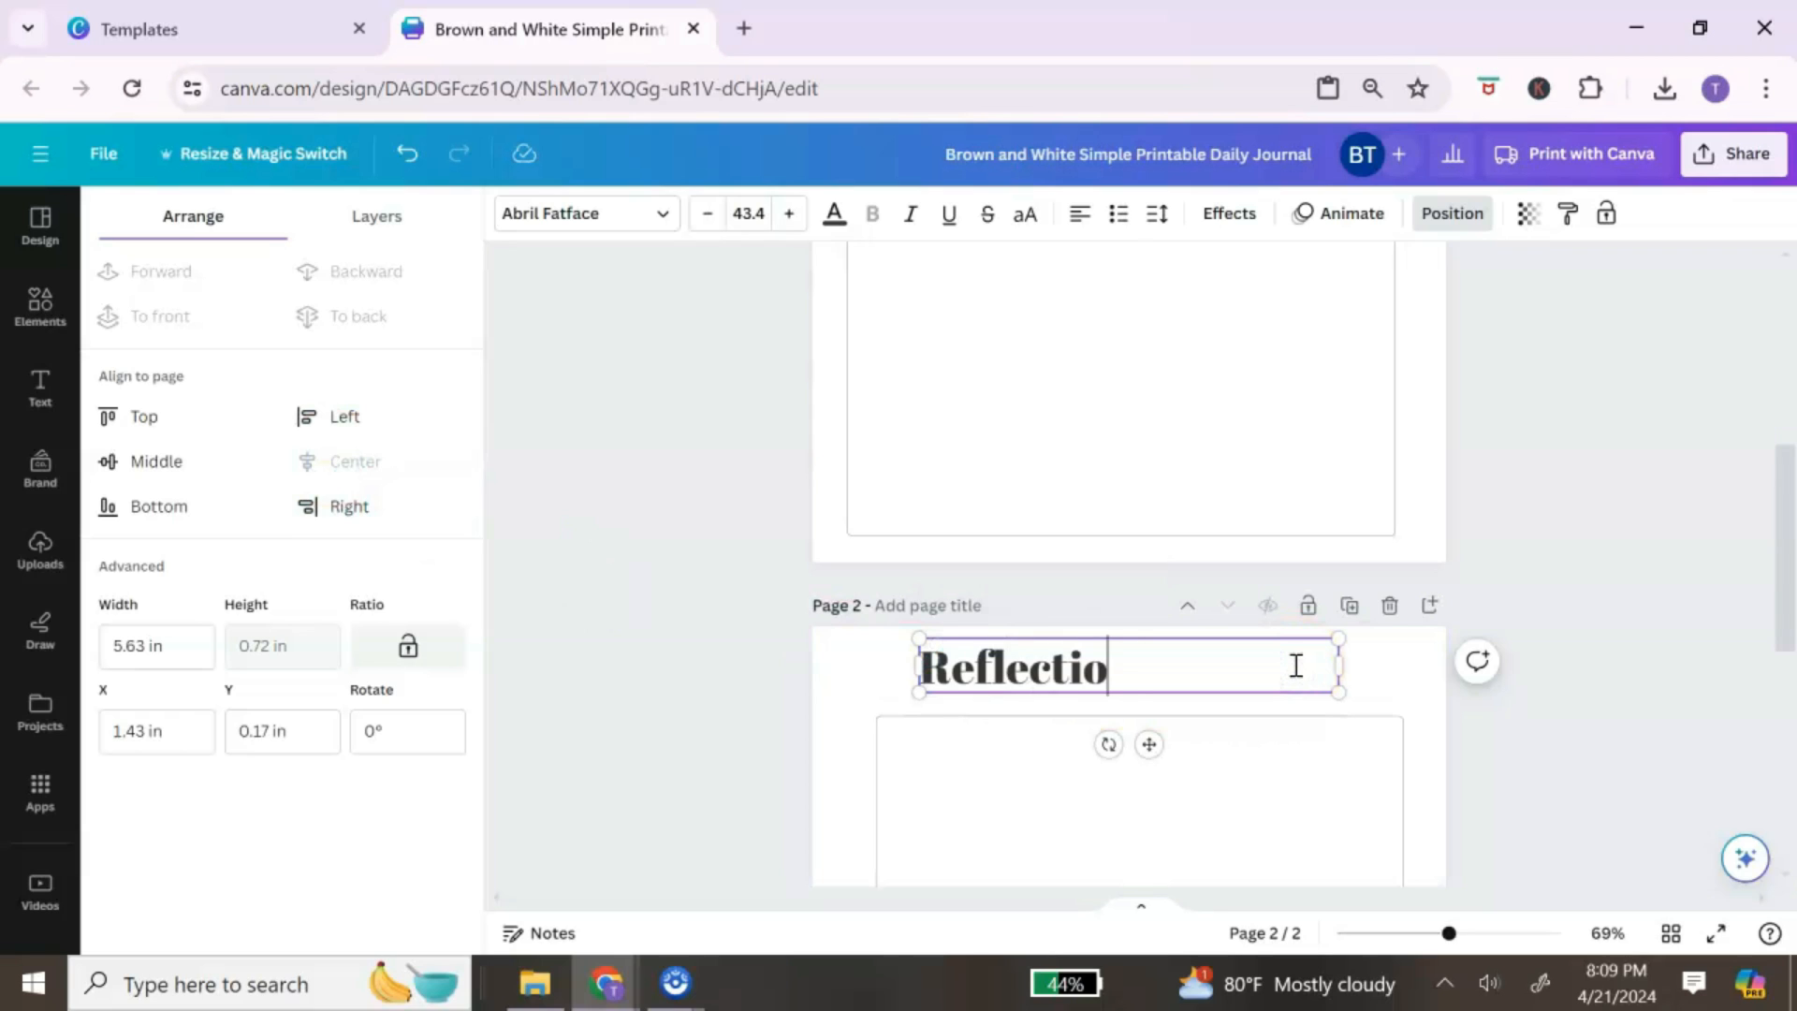
left_click(1208, 823)
left_click(997, 683)
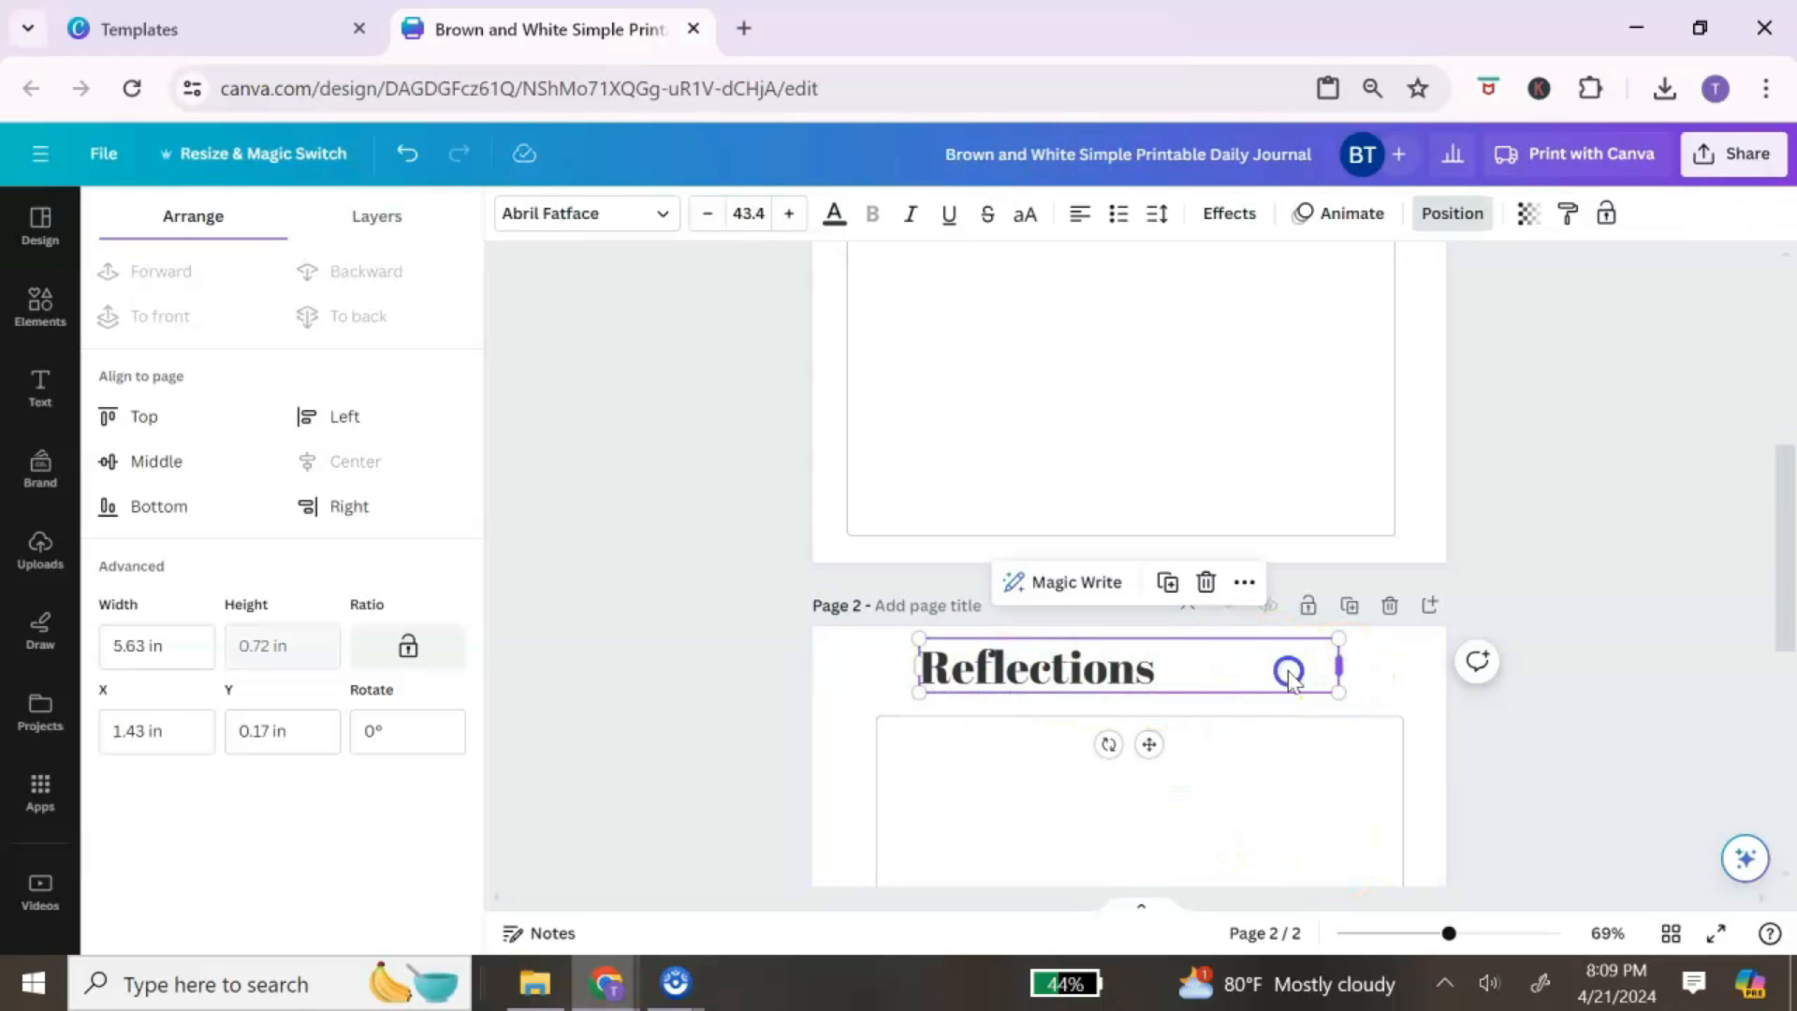
Step: Narrow the Reflections heading to about 3.33 in and align it with the box's left edge
left_click_drag(1289, 672, 1175, 671)
scroll(1207, 739, "up", 5)
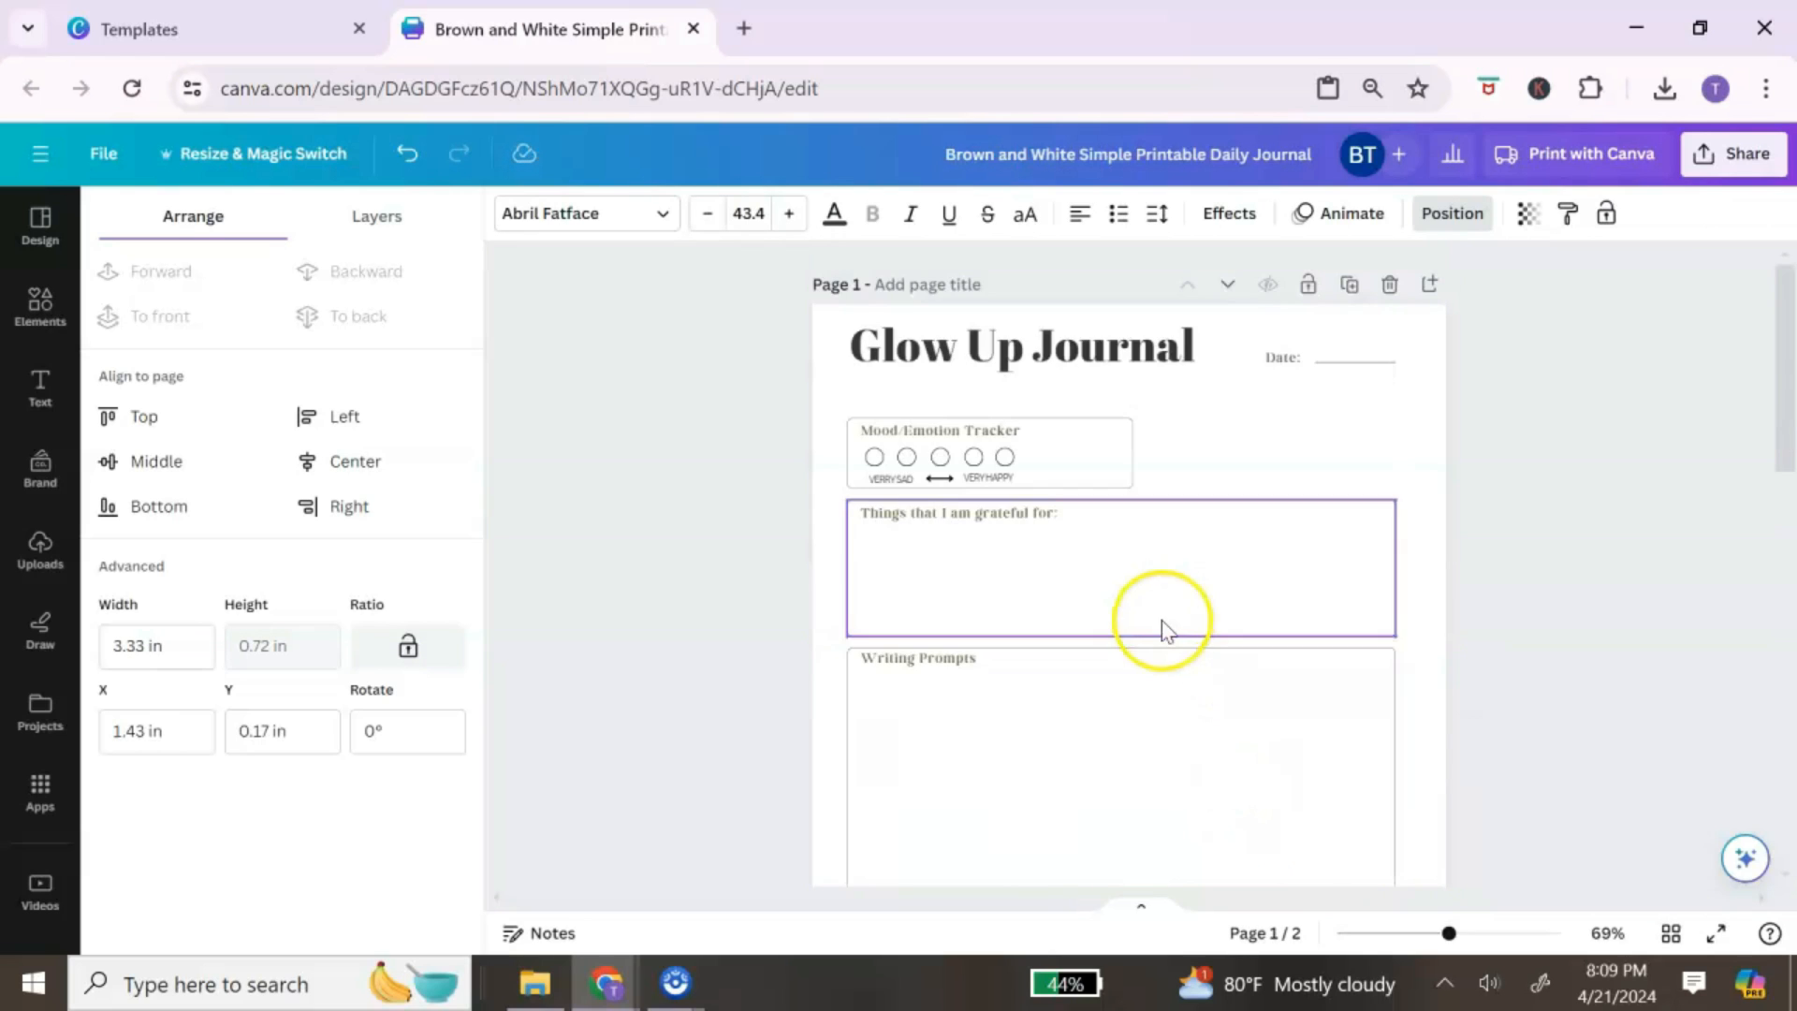
scroll(1163, 655, "down", 6)
left_click_drag(1082, 524, 1044, 535)
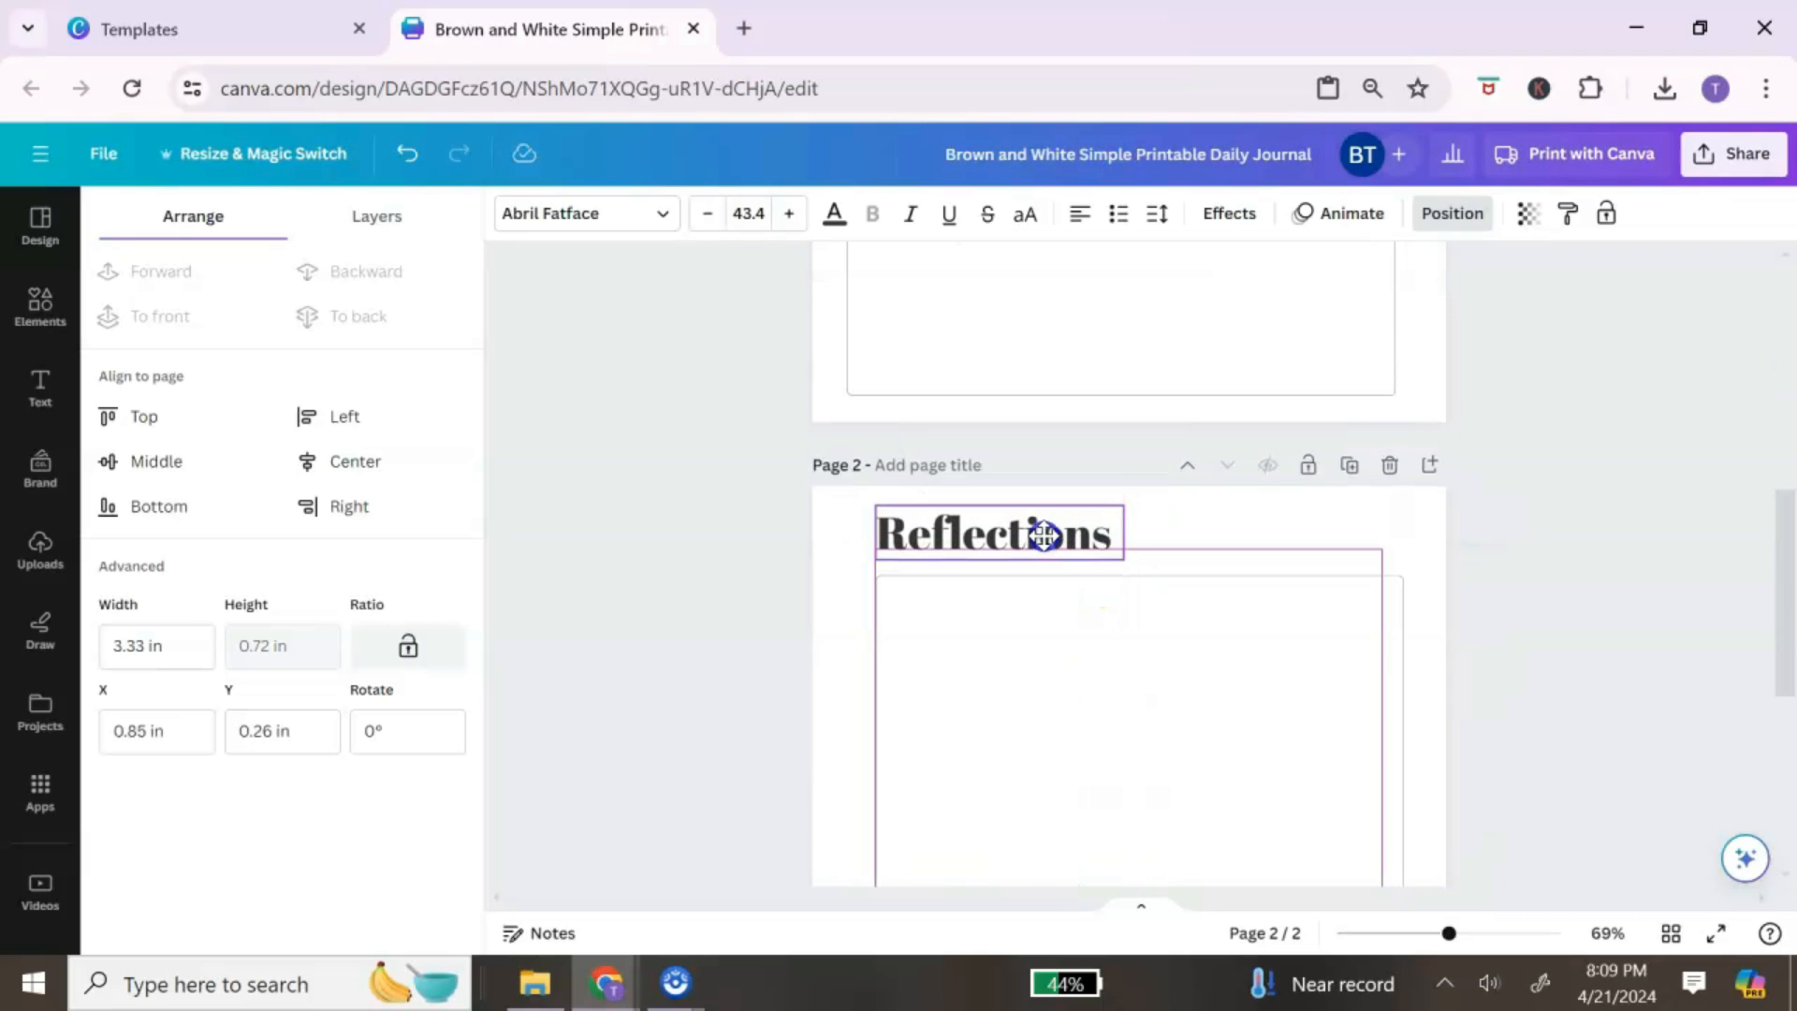
left_click(1187, 610)
scroll(1155, 682, "up", 3)
scroll(1168, 688, "down", 3)
scroll(1188, 697, "down", 5)
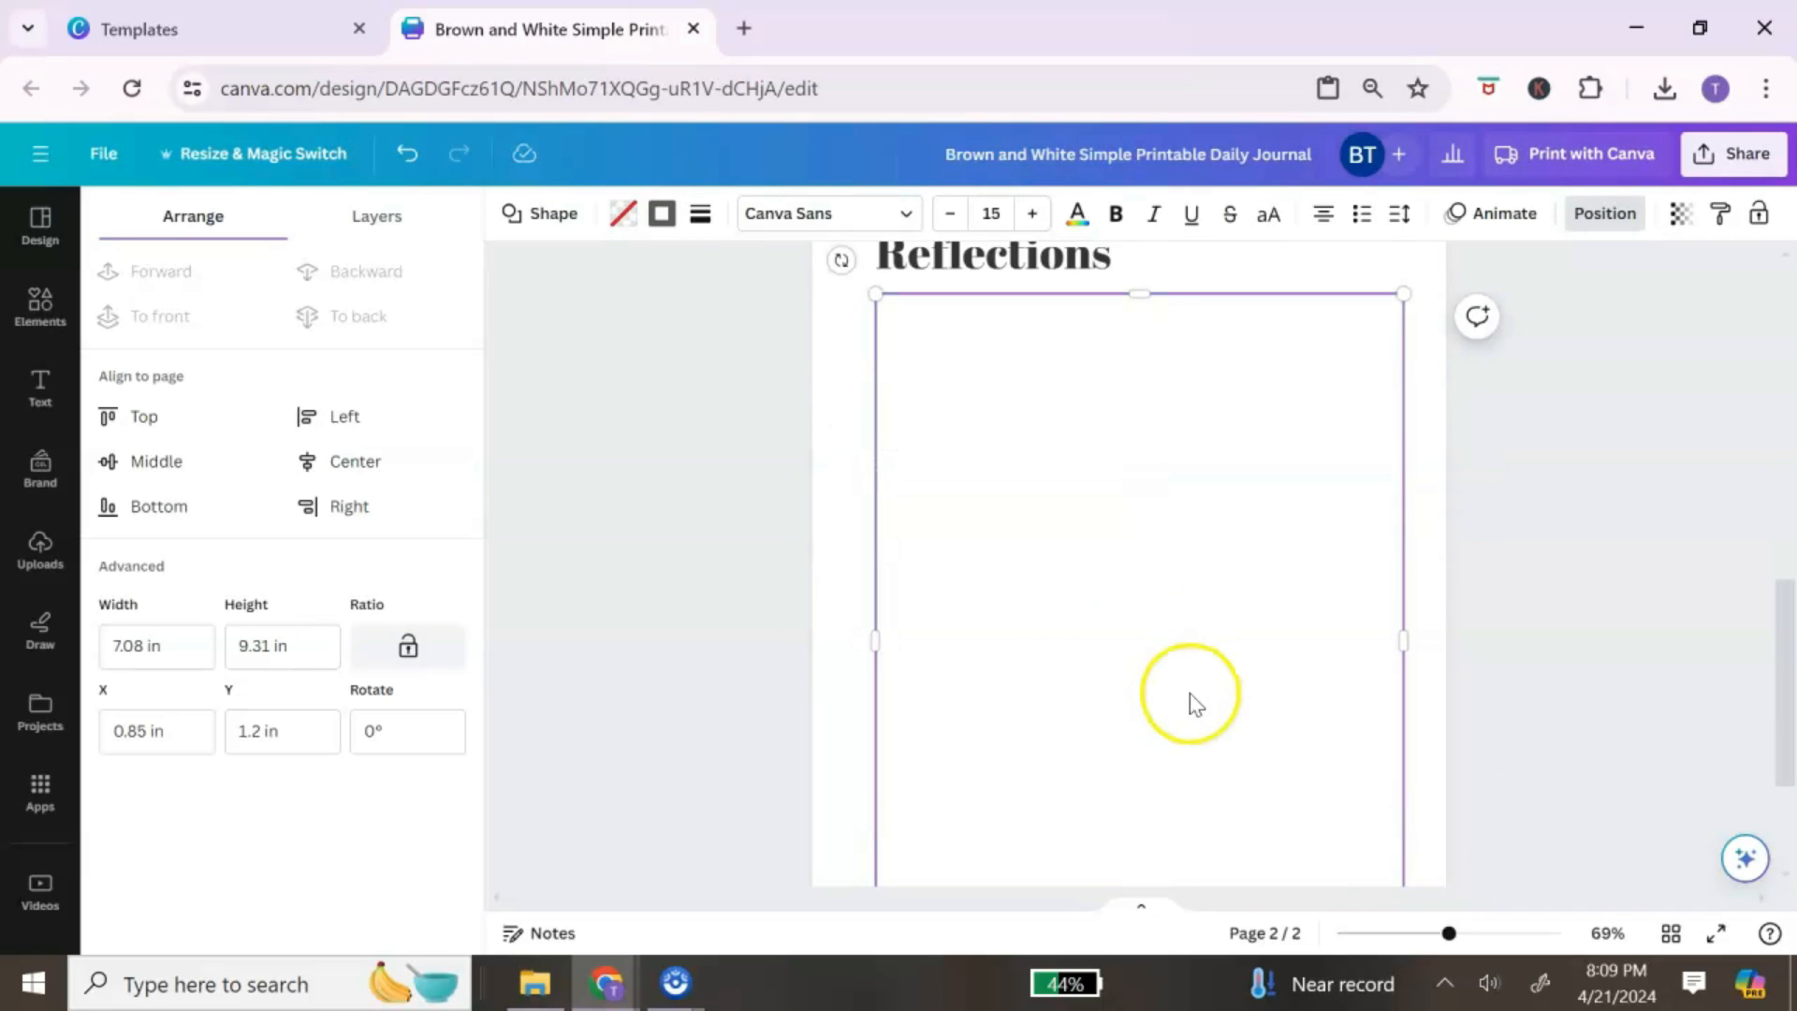
scroll(1203, 706, "up", 6)
scroll(1218, 708, "up", 7)
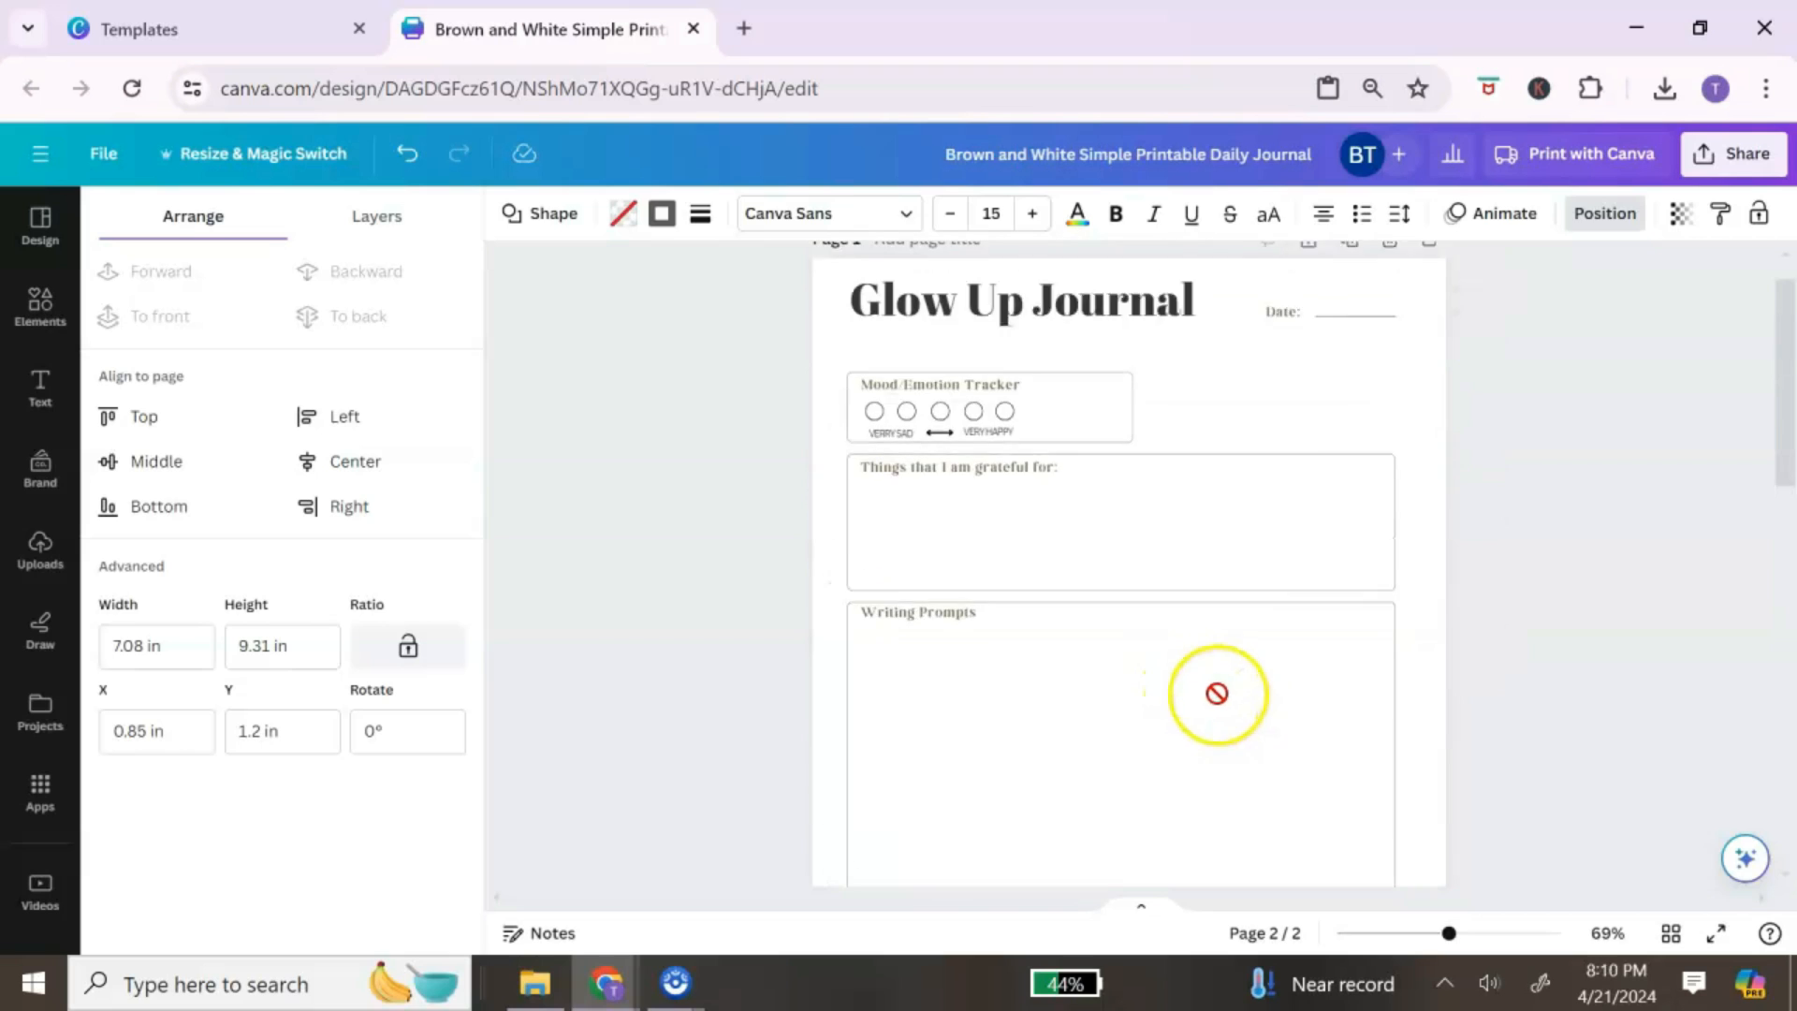
left_click(1413, 456)
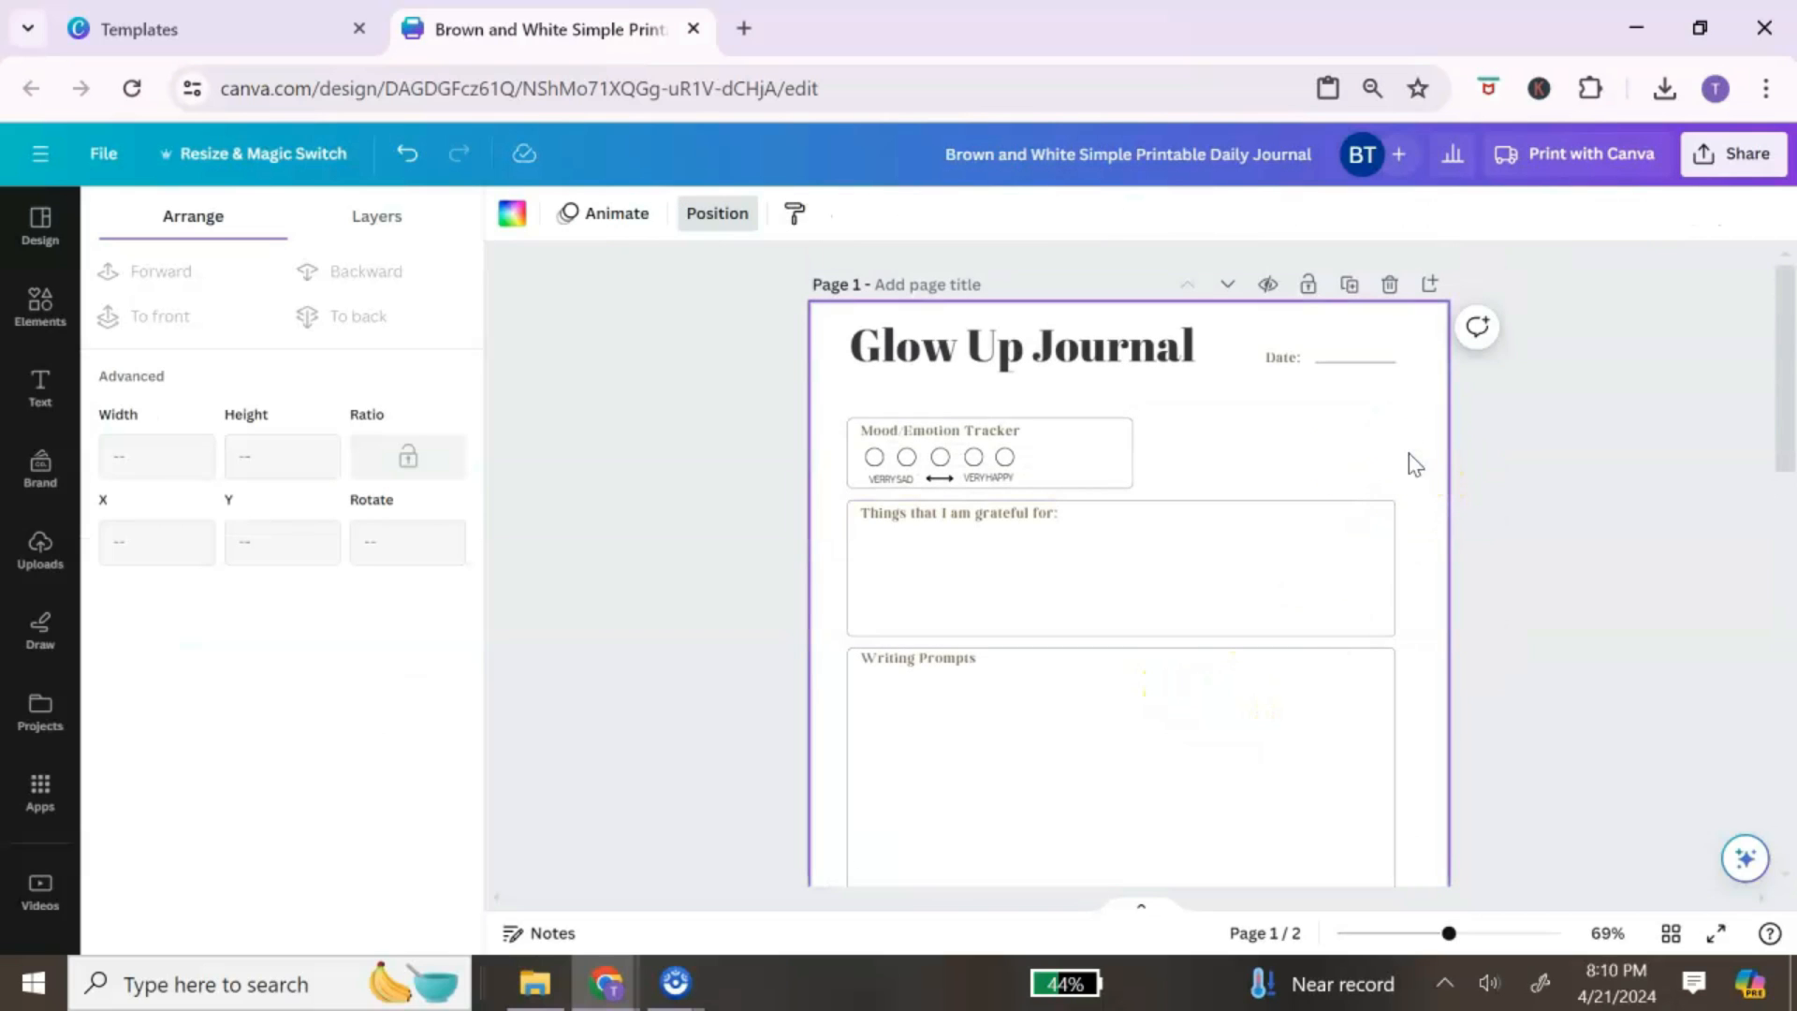
Step: Find the Bulk create app in Apps by searching 'bu' and open it
left_click(626, 571)
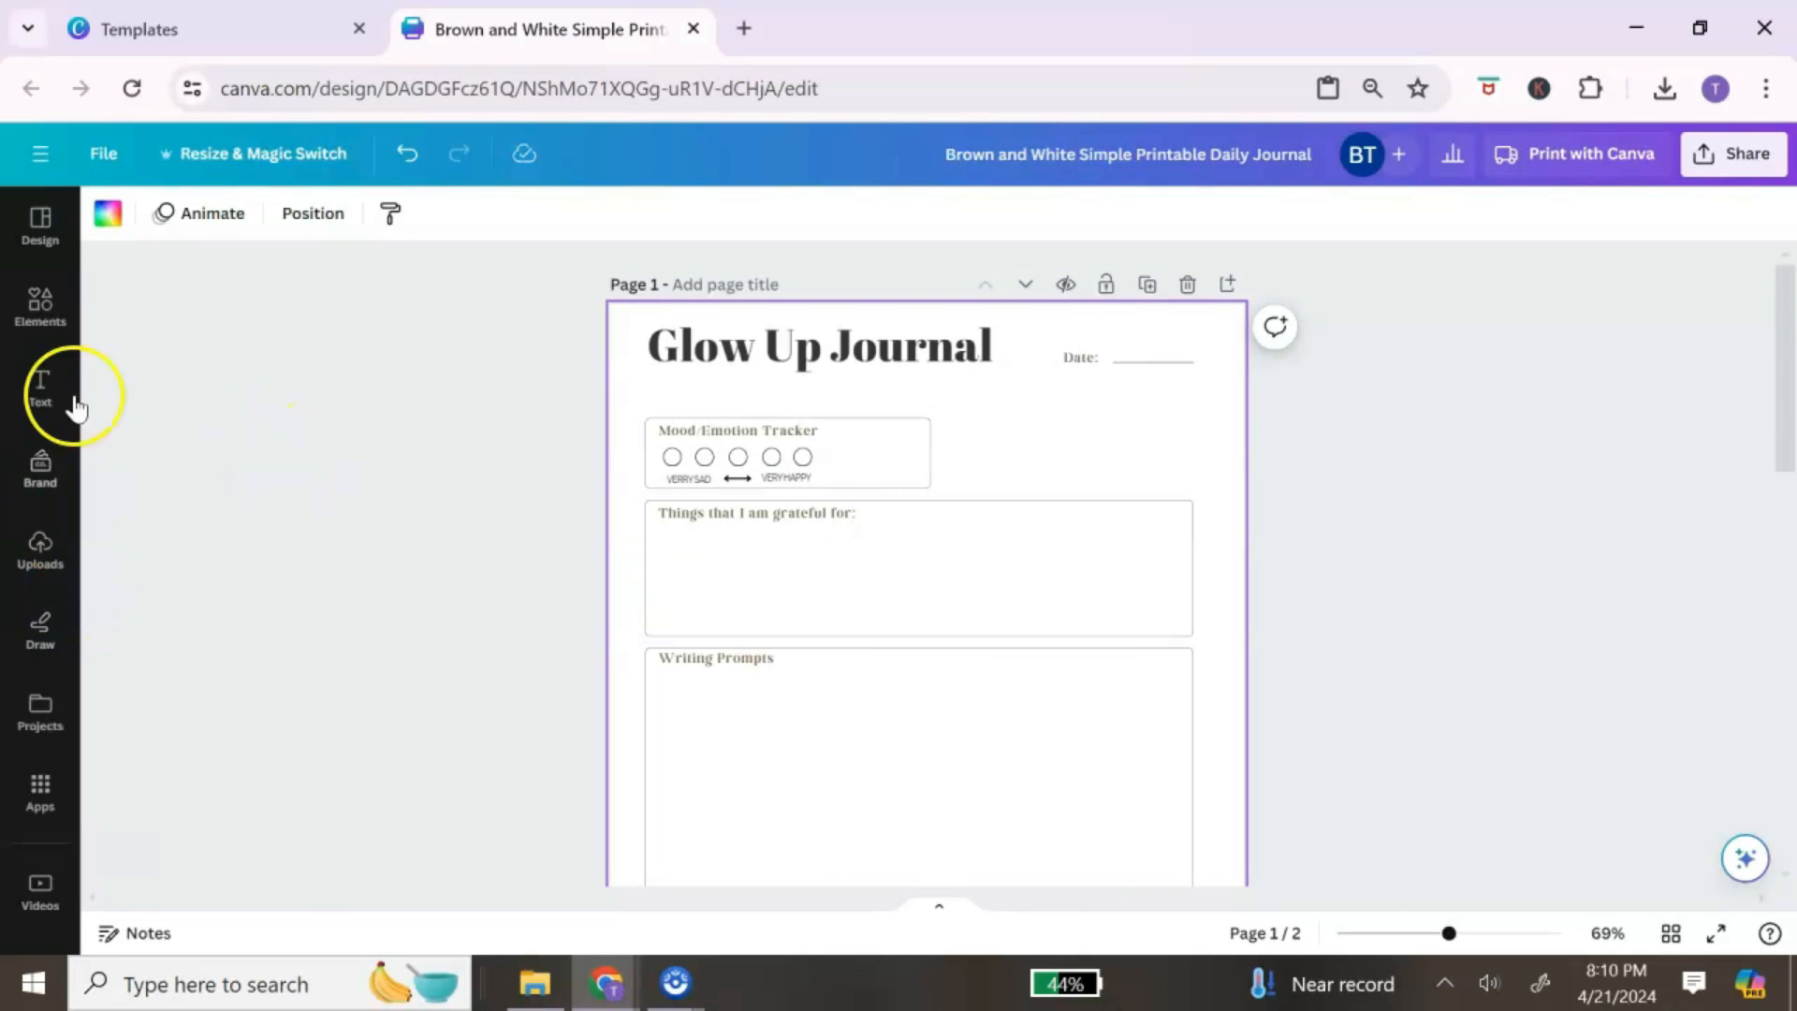
scroll(40, 277, "down", 5)
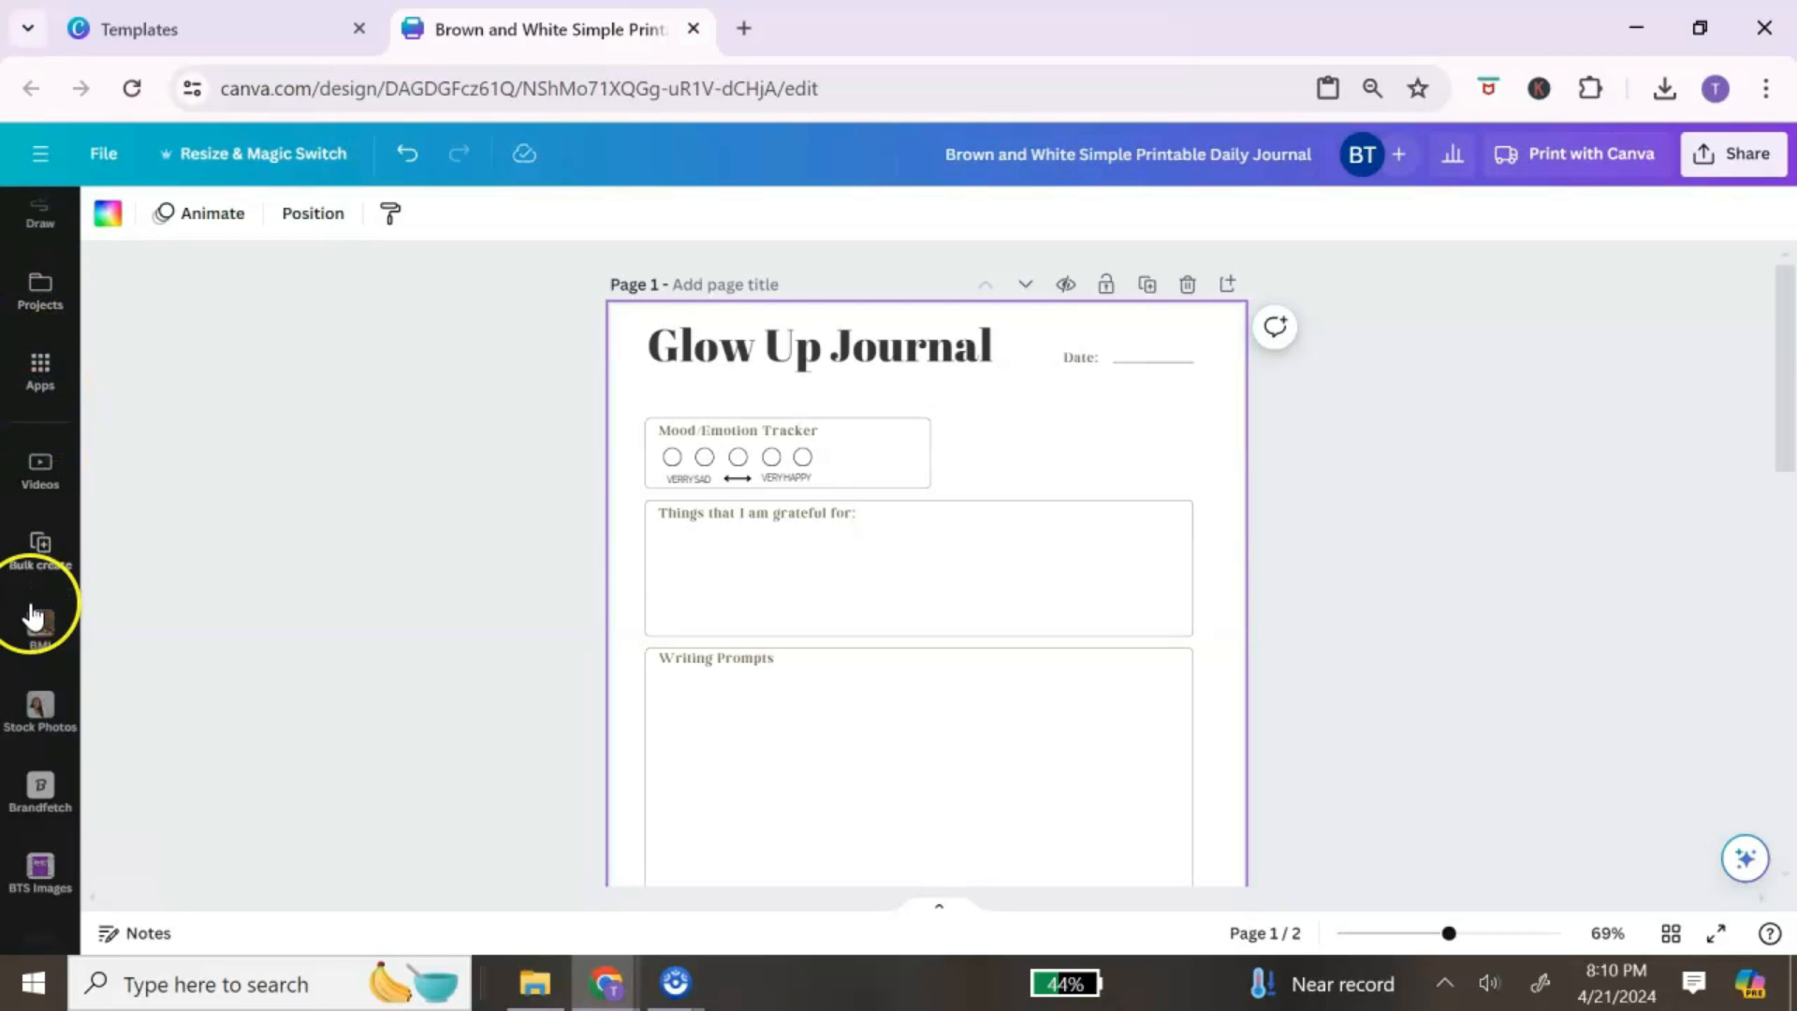
scroll(54, 548, "up", 2)
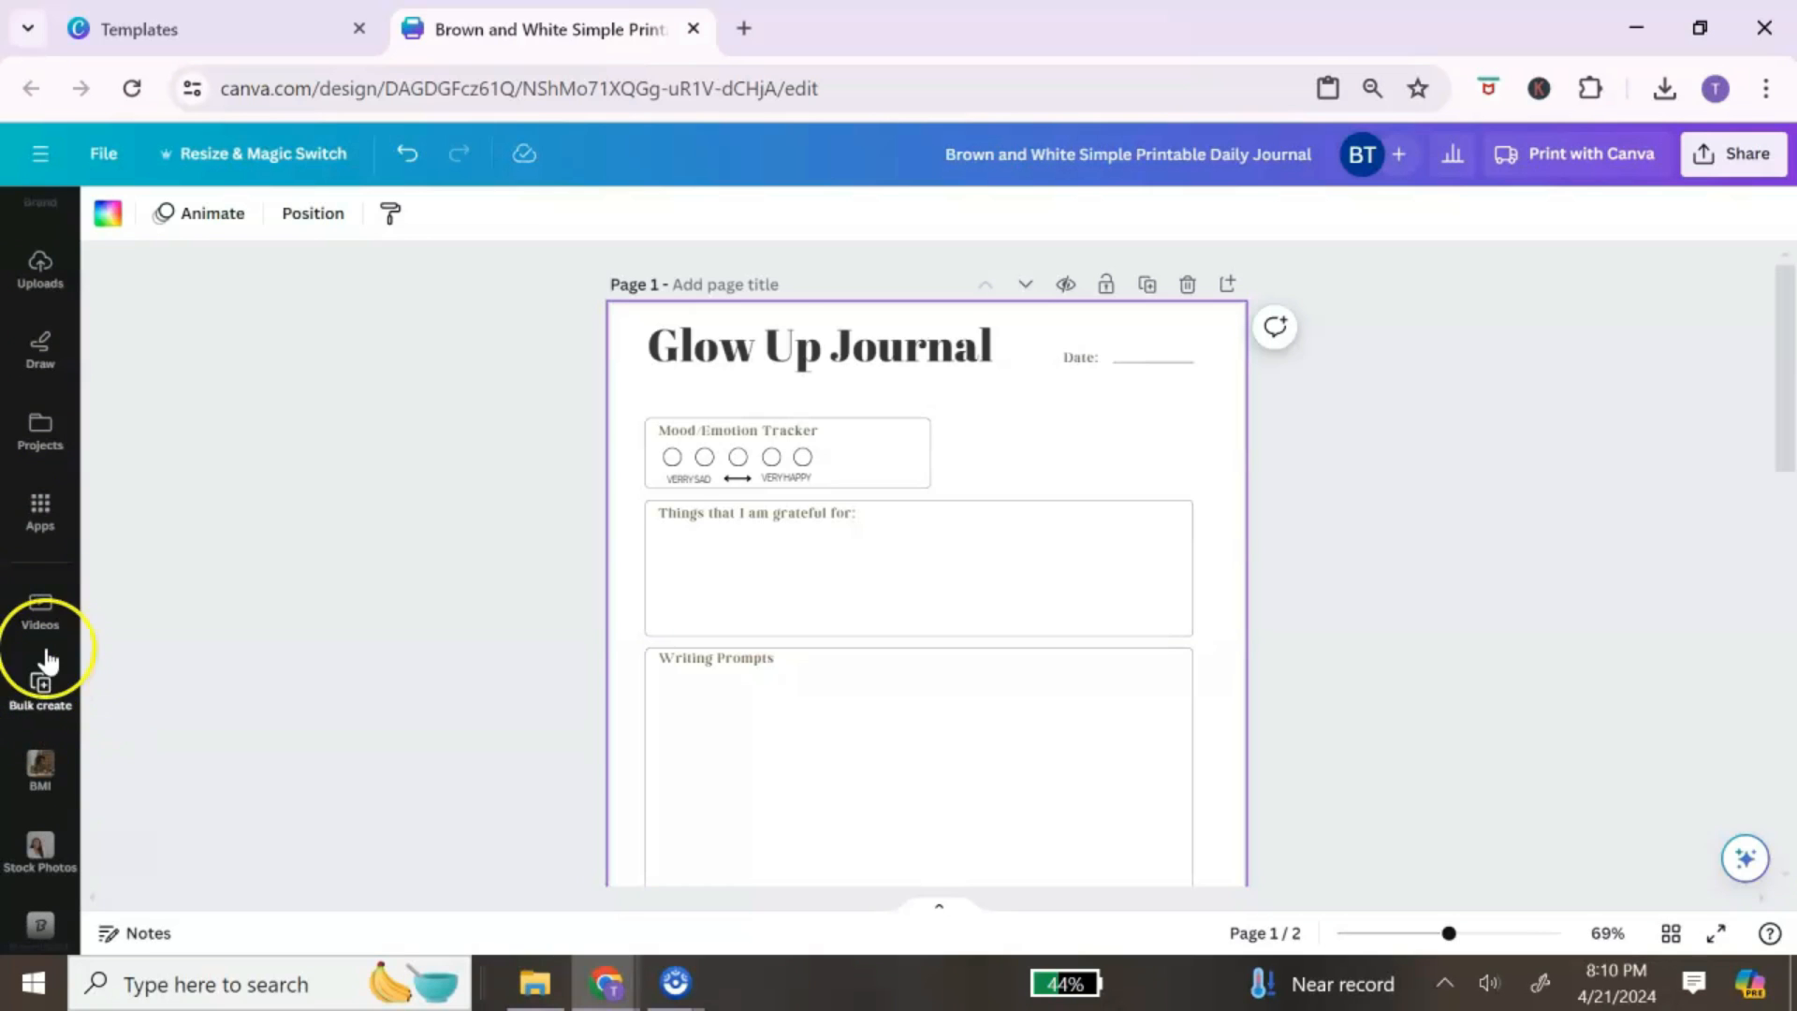
left_click(40, 510)
left_click(245, 226)
type("bulk create")
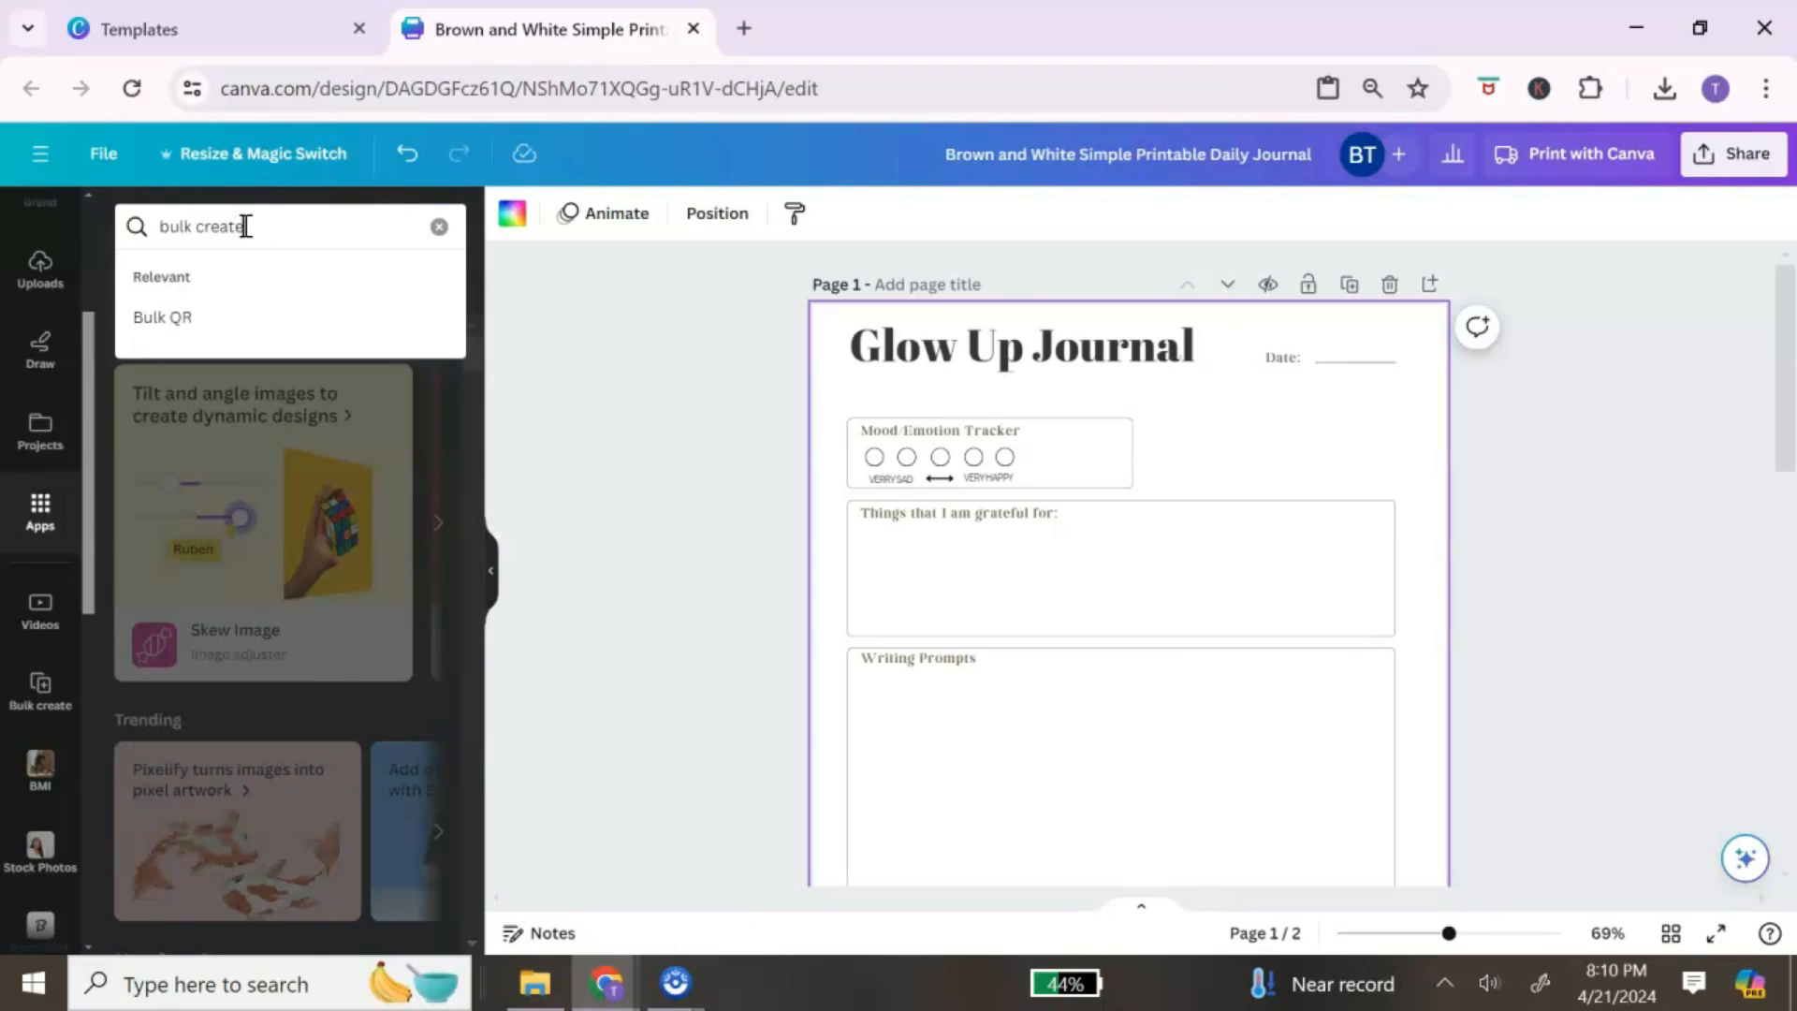
key("Return")
left_click(138, 332)
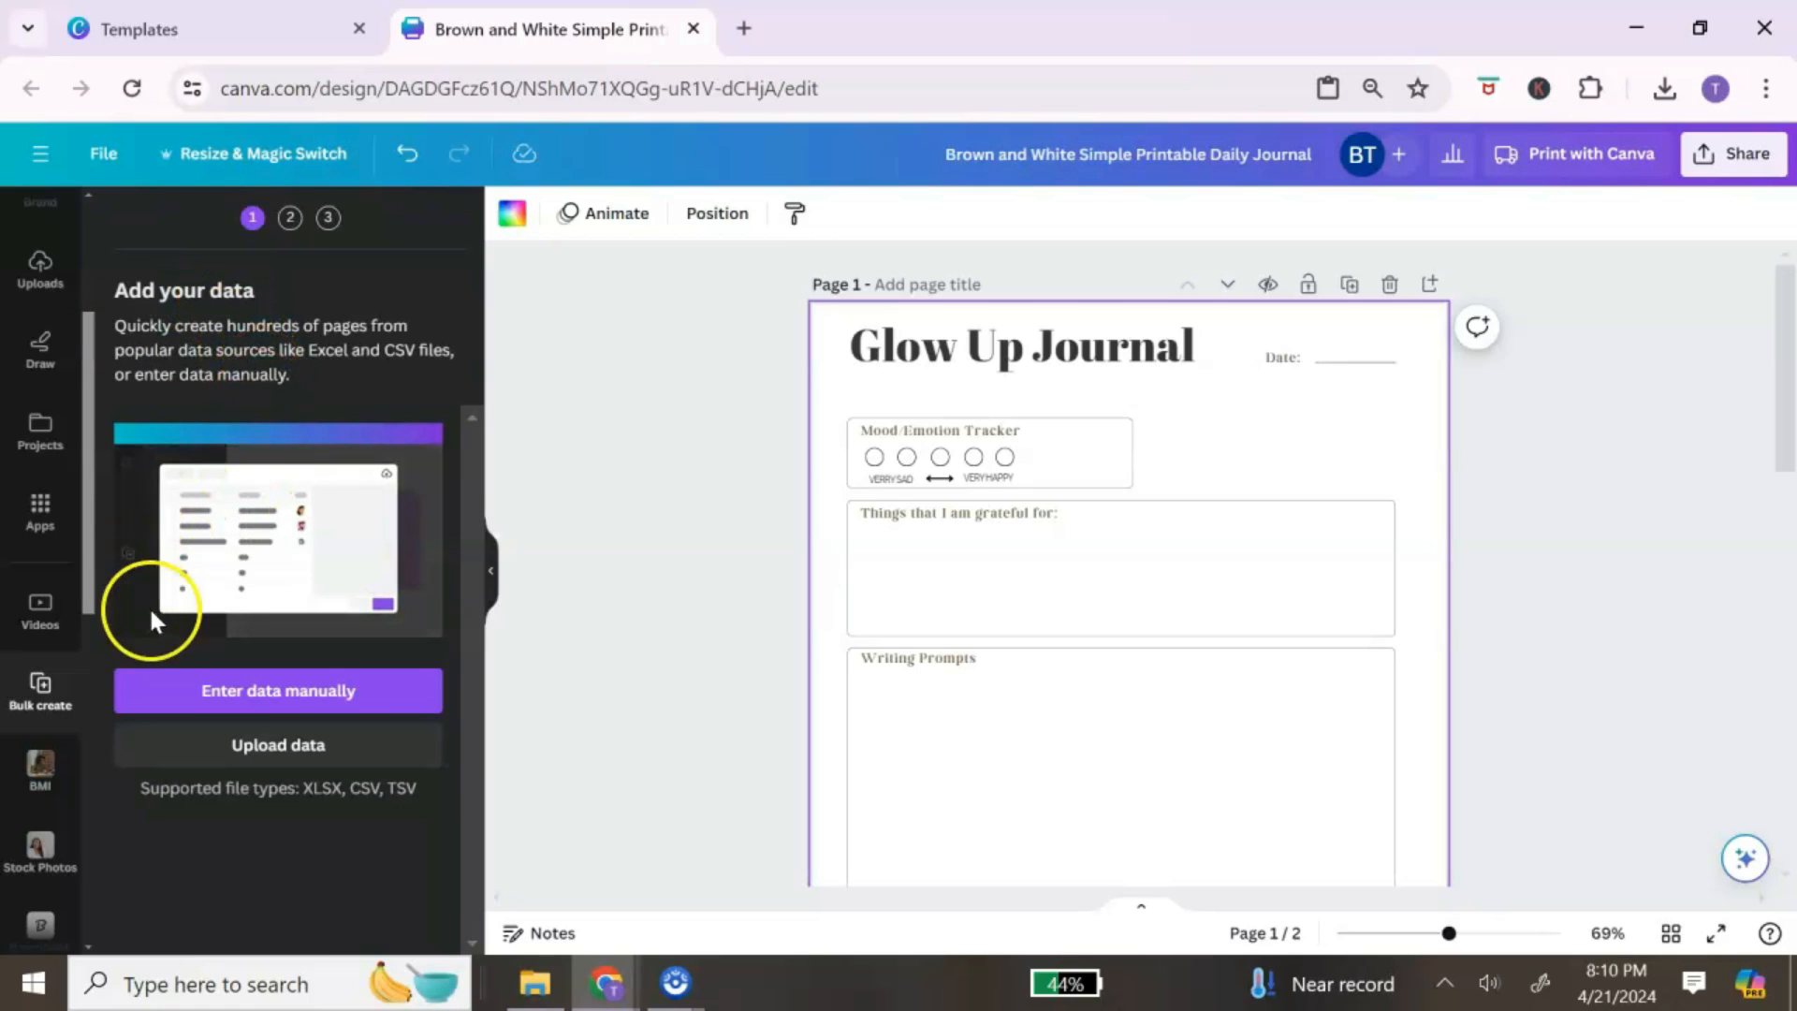
Step: Upload the Journal Prompts - Sheet1 data file into Bulk create
left_click(324, 747)
left_click(443, 265)
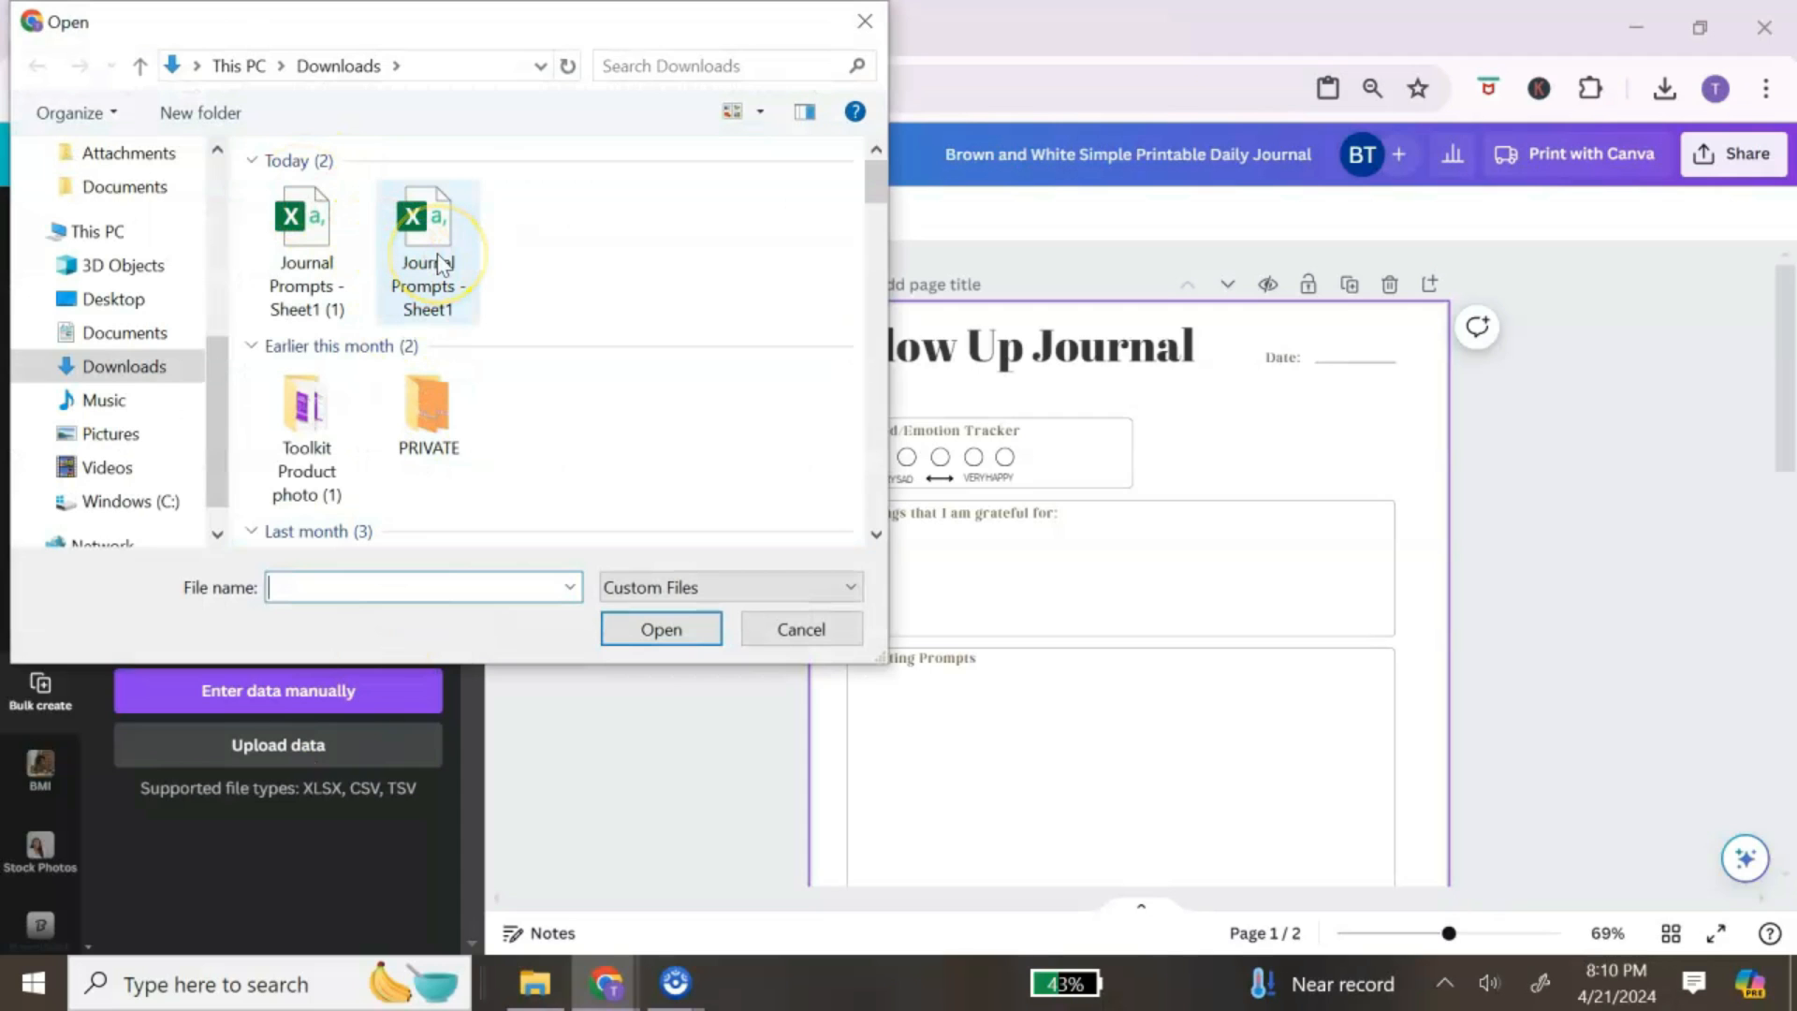
left_click(430, 232)
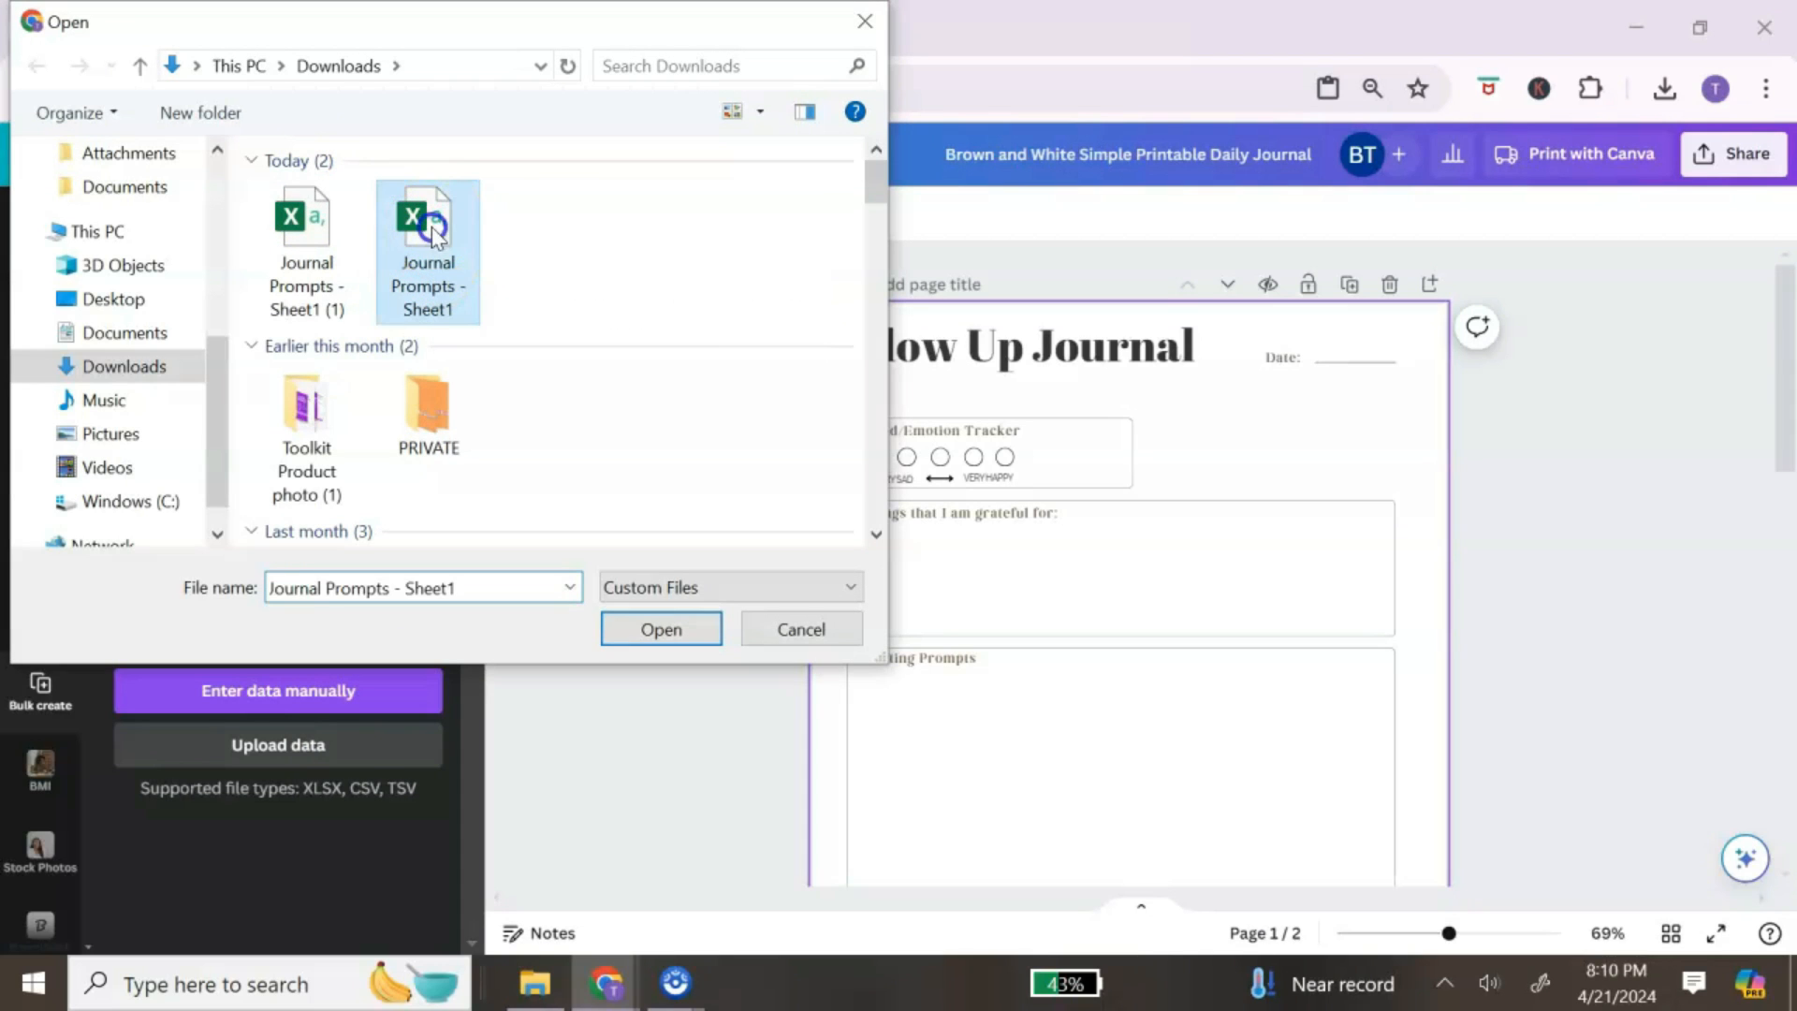
left_click(644, 630)
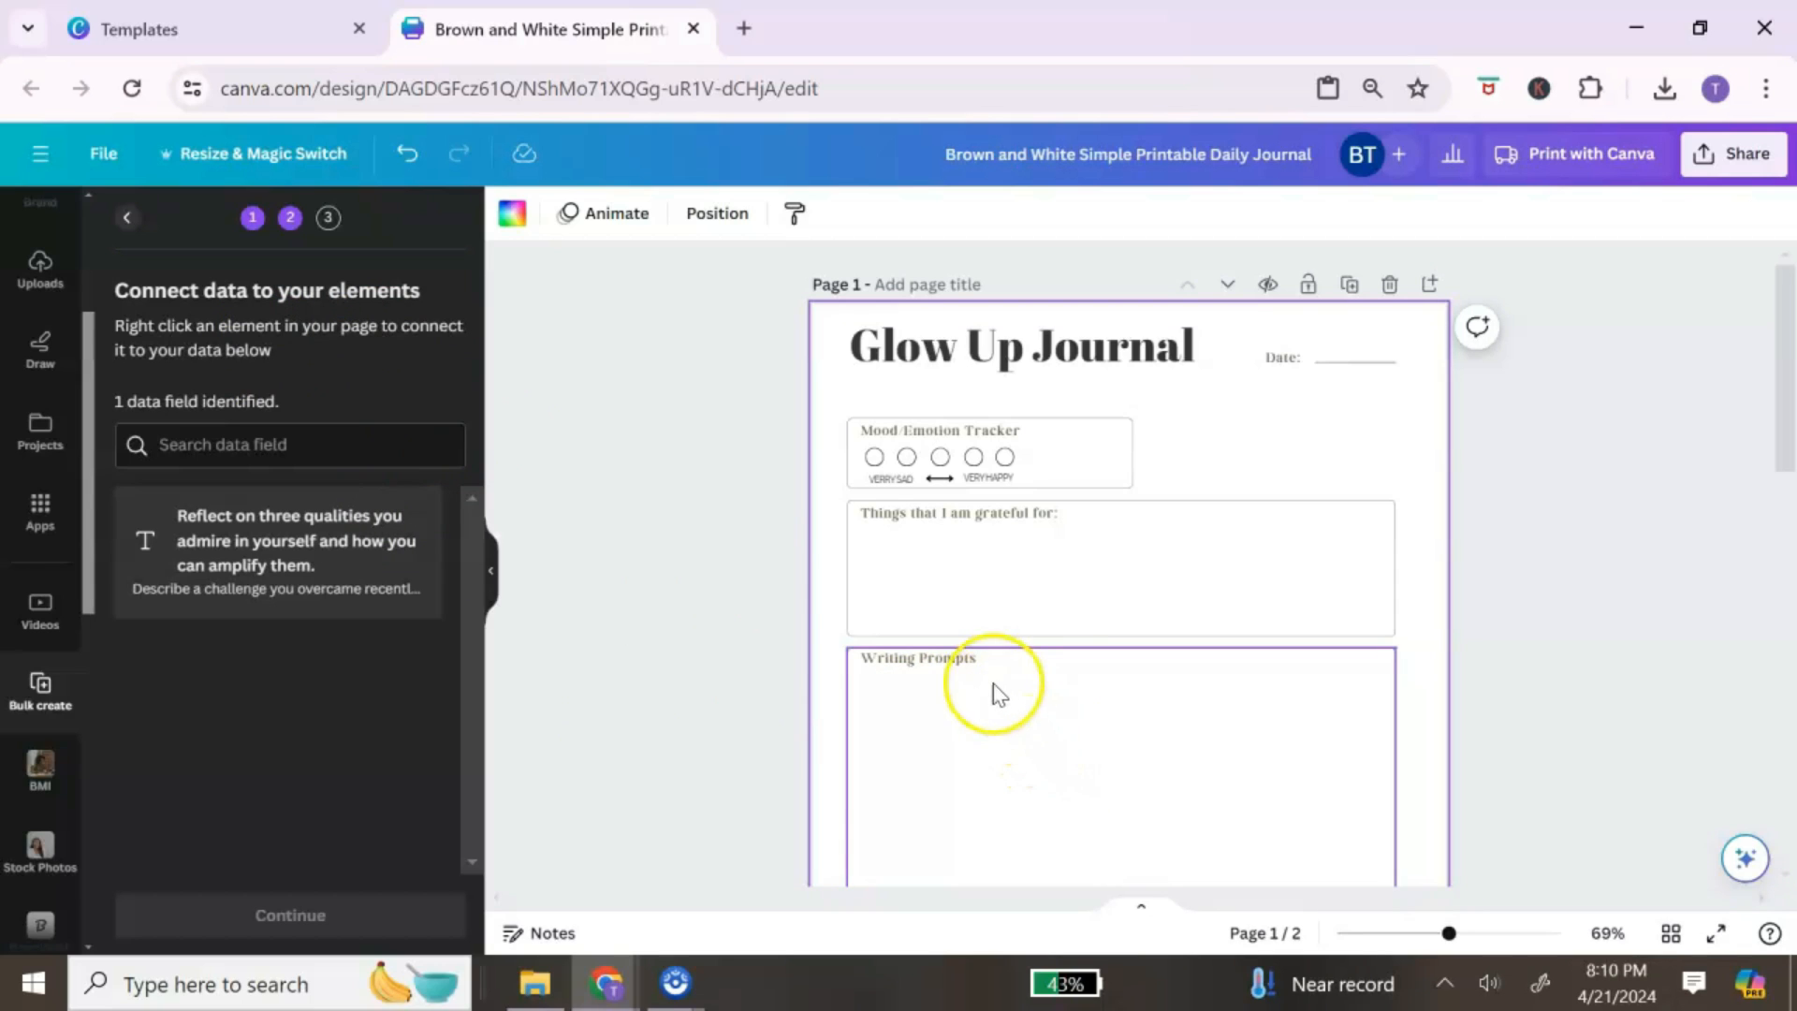
Step: Connect the Writing Prompts heading to the prompts data field and generate 29 designs
left_click(966, 670)
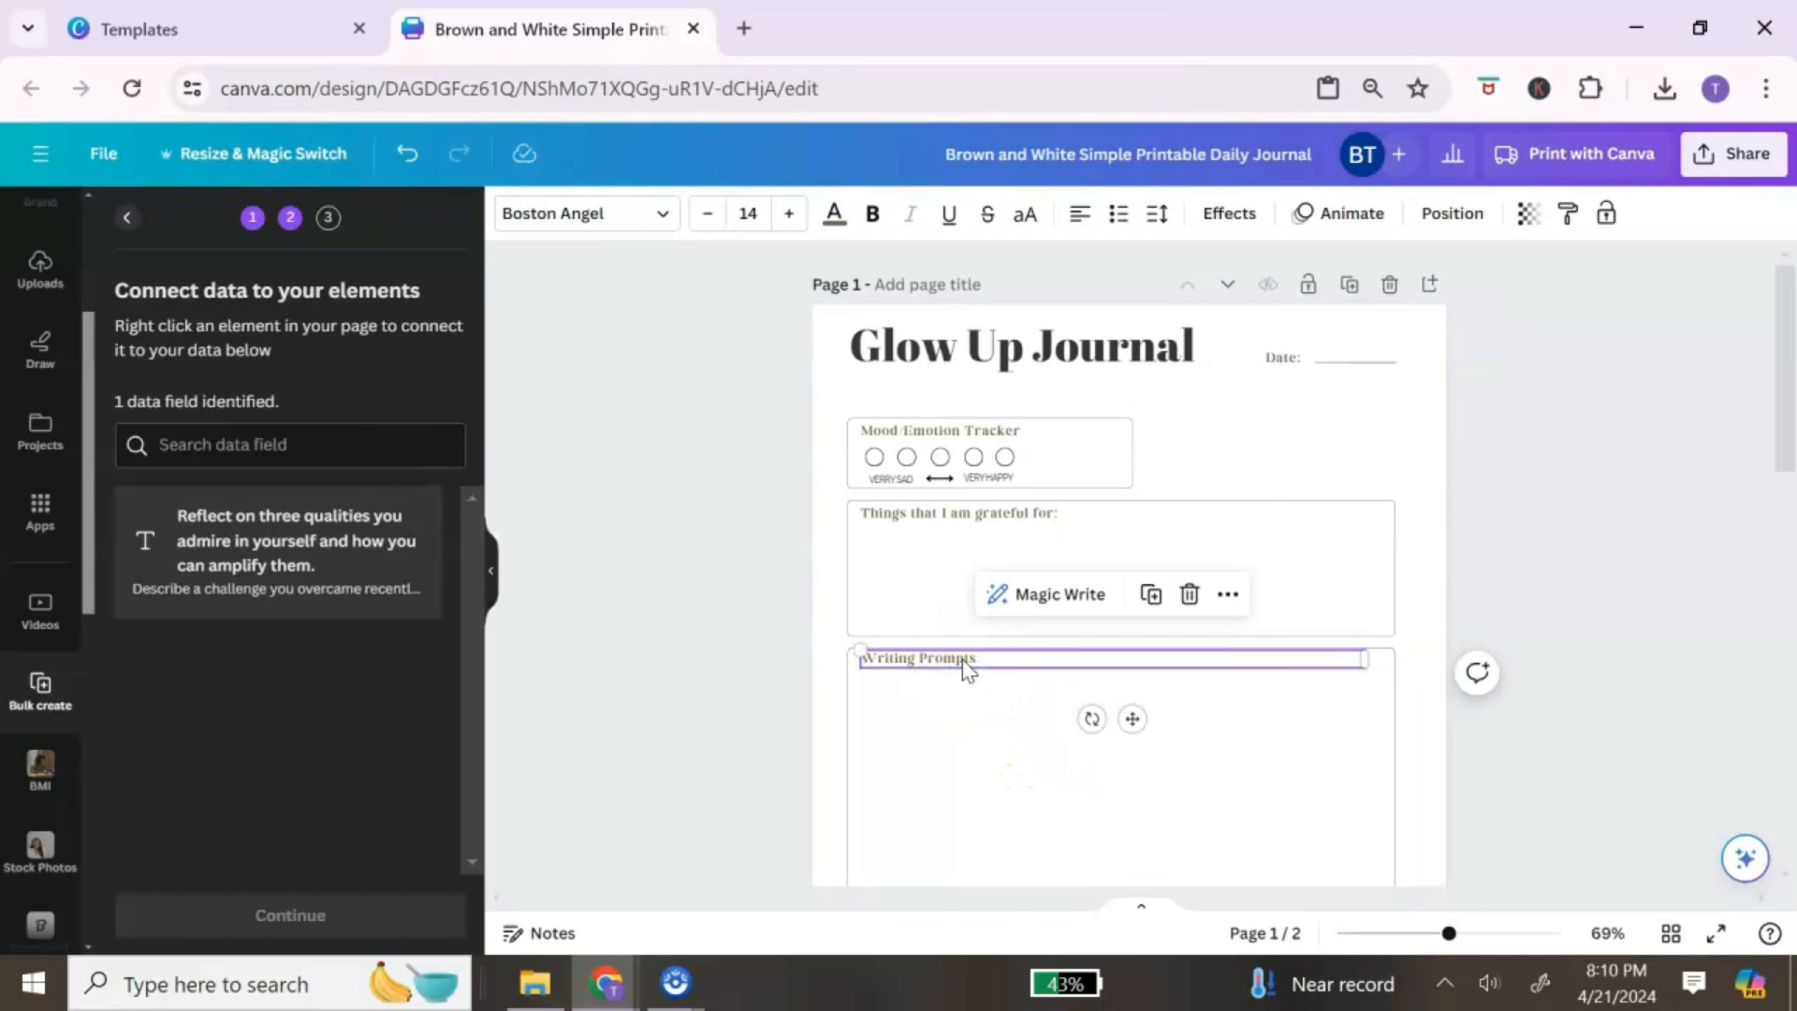
right_click(964, 666)
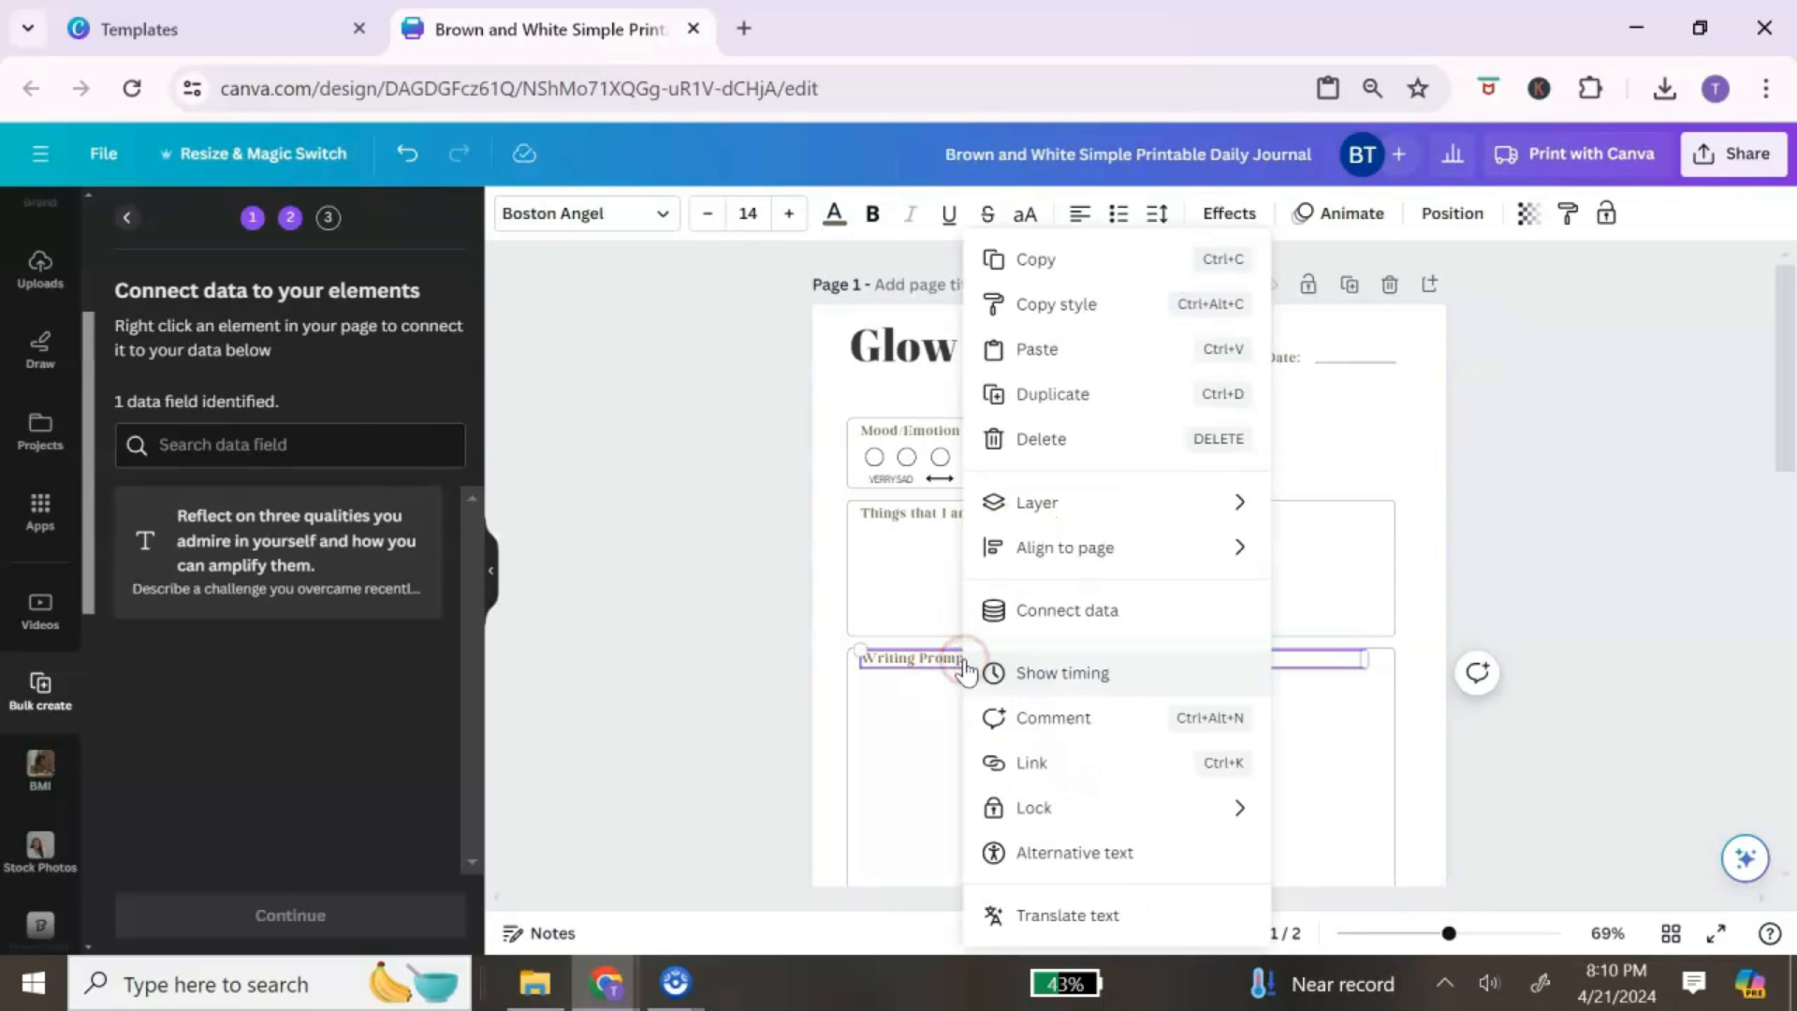
left_click(1076, 611)
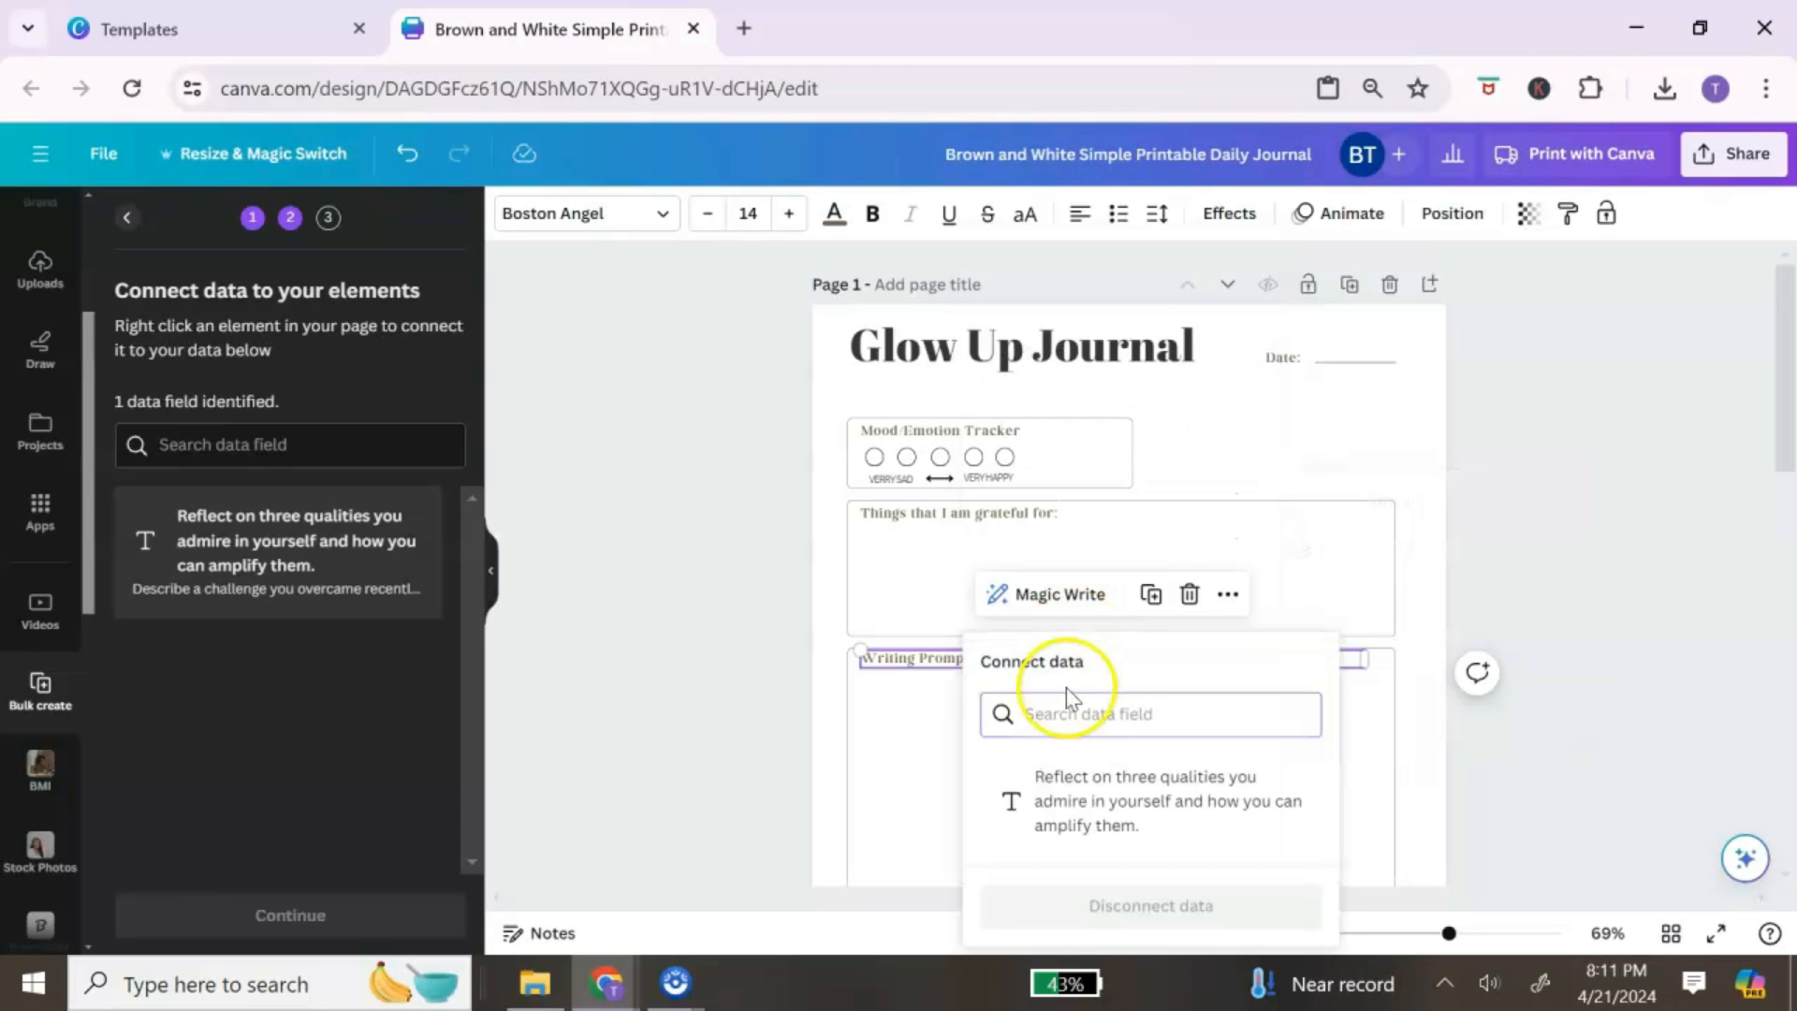
left_click(1073, 792)
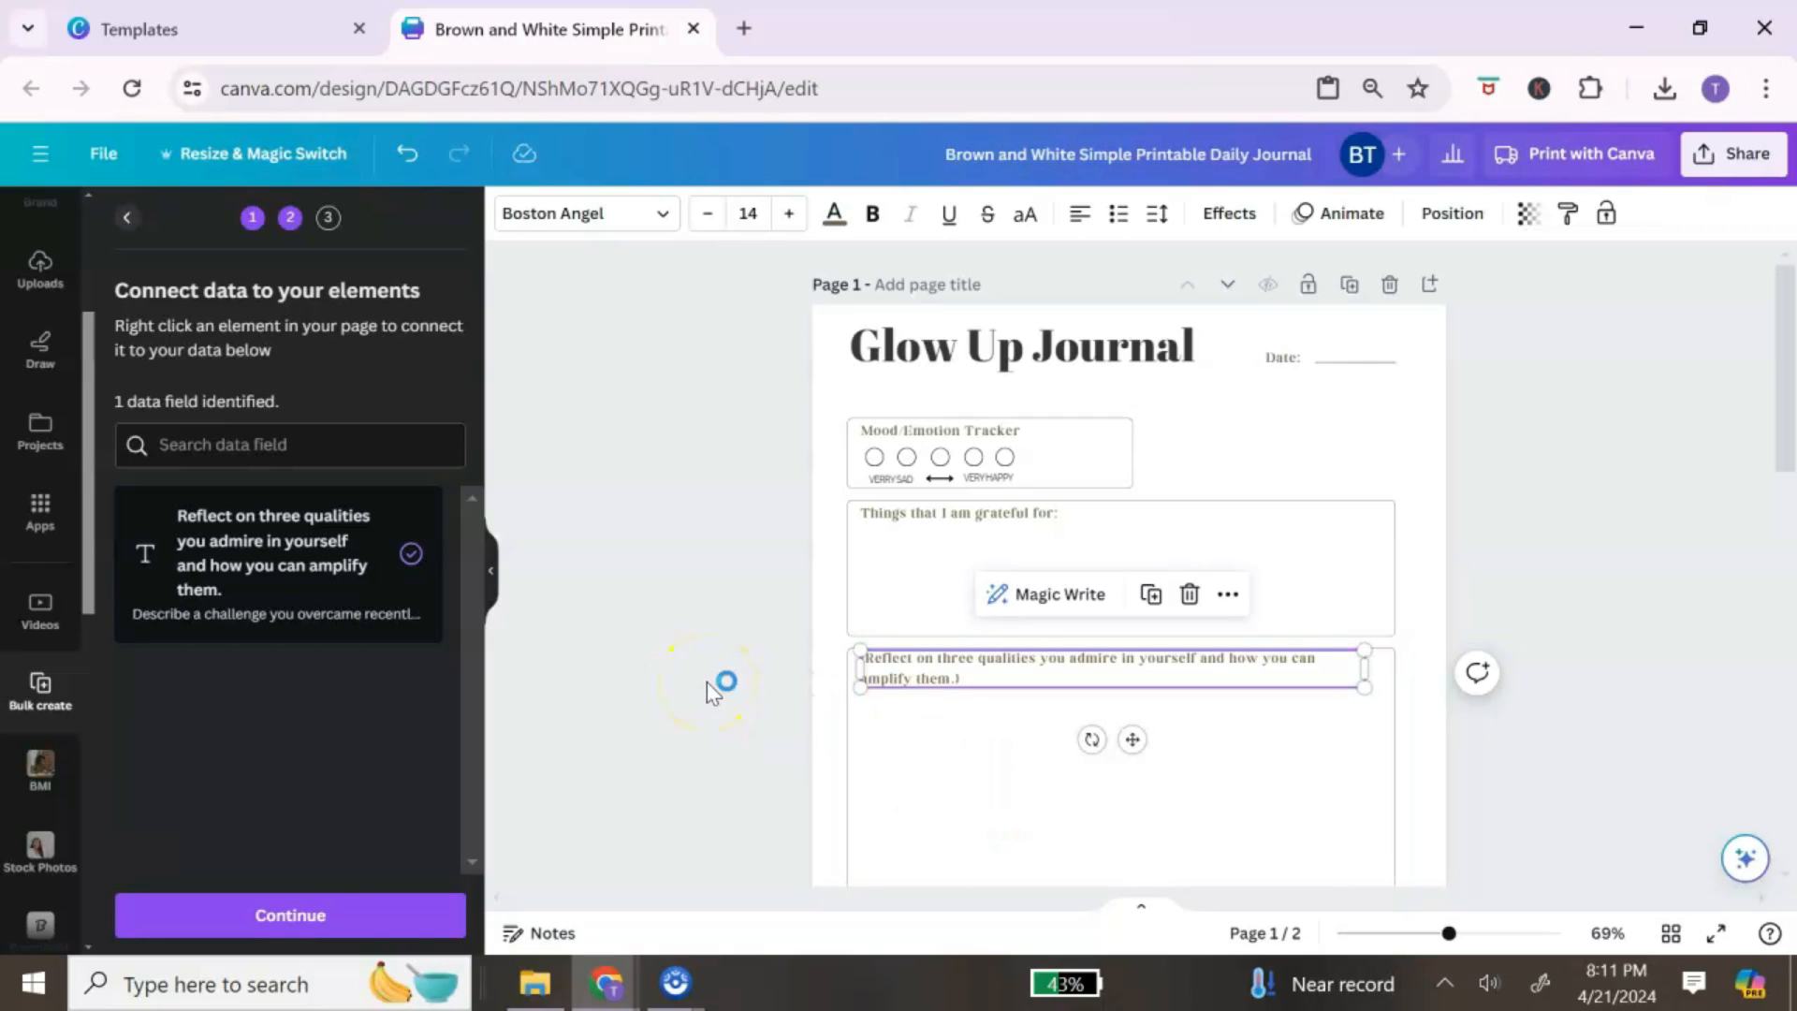
left_click(356, 929)
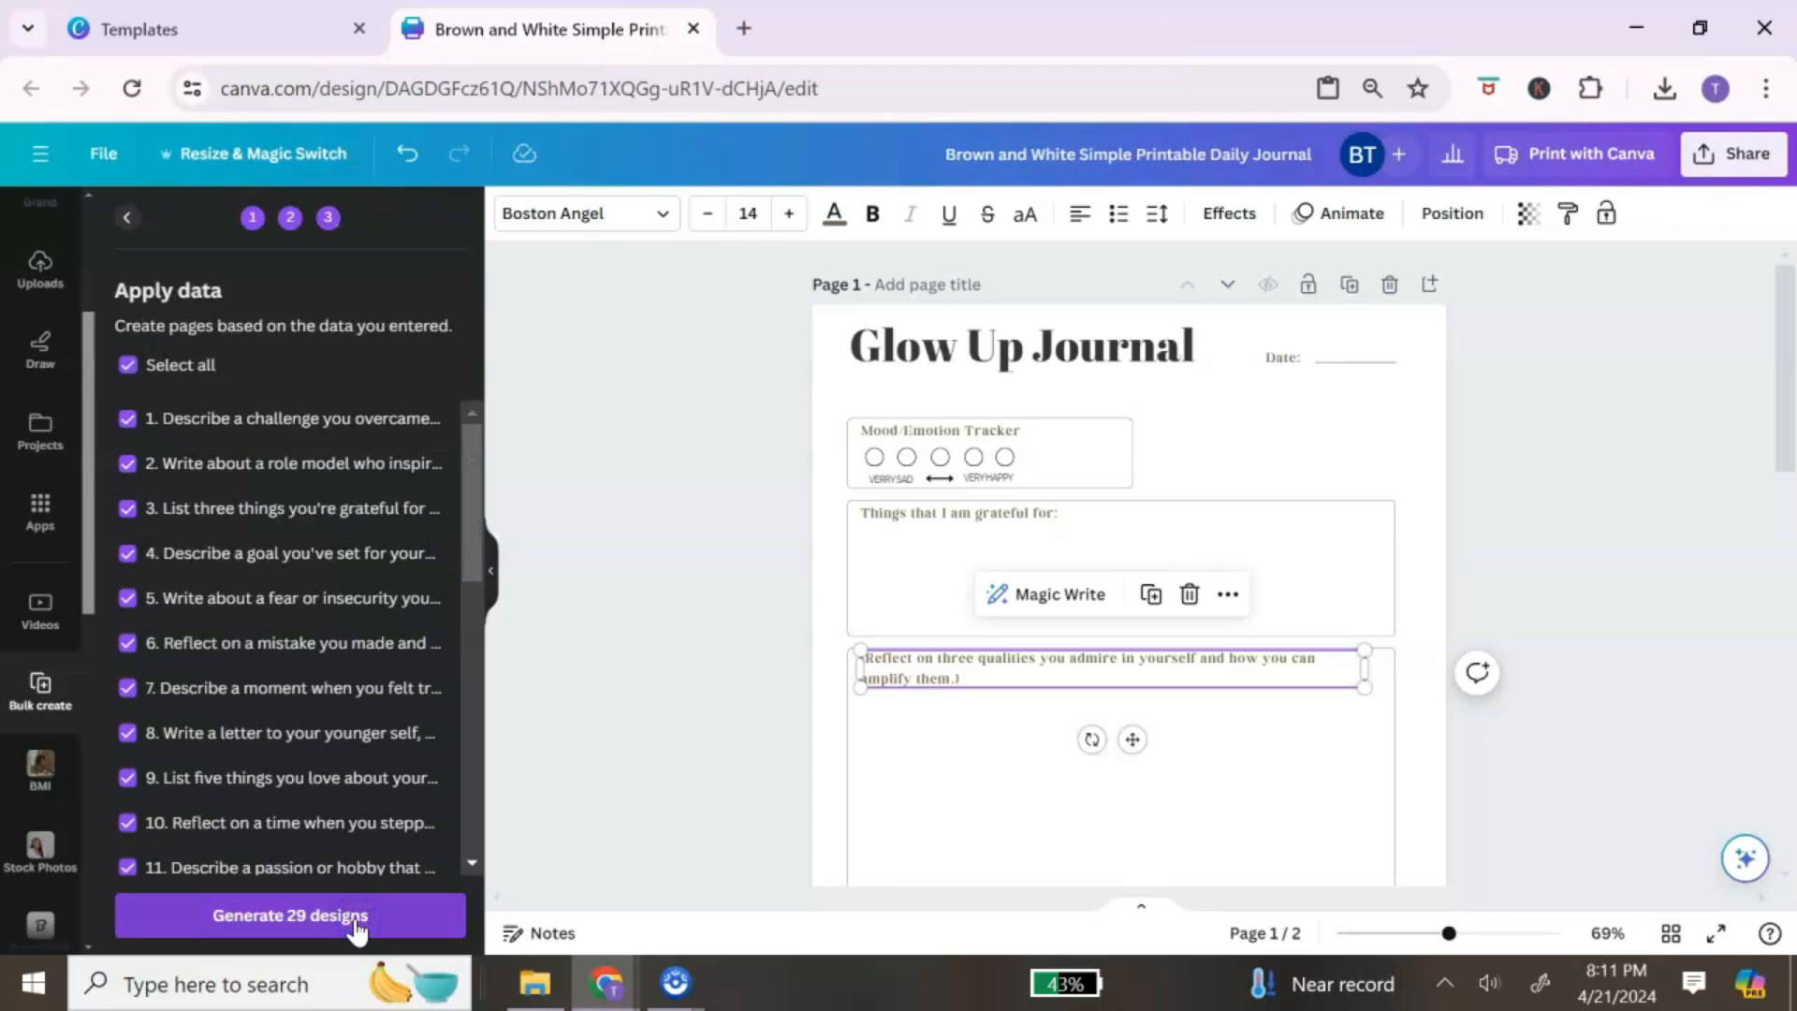
left_click(356, 922)
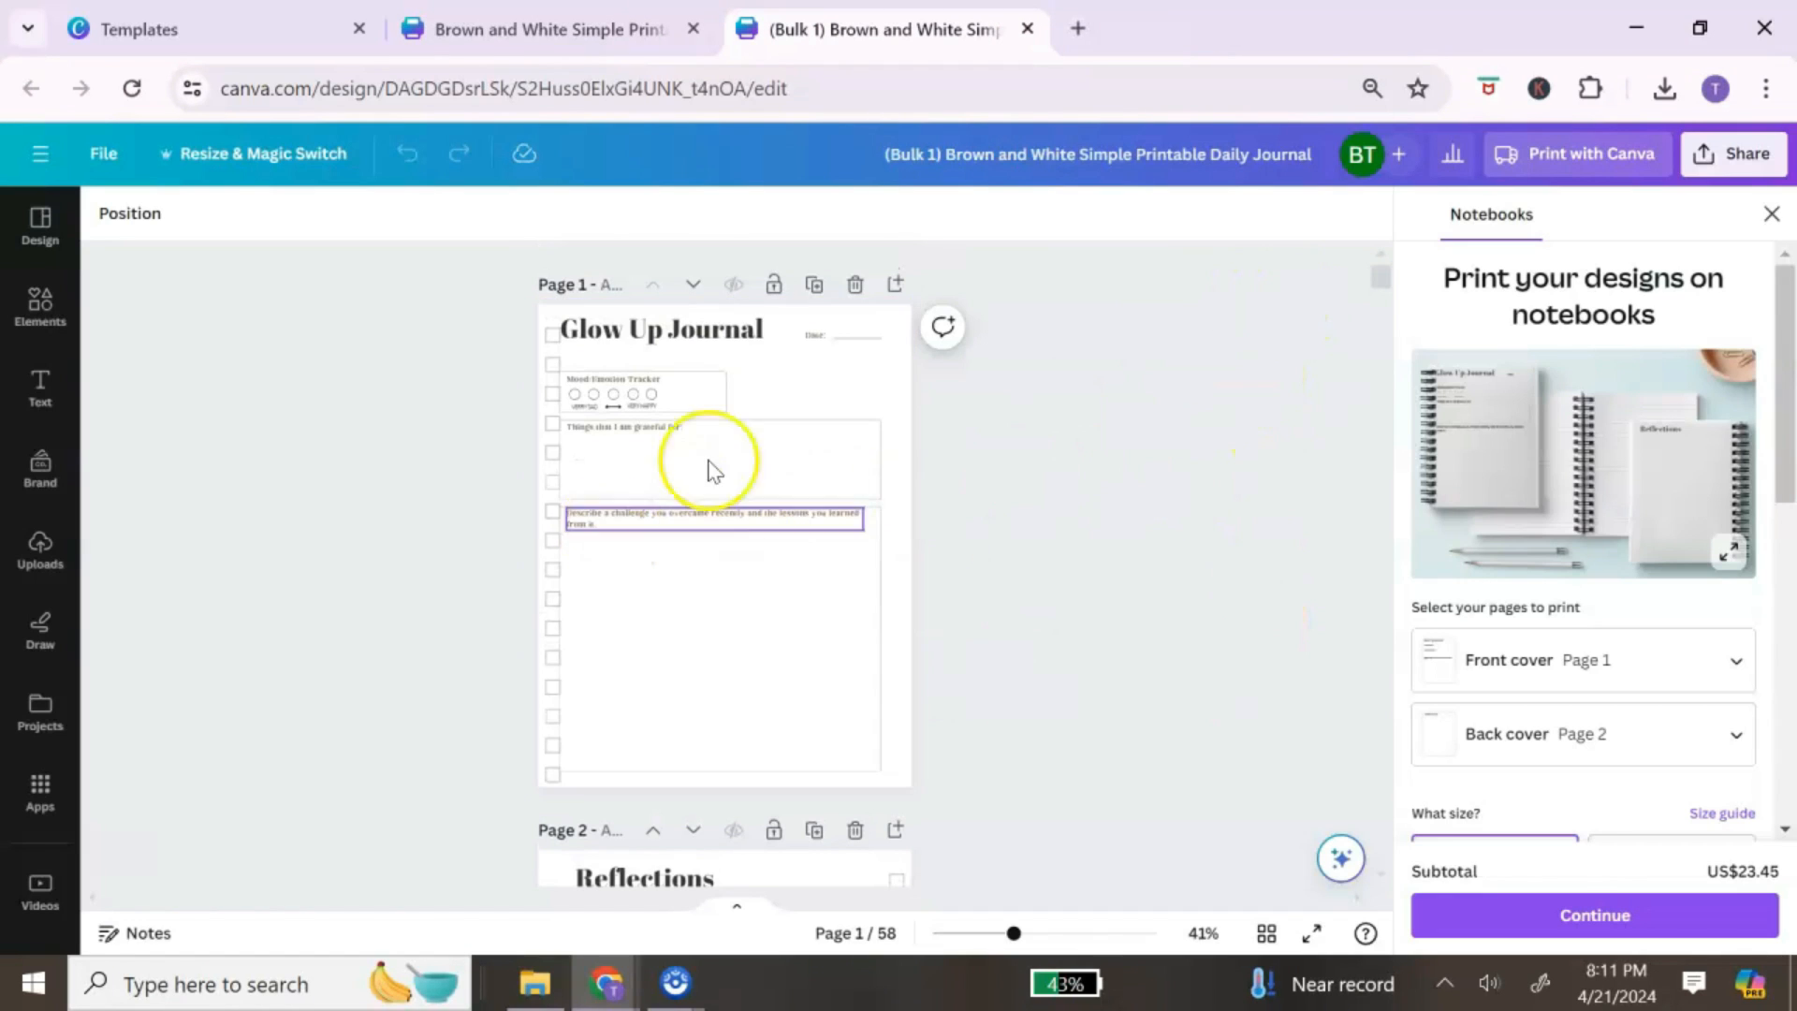
scroll(755, 497, "down", 2)
scroll(756, 504, "up", 2)
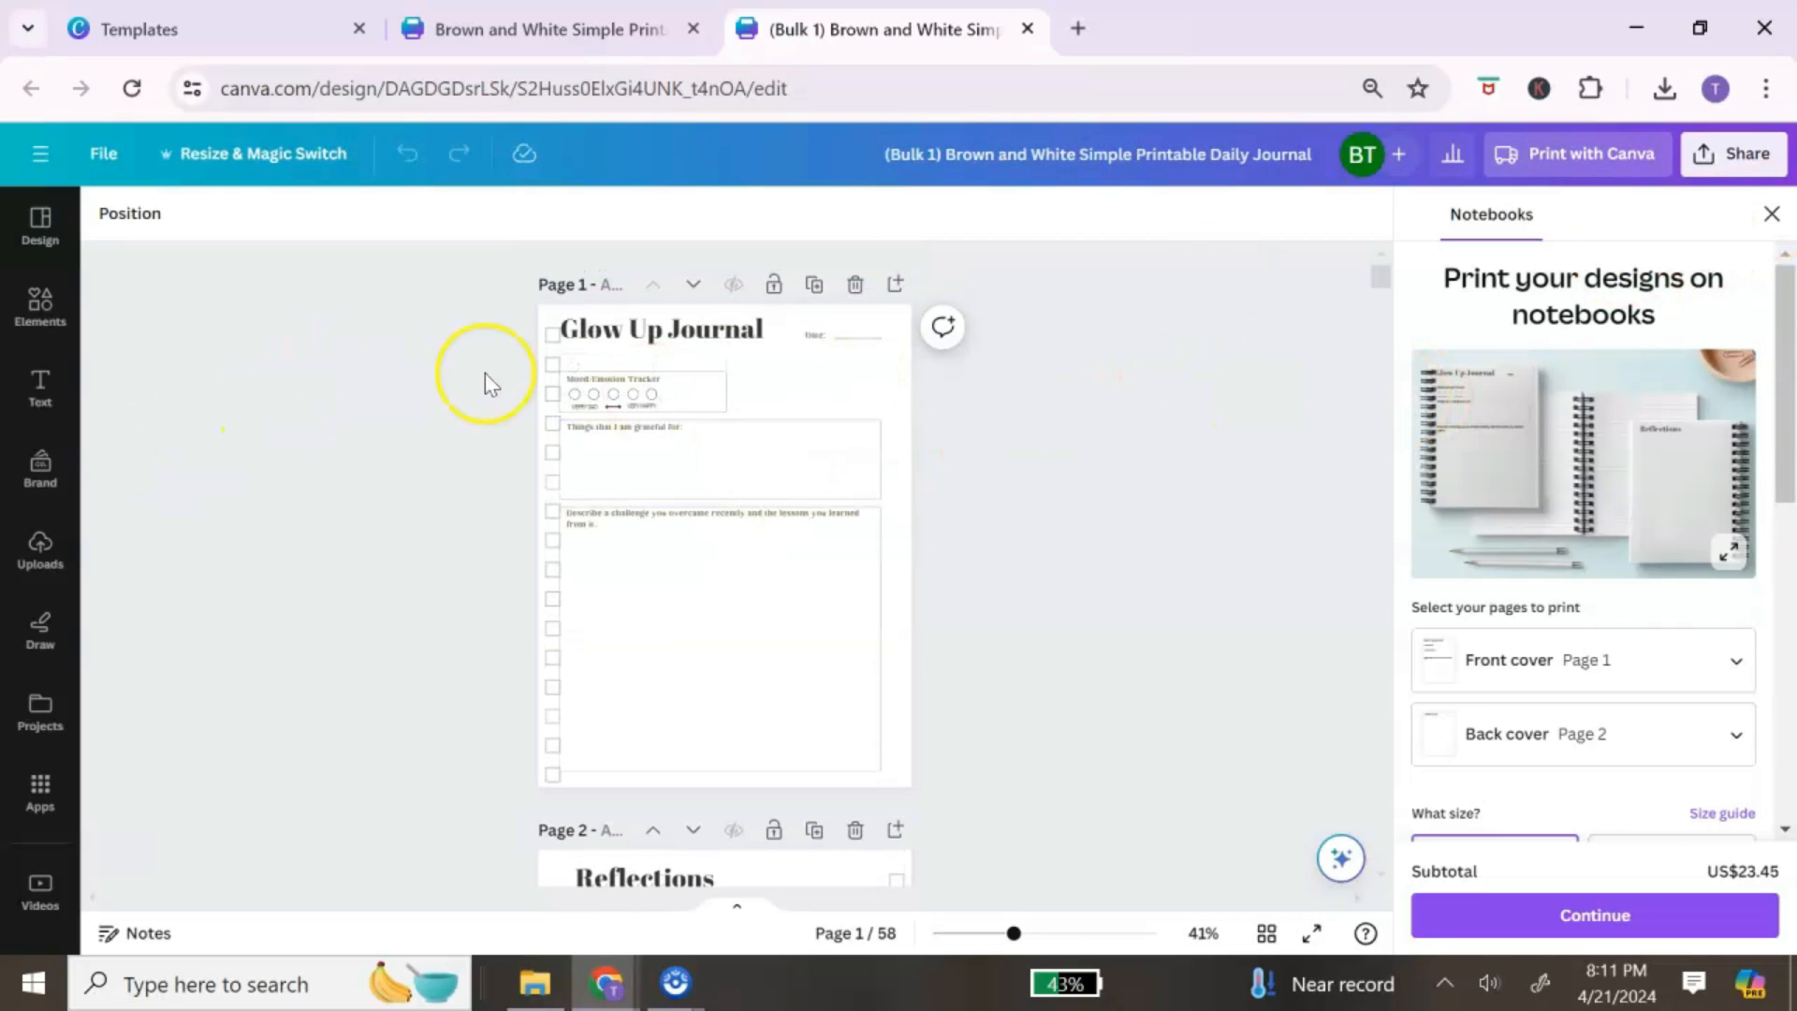
left_click(1762, 215)
left_click_drag(1415, 934, 1429, 936)
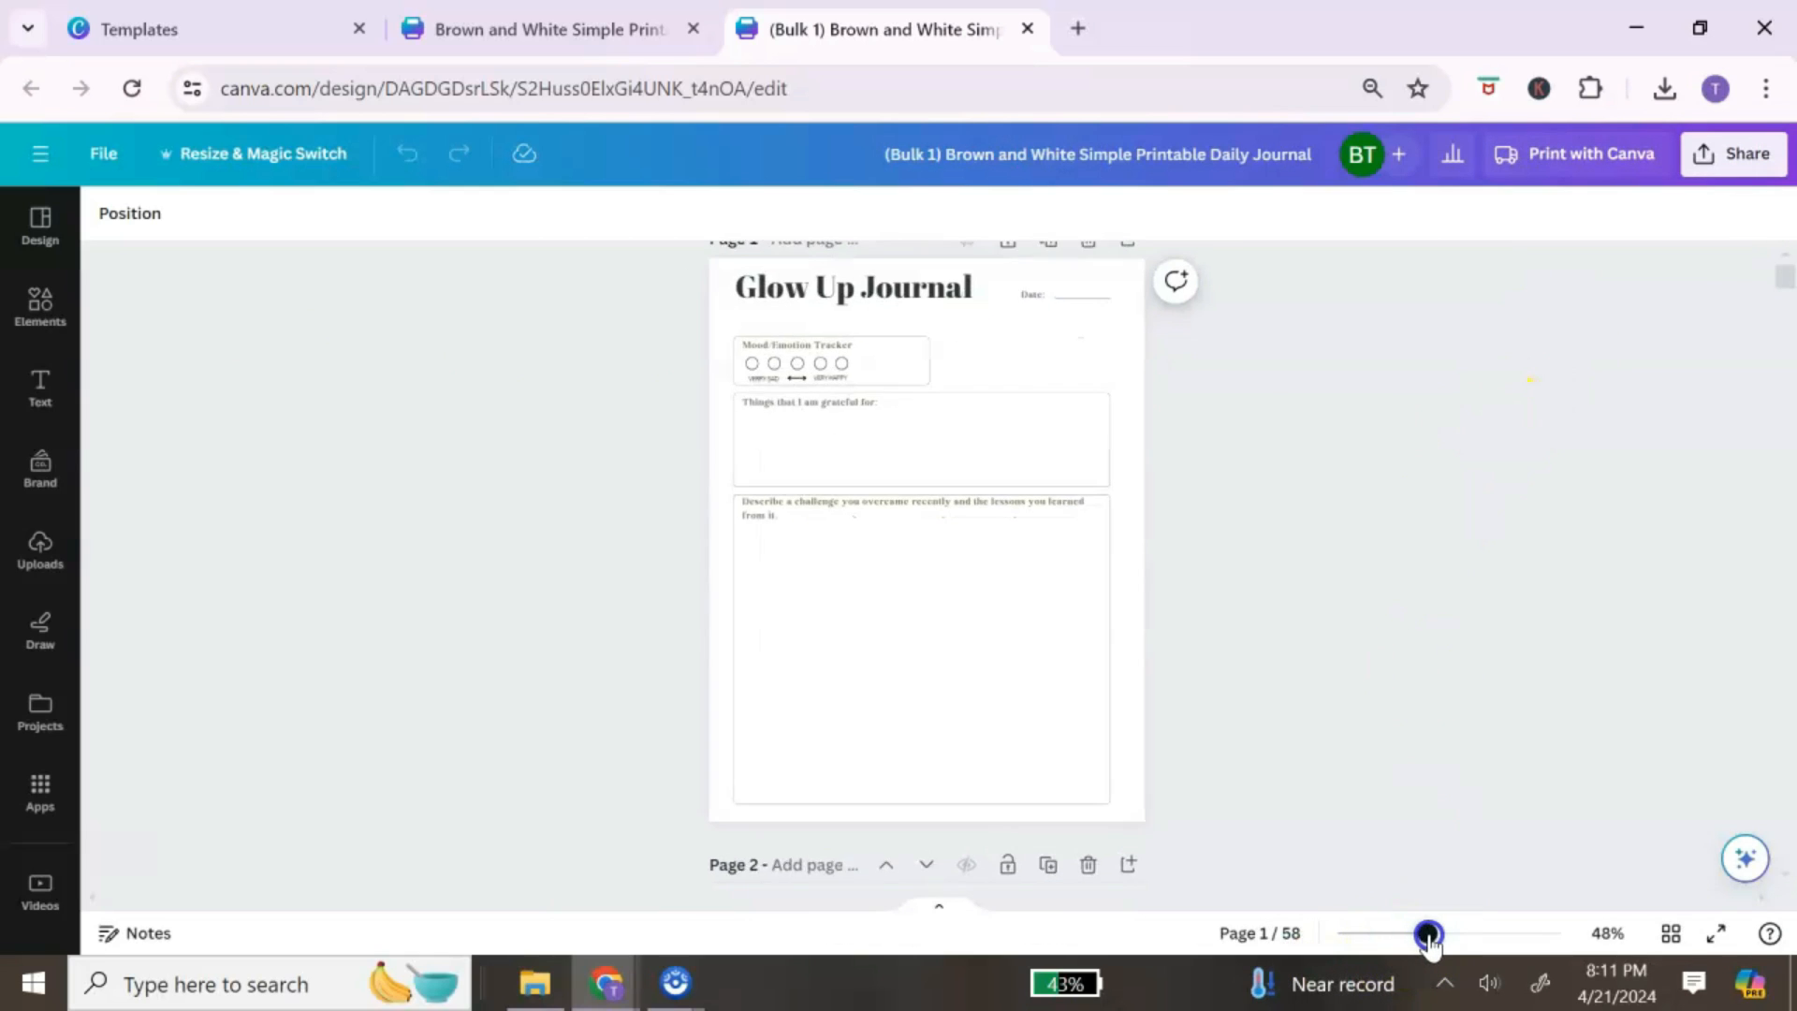
left_click(1670, 933)
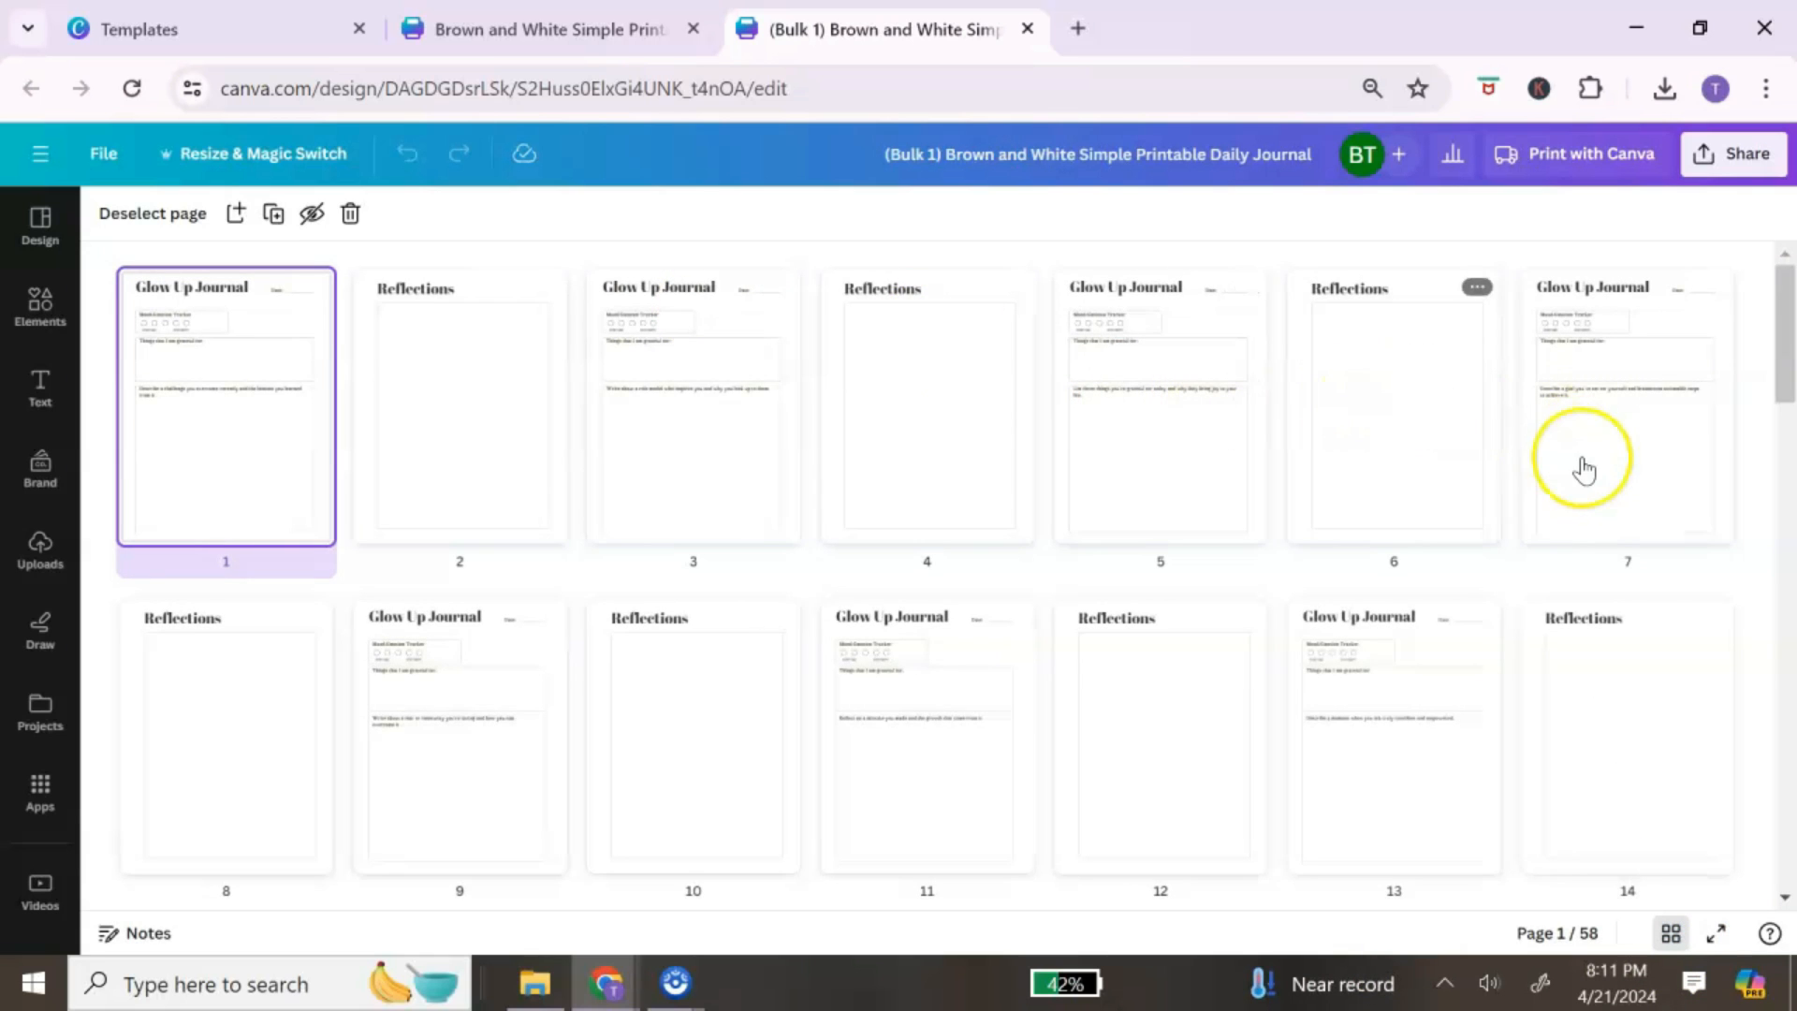
scroll(1581, 468, "down", 6)
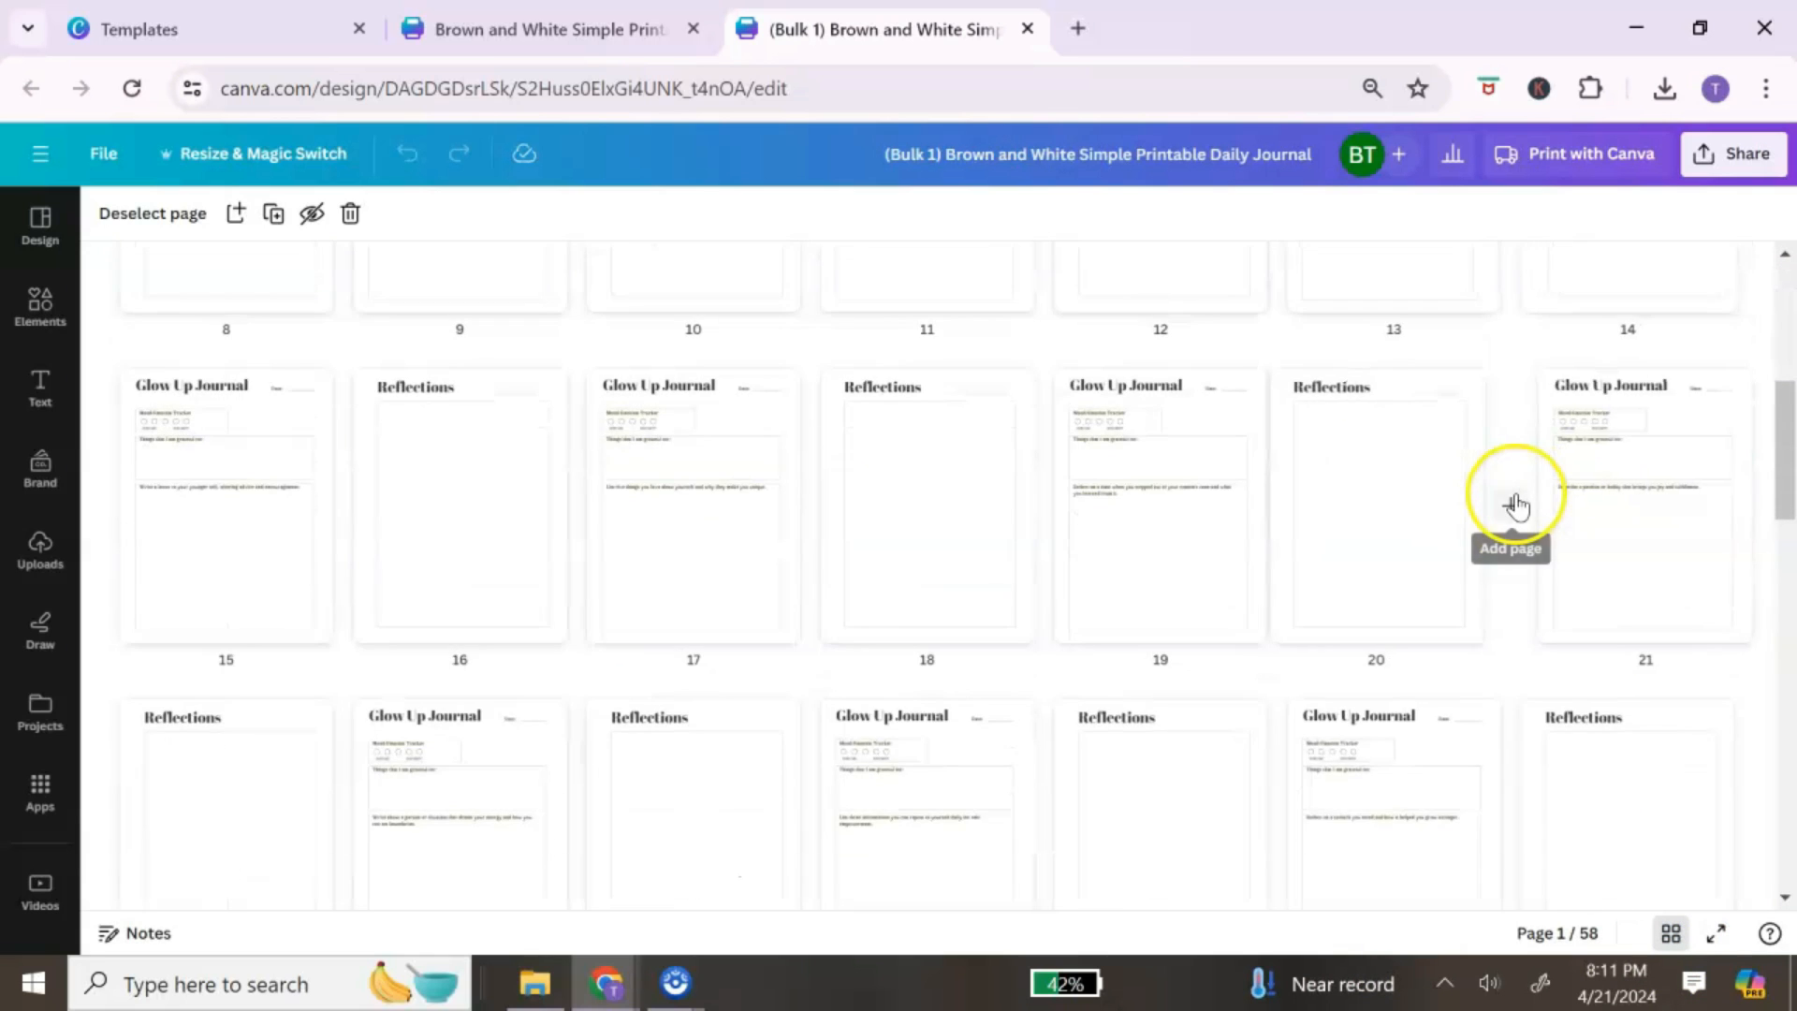
scroll(1516, 505, "down", 18)
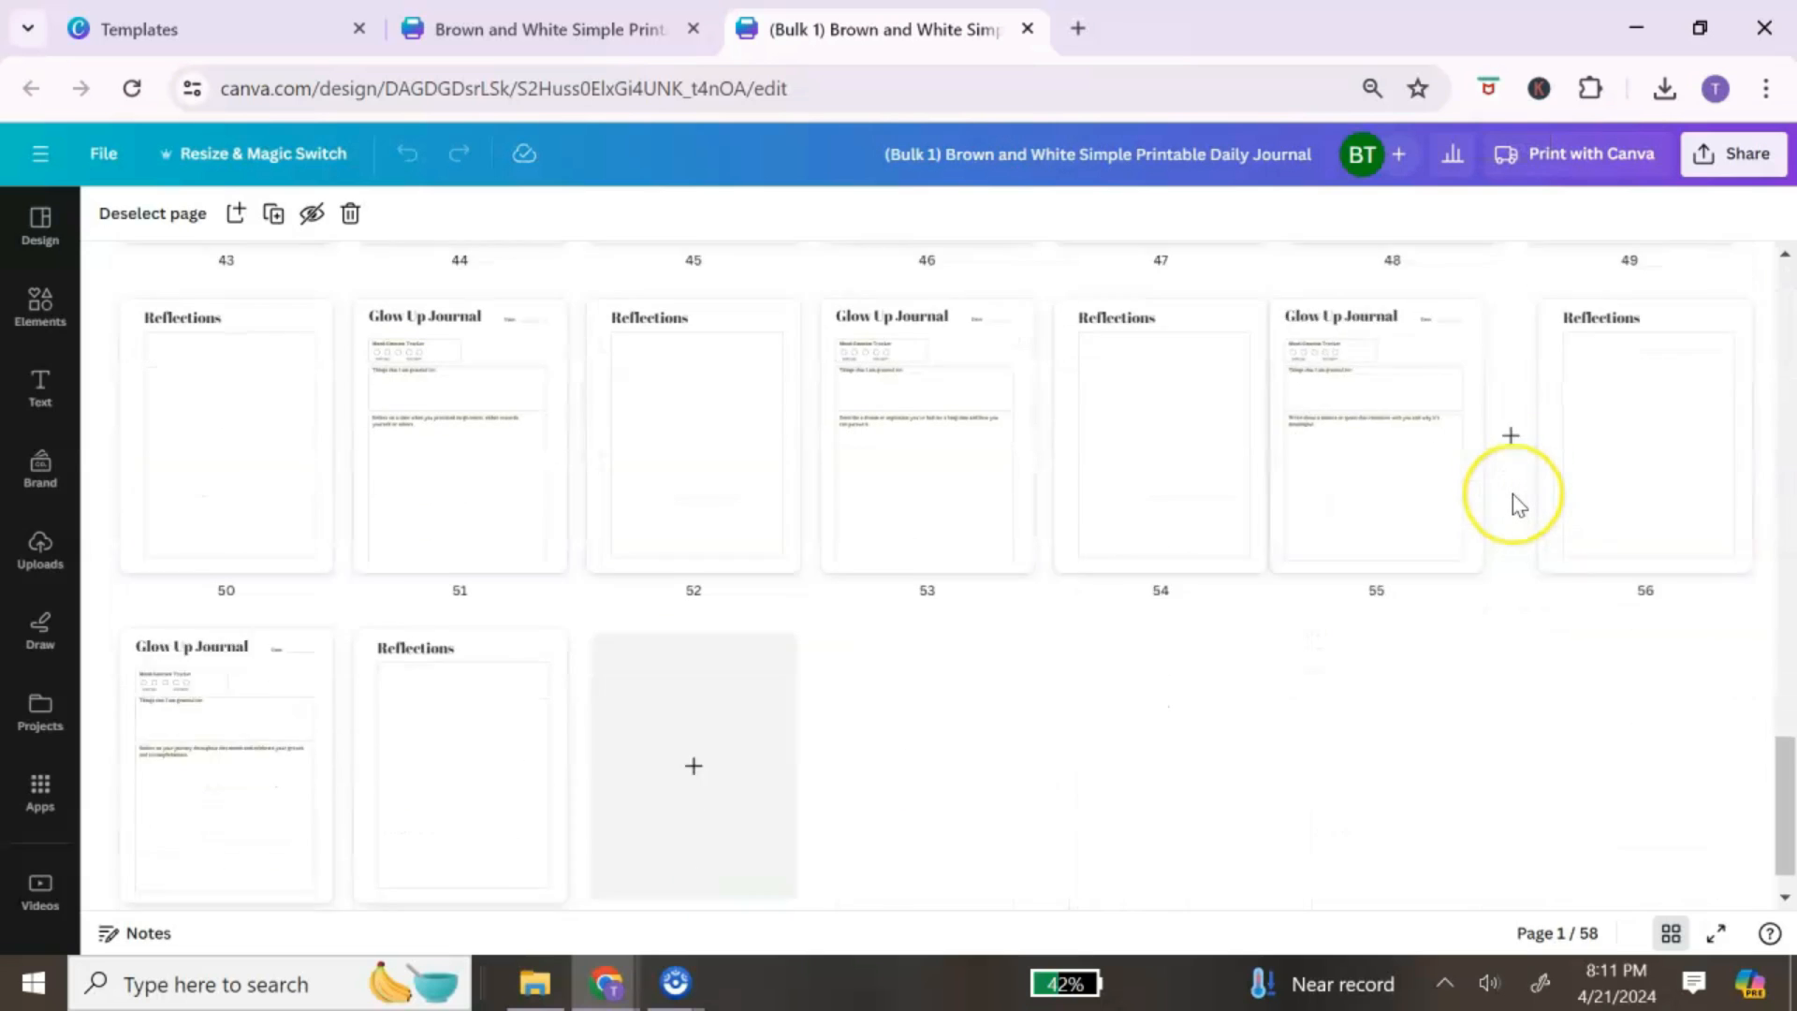
scroll(1517, 506, "down", 1)
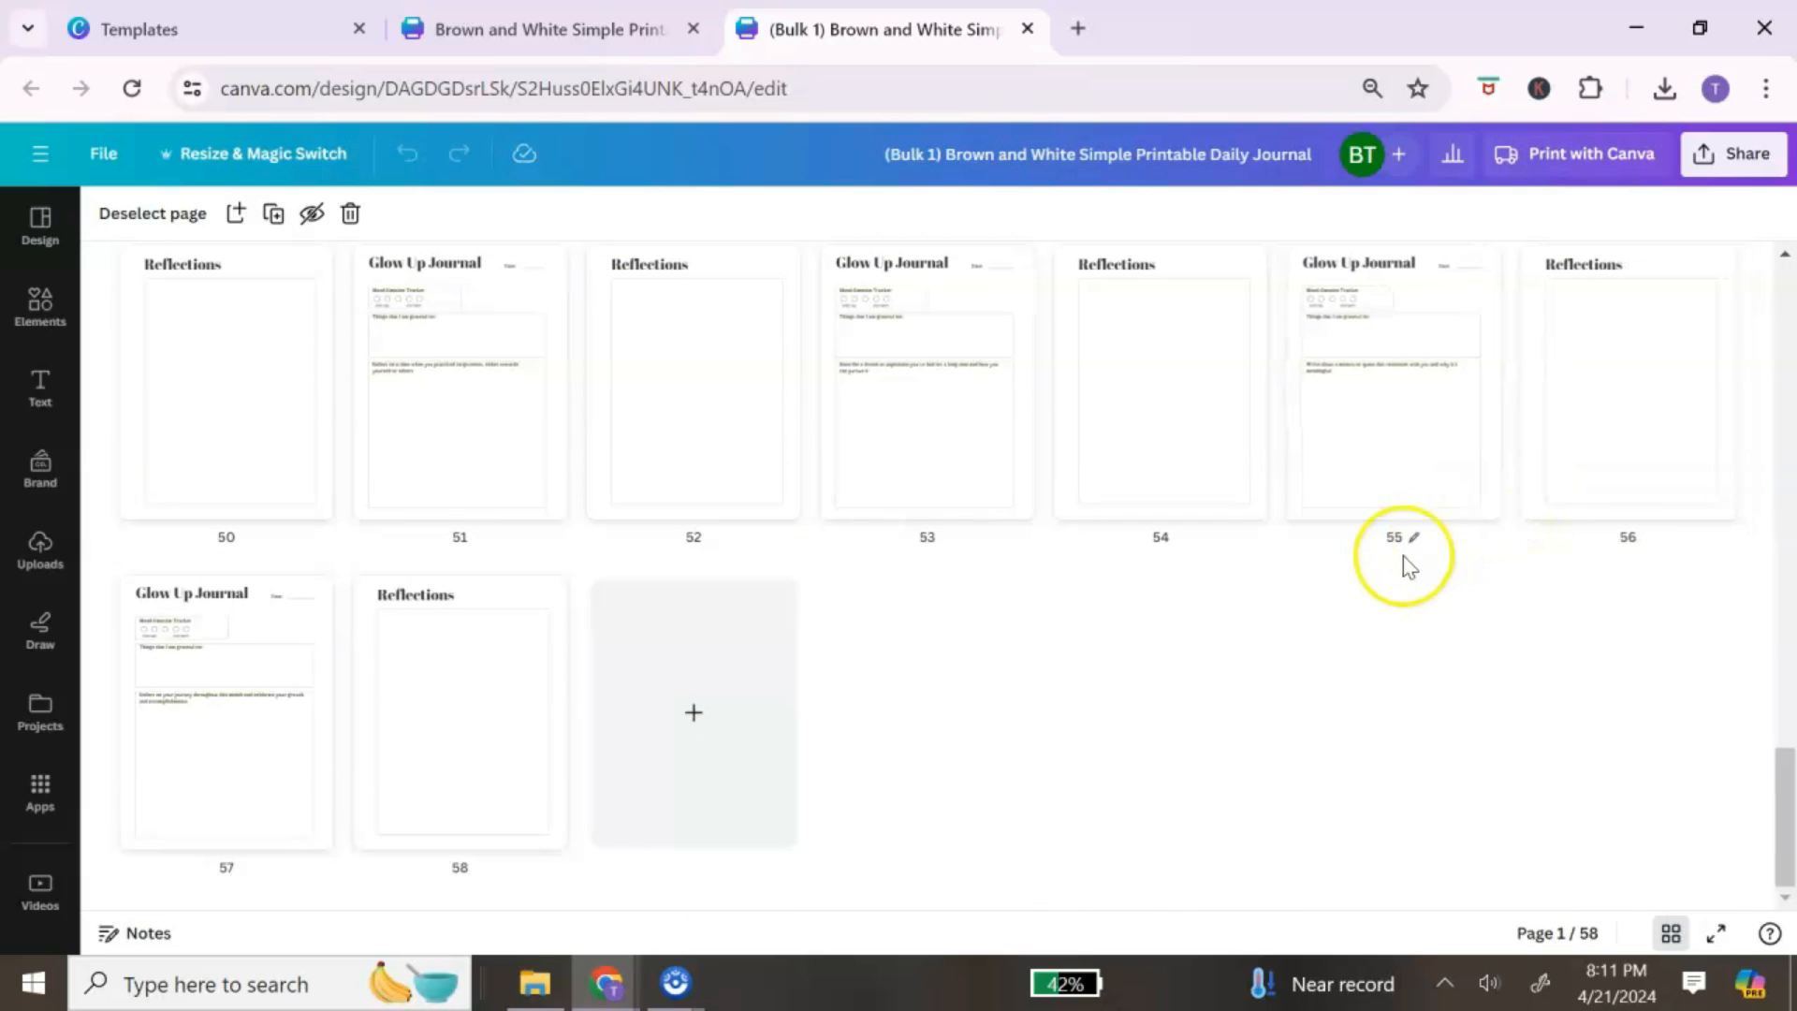
scroll(1352, 629, "up", 15)
scroll(1338, 622, "up", 10)
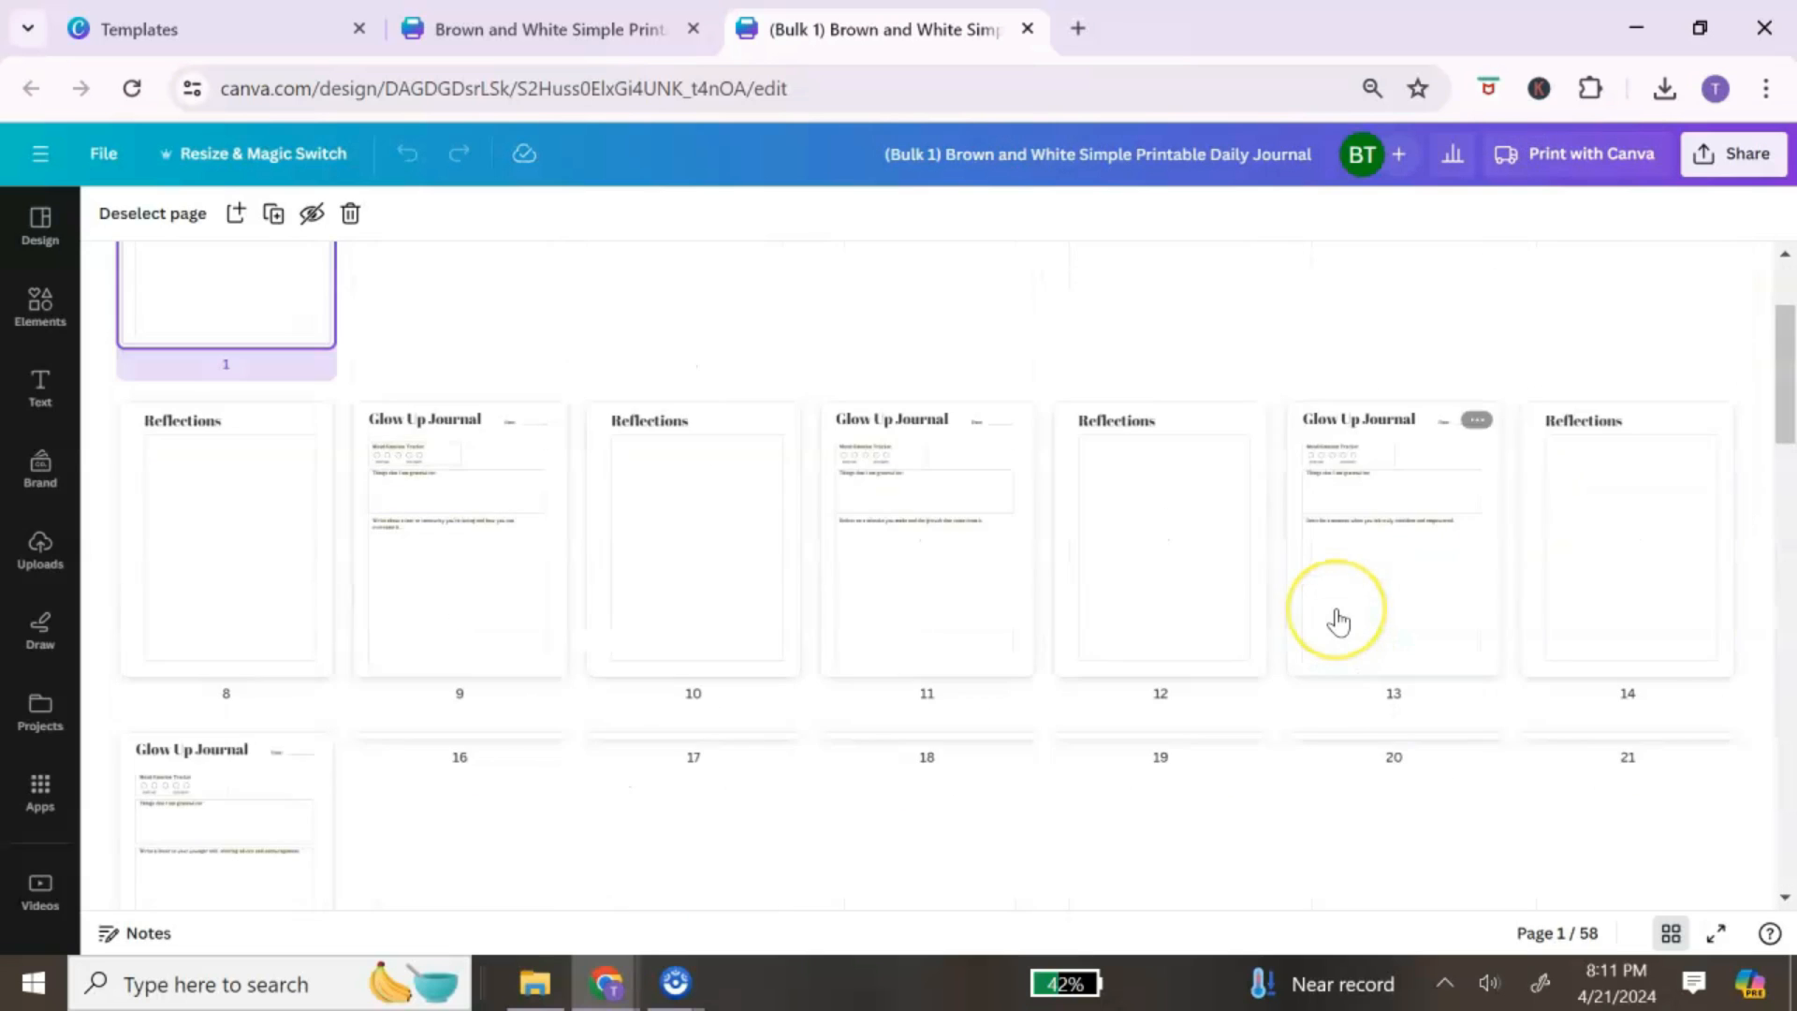
scroll(1254, 570, "down", 20)
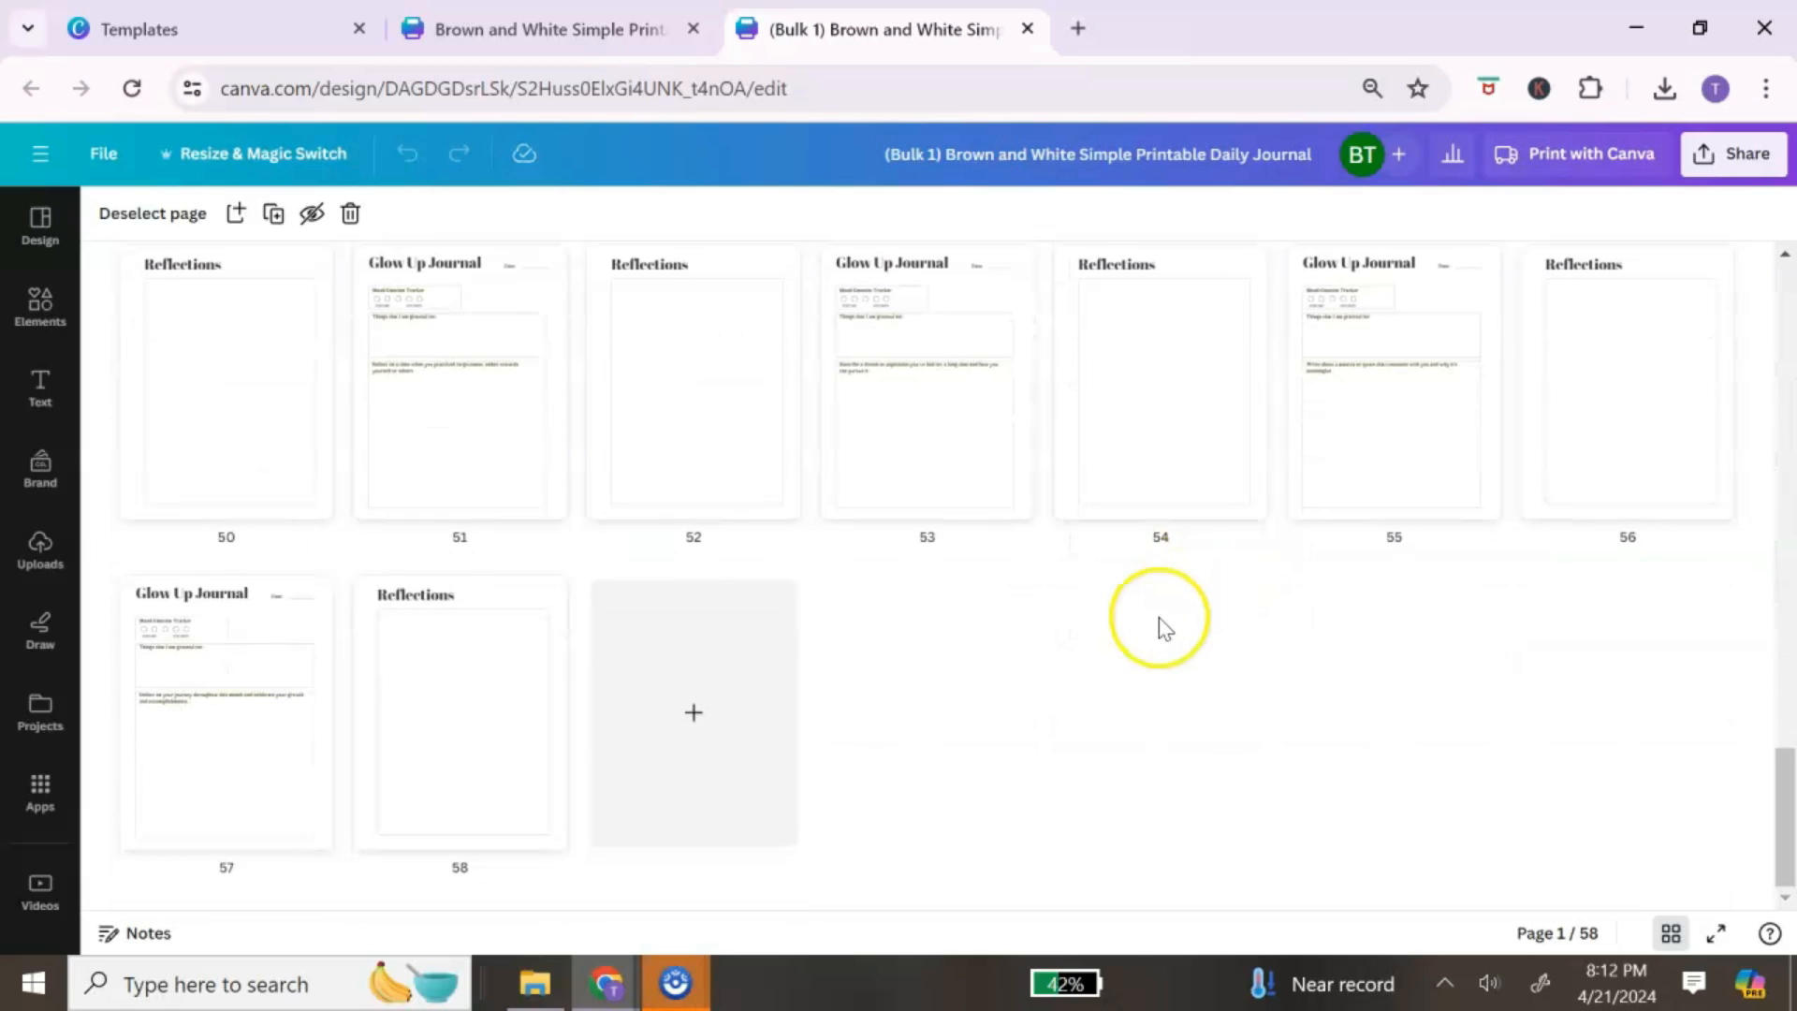
scroll(1042, 660, "up", 15)
scroll(1041, 652, "up", 5)
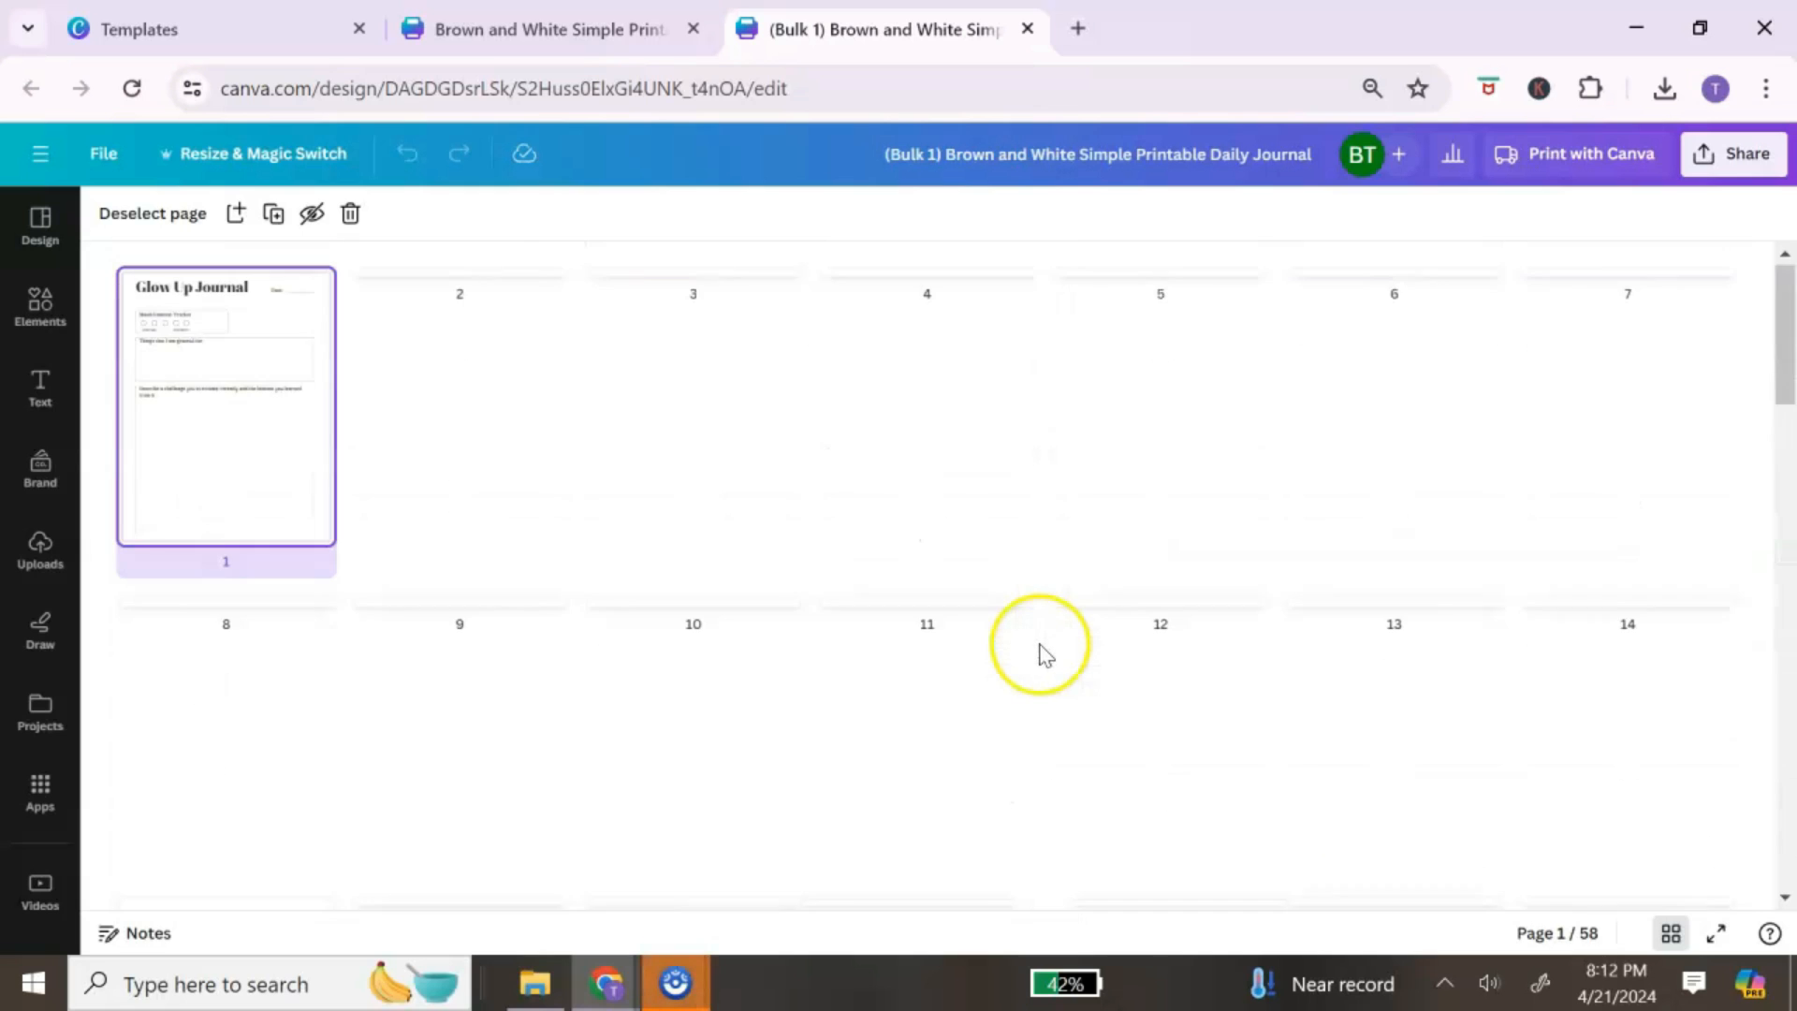
scroll(1067, 618, "down", 15)
scroll(1097, 574, "up", 3)
scroll(1096, 574, "down", 4)
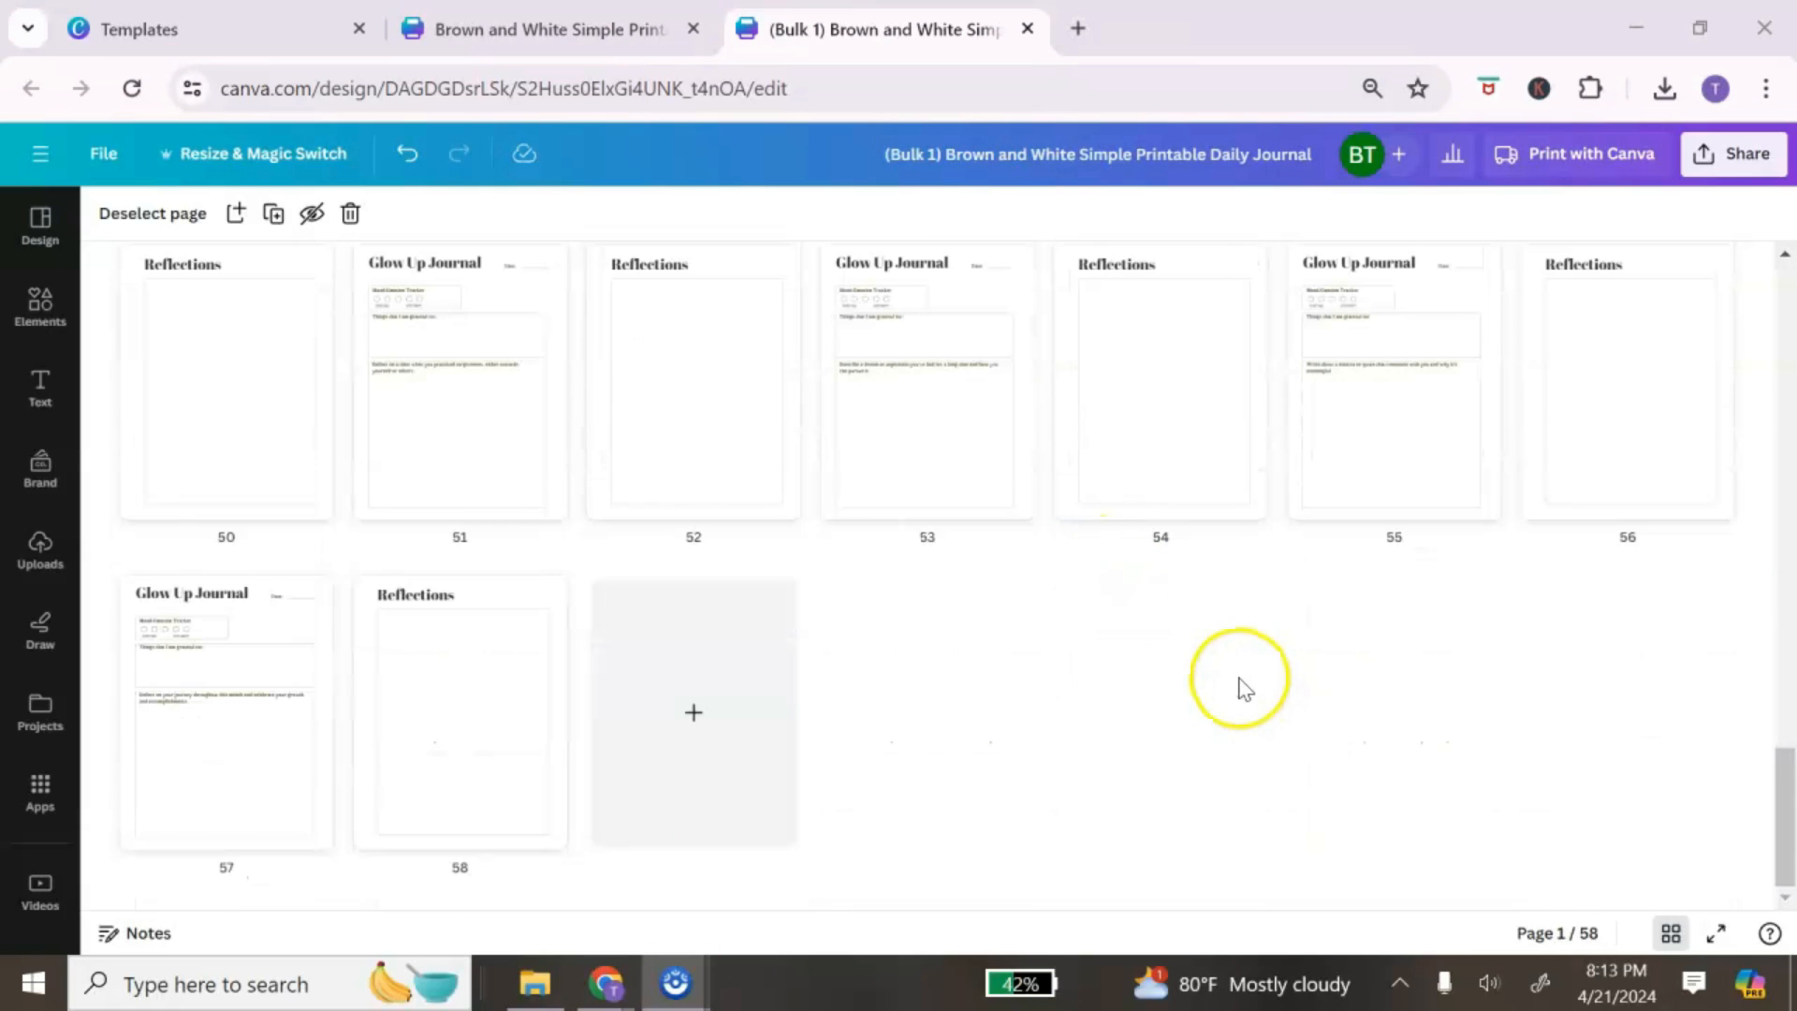
Step: Duplicate pages 57 and 58 together in grid view
left_click(314, 739)
left_click(426, 741)
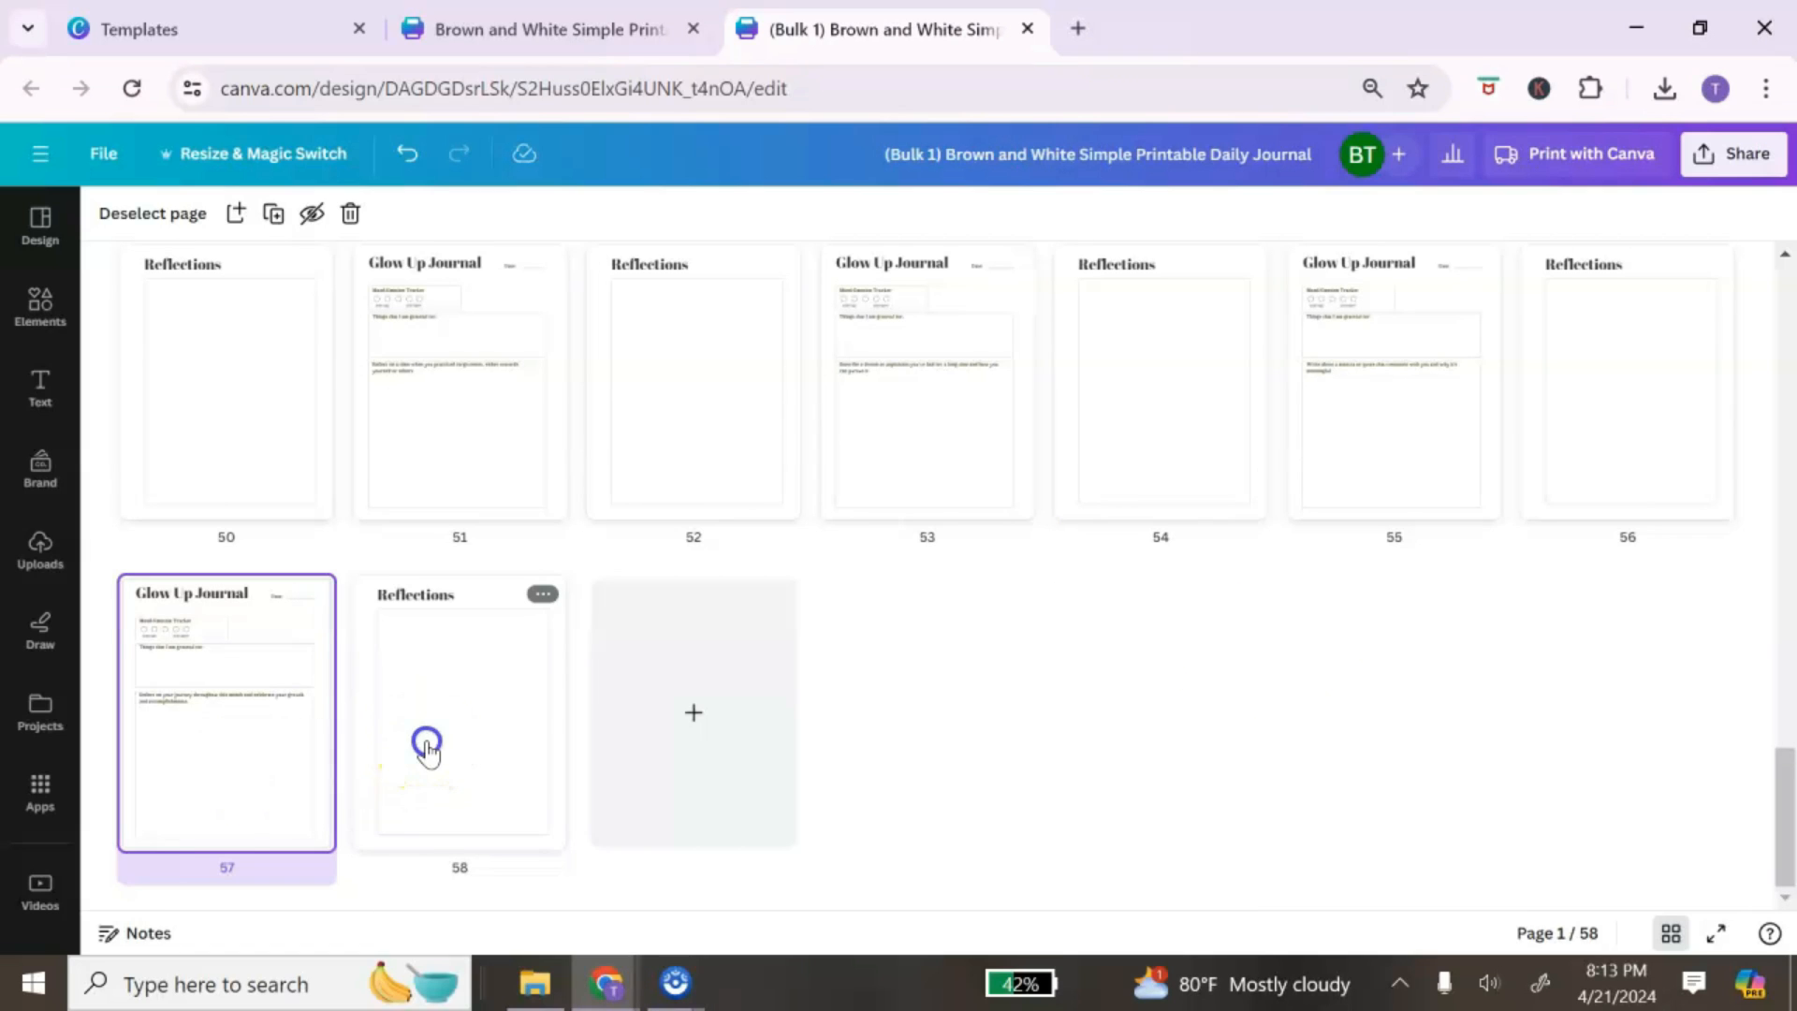
left_click(294, 213)
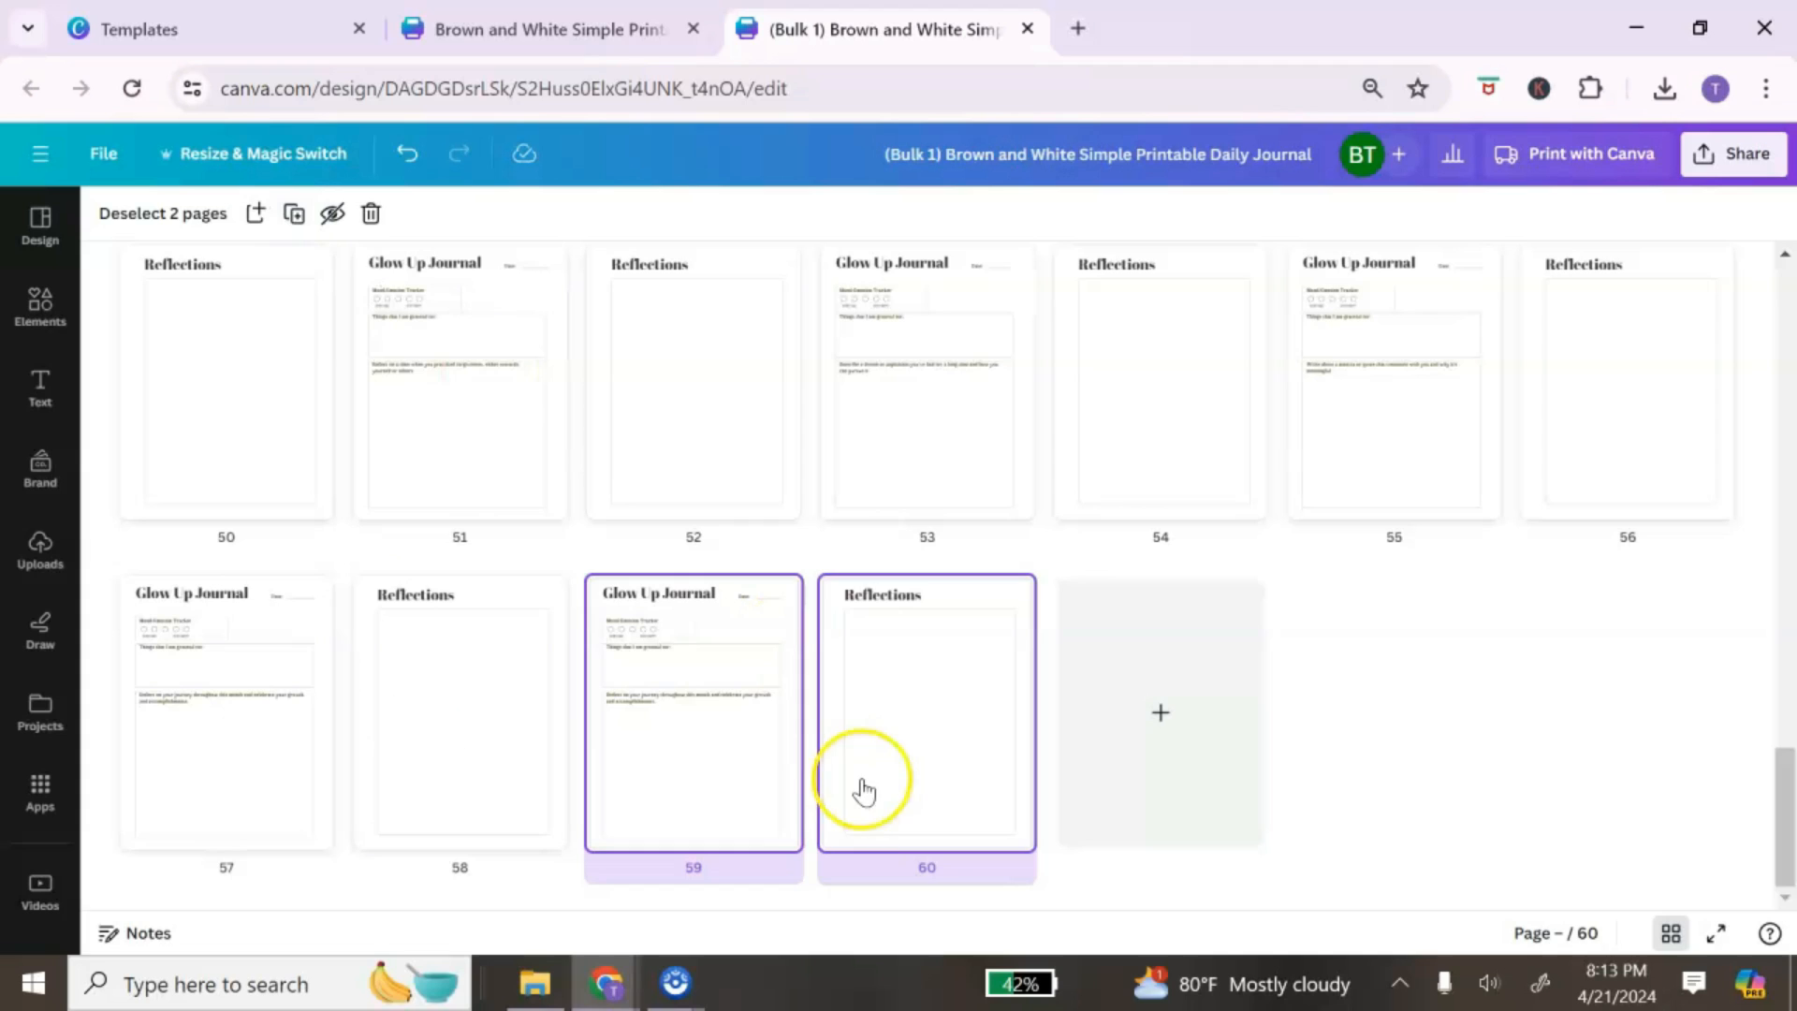
Step: Check the reflection prompt and writing box on new page 59, then return to grid view
double_click(692, 745)
left_click(823, 545)
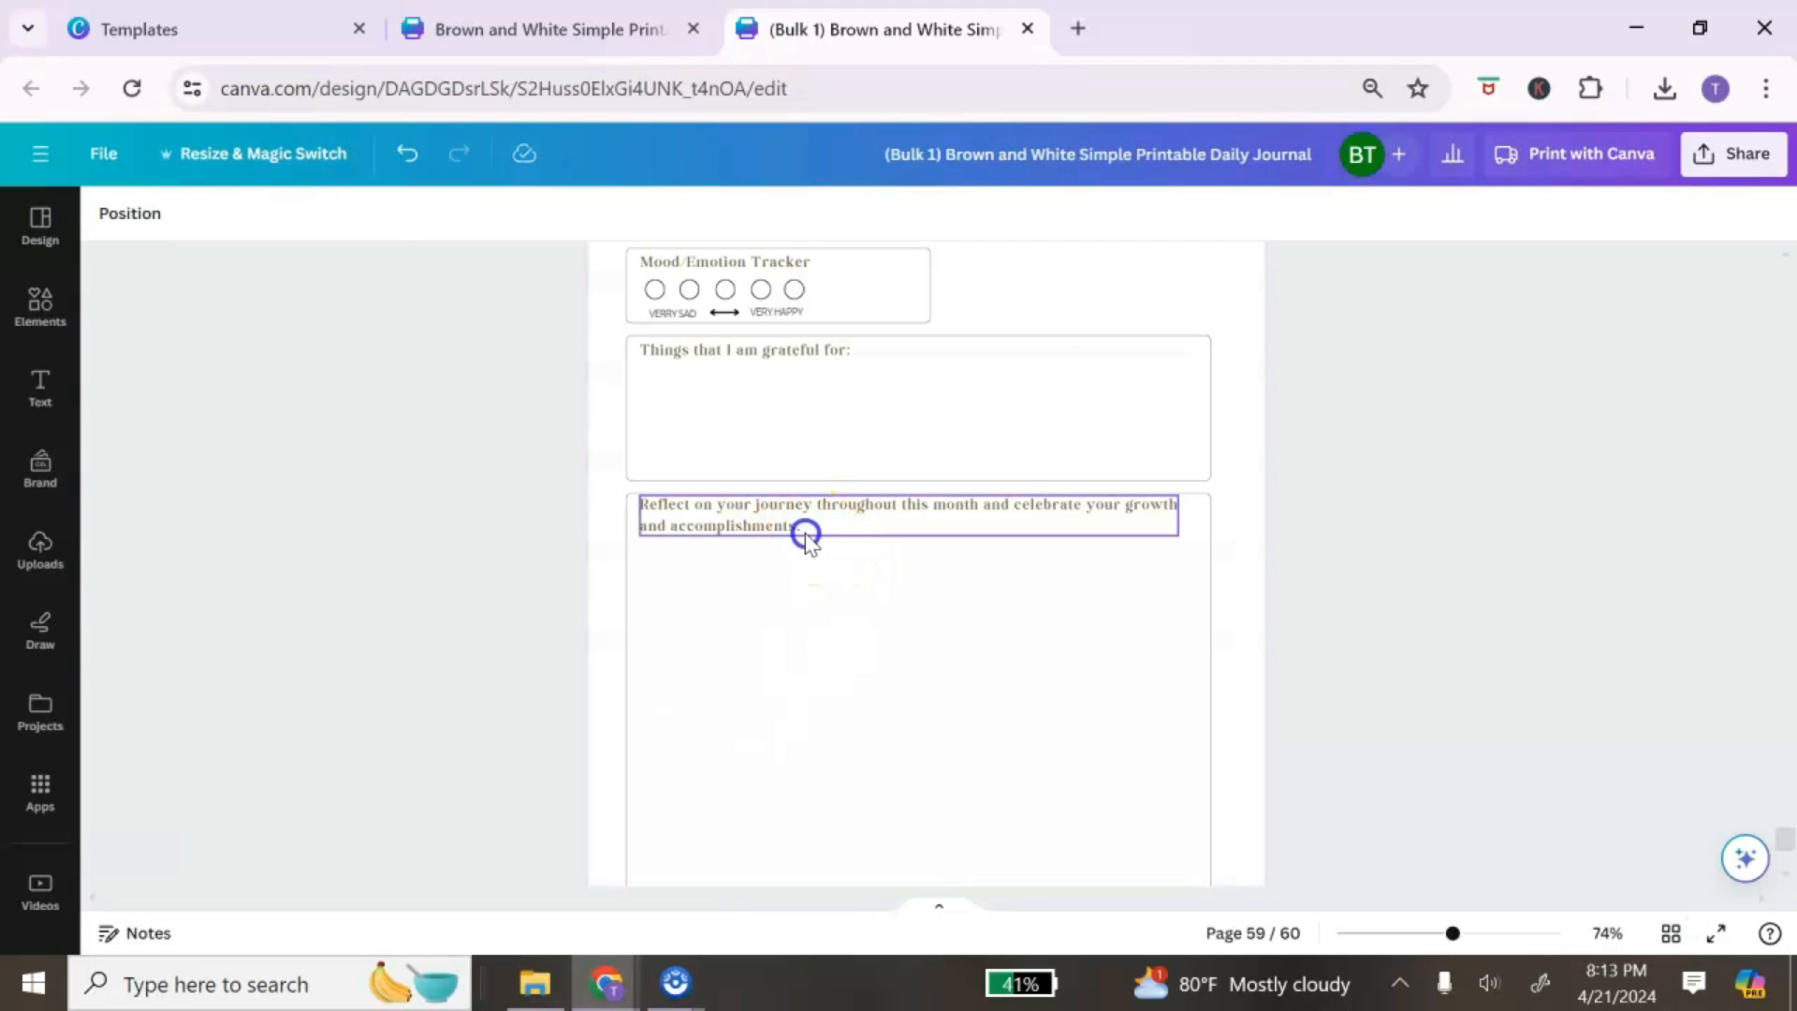
left_click(804, 531)
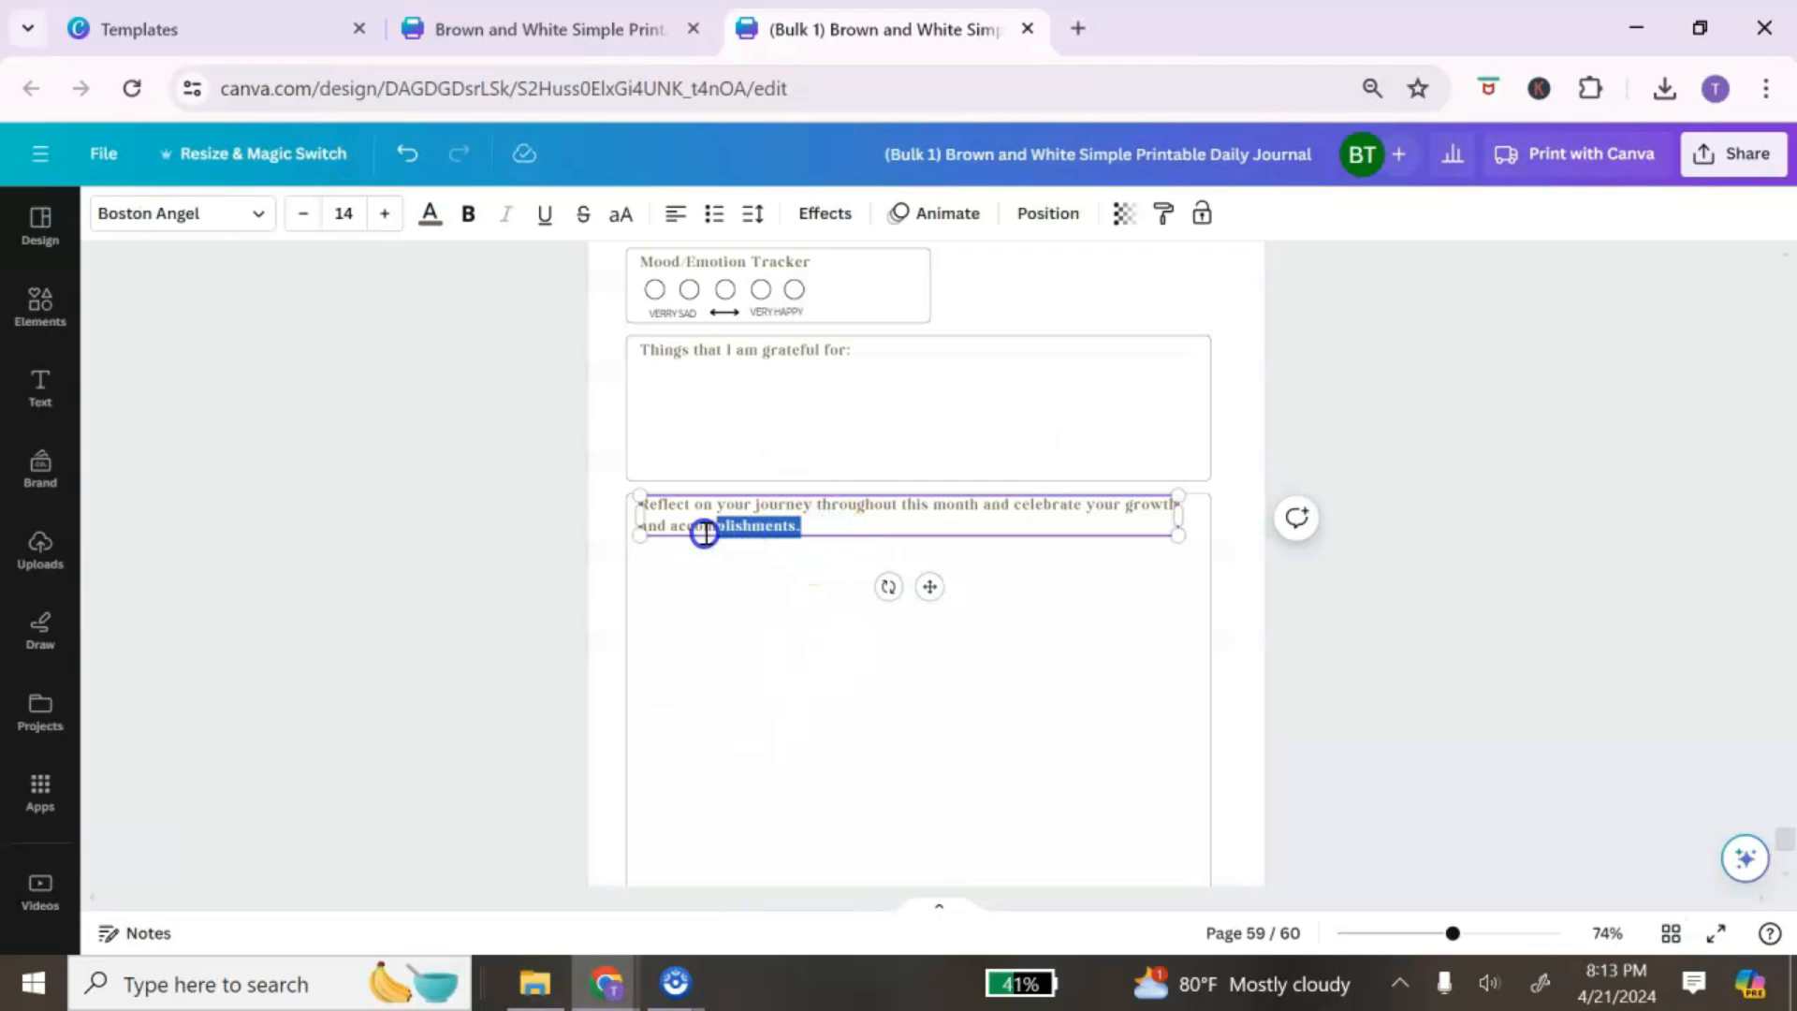
left_click_drag(661, 522, 634, 509)
left_click(735, 646)
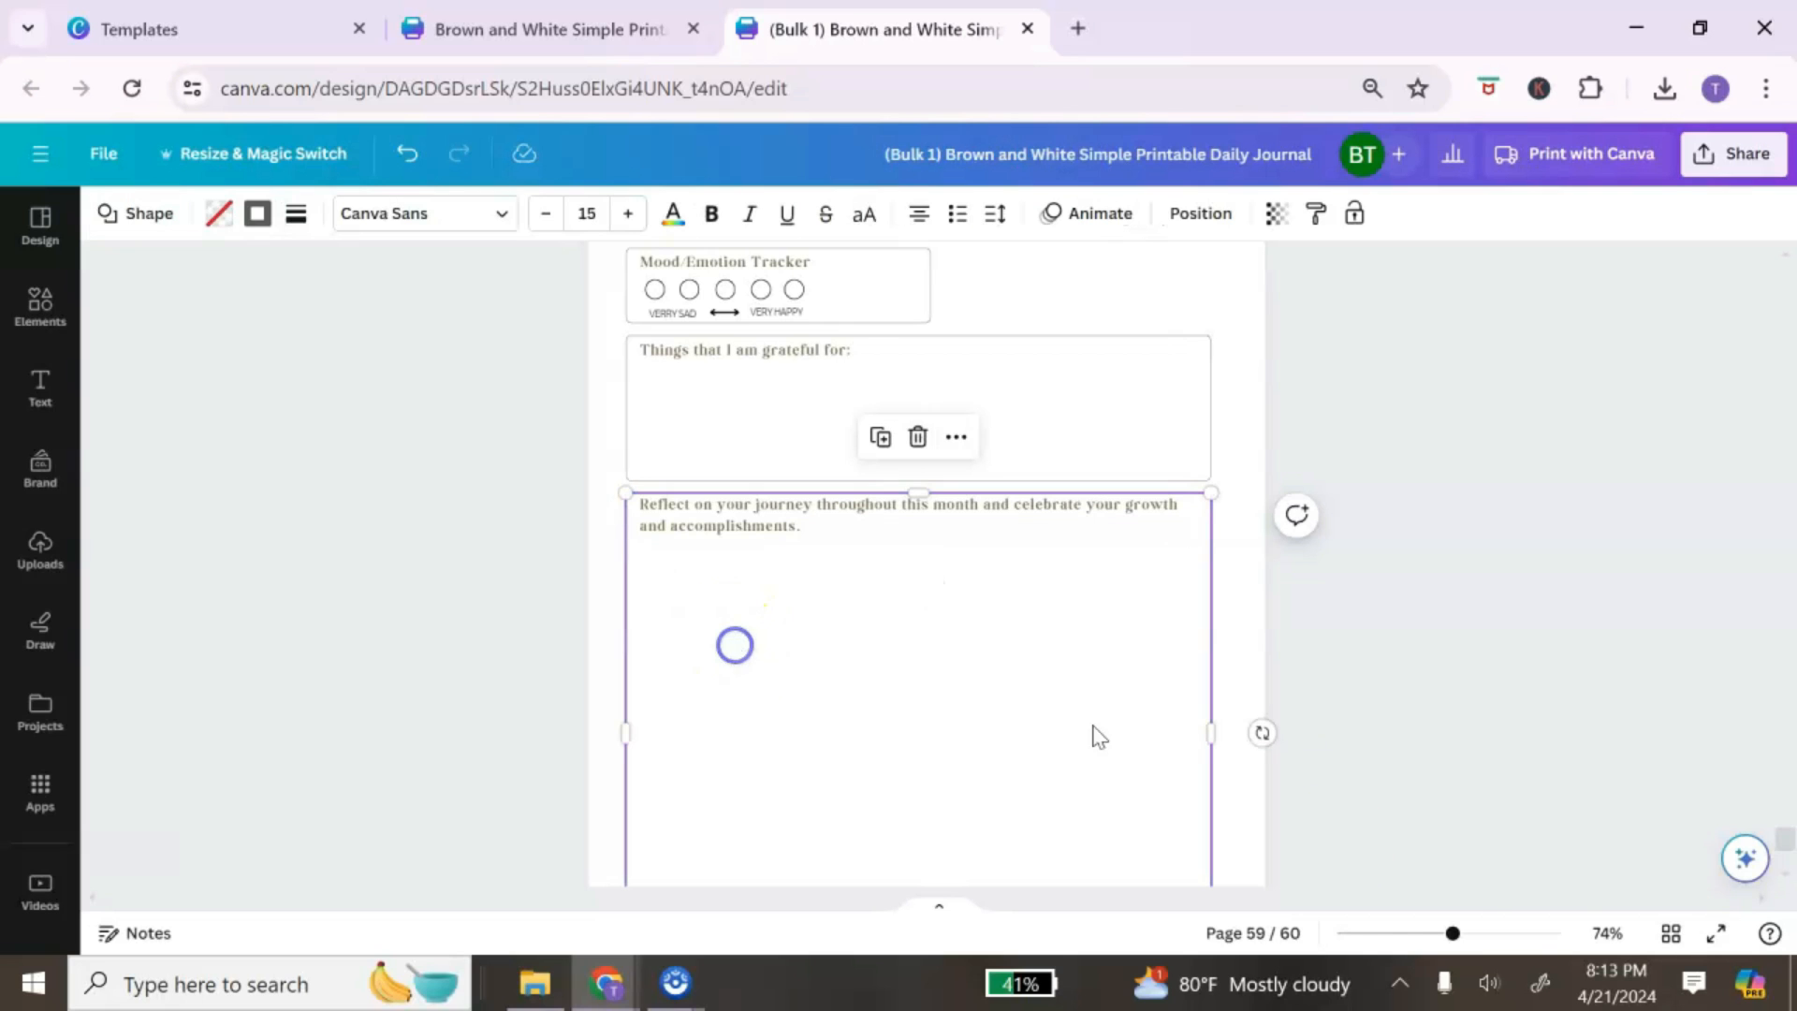
left_click(1670, 933)
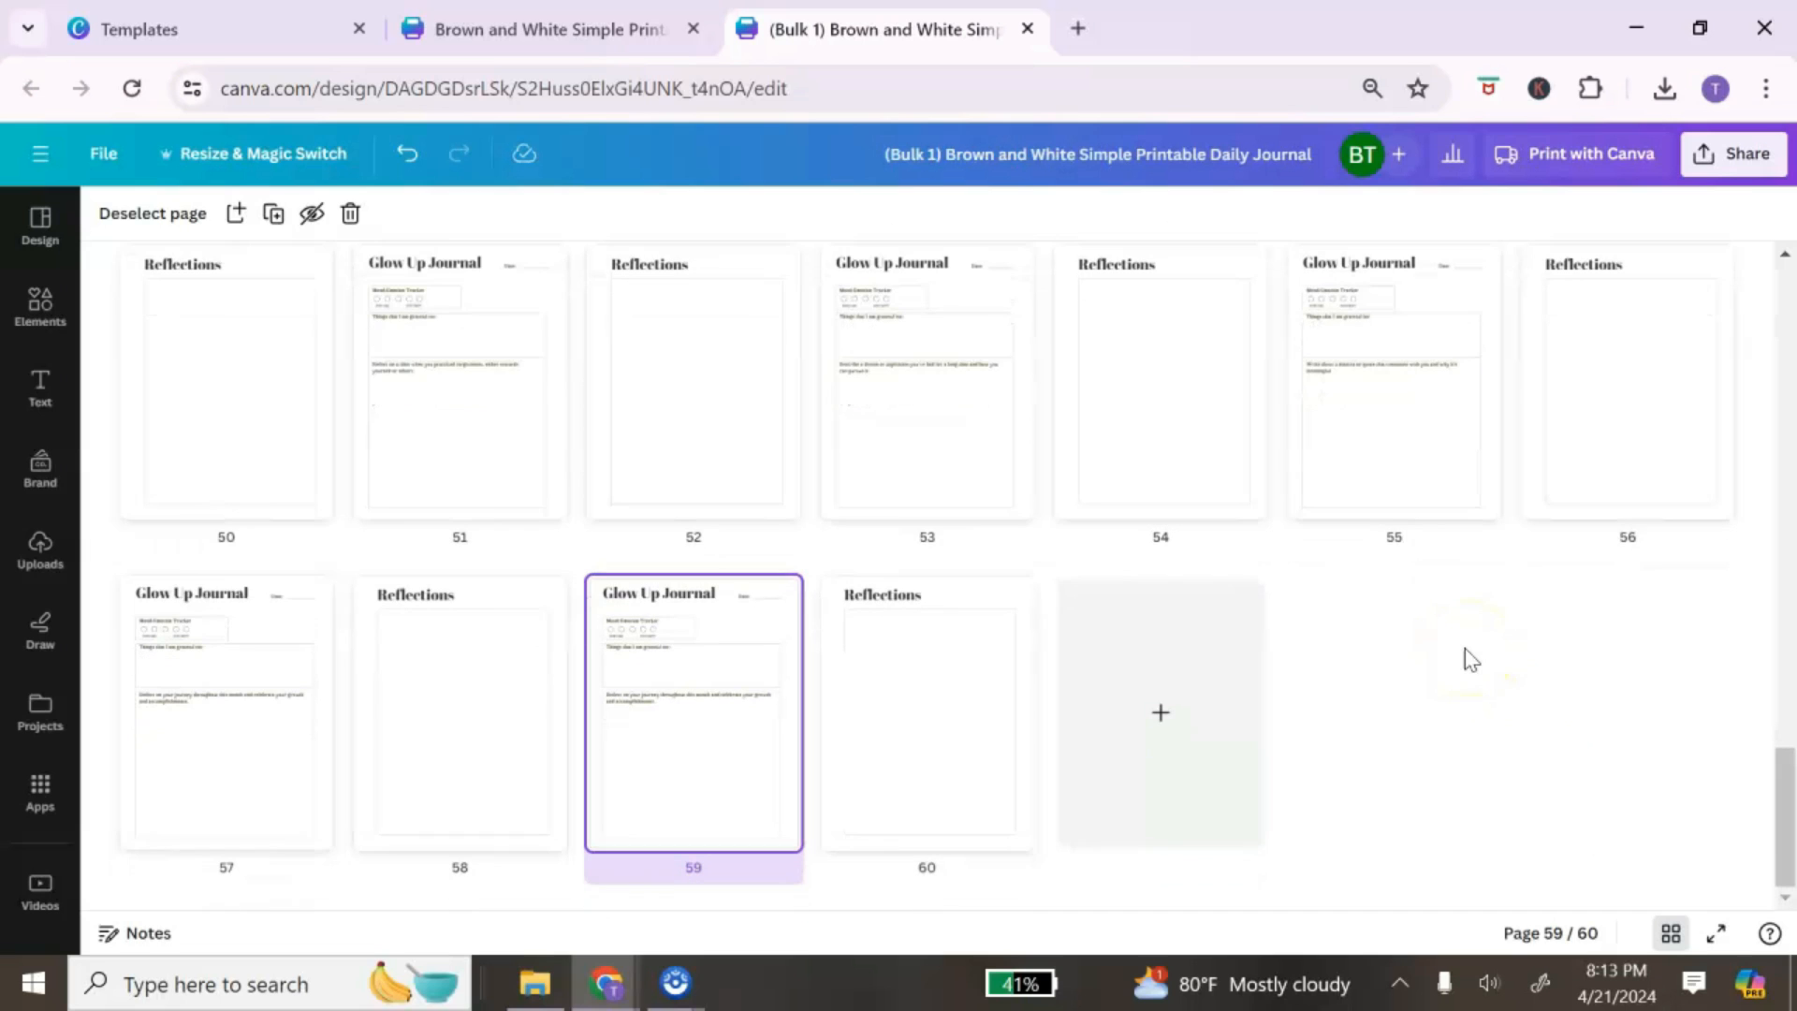
left_click_drag(1784, 814, 1775, 286)
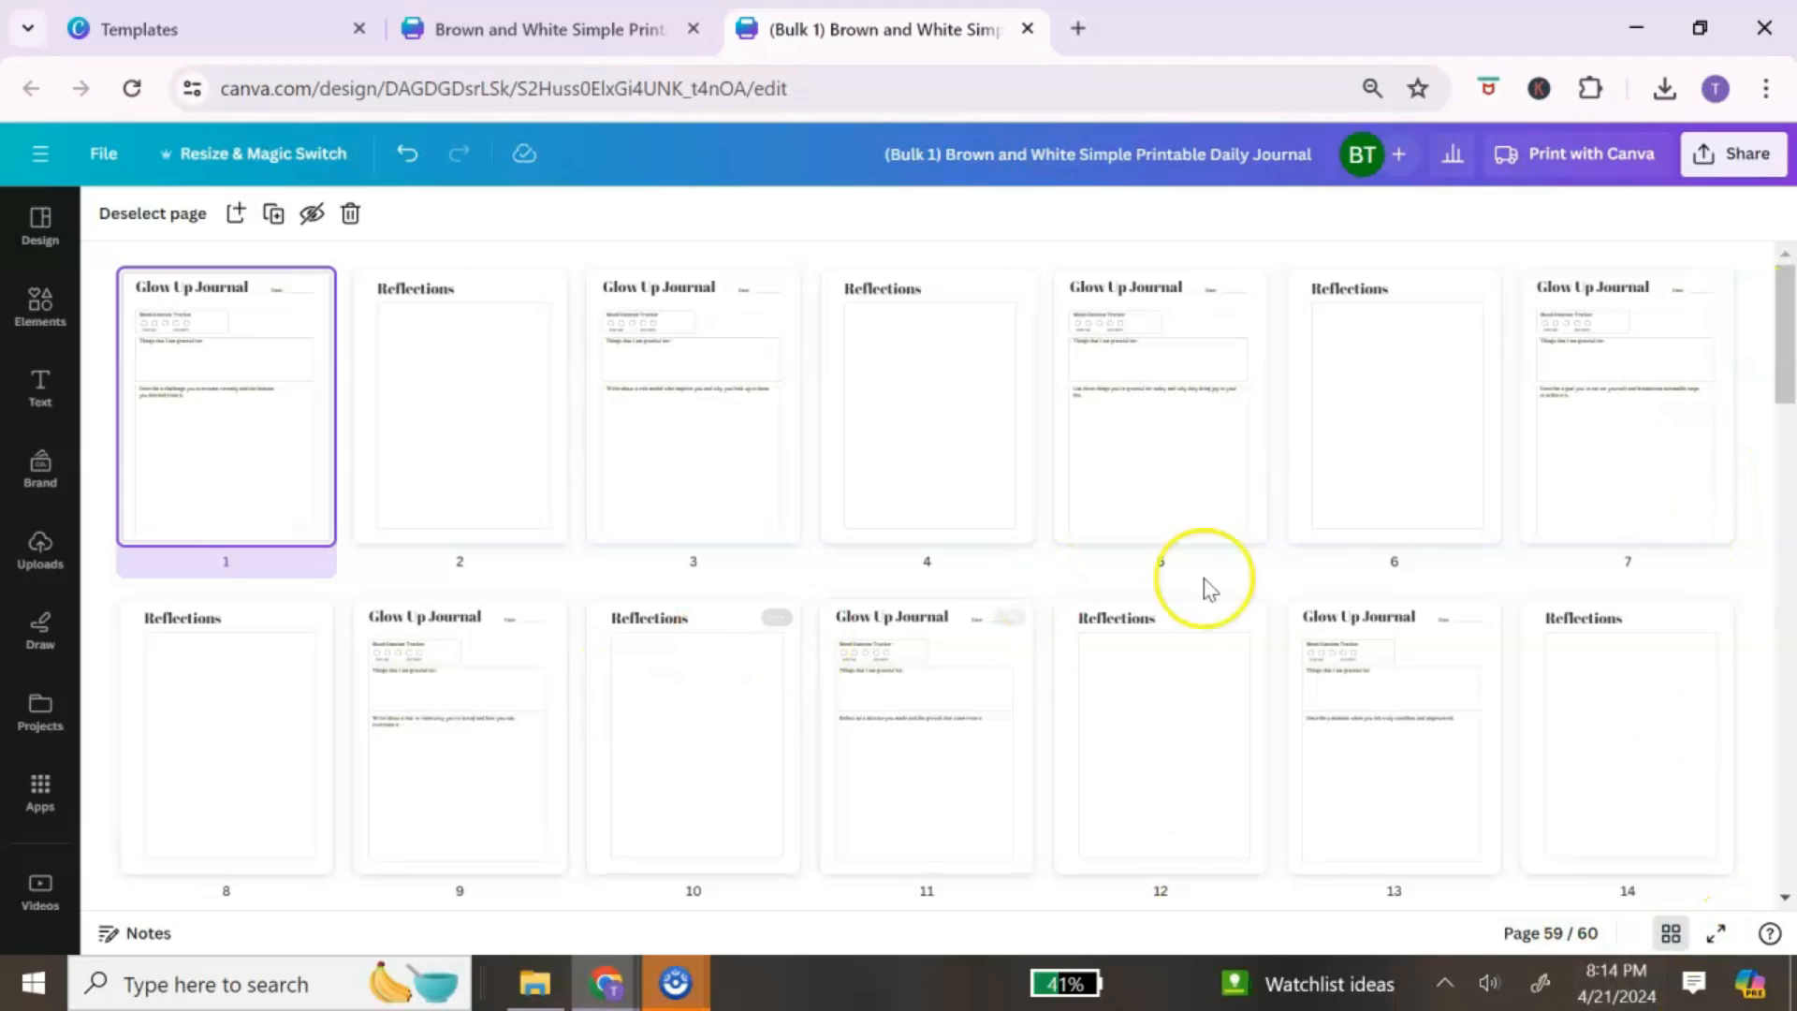
Step: Leave grid view, add a blank page after page 1, and move it to the front
left_click(1670, 934)
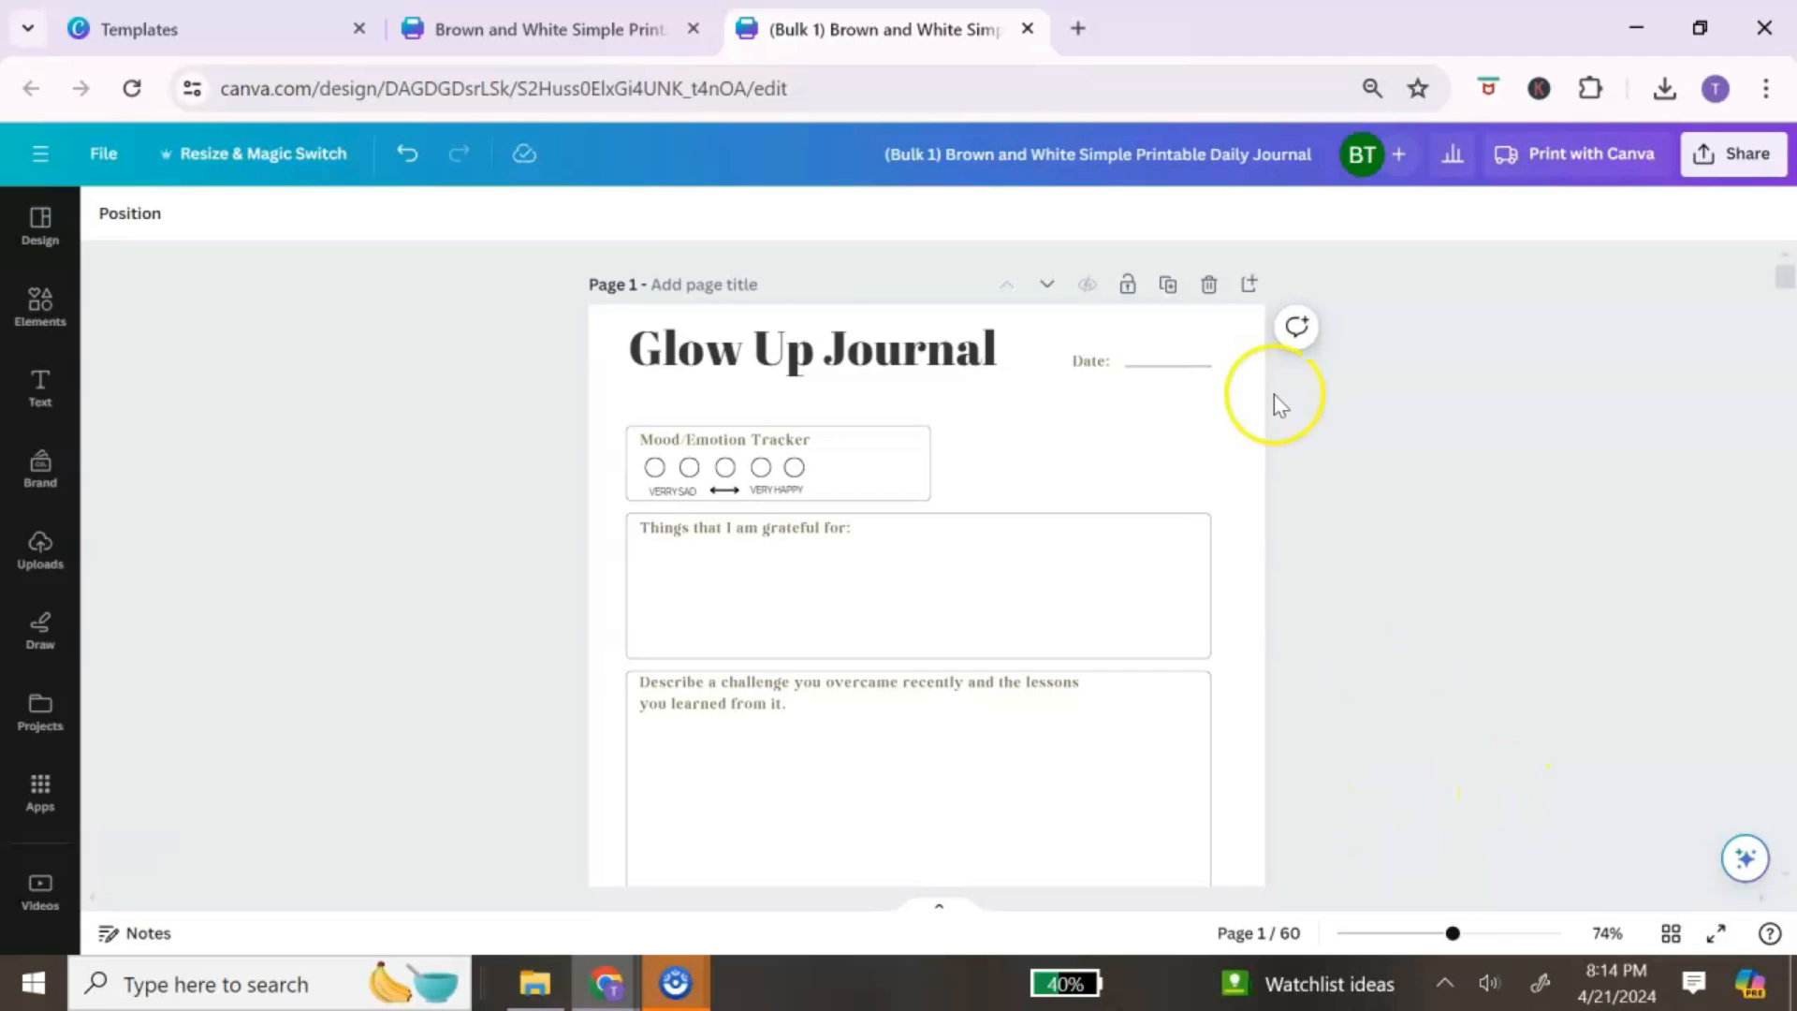
left_click(1252, 286)
left_click(1047, 287)
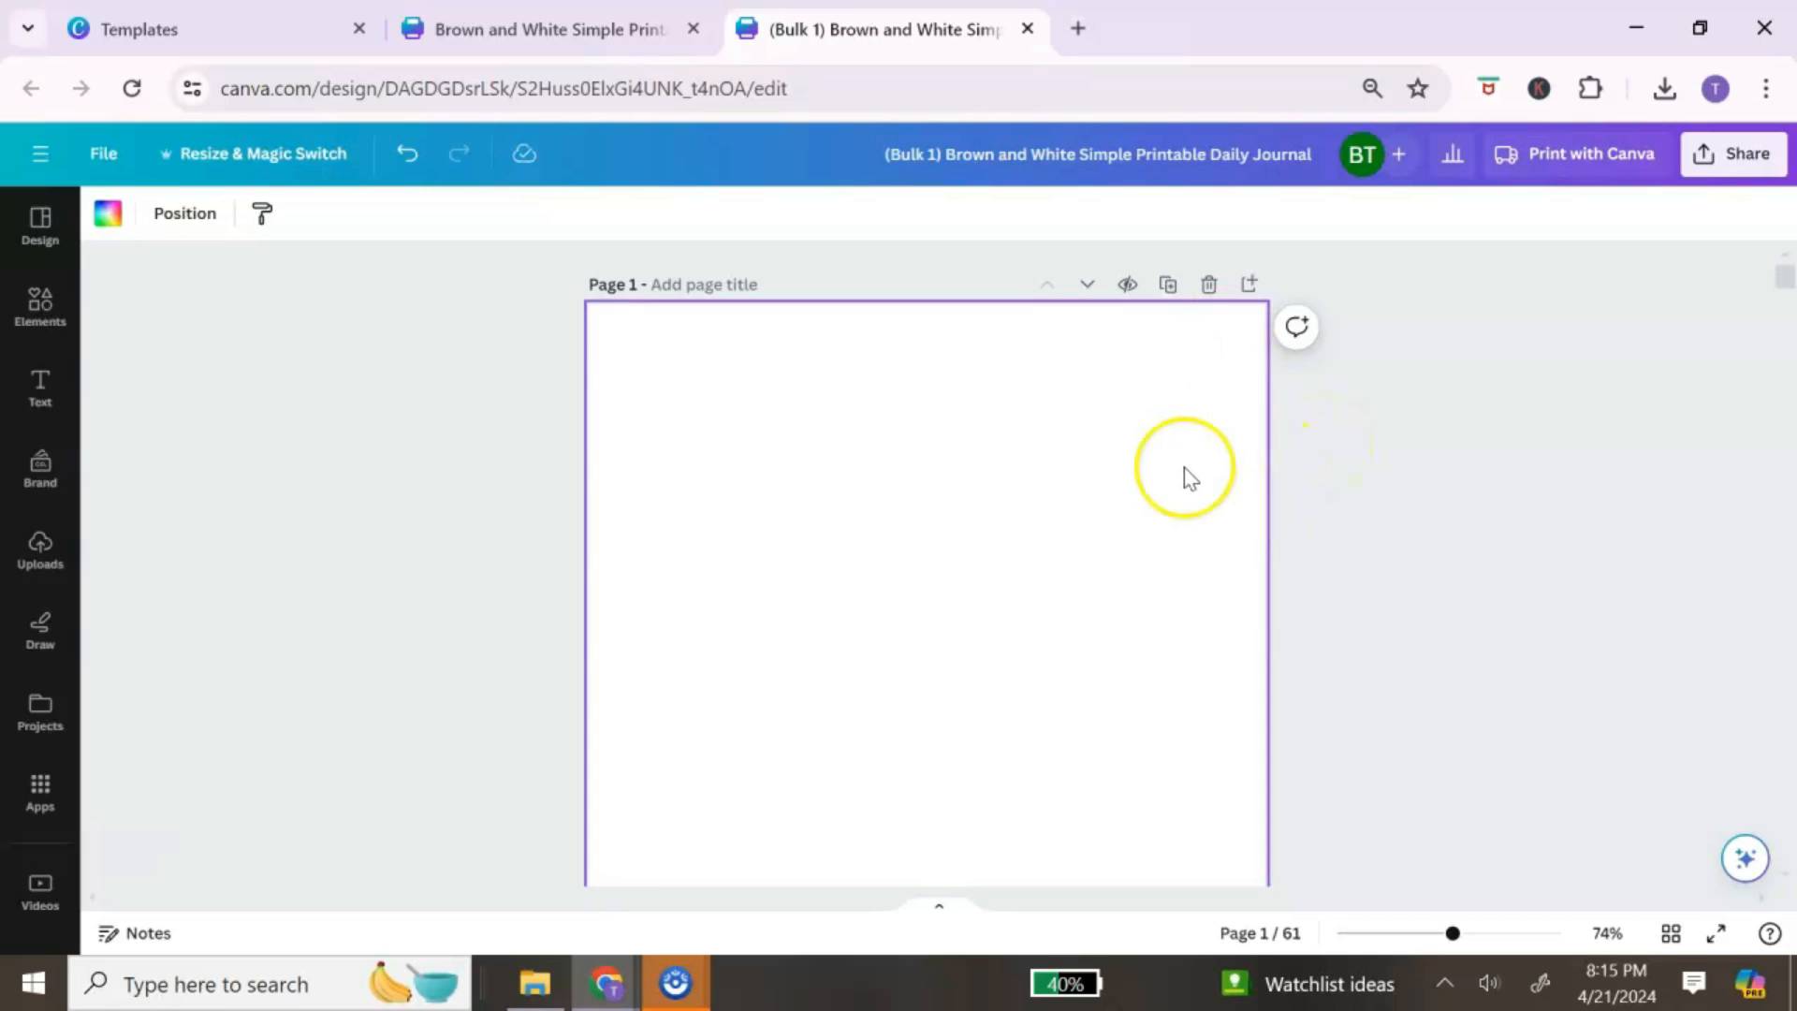
Step: Search Elements for 'boss girl' and add the woman-in-orange-suit graphic
left_click(37, 304)
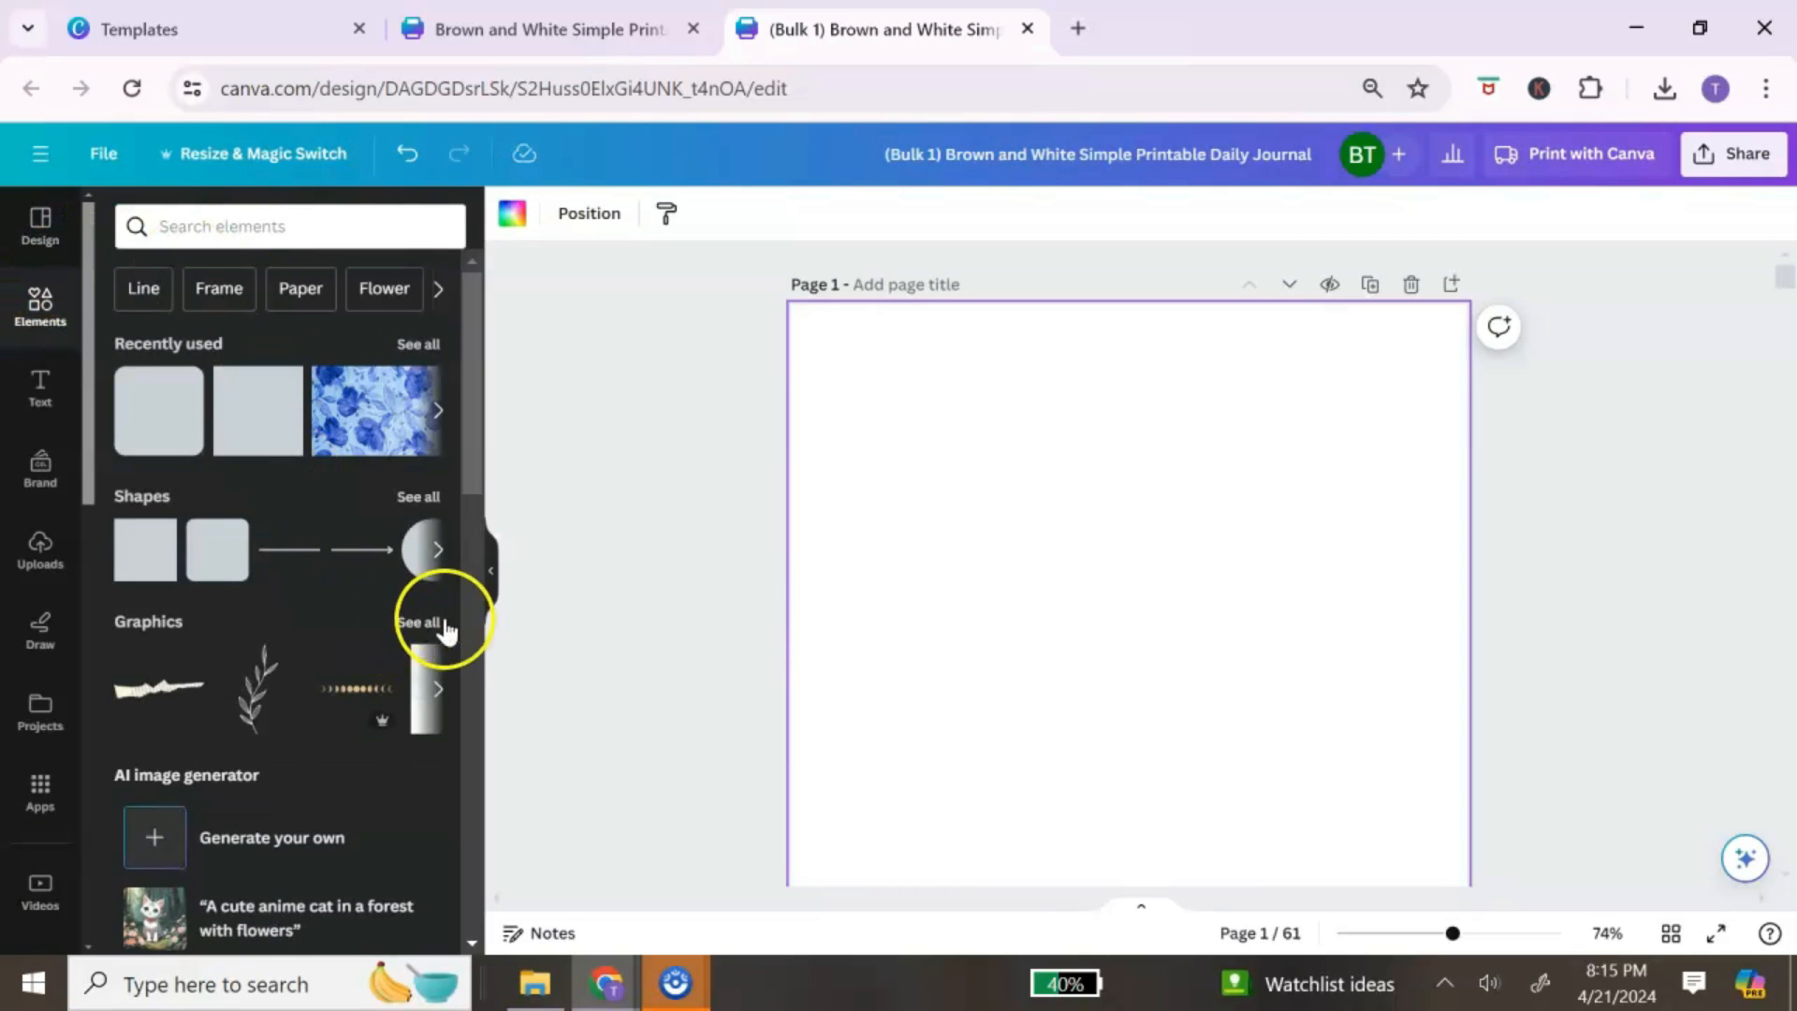
scroll(1169, 578, "down", 3)
scroll(1169, 579, "up", 3)
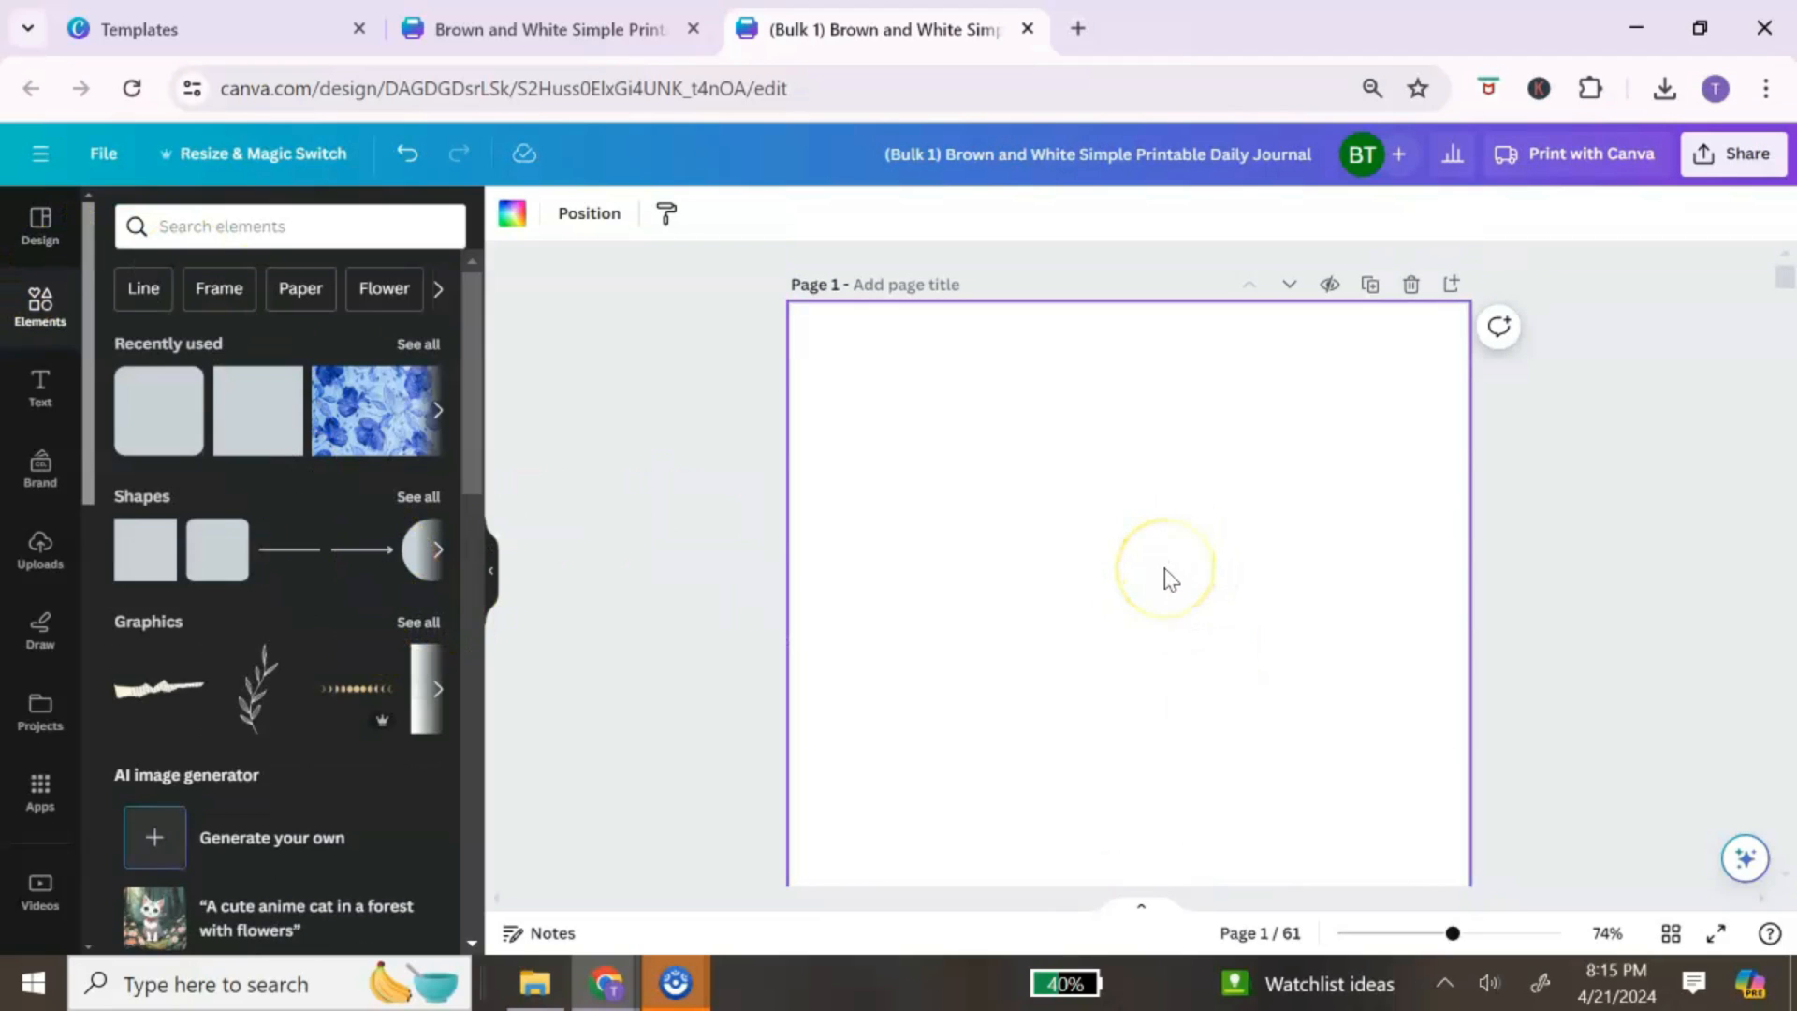
left_click(262, 229)
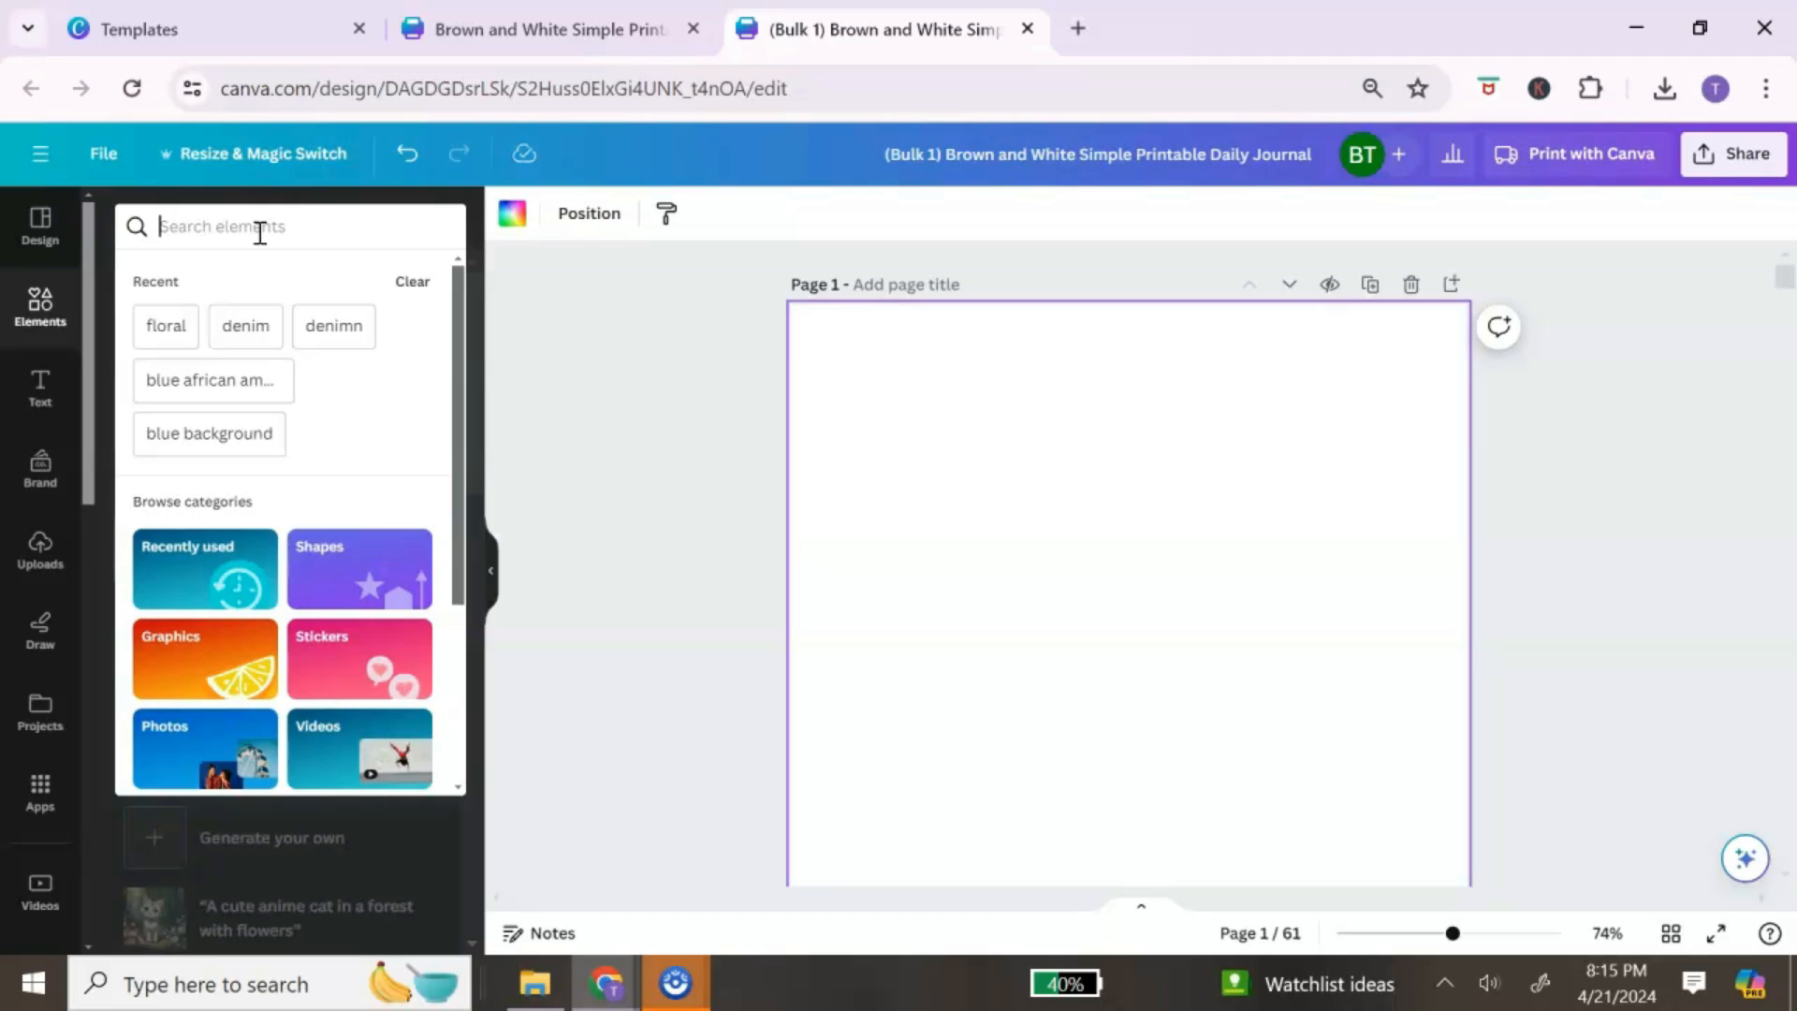
type("boss girl")
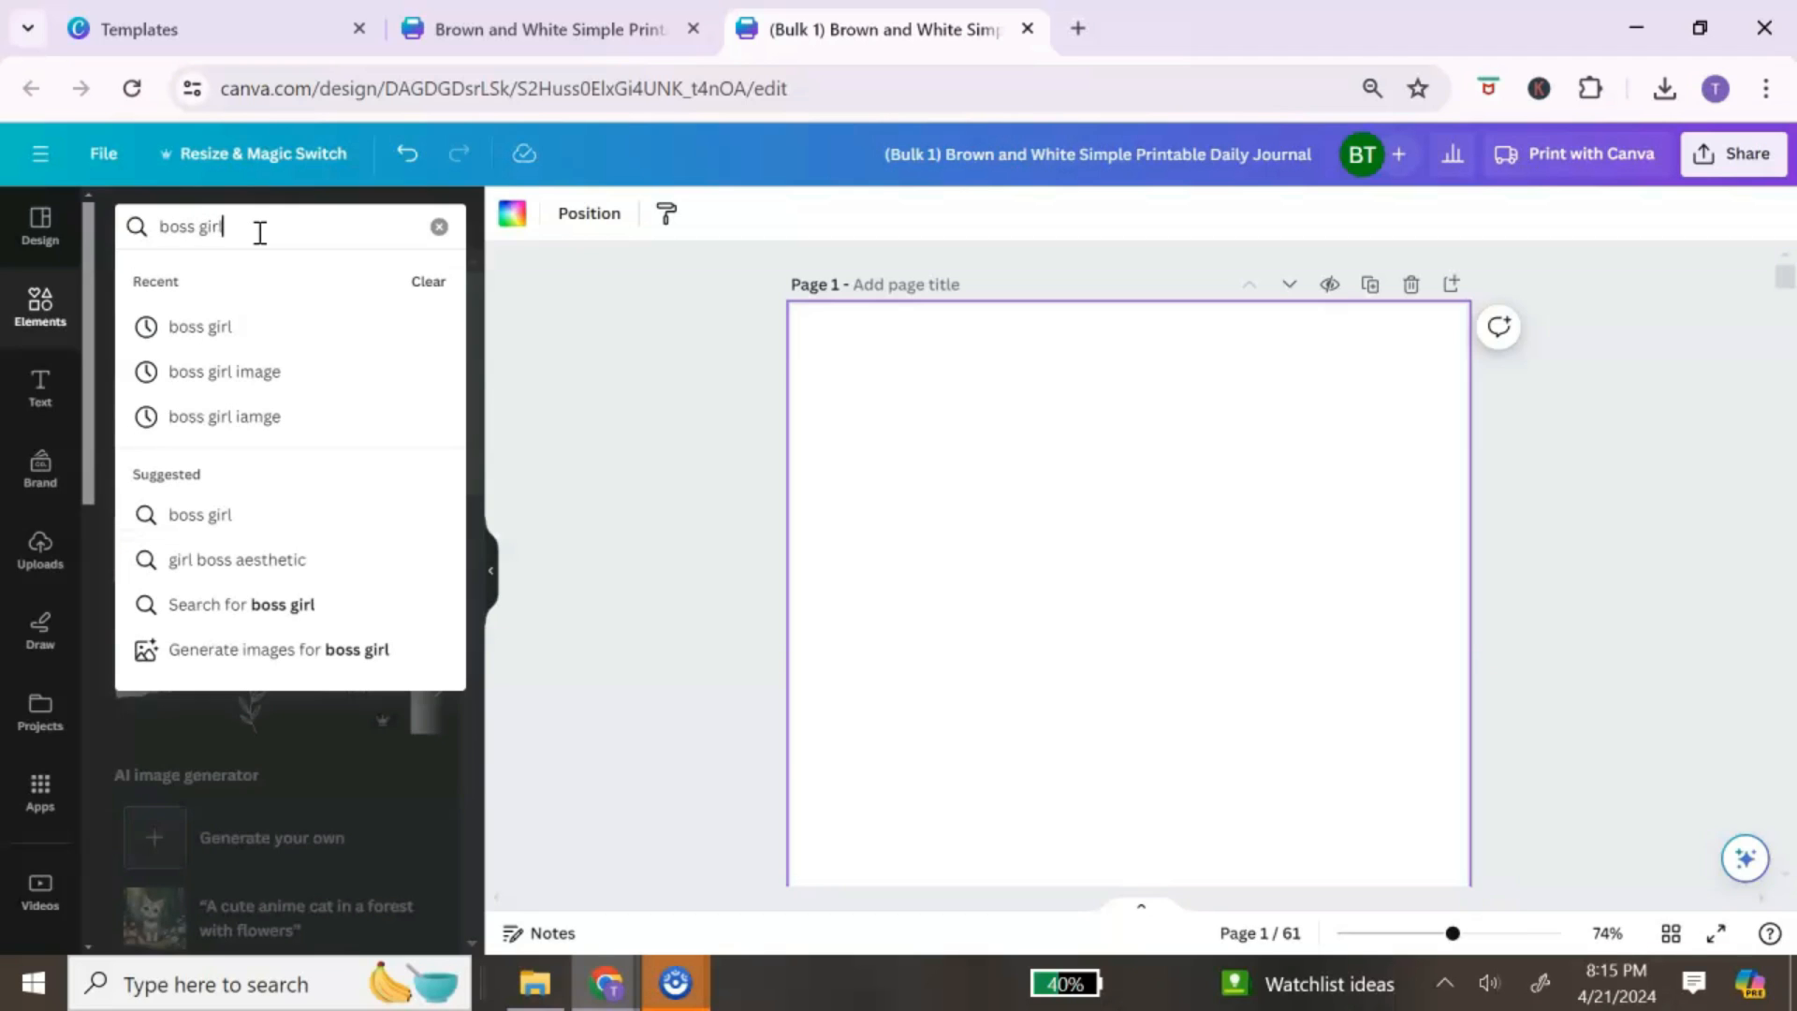
key("Return")
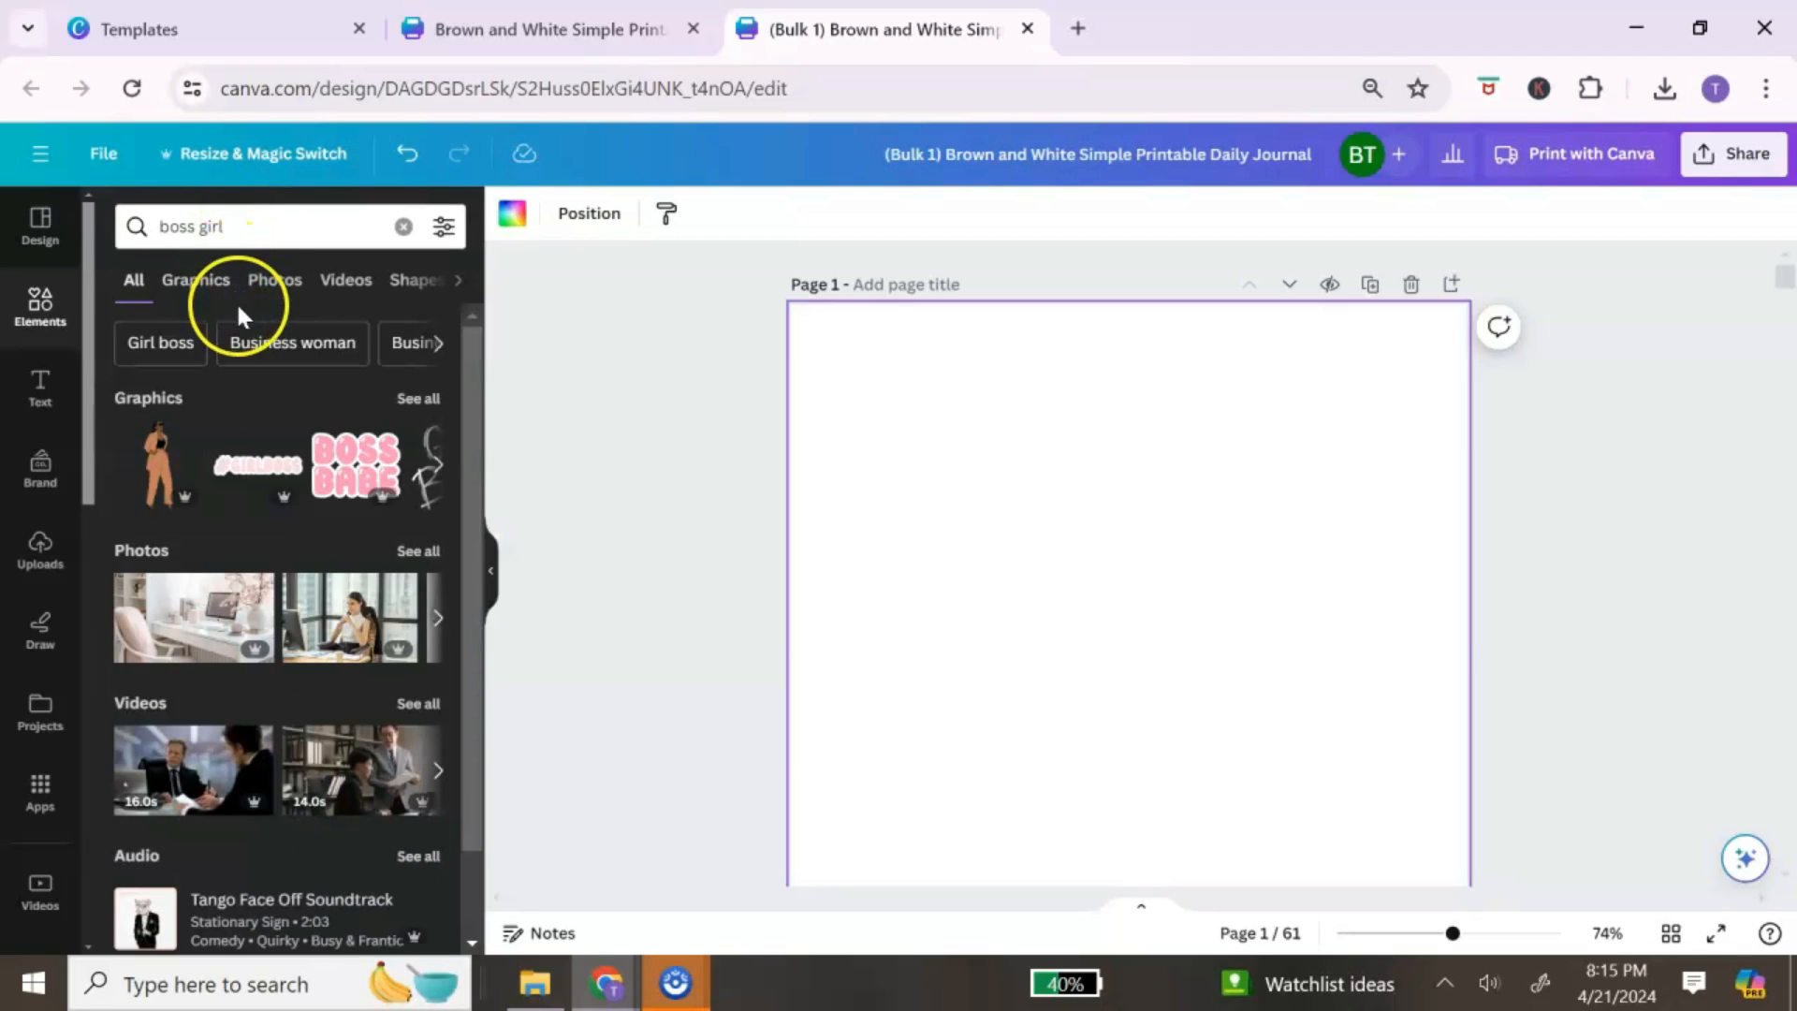
left_click(160, 454)
Step: Resize the woman graphic with a corner handle and nudge it into place on page 1
scroll(790, 469, "down", 2)
scroll(943, 458, "up", 2)
scroll(1030, 467, "down", 5)
left_click_drag(1070, 495, 970, 674)
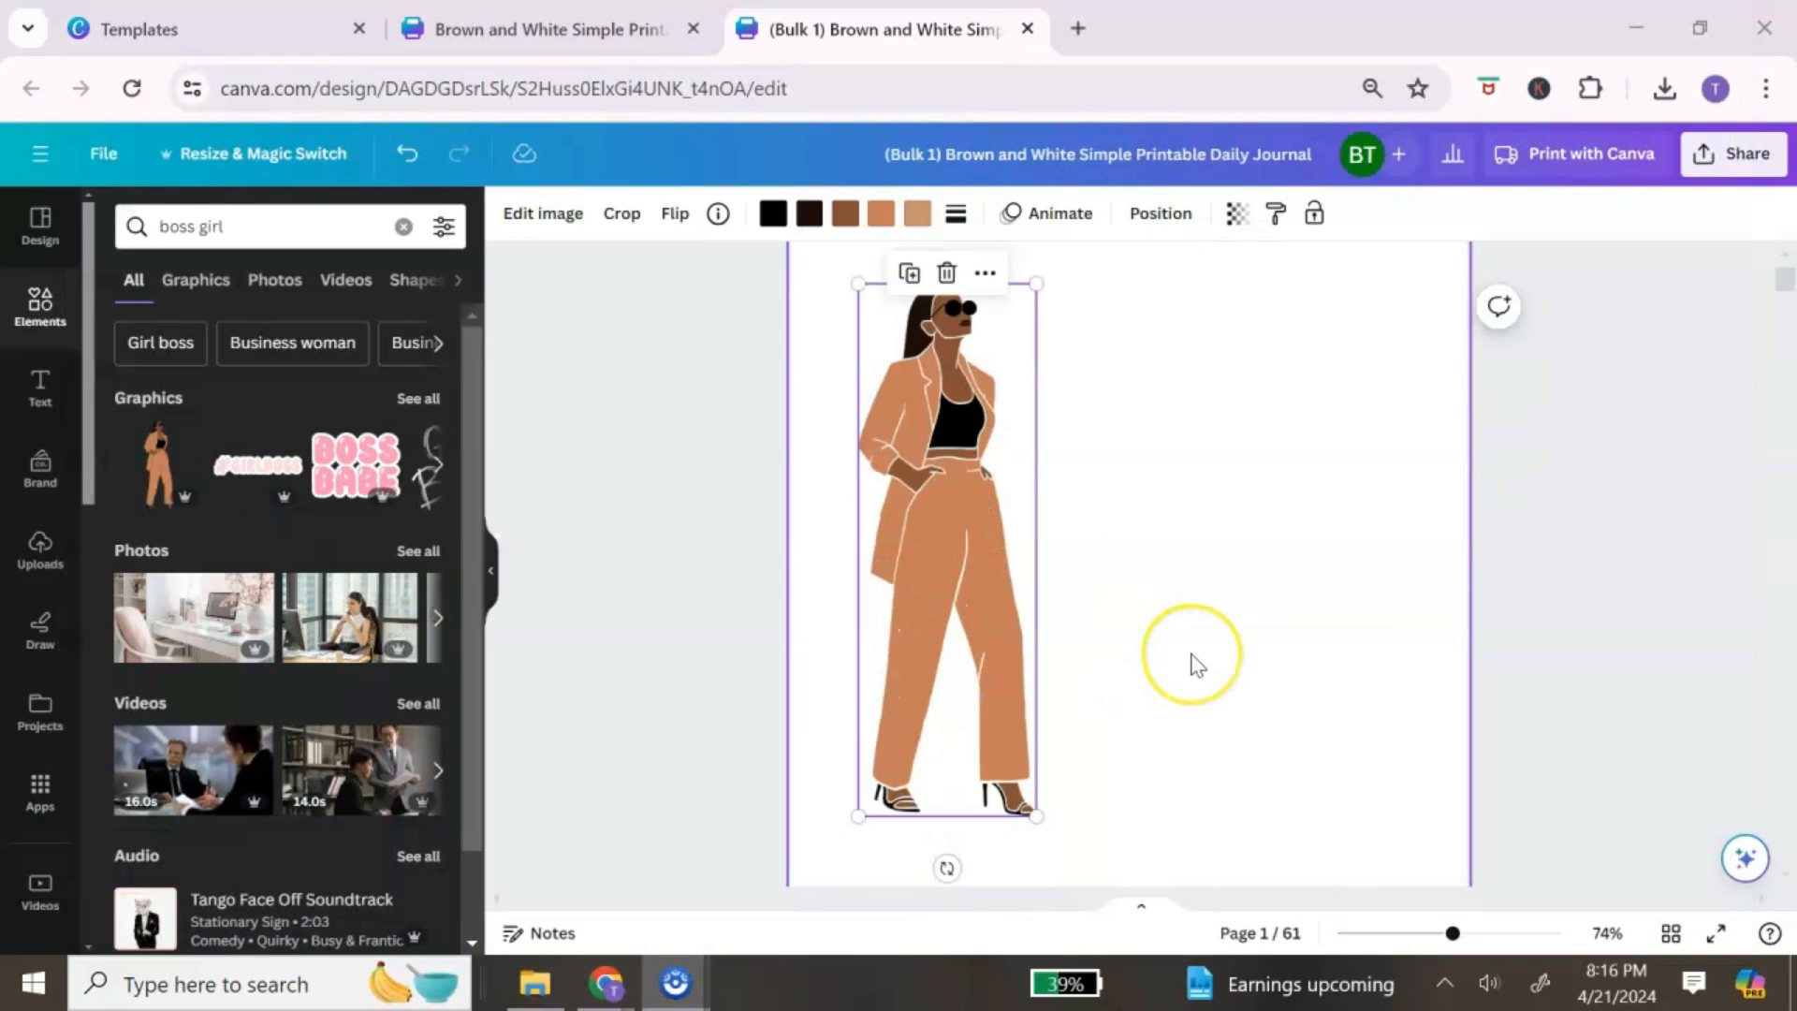
scroll(1196, 662, "down", 4)
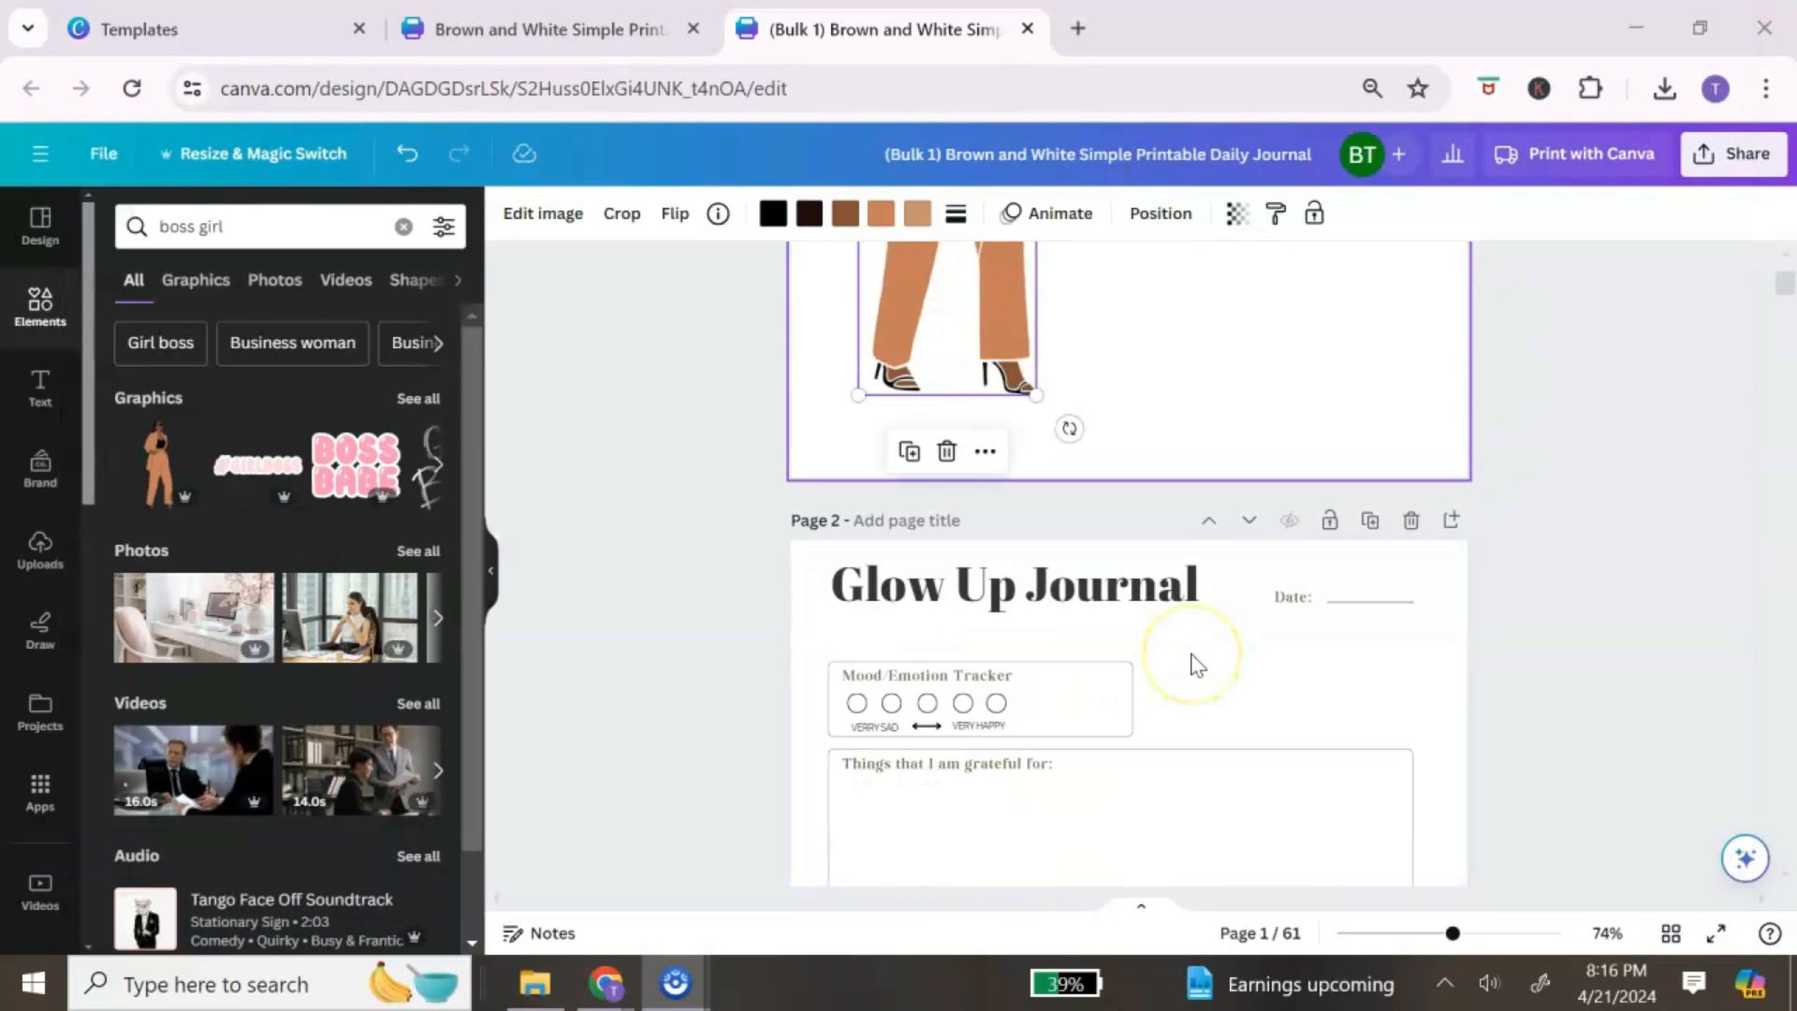
scroll(1151, 580, "up", 3)
scroll(1116, 525, "up", 1)
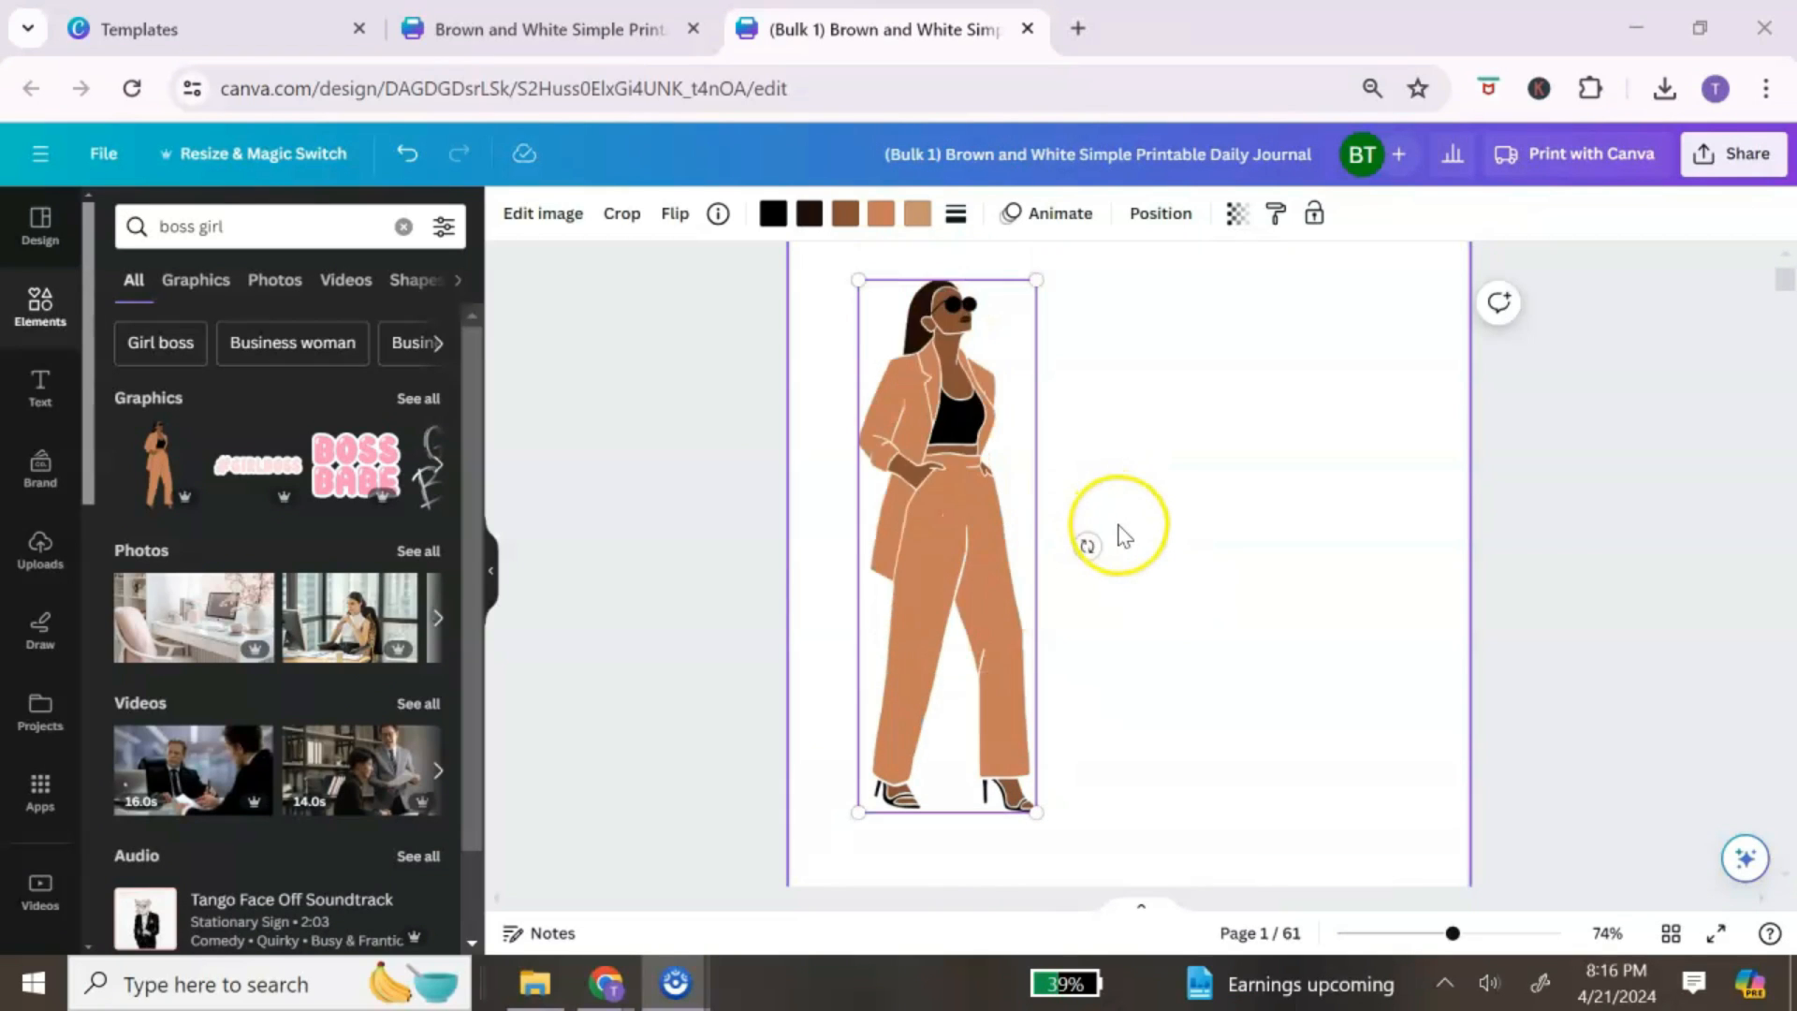
left_click_drag(992, 530, 1001, 559)
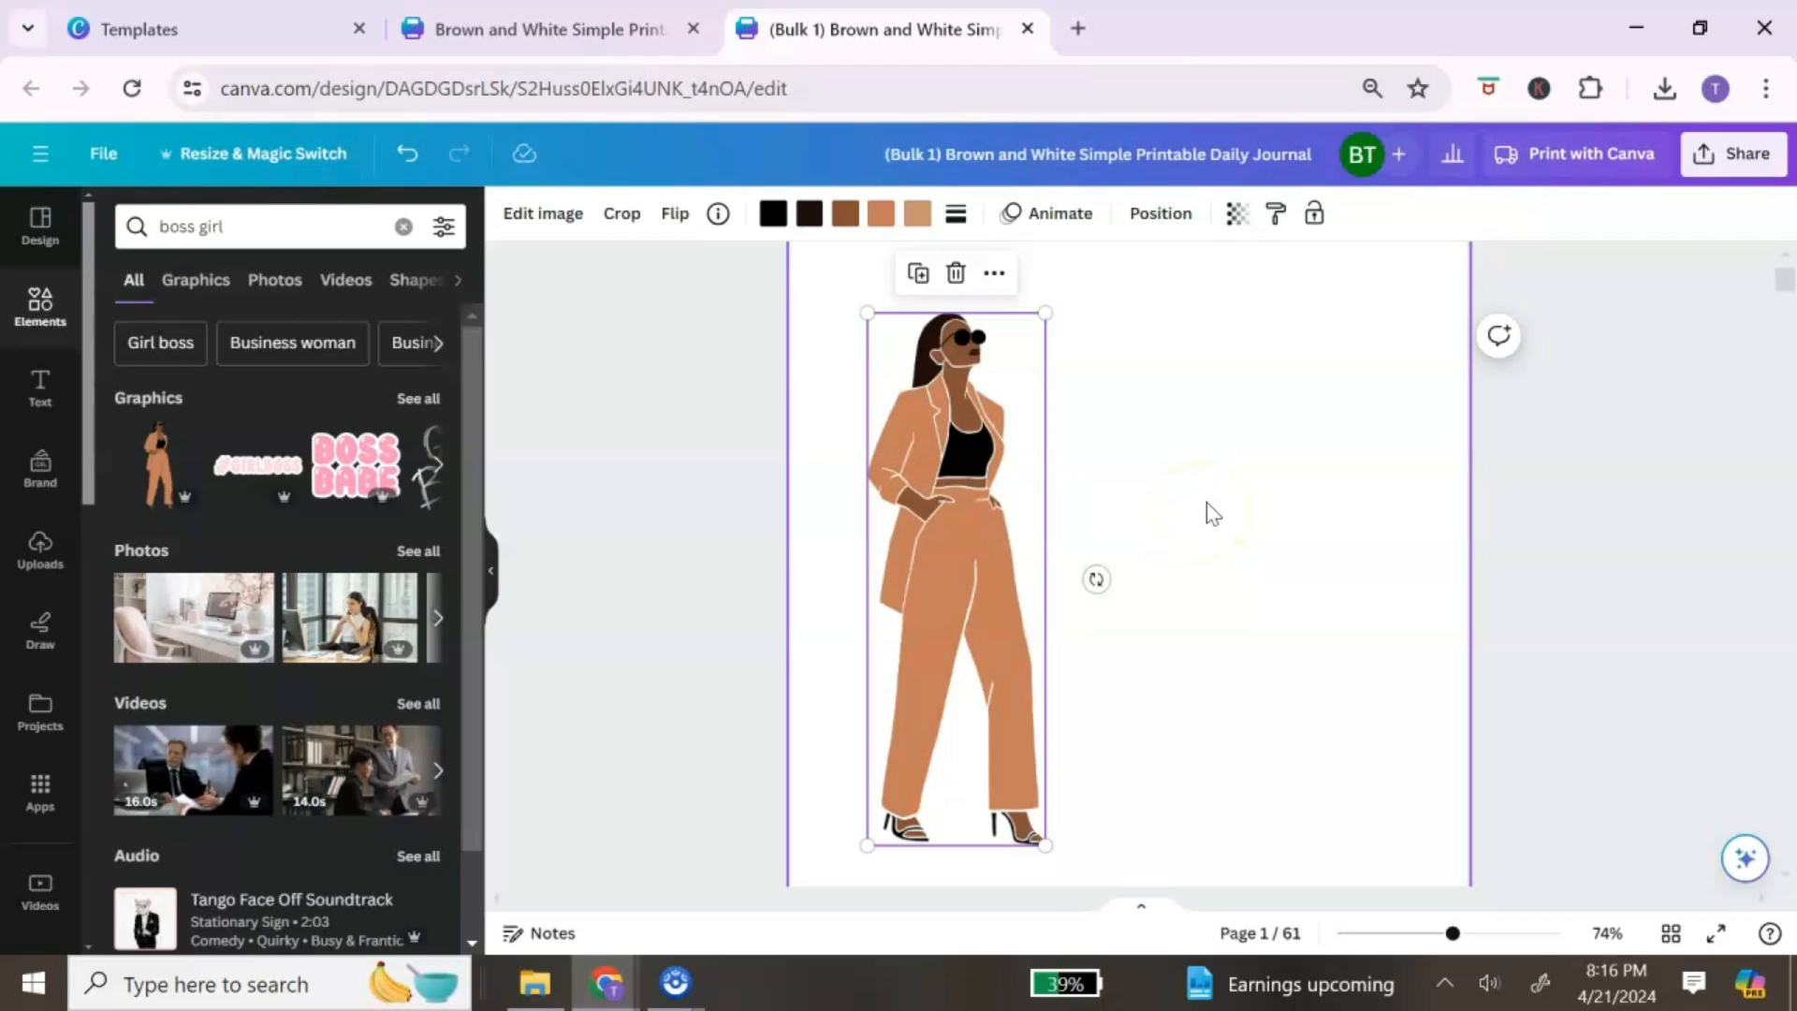
left_click(1303, 398)
scroll(1247, 513, "down", 4)
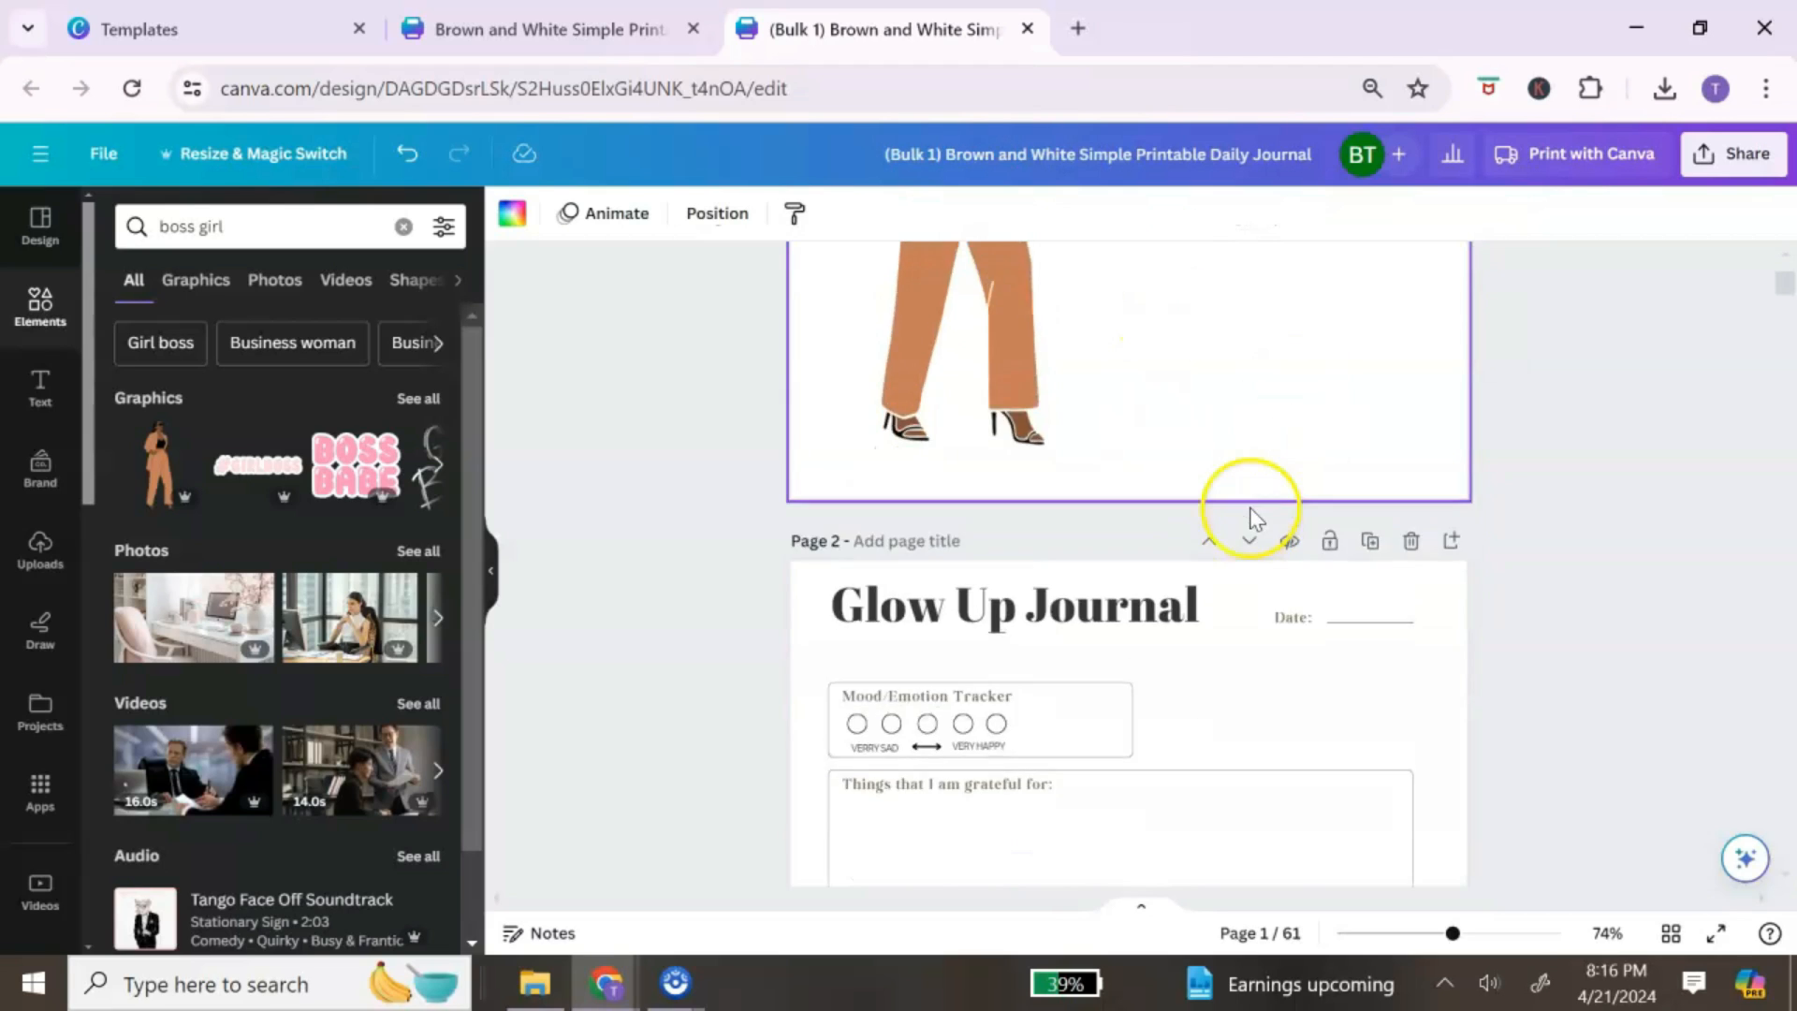
scroll(1235, 521, "up", 6)
scroll(1079, 521, "down", 3)
Step: Make the woman graphic's suit light pink
scroll(1063, 522, "up", 3)
left_click(992, 660)
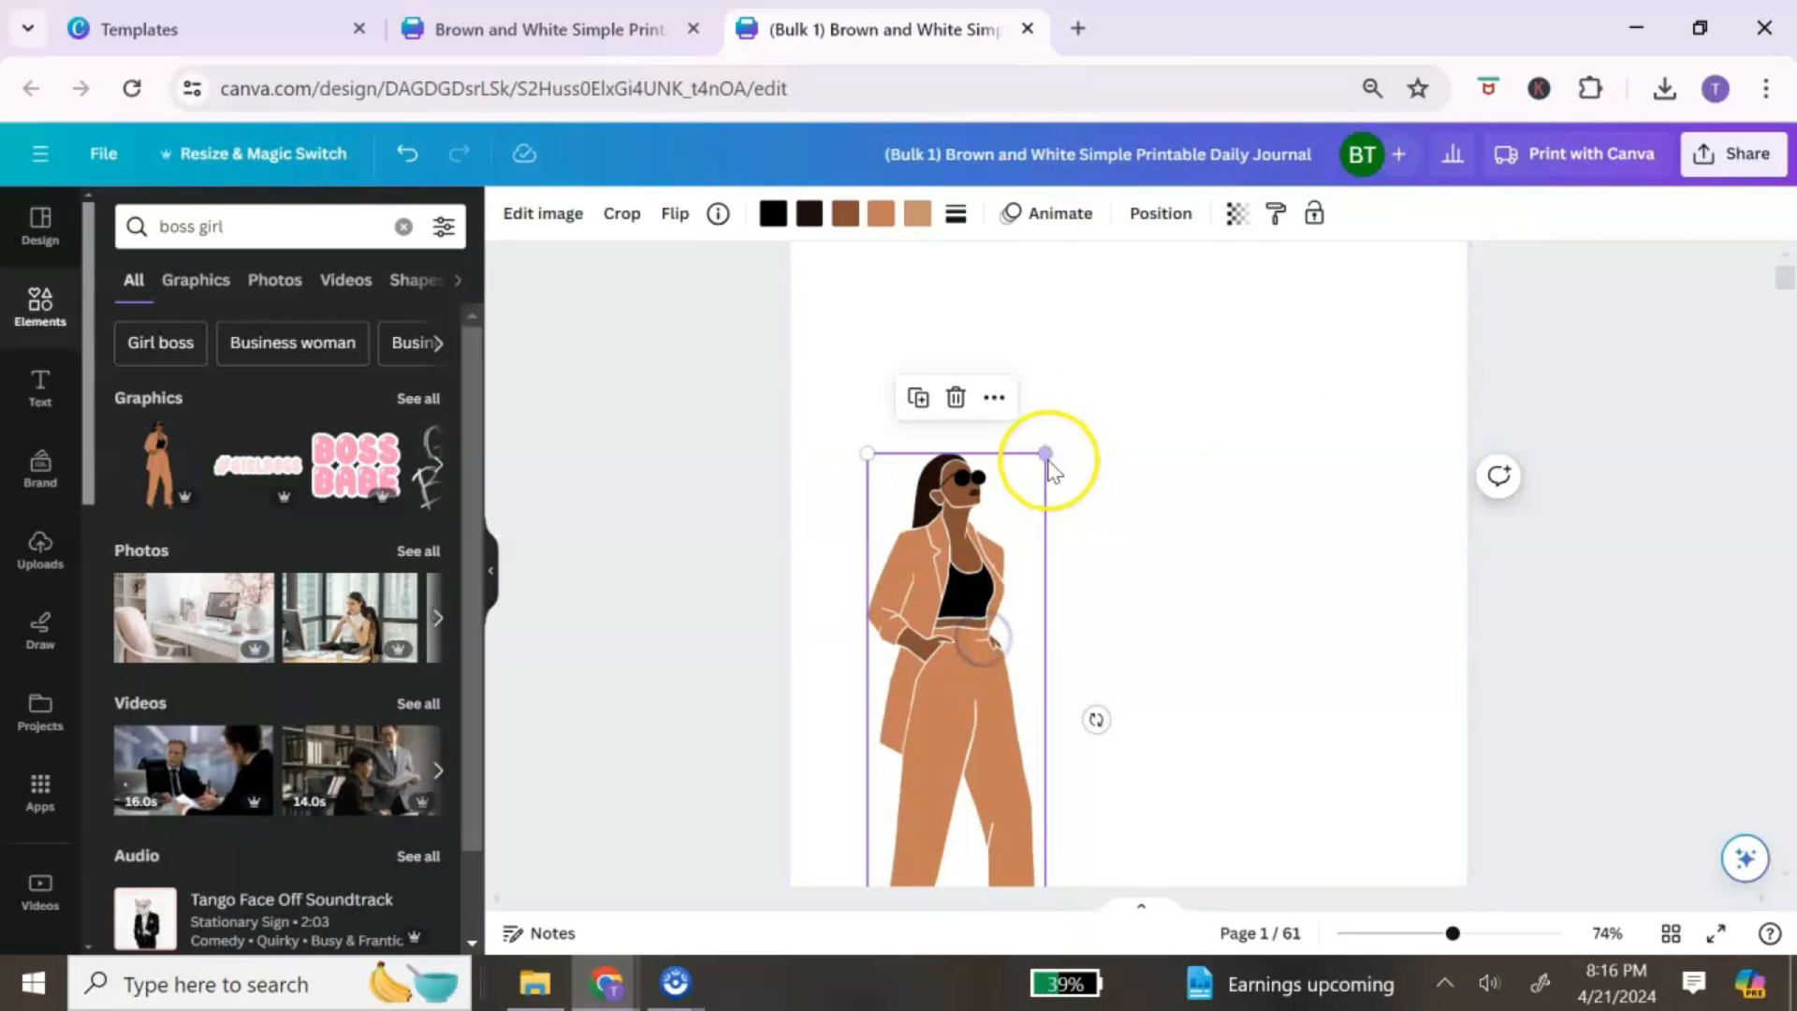
left_click(882, 213)
left_click(190, 683)
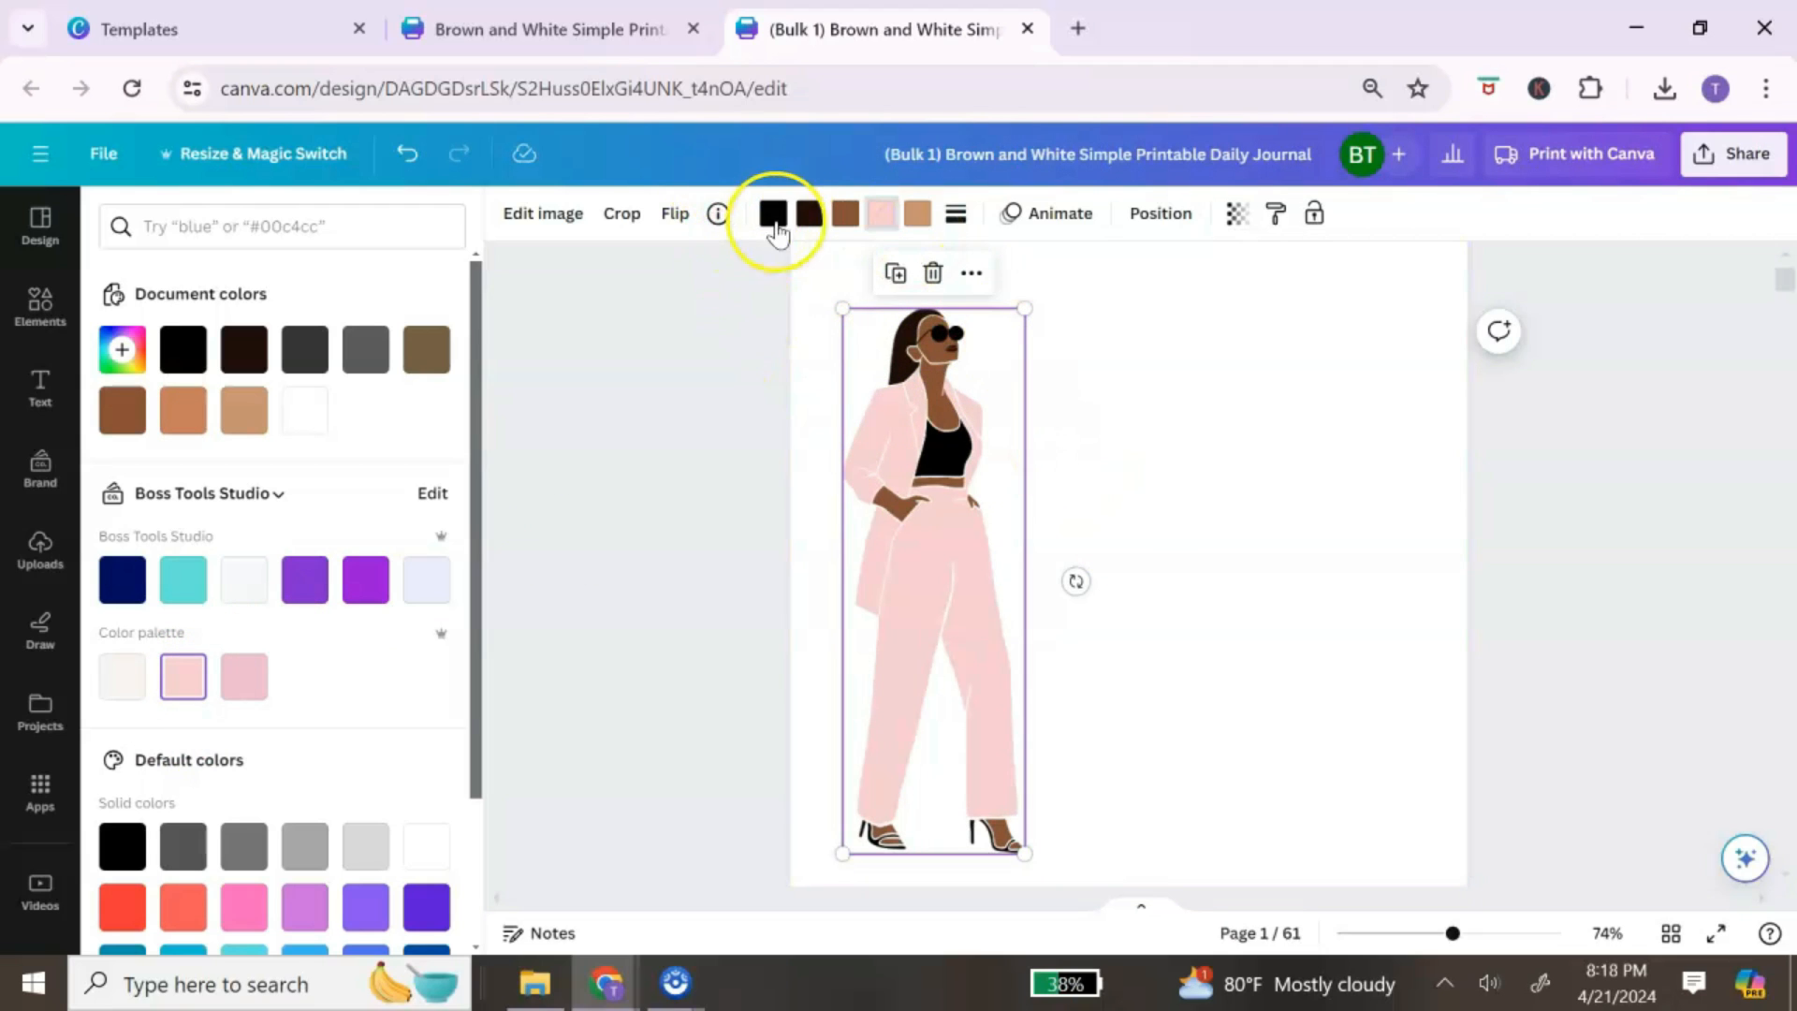
Step: Keep her hair dark and turn her black top and sunglasses pink
left_click(808, 214)
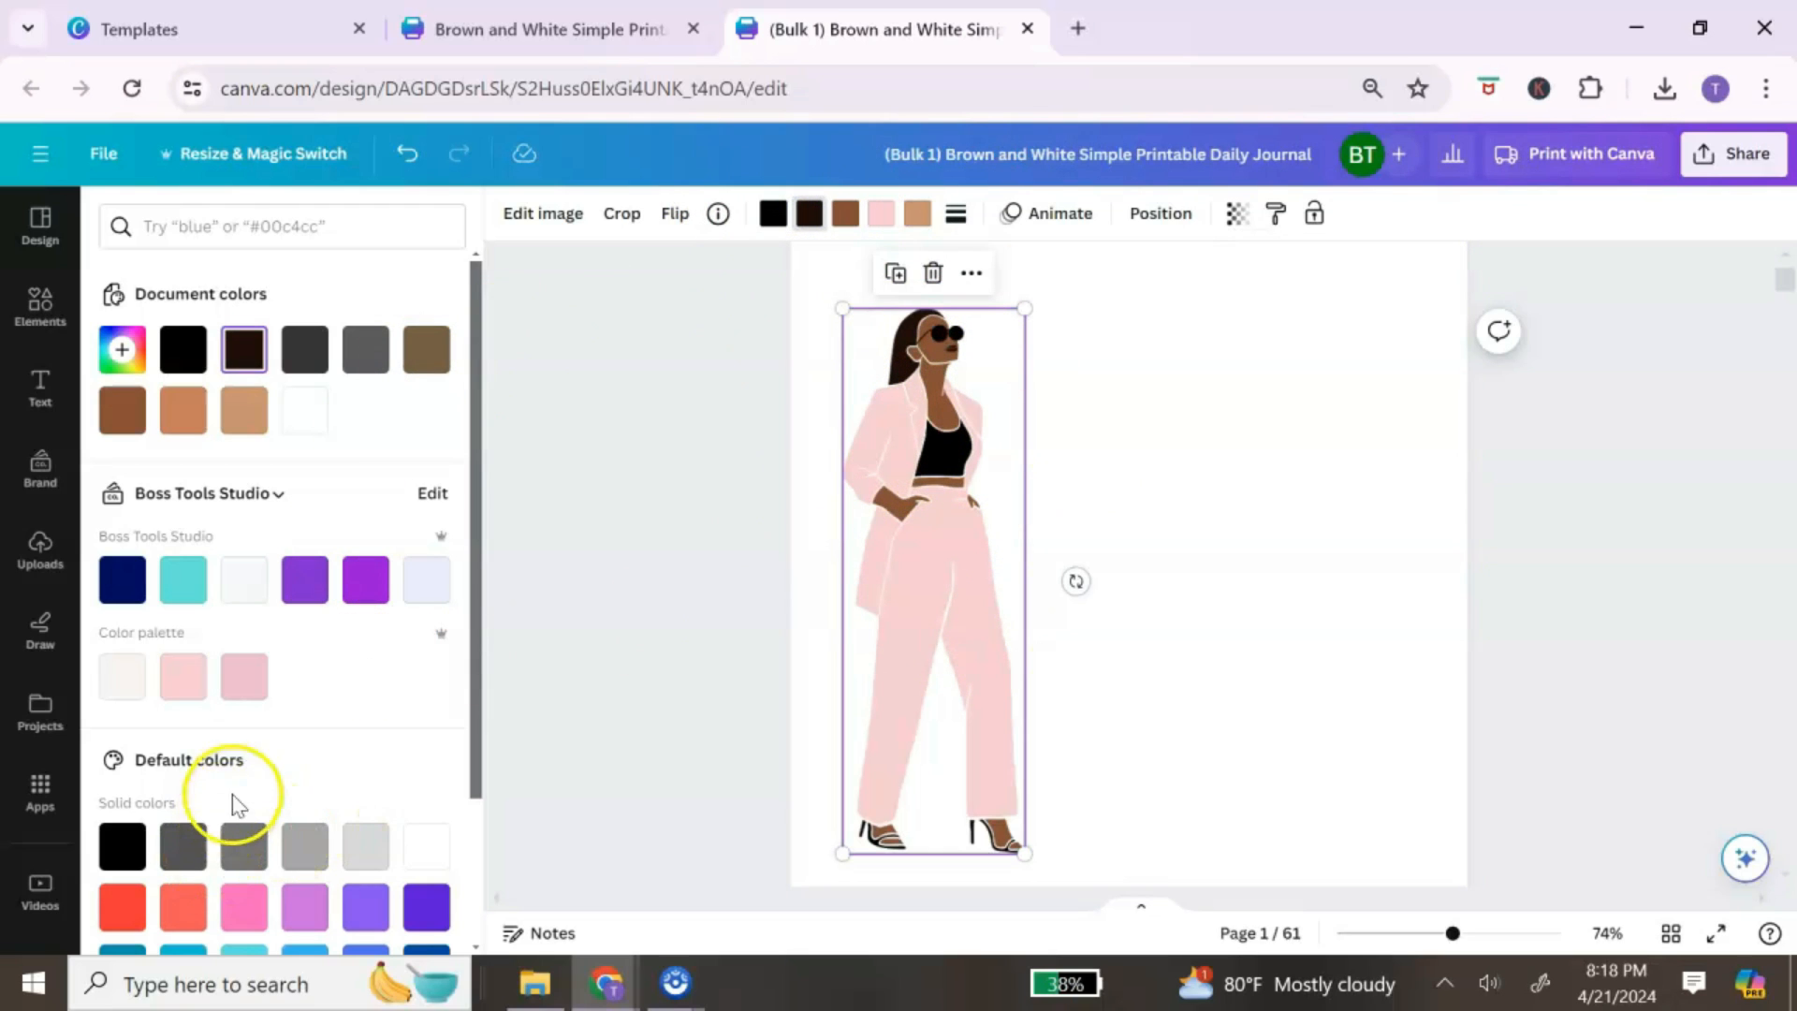
scroll(238, 805, "down", 2)
left_click(245, 725)
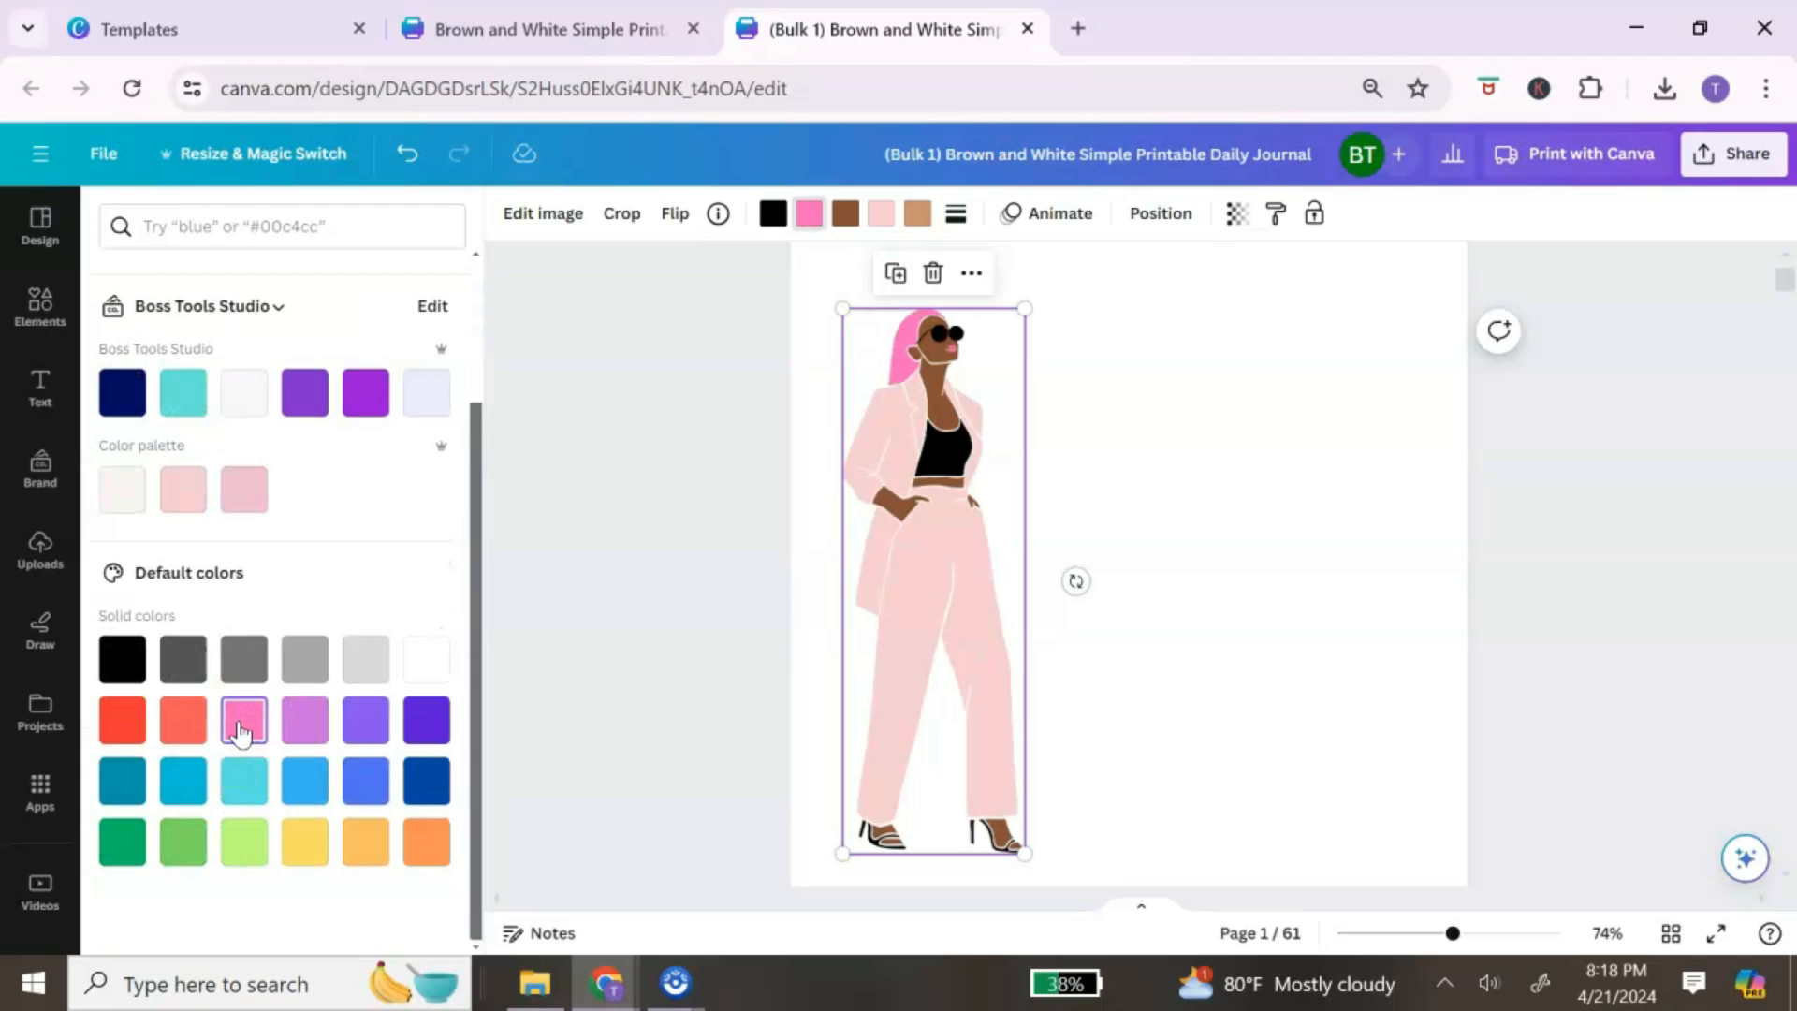
scroll(289, 440, "up", 2)
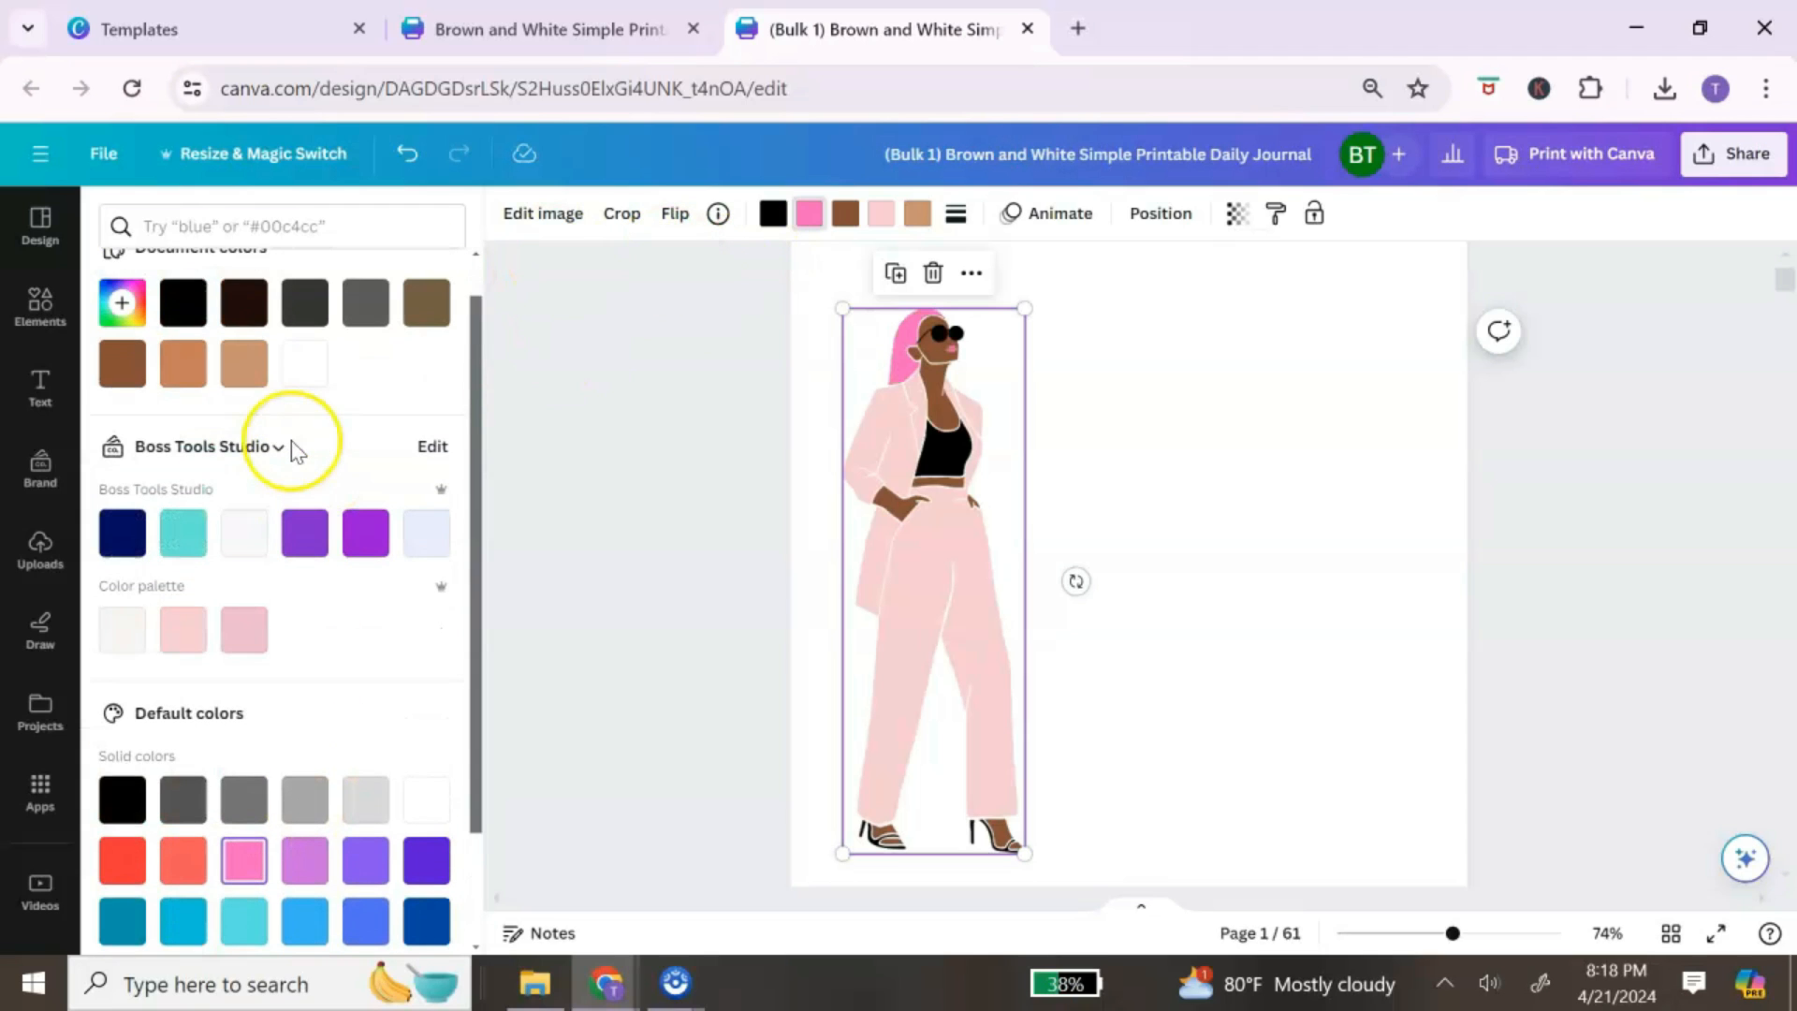
left_click(407, 152)
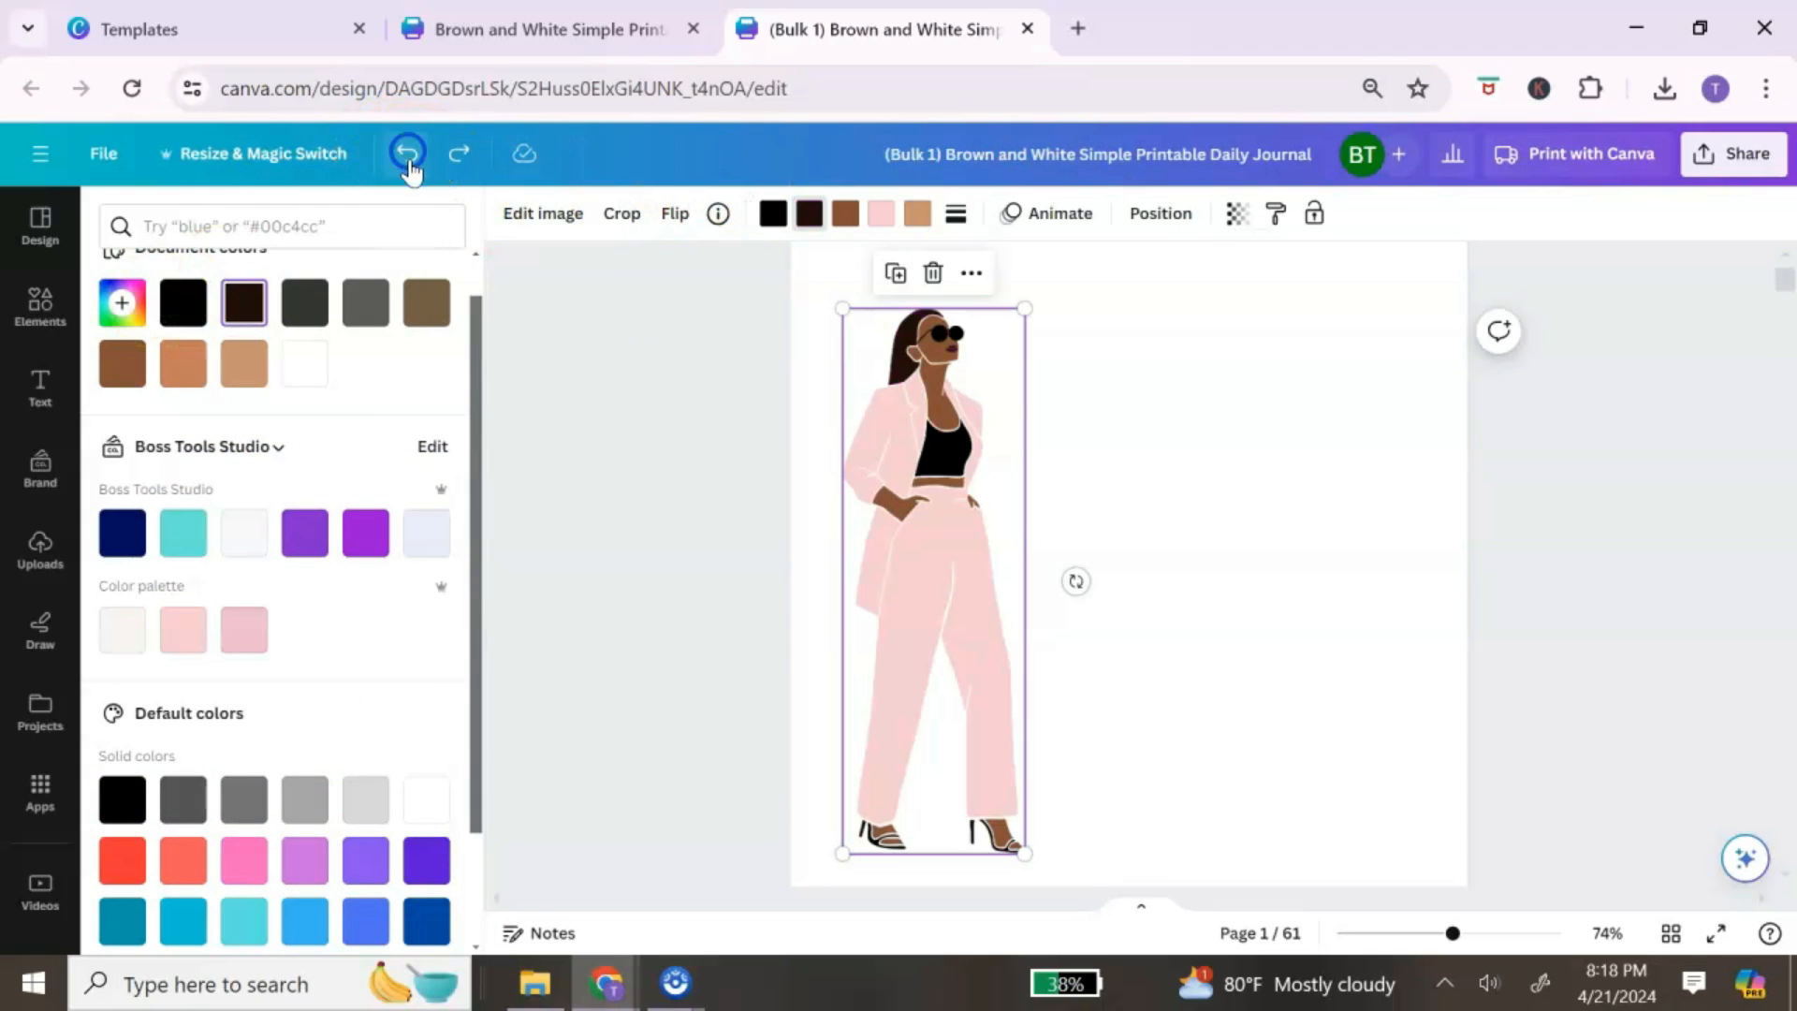
left_click(773, 214)
scroll(272, 720, "down", 2)
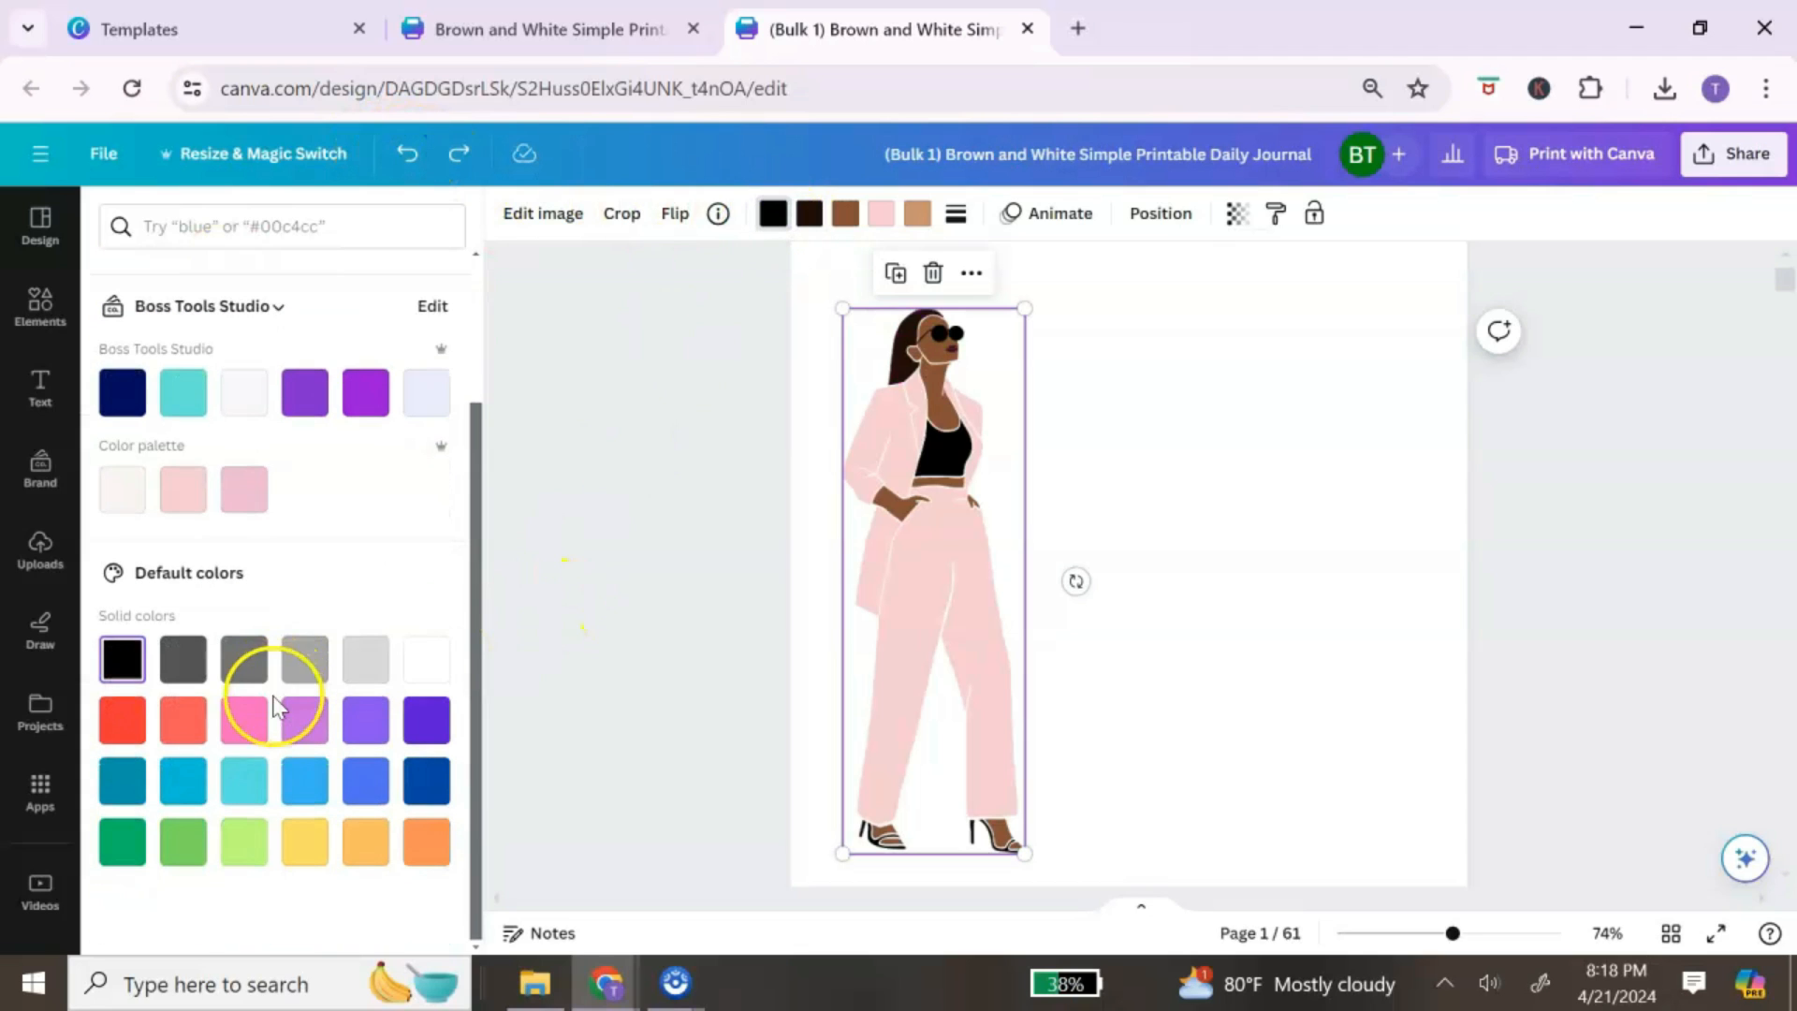
left_click(255, 721)
left_click(1137, 491)
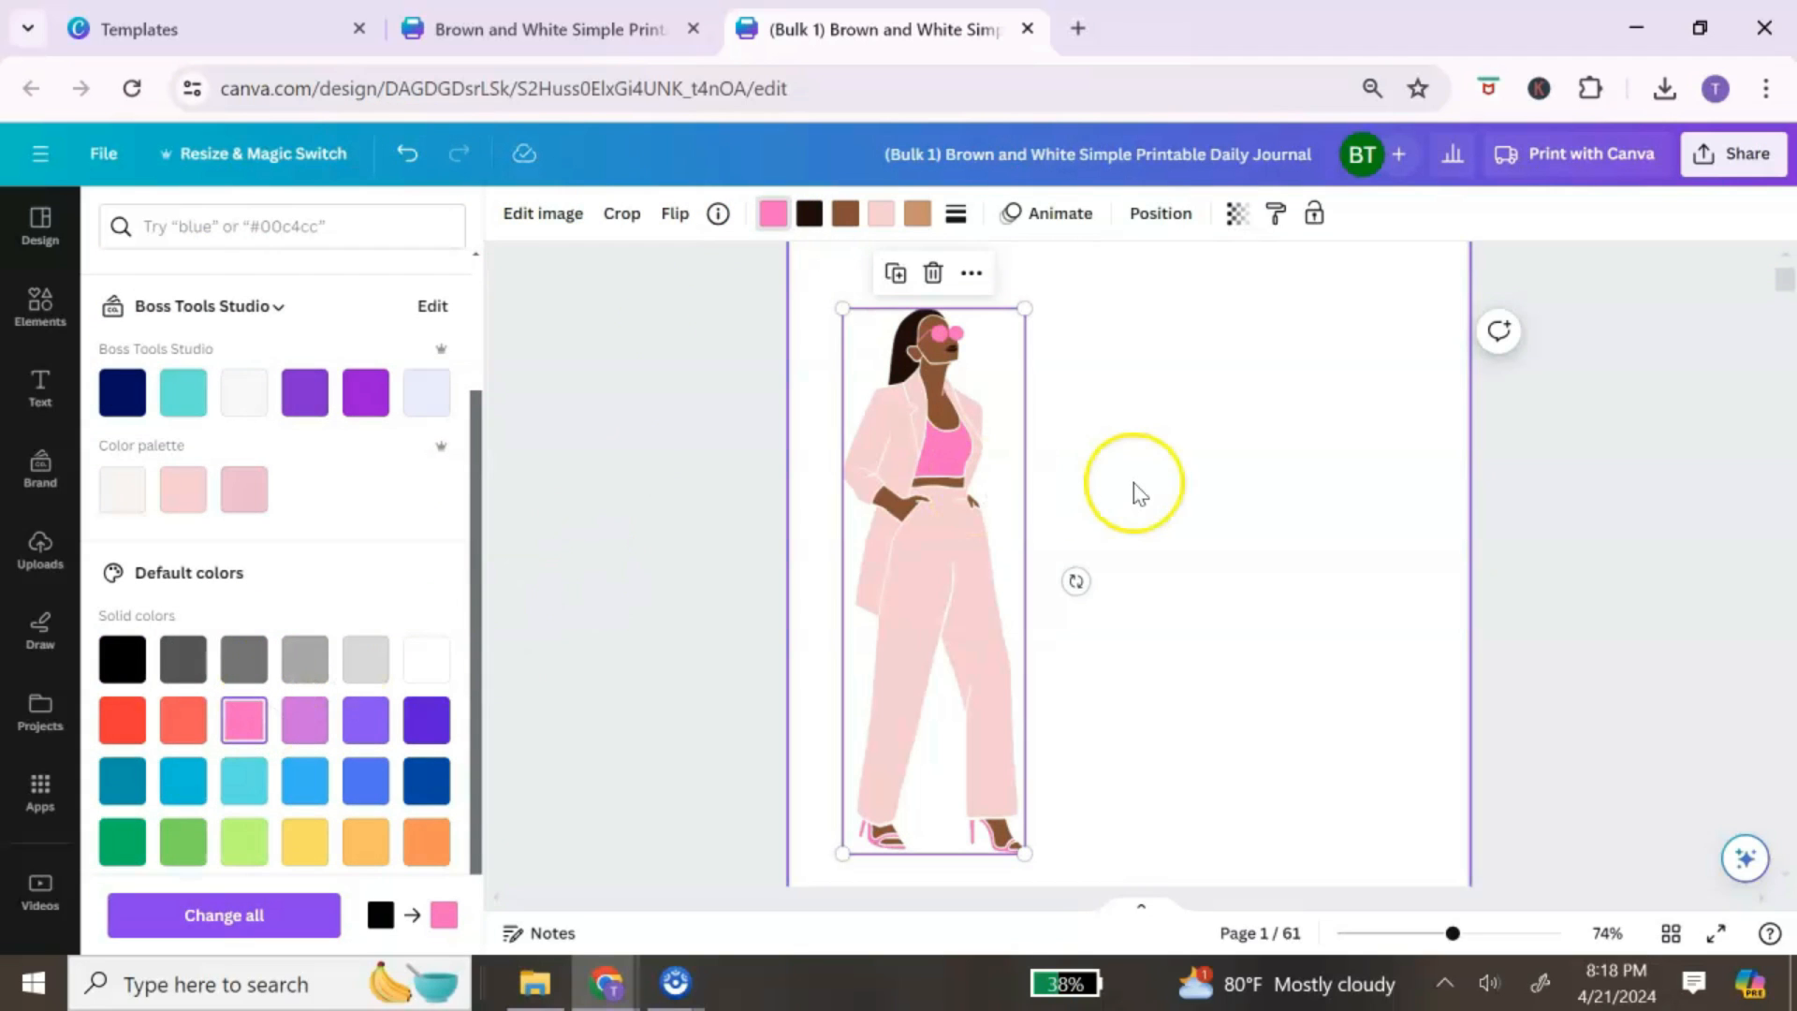
Step: Enlarge the illustration by dragging its corner up and to the right
scroll(1134, 484, "up", 3)
scroll(1134, 496, "down", 5)
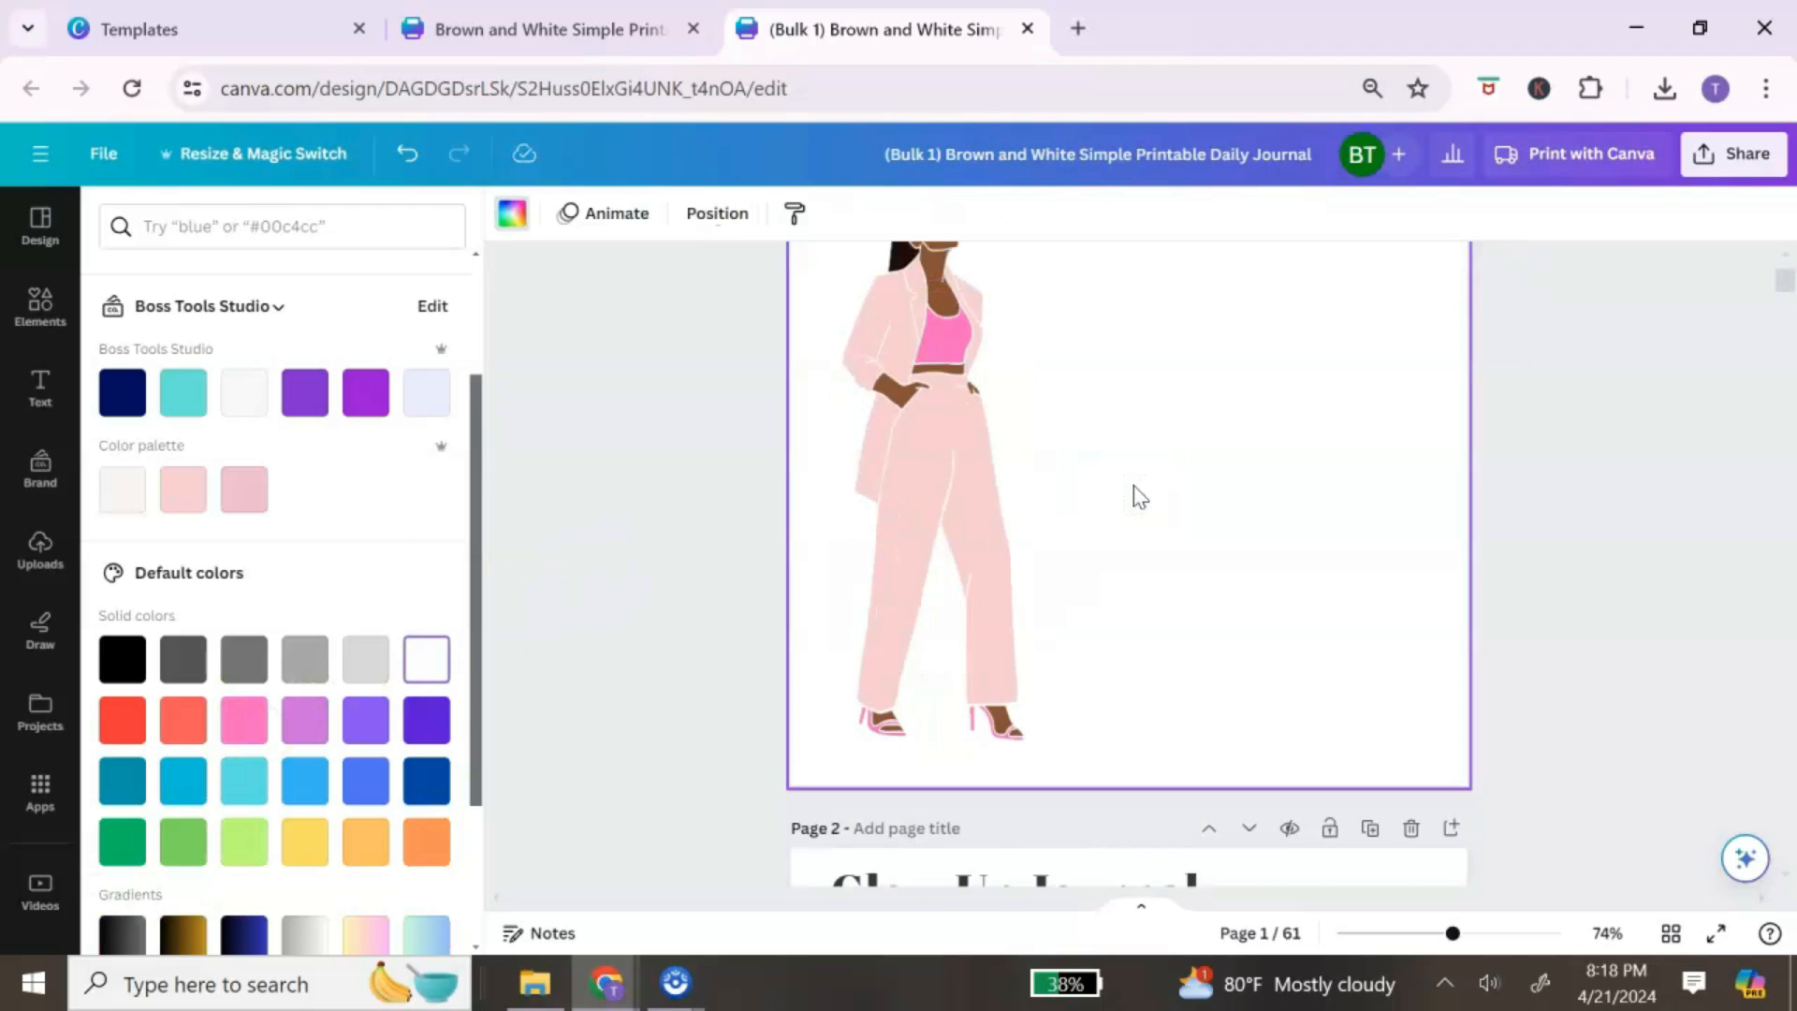
left_click(982, 514)
scroll(1076, 533, "up", 3)
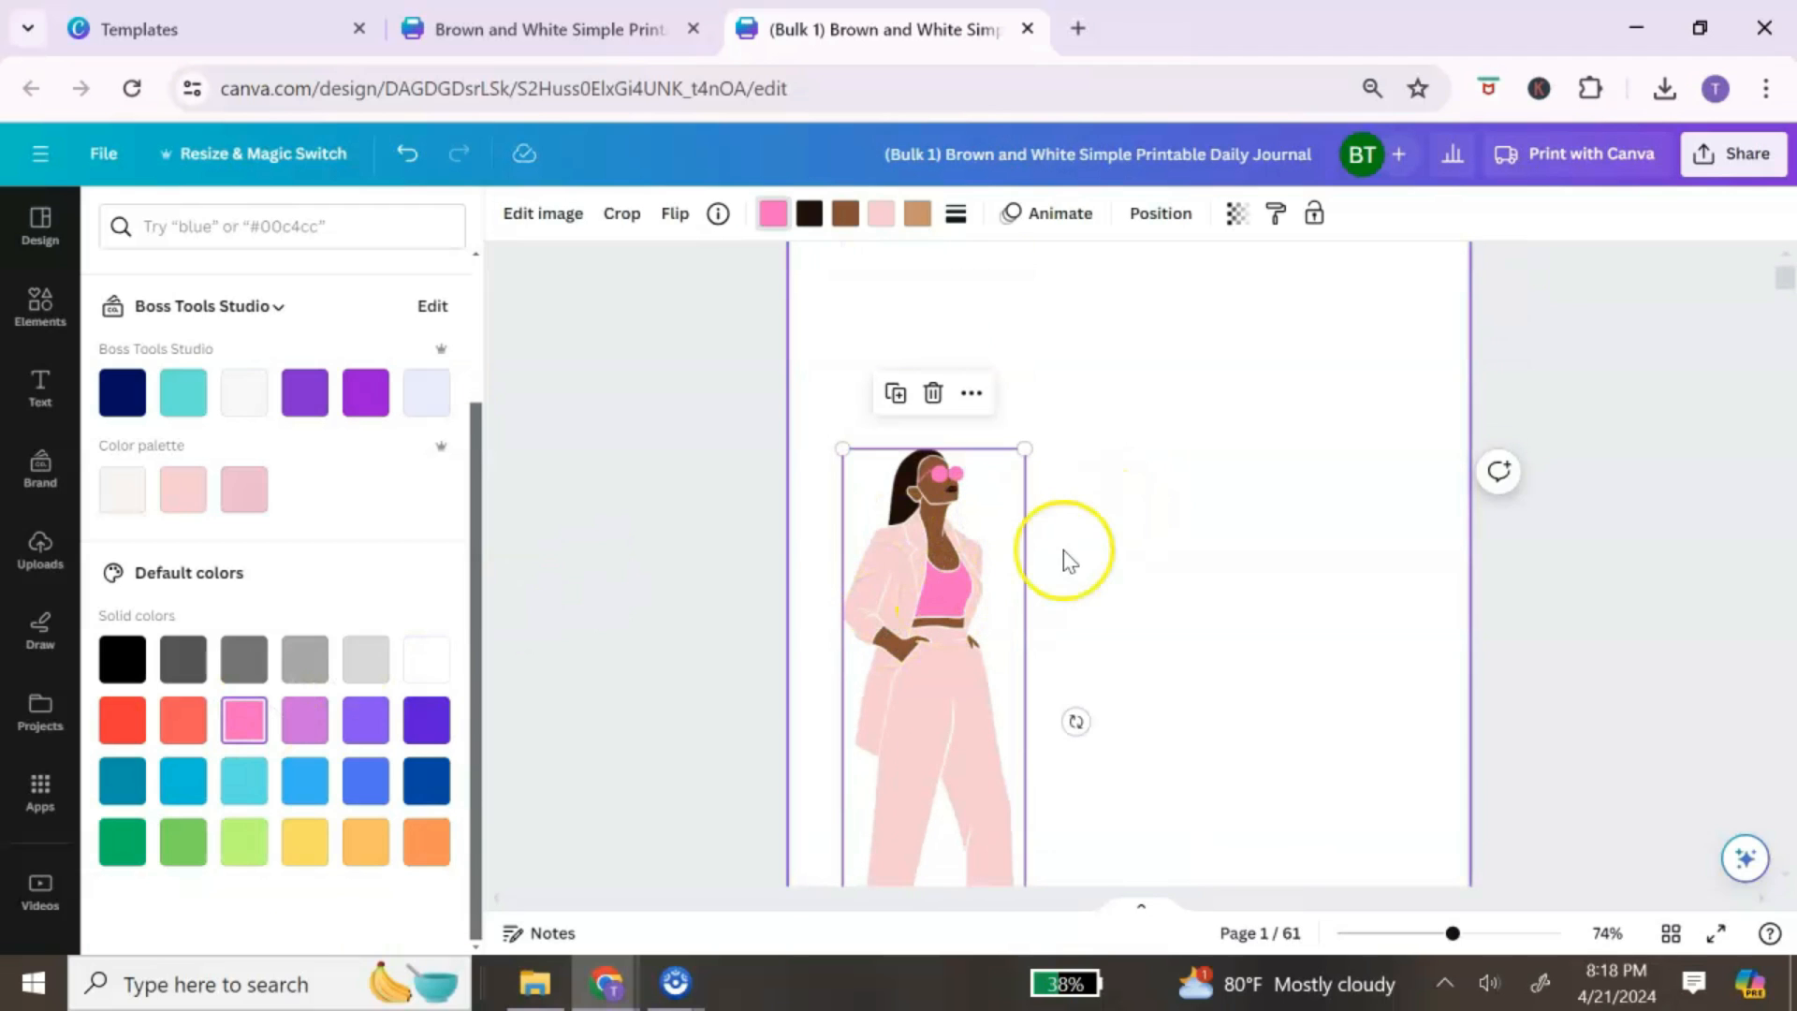
left_click_drag(1024, 449, 1069, 368)
left_click(1166, 457)
scroll(1235, 508, "down", 5)
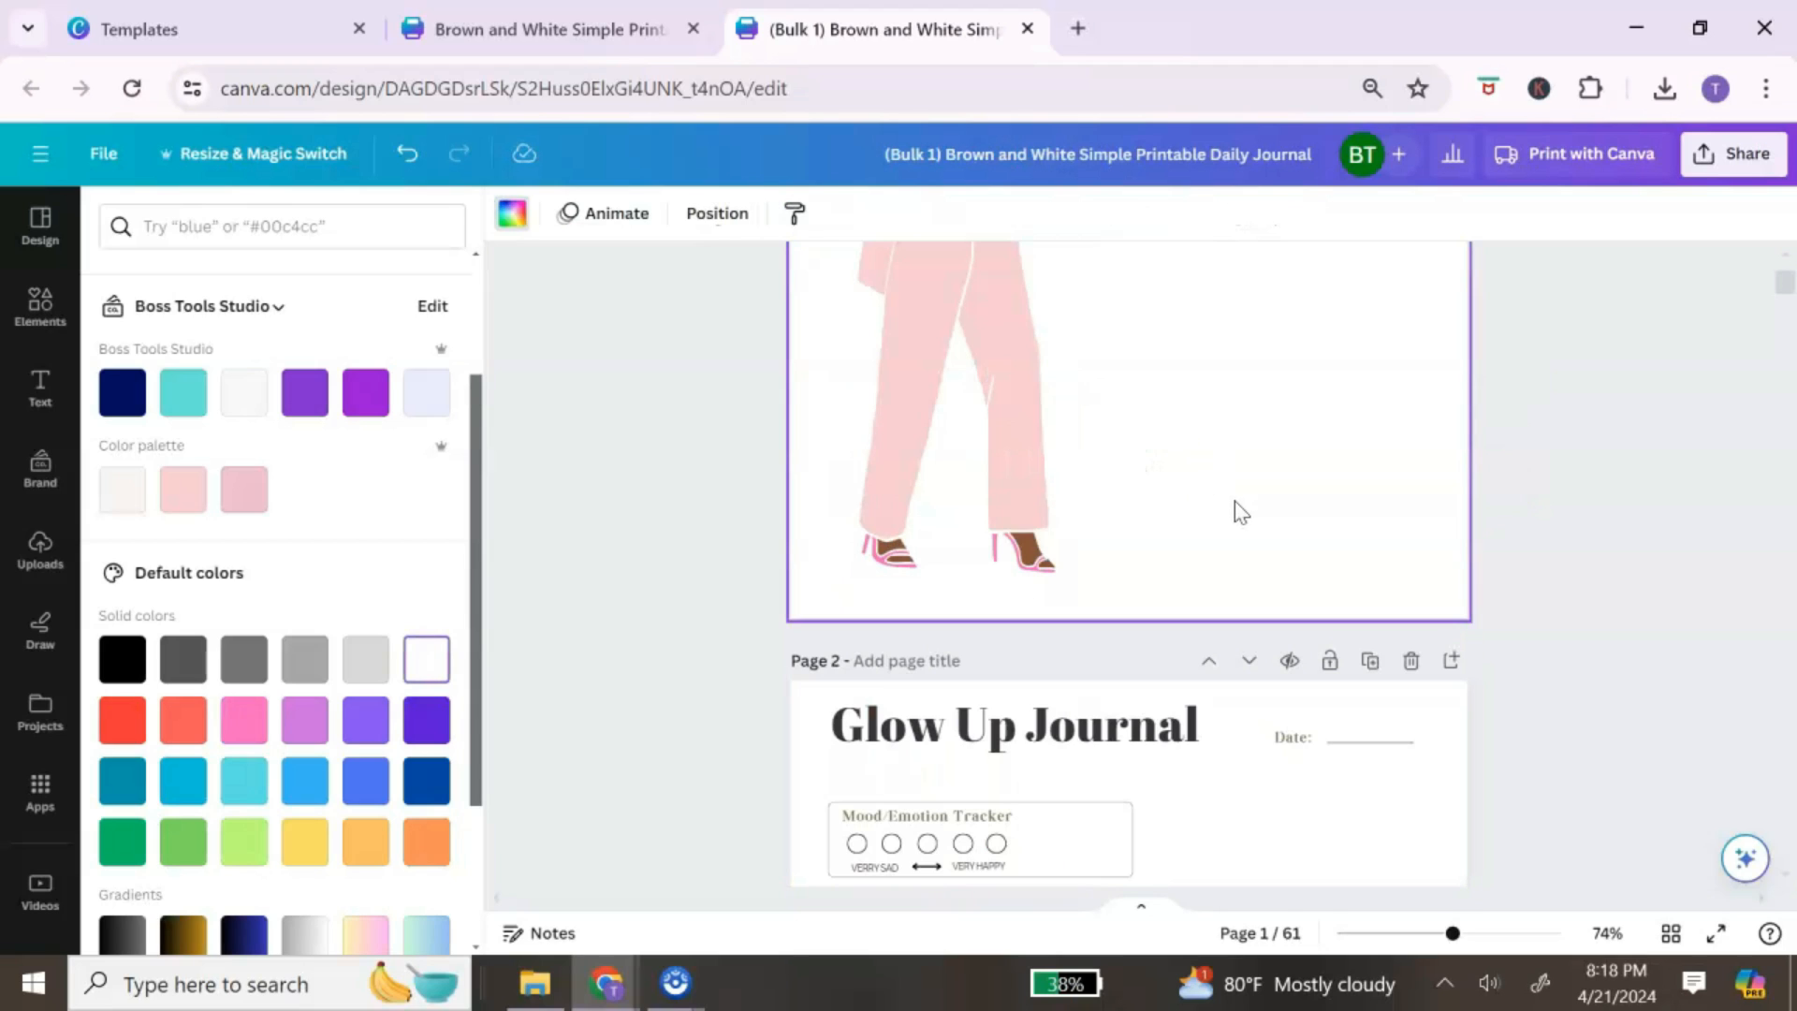
Step: Copy the page 2 Glow Up Journal heading onto the cover, beside the figure
right_click(1131, 730)
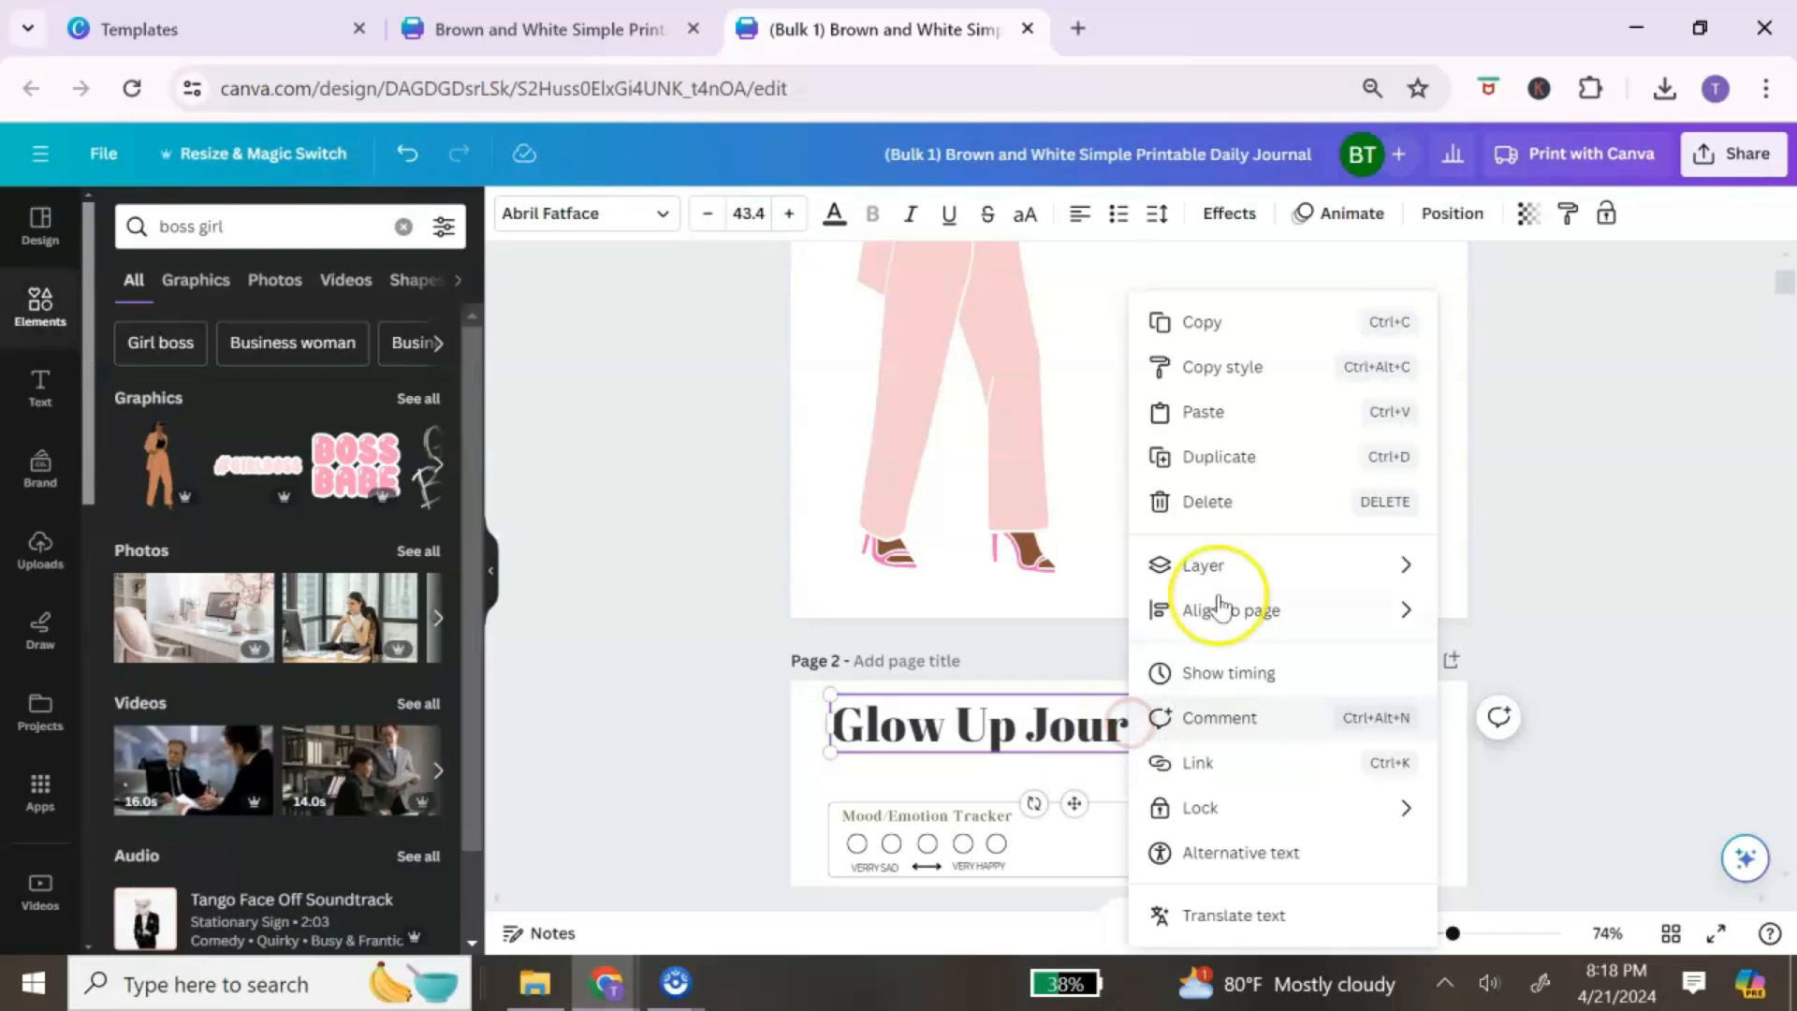
left_click(1251, 328)
scroll(1215, 485, "up", 5)
right_click(1305, 505)
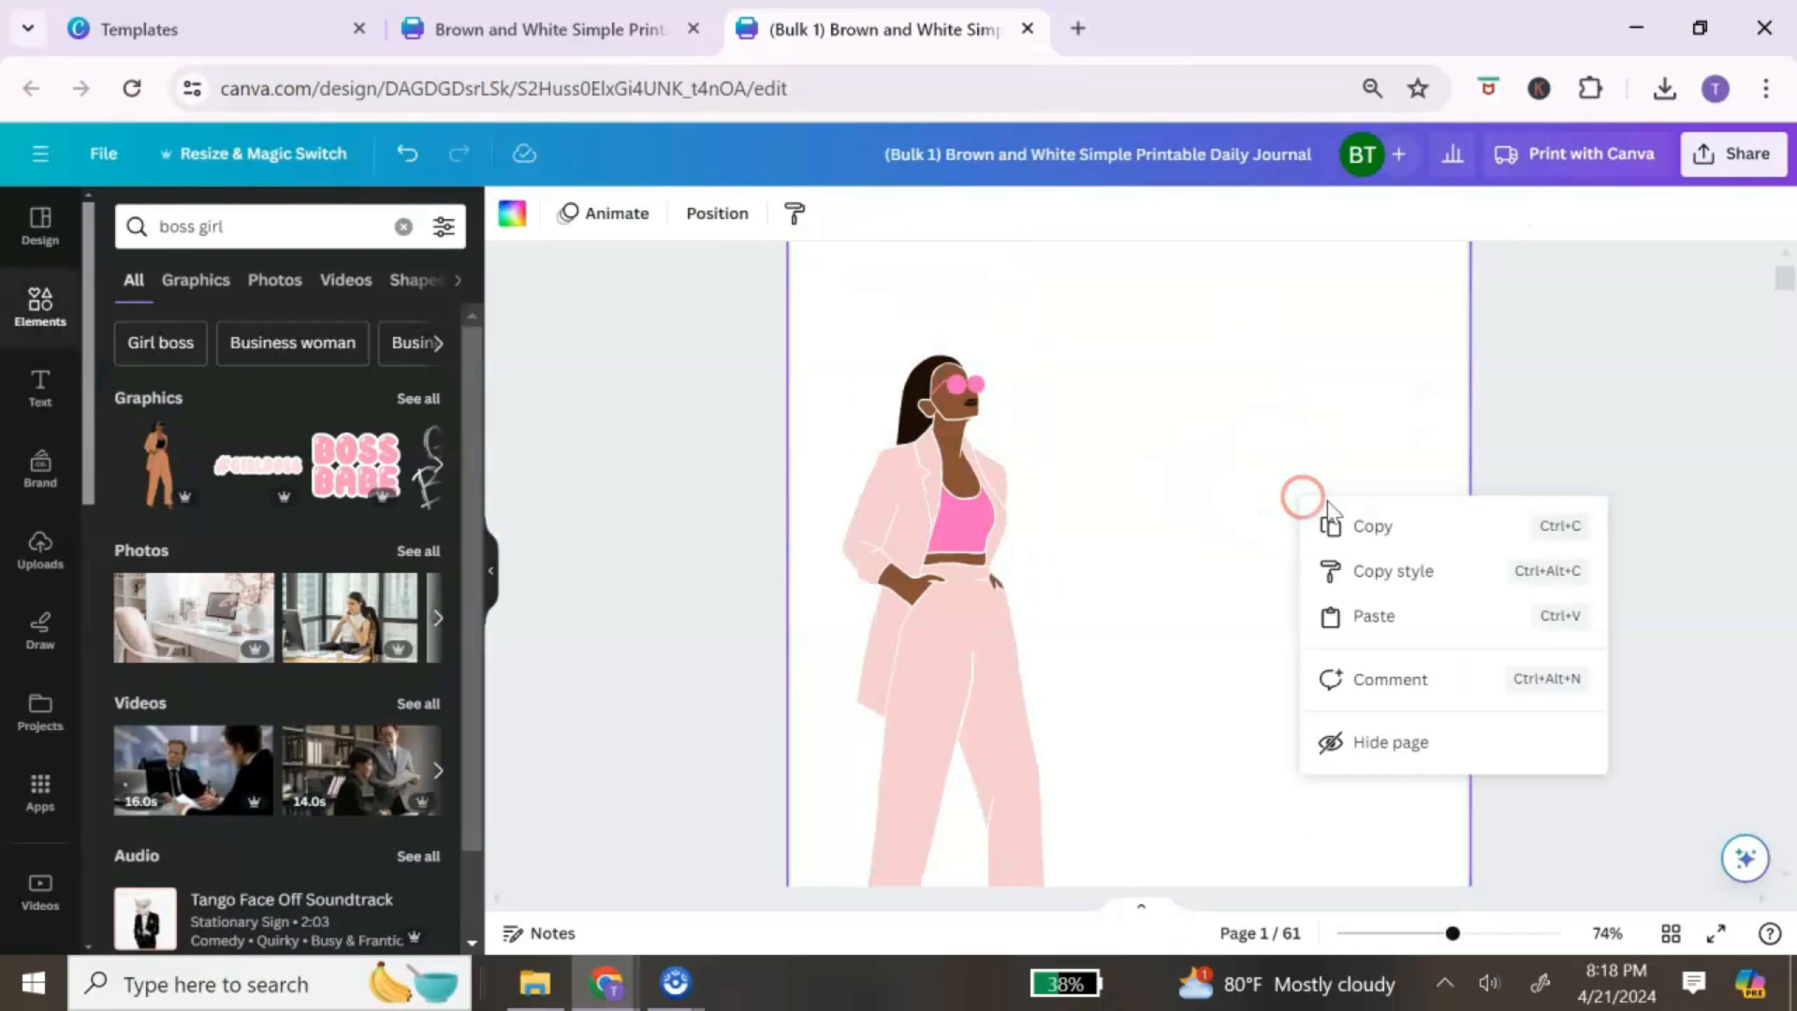
left_click(1359, 618)
left_click_drag(1148, 643, 1256, 622)
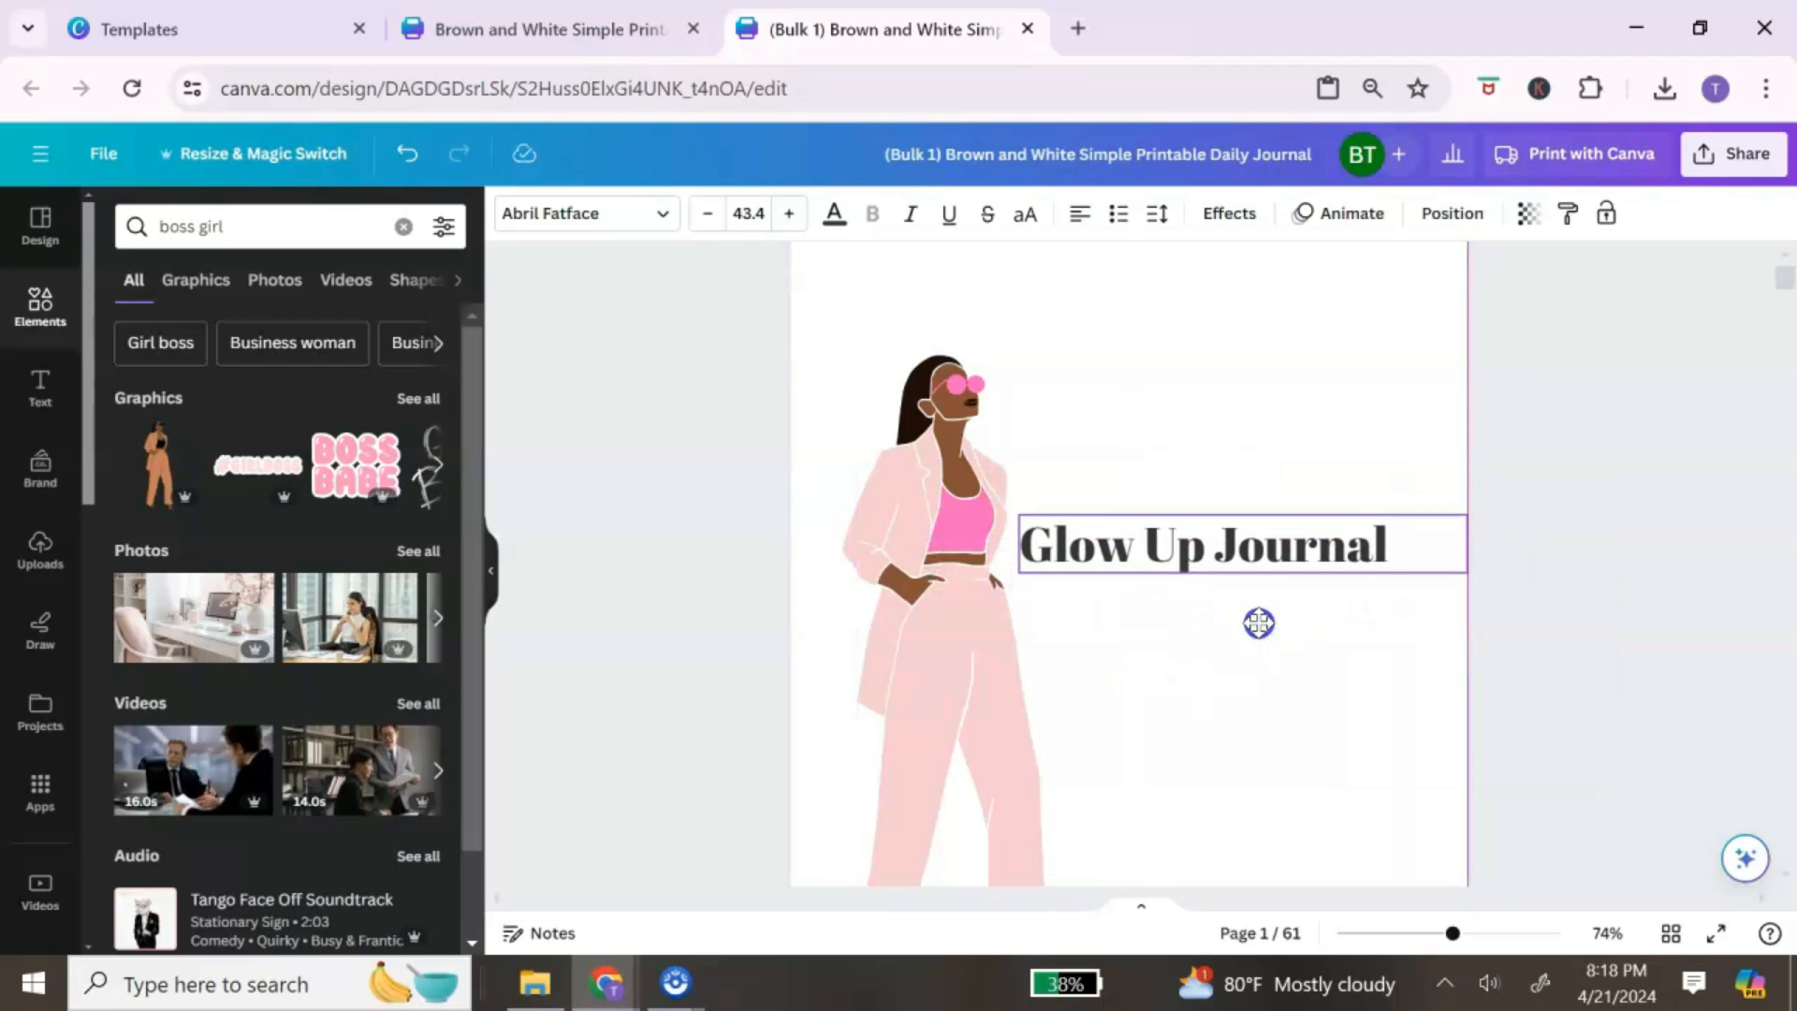
Step: Raise the cover heading's font size to 46.4 and color it pink
left_click(790, 213)
left_click(791, 214)
left_click(791, 214)
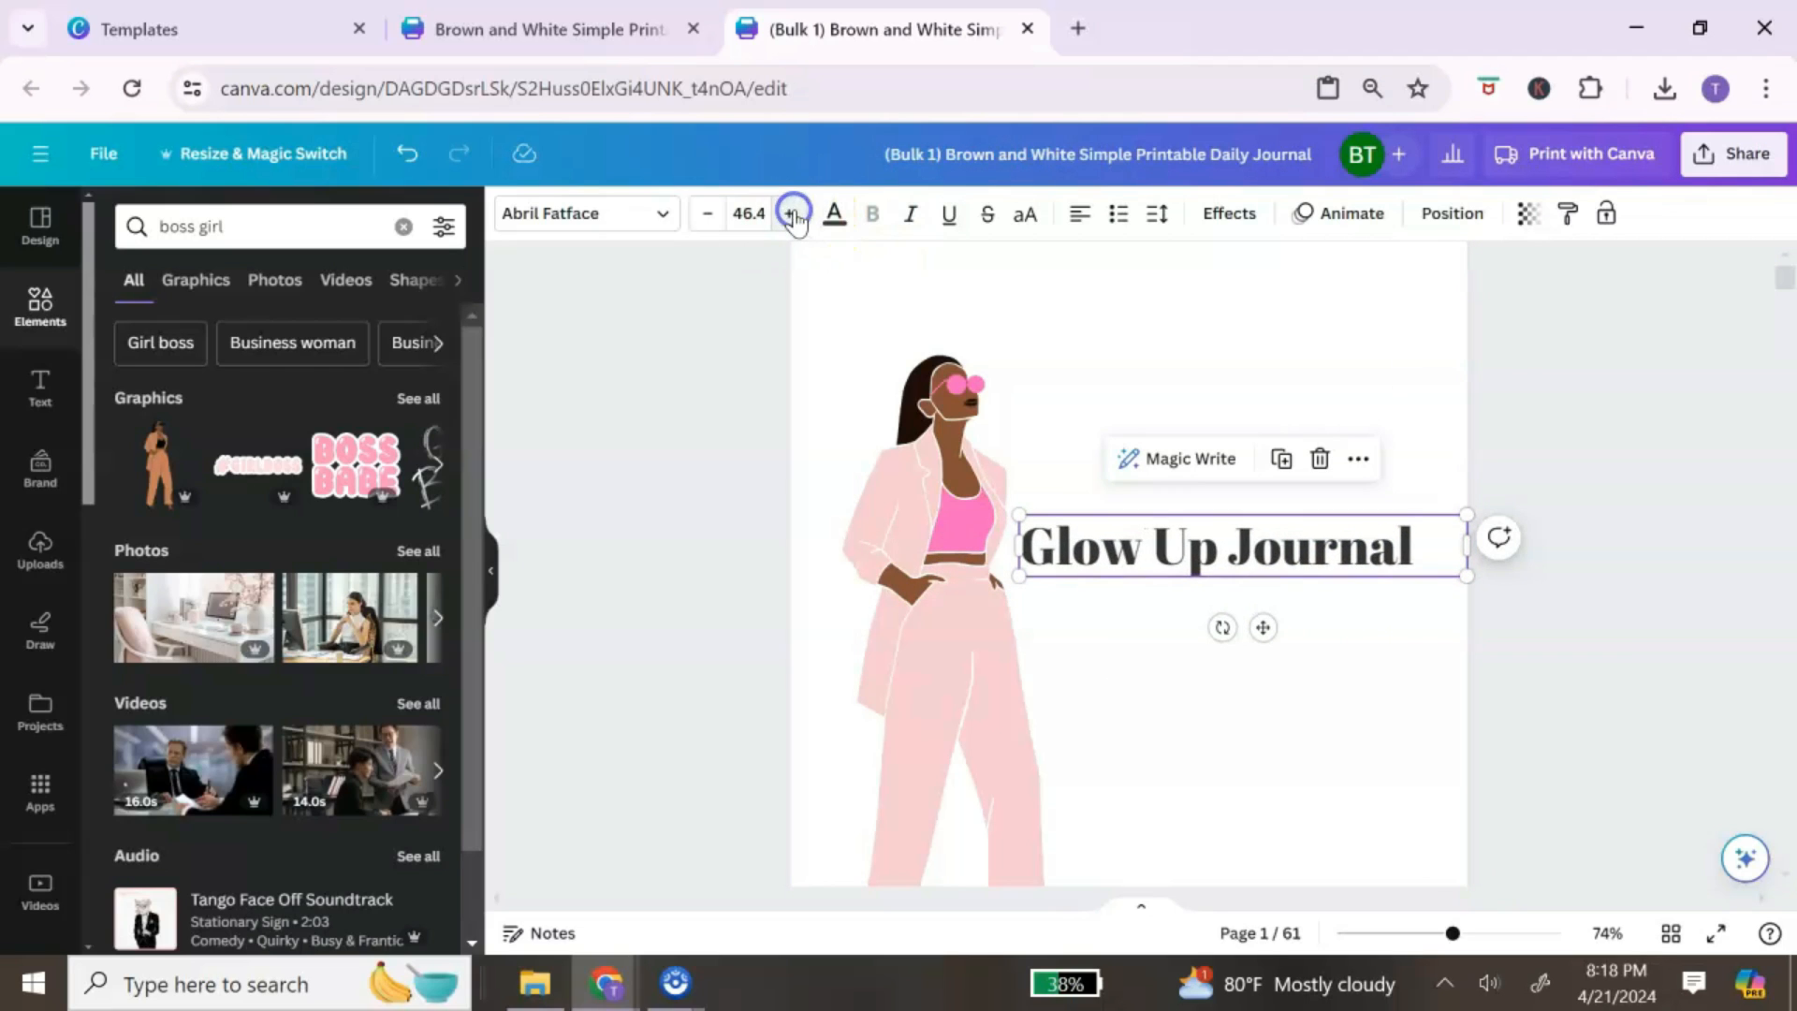
left_click(1407, 545)
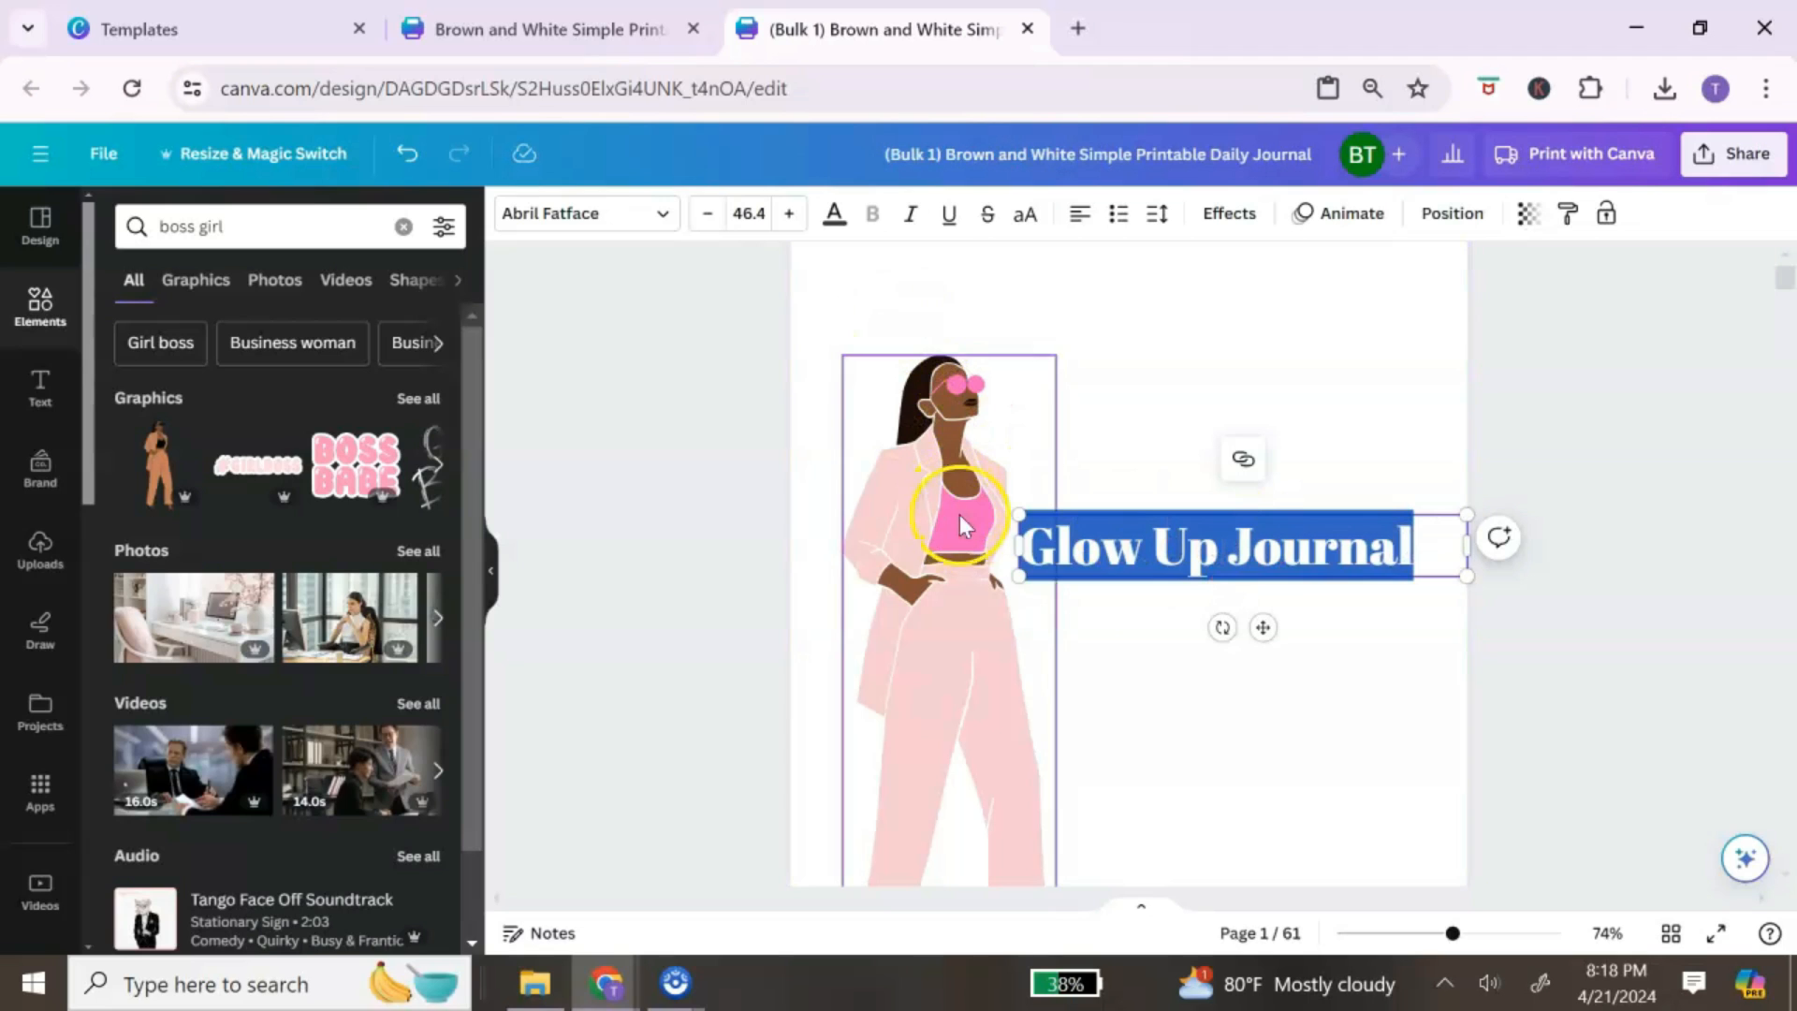
left_click(830, 217)
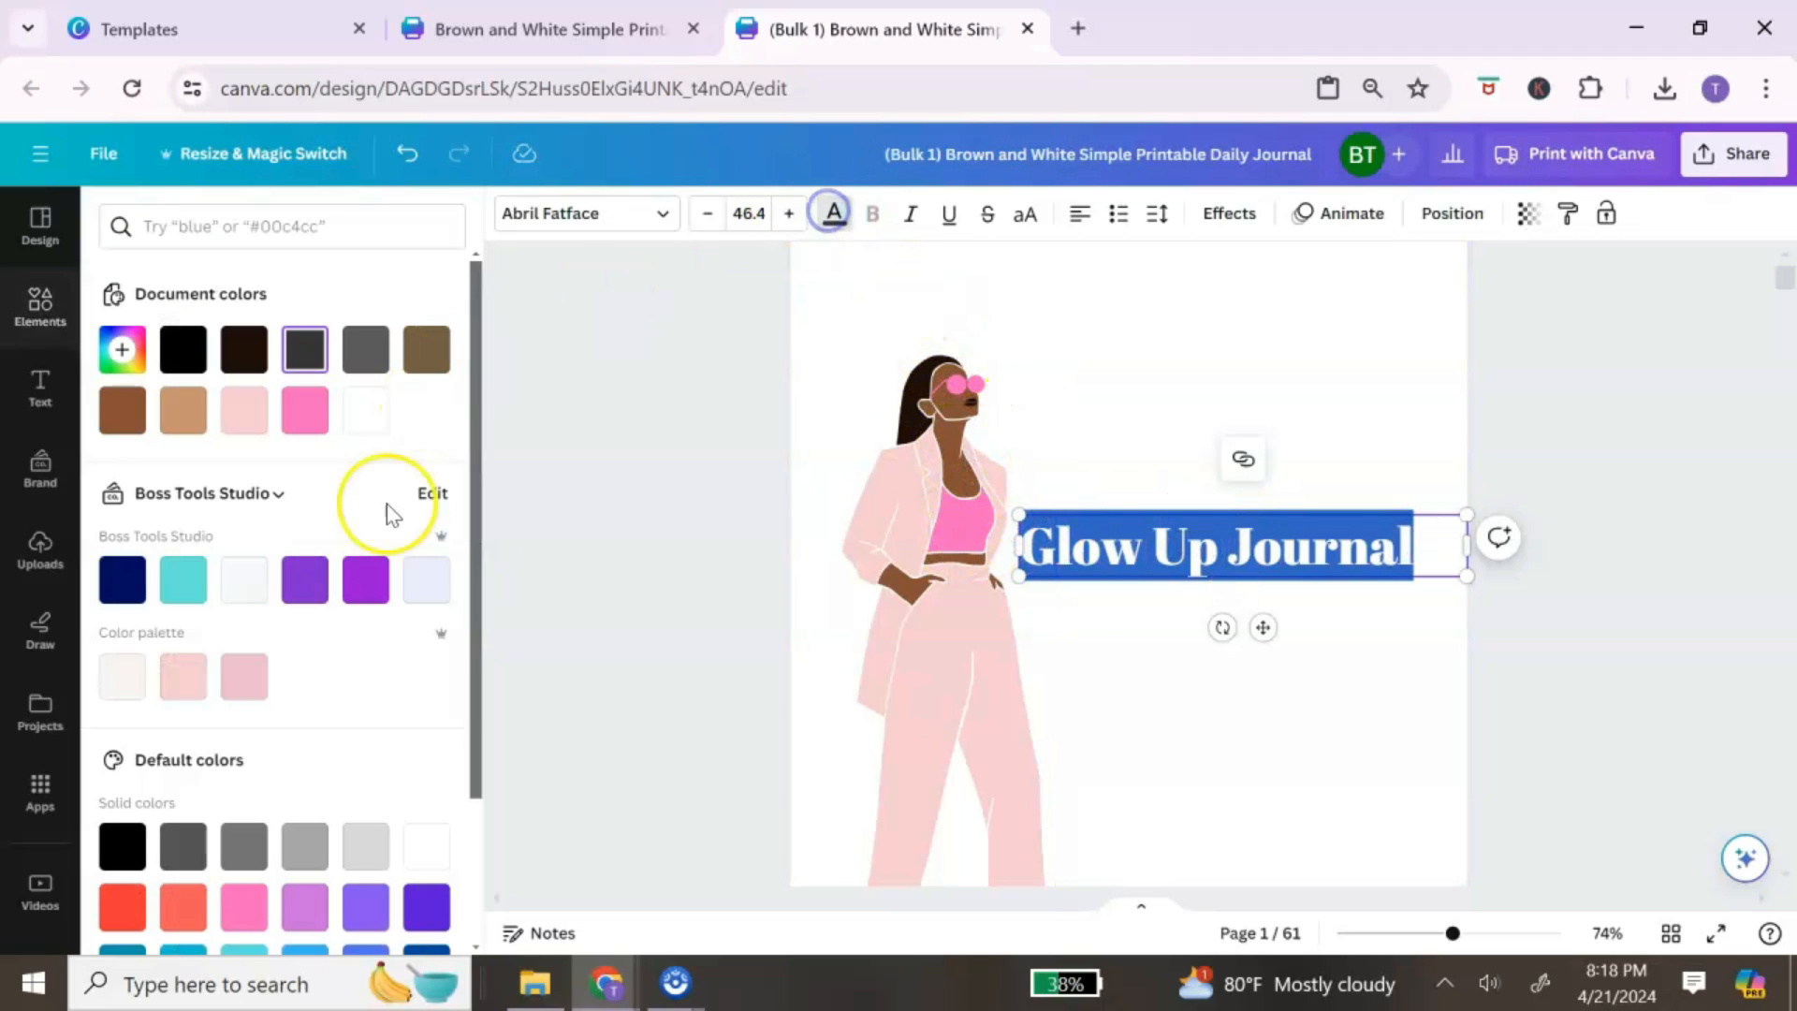
left_click(304, 409)
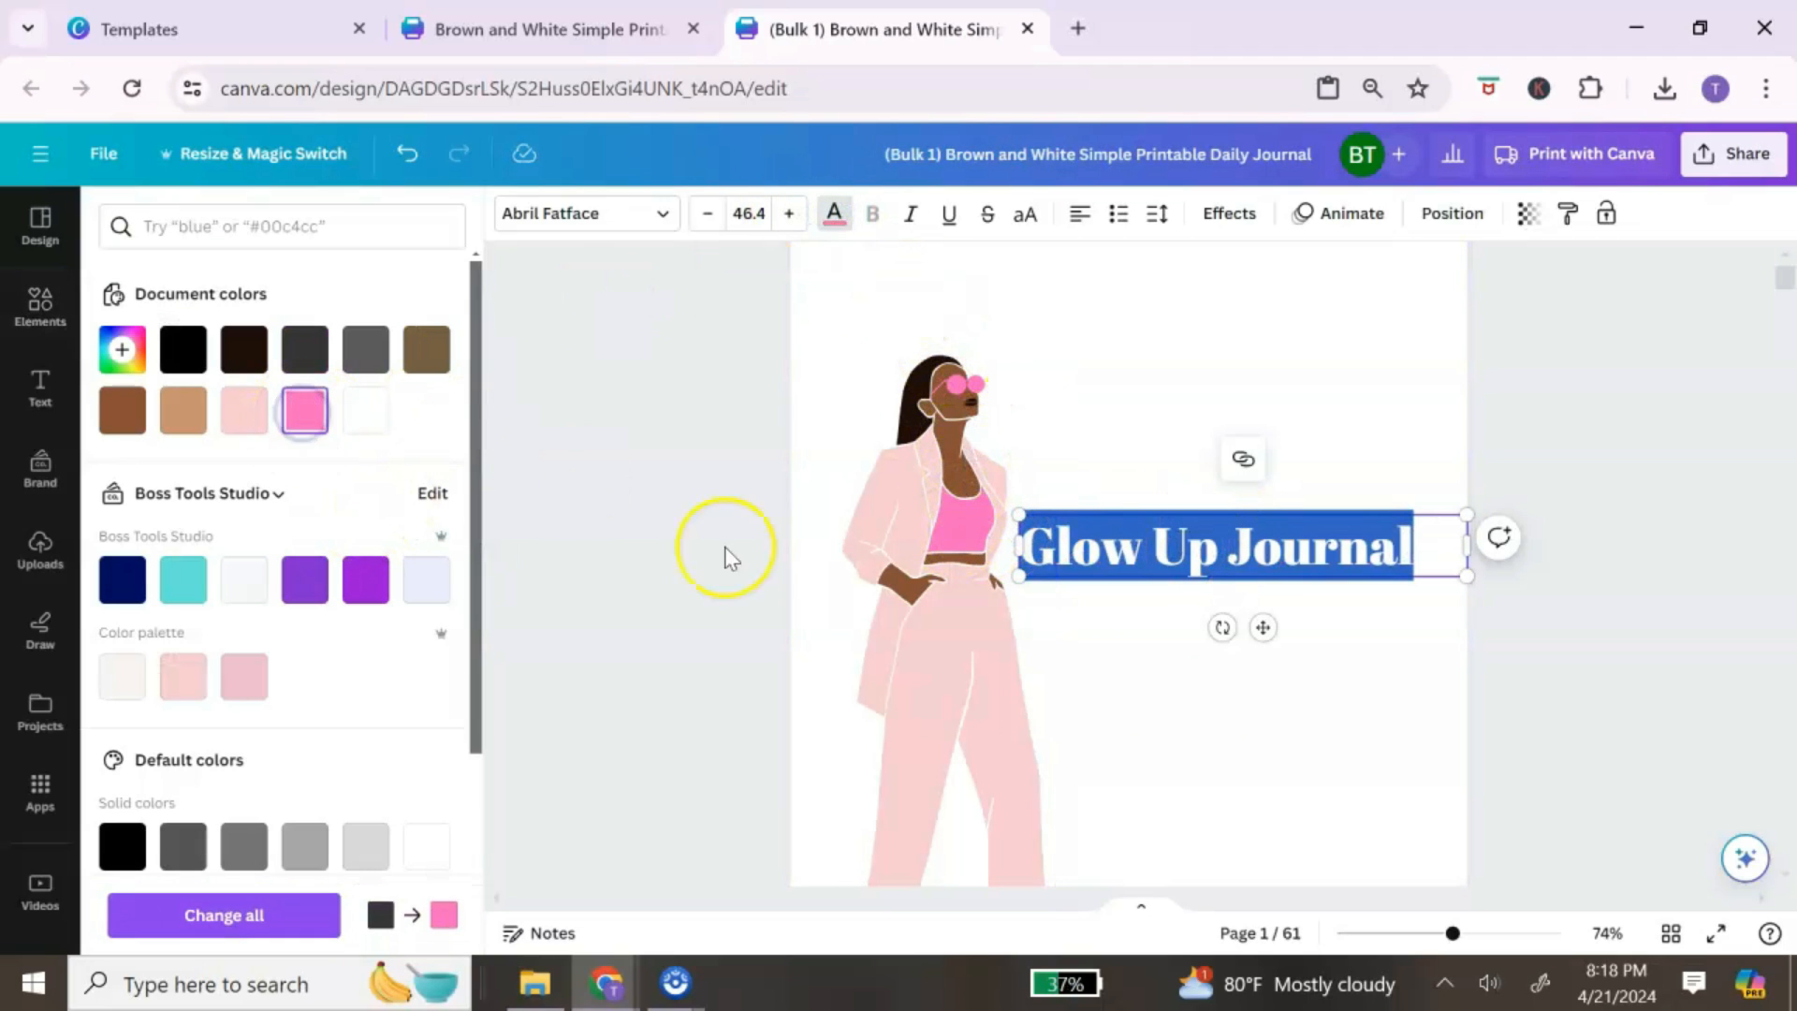
left_click(1394, 627)
scroll(1404, 631, "down", 6)
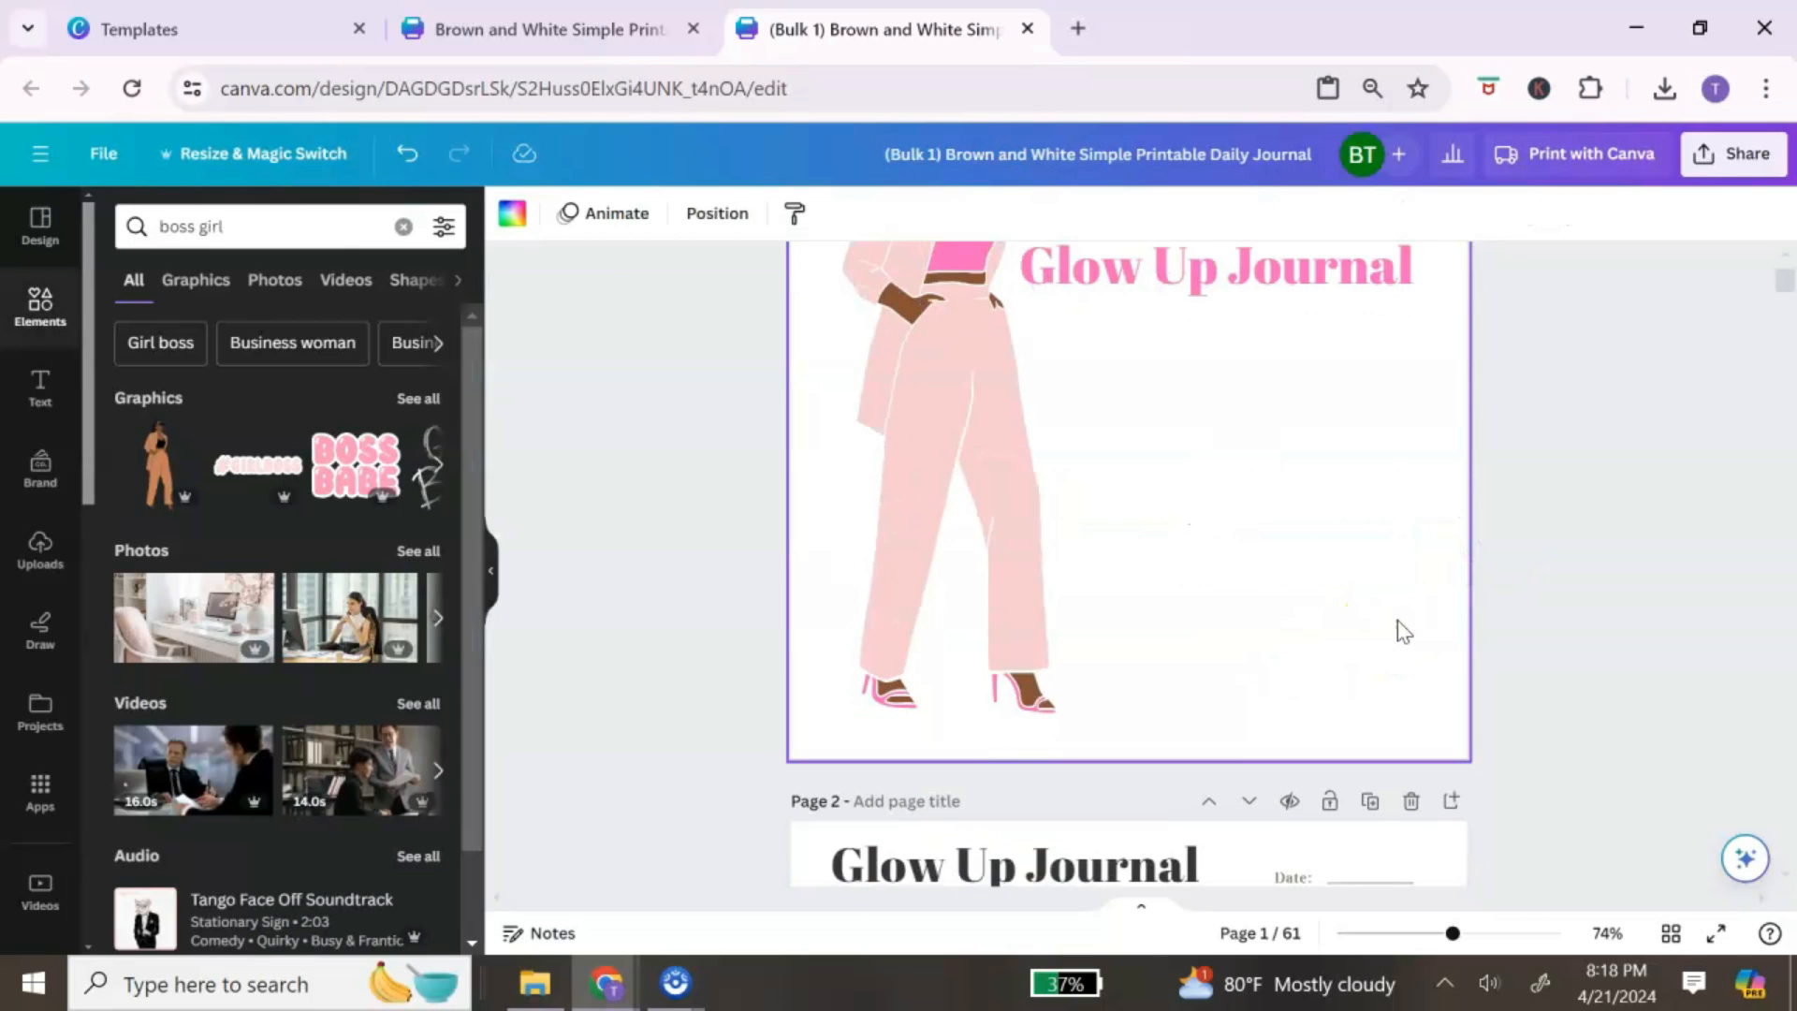
scroll(1375, 617, "up", 5)
scroll(1267, 497, "down", 4)
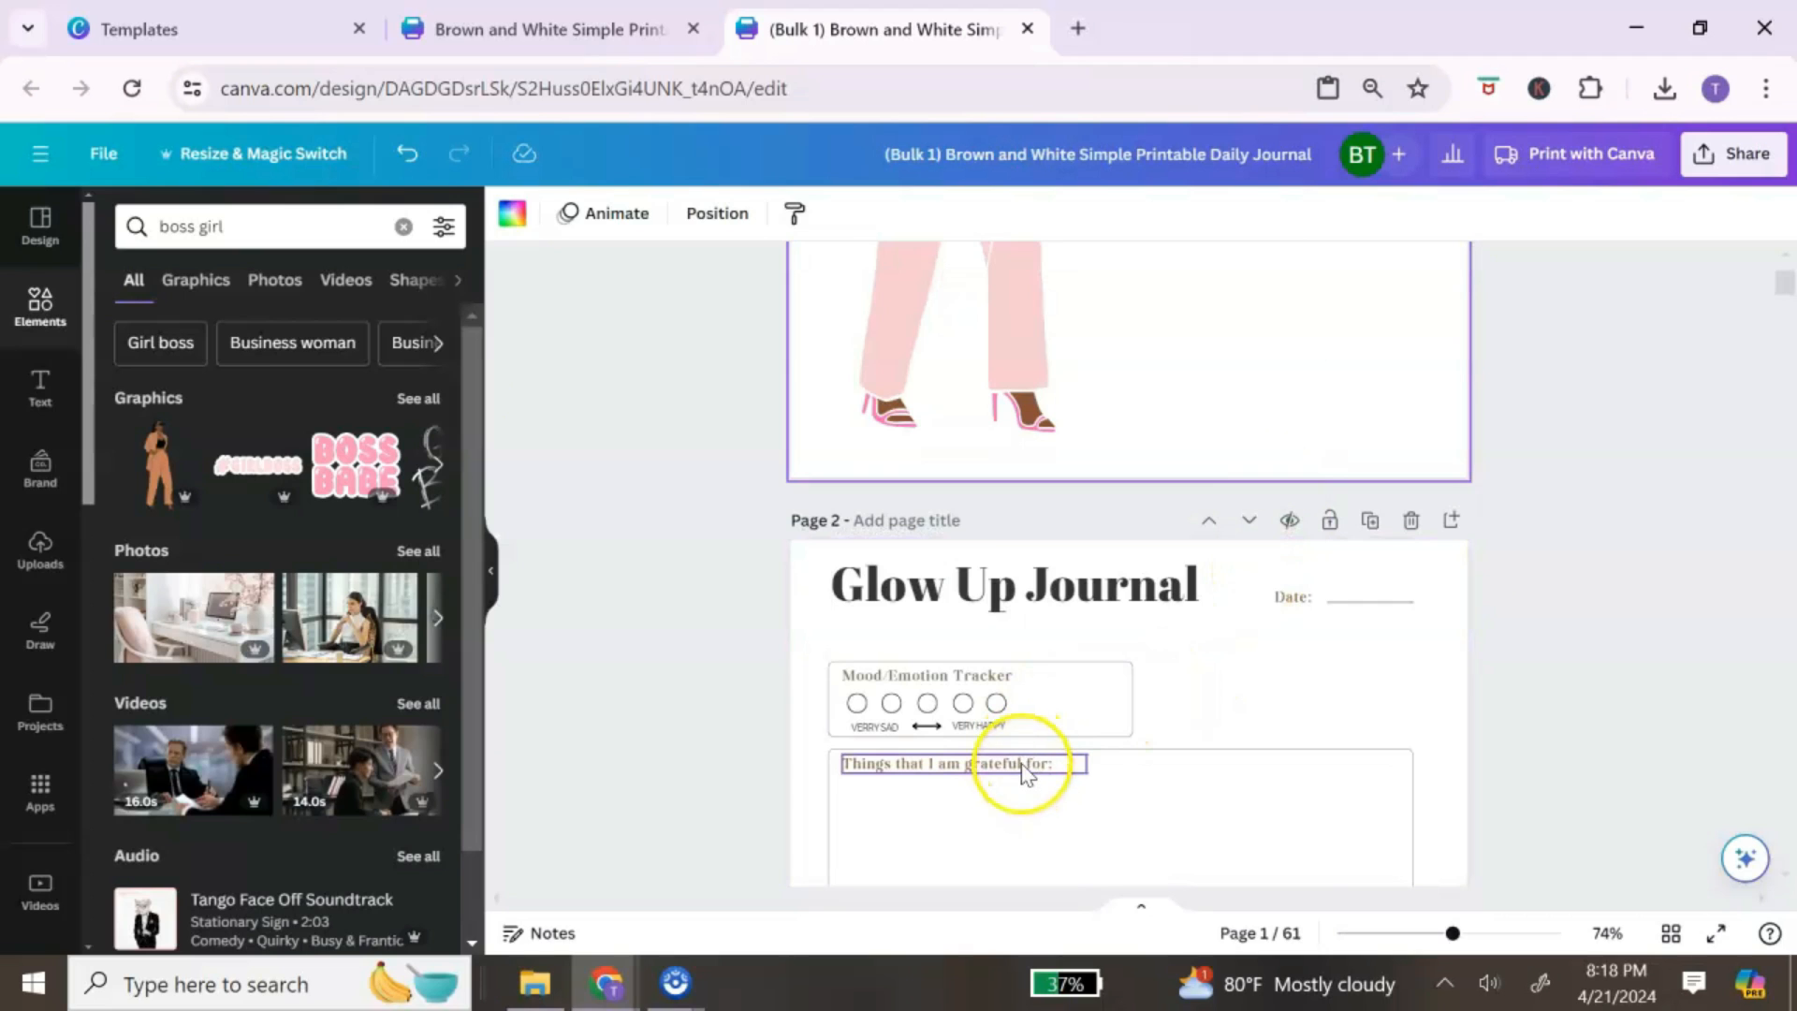
Step: Copy the 'Things that I am grateful for:' text onto the cover under the title
left_click(1025, 769)
right_click(1023, 765)
left_click(1139, 339)
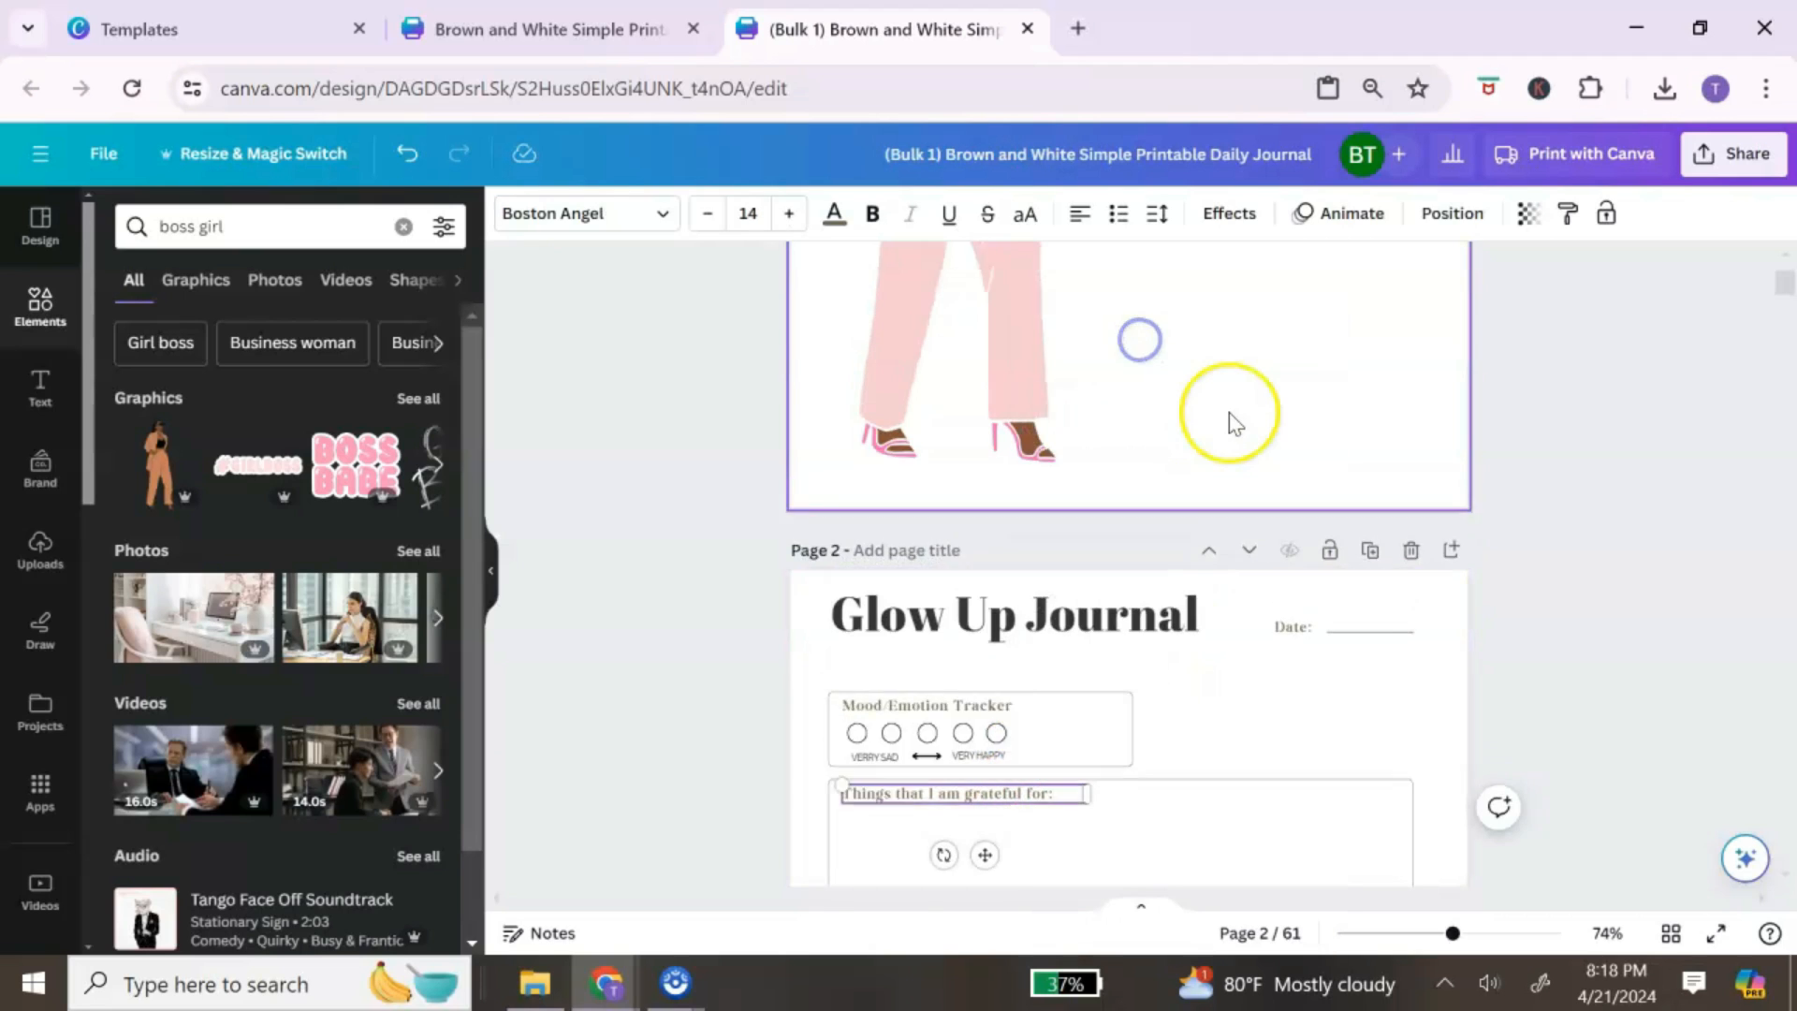
scroll(1230, 423, "up", 4)
right_click(1240, 463)
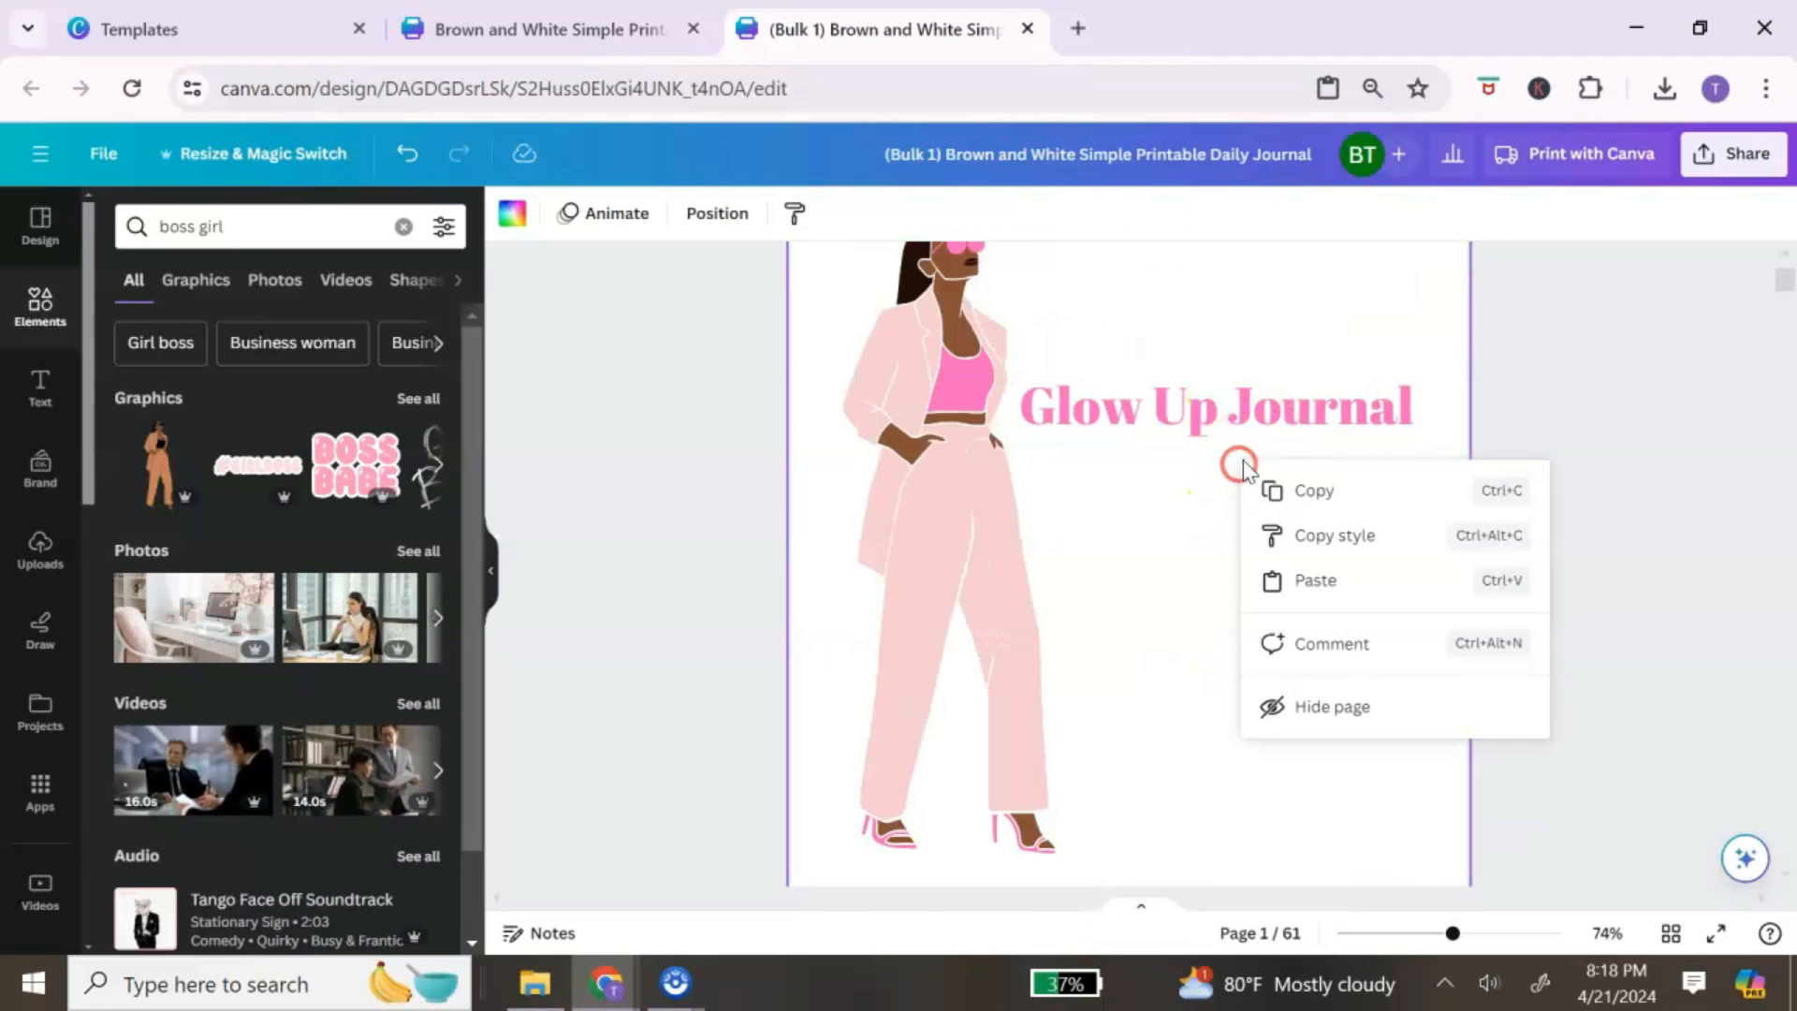
left_click(1347, 596)
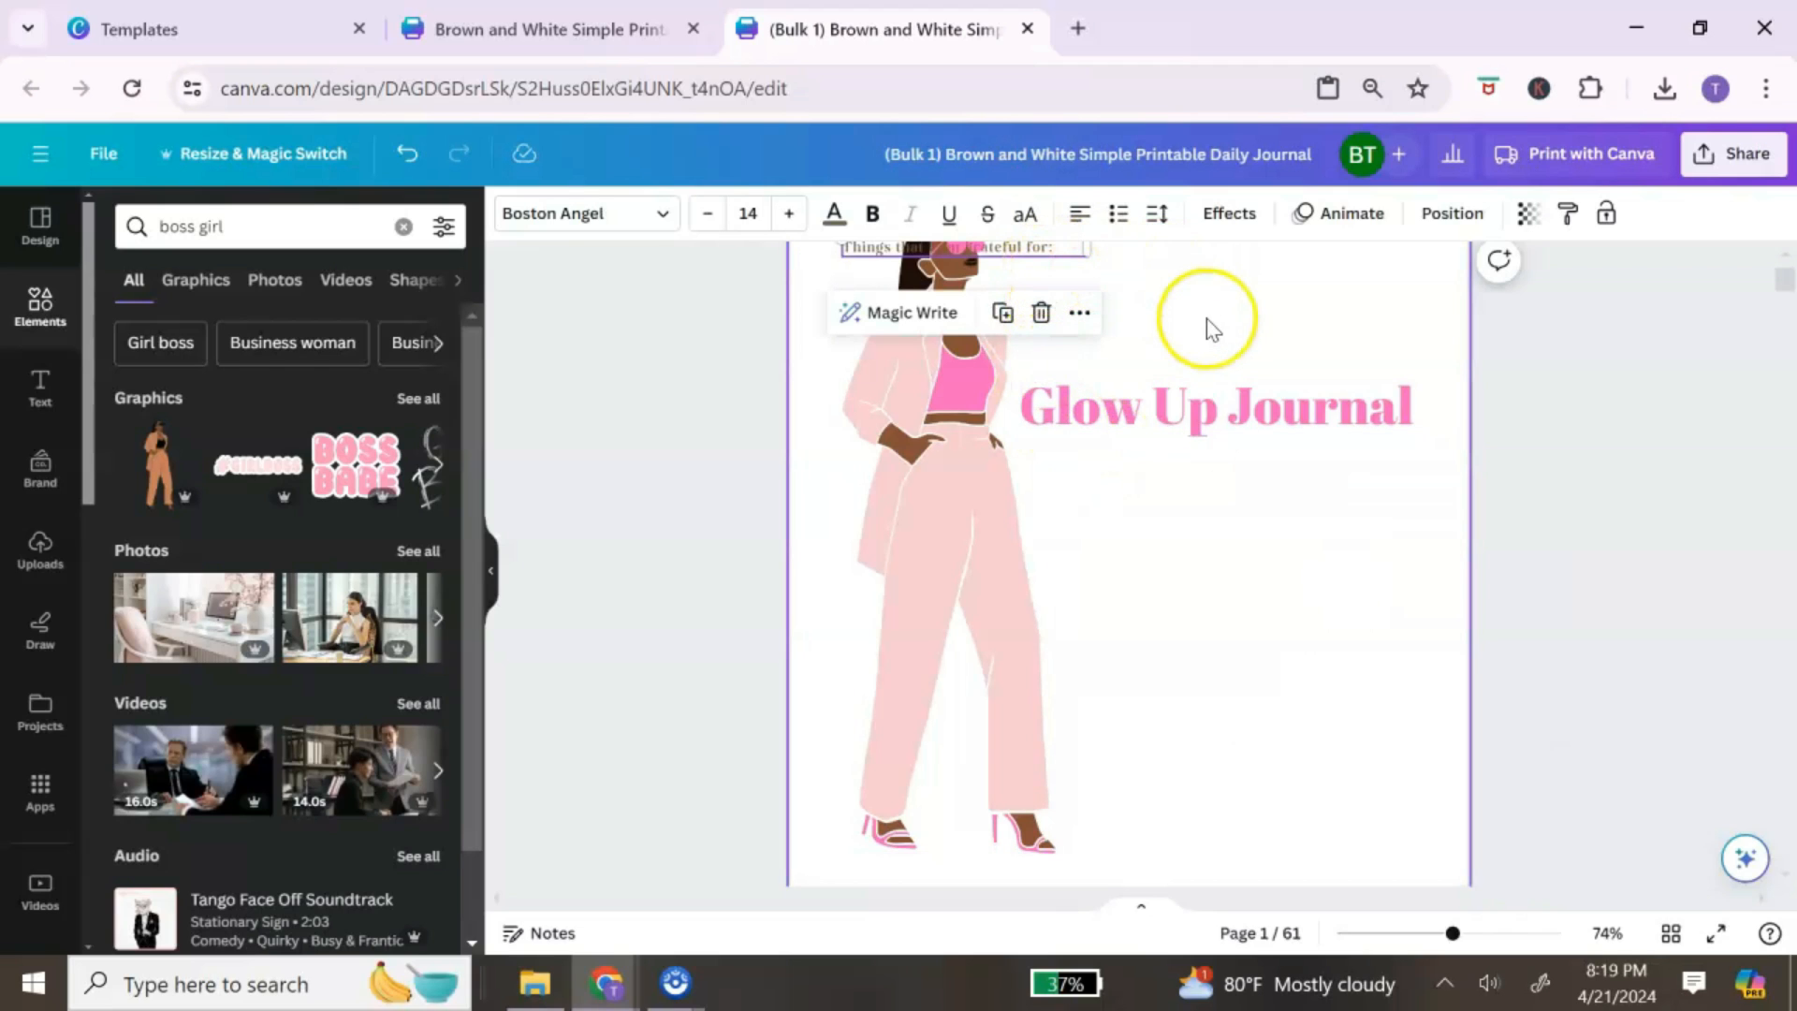
scroll(1207, 342, "up", 2)
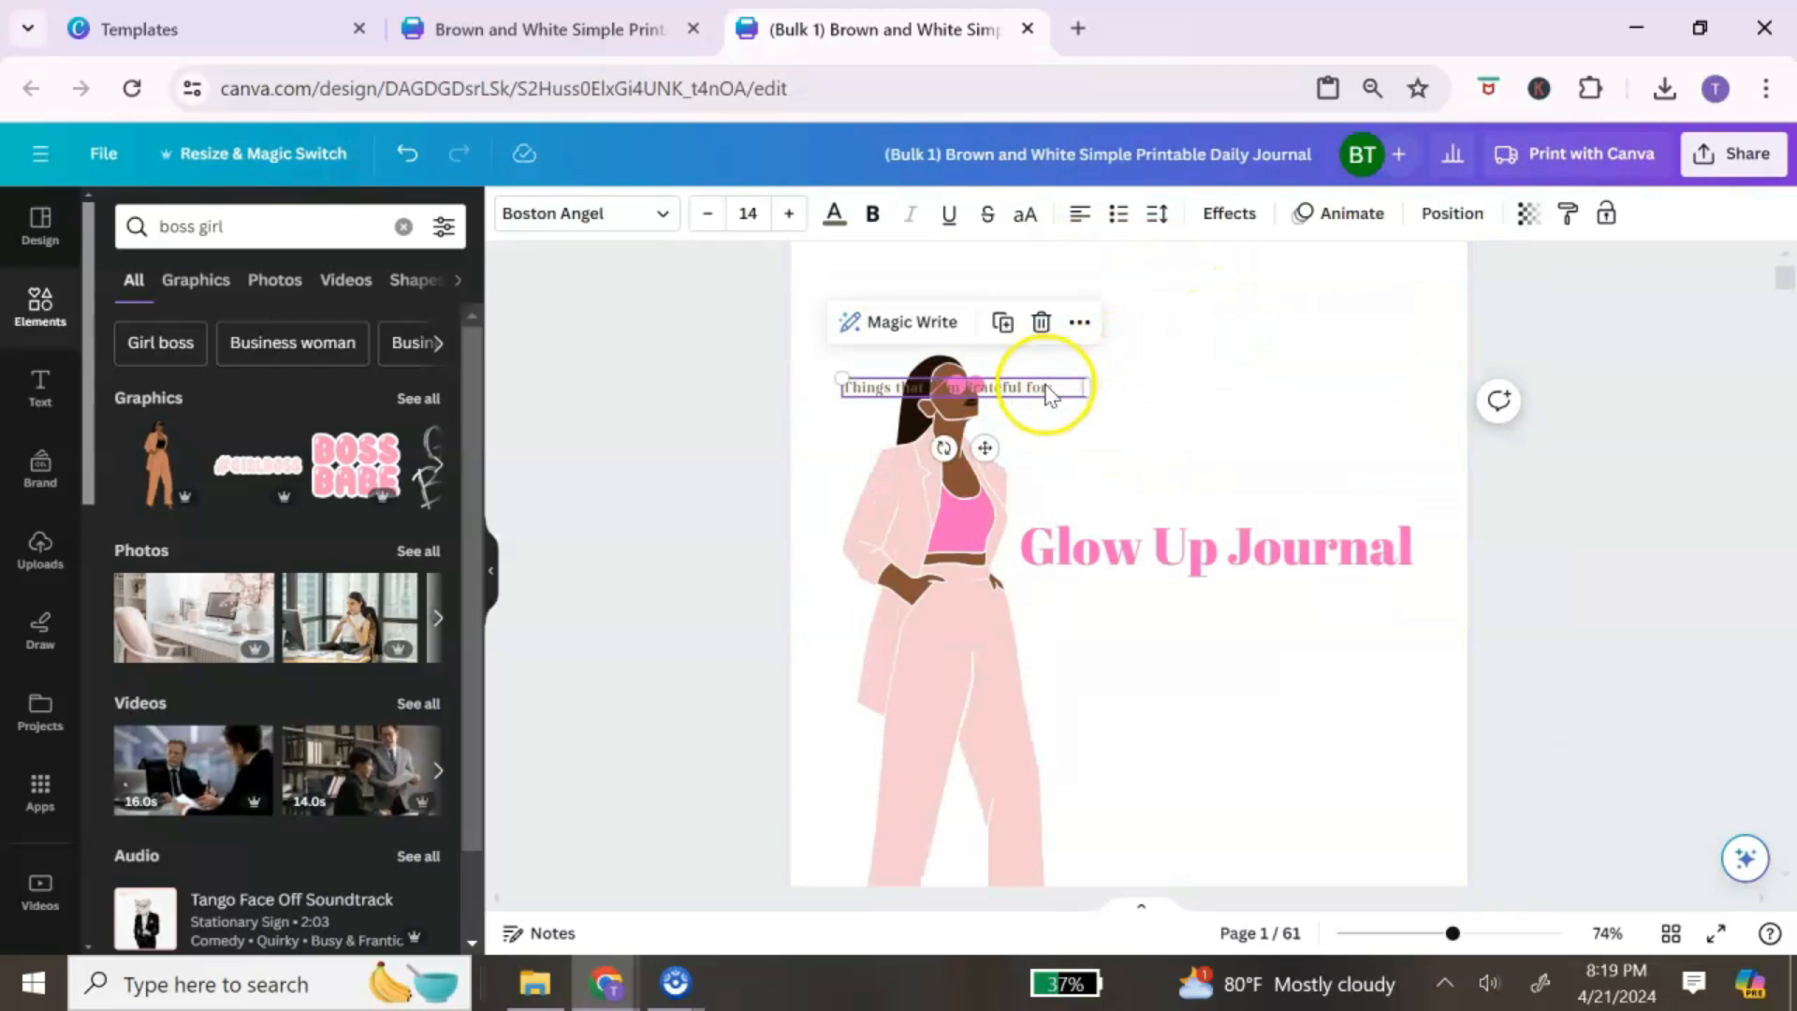
left_click_drag(983, 449, 1235, 654)
Step: Retype it as 'Journal Prompts to Become That Girl!', widen it to one line, color it pink
double_click(1312, 591)
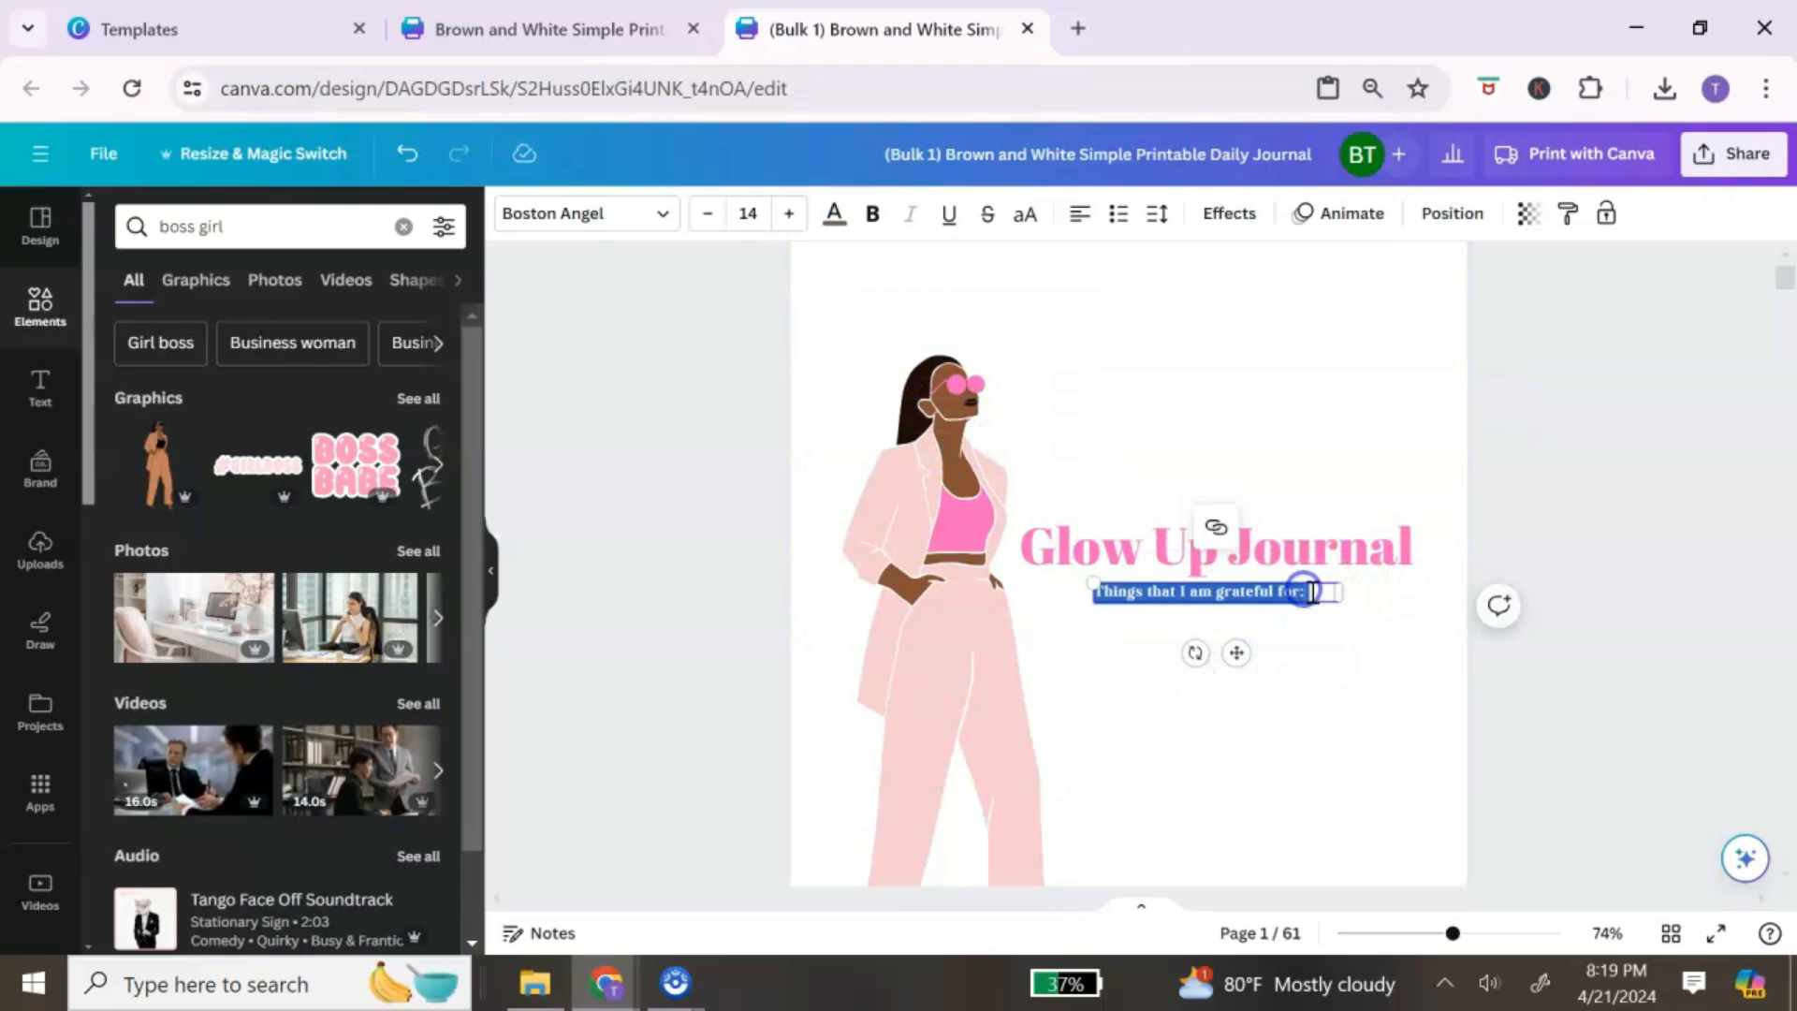
left_click(1333, 591)
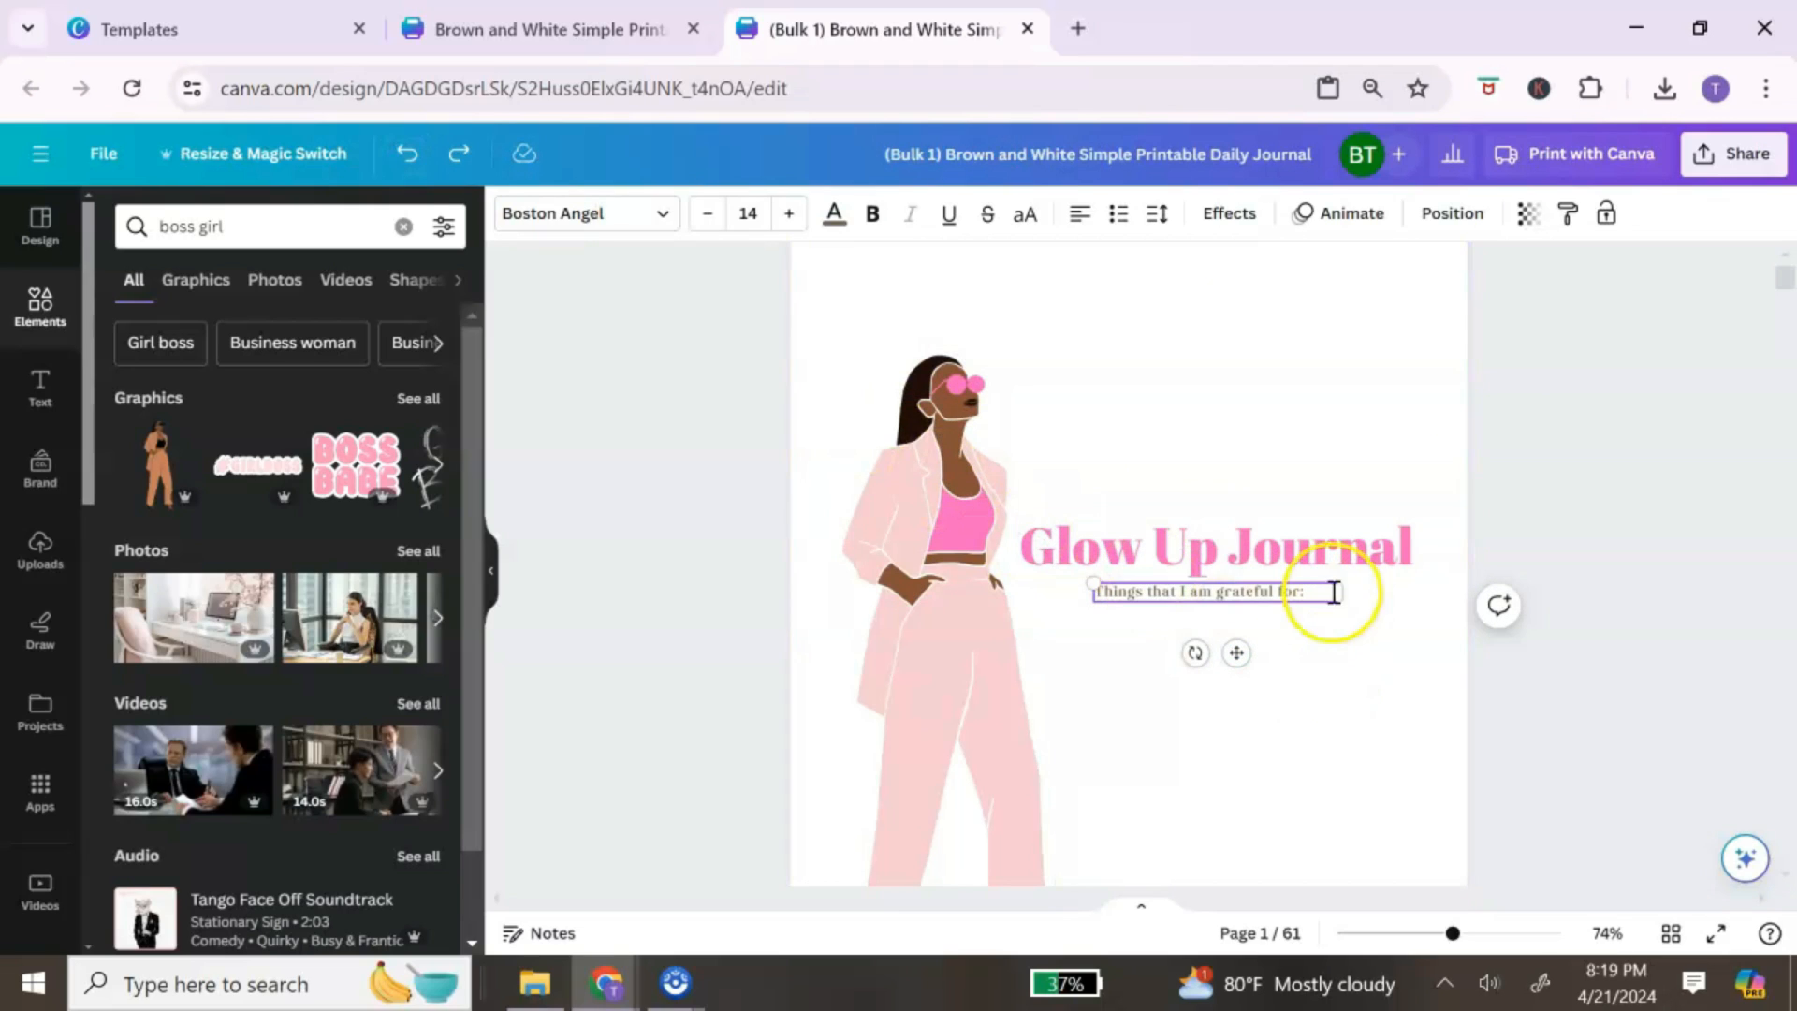
left_click_drag(1316, 591, 1086, 592)
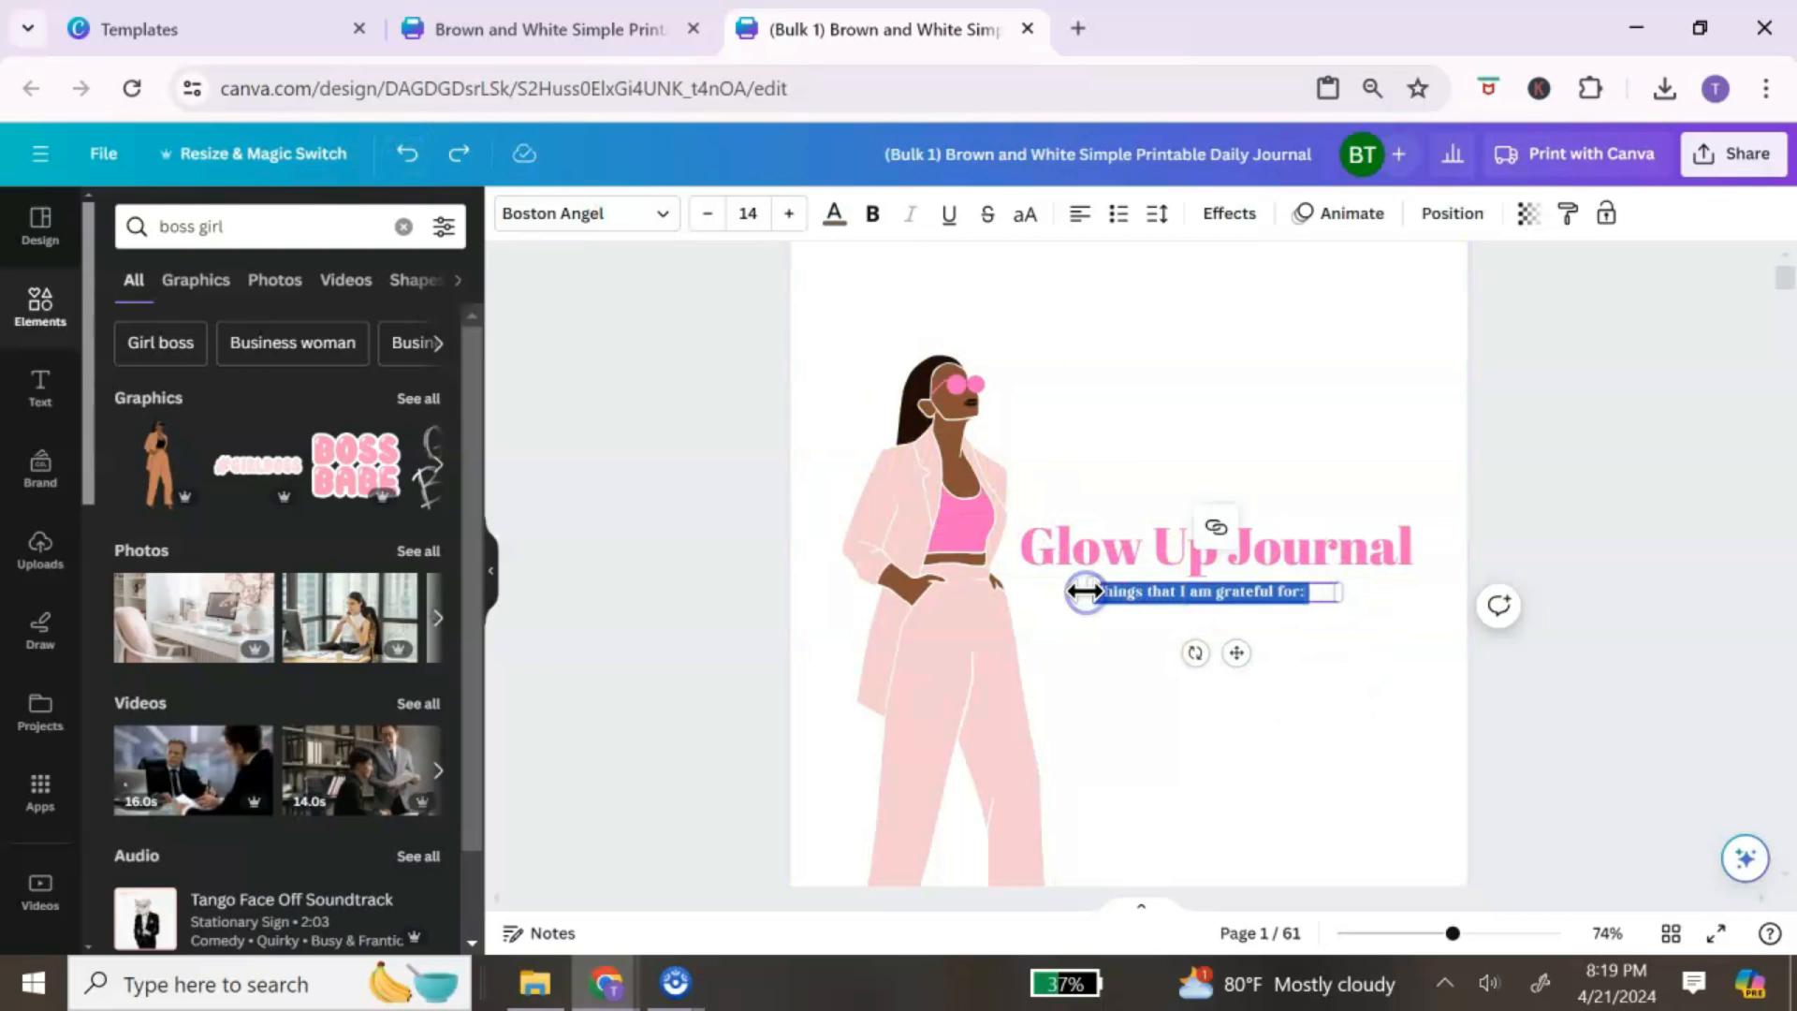
key("BackSpace")
type("journal Prompts")
type("to b")
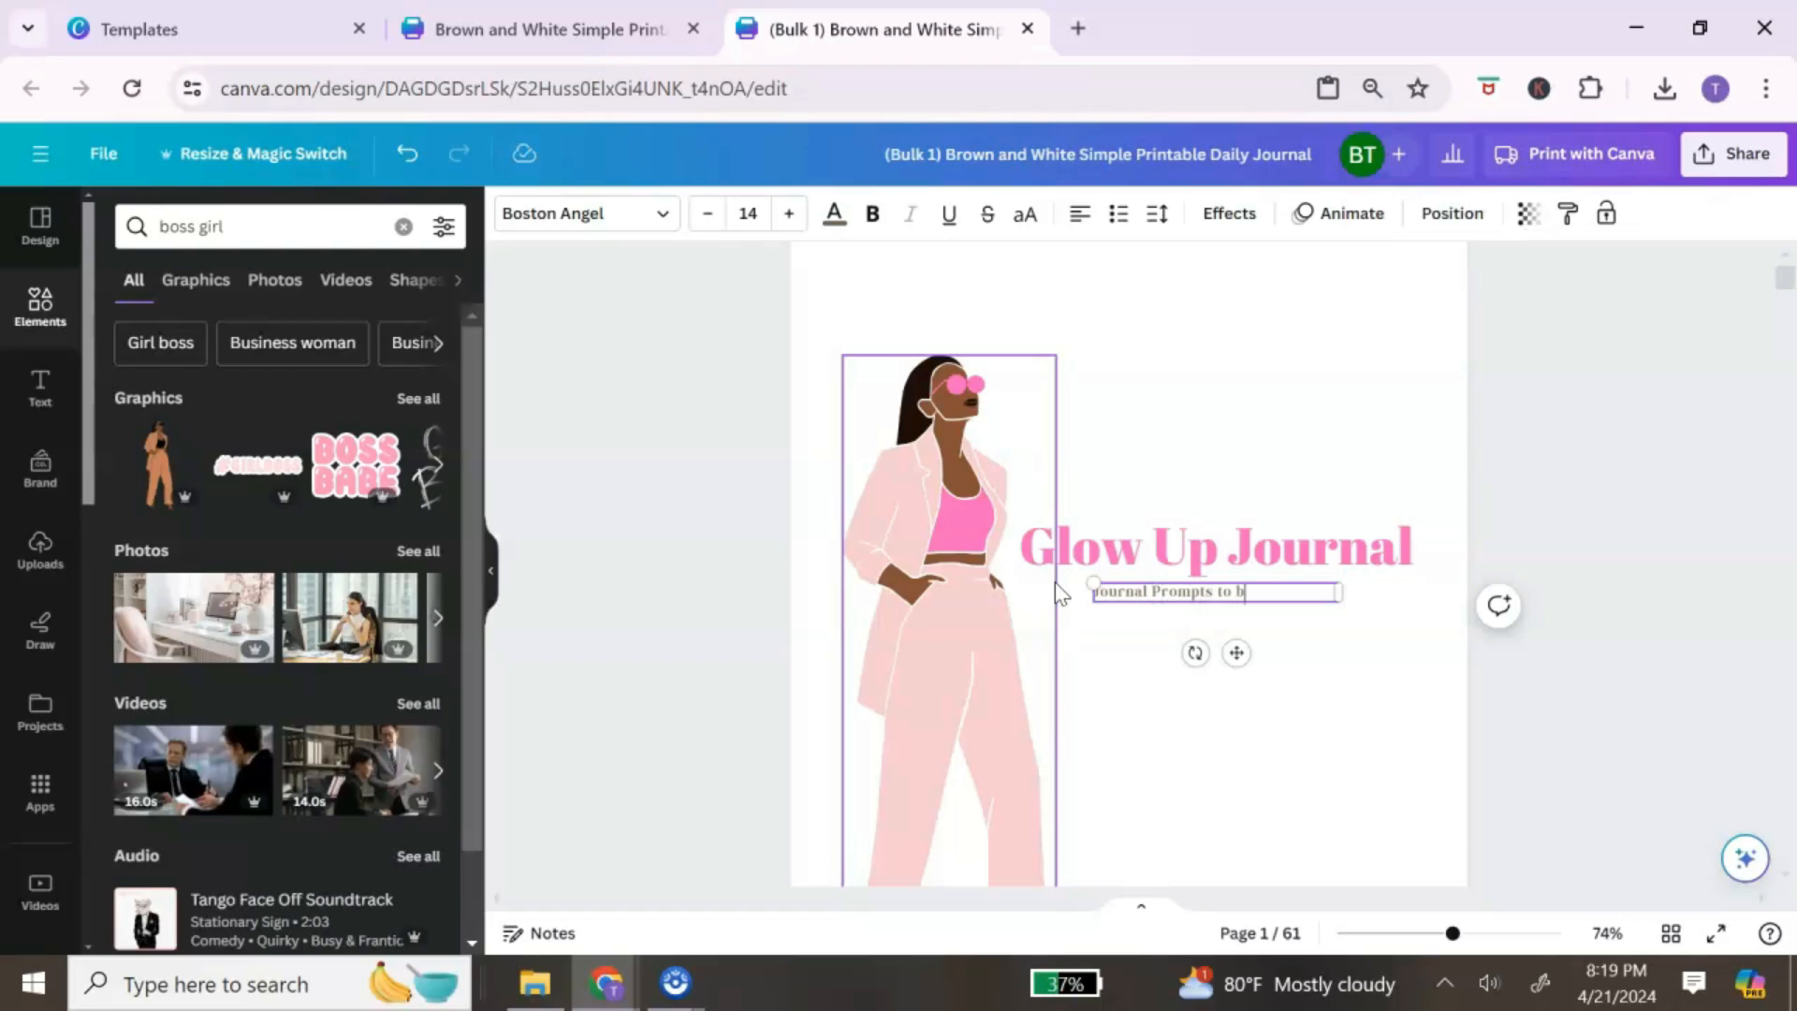
key("BackSpace")
type("Become That Girl!")
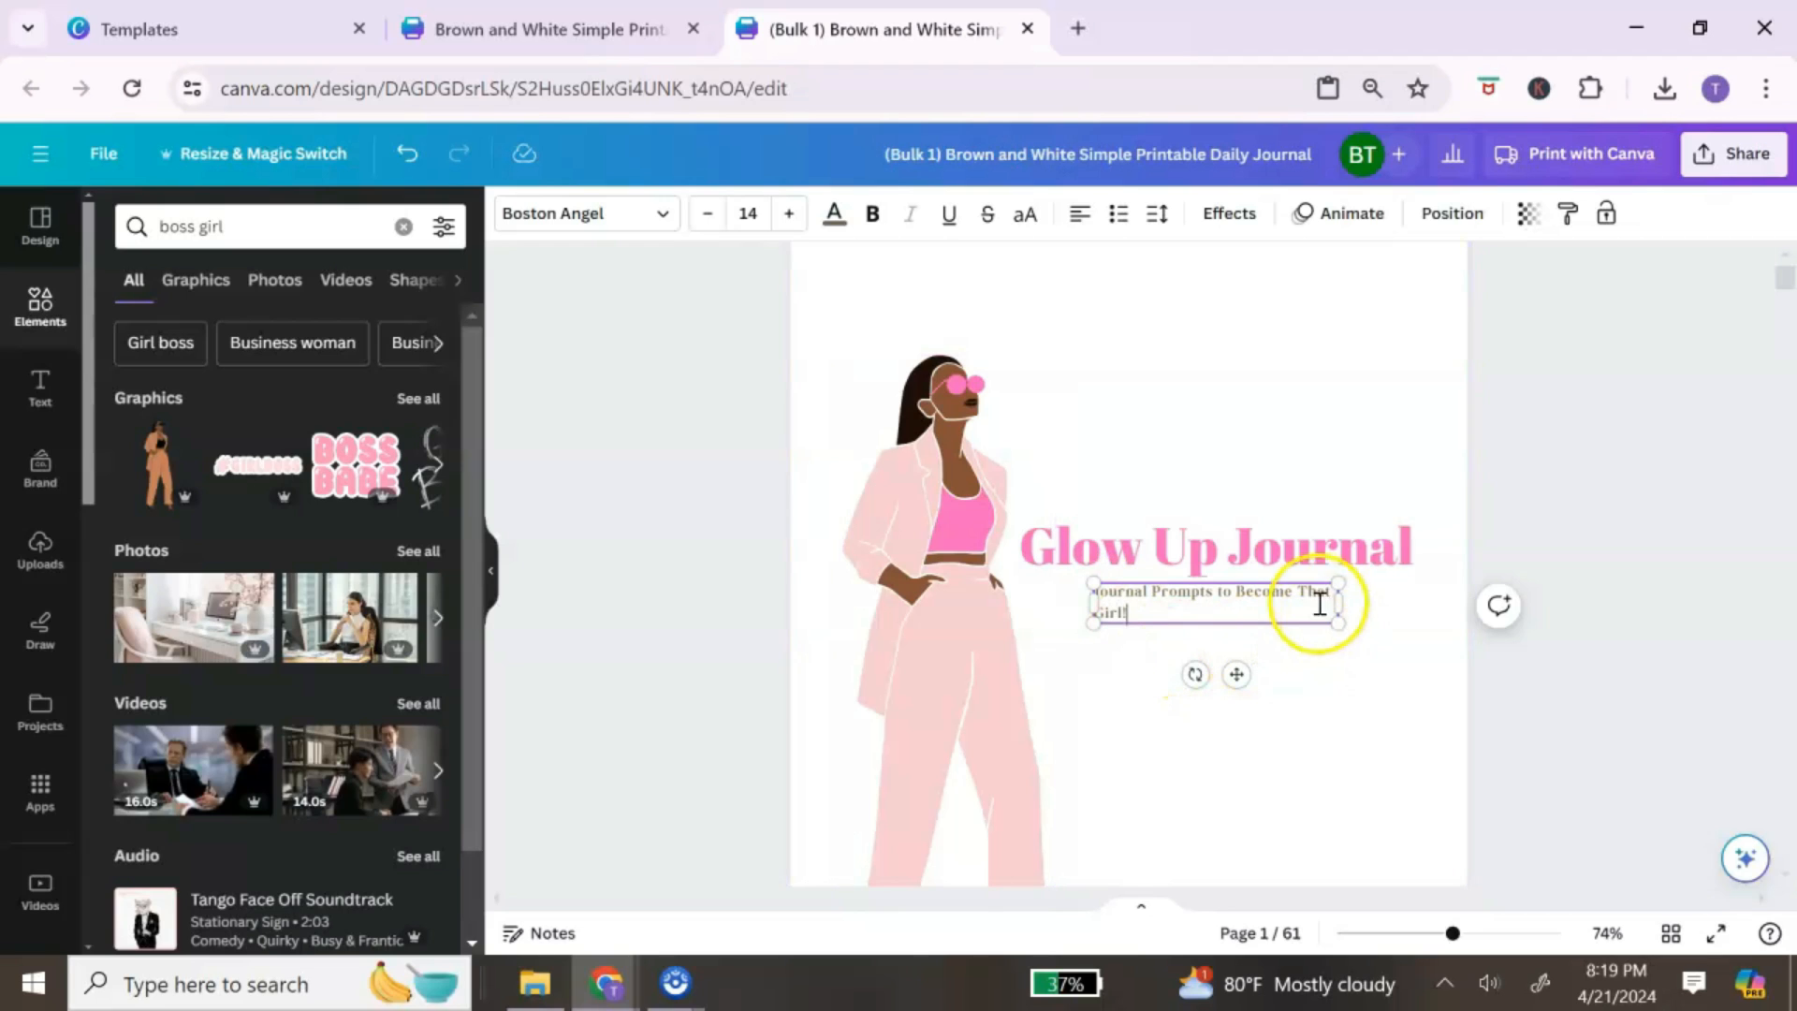
left_click_drag(1339, 603, 1082, 597)
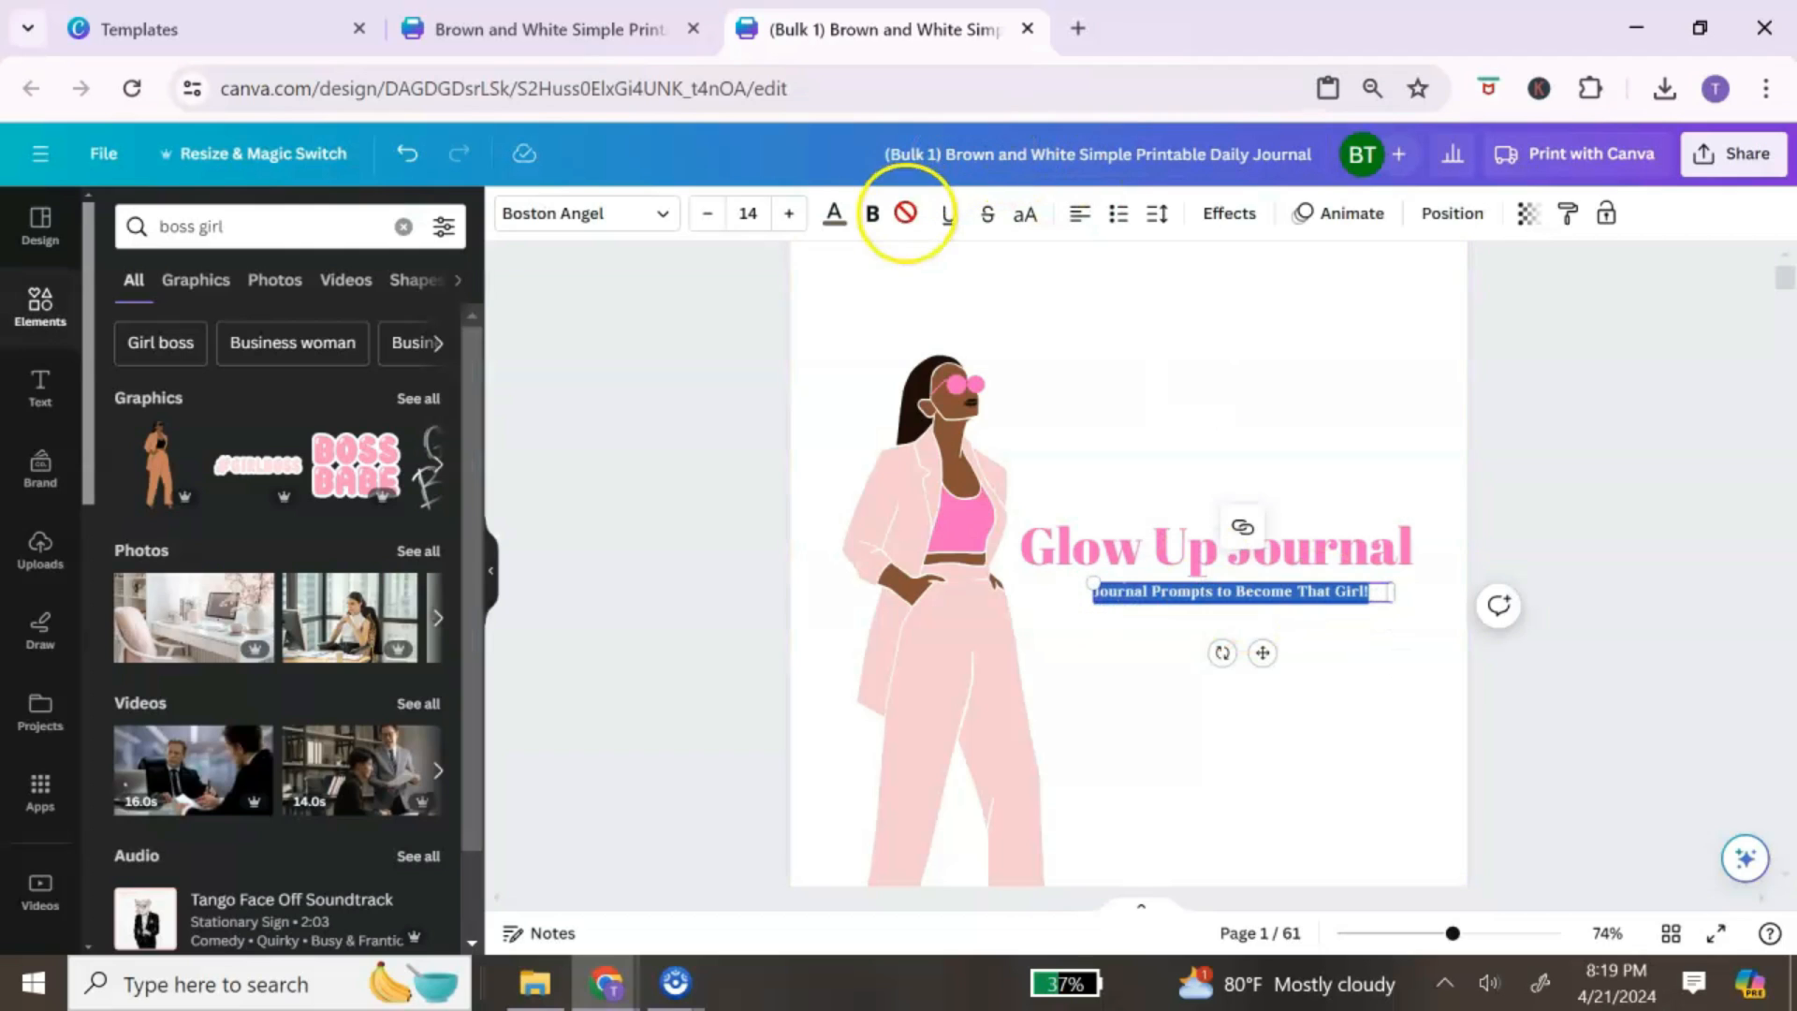
left_click(835, 217)
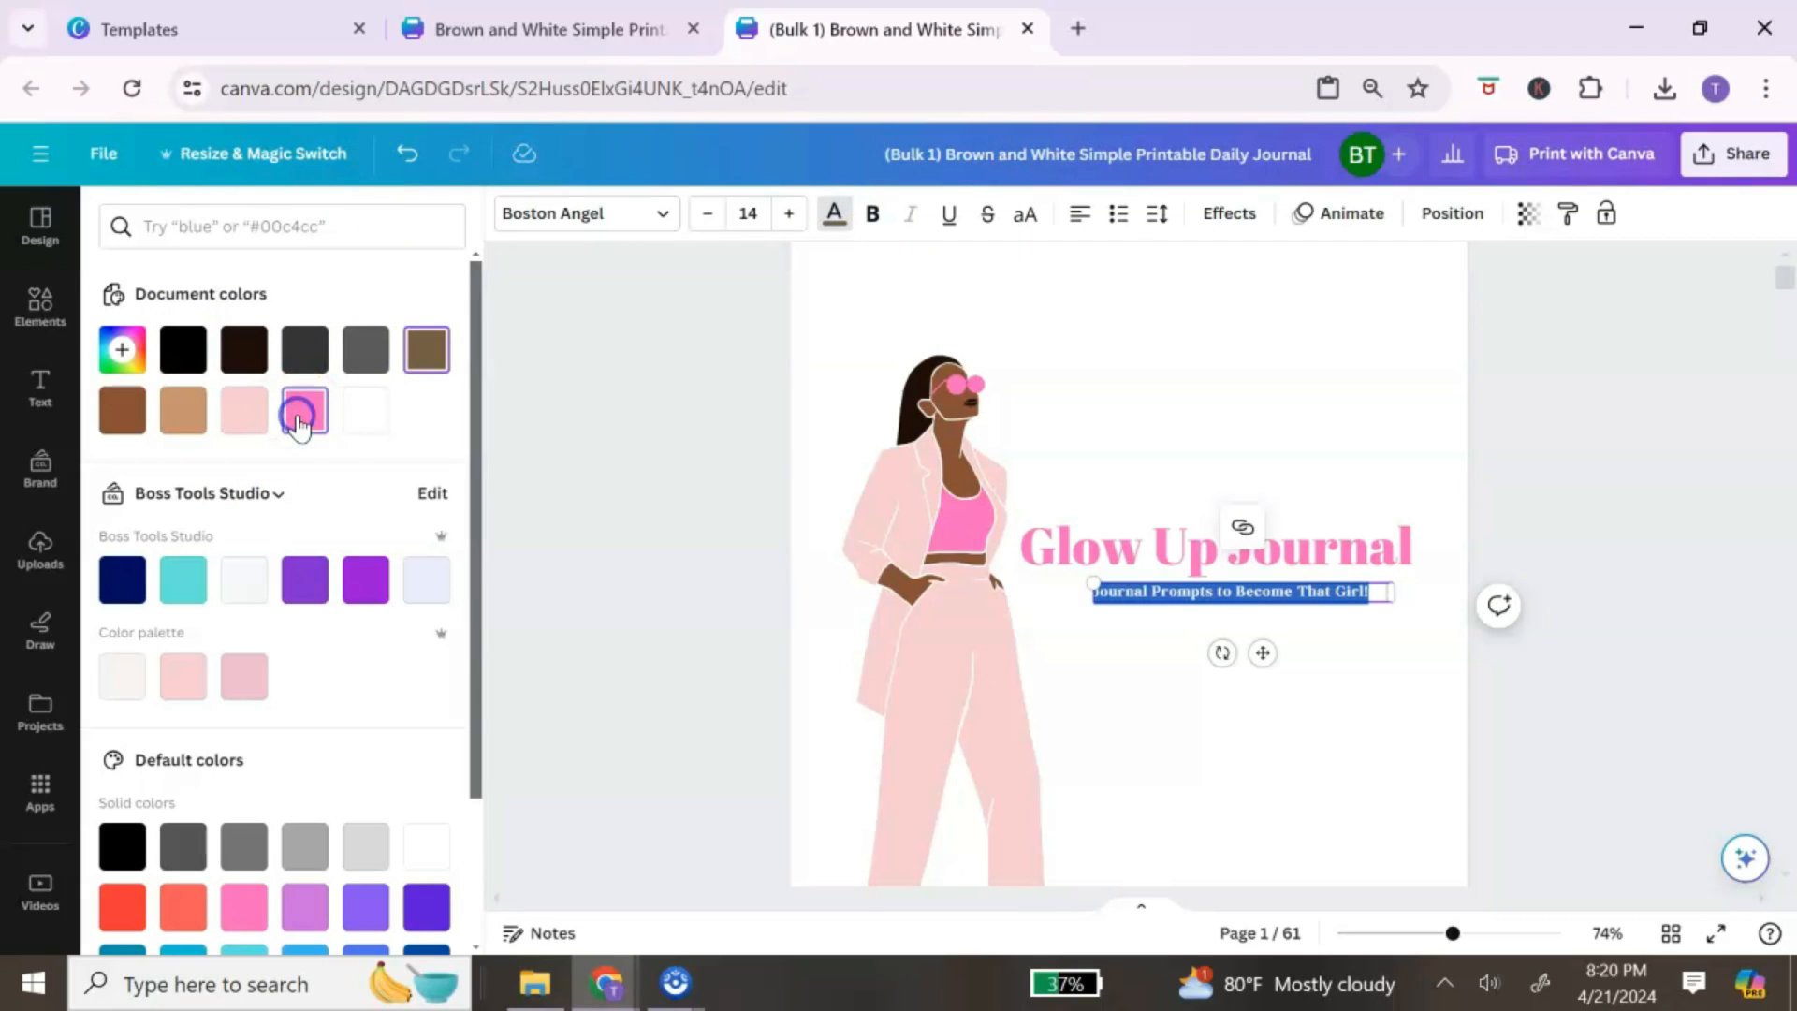
left_click(1347, 727)
Step: Search Elements graphics for 'pink background' and add the pink watercolor cloud to the cover
scroll(1345, 463, "down", 1)
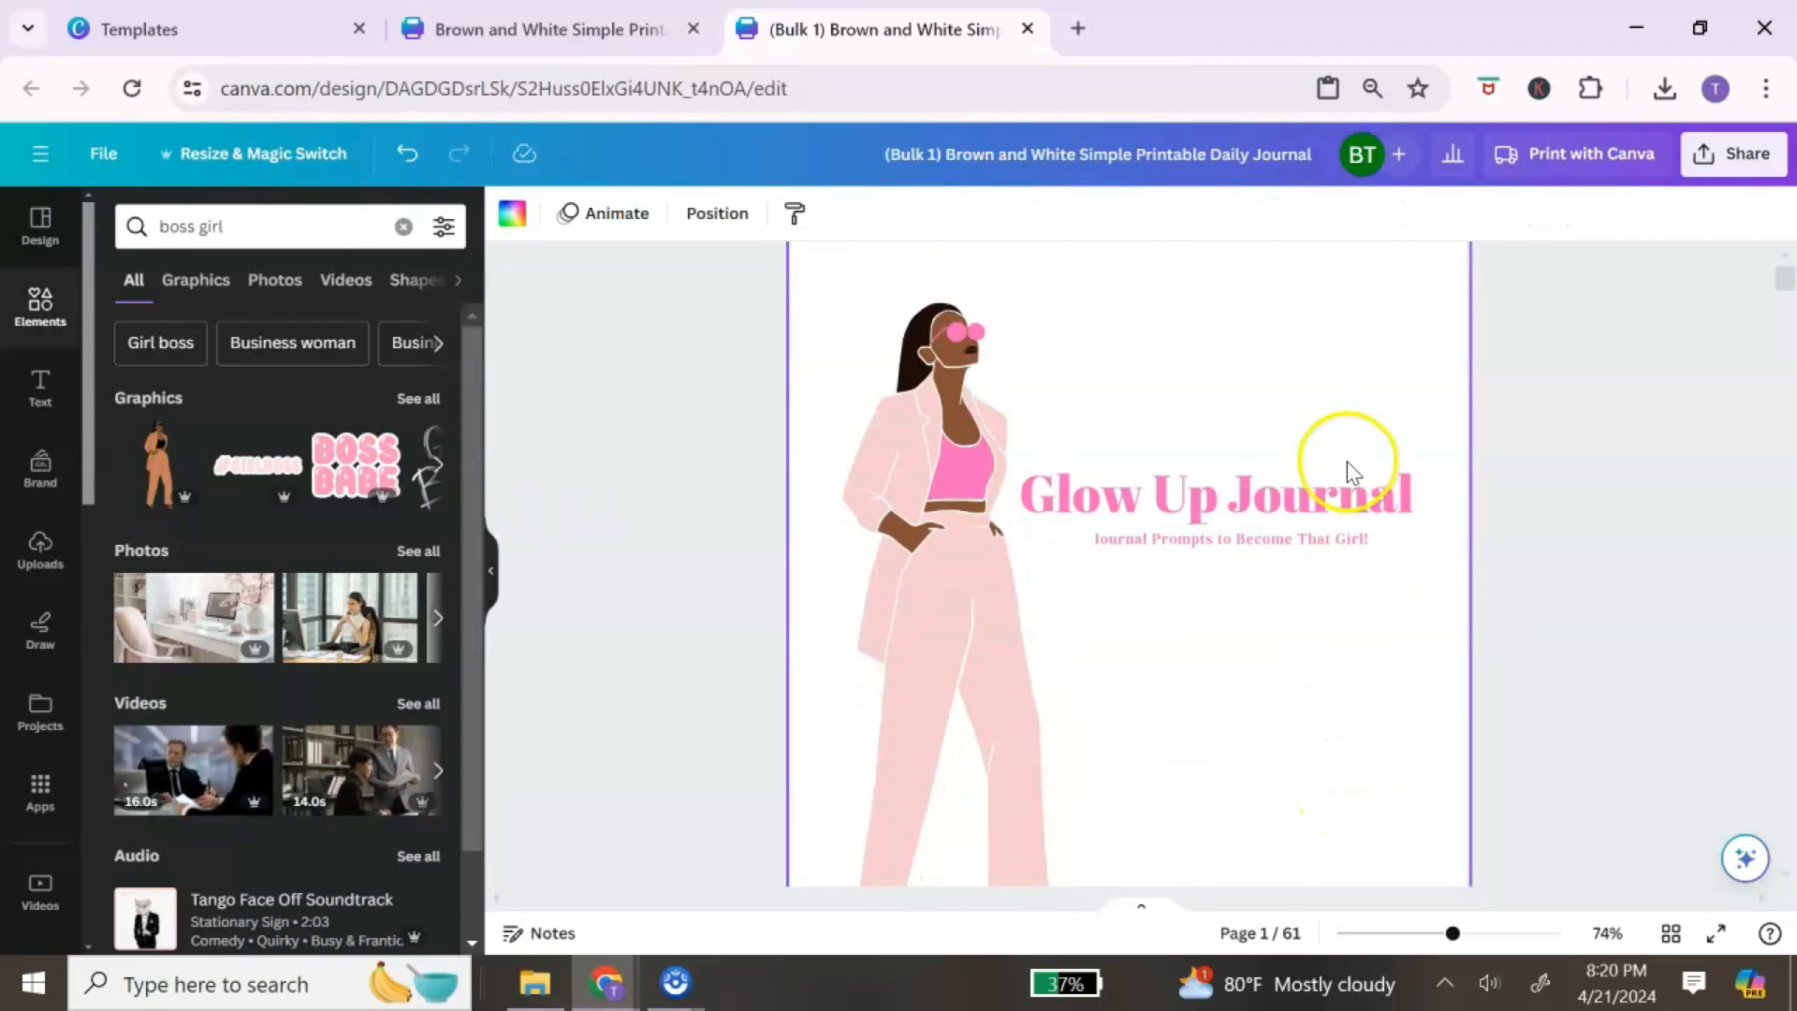
scroll(1345, 462, "up", 2)
scroll(1251, 433, "down", 6)
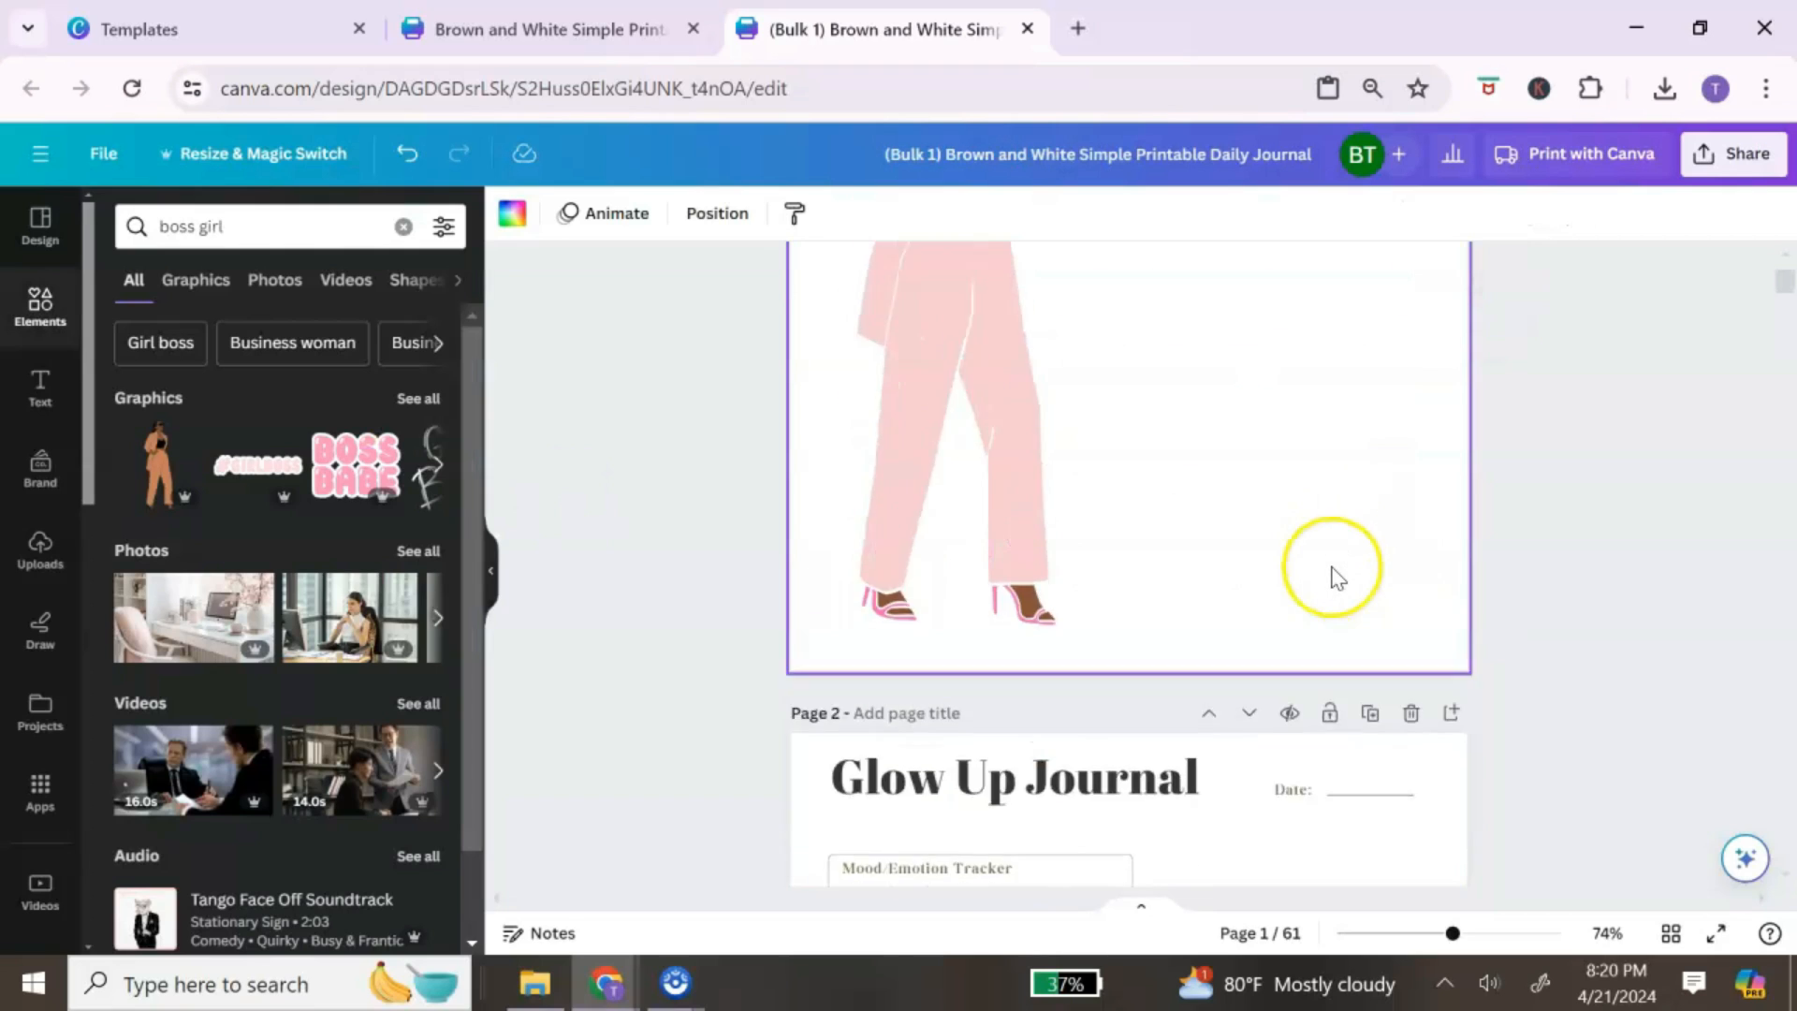
scroll(1336, 575, "up", 5)
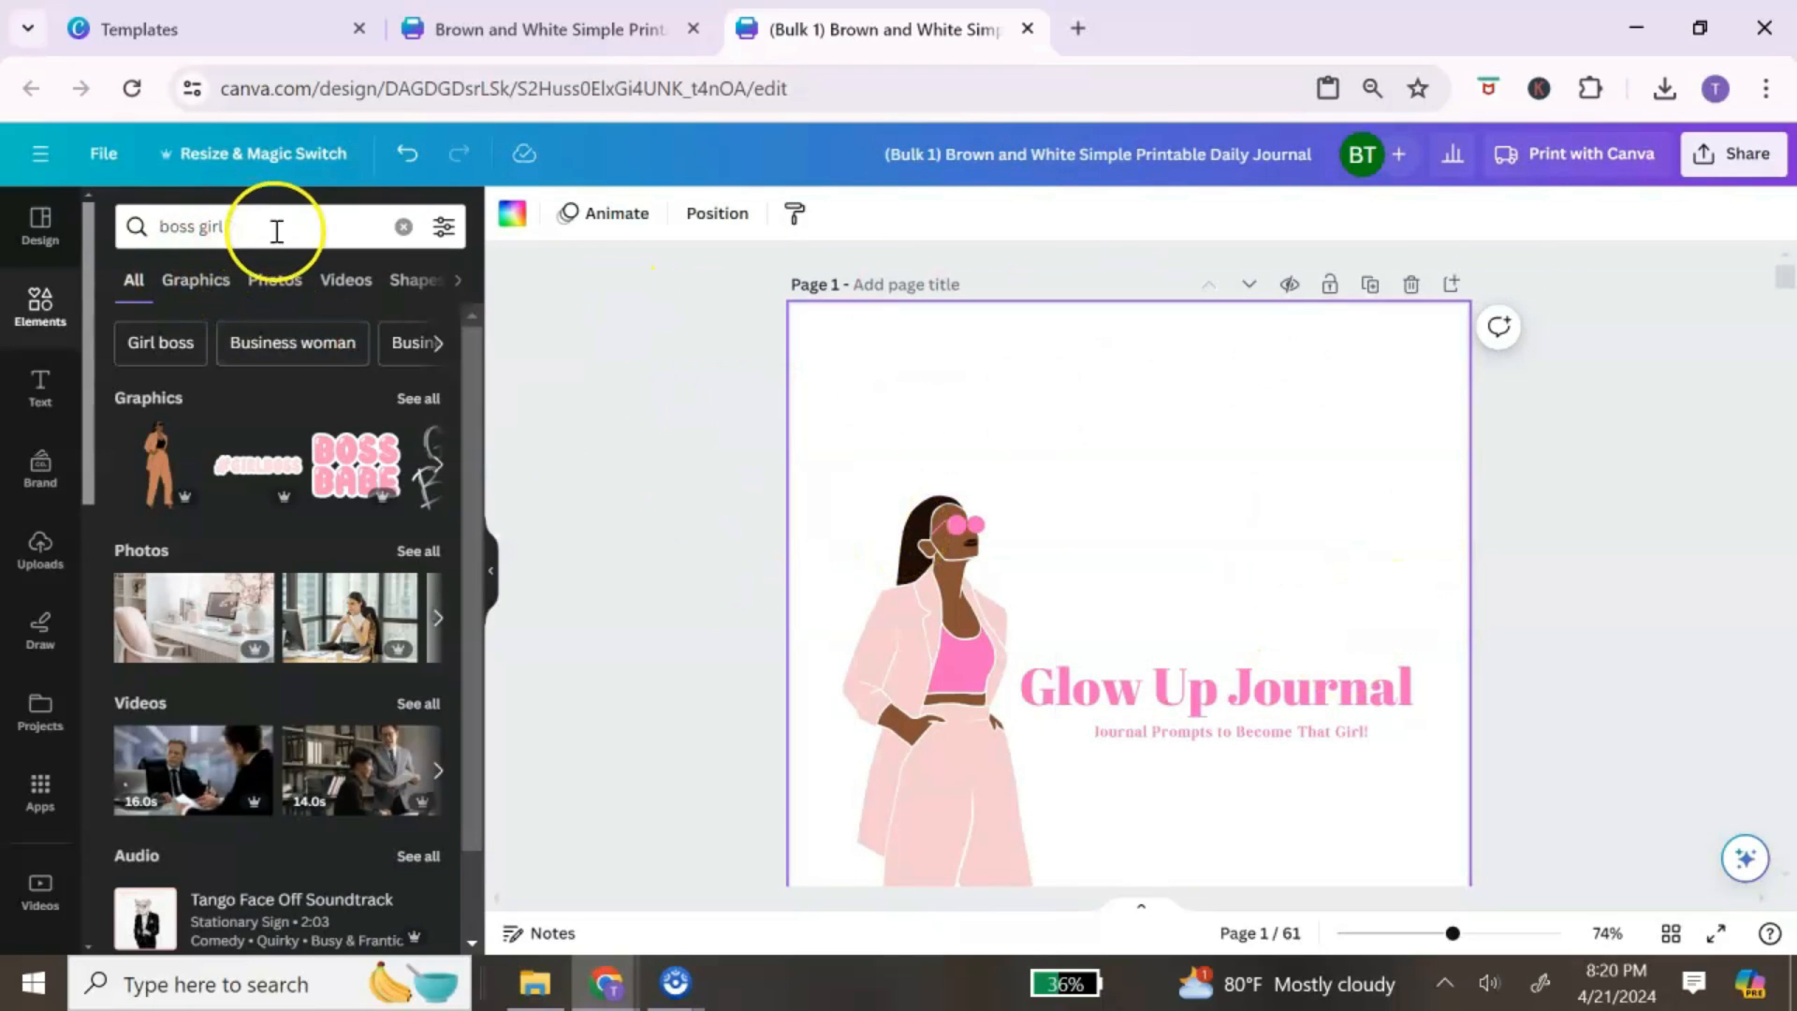
left_click(402, 227)
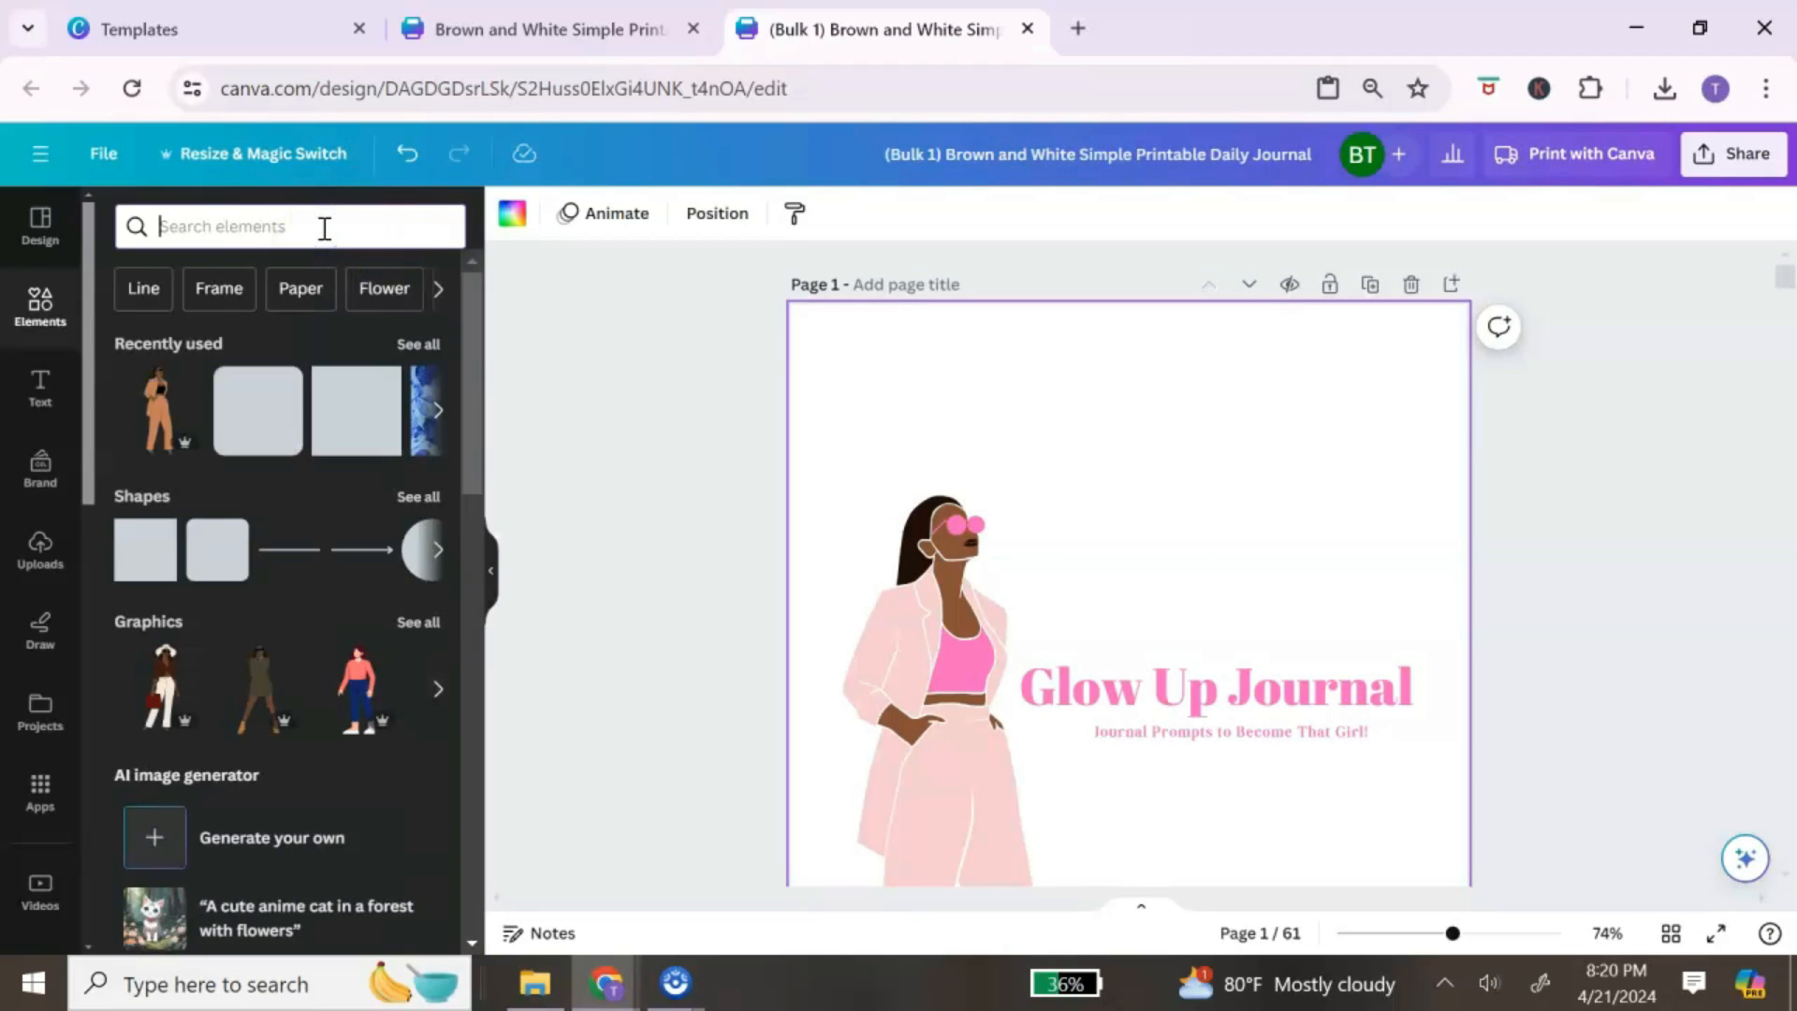
type("pink")
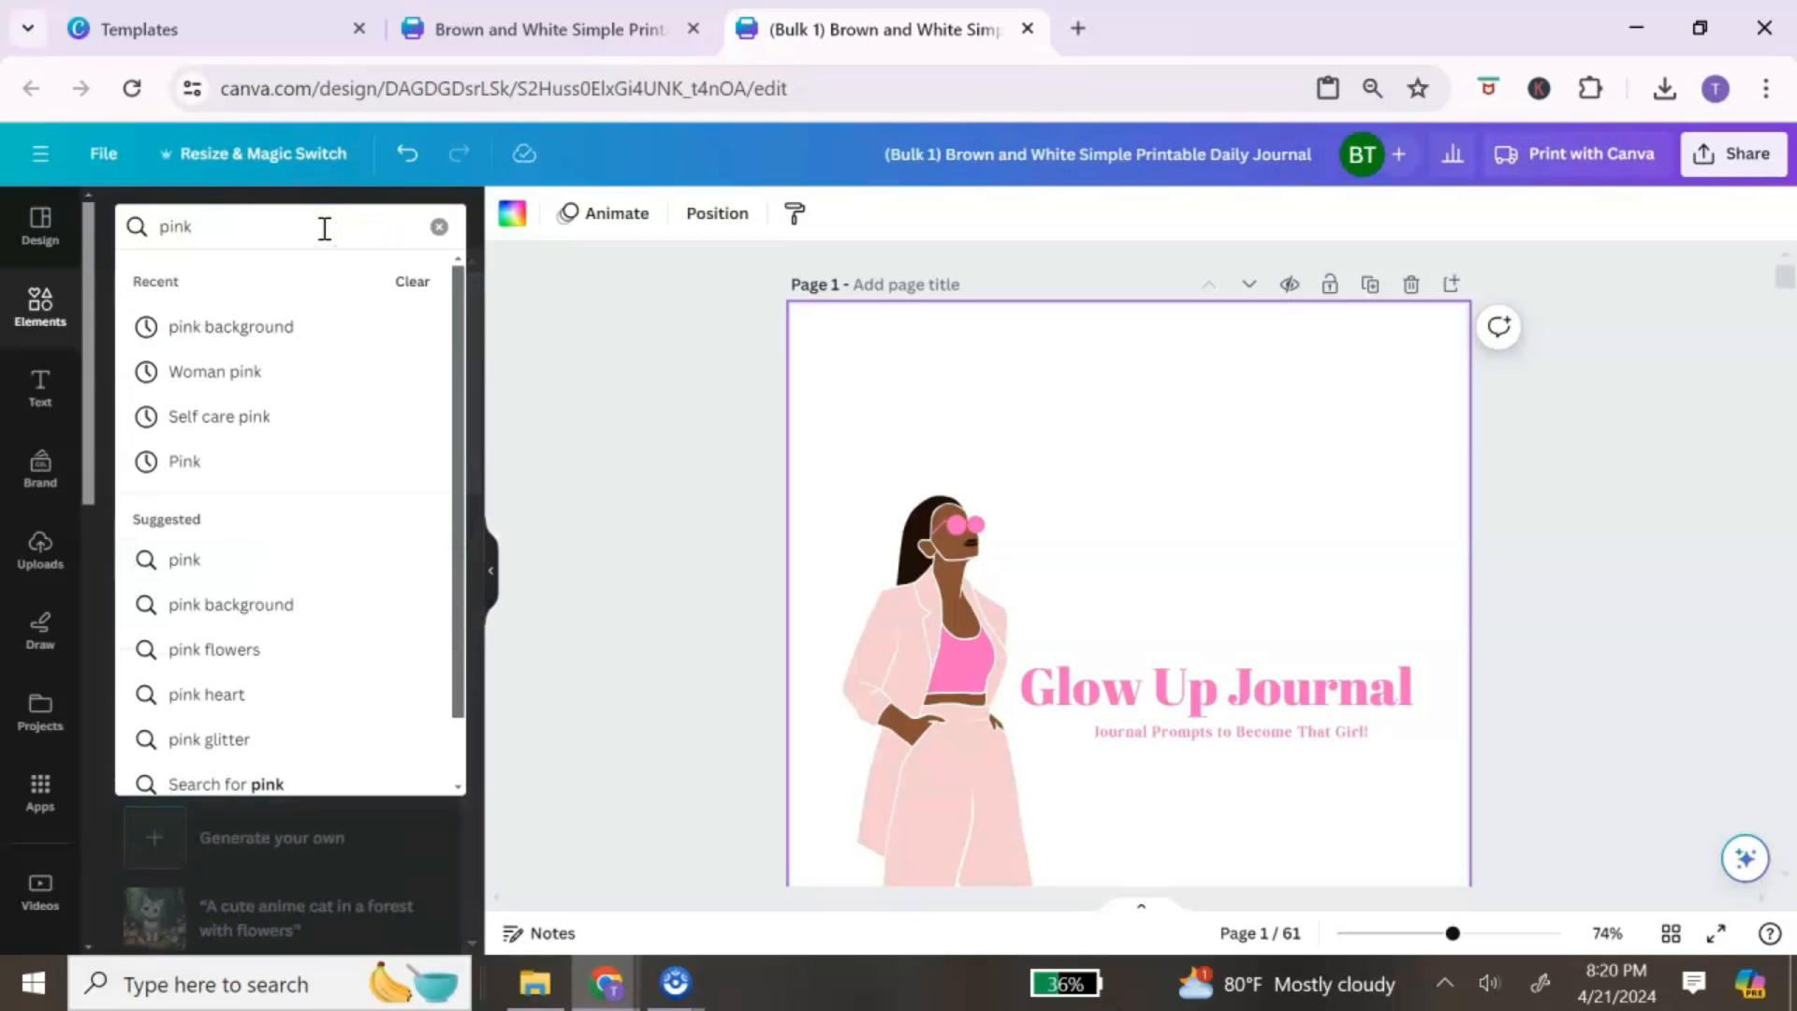
left_click(320, 329)
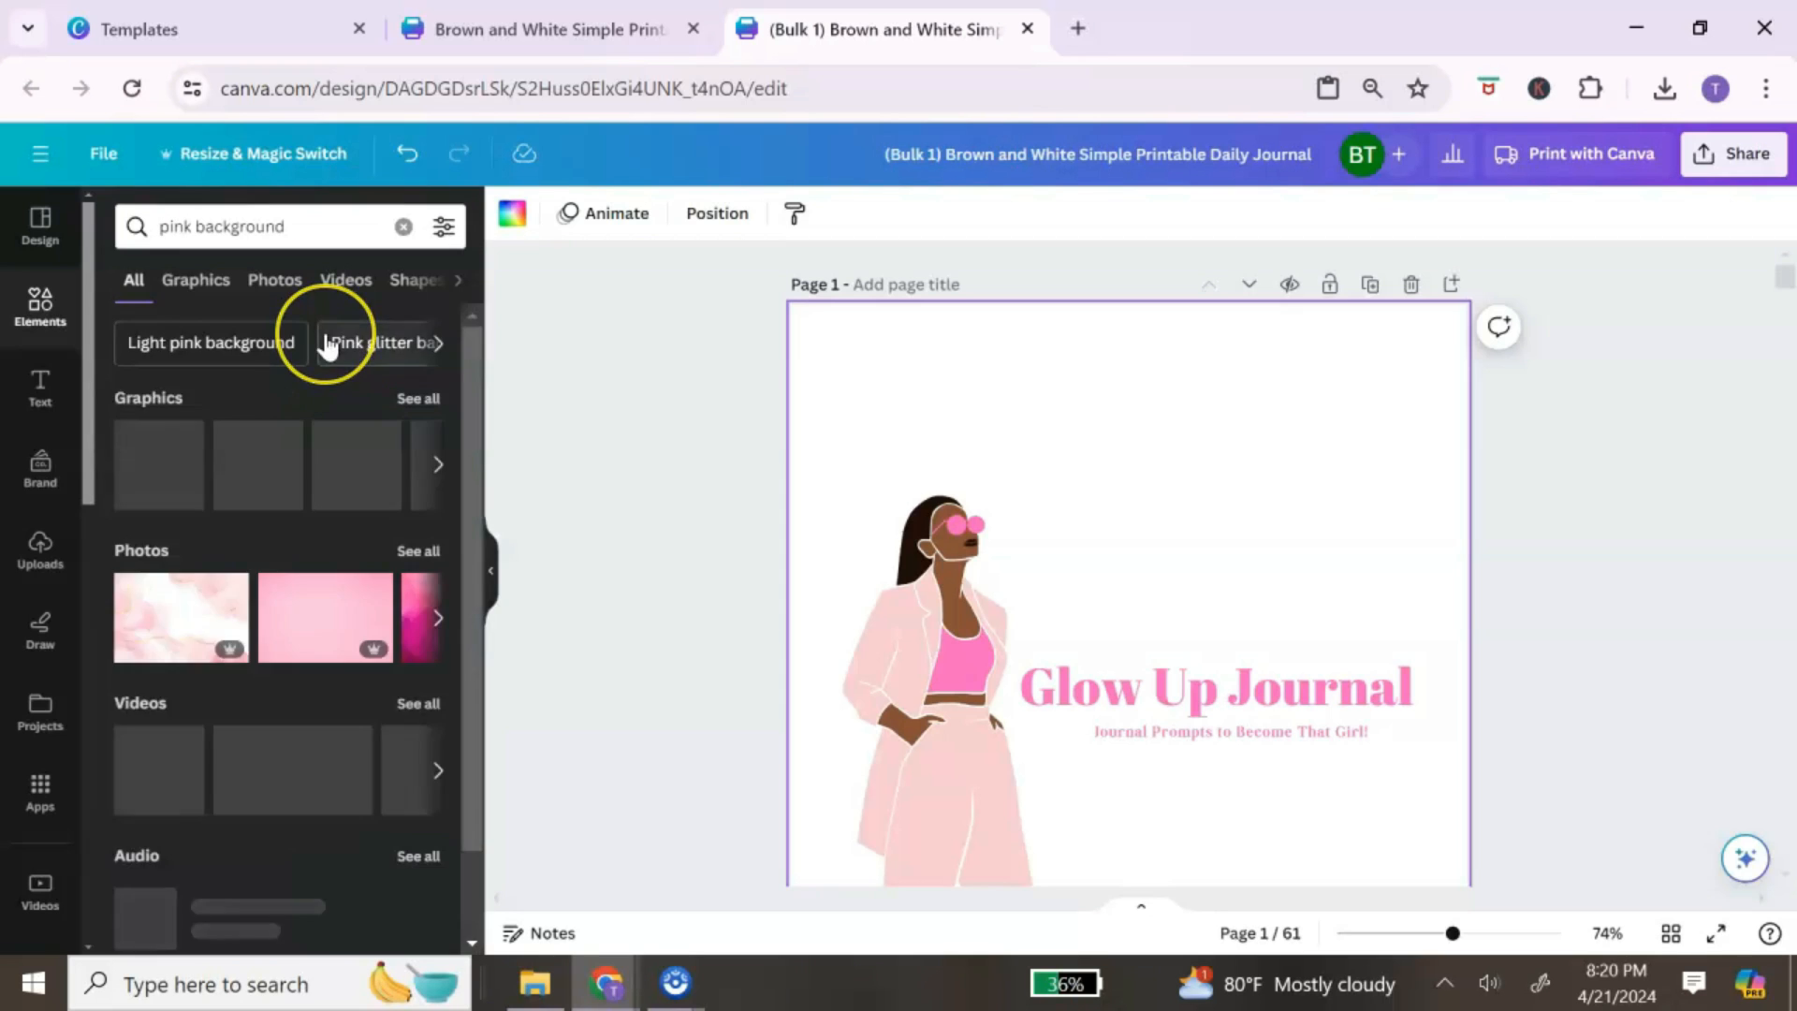
left_click(195, 279)
scroll(305, 521, "down", 5)
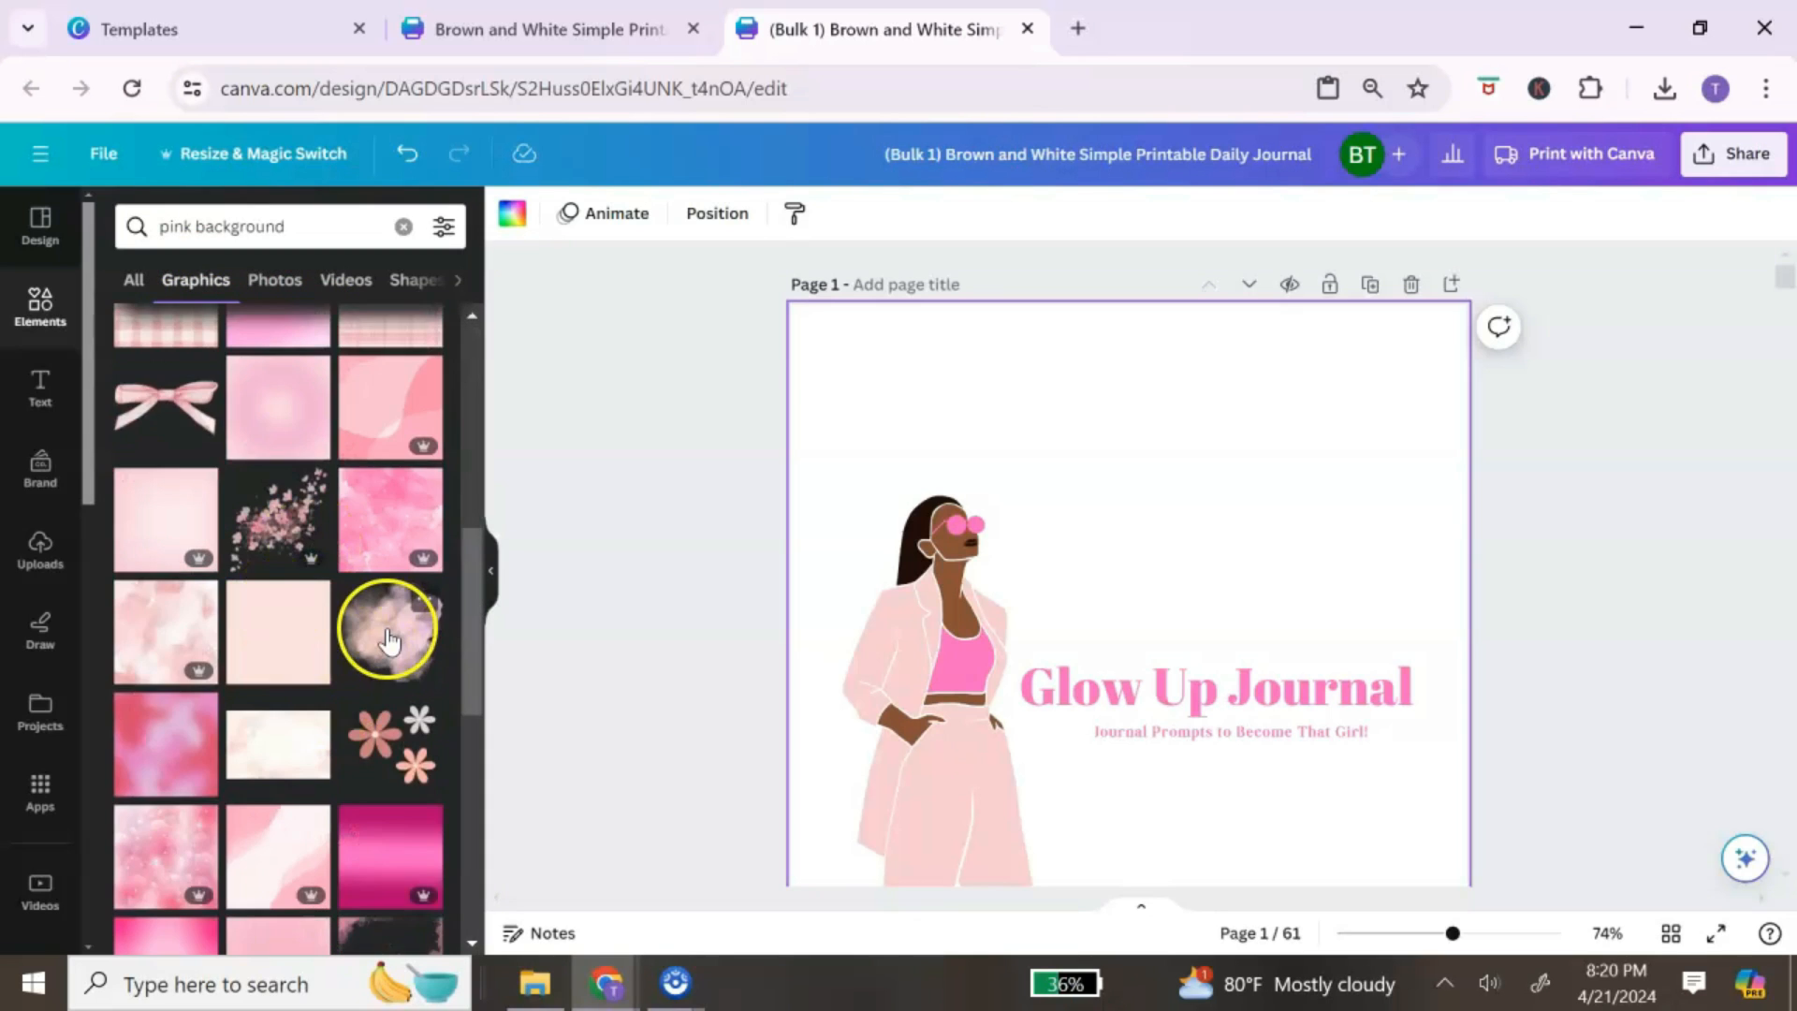
left_click(389, 628)
Step: Enlarge the cloud, lower its transparency to 61, and set it as the page background
scroll(1347, 591, "down", 3)
scroll(1344, 590, "up", 3)
left_click_drag(1408, 463, 1512, 277)
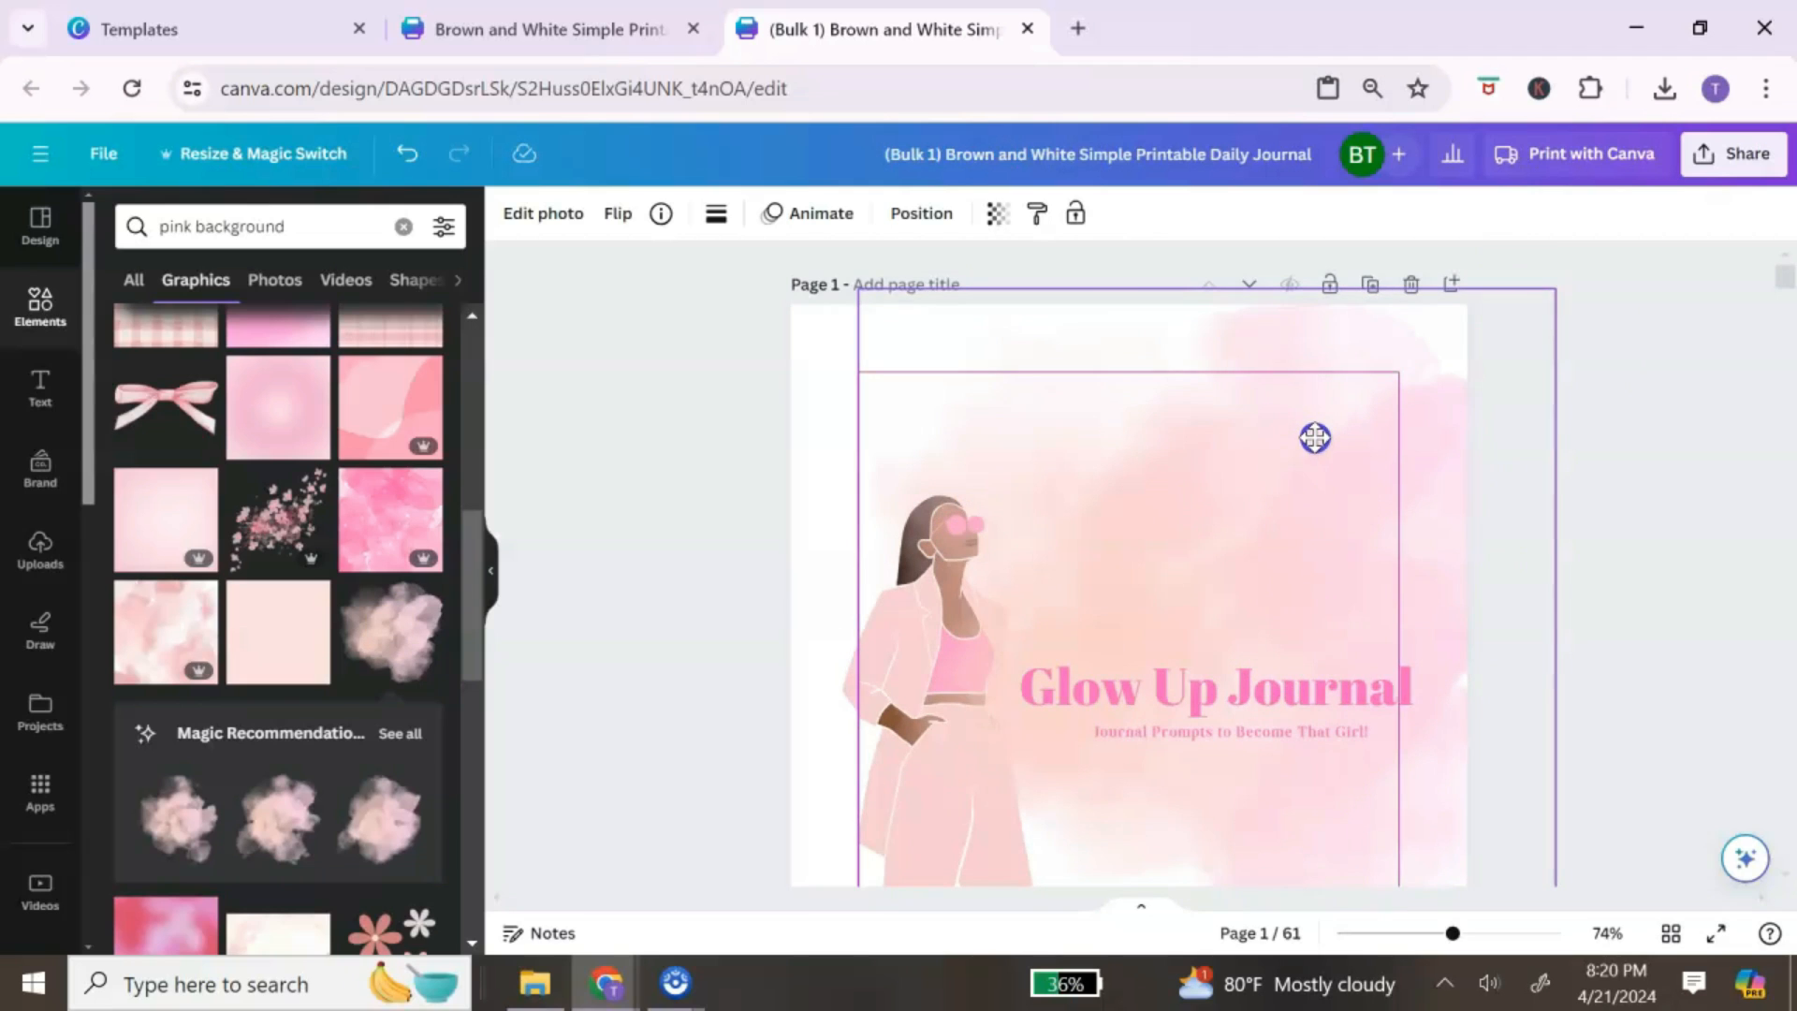
left_click(997, 214)
left_click_drag(997, 305, 969, 306)
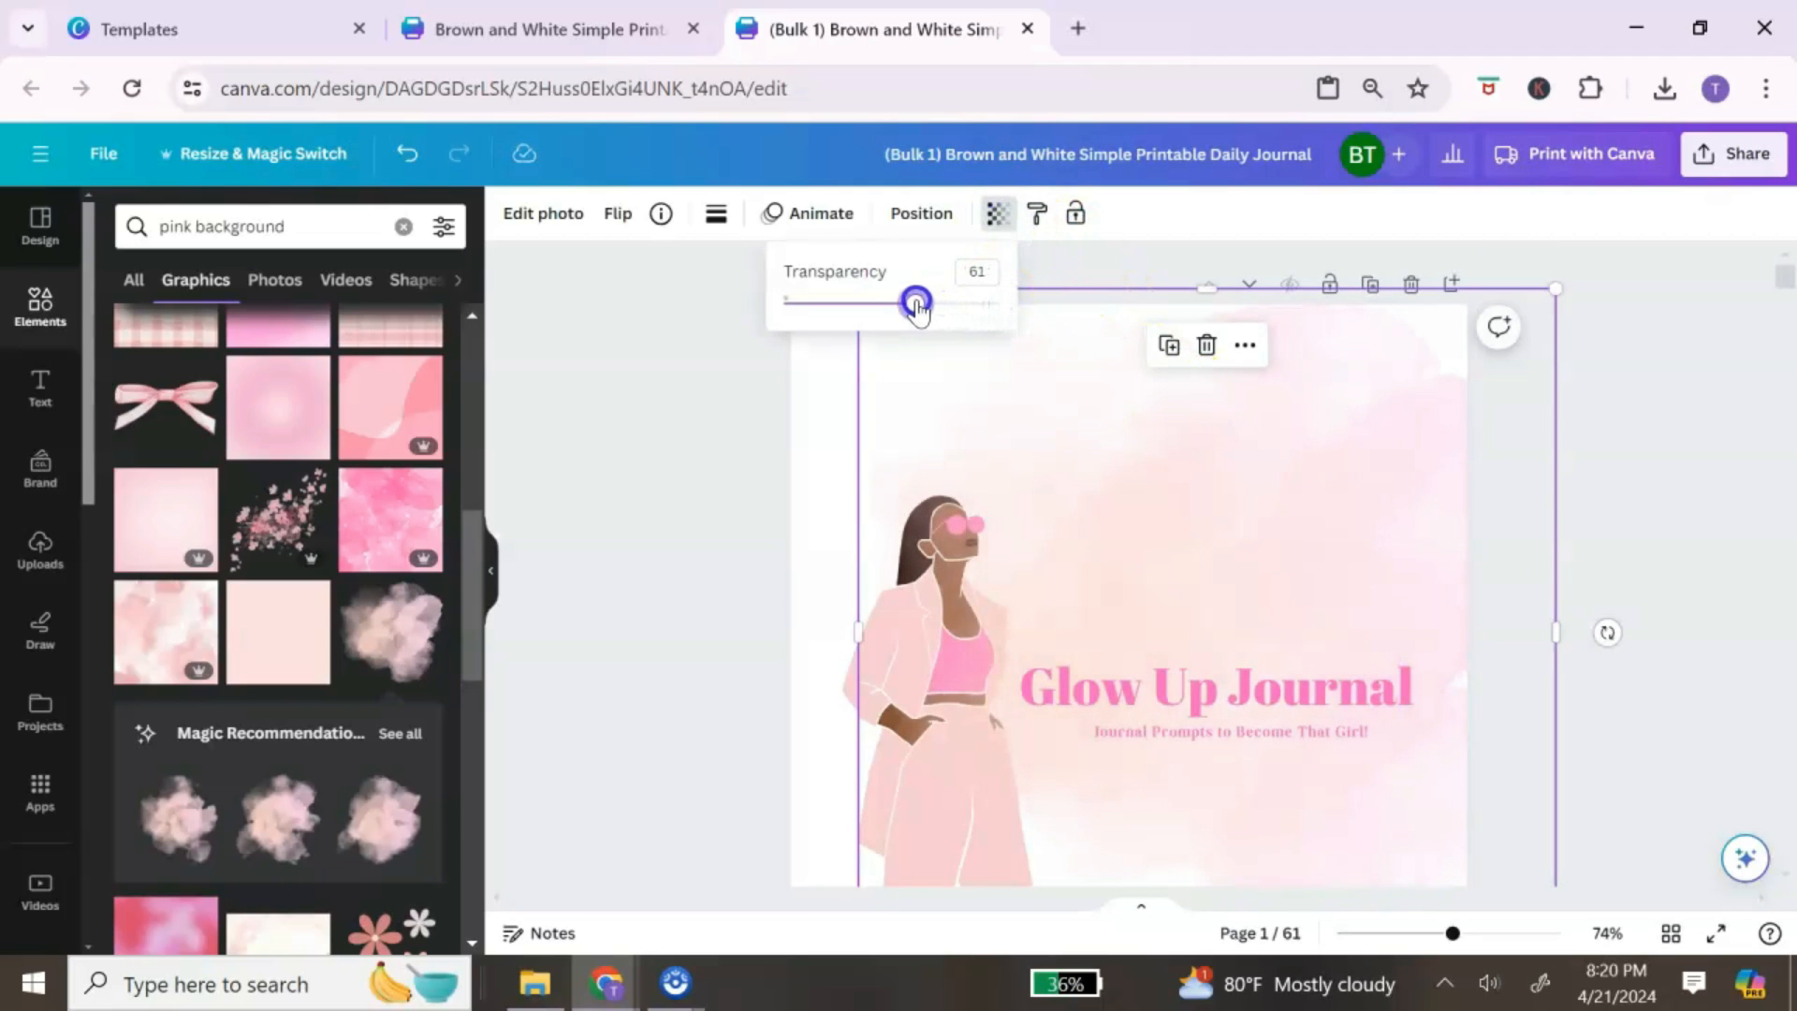
right_click(1219, 487)
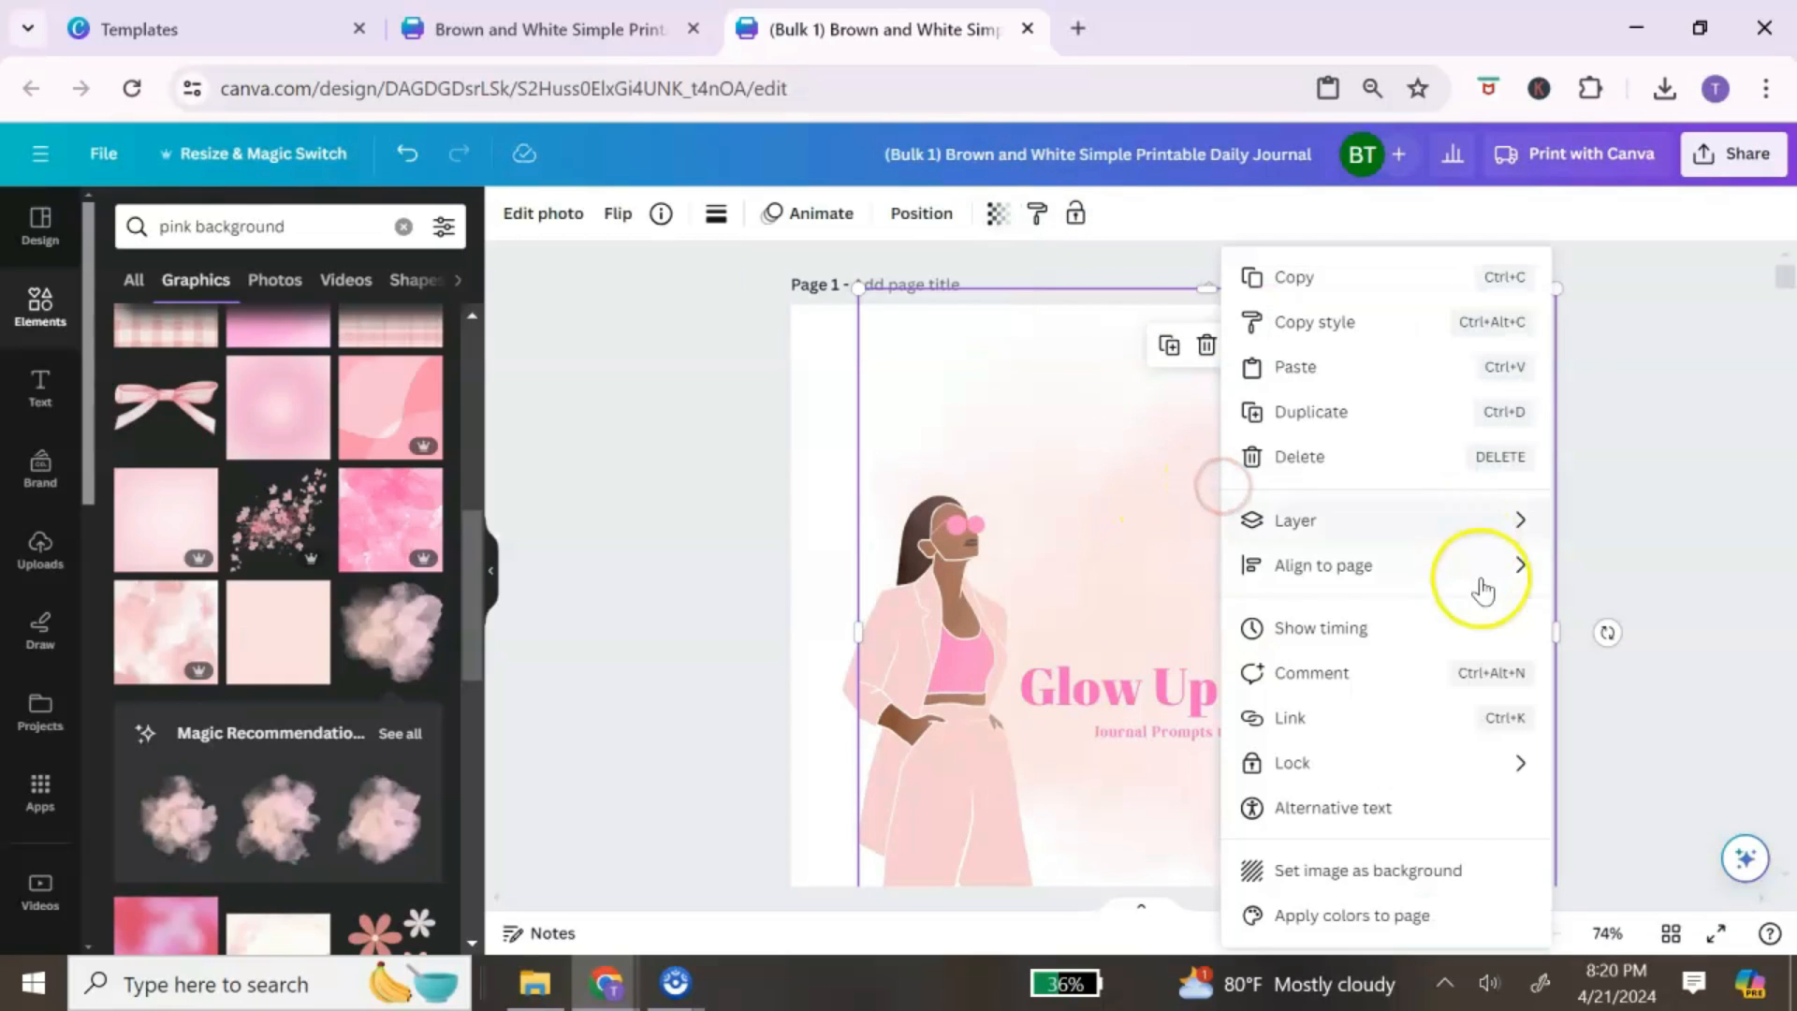
left_click(1462, 870)
scroll(1412, 610, "down", 4)
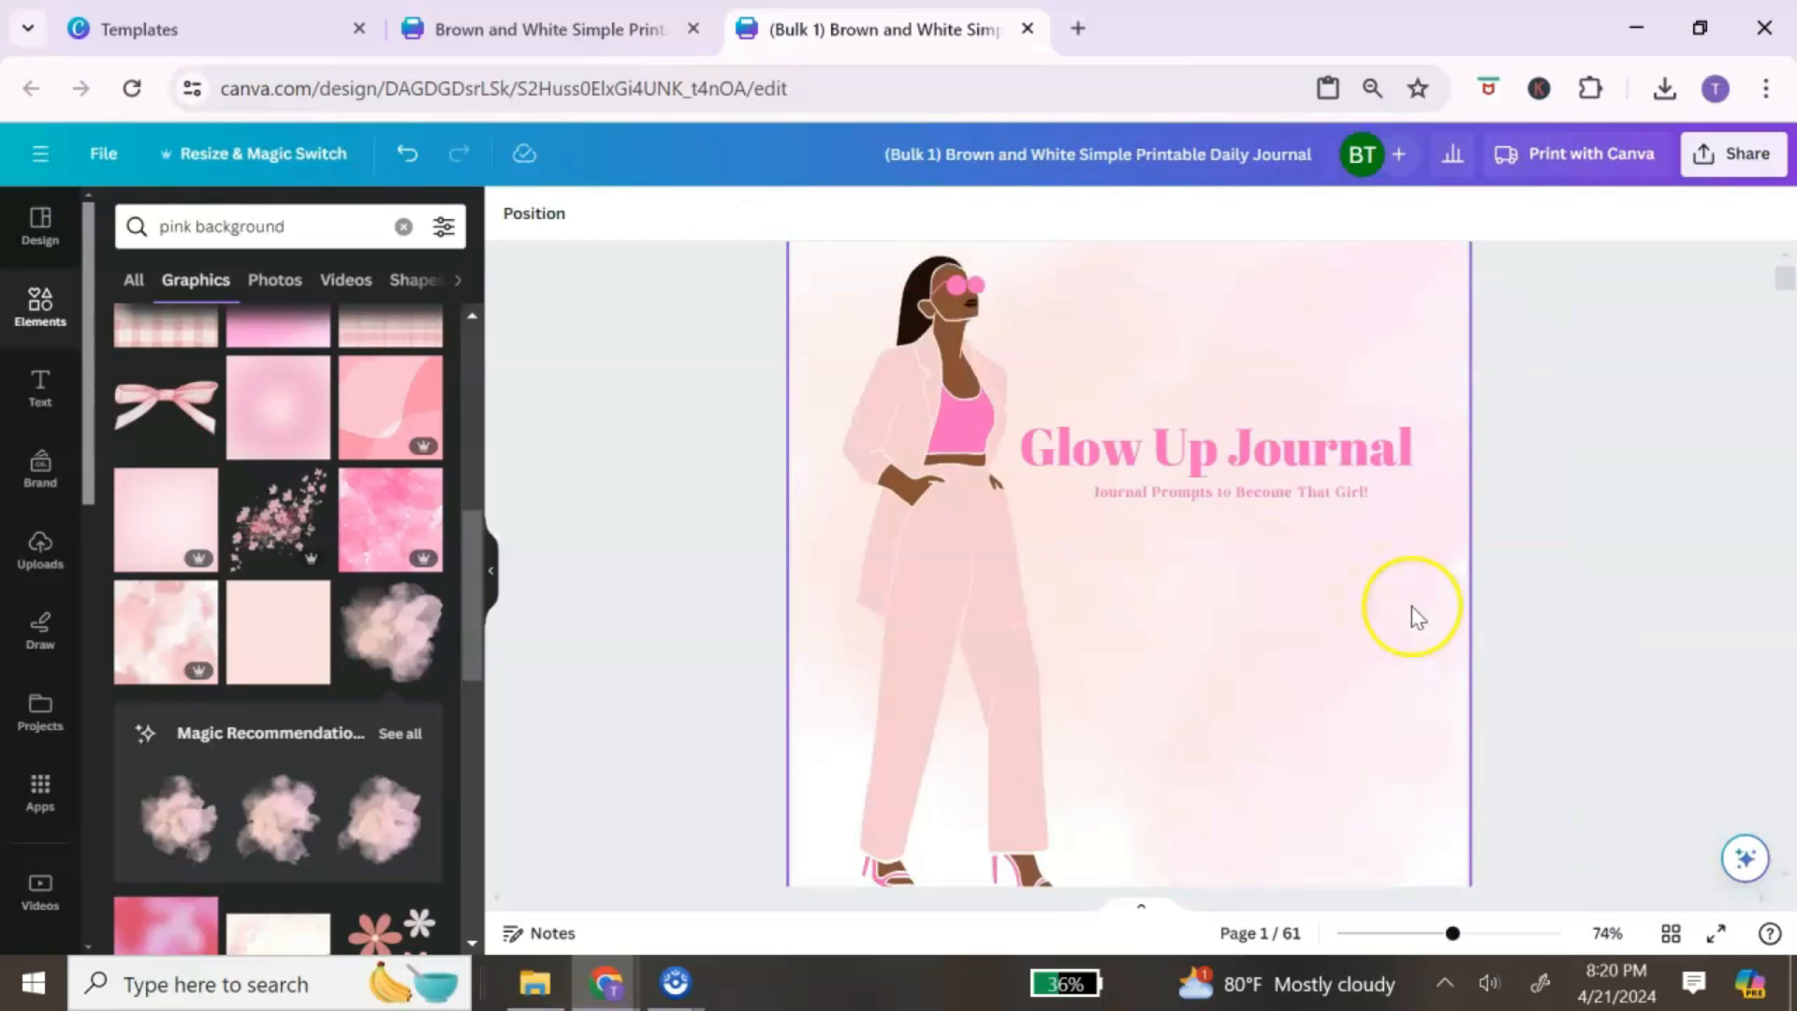
scroll(1423, 608, "up", 3)
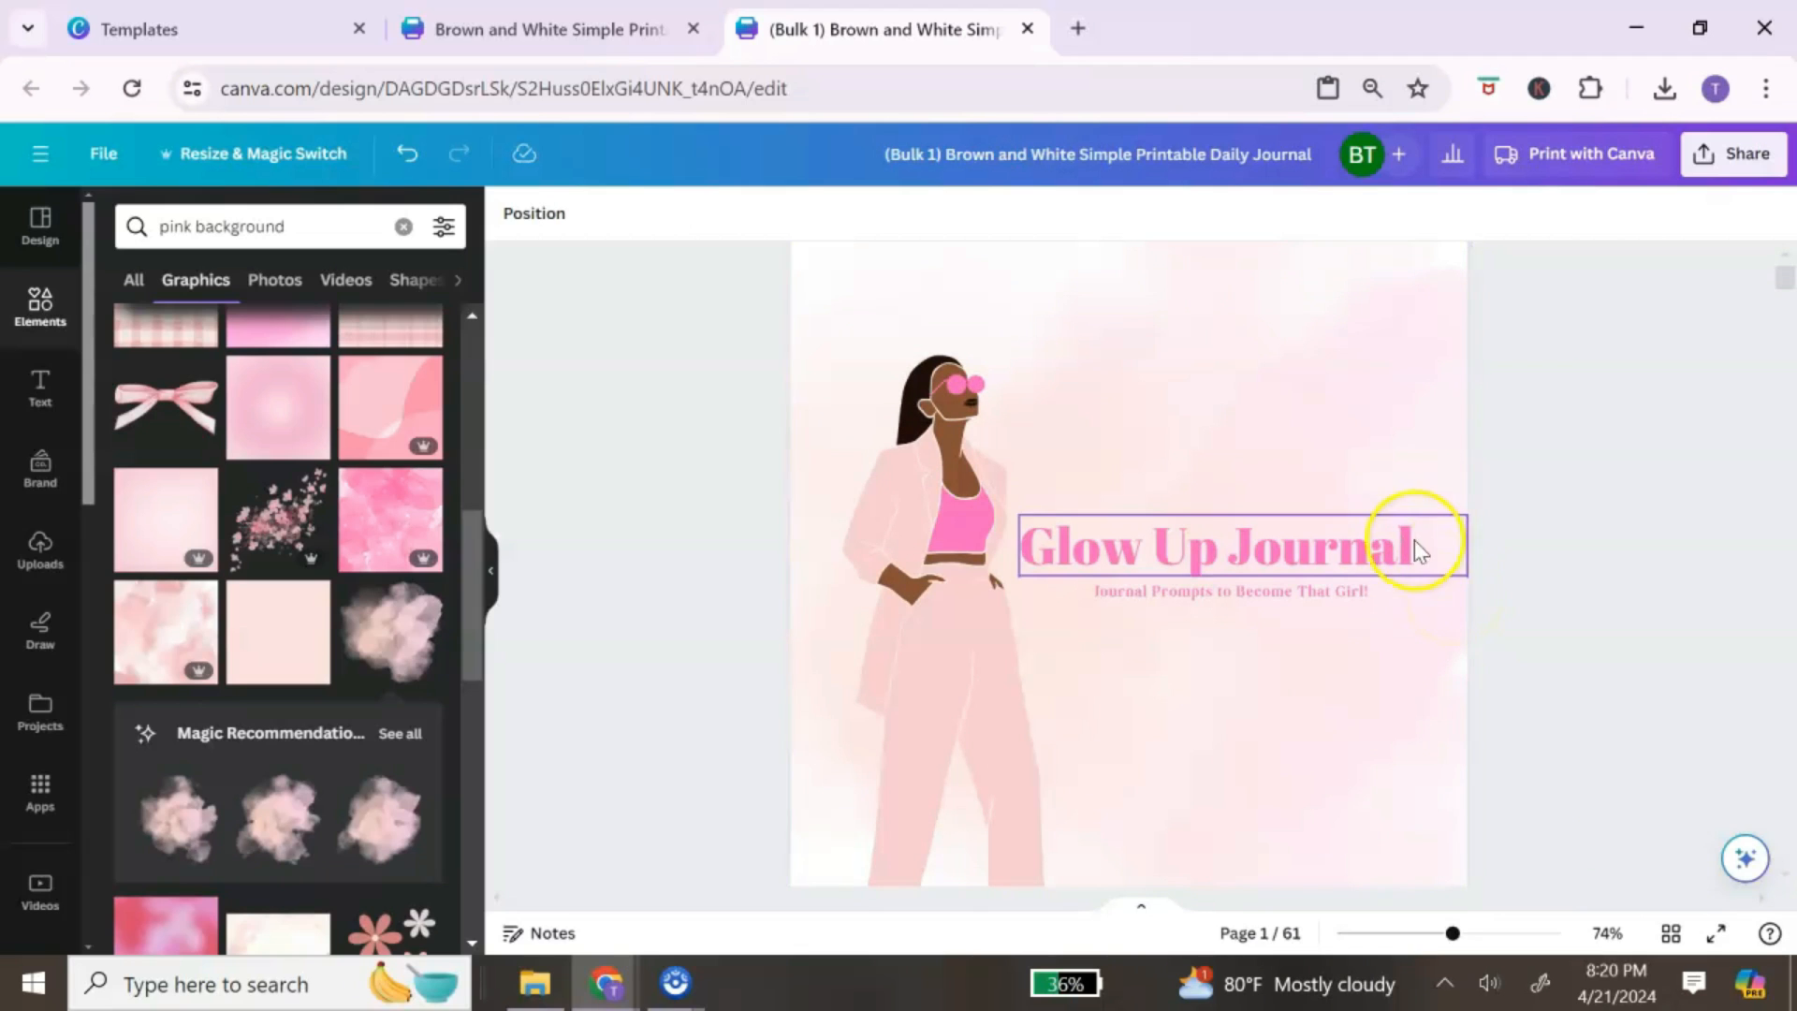
Step: Insert a blank page 2 right after the cover, bringing the journal to 62 pages
scroll(1413, 541, "down", 2)
scroll(1326, 524, "up", 4)
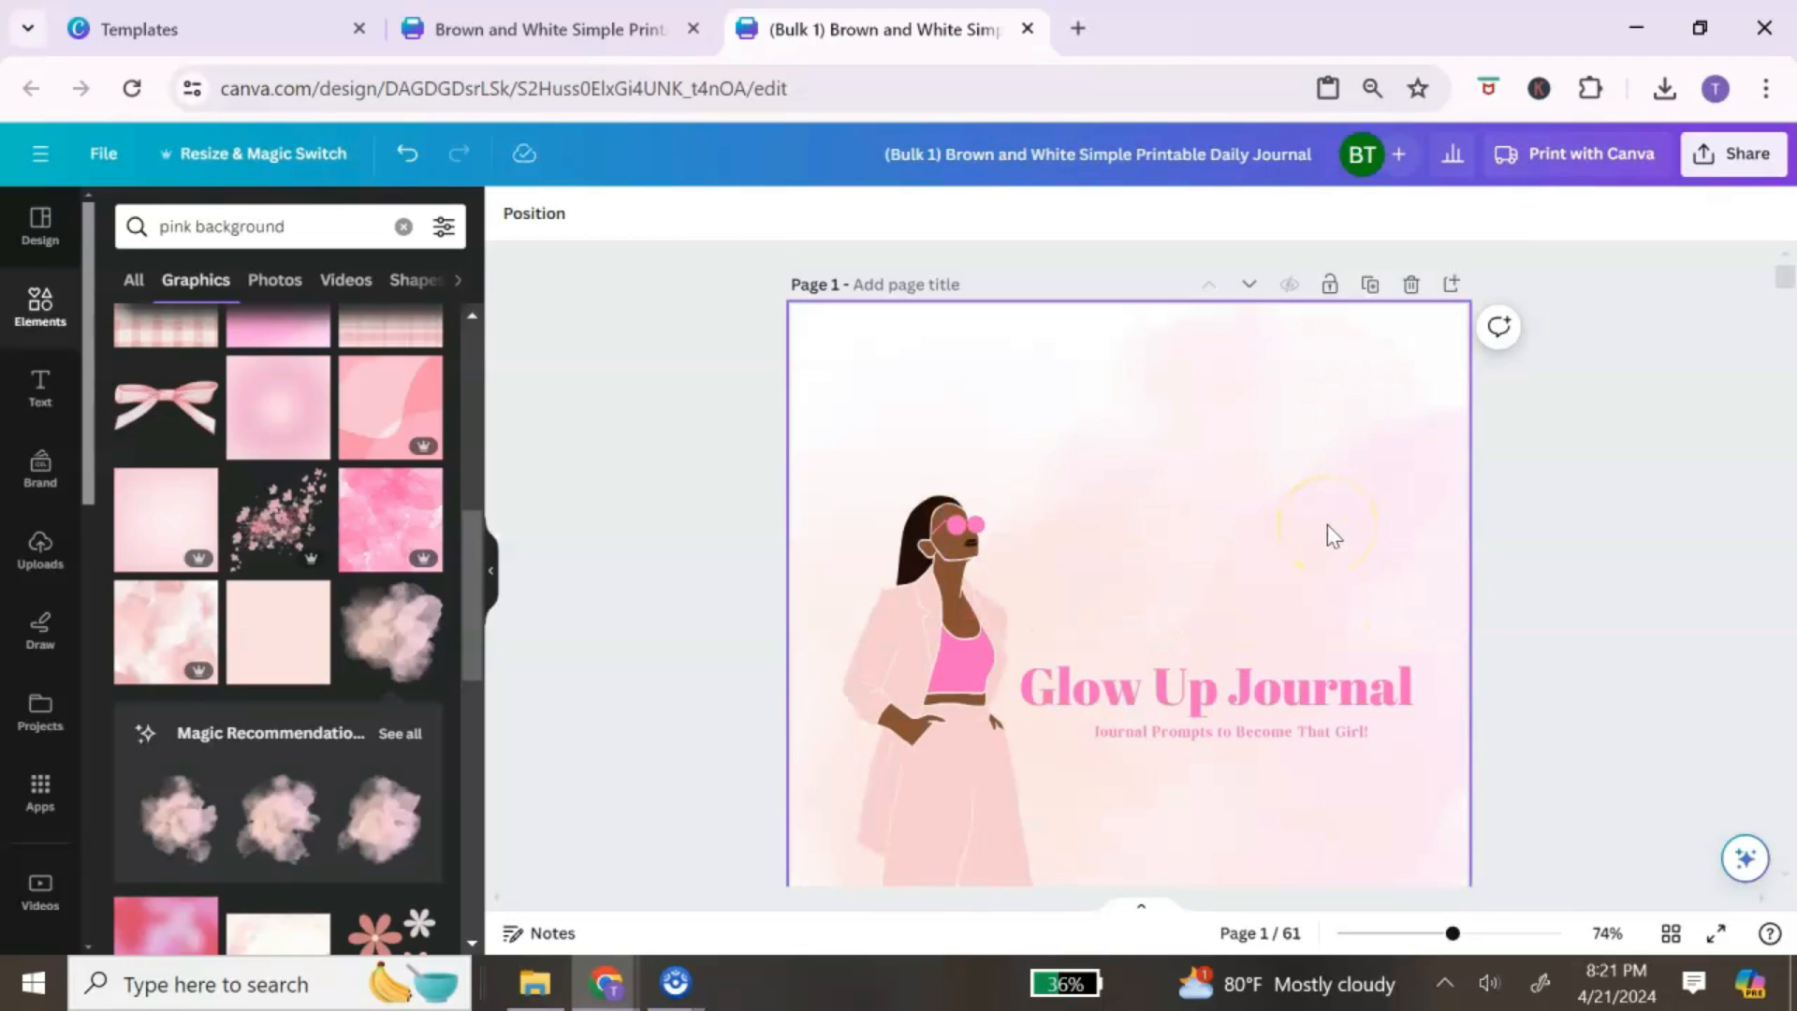
scroll(1345, 541, "down", 3)
scroll(1346, 541, "up", 3)
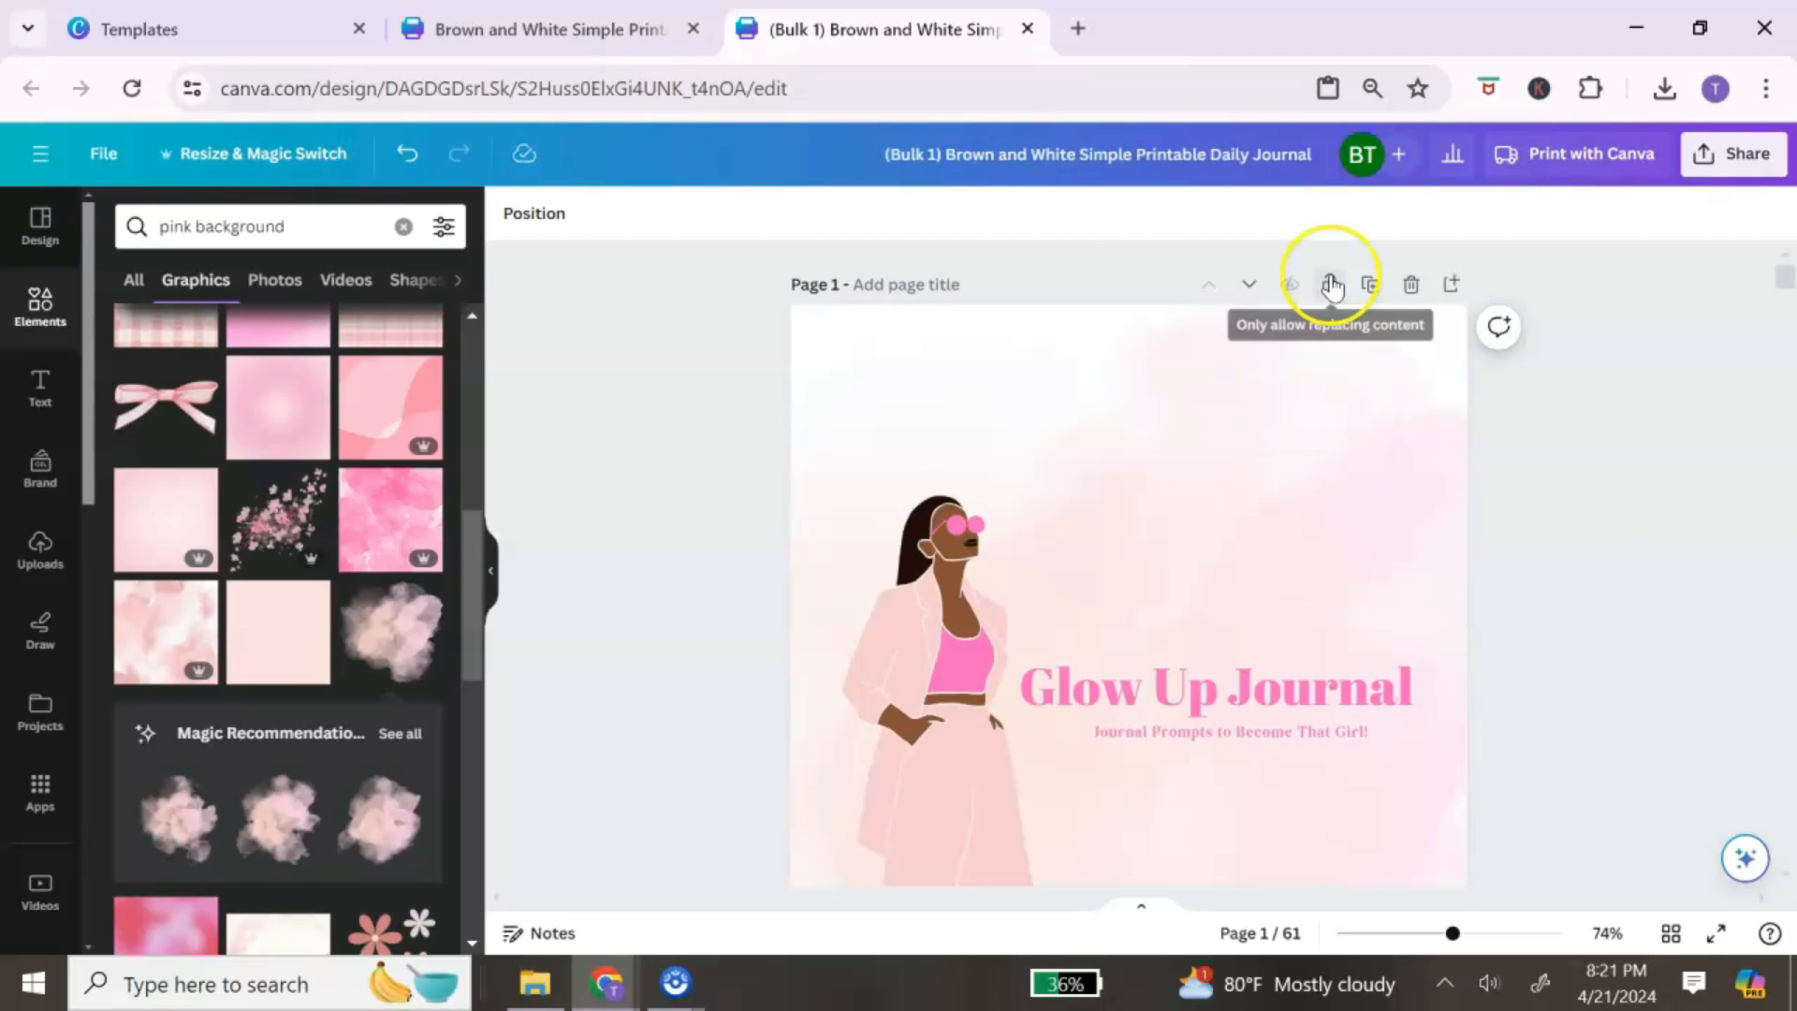
left_click(1450, 287)
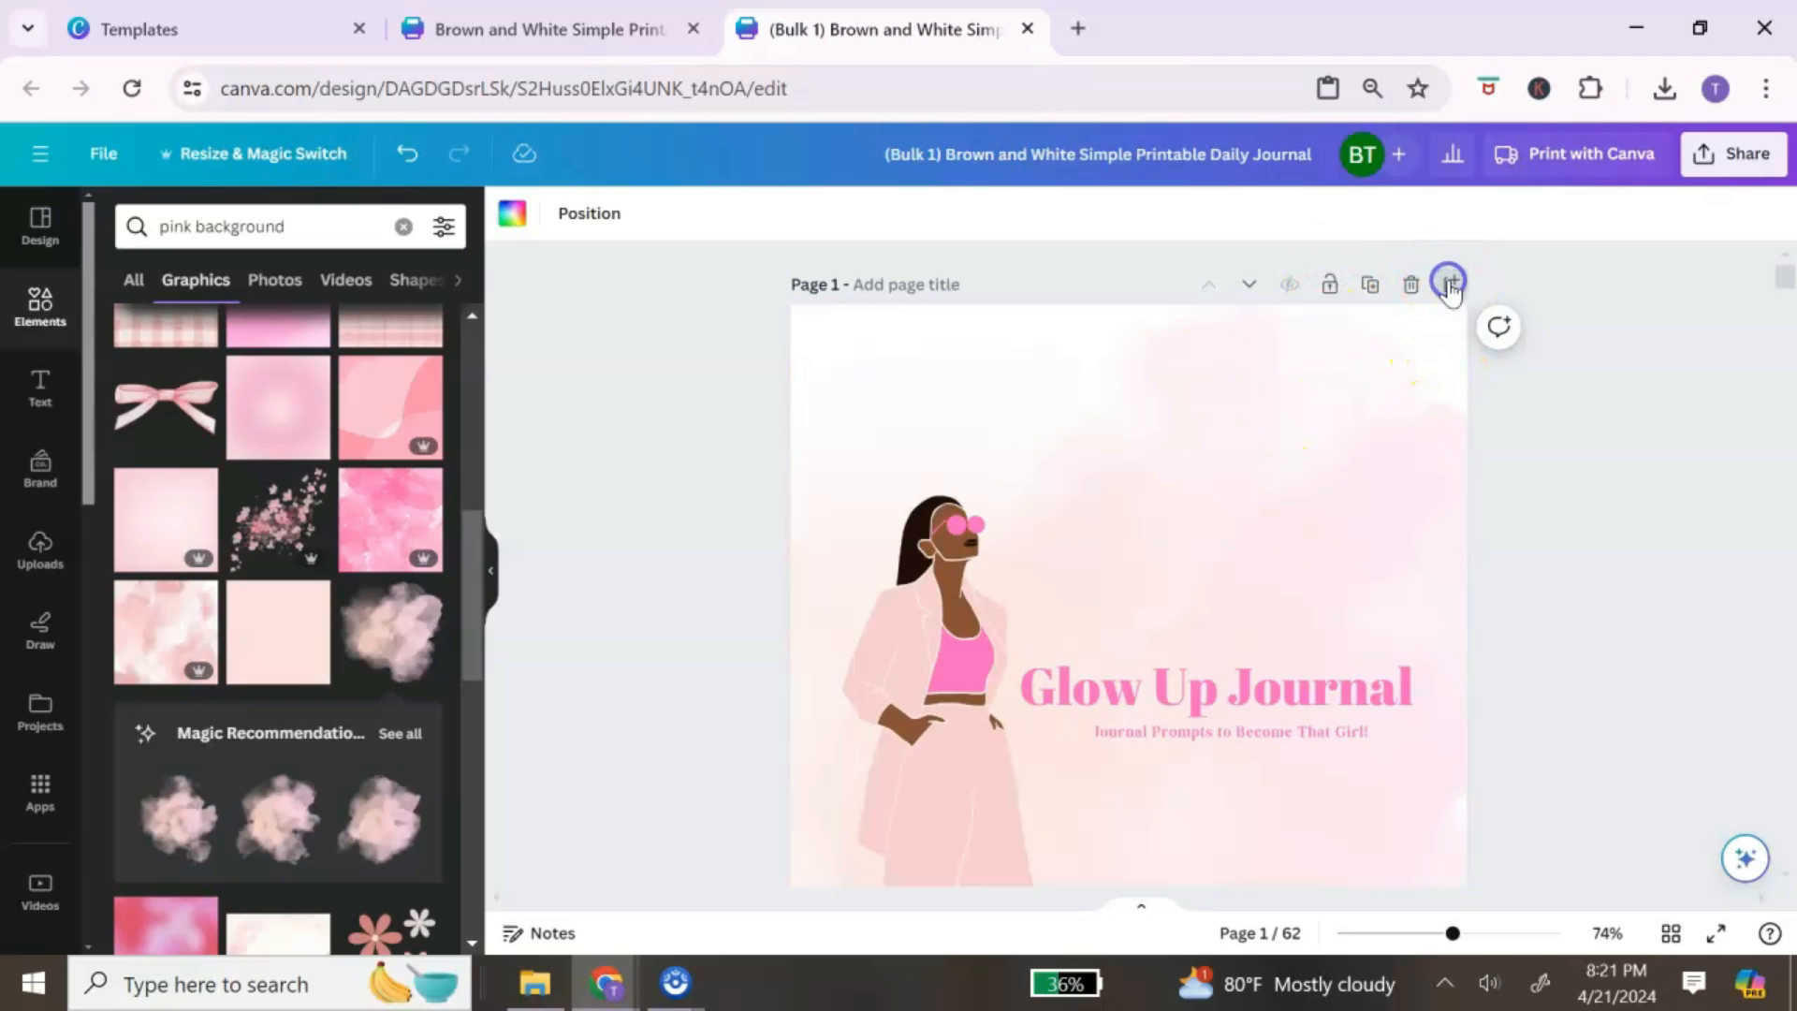
scroll(300, 412, "up", 5)
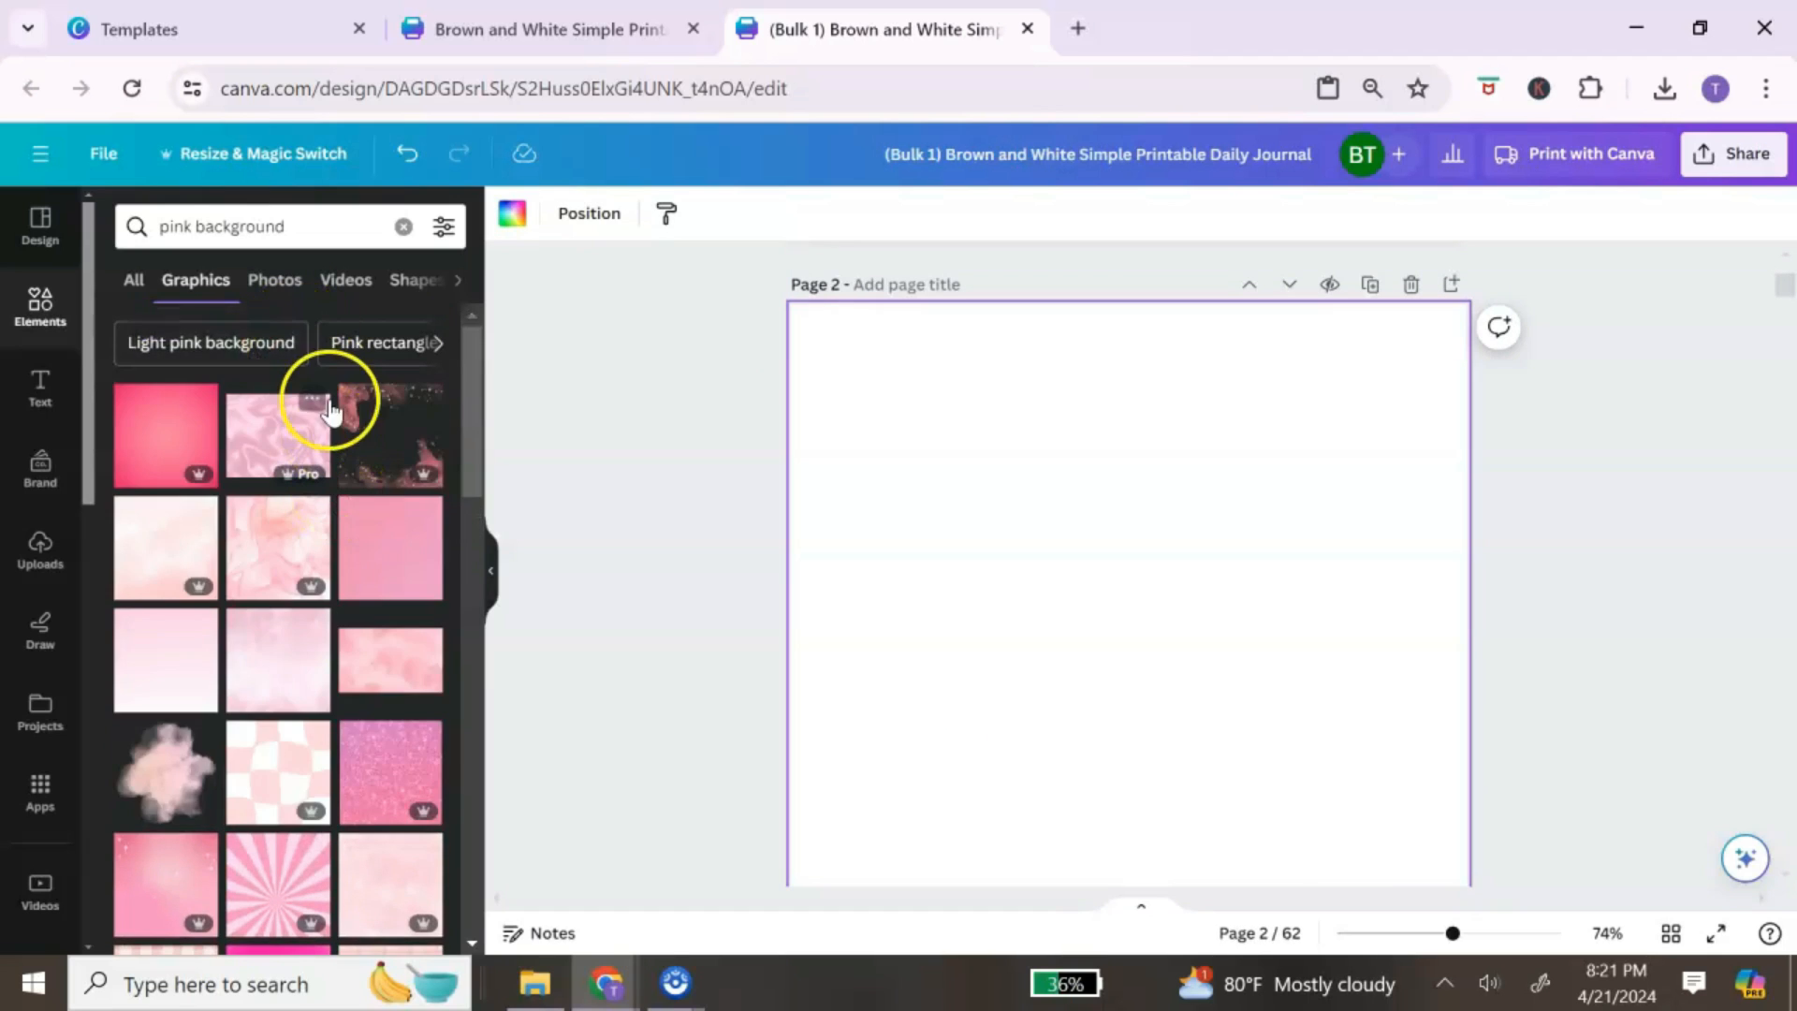
Step: Add the pink marble photo with gold streaks from Elements Photos to page 2
scroll(314, 472, "down", 3)
scroll(318, 487, "up", 3)
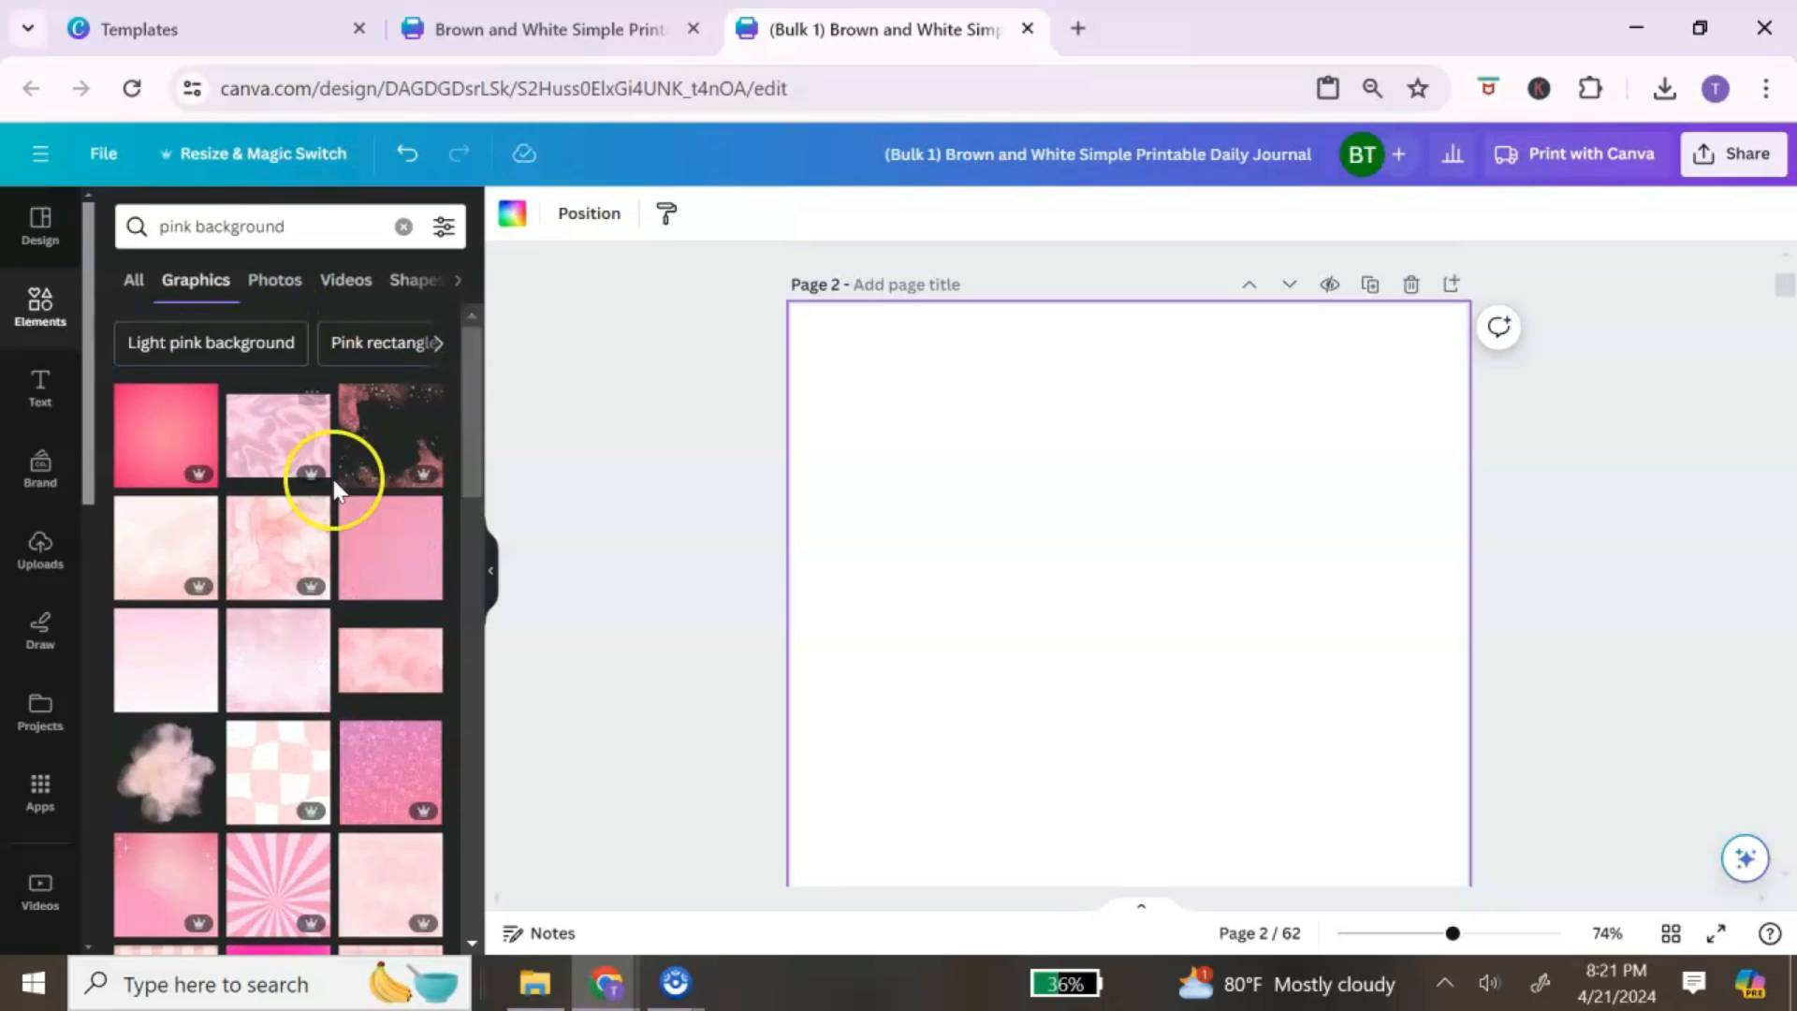
left_click(292, 291)
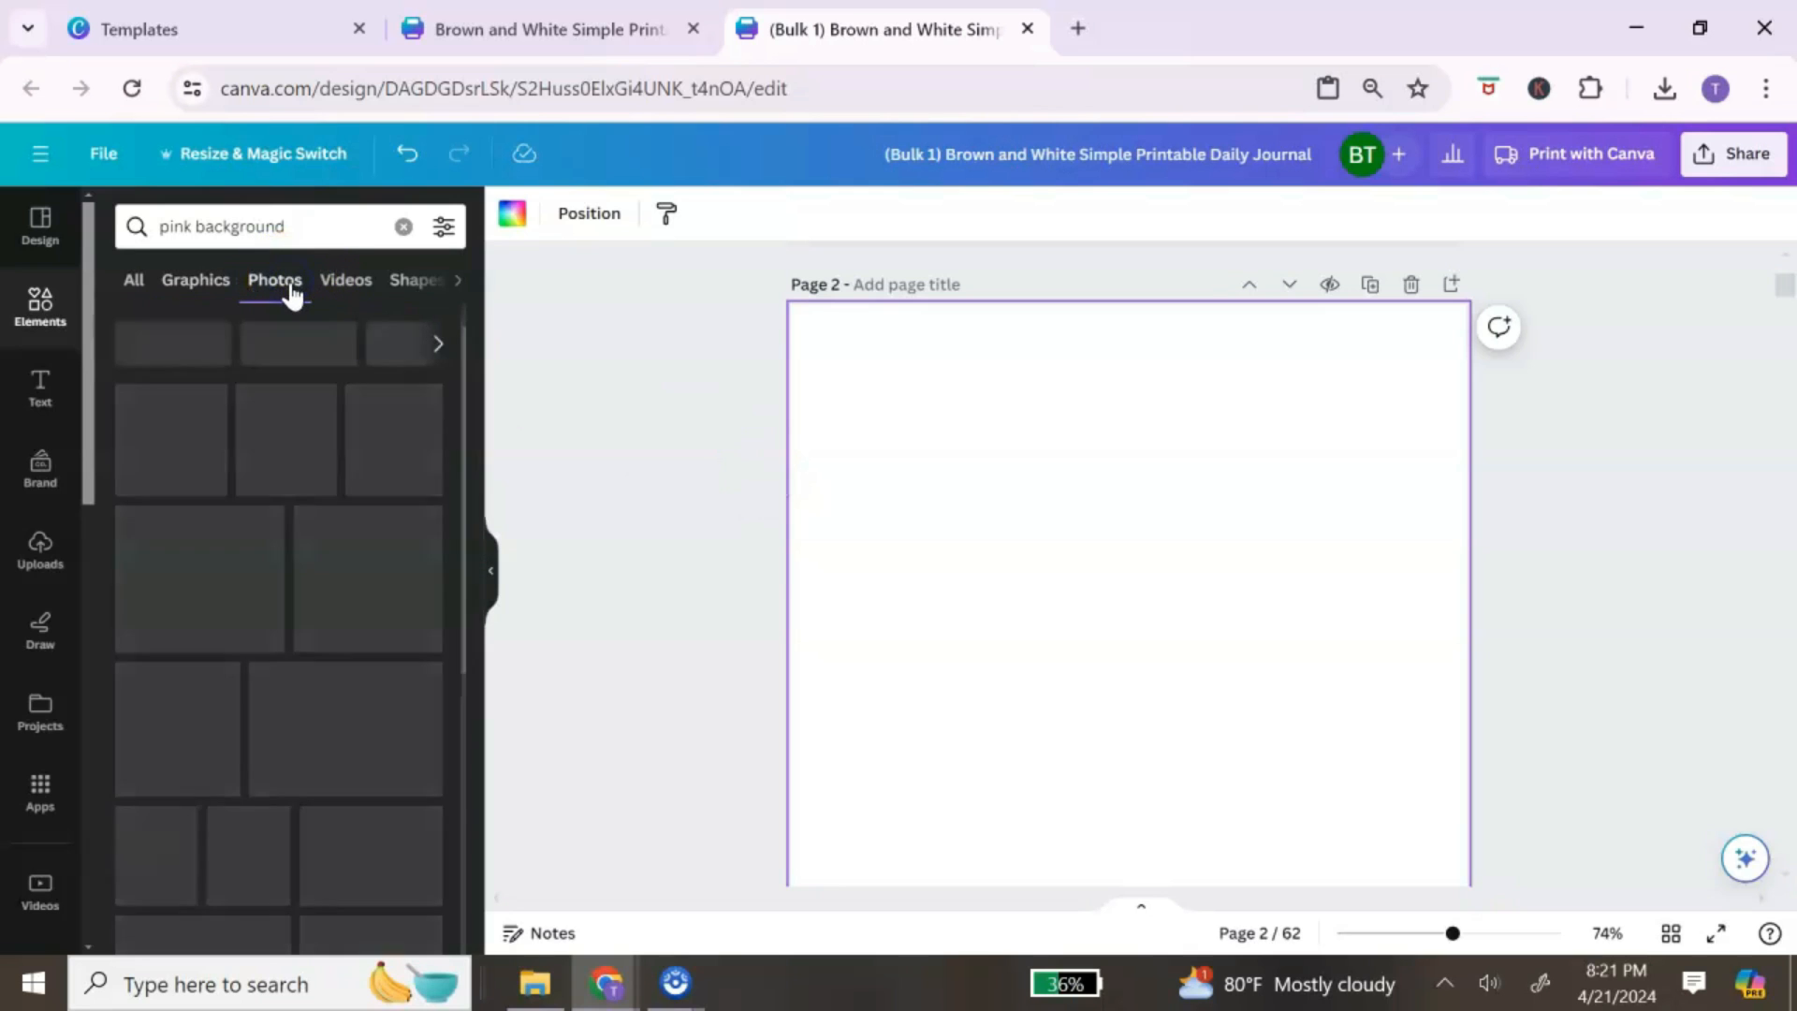
scroll(253, 531, "down", 10)
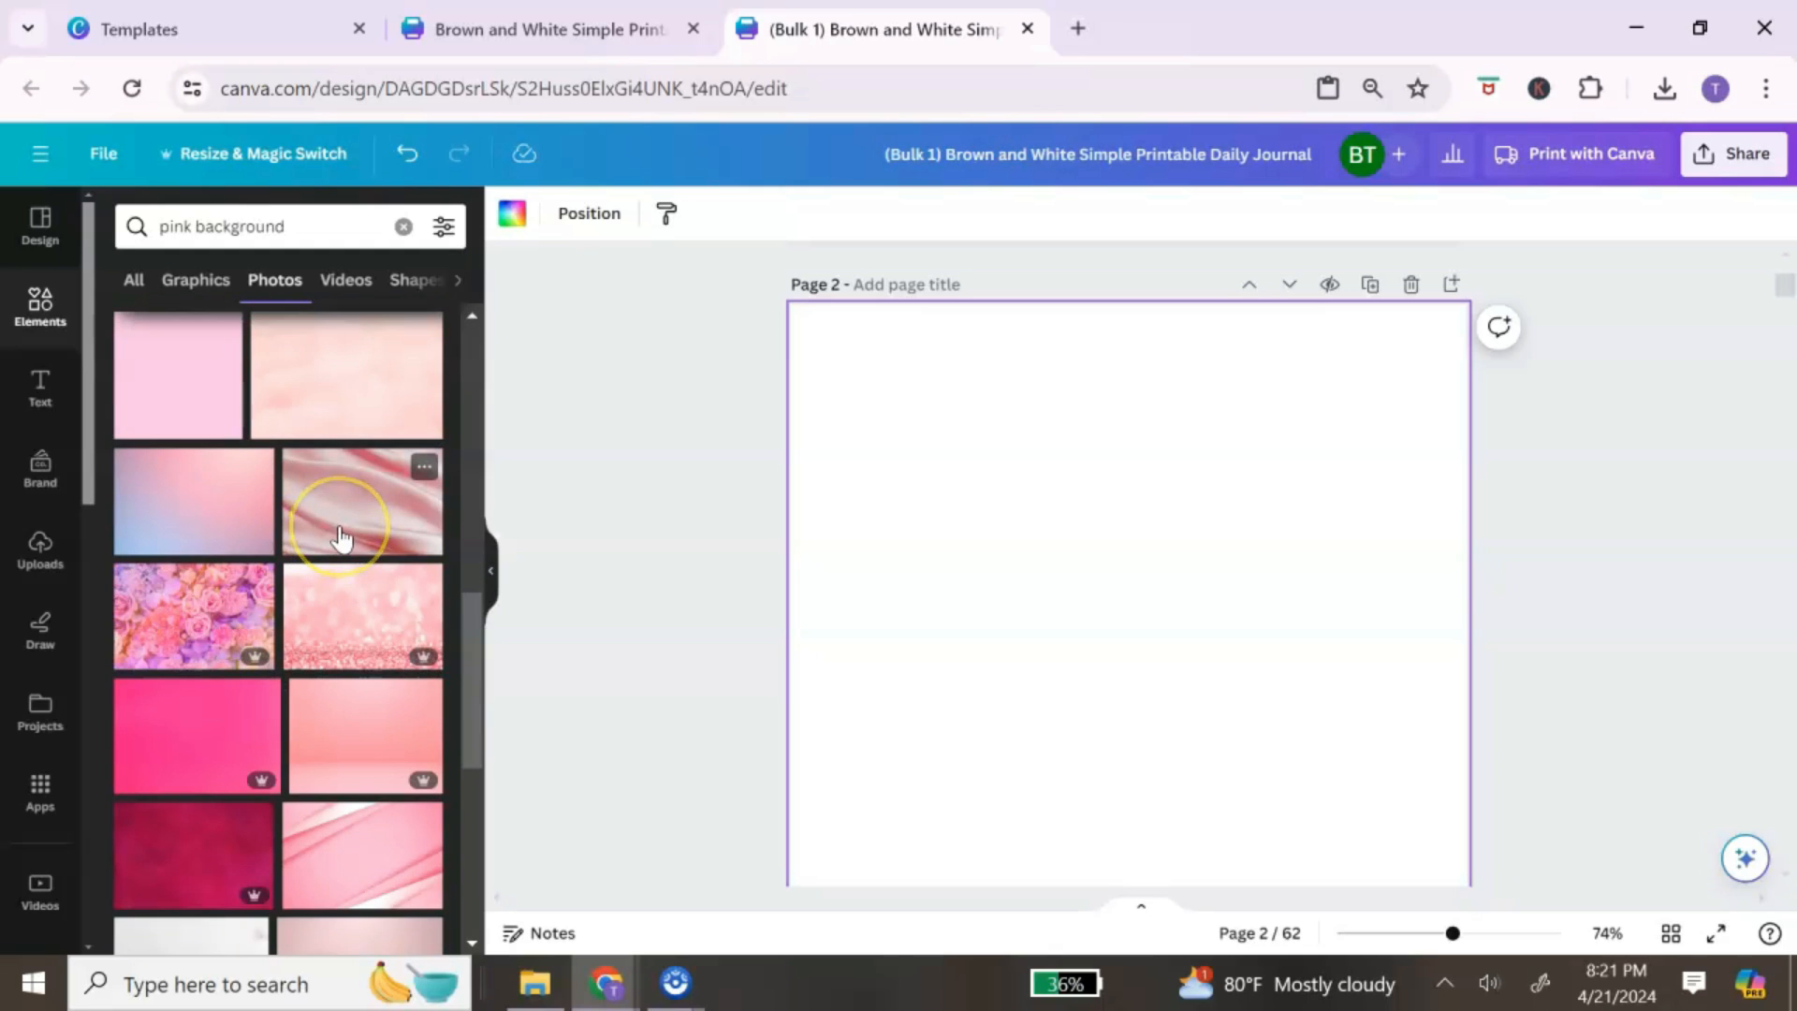
scroll(340, 538, "down", 3)
scroll(341, 538, "up", 13)
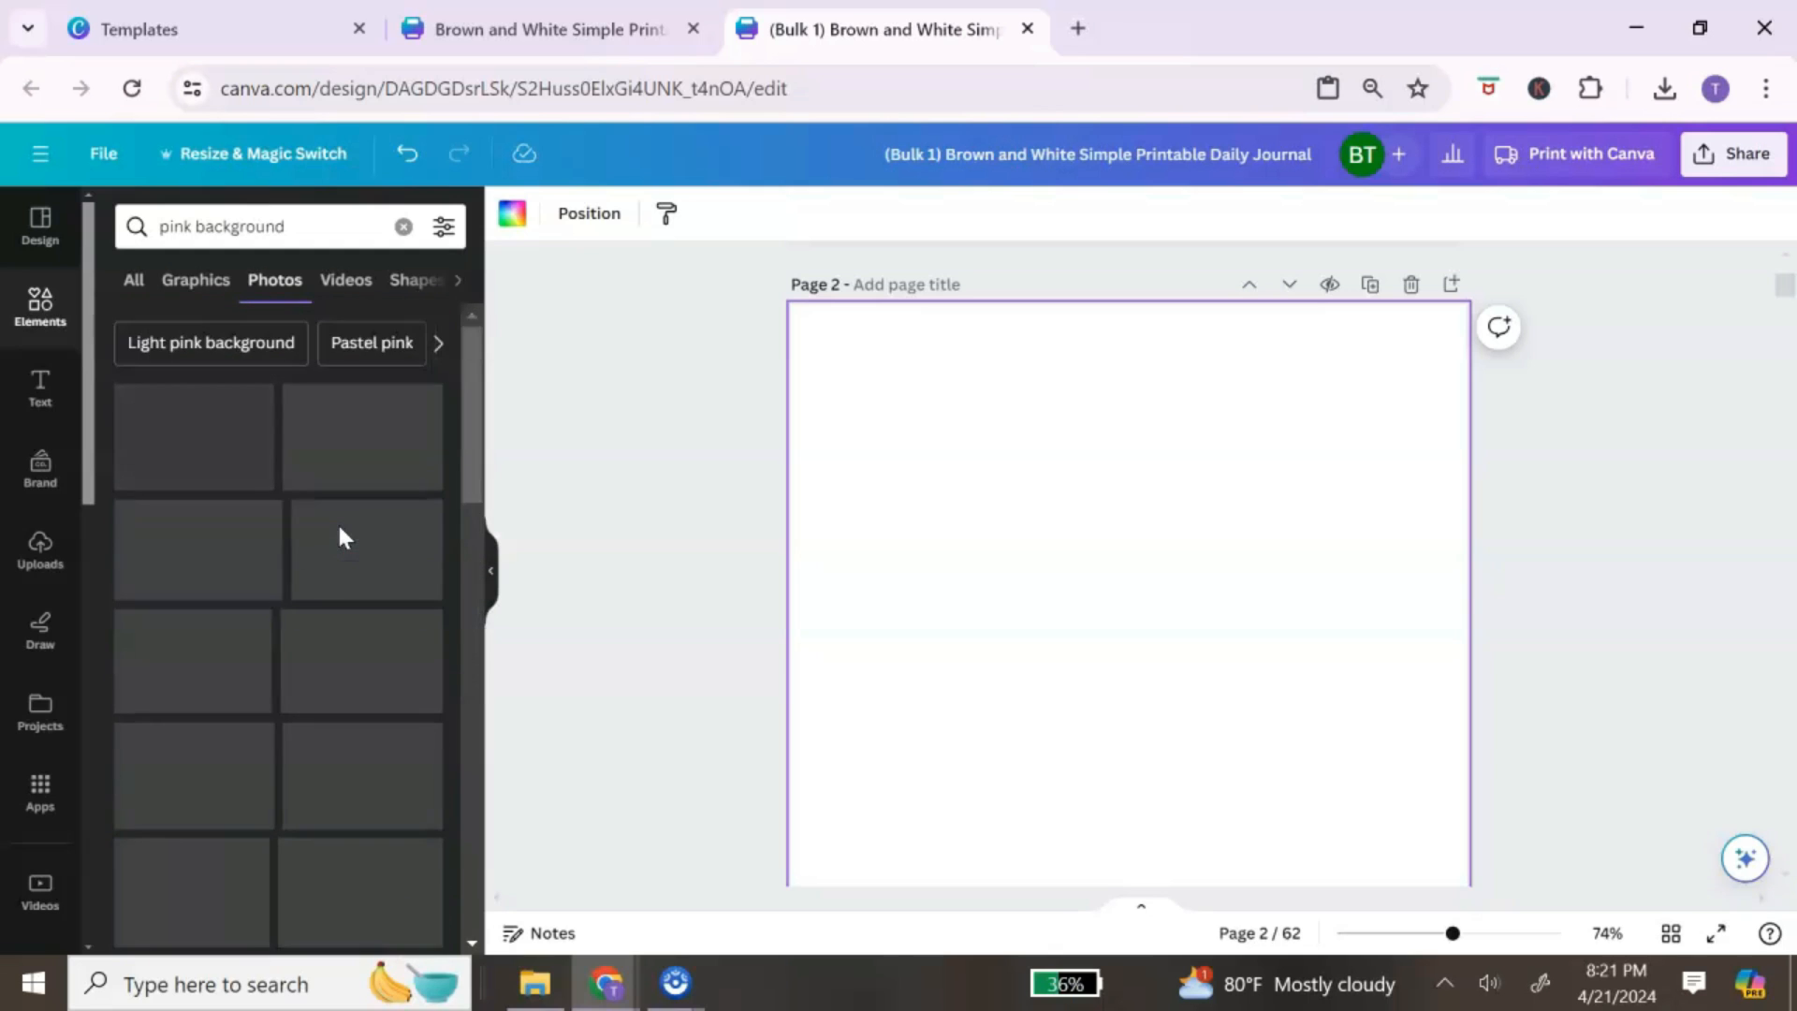
left_click(209, 440)
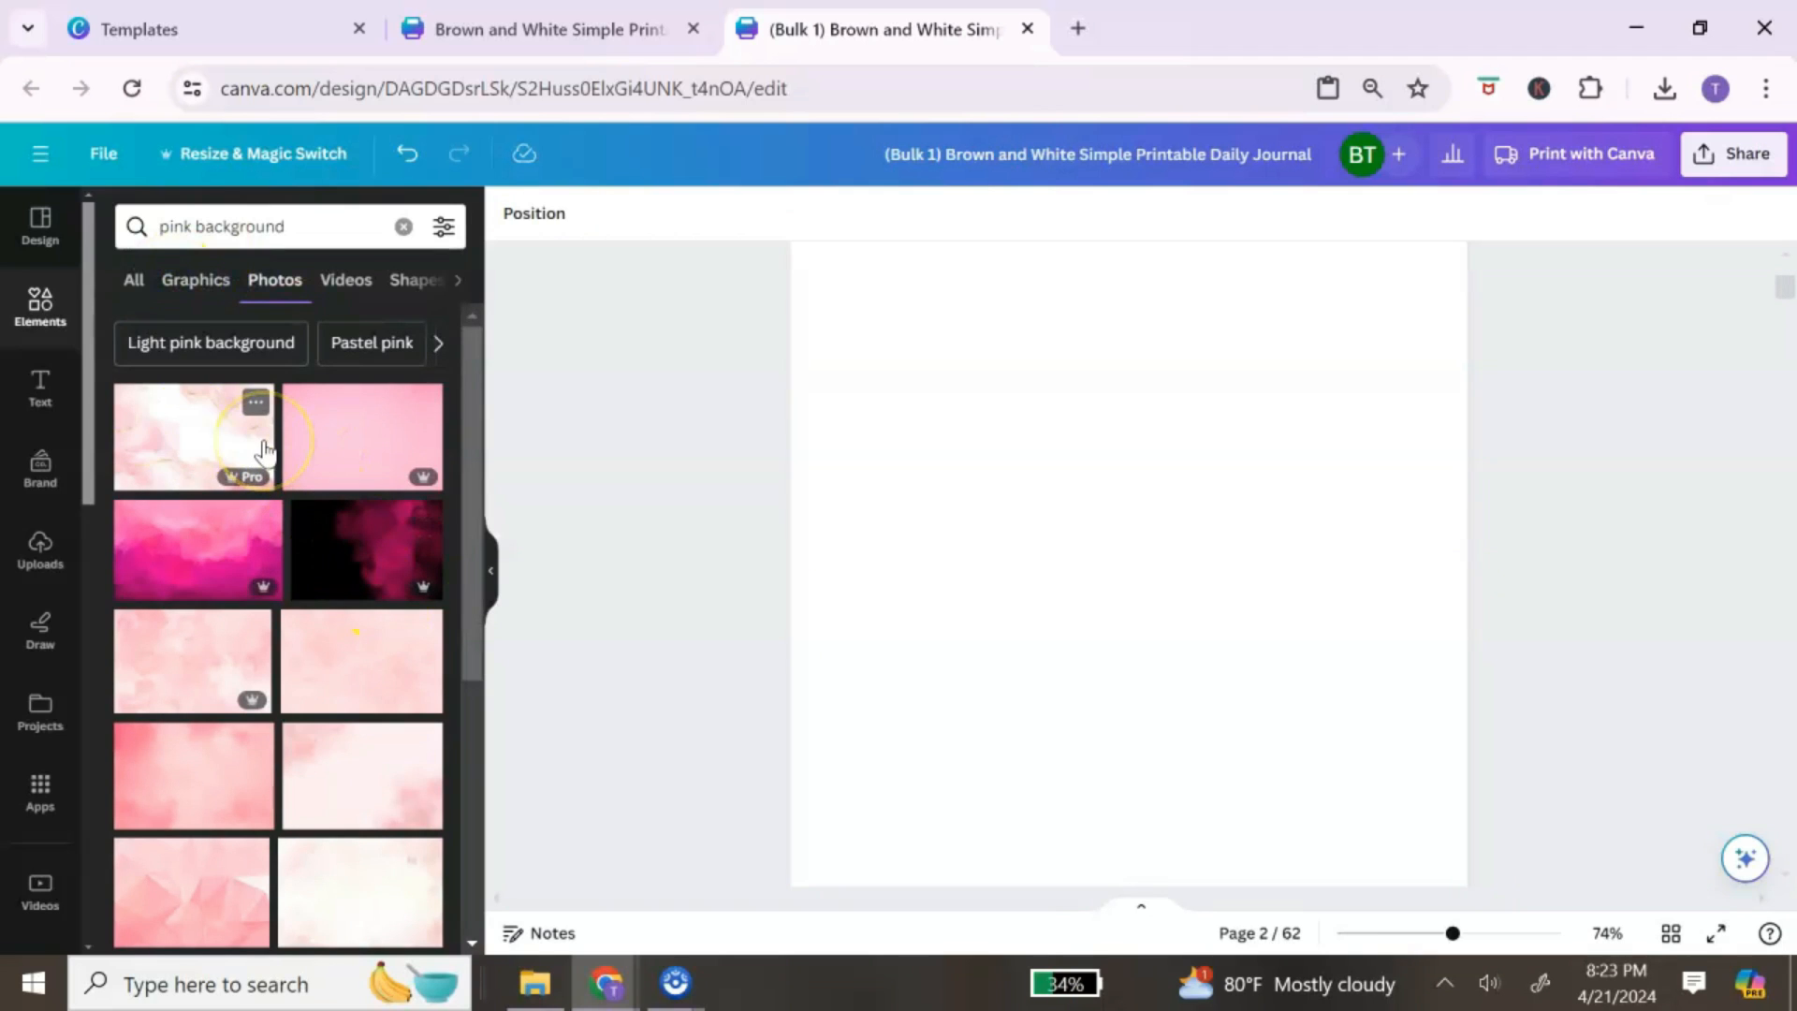
Step: Set the pink marble photo as page 2's background
left_click(207, 447)
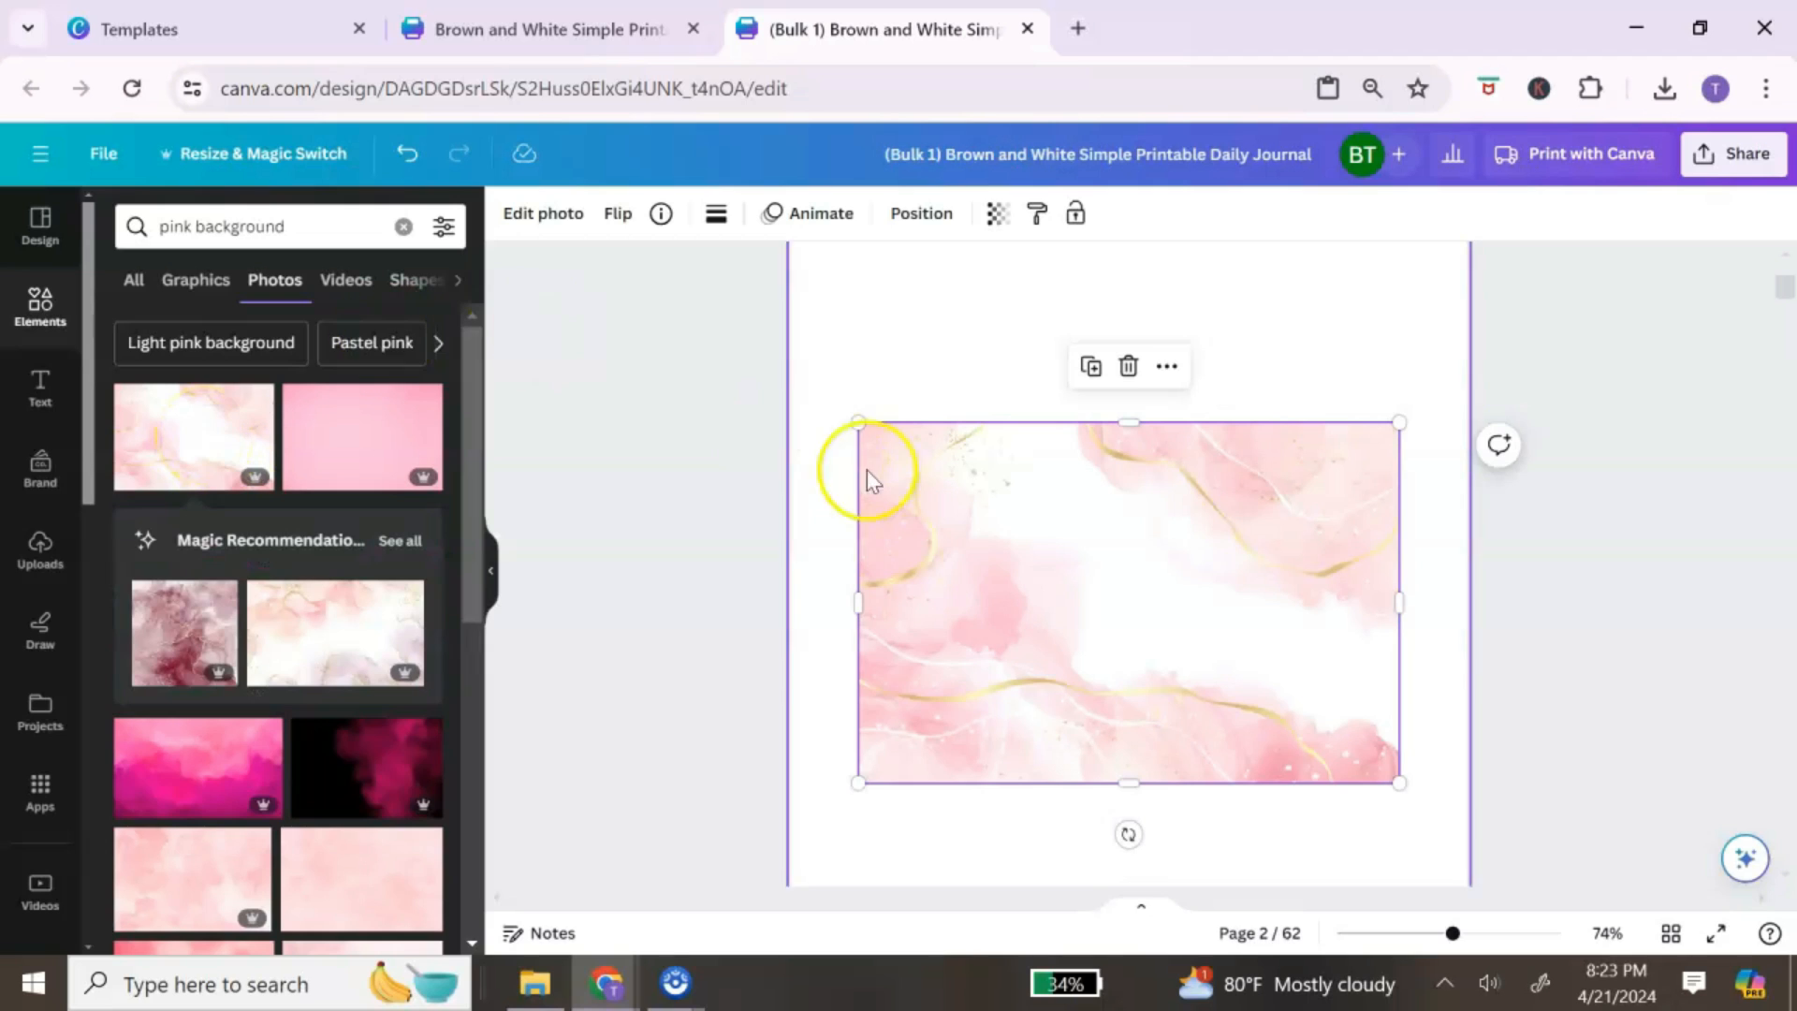
right_click(1107, 527)
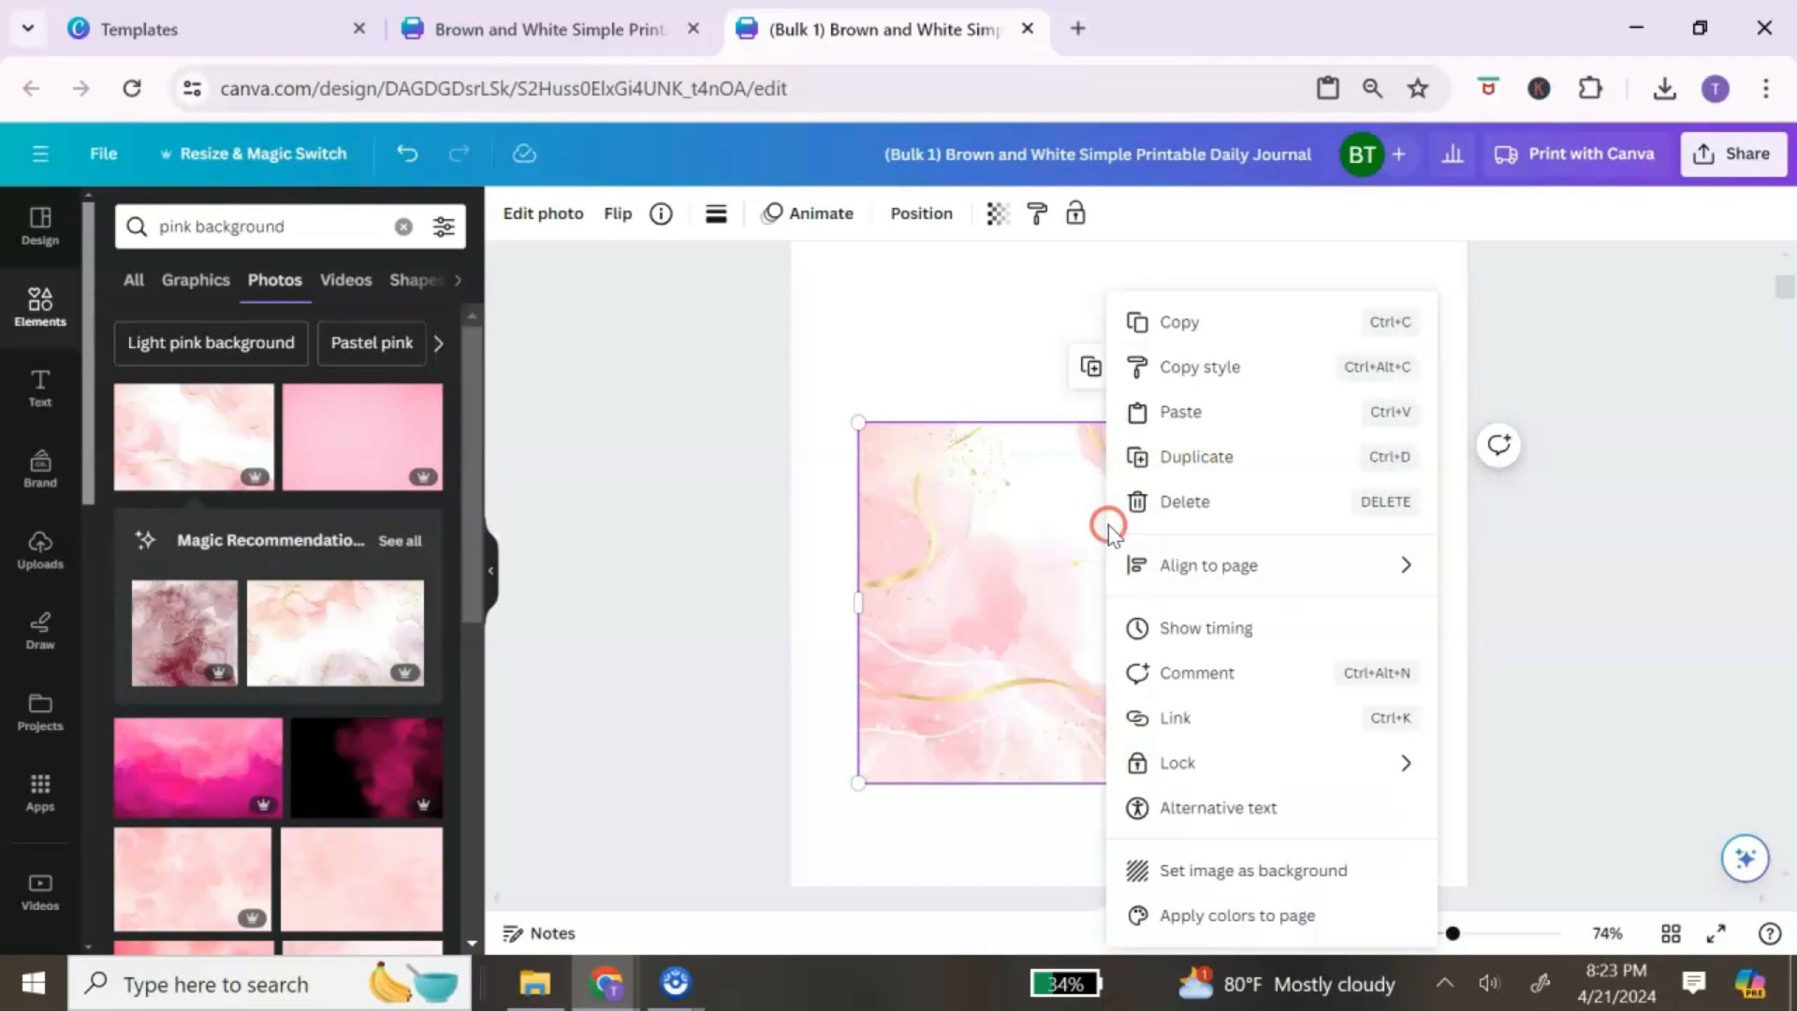
left_click(1317, 872)
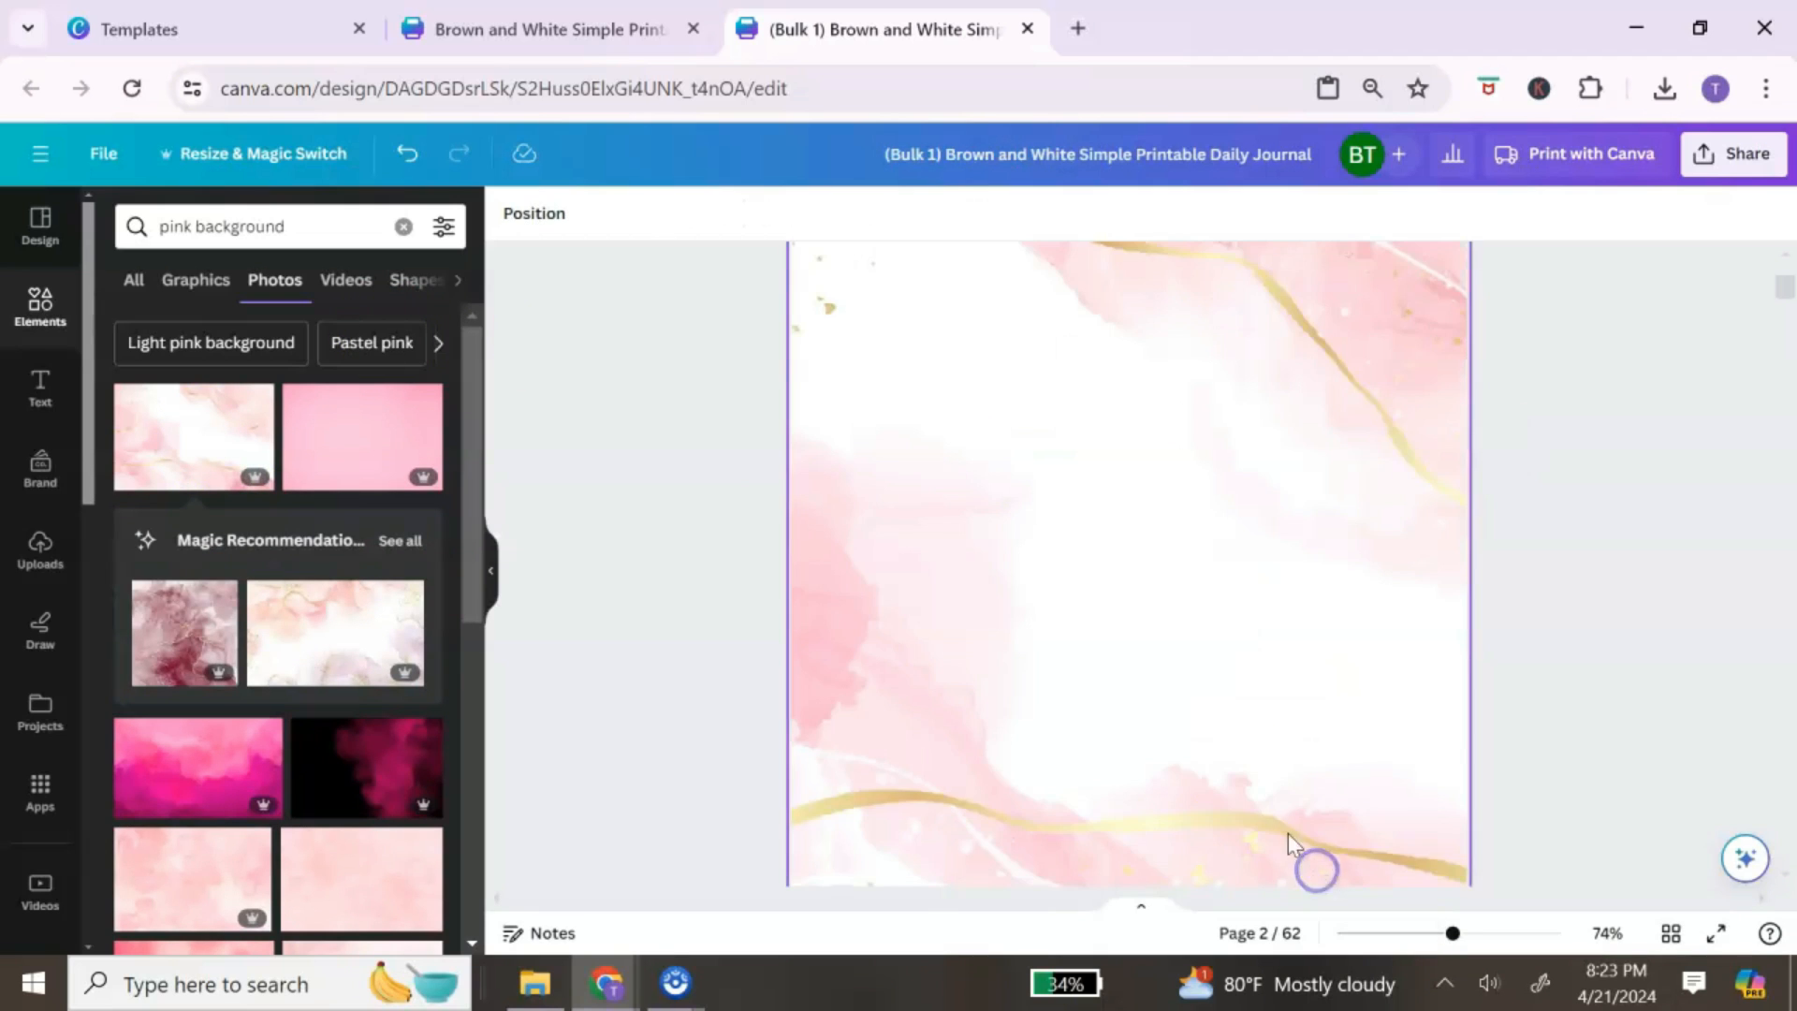
scroll(1249, 669, "down", 3)
scroll(1245, 669, "up", 6)
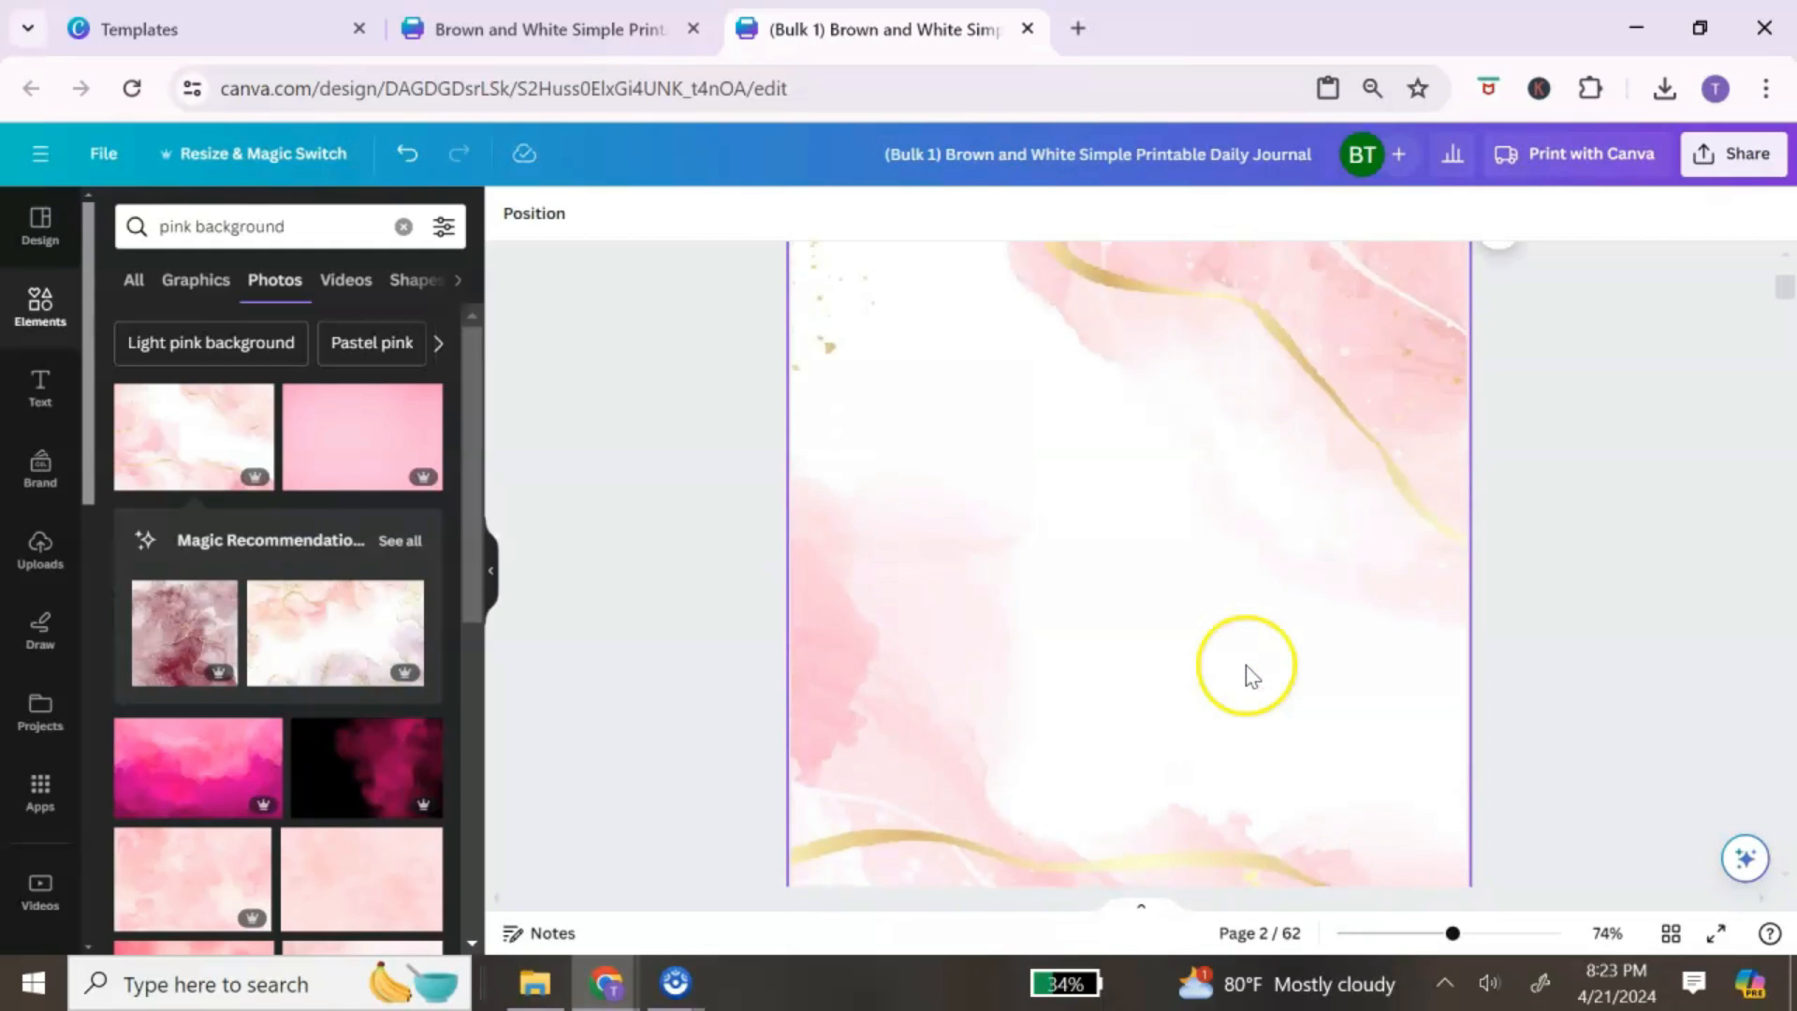
scroll(1201, 526, "down", 3)
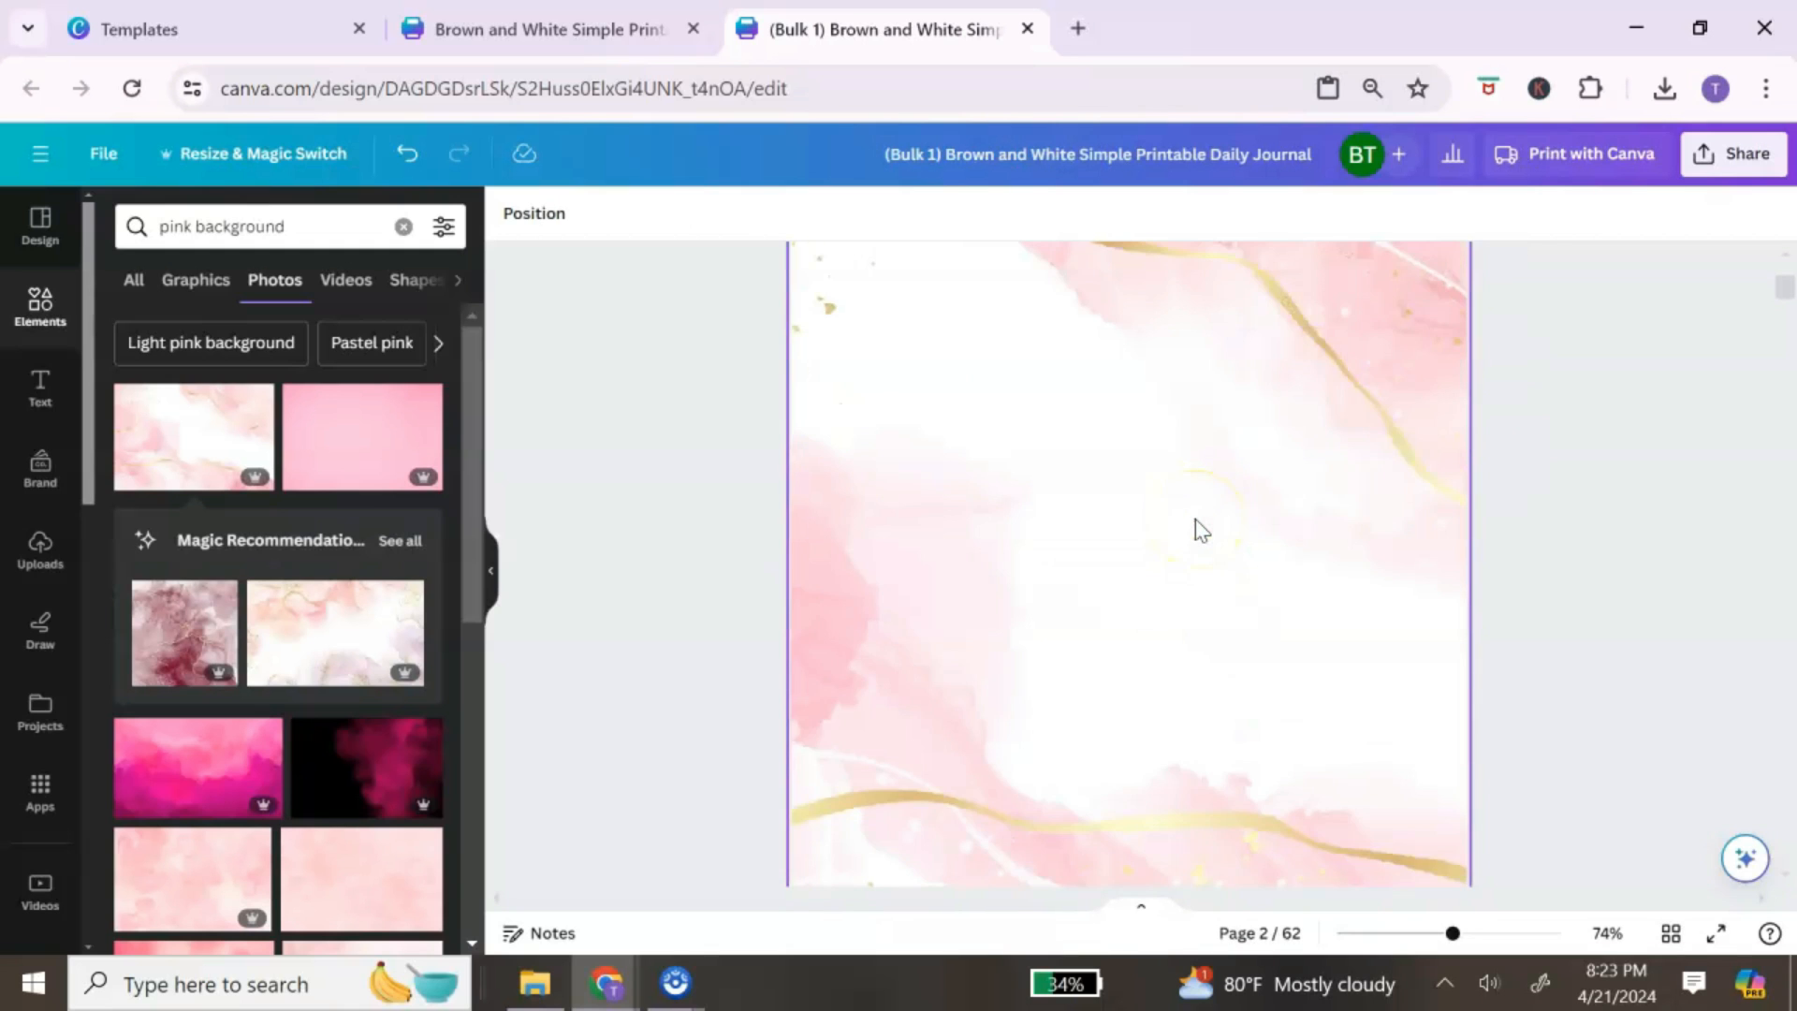
scroll(1194, 520, "up", 3)
scroll(1194, 520, "down", 1)
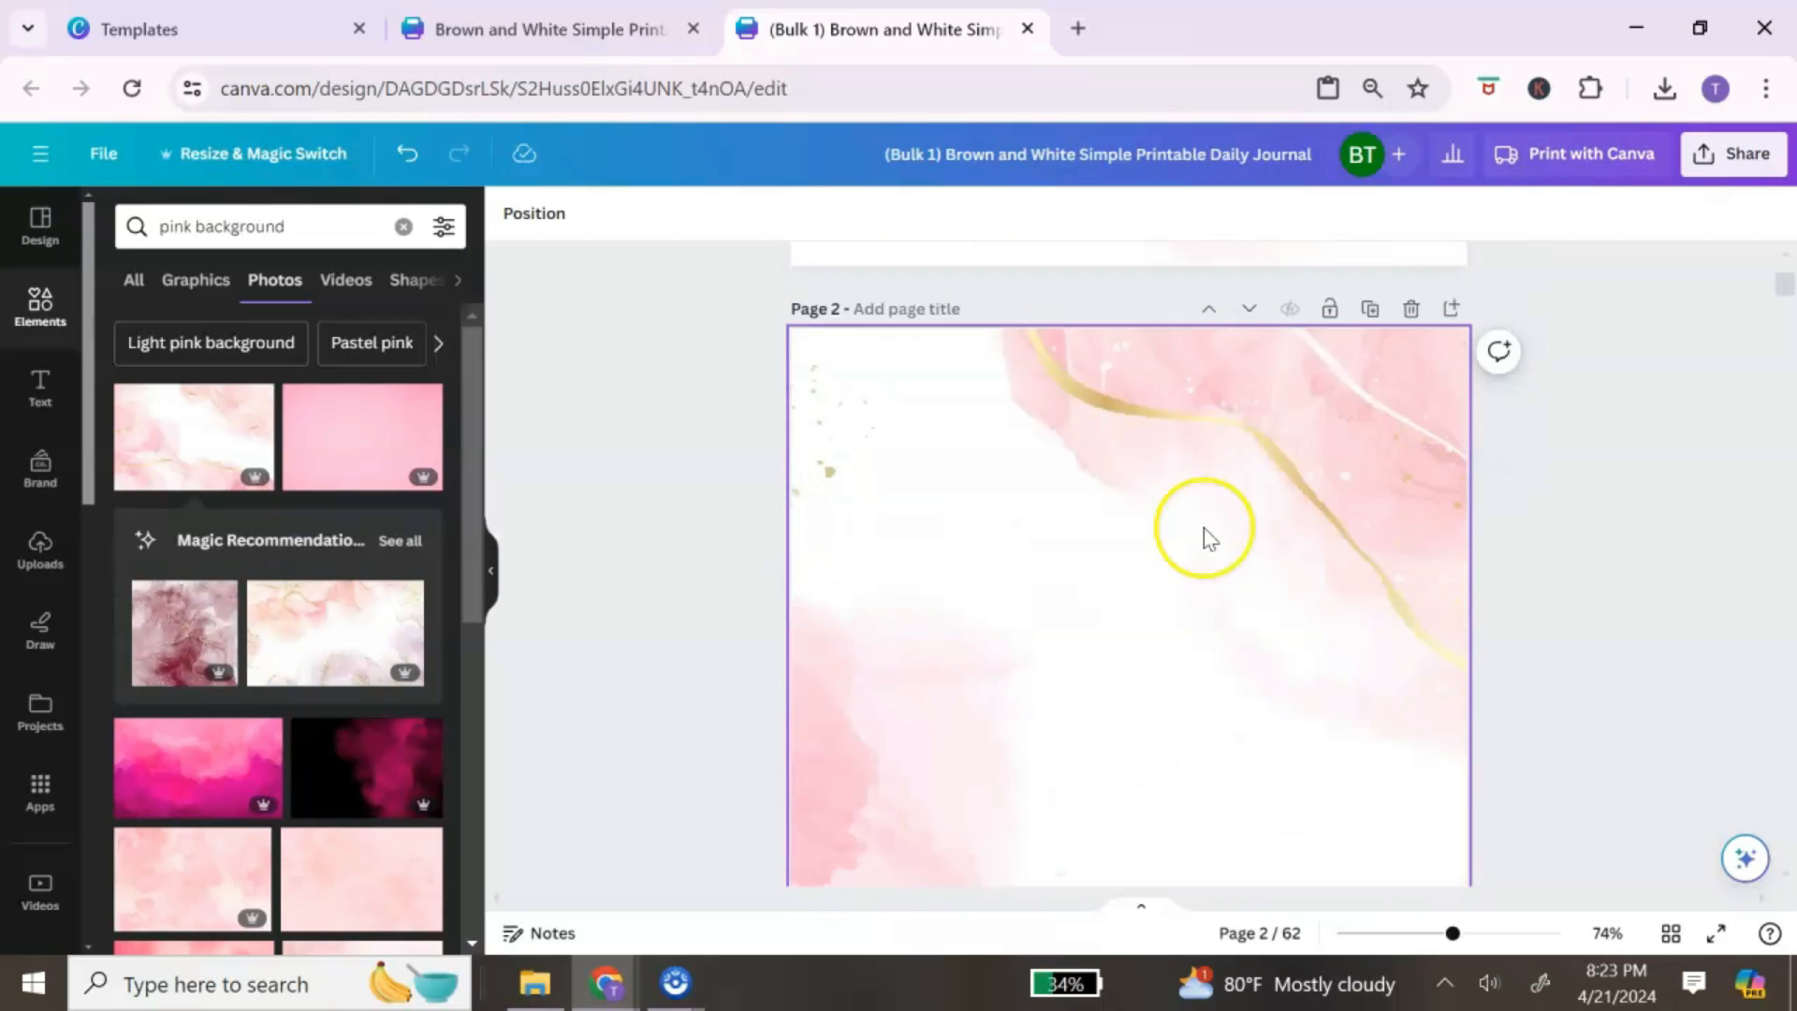
scroll(1205, 529, "up", 6)
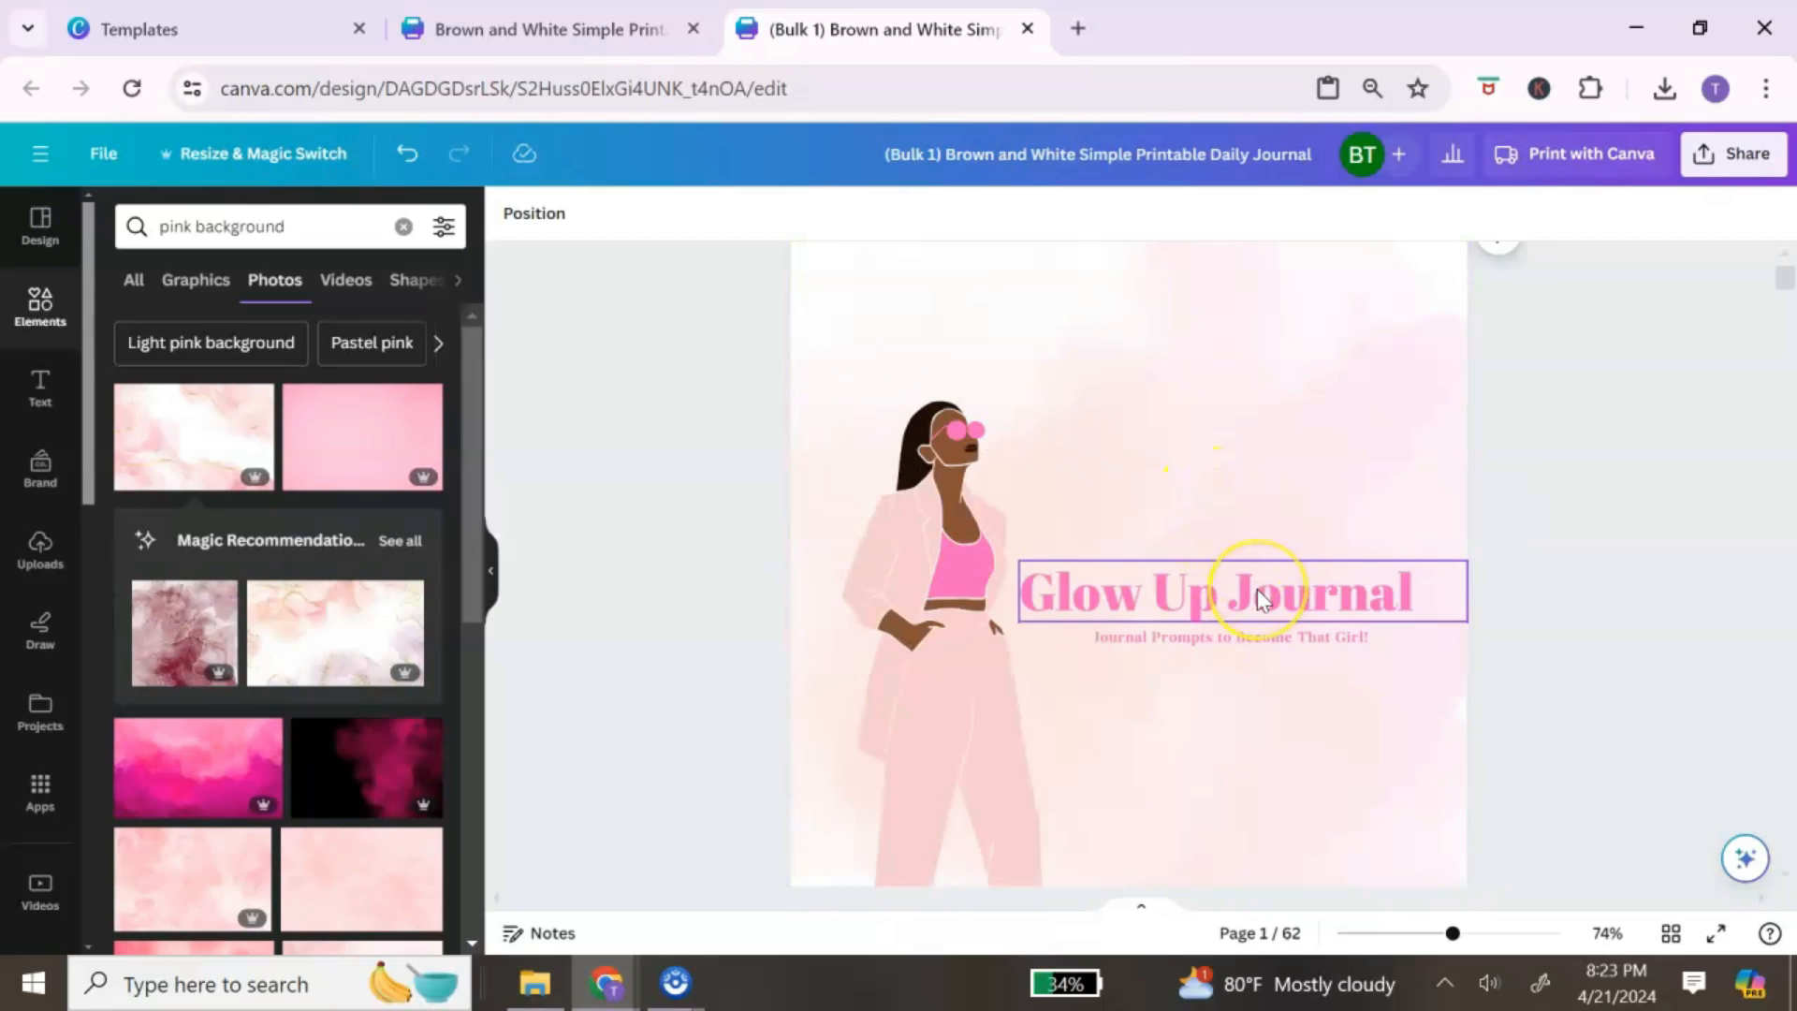
Step: Copy the cover's Glow Up Journal title and paste it near the centre of page 2
left_click(1257, 589)
right_click(1257, 589)
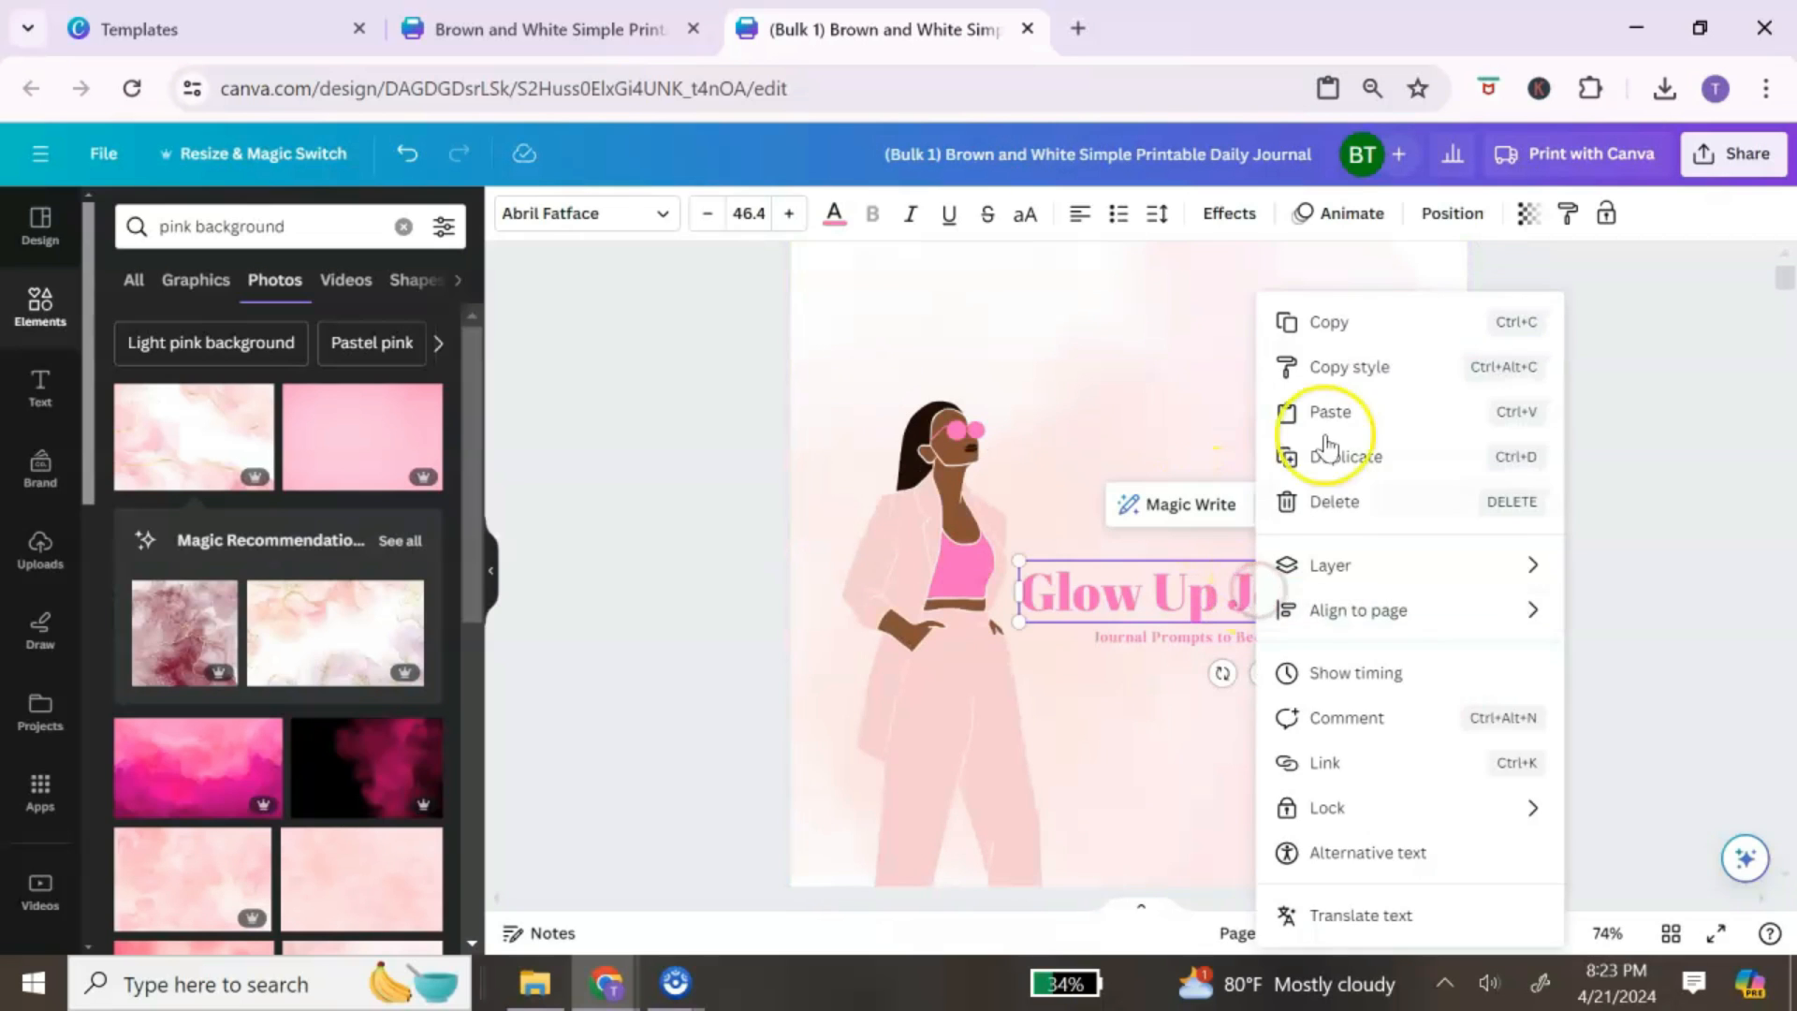
left_click(1365, 341)
scroll(1248, 429, "down", 6)
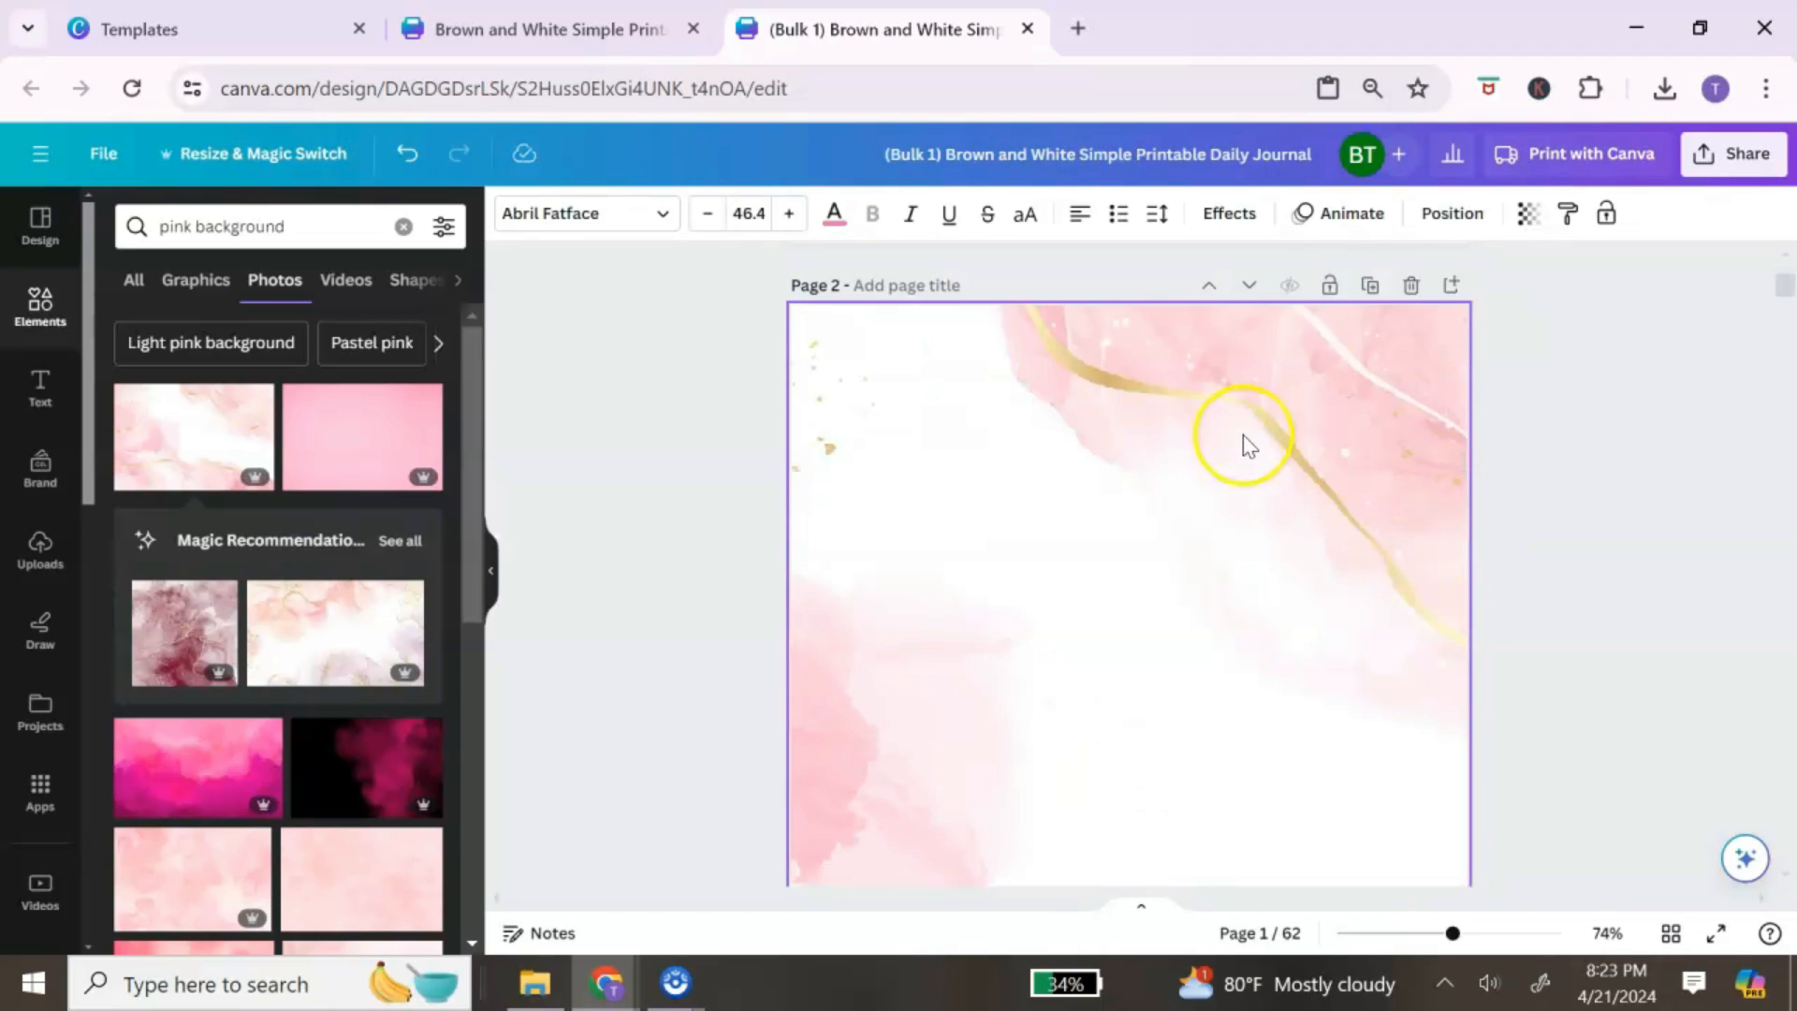
scroll(1095, 566, "down", 2)
right_click(1132, 580)
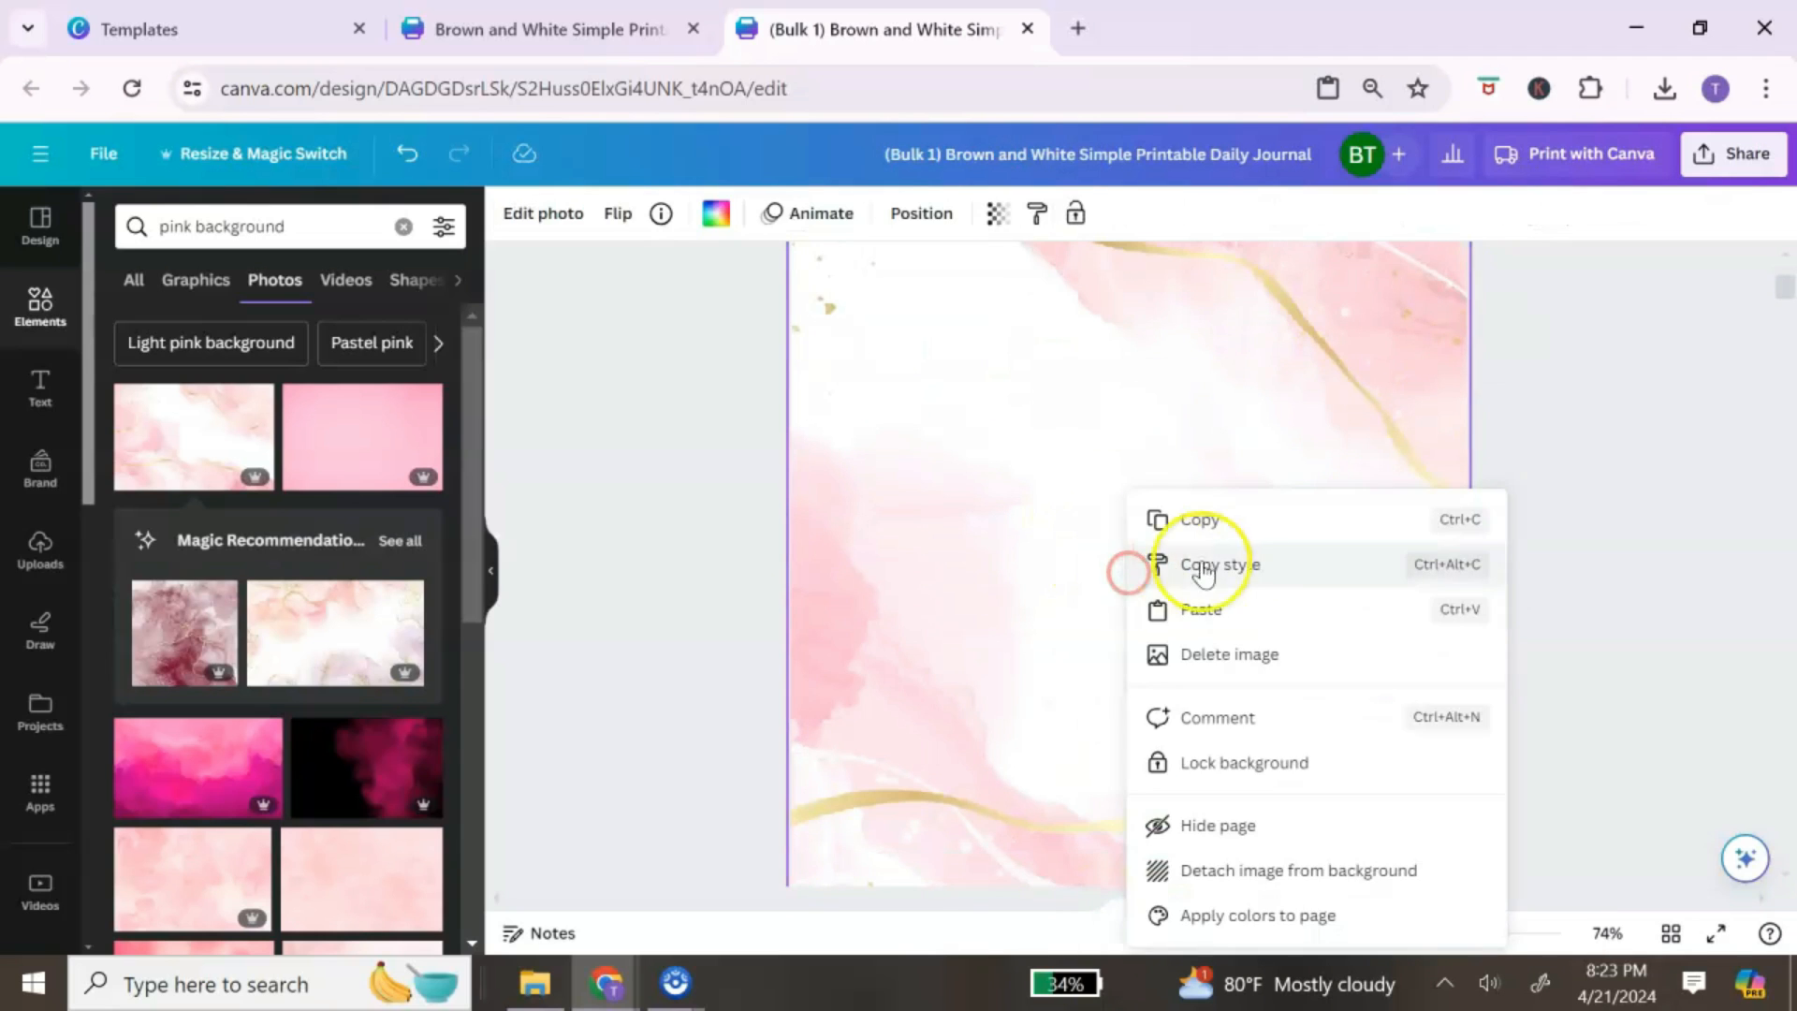
left_click(1254, 609)
left_click_drag(1262, 628, 1190, 631)
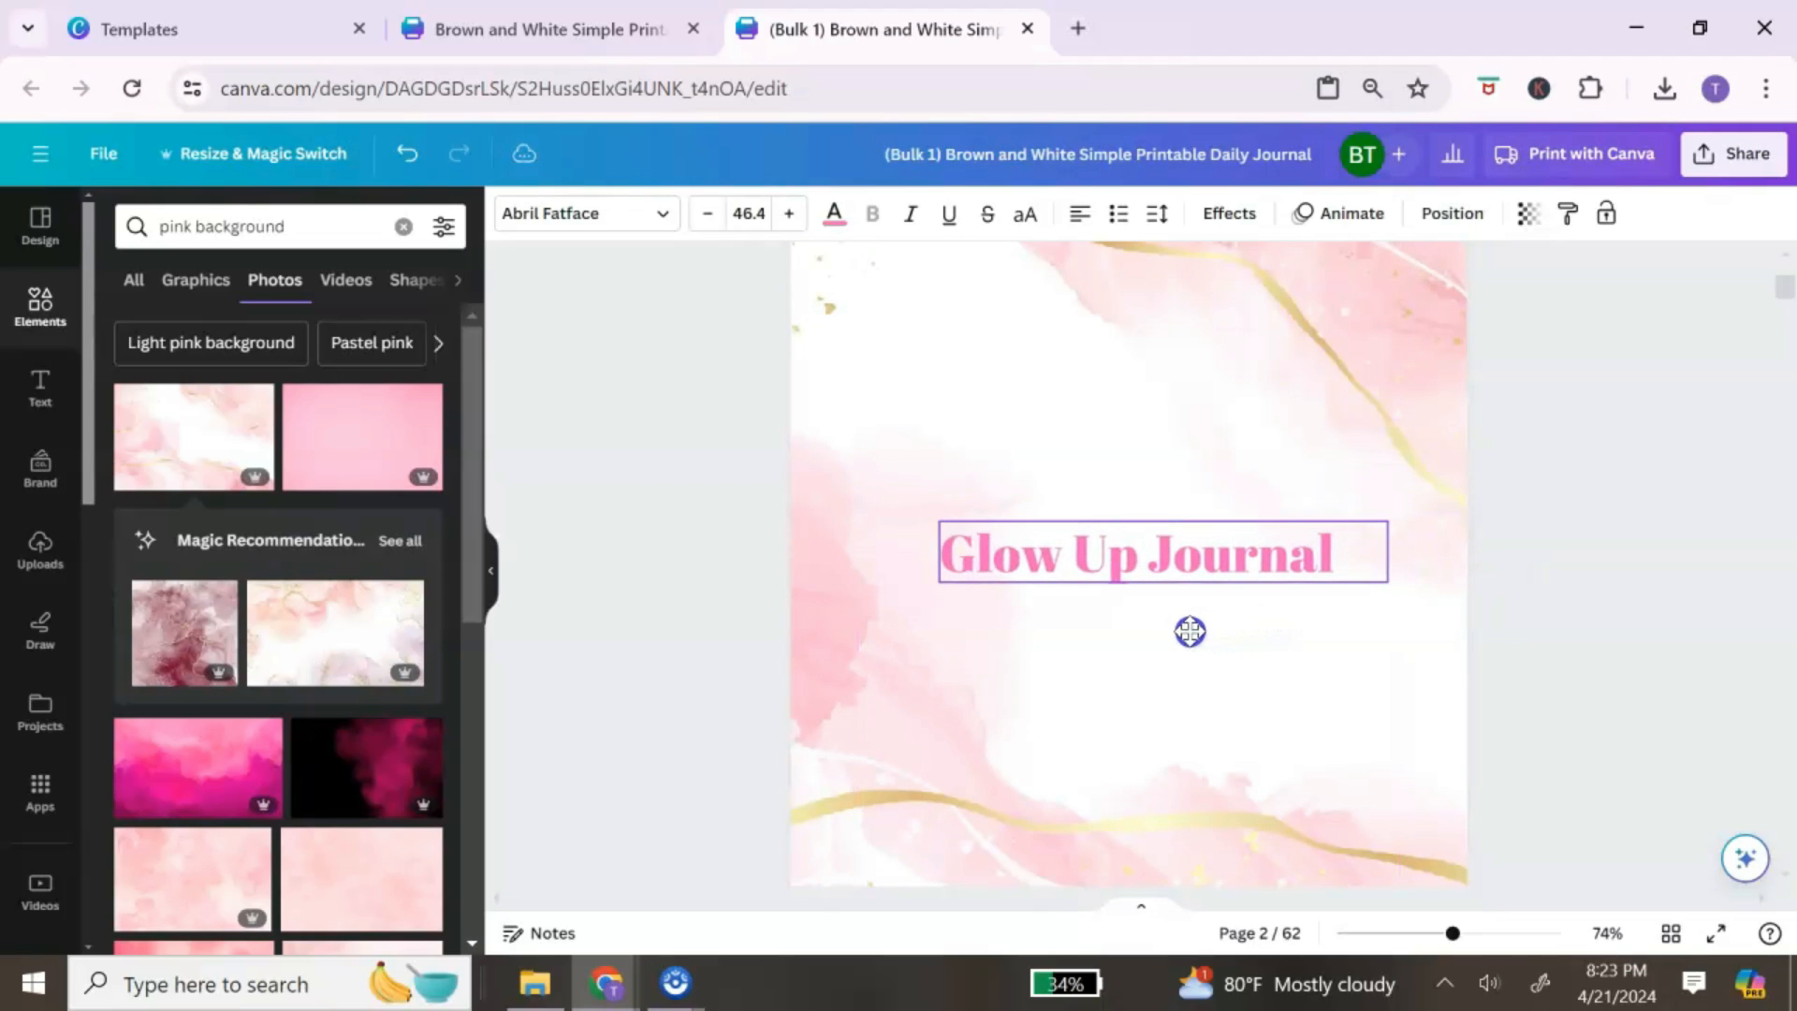
Step: Recolour the pasted title gold (#E3C181), sampled from the background's gold lines
left_click_drag(1351, 553, 999, 583)
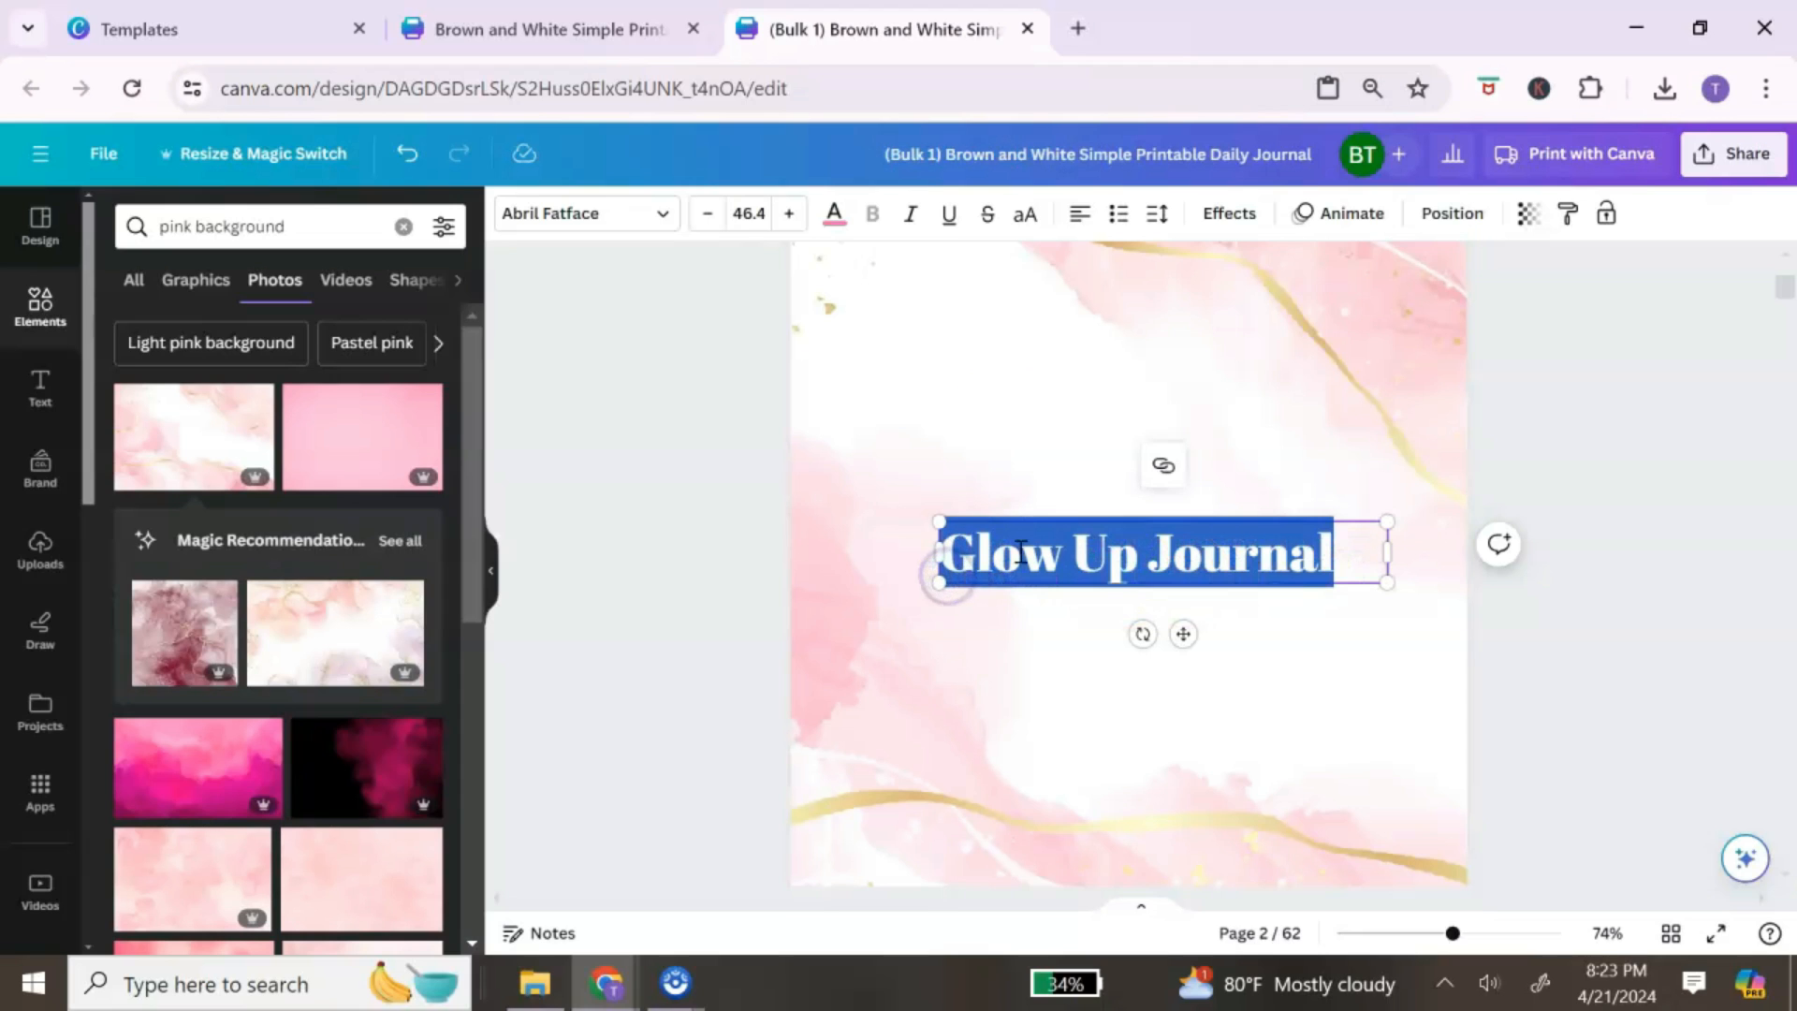
left_click(834, 213)
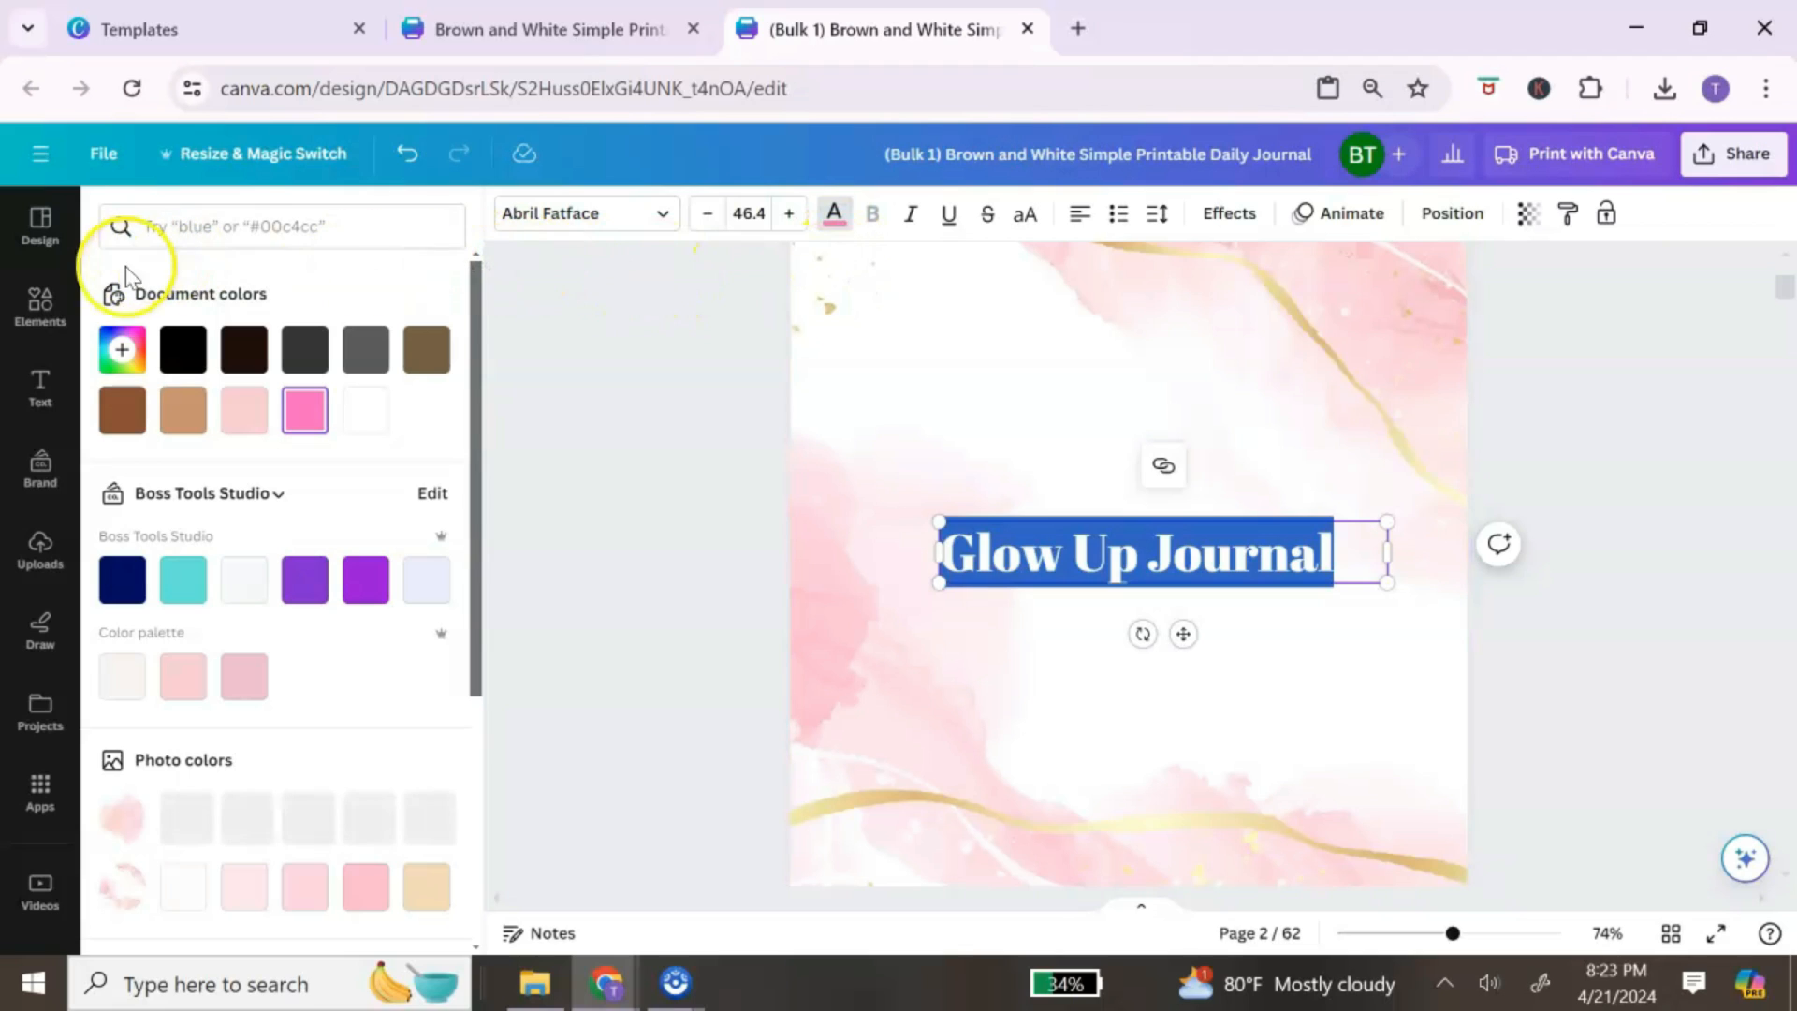
left_click(116, 353)
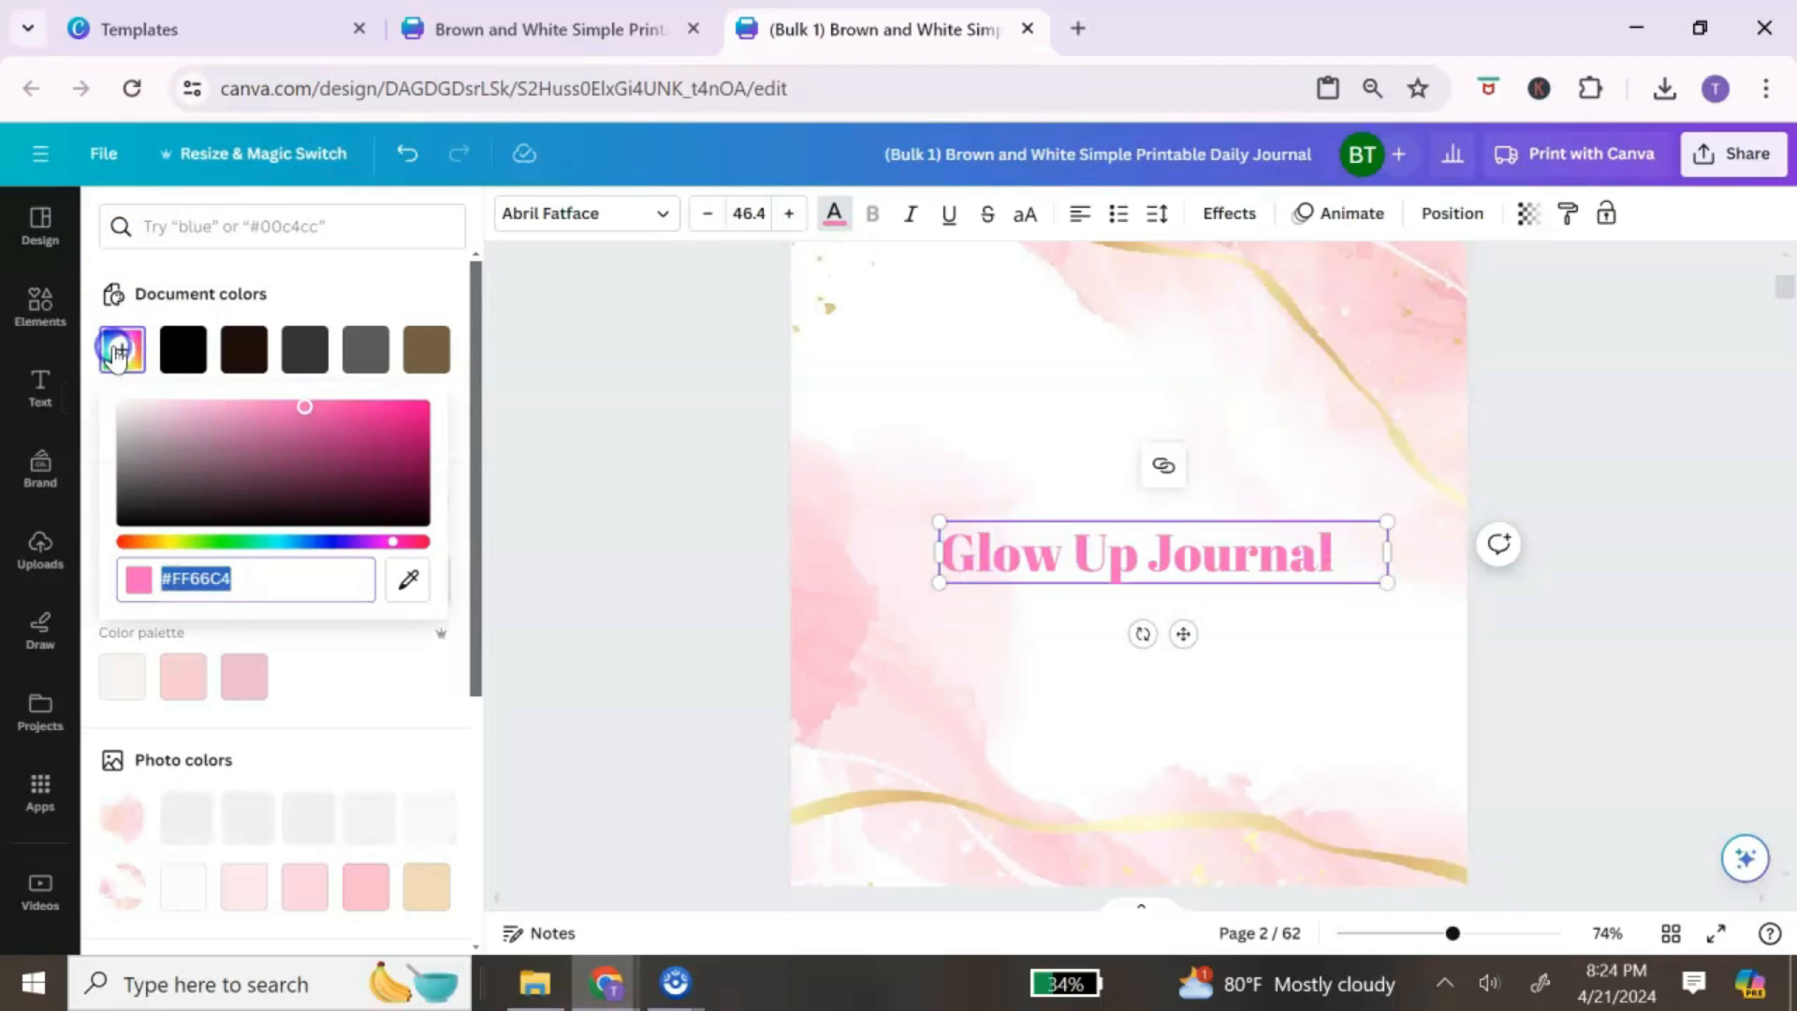
left_click(407, 582)
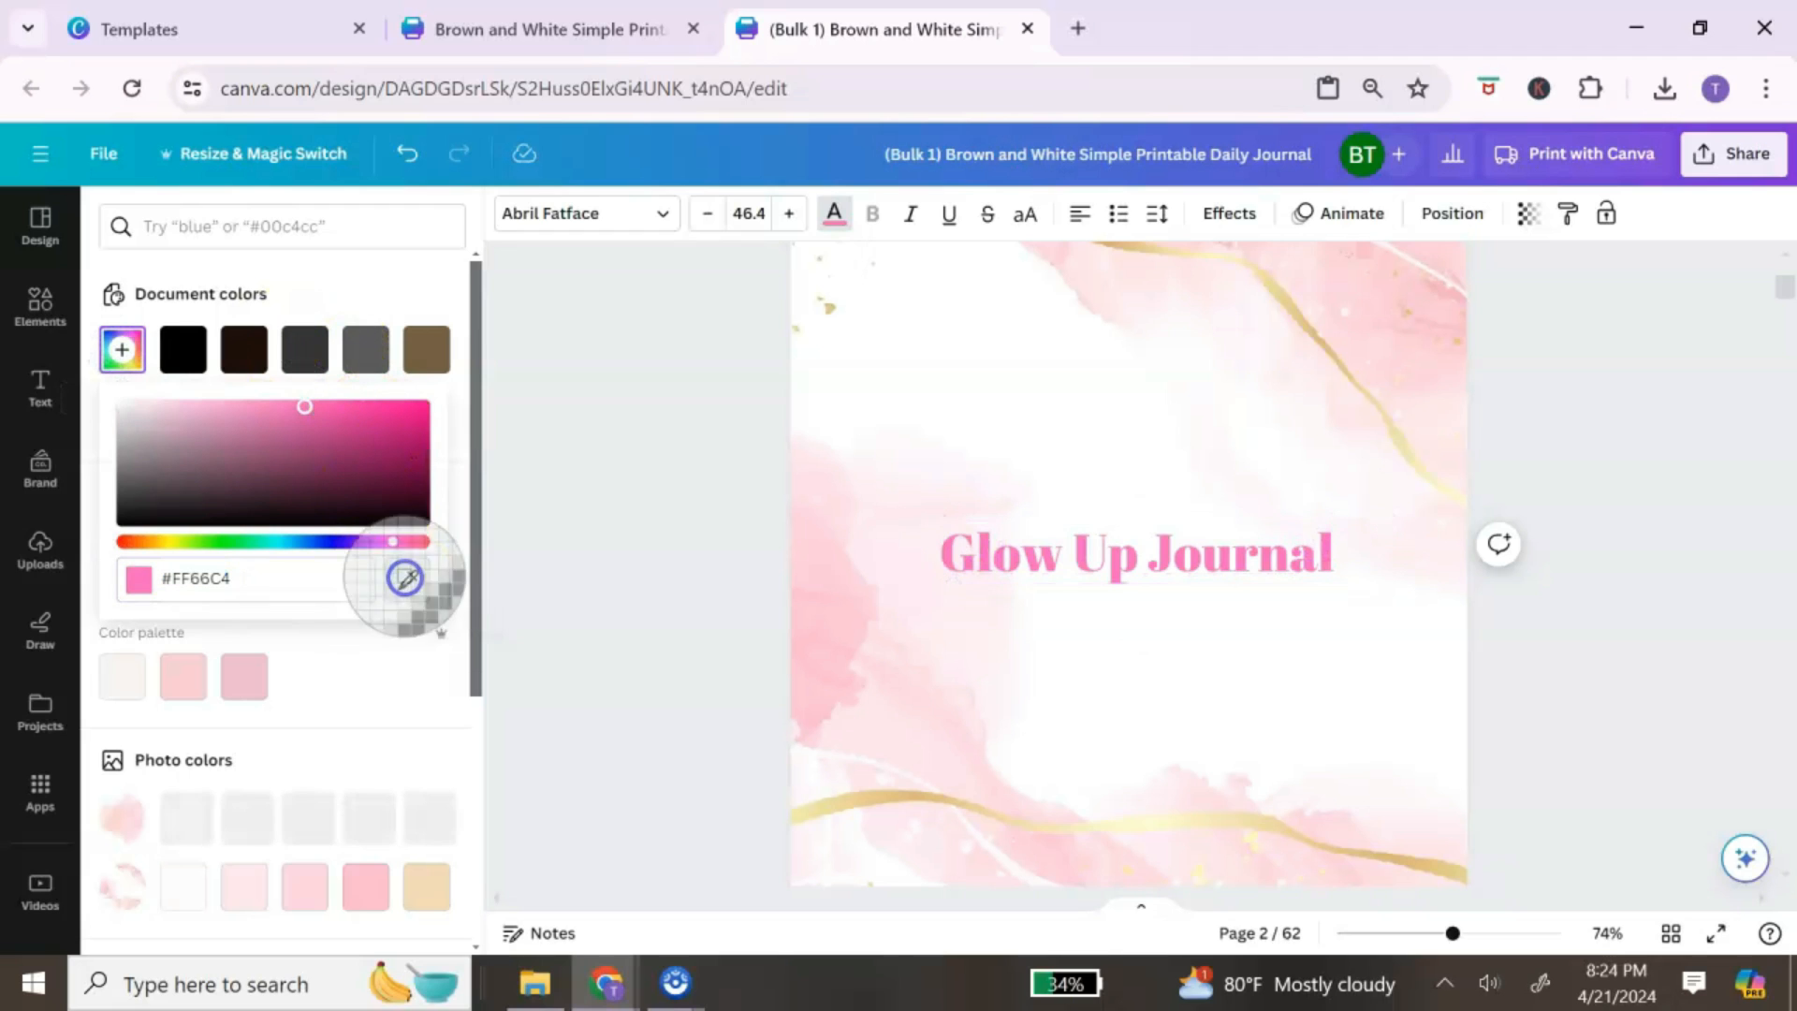
left_click(1306, 327)
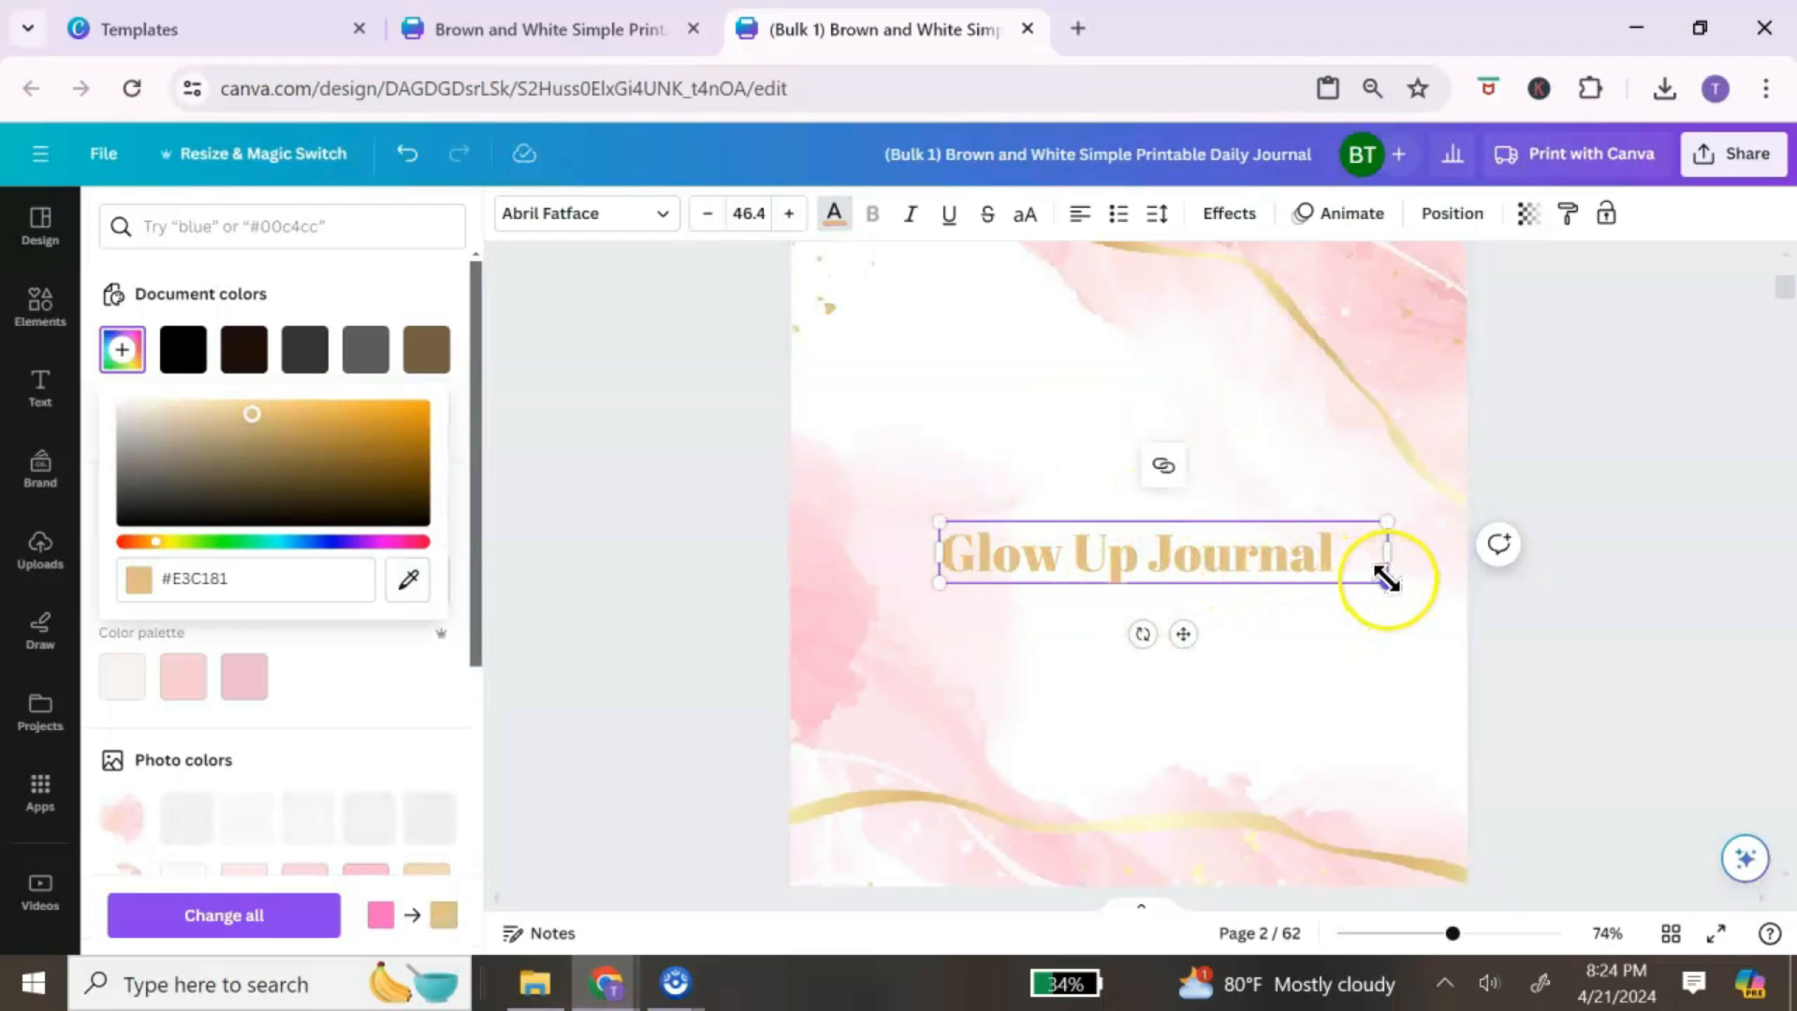
Step: Enlarge the title to 51.4 and clear the earlier pink background search in Elements
left_click_drag(1386, 580, 1434, 610)
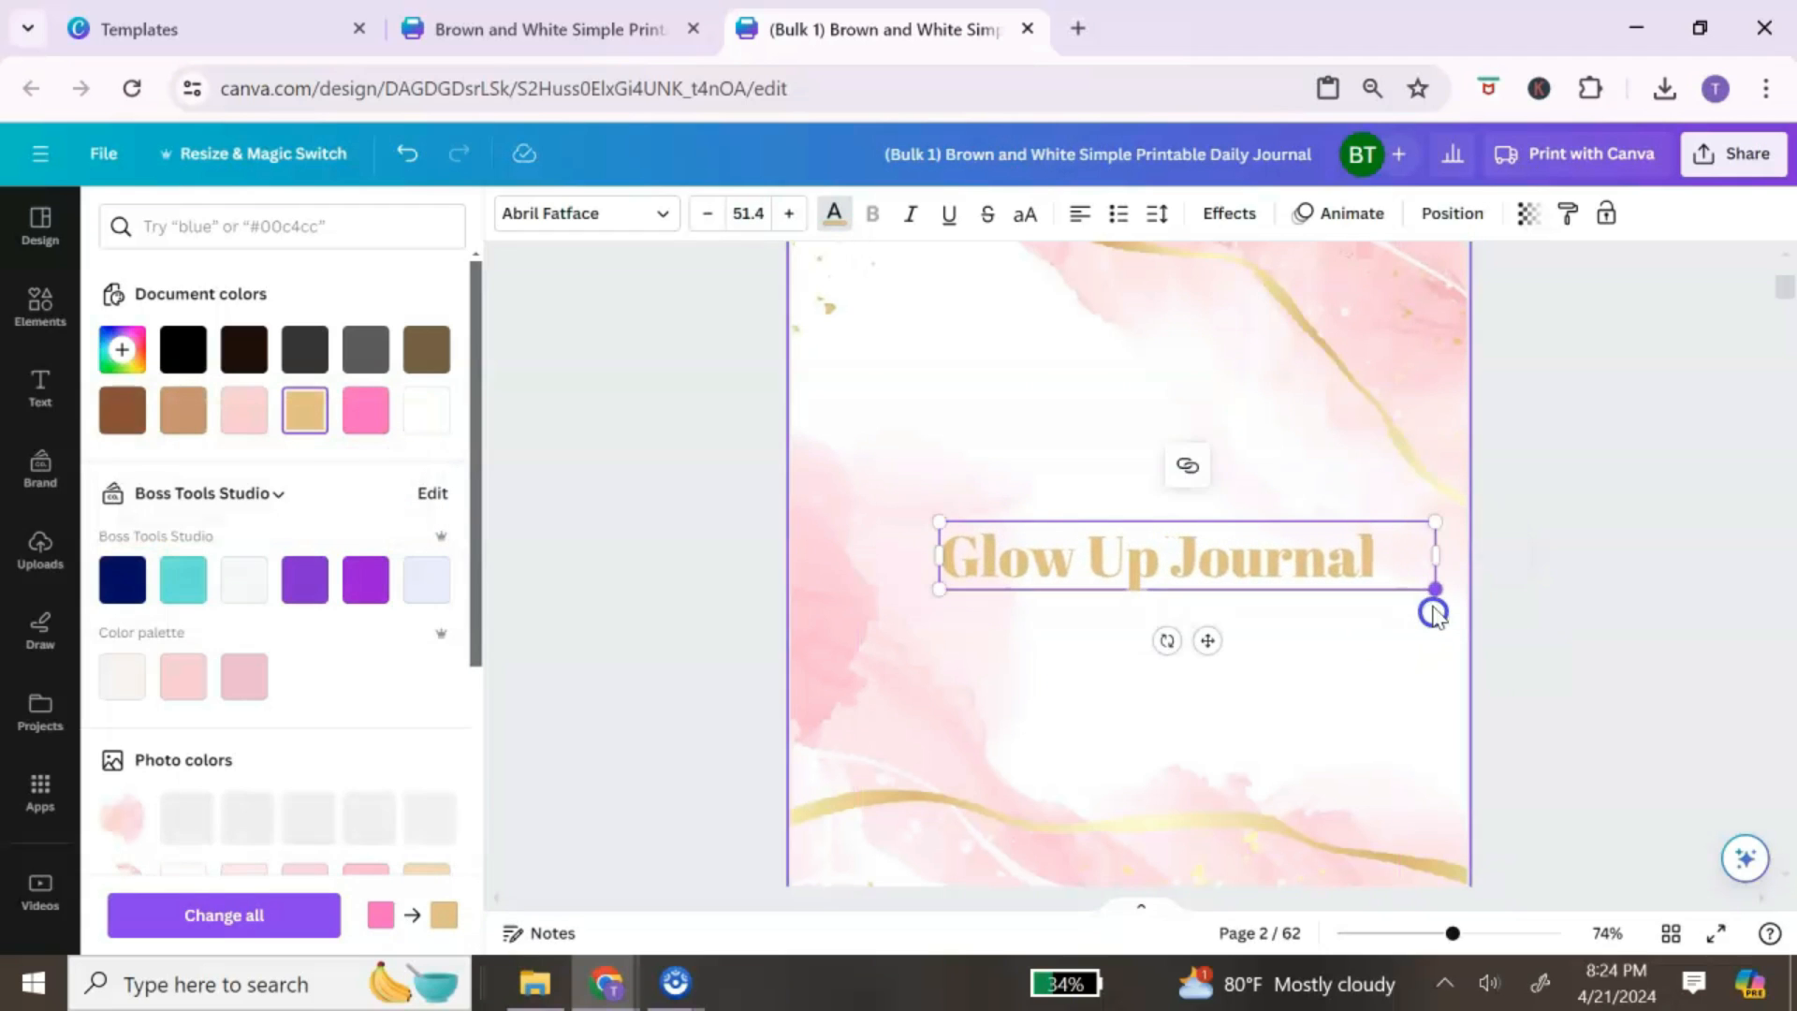
left_click(1366, 683)
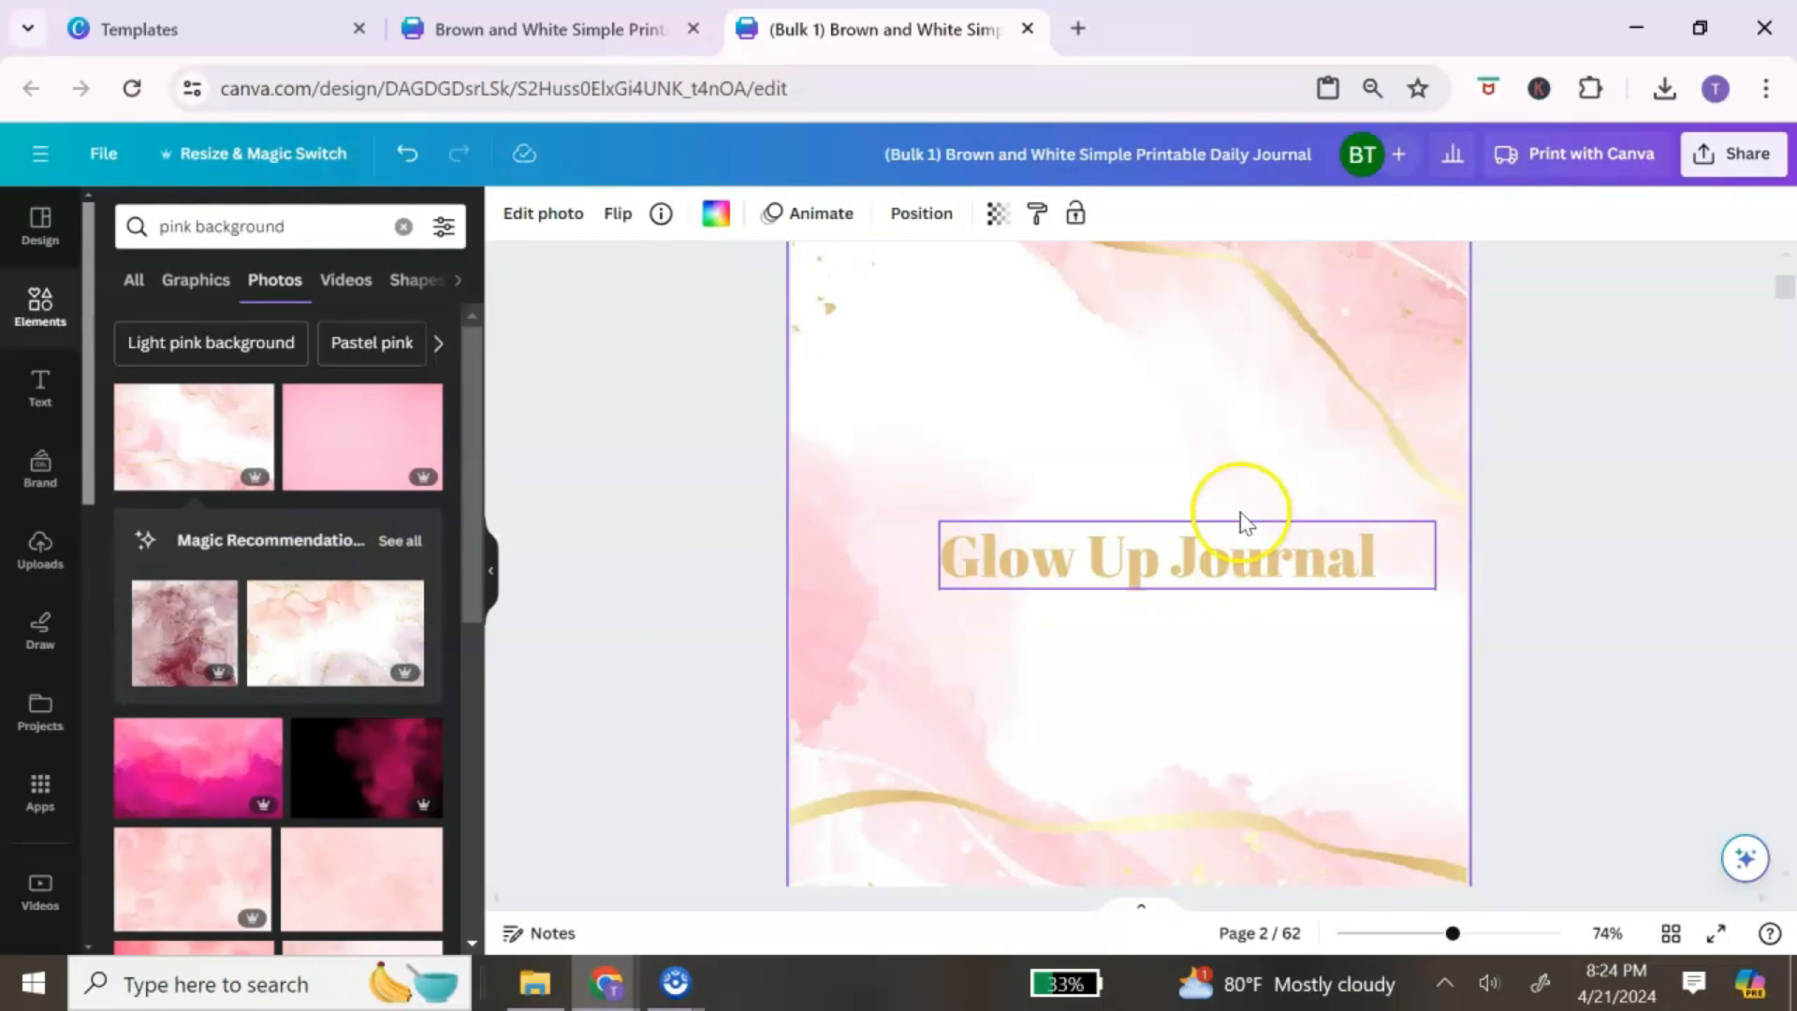
scroll(1226, 558, "down", 1)
scroll(1226, 560, "up", 1)
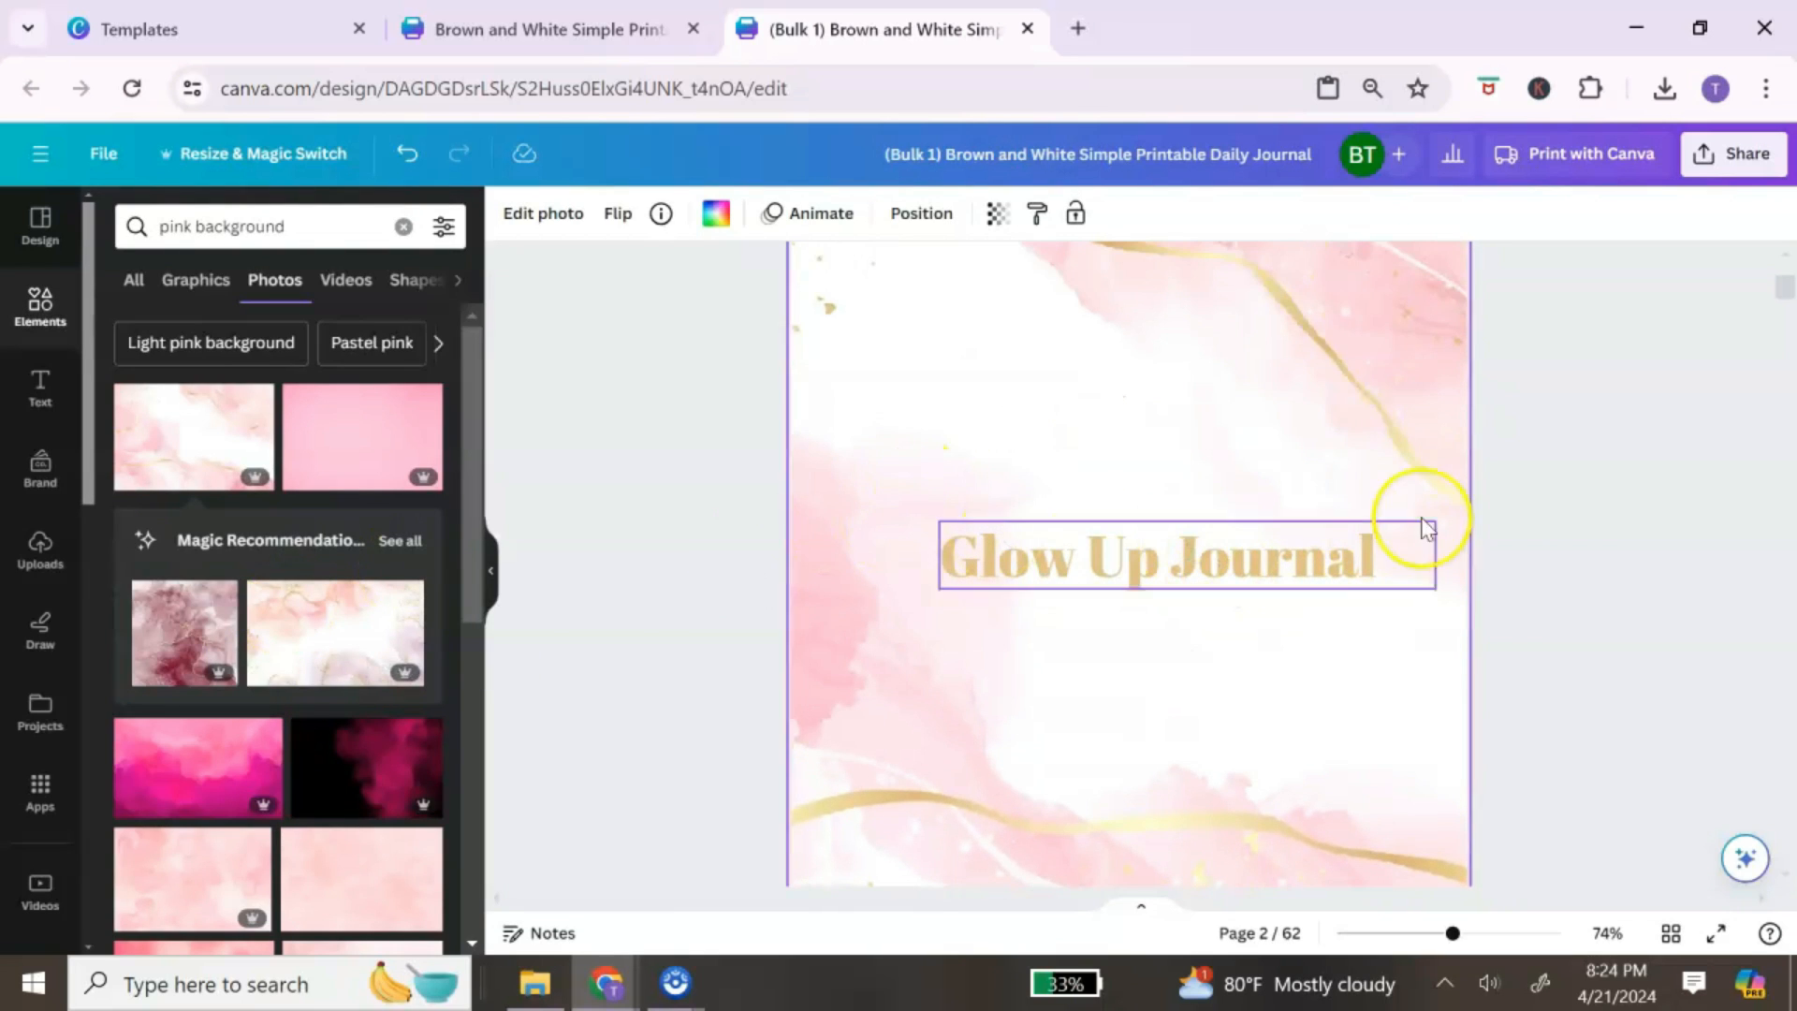
left_click(404, 228)
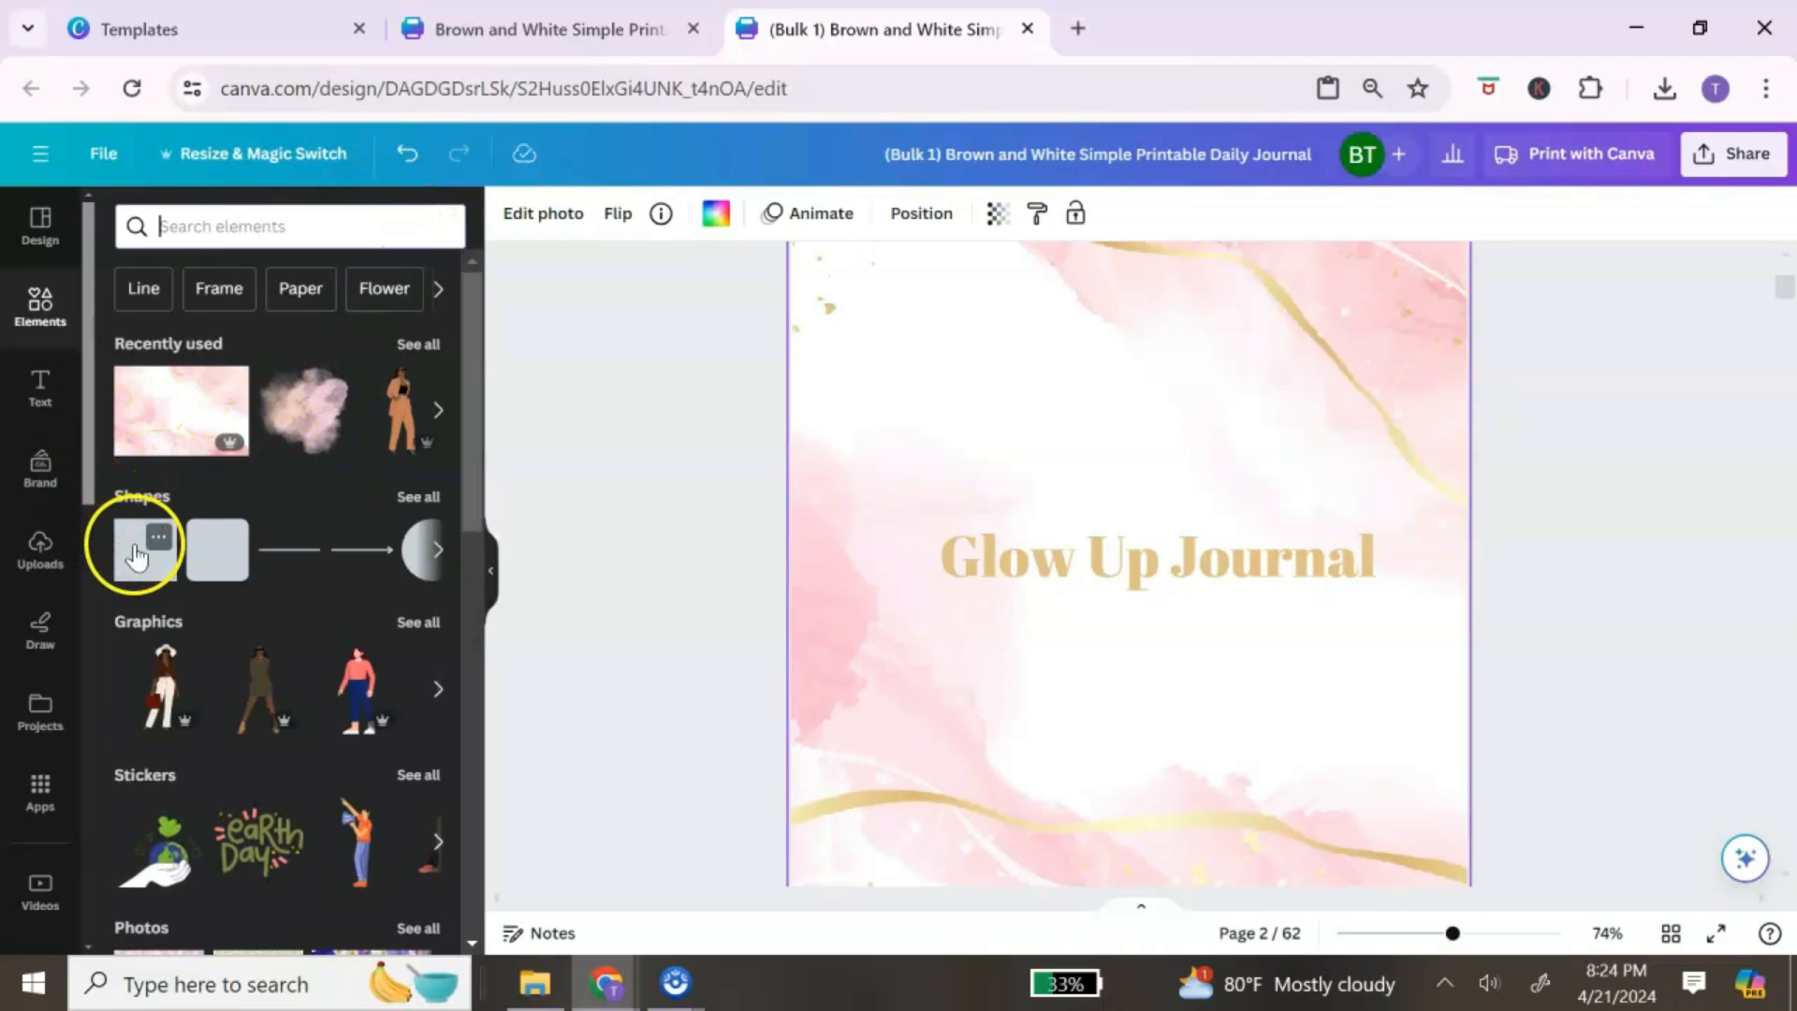
Step: Add a square shape and resize it into a rectangle around the title
left_click(136, 552)
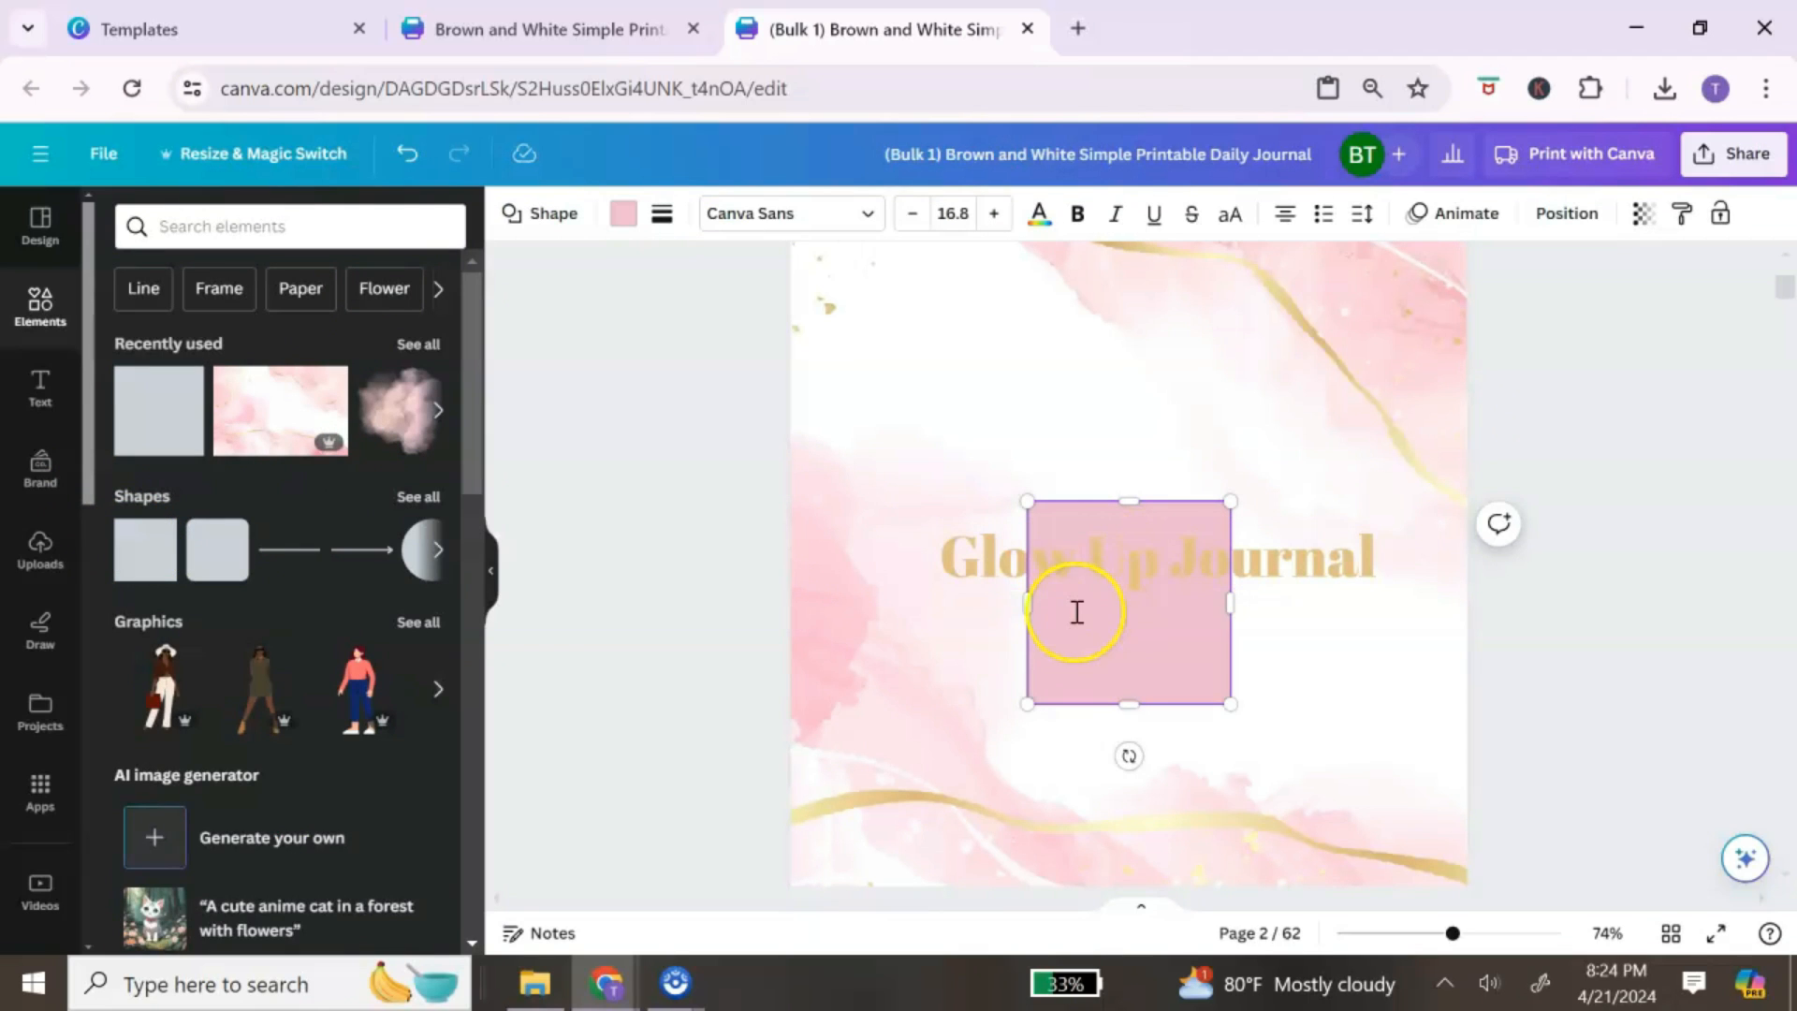
left_click_drag(1030, 607, 914, 599)
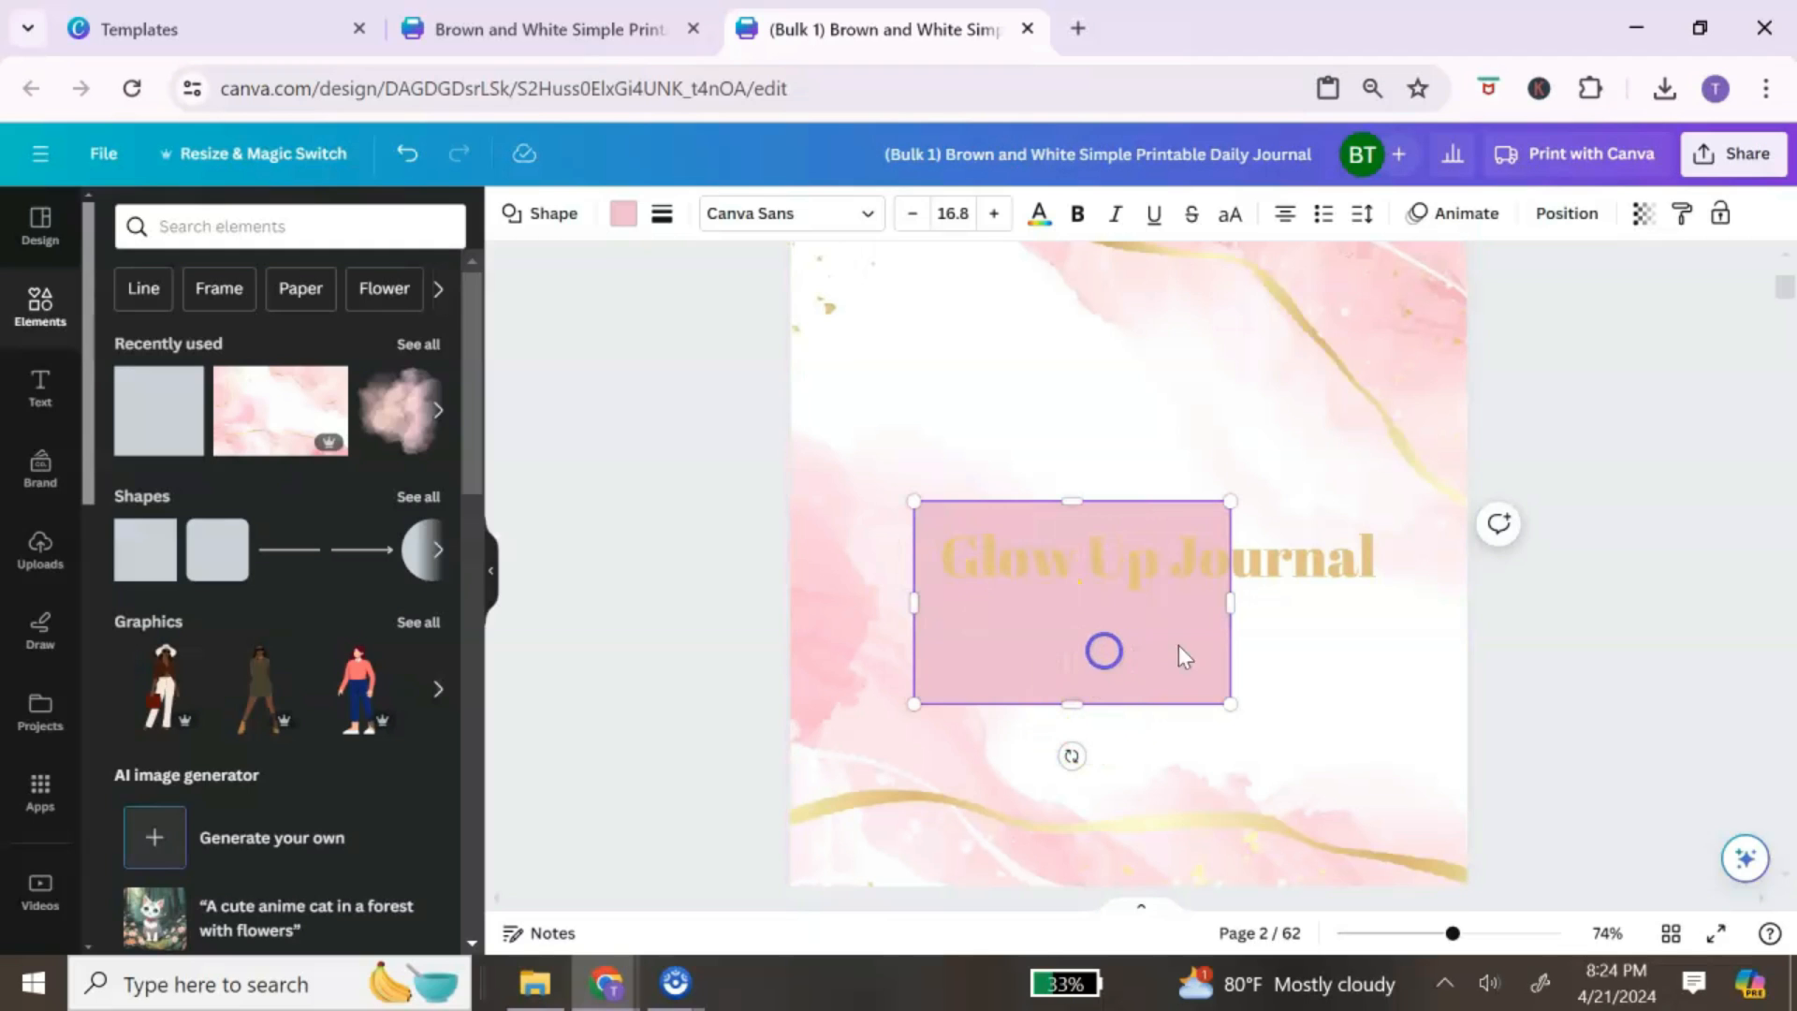
left_click_drag(1233, 600, 1418, 599)
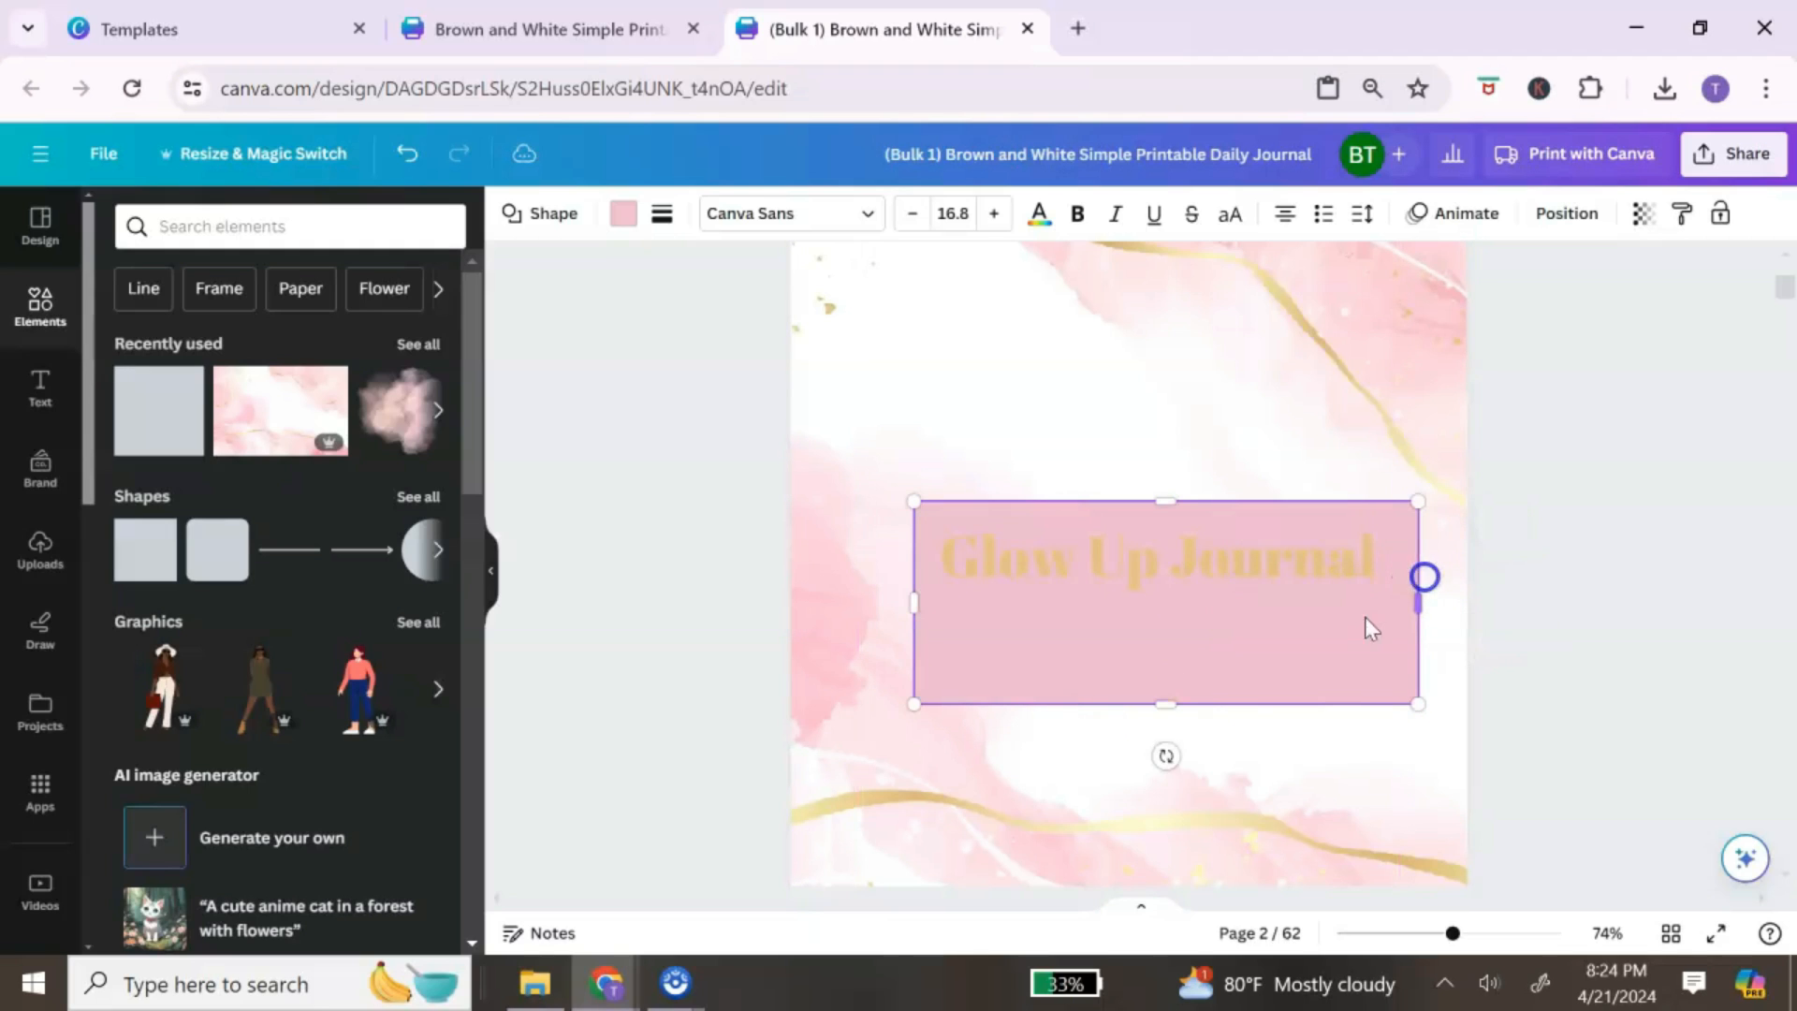
left_click_drag(1167, 708, 1176, 640)
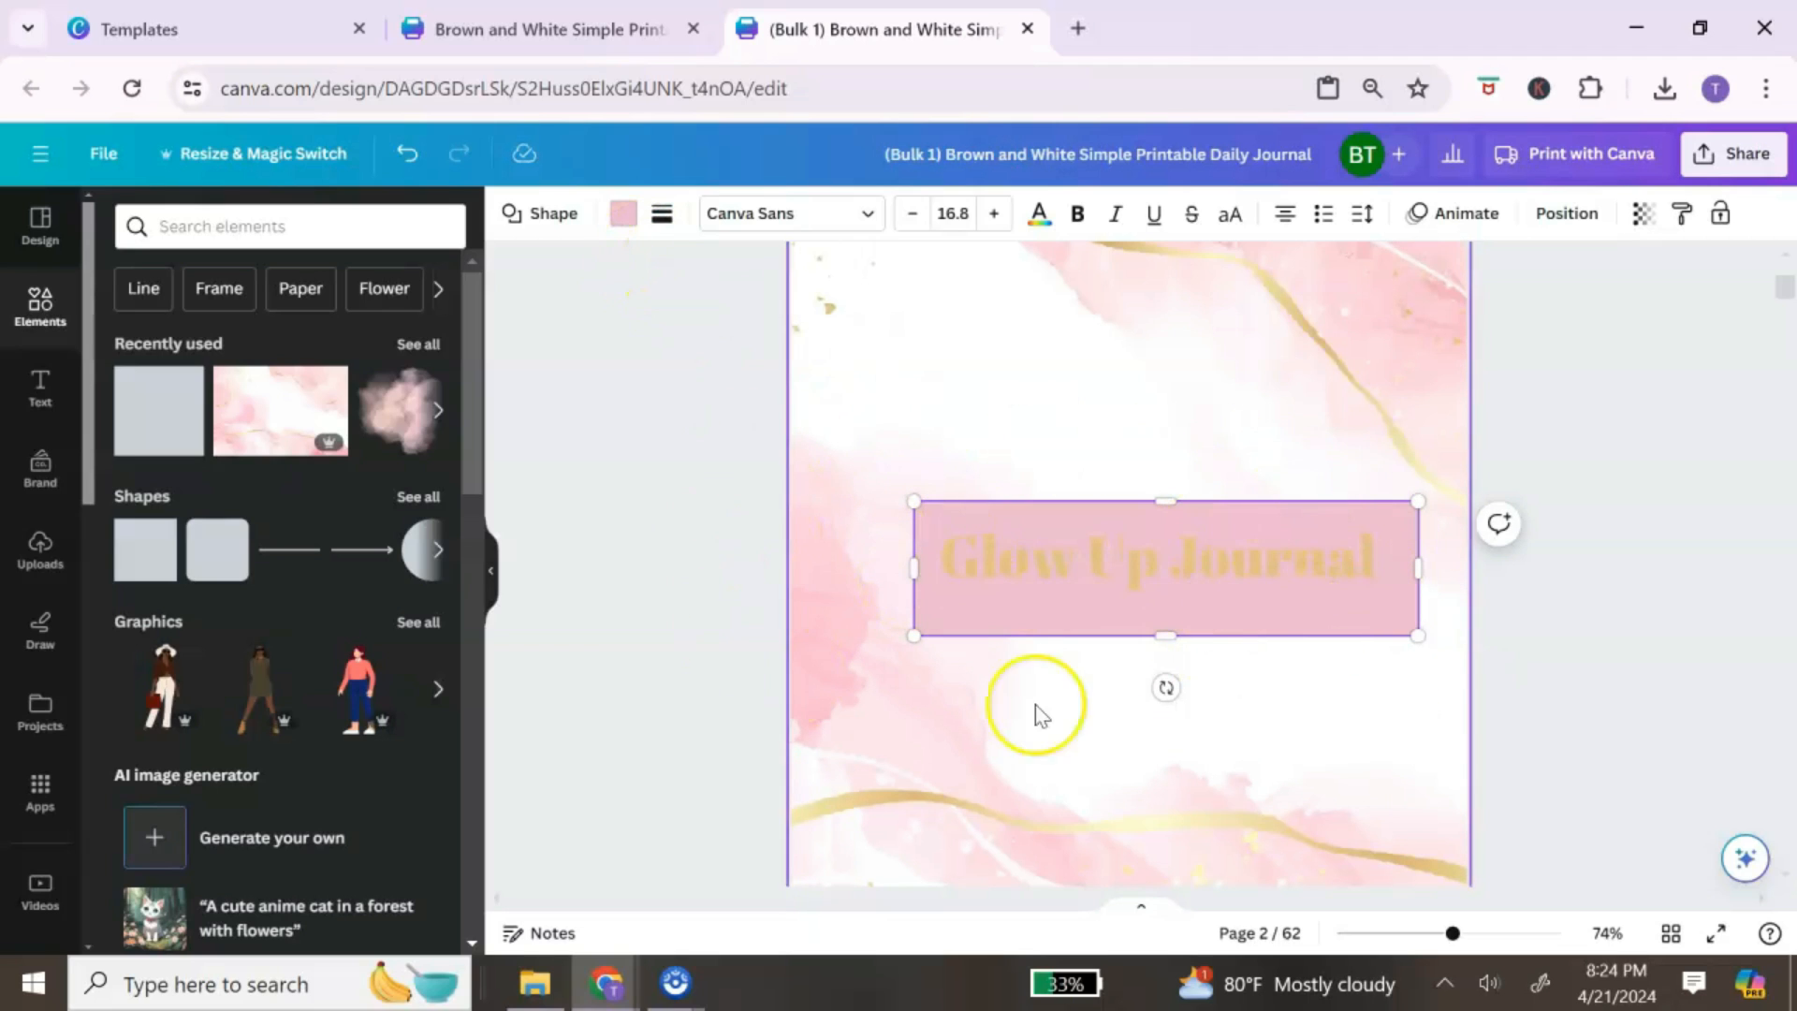
Step: Give the rectangle no fill and a solid outline of weight 2
left_click(623, 215)
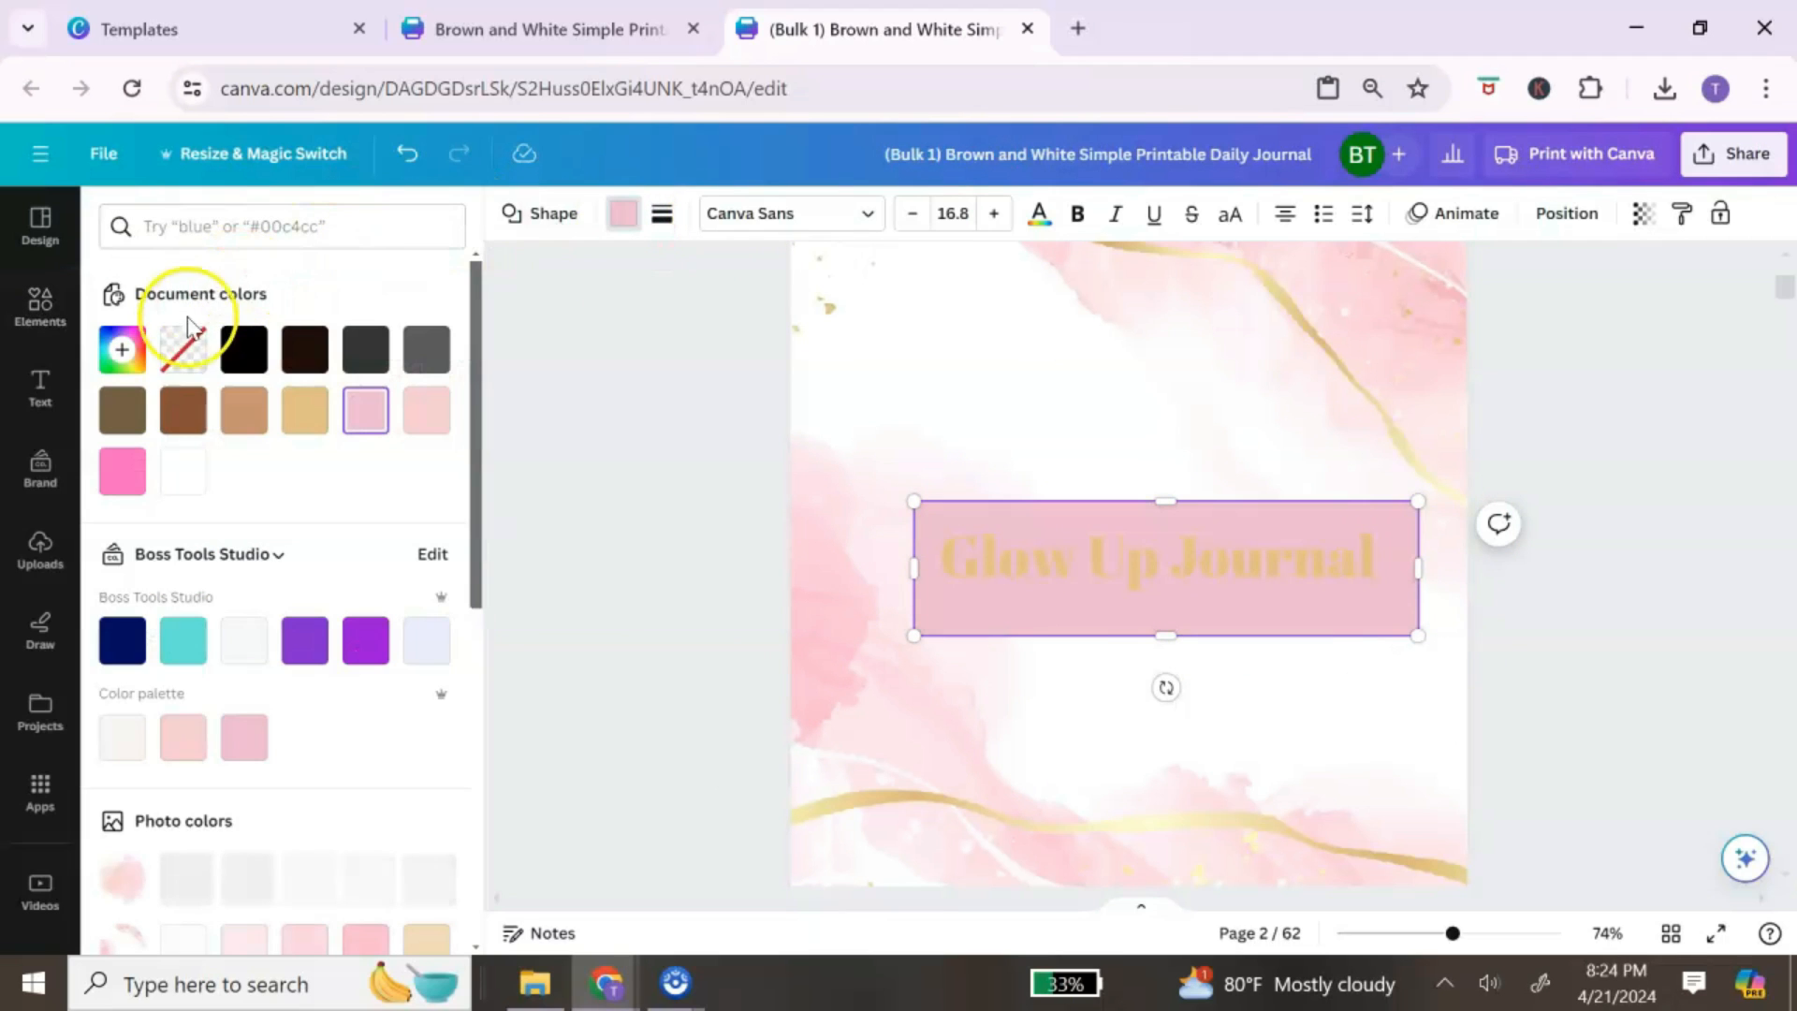
left_click(182, 355)
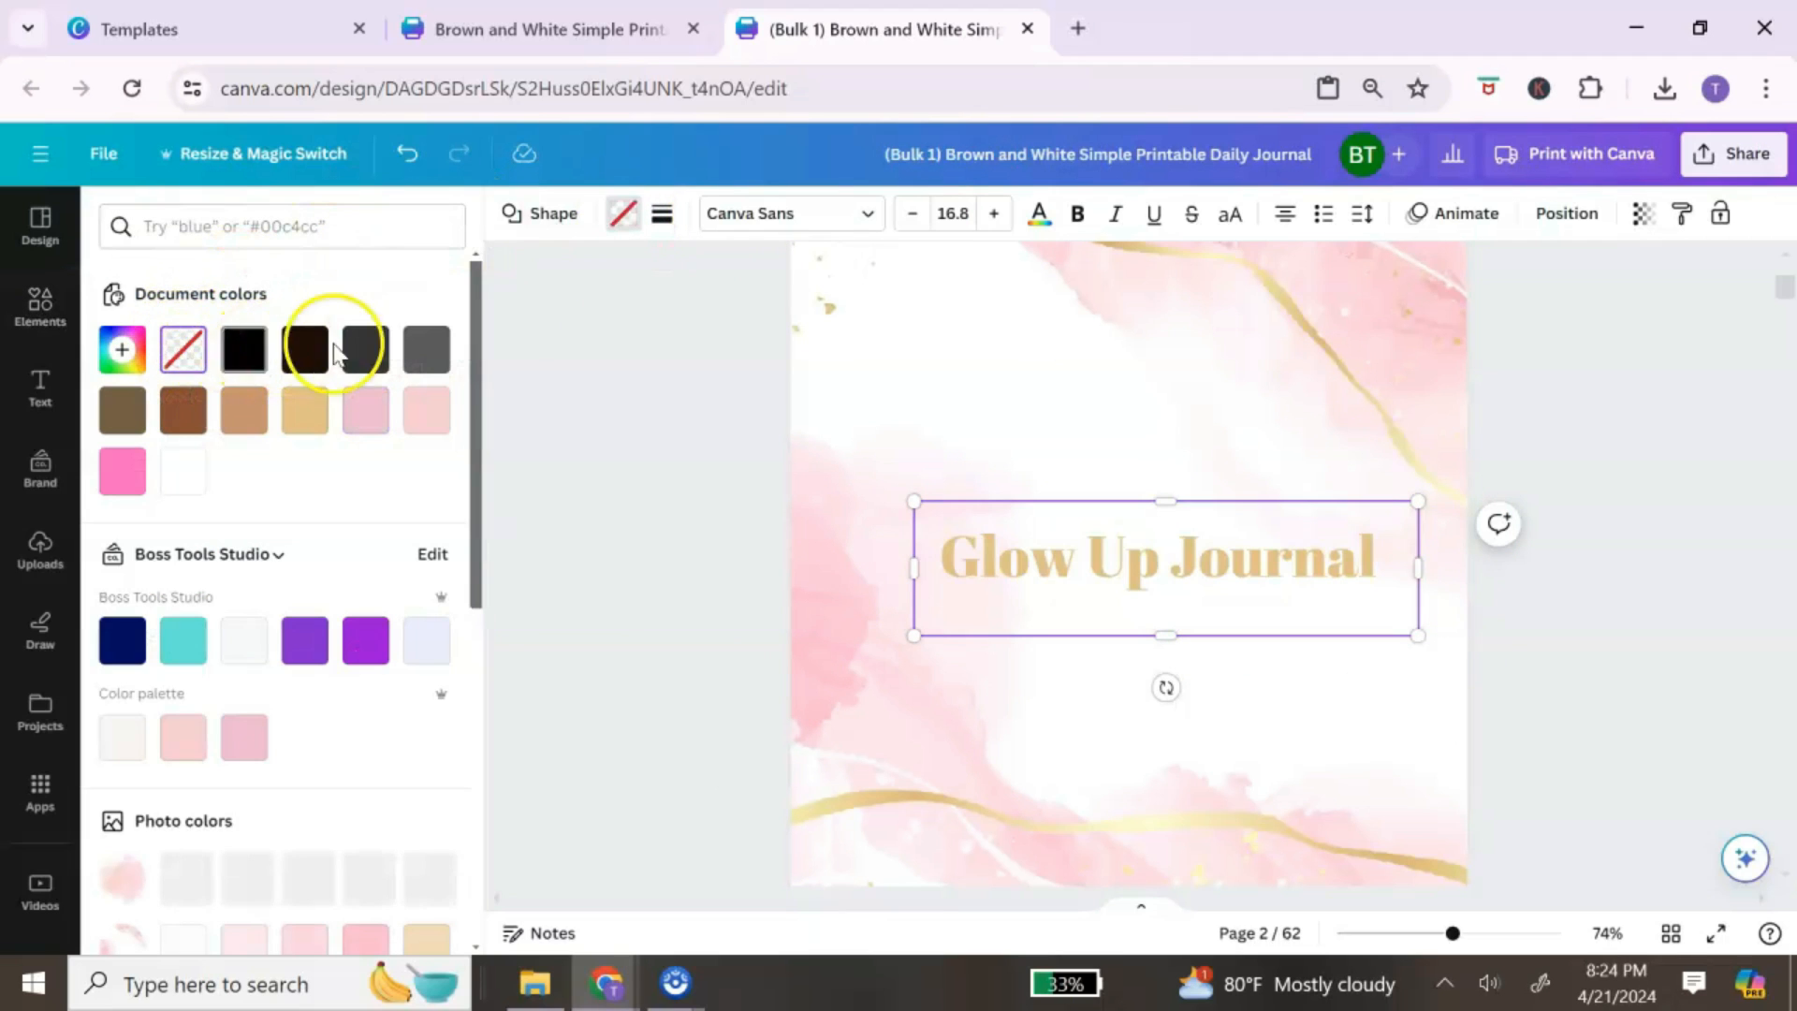
left_click(657, 224)
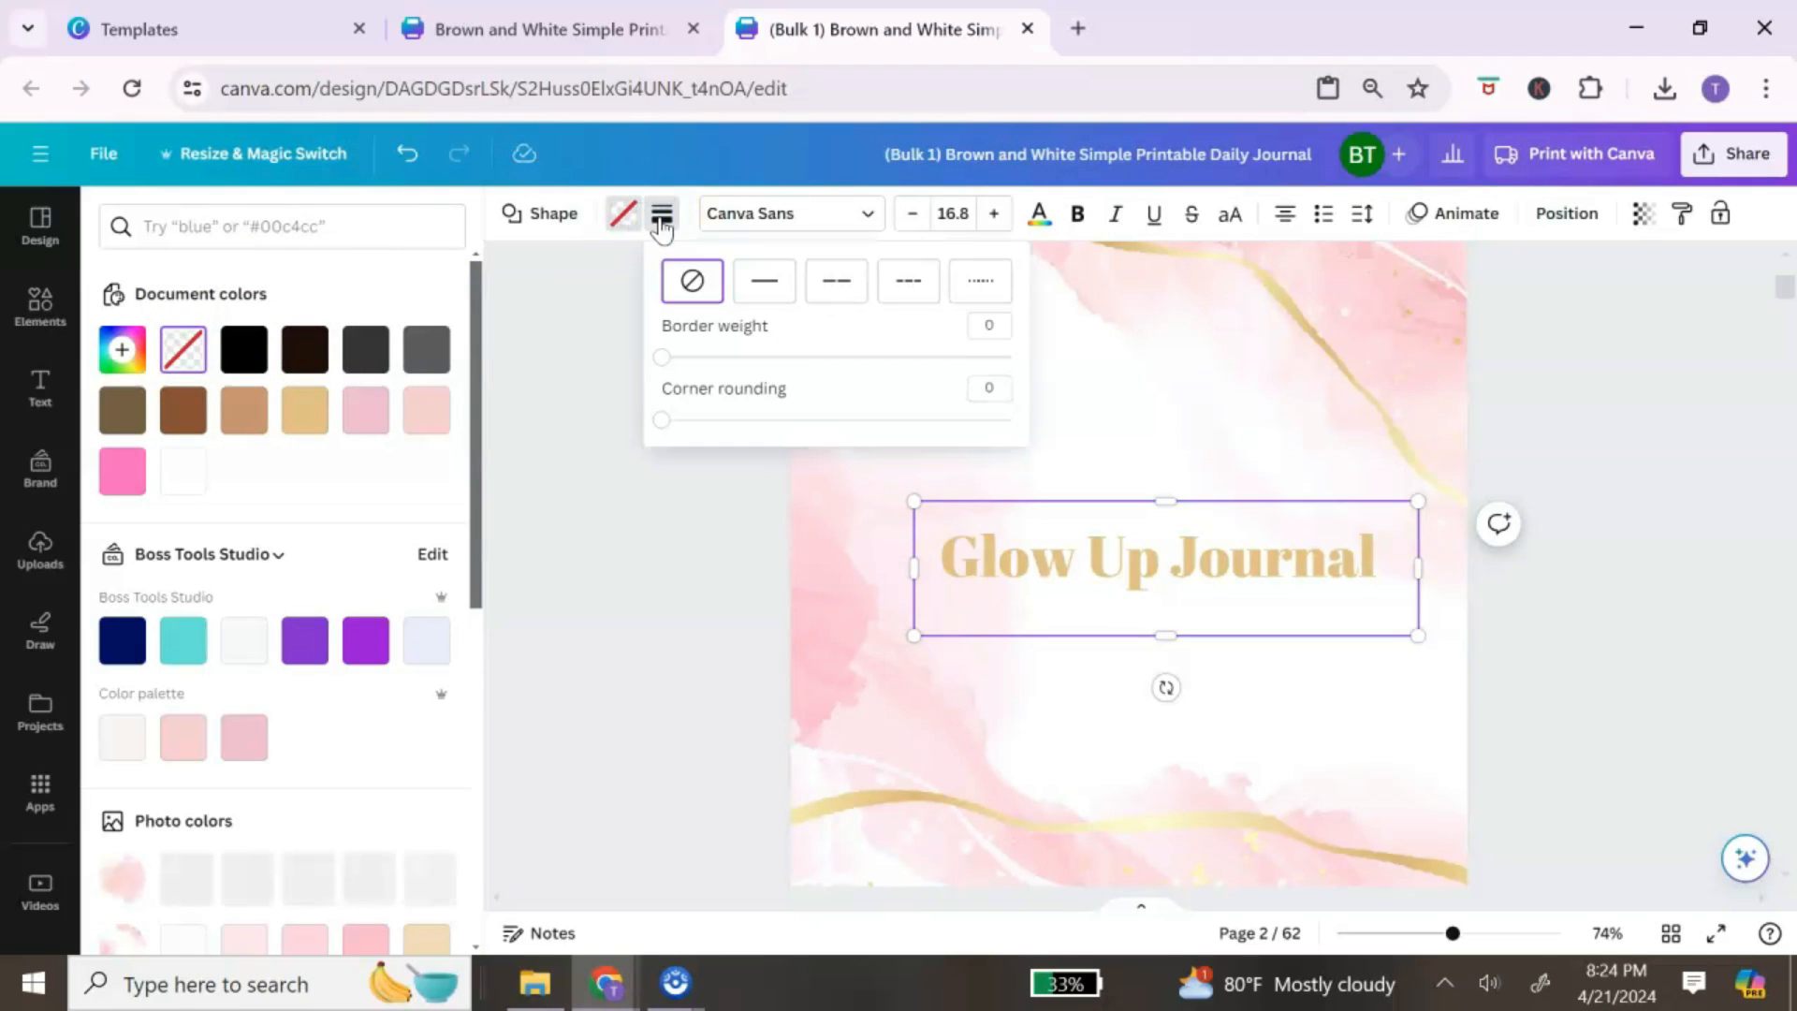
left_click(765, 281)
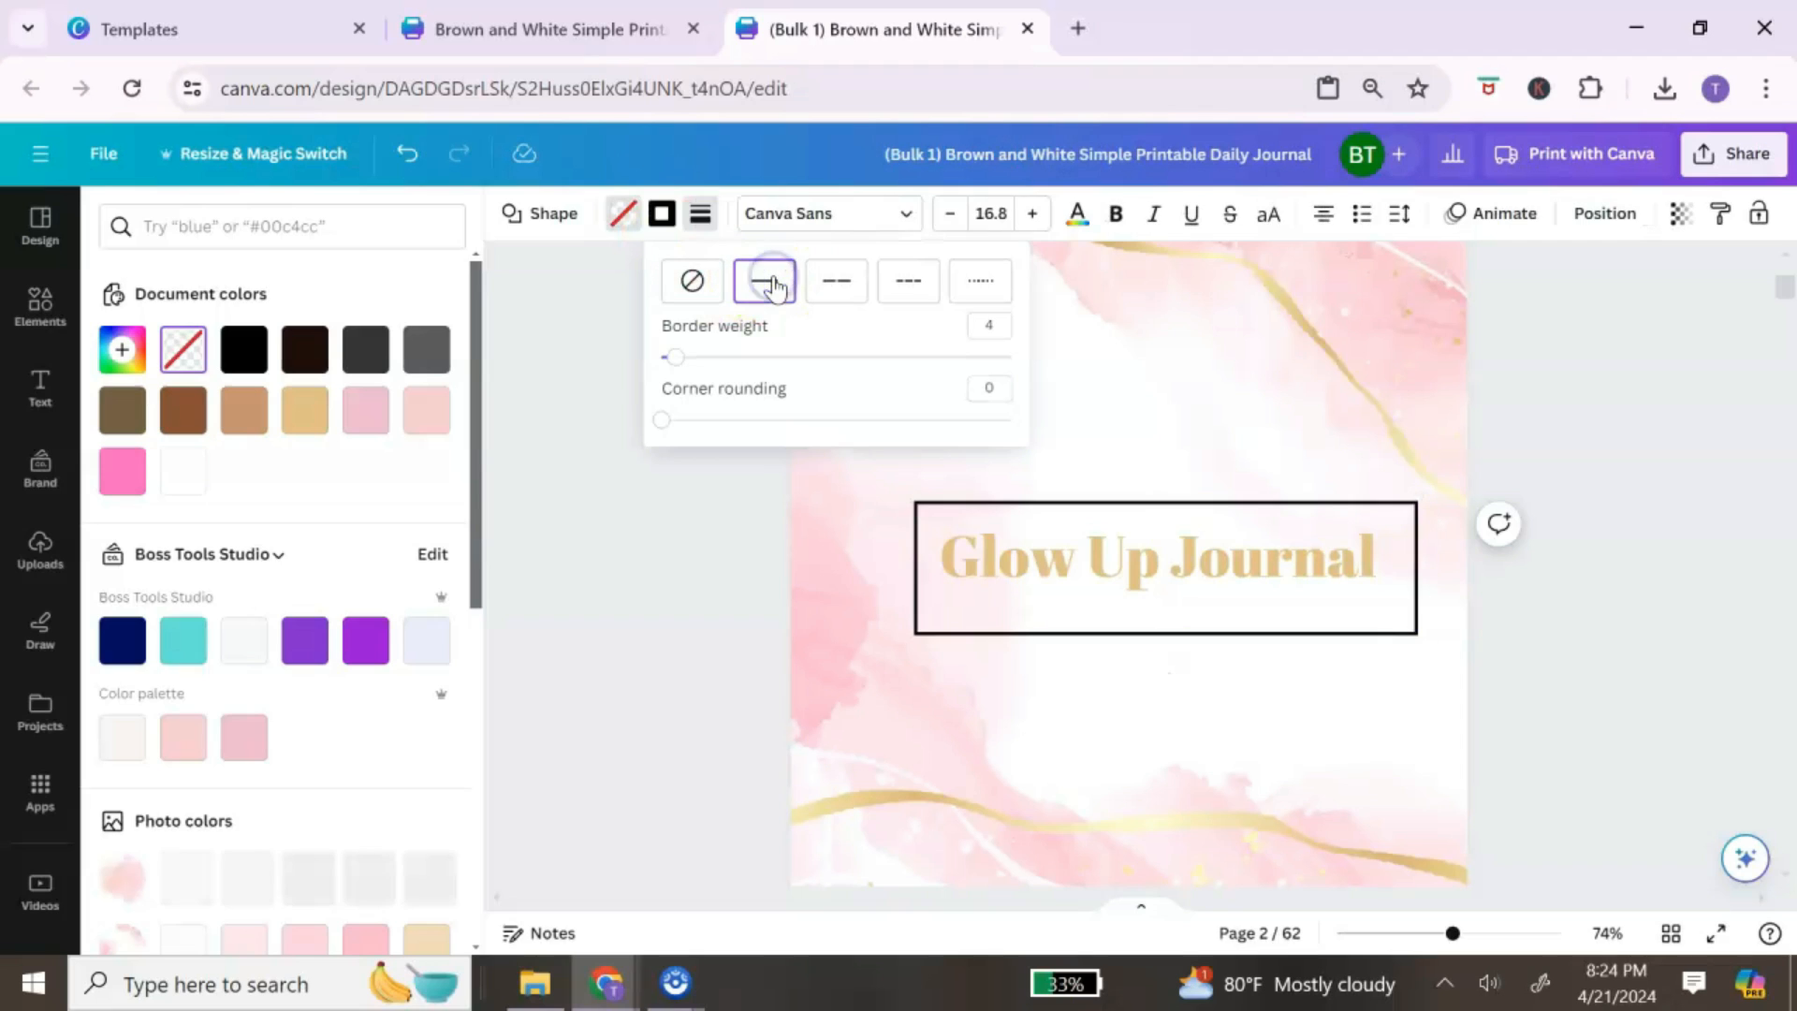
left_click(685, 363)
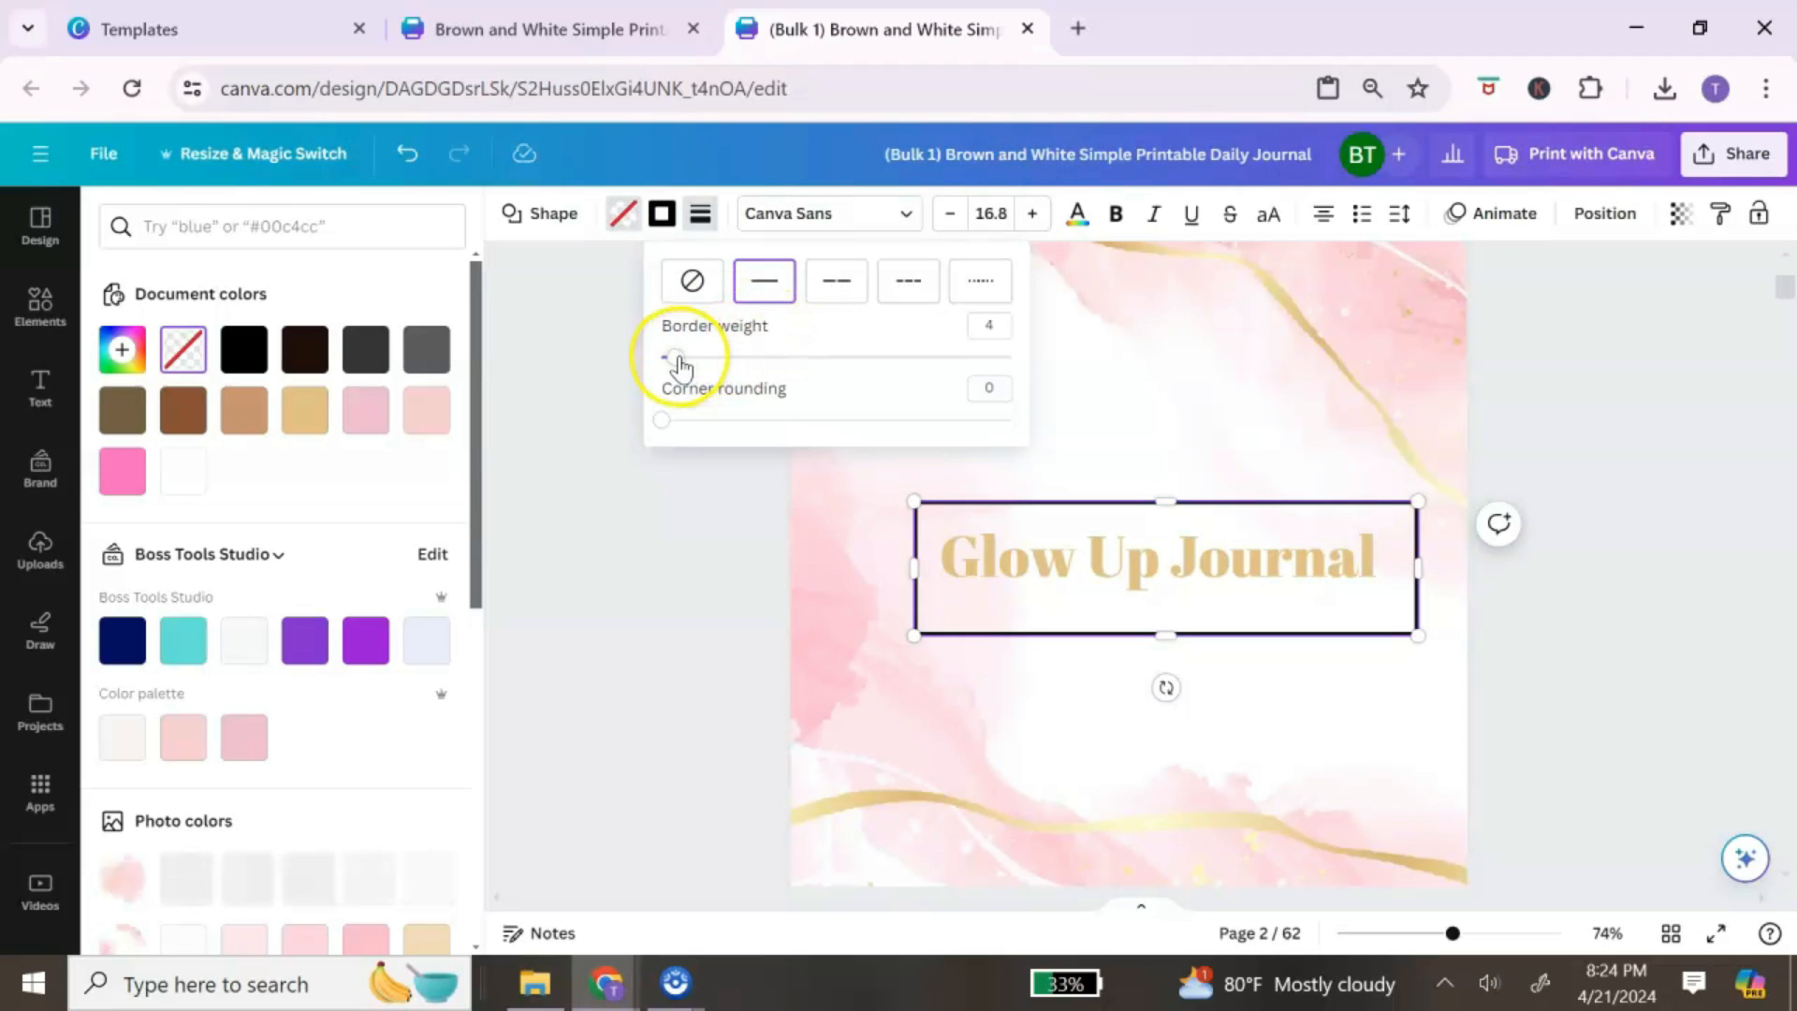
left_click_drag(679, 364, 670, 367)
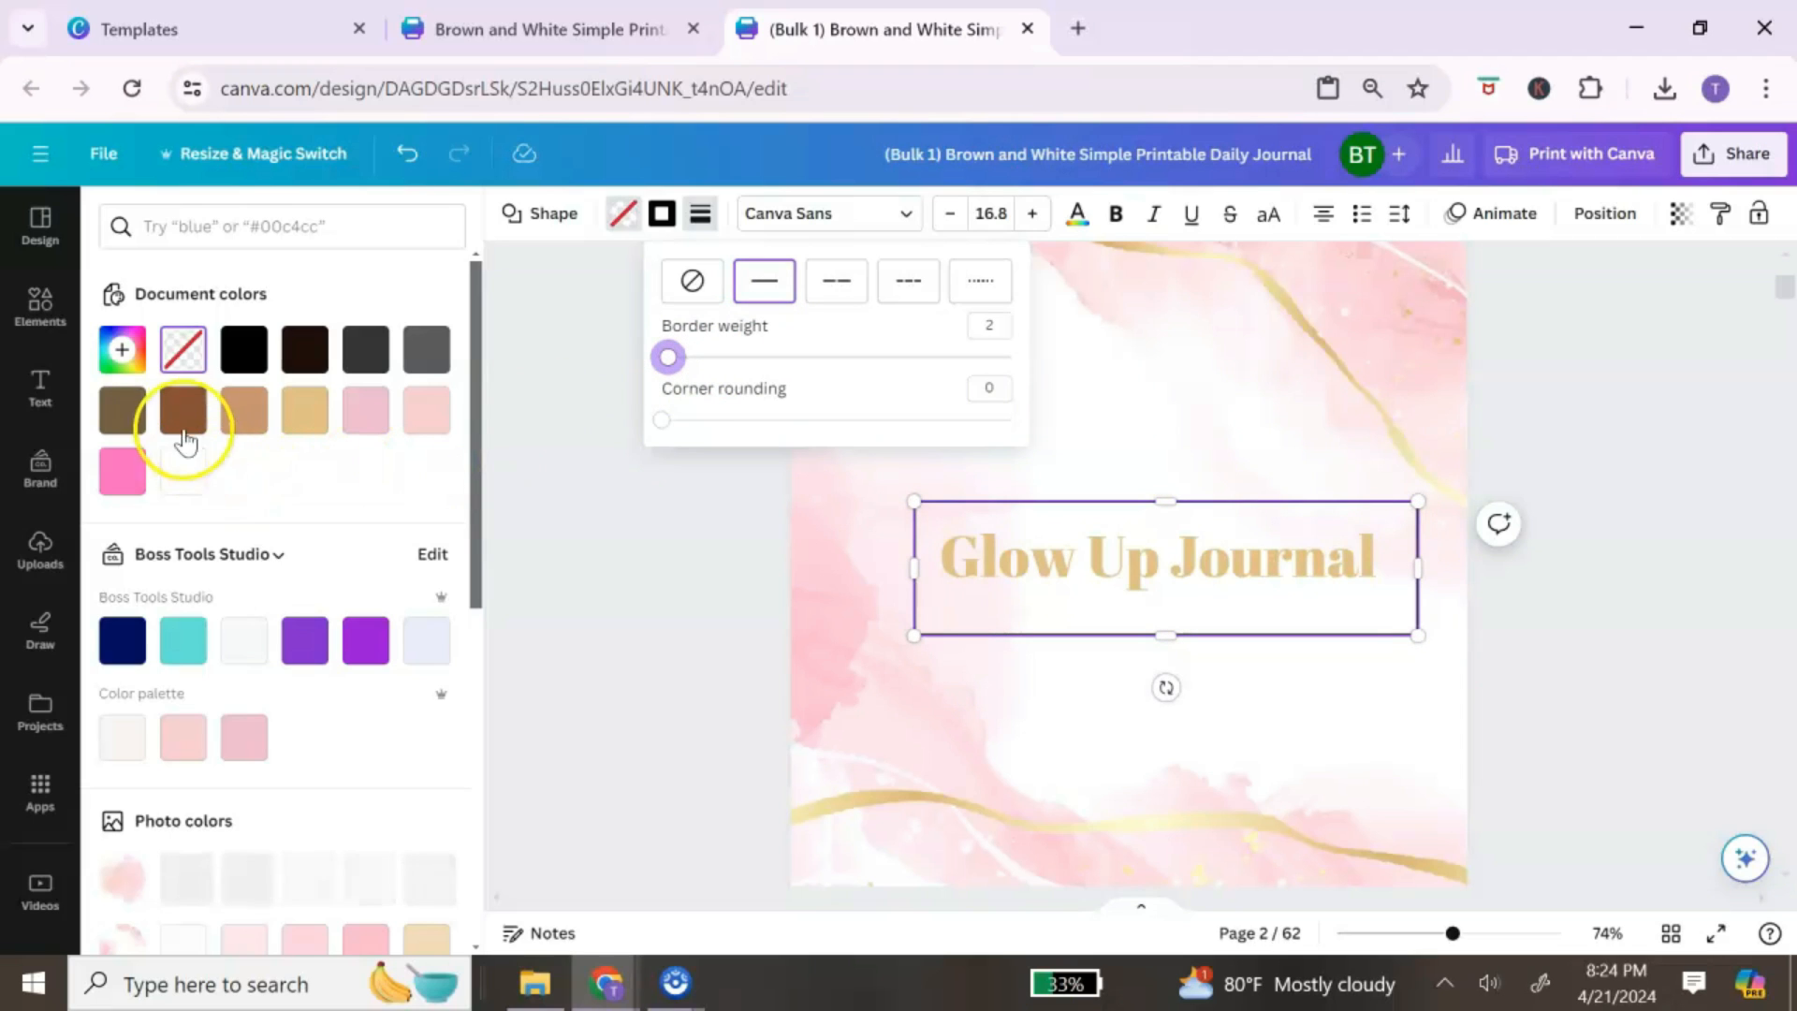
Step: Colour the rectangle's outline tan brown #c8926b, keeping its fill transparent
left_click(240, 418)
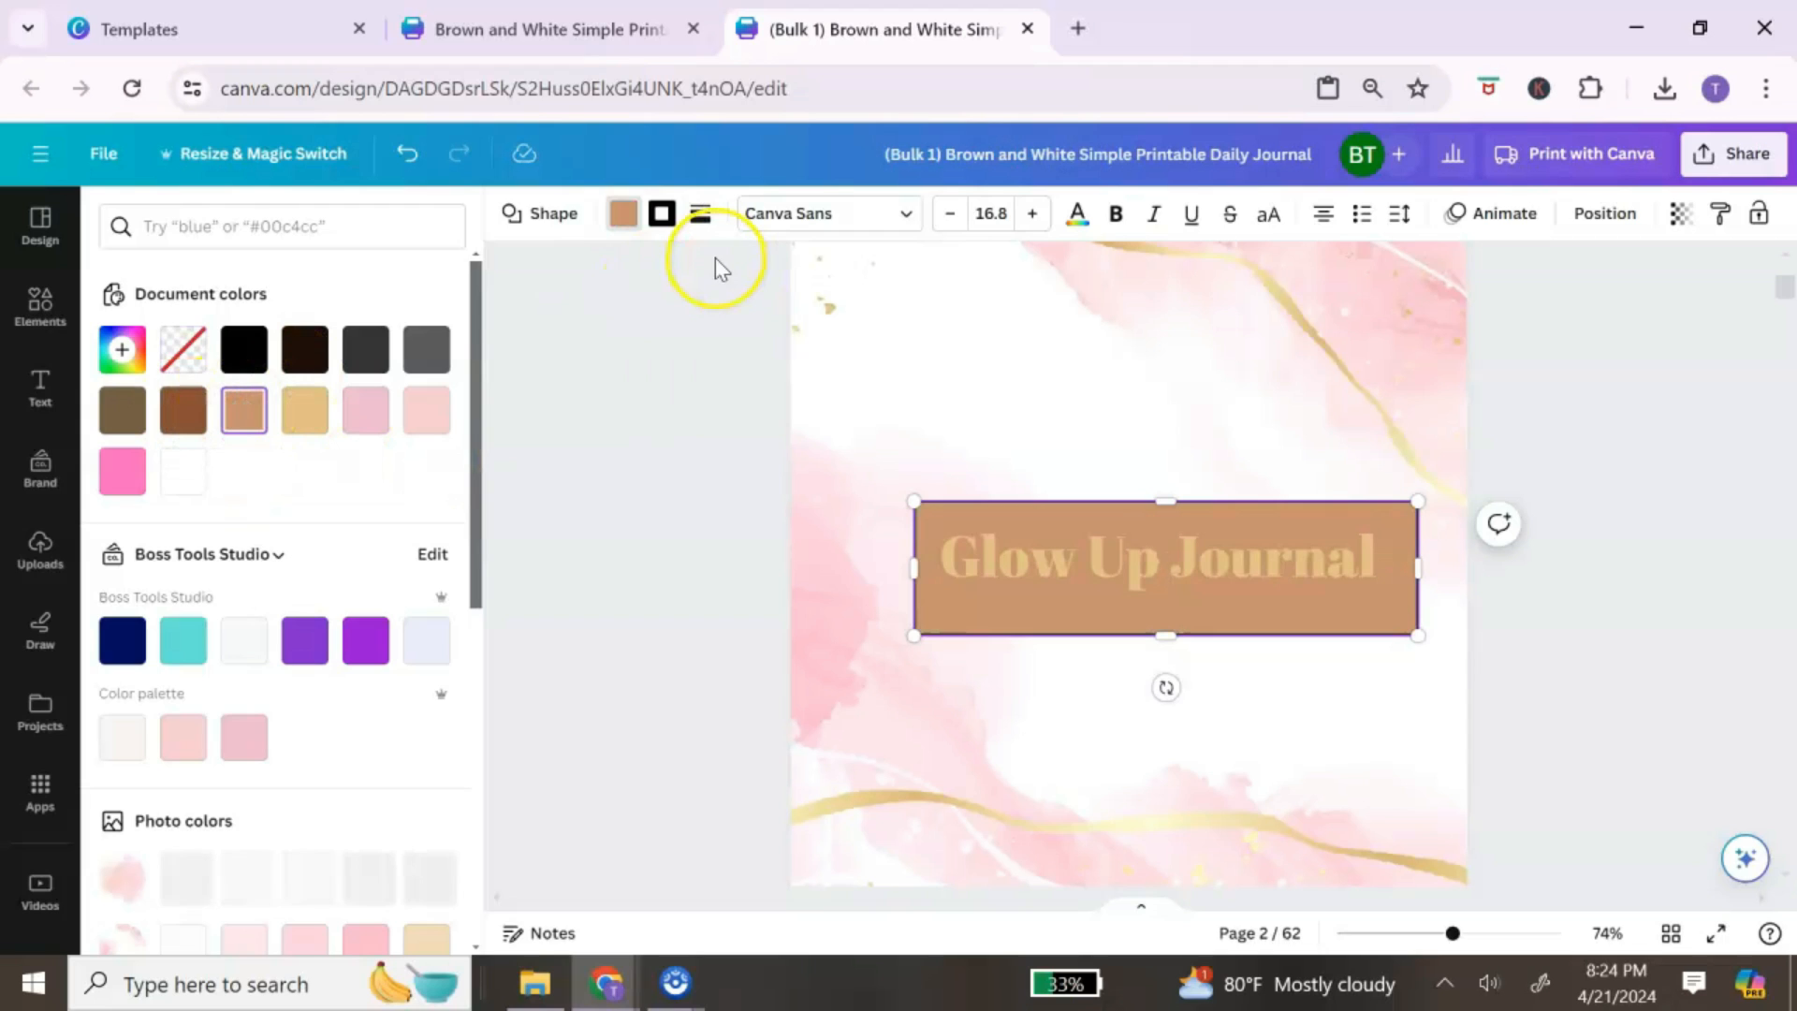
left_click(187, 352)
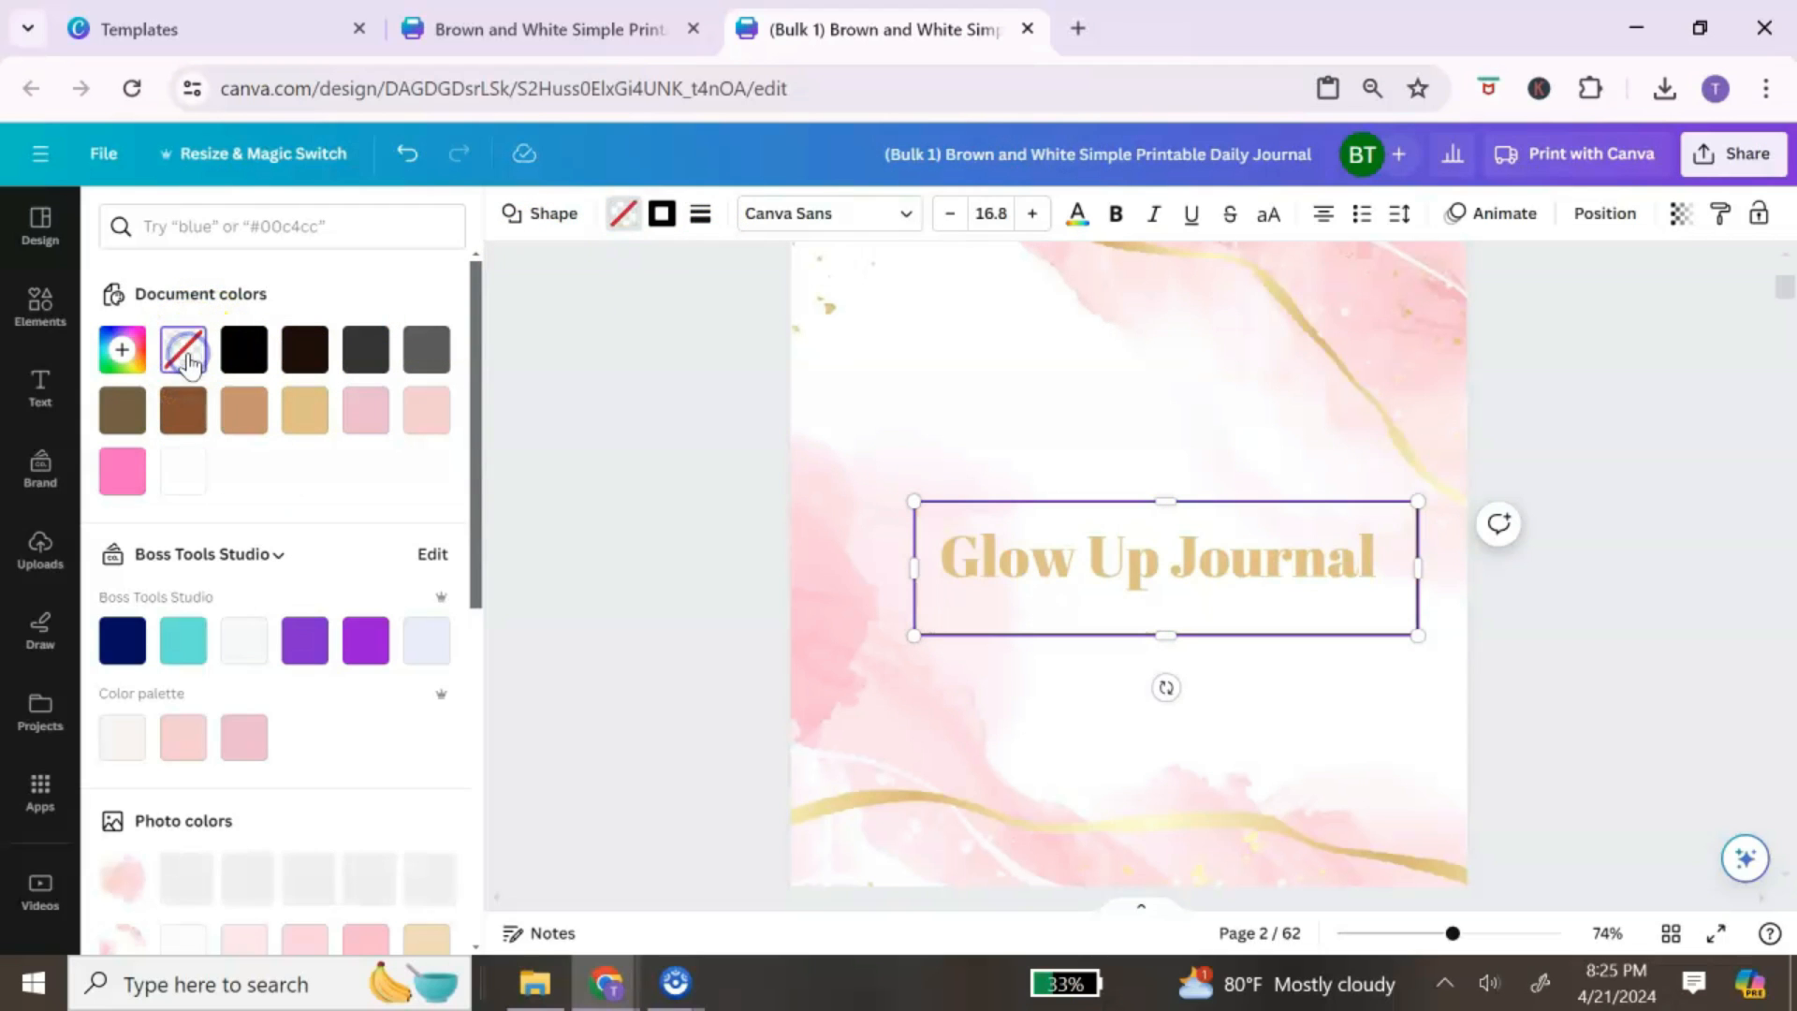
left_click(661, 217)
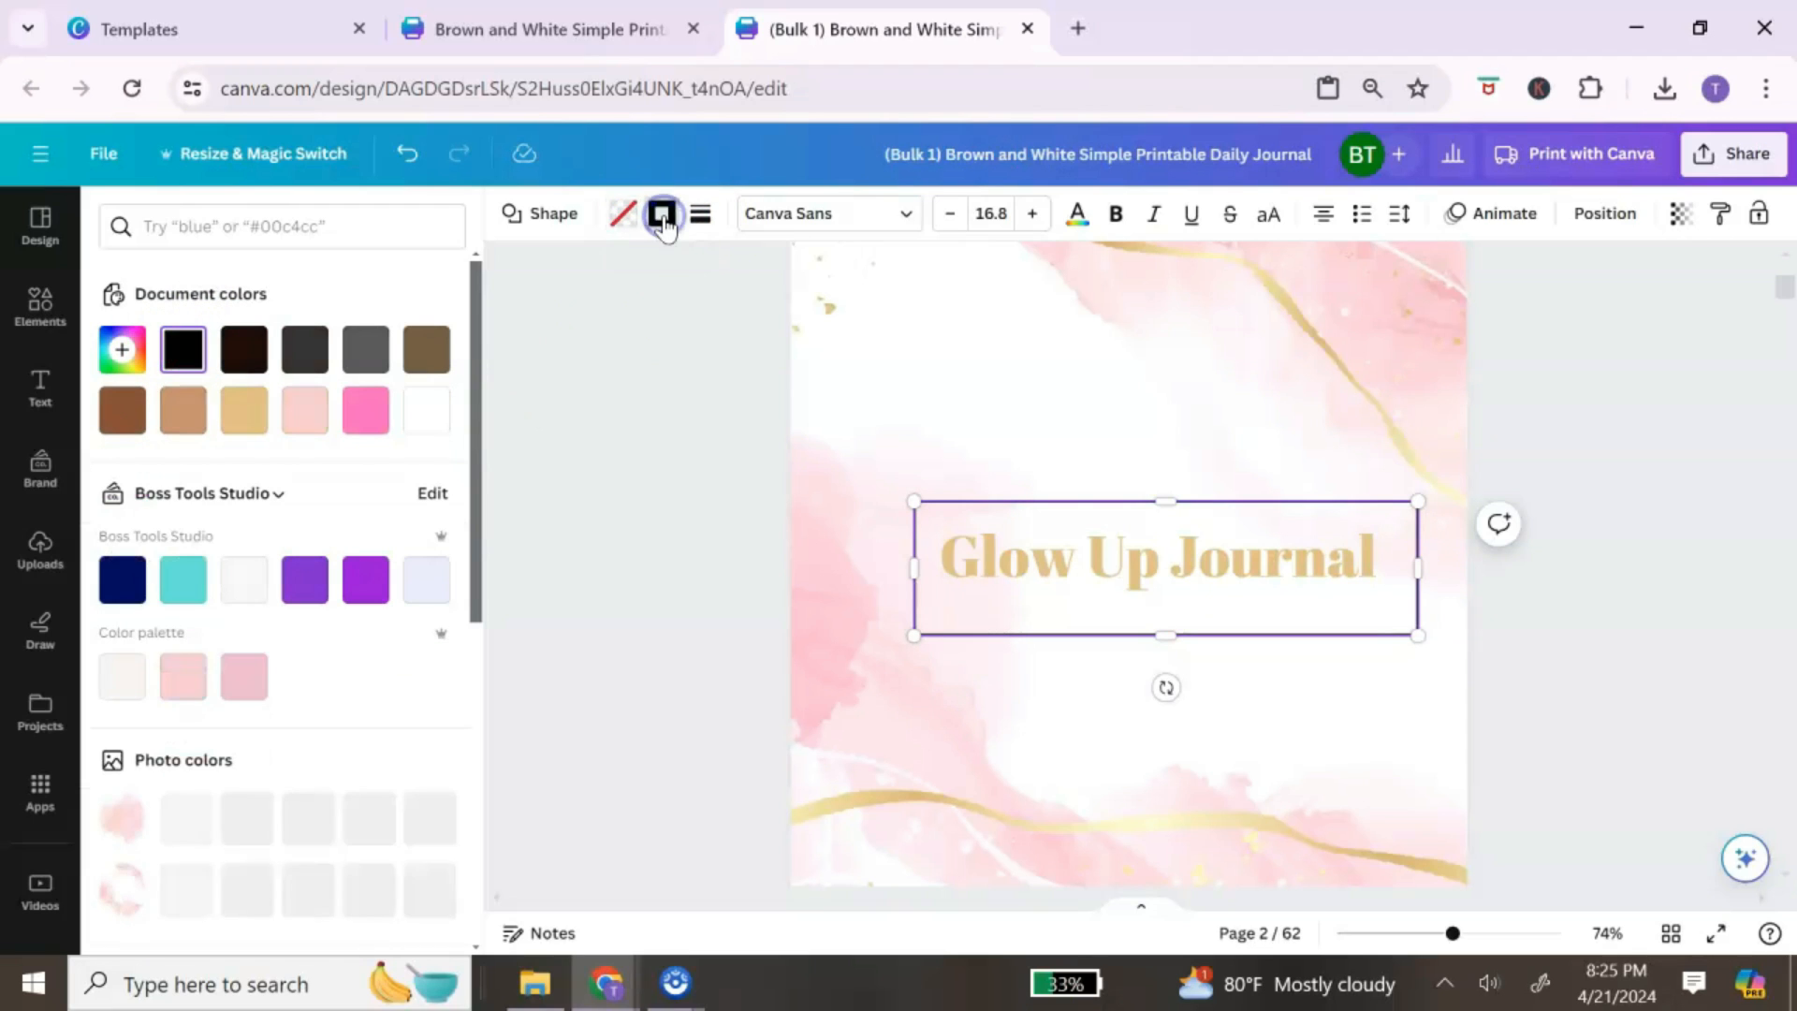
left_click(183, 414)
left_click(1259, 429)
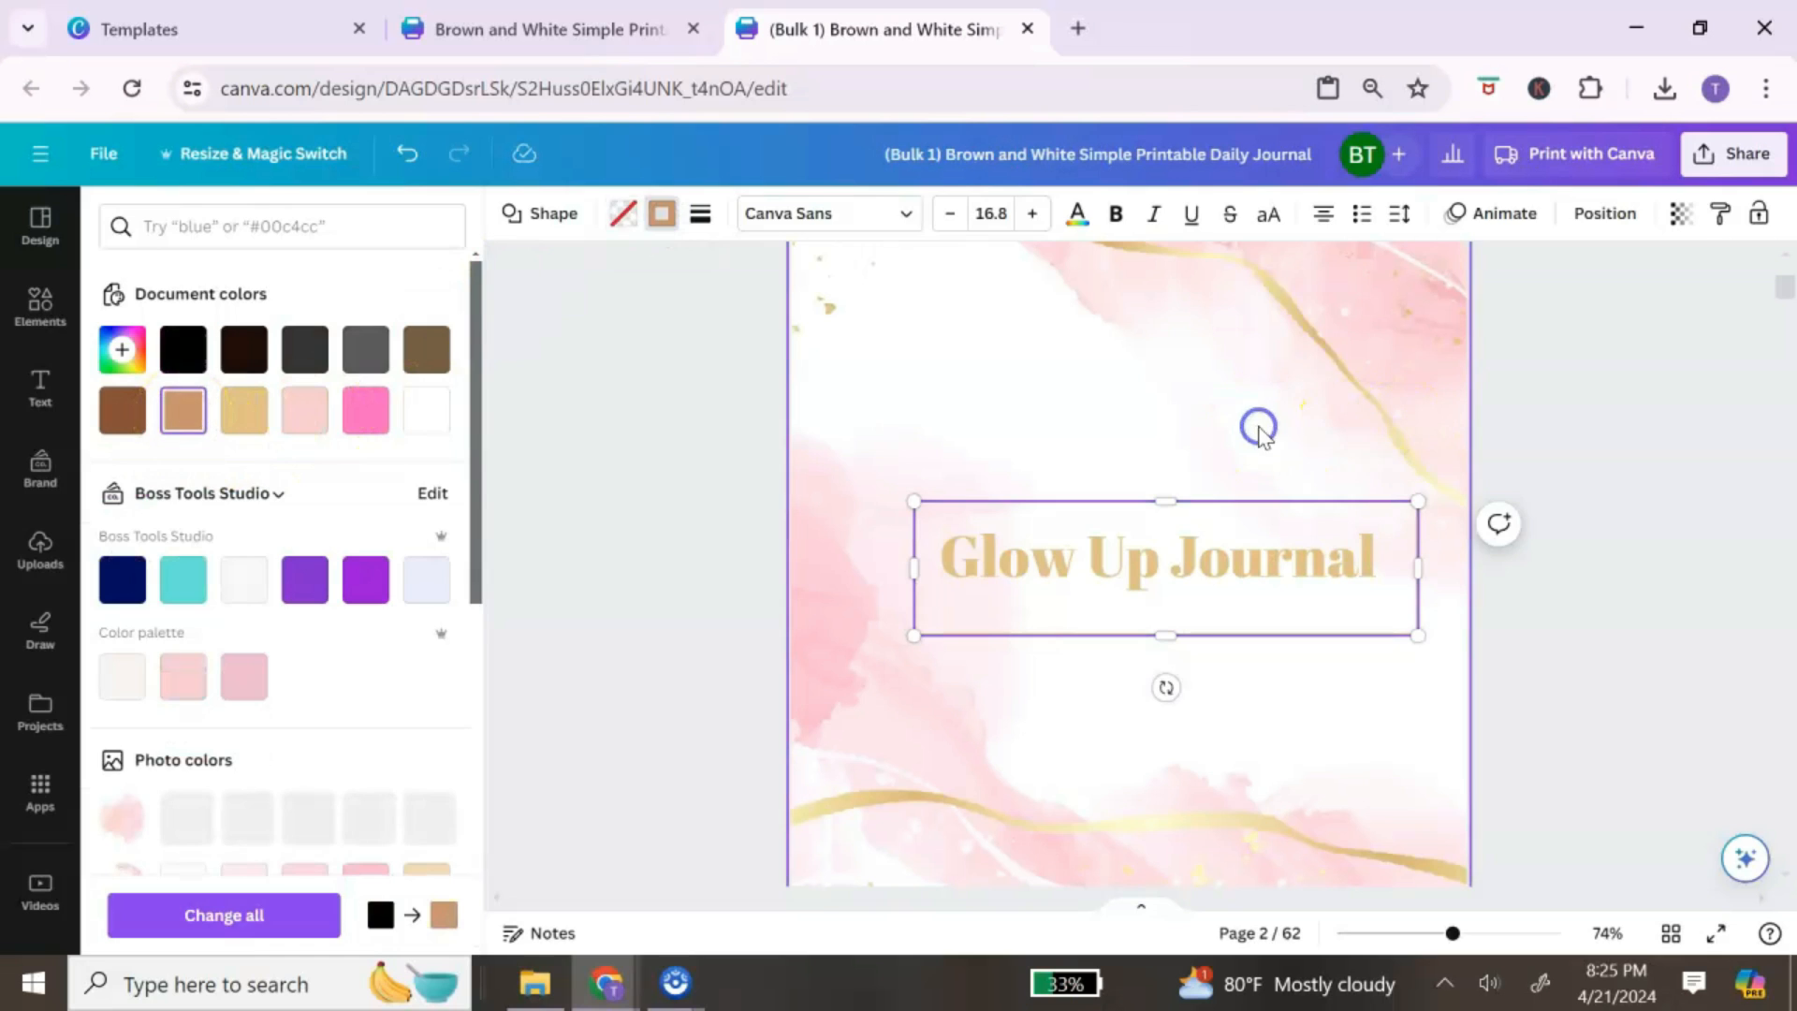
scroll(1403, 468, "up", 8)
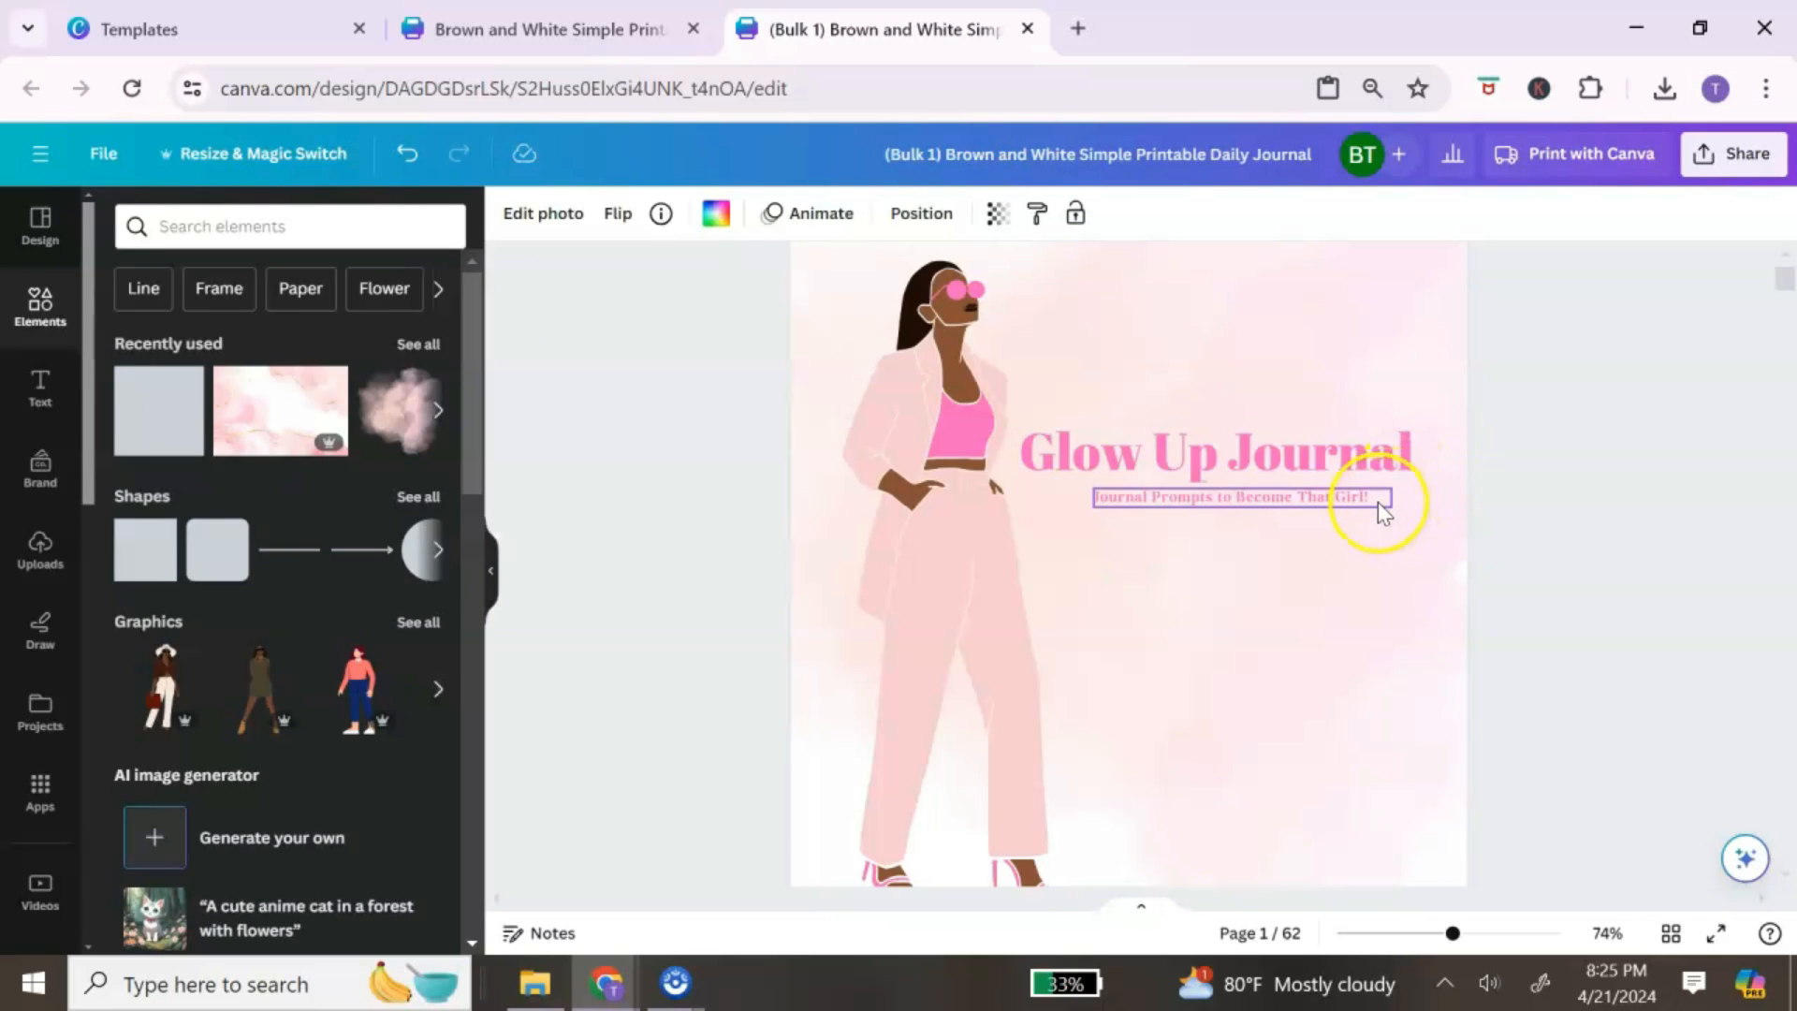
scroll(1378, 501, "up", 2)
scroll(1368, 520, "down", 10)
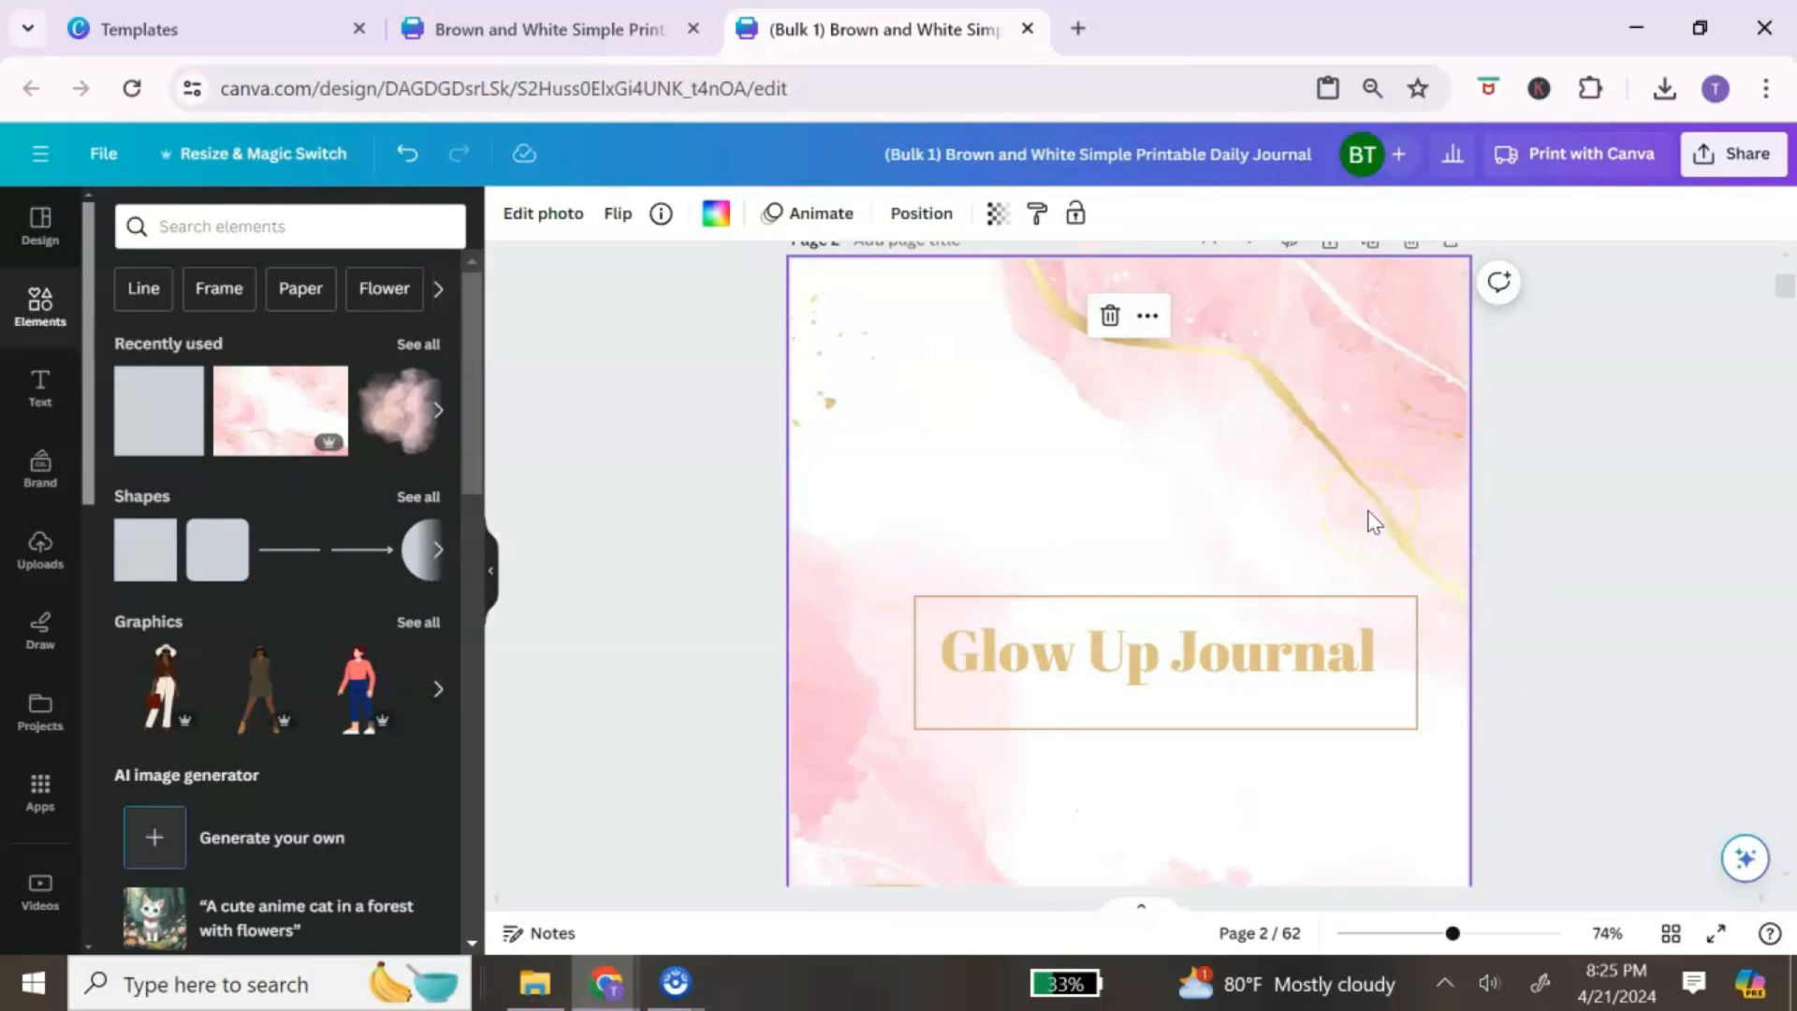
scroll(1216, 496, "up", 2)
scroll(1355, 638, "up", 3)
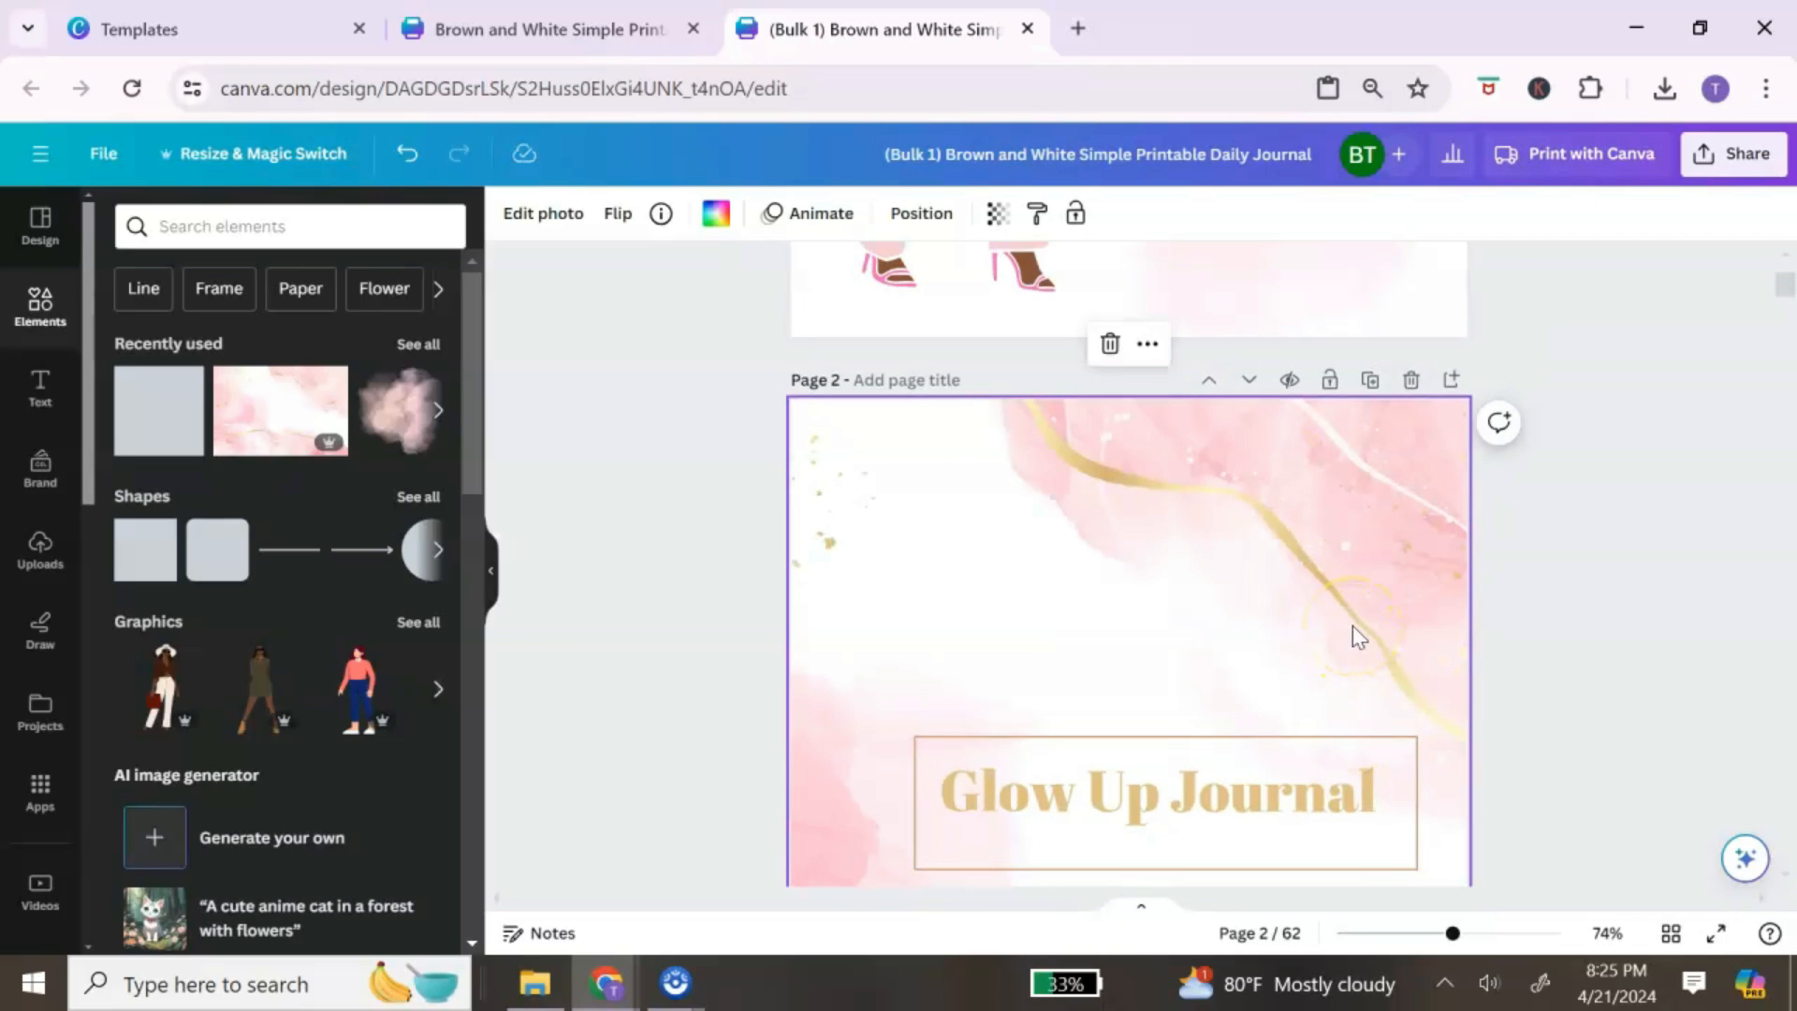
scroll(1357, 599, "up", 1)
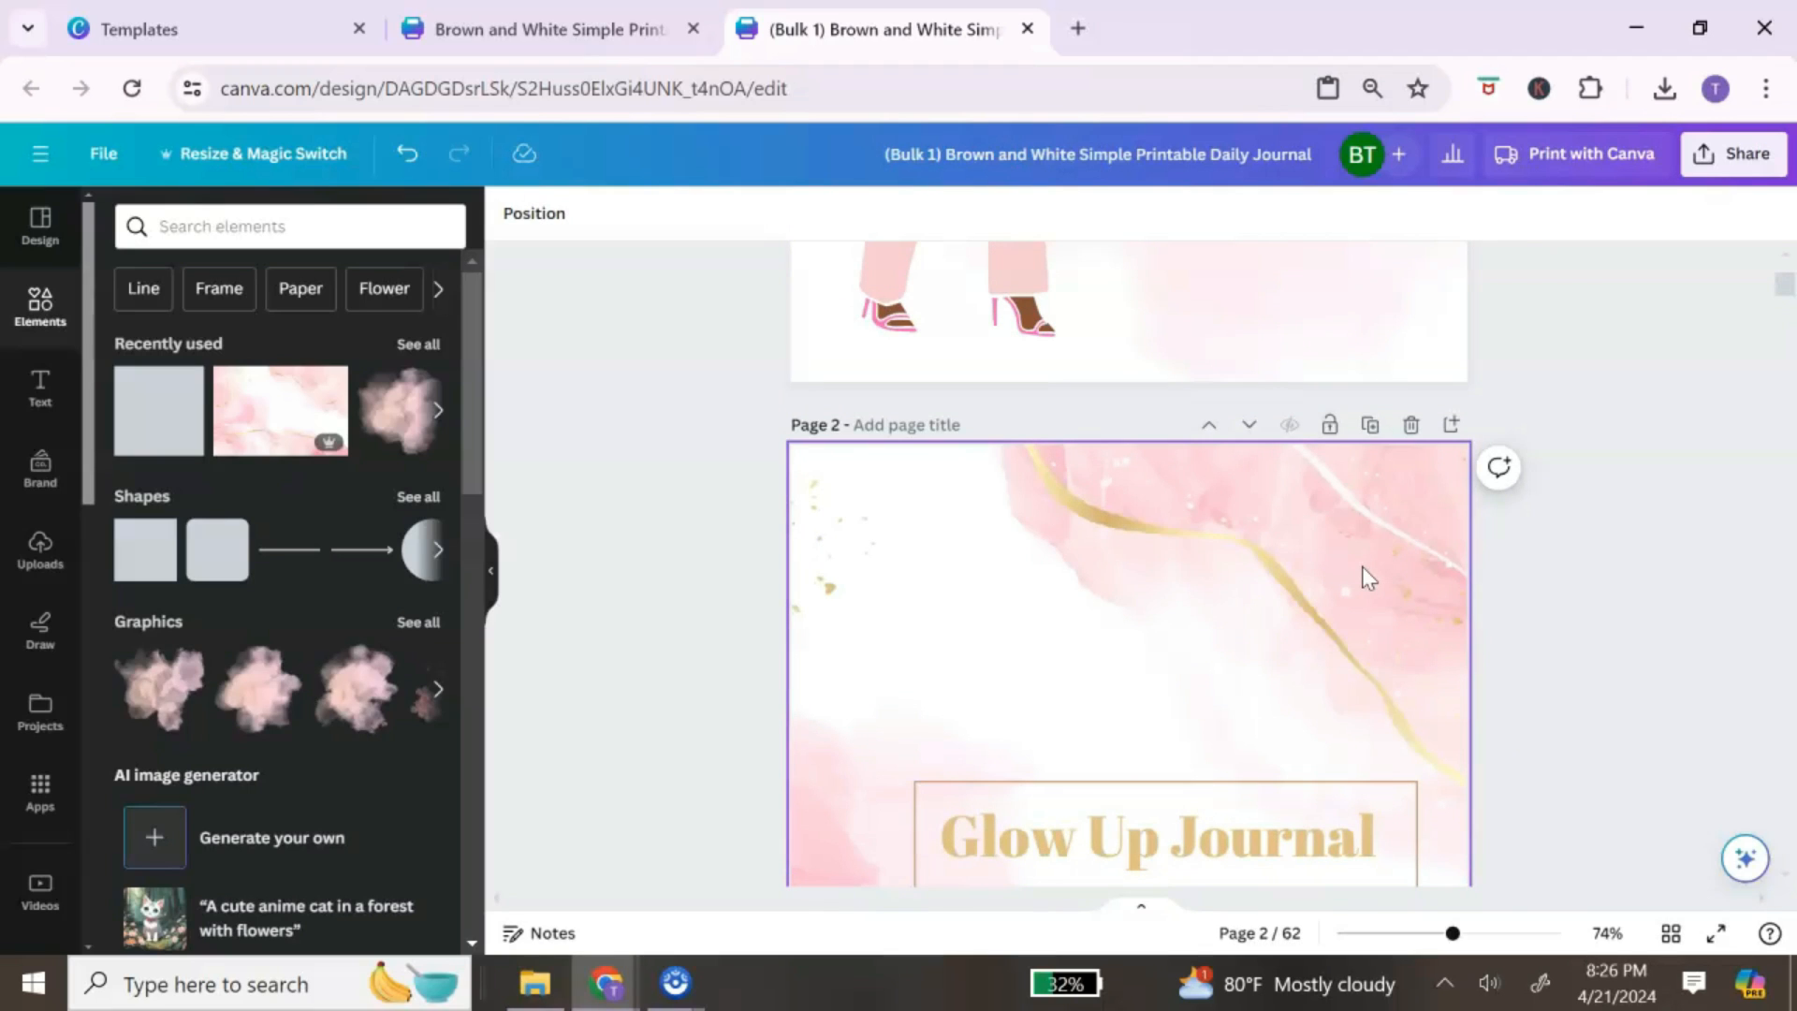
Step: Add a new blank page after page 2
left_click(1335, 588)
left_click(1486, 374)
left_click(1452, 427)
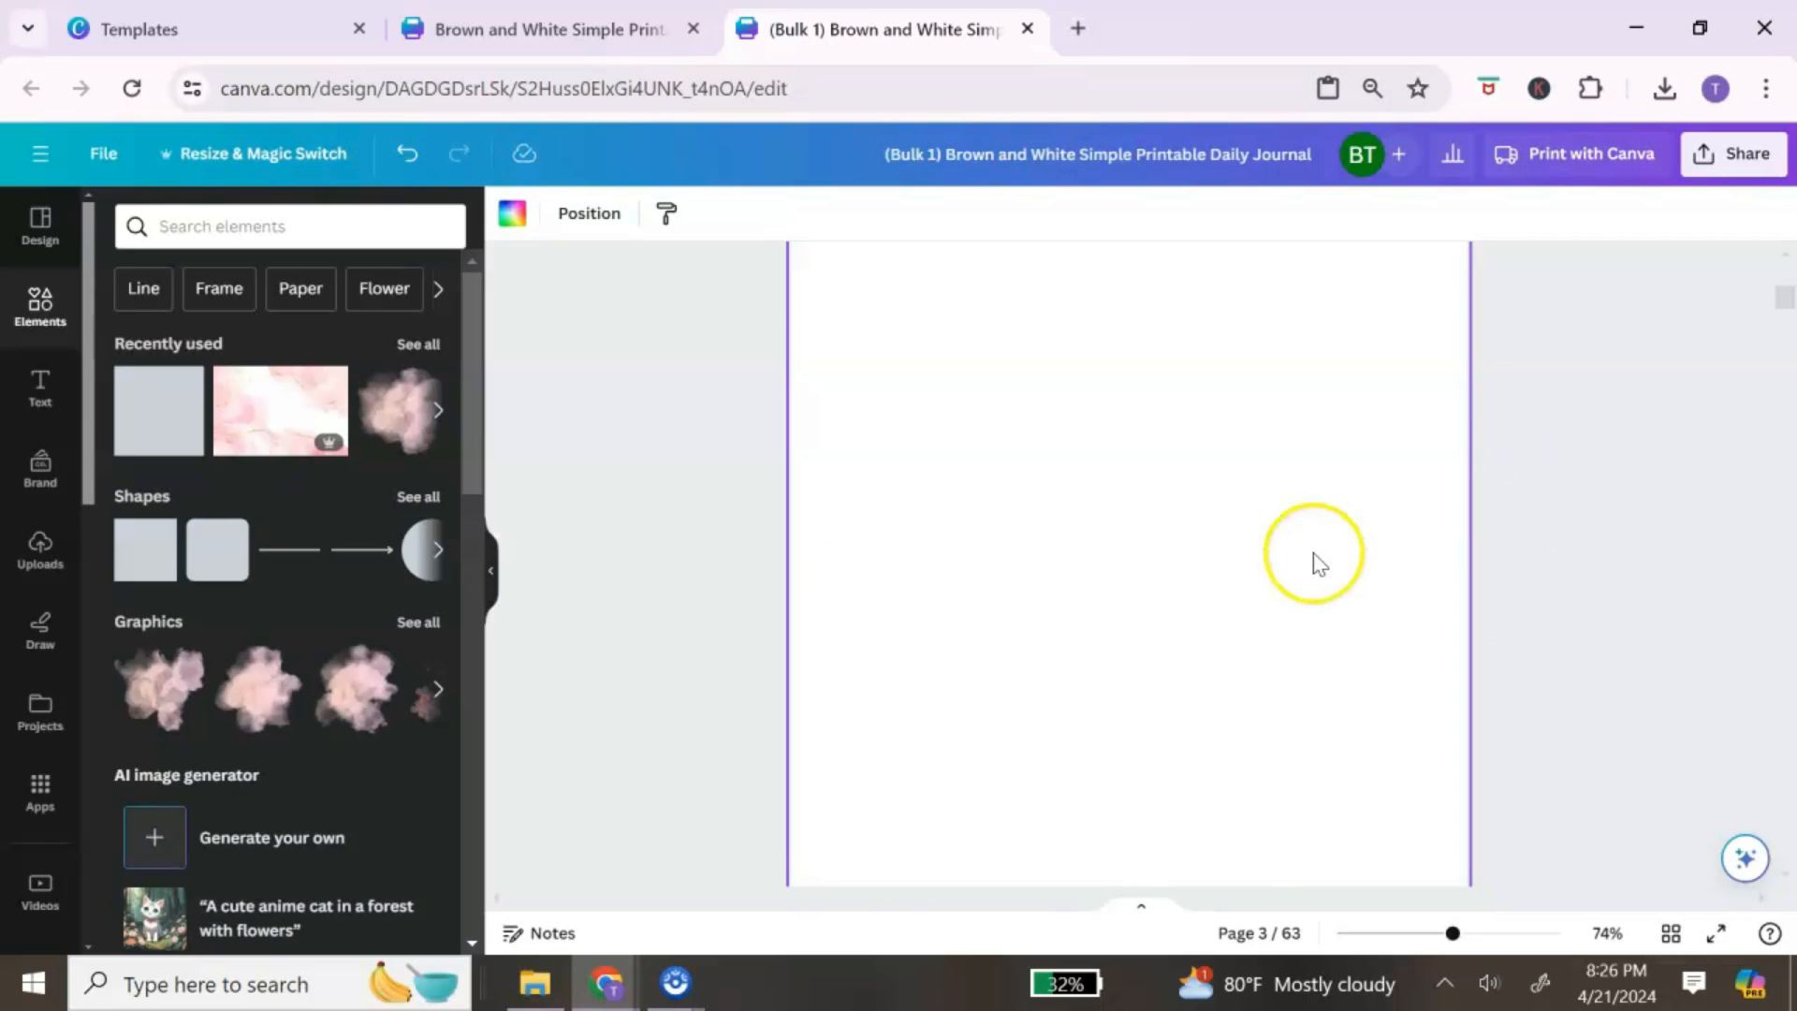
Step: Copy the cover's Glow Up Journal title and paste it onto the new blank page
scroll(1314, 554, "up", 10)
right_click(1368, 493)
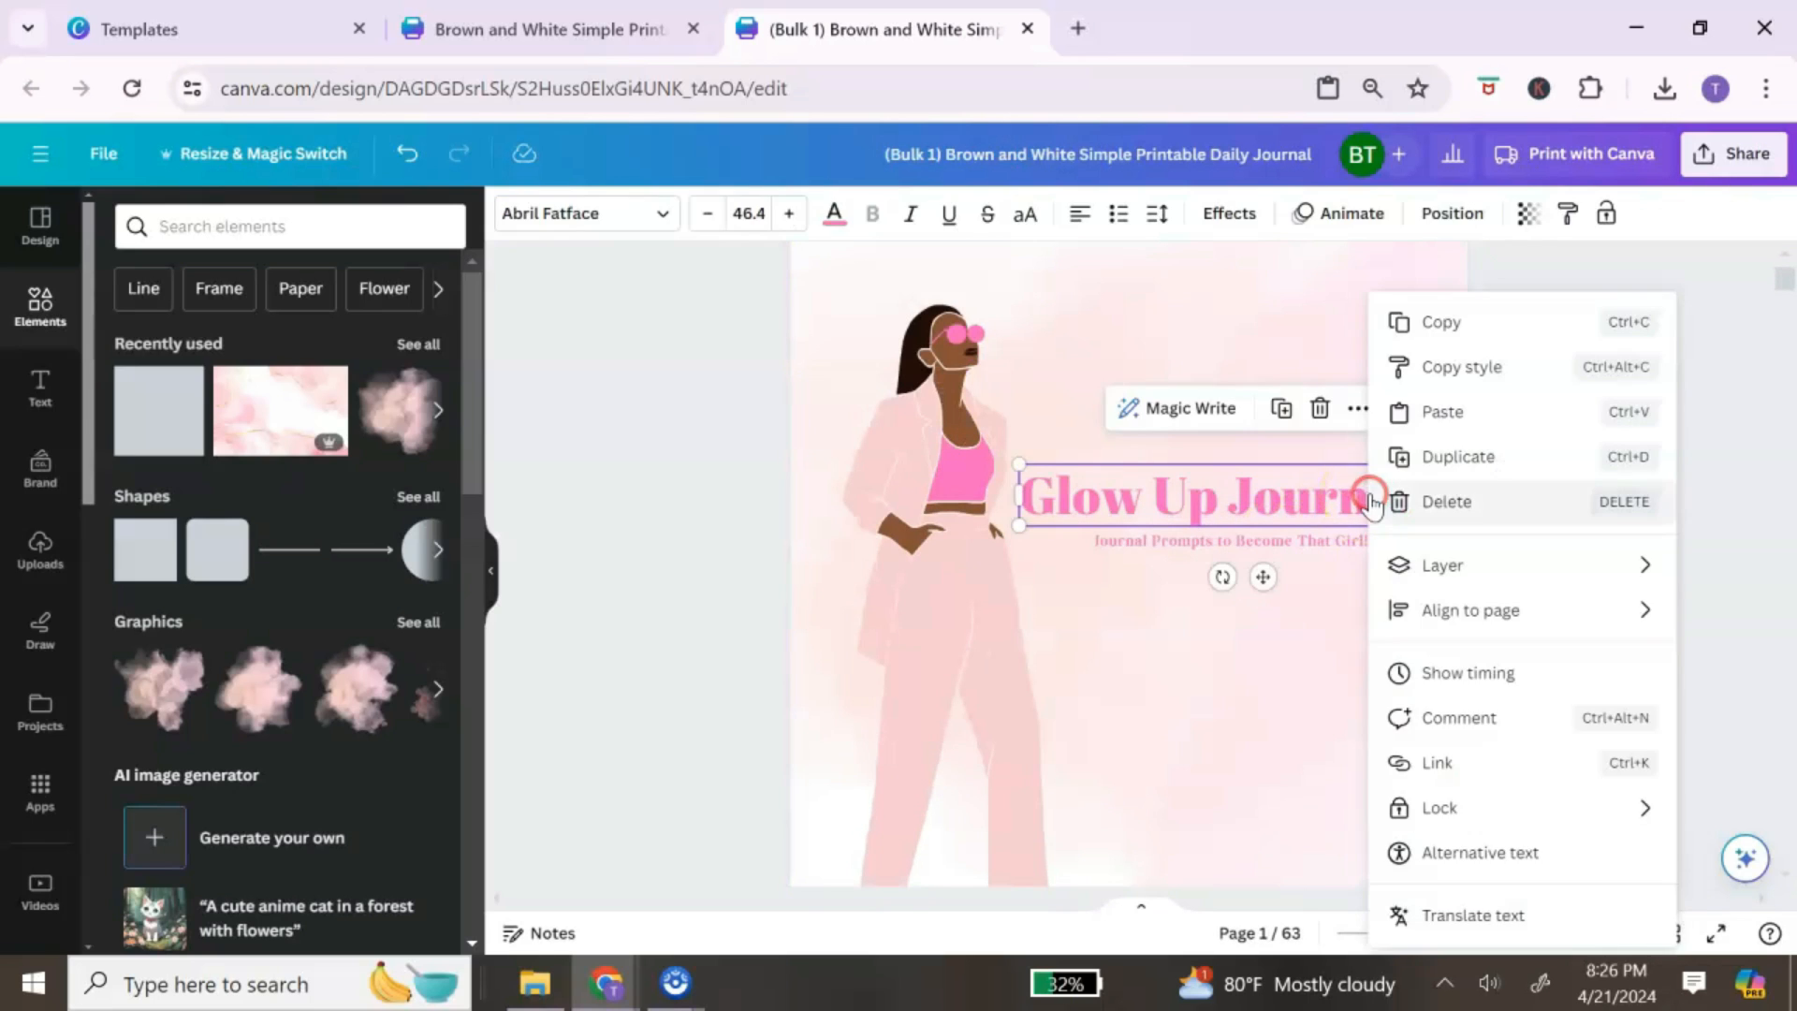
left_click(1432, 327)
scroll(1122, 525, "down", 5)
right_click(1123, 525)
left_click(1217, 641)
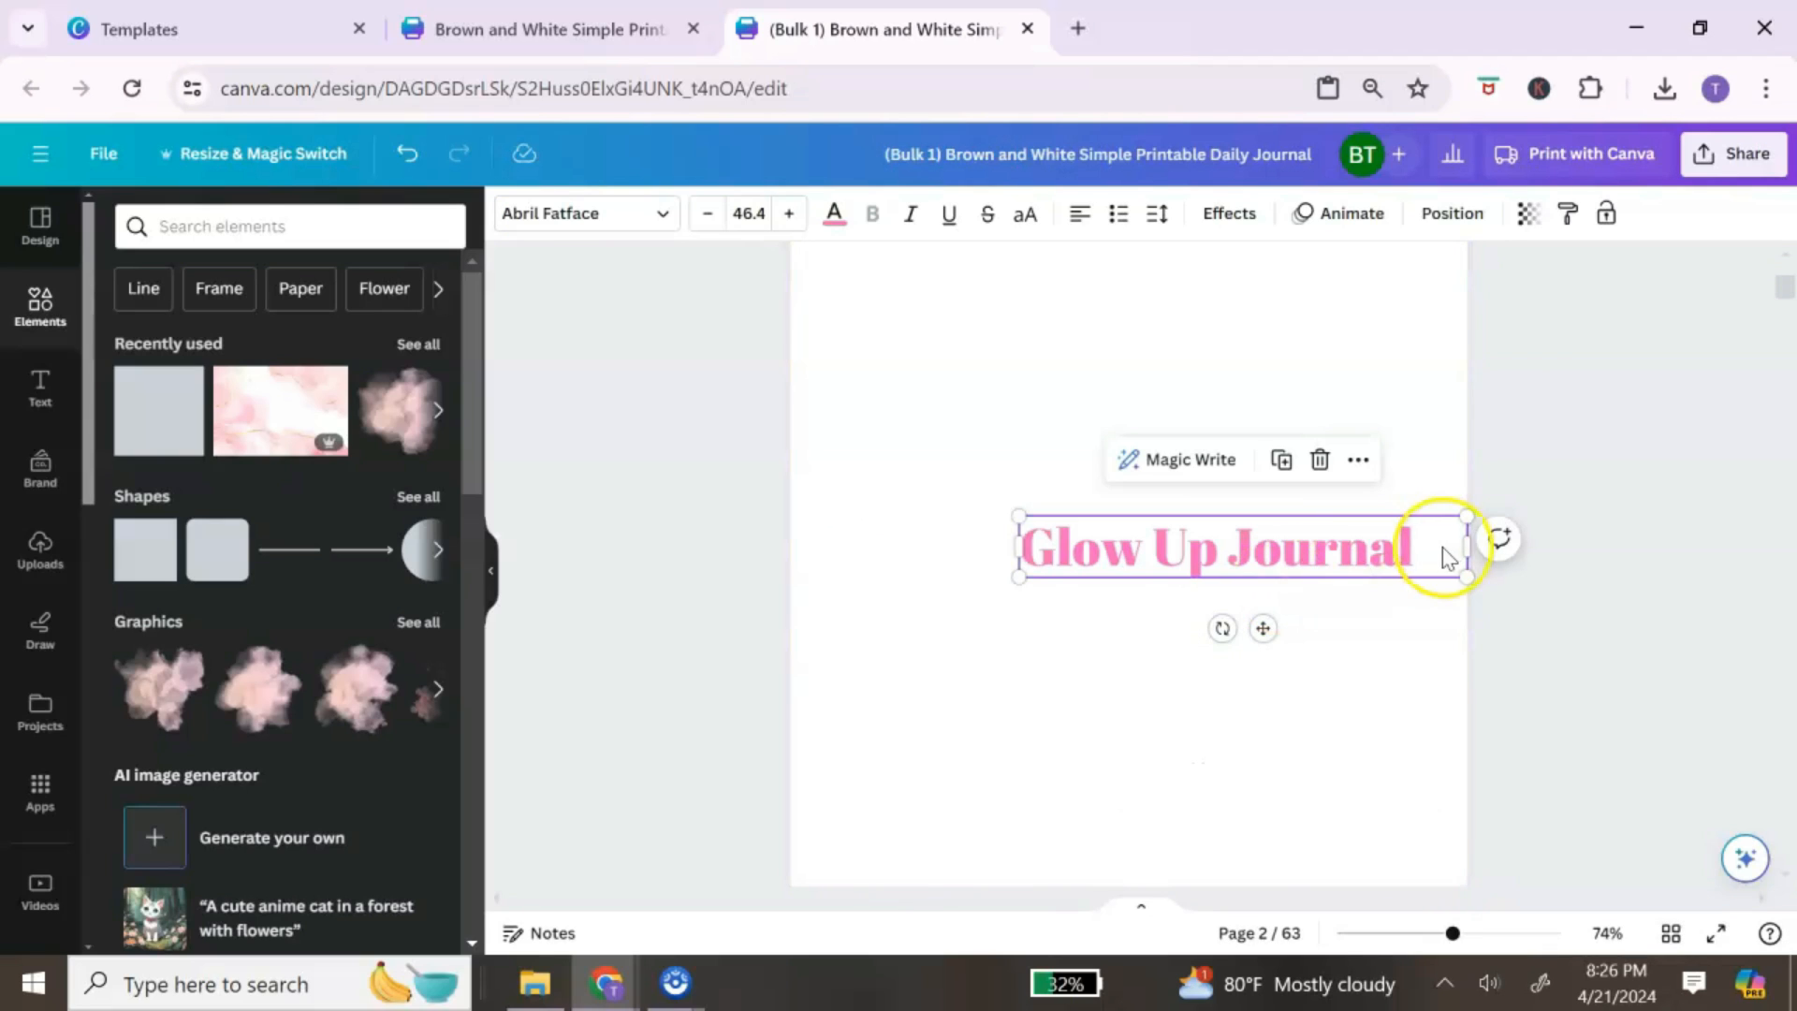
left_click_drag(1261, 628, 1184, 597)
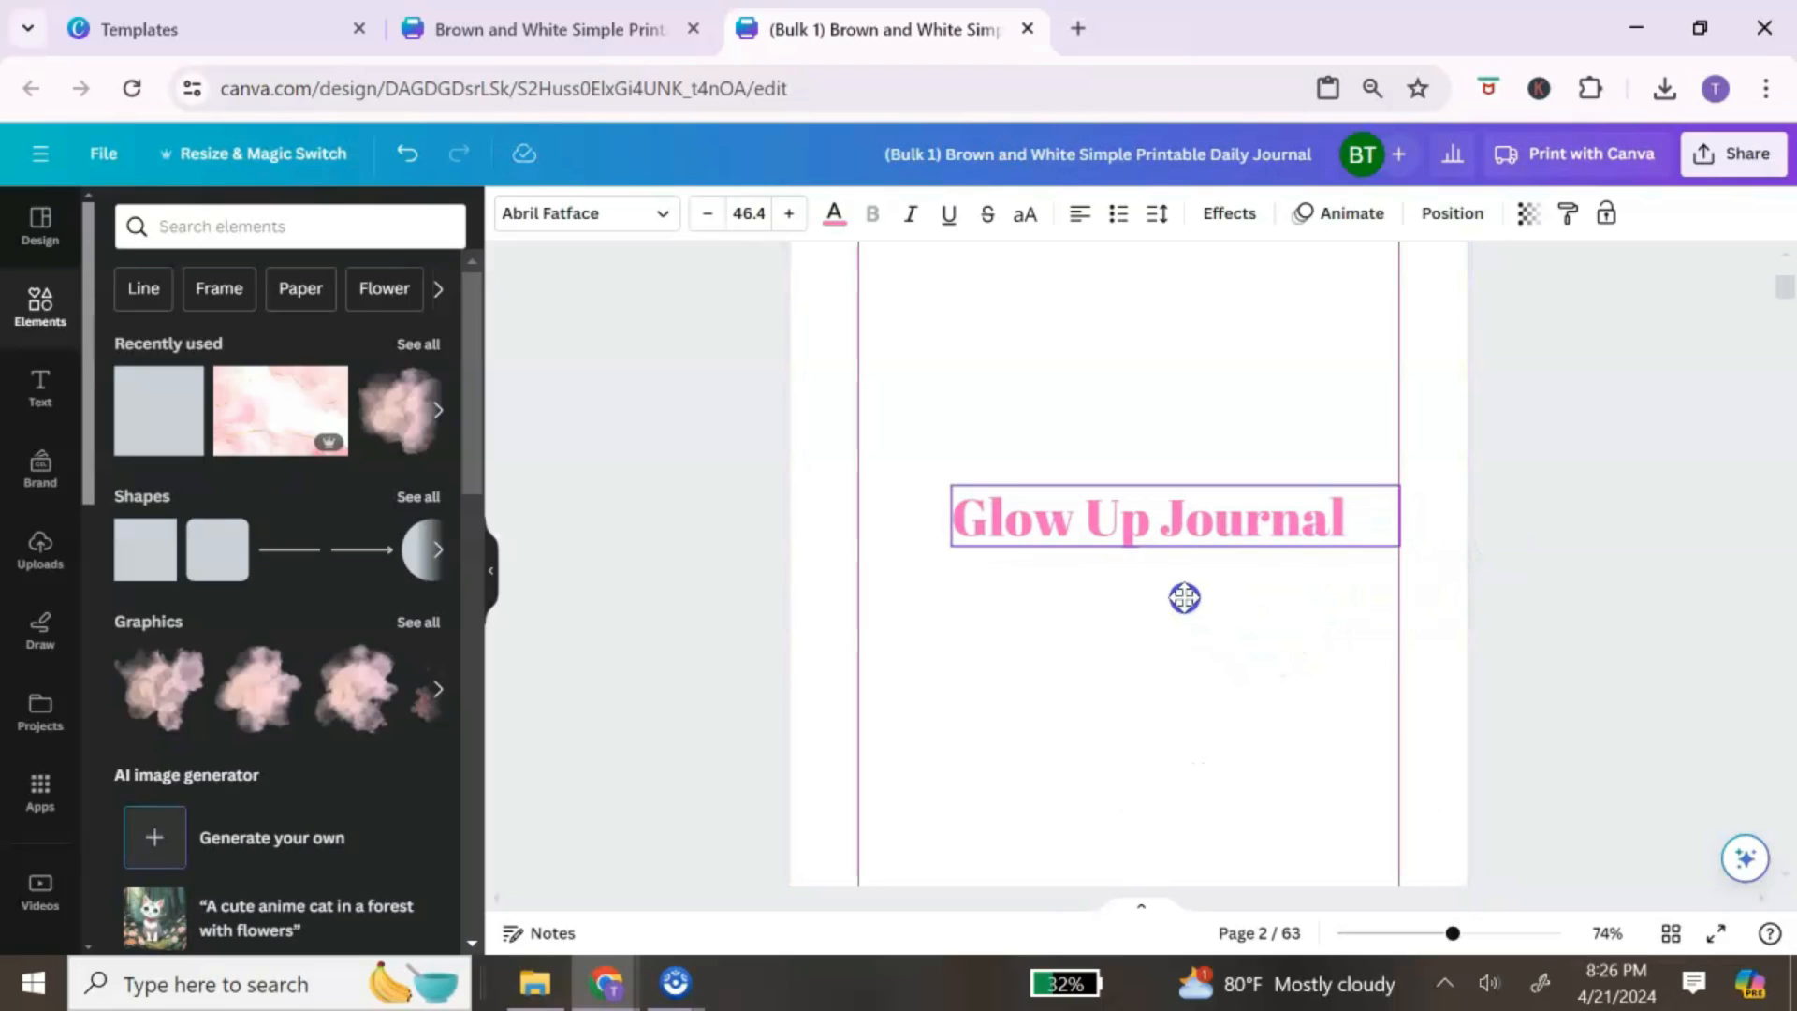
Step: Retype the pasted title as 'This Journal Belongs To:' and tighten its line spacing
double_click(1385, 527)
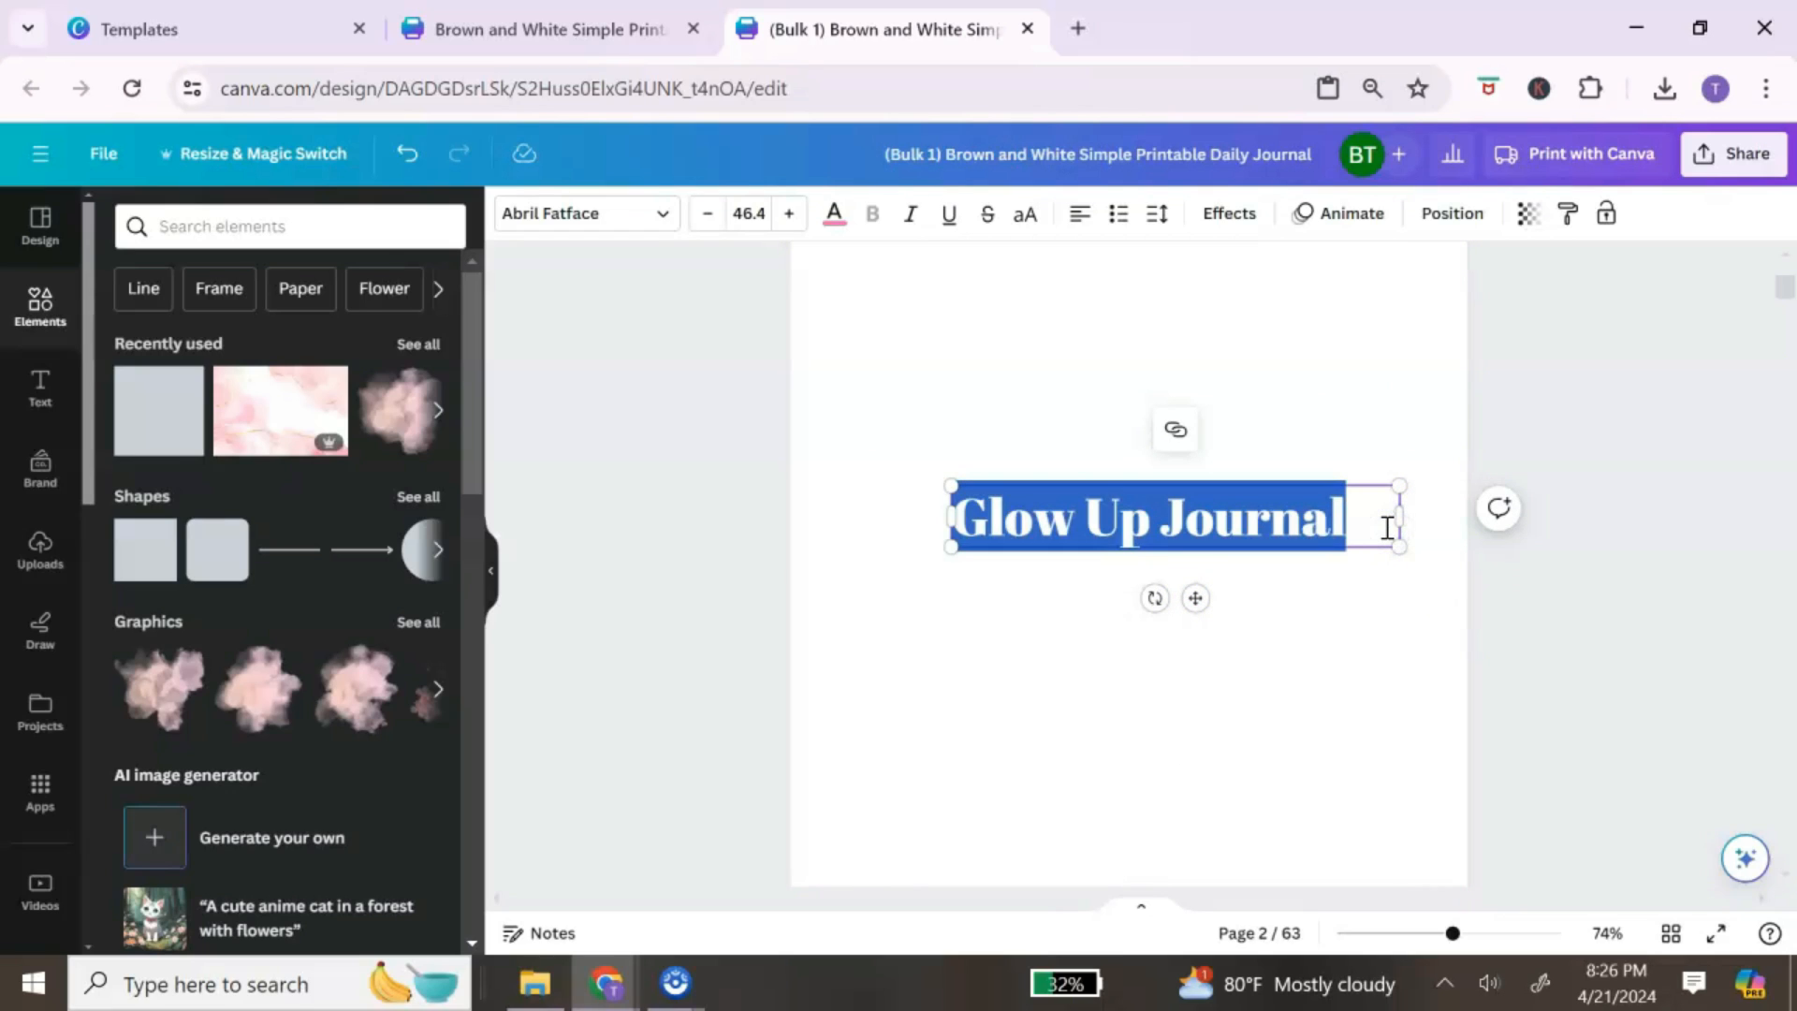
type("This")
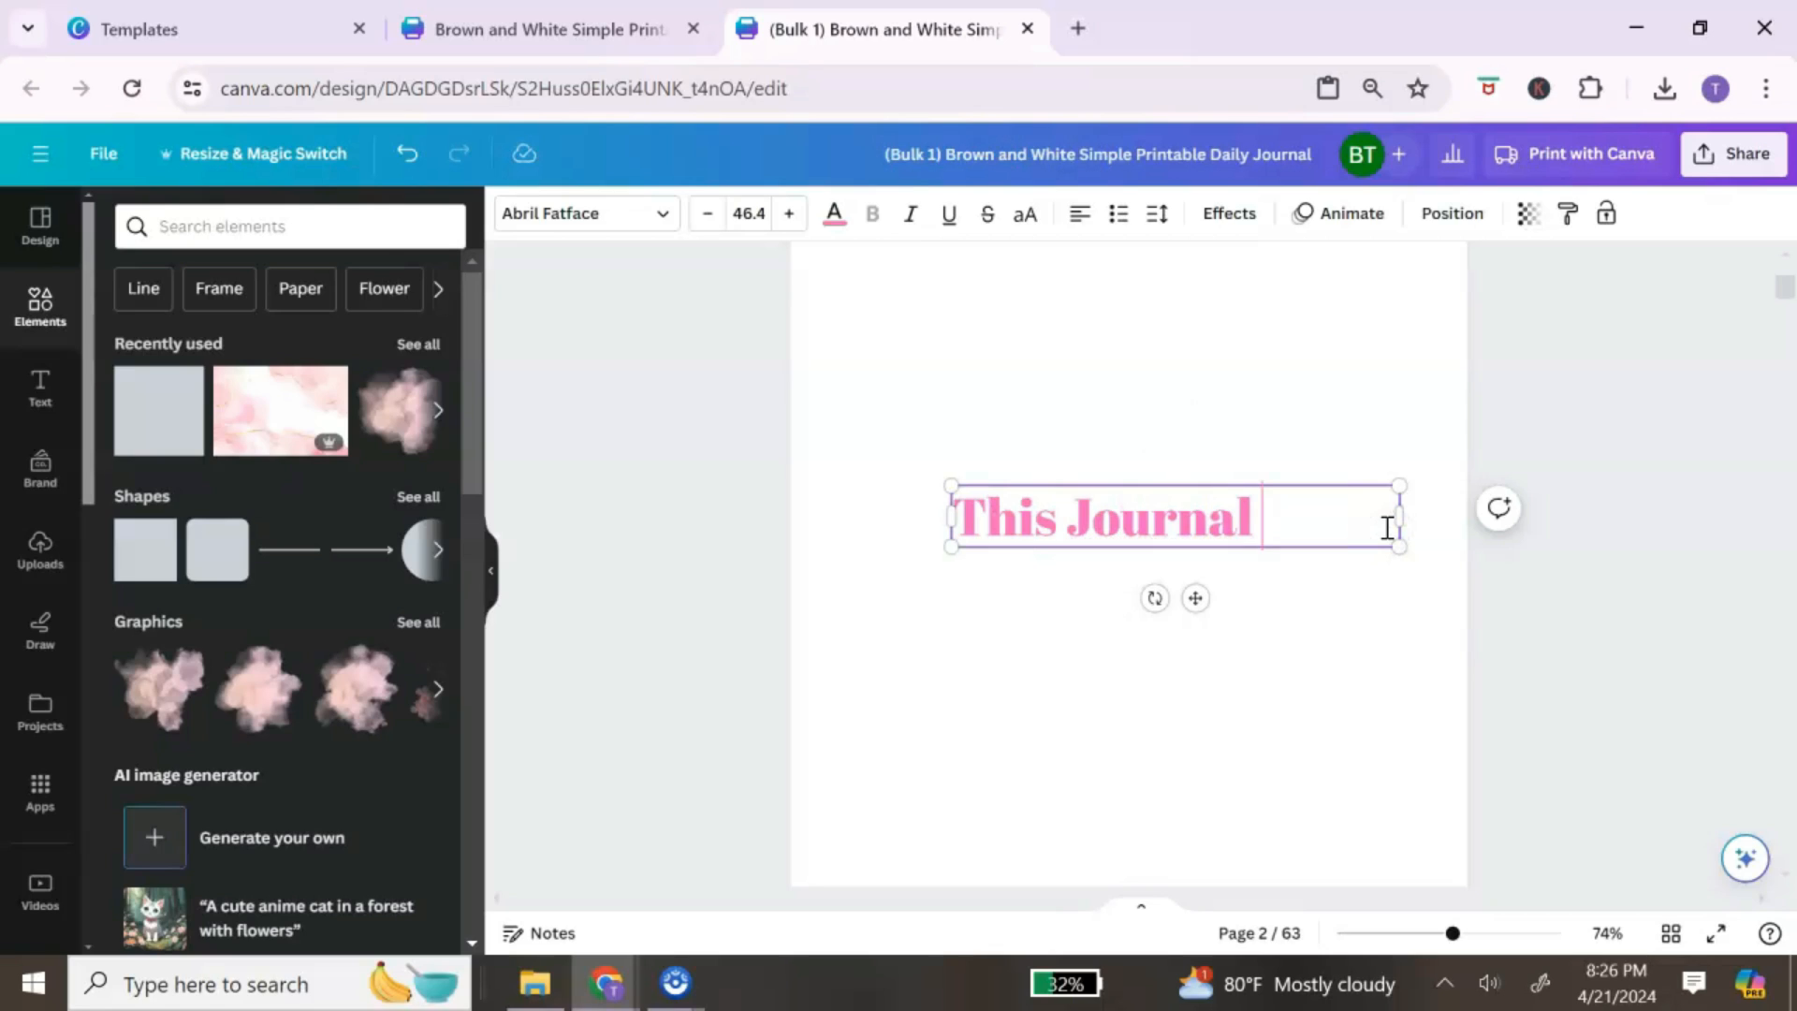
type(" Journal Belongs To")
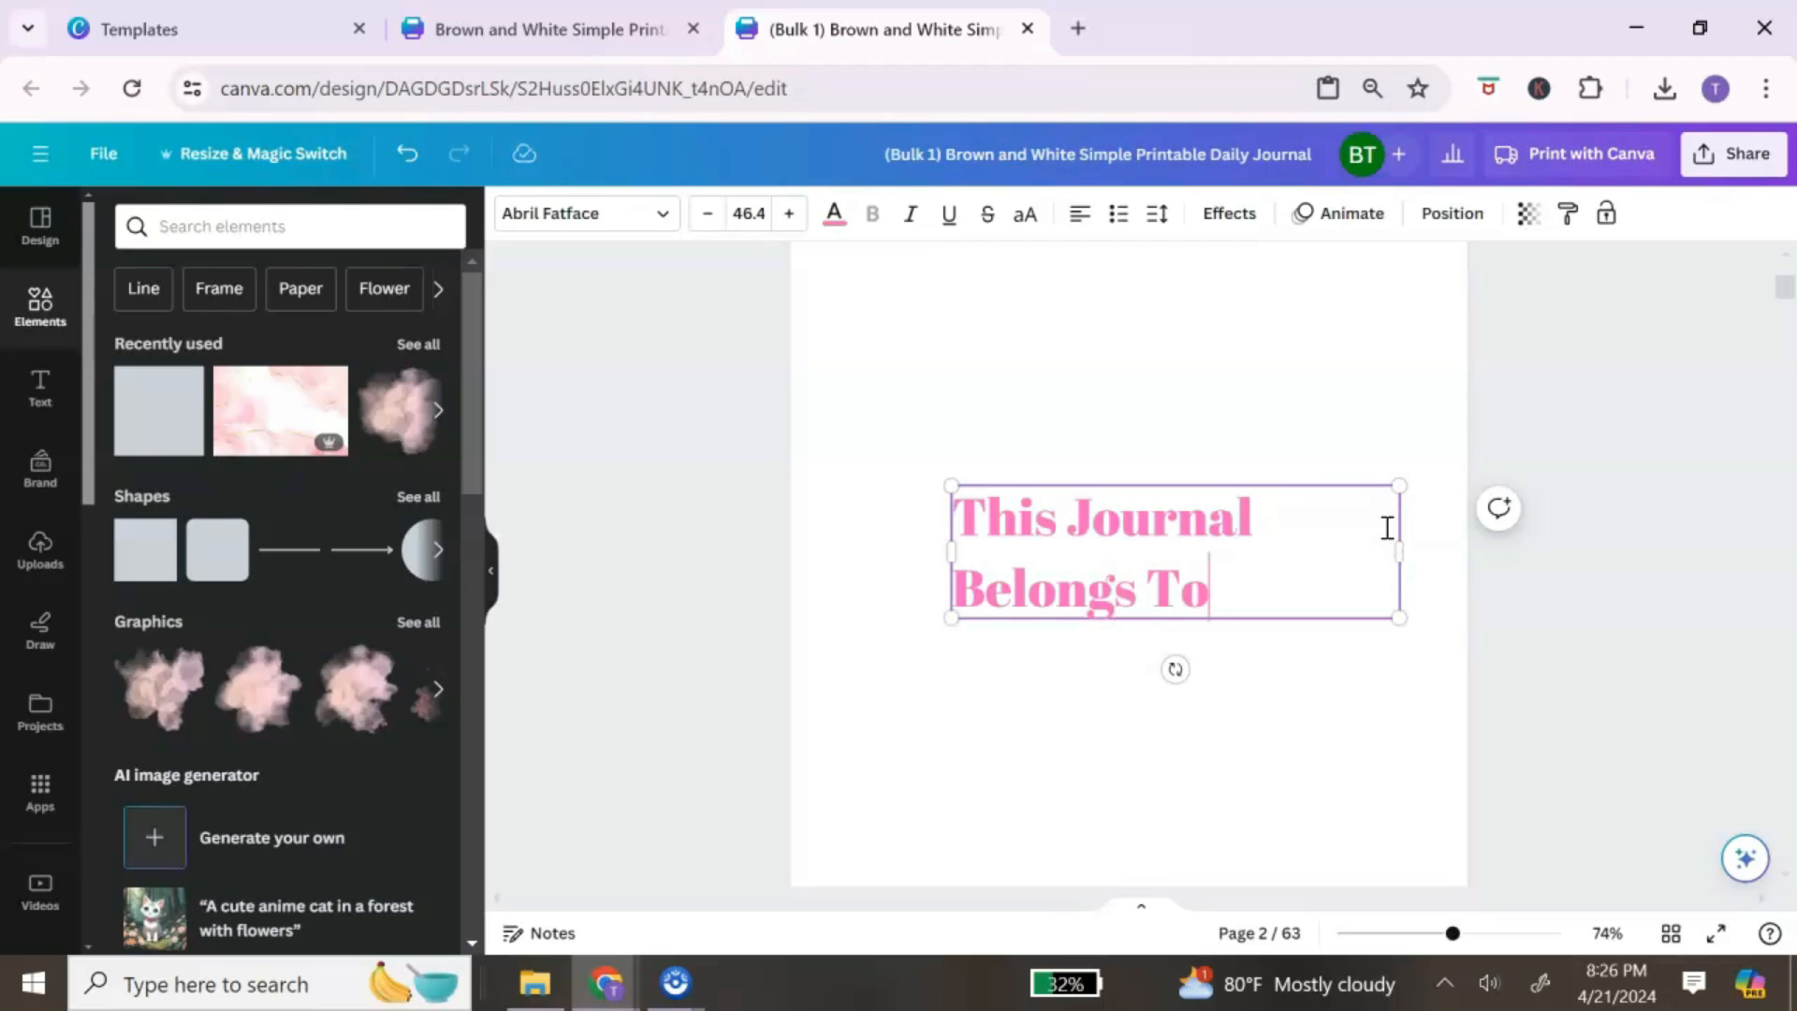
left_click(1157, 214)
left_click(1223, 361)
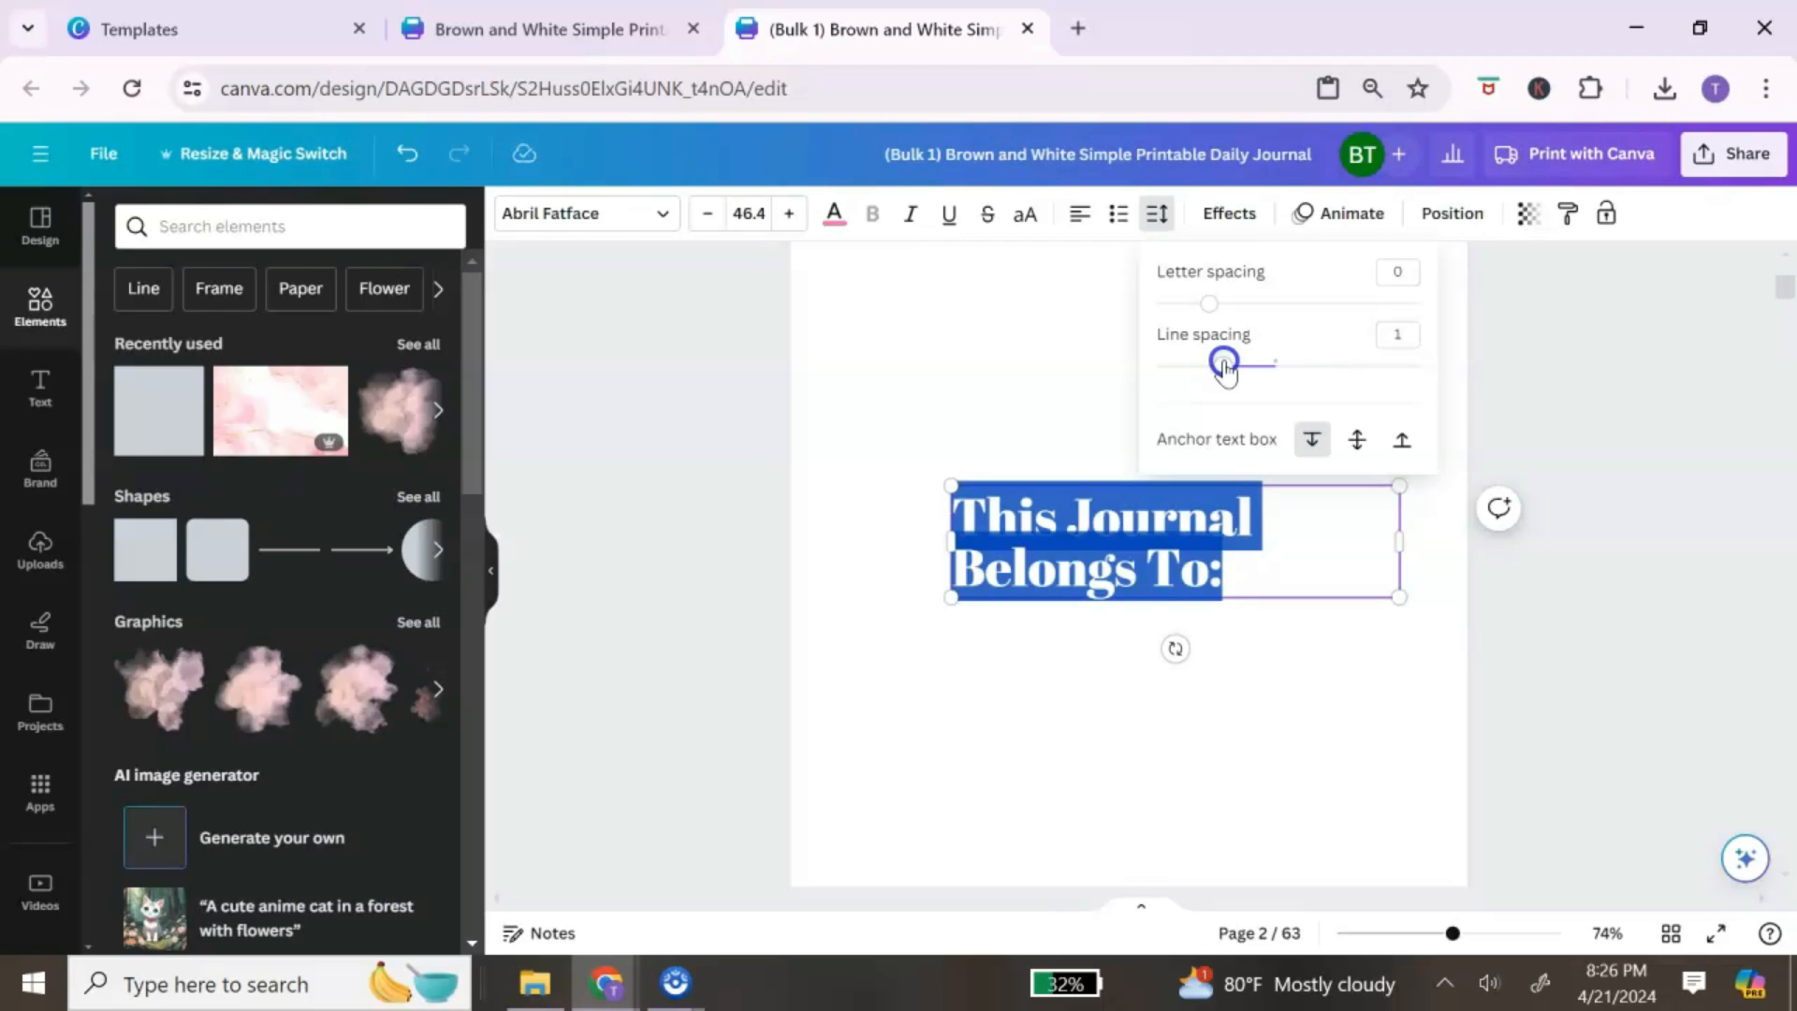
left_click(1066, 401)
left_click(1264, 661)
Step: Shrink the 'This Journal Belongs To:' heading to 31.7 and centre-align it
left_click(1368, 566)
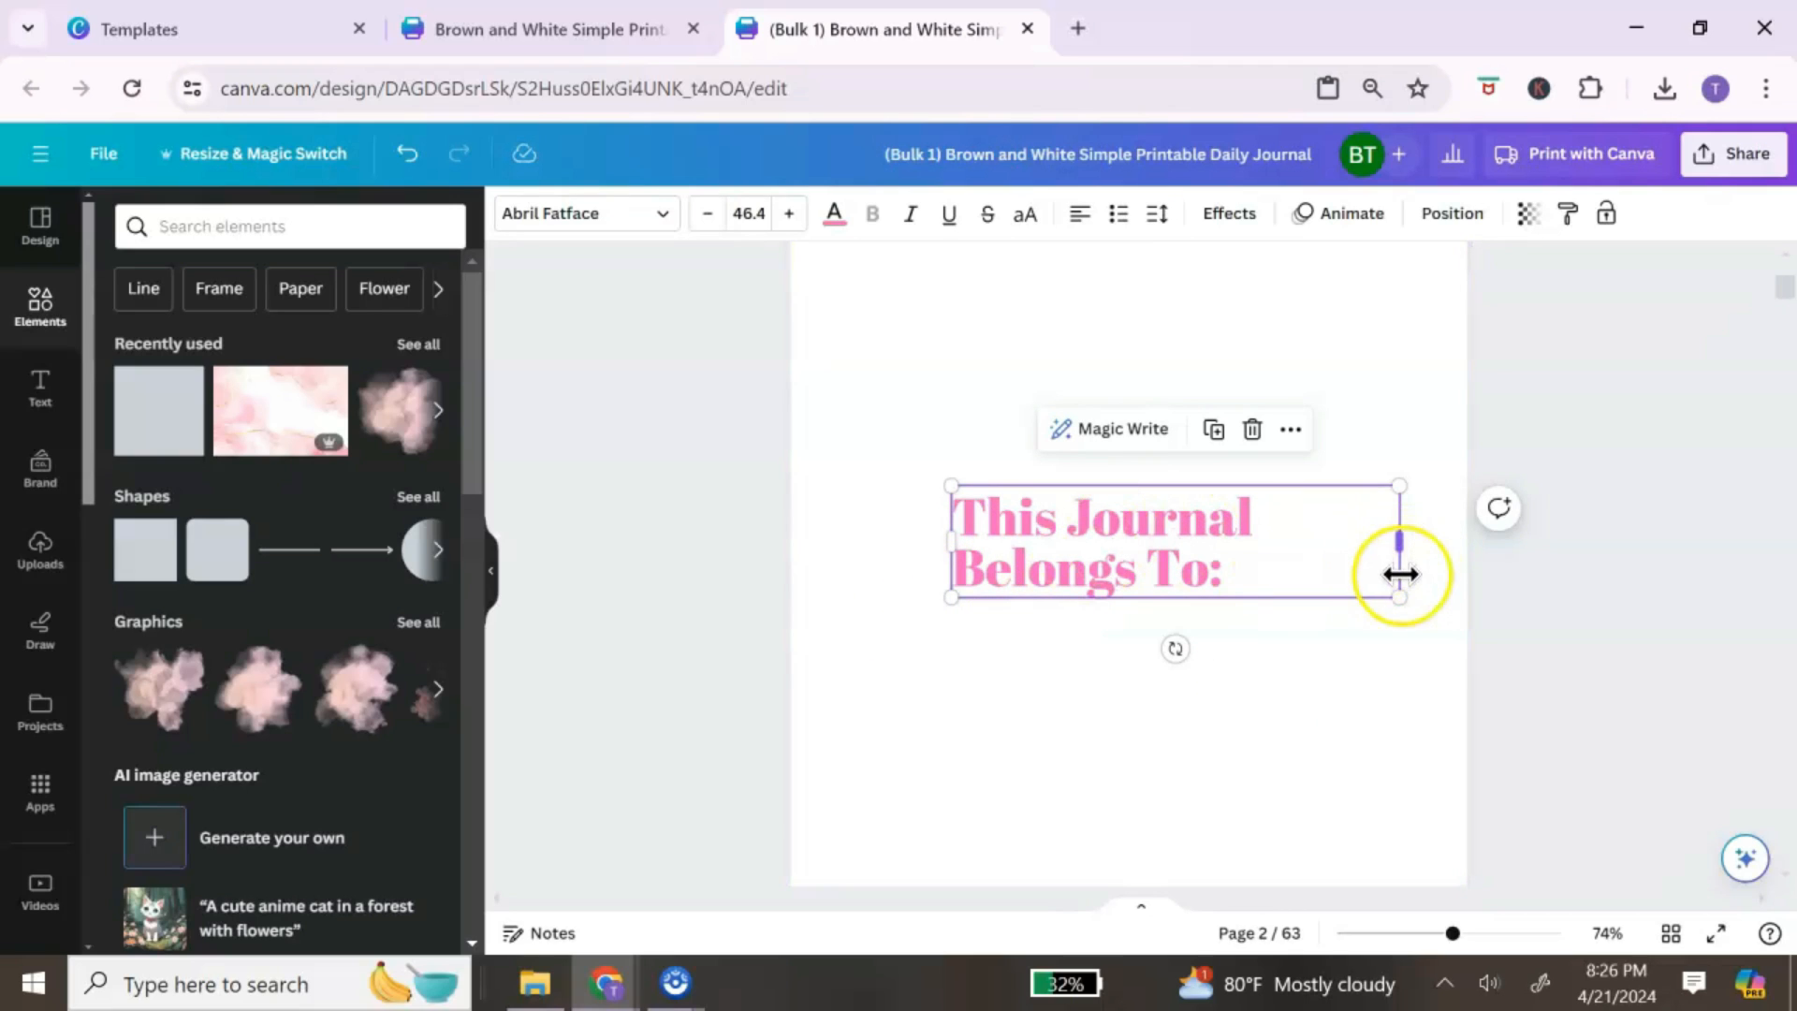
left_click_drag(1396, 594, 1400, 527)
left_click(1078, 225)
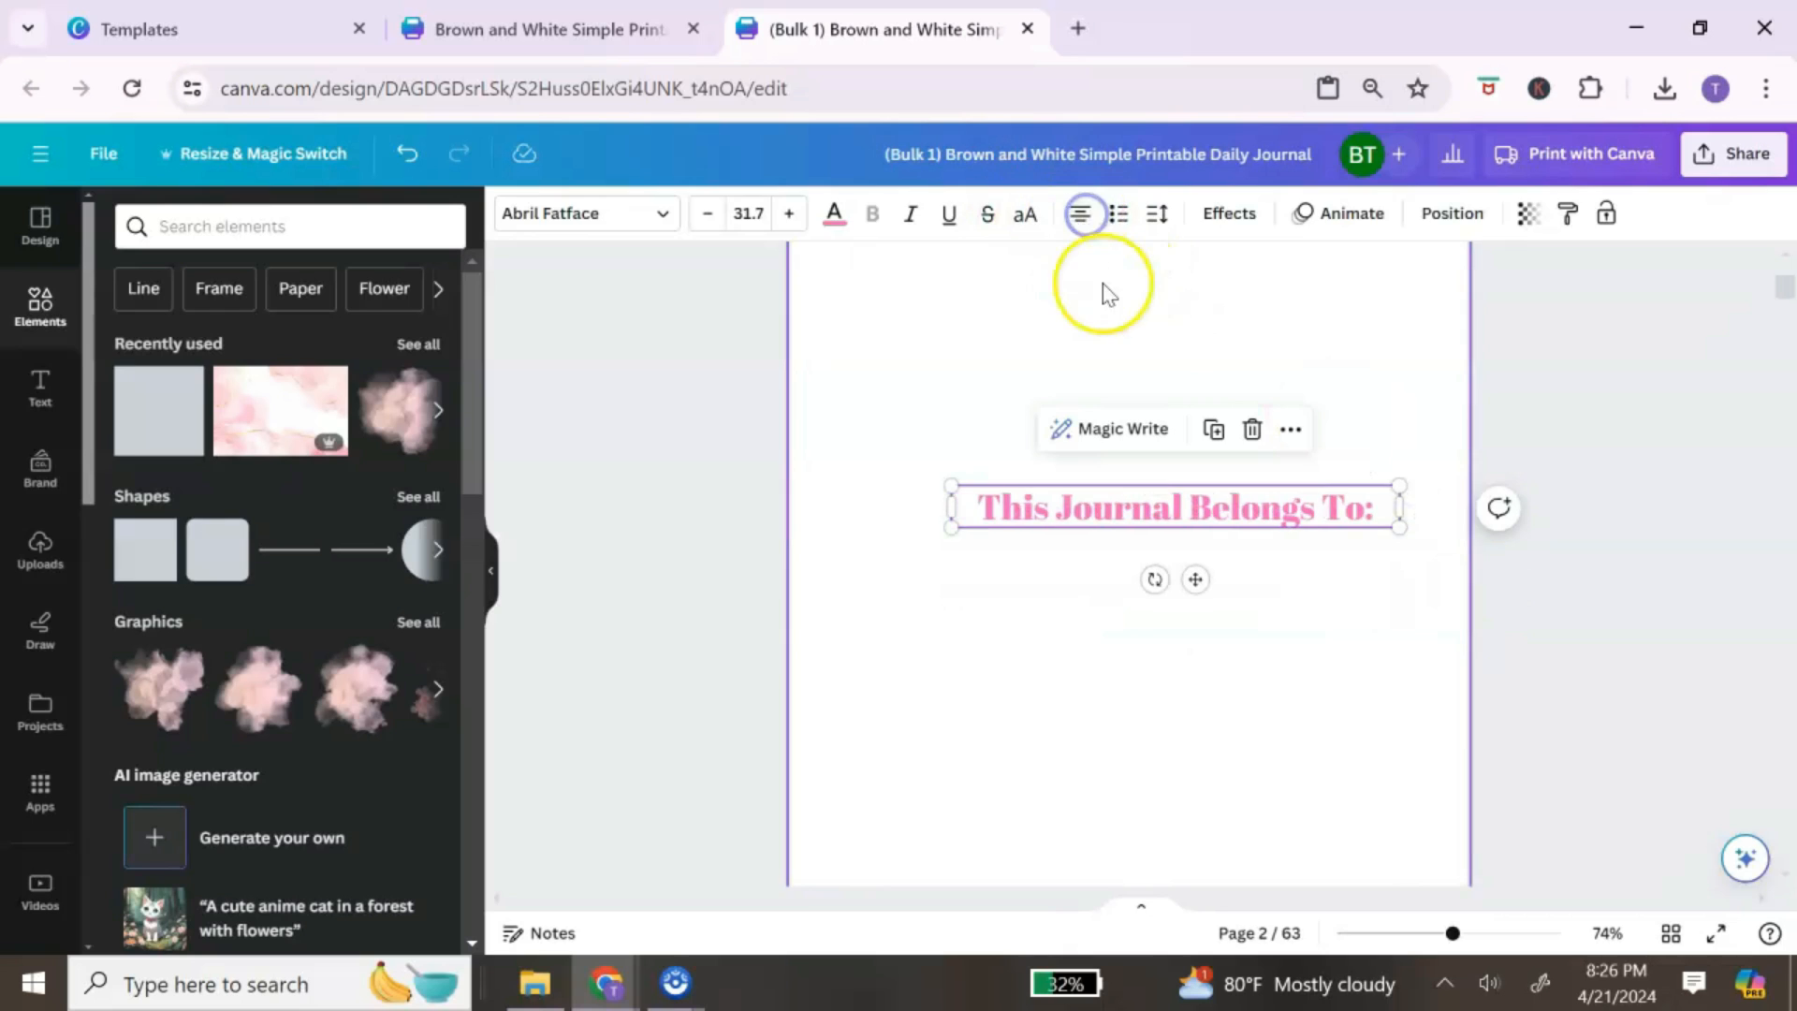
left_click(1103, 791)
scroll(1289, 639, "down", 15)
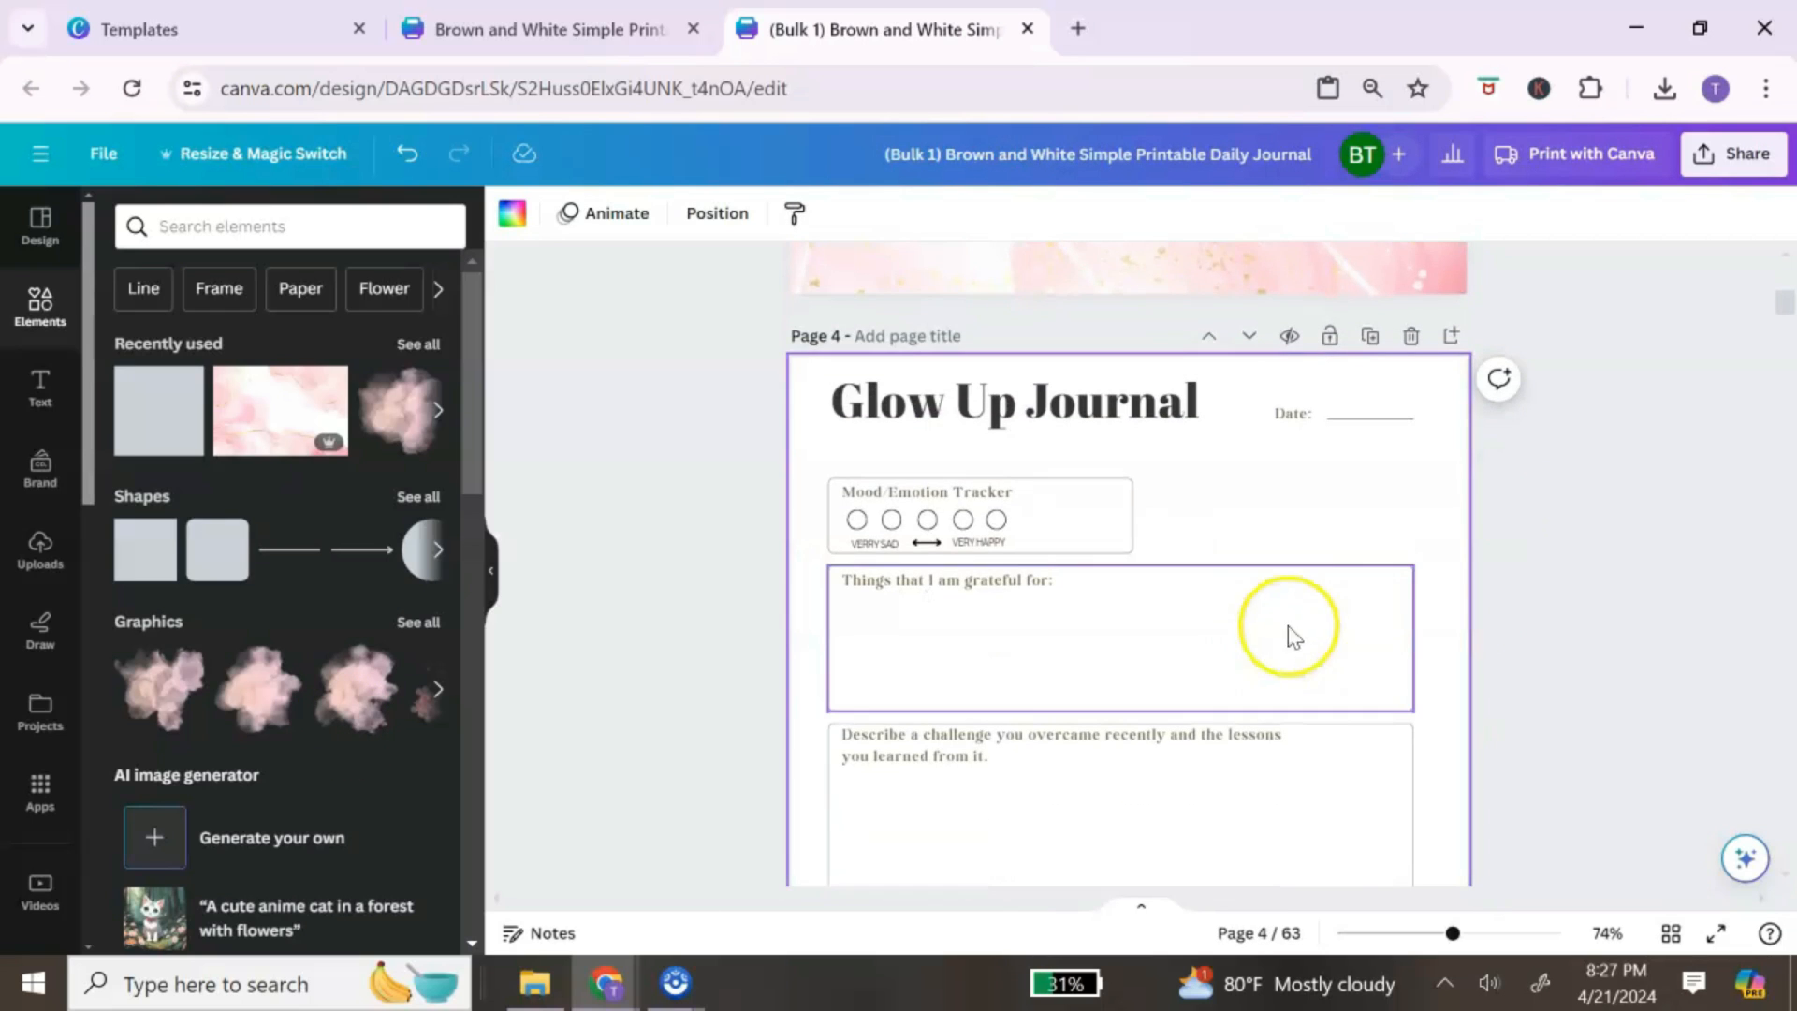
Step: Copy the 'Things that I am grateful for' box from page 4
left_click(1383, 569)
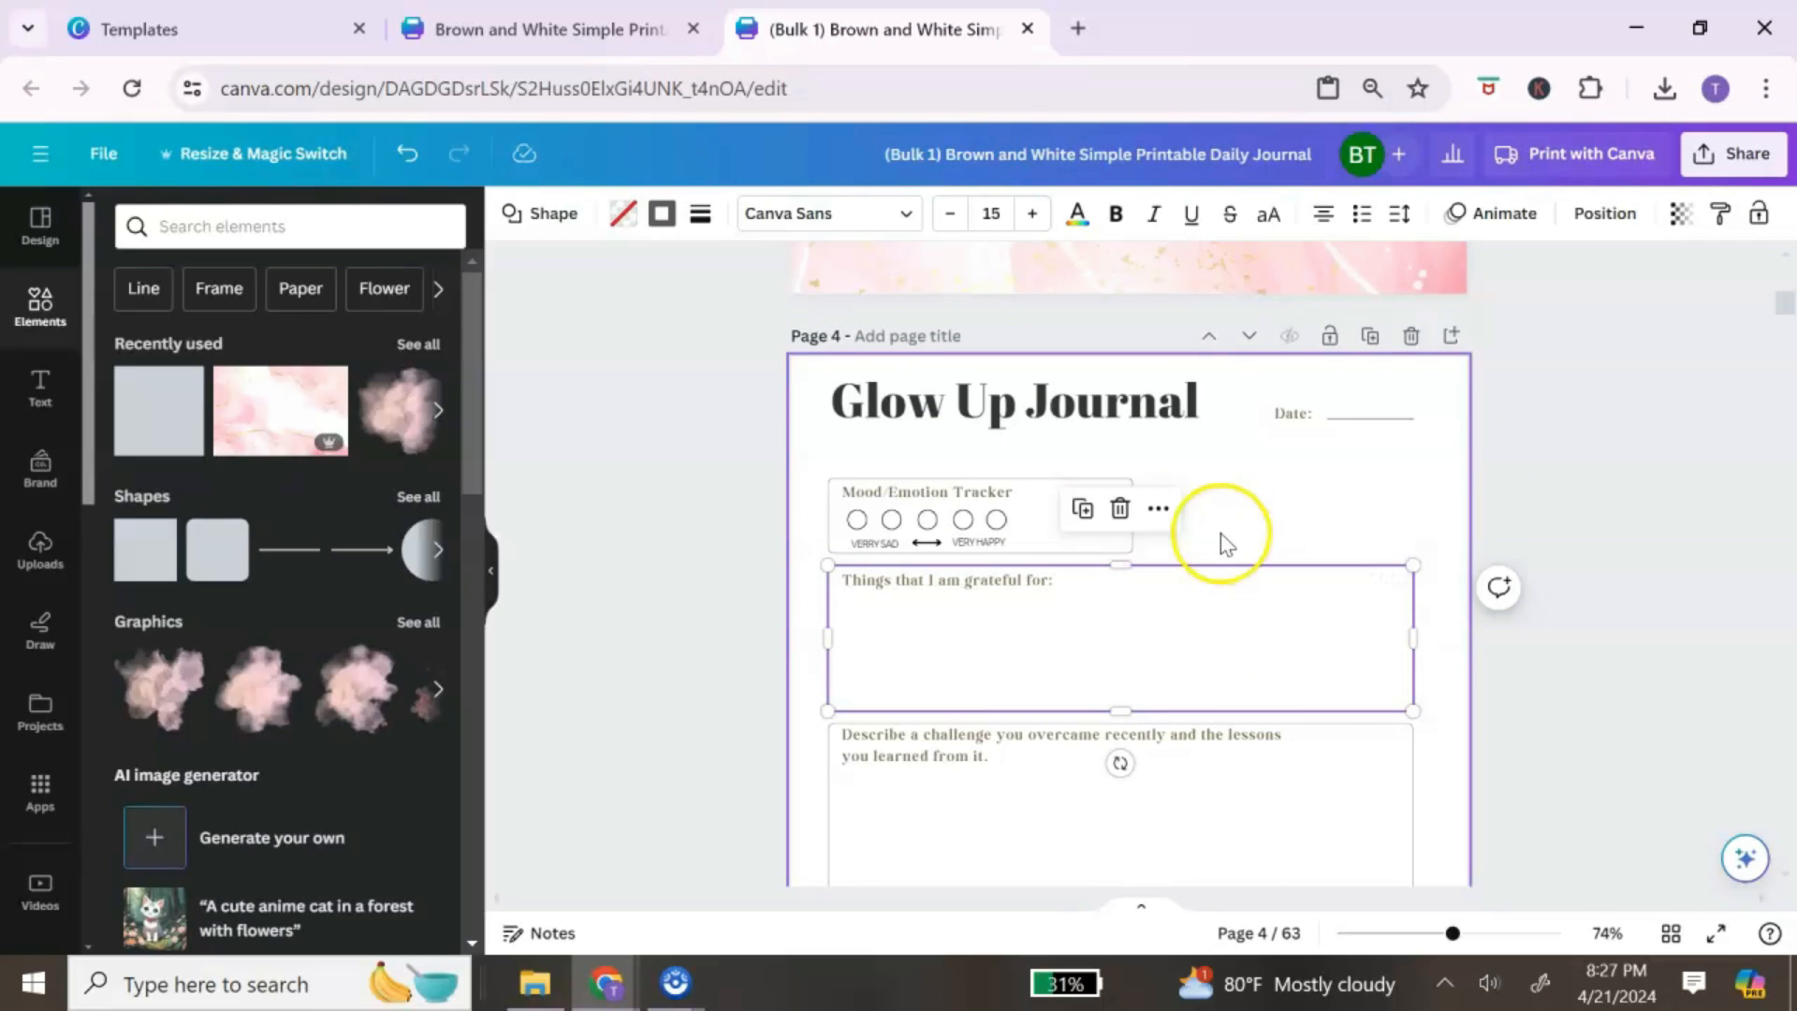
left_click(1170, 511)
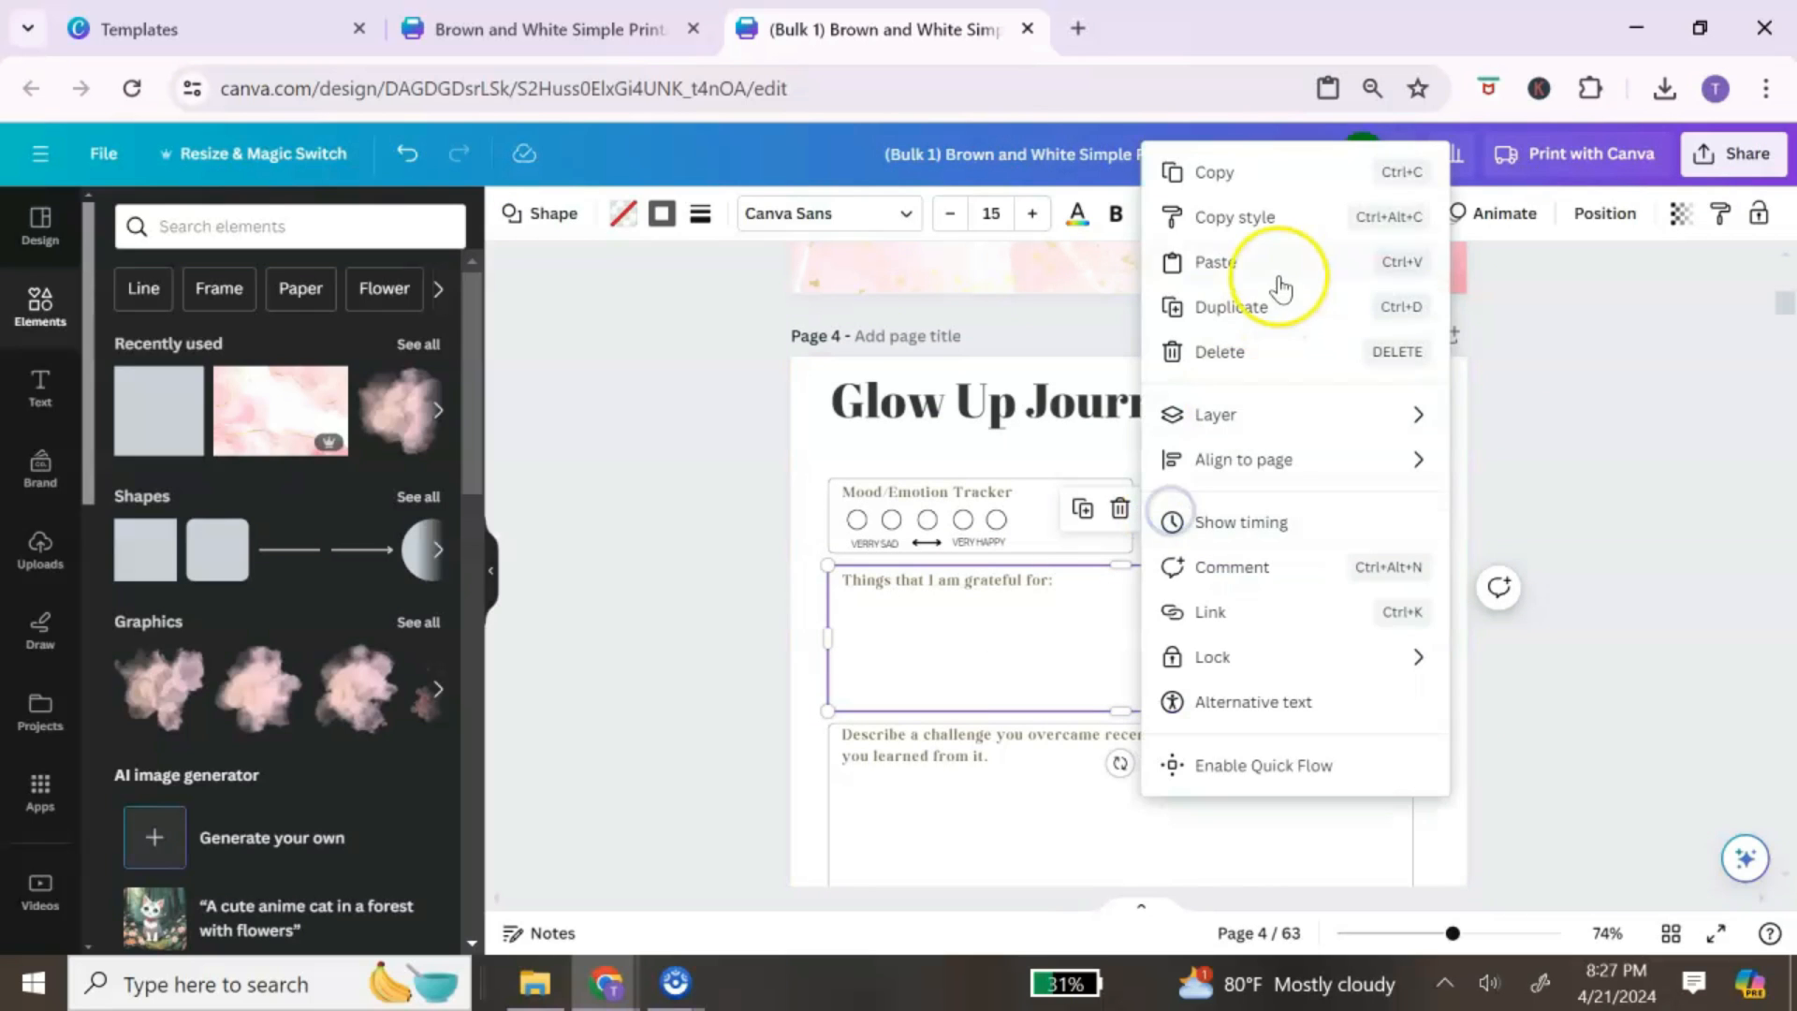
left_click(1247, 172)
scroll(1191, 542, "up", 10)
scroll(1191, 542, "up", 5)
scroll(1139, 598, "down", 3)
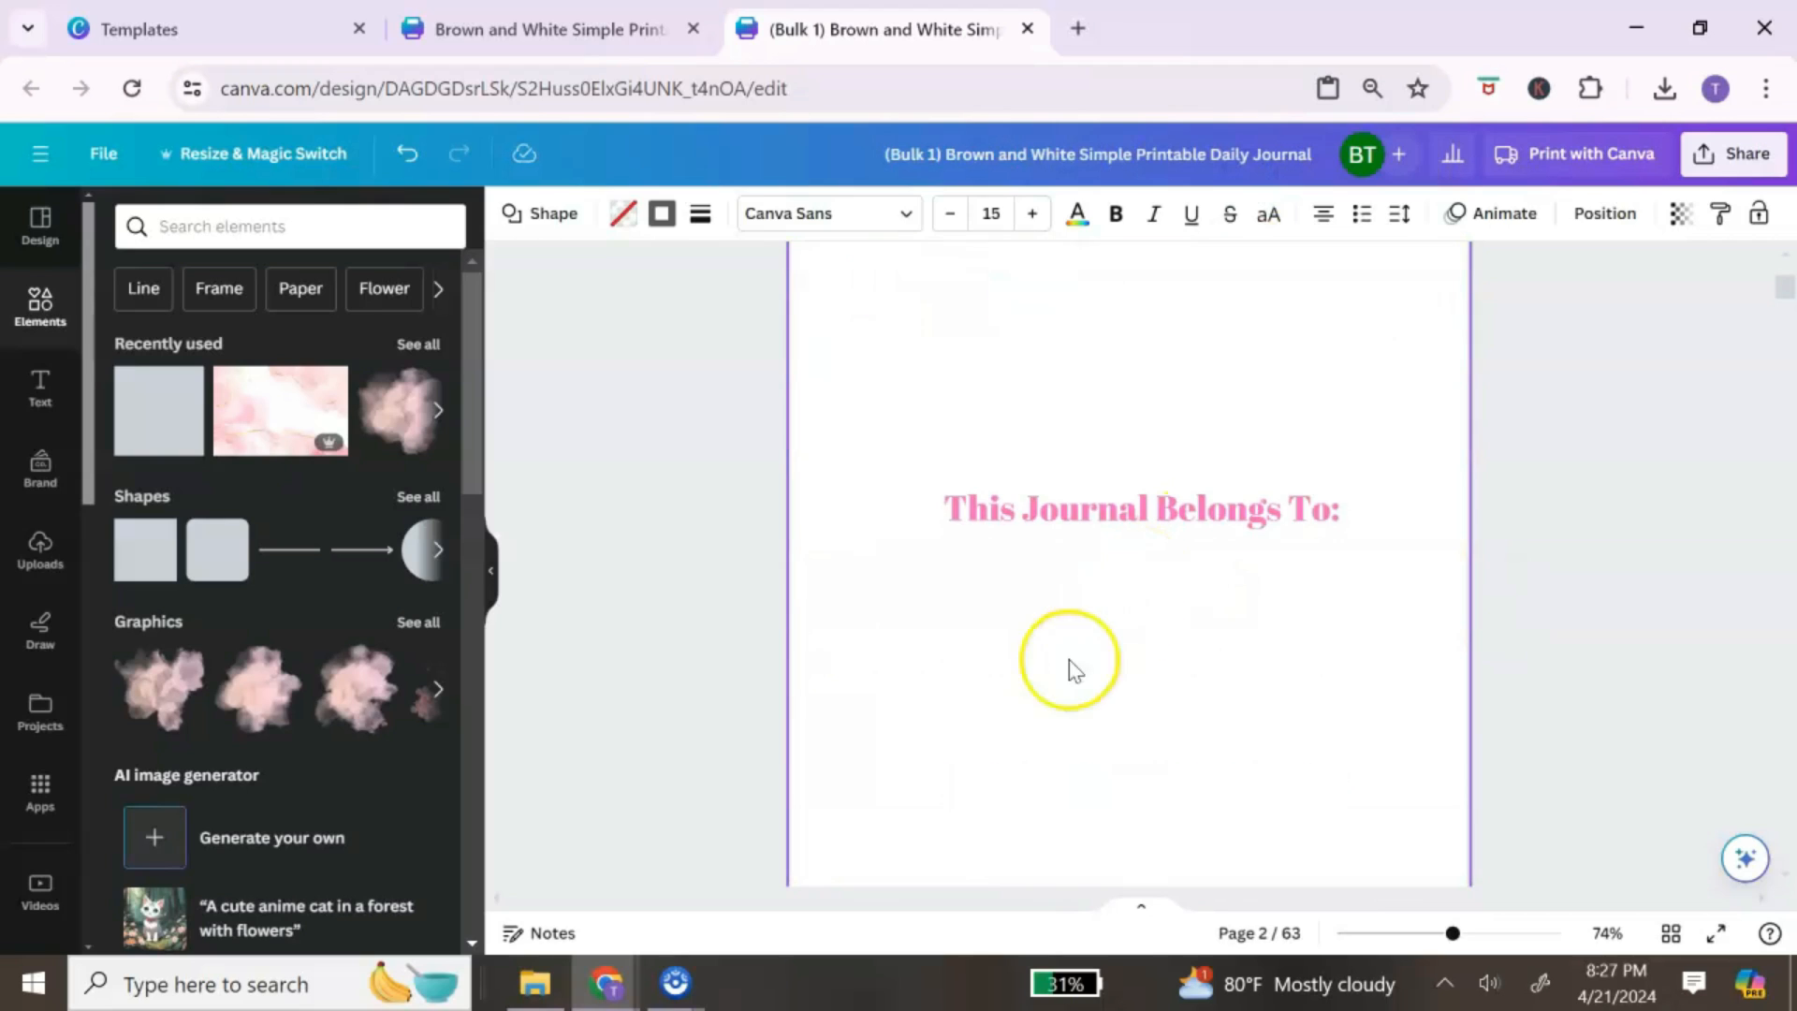
Step: Paste the box onto page 2, centred beneath the 'This Journal Belongs To:' heading
right_click(1056, 644)
left_click(1160, 763)
left_click_drag(1187, 481, 1237, 600)
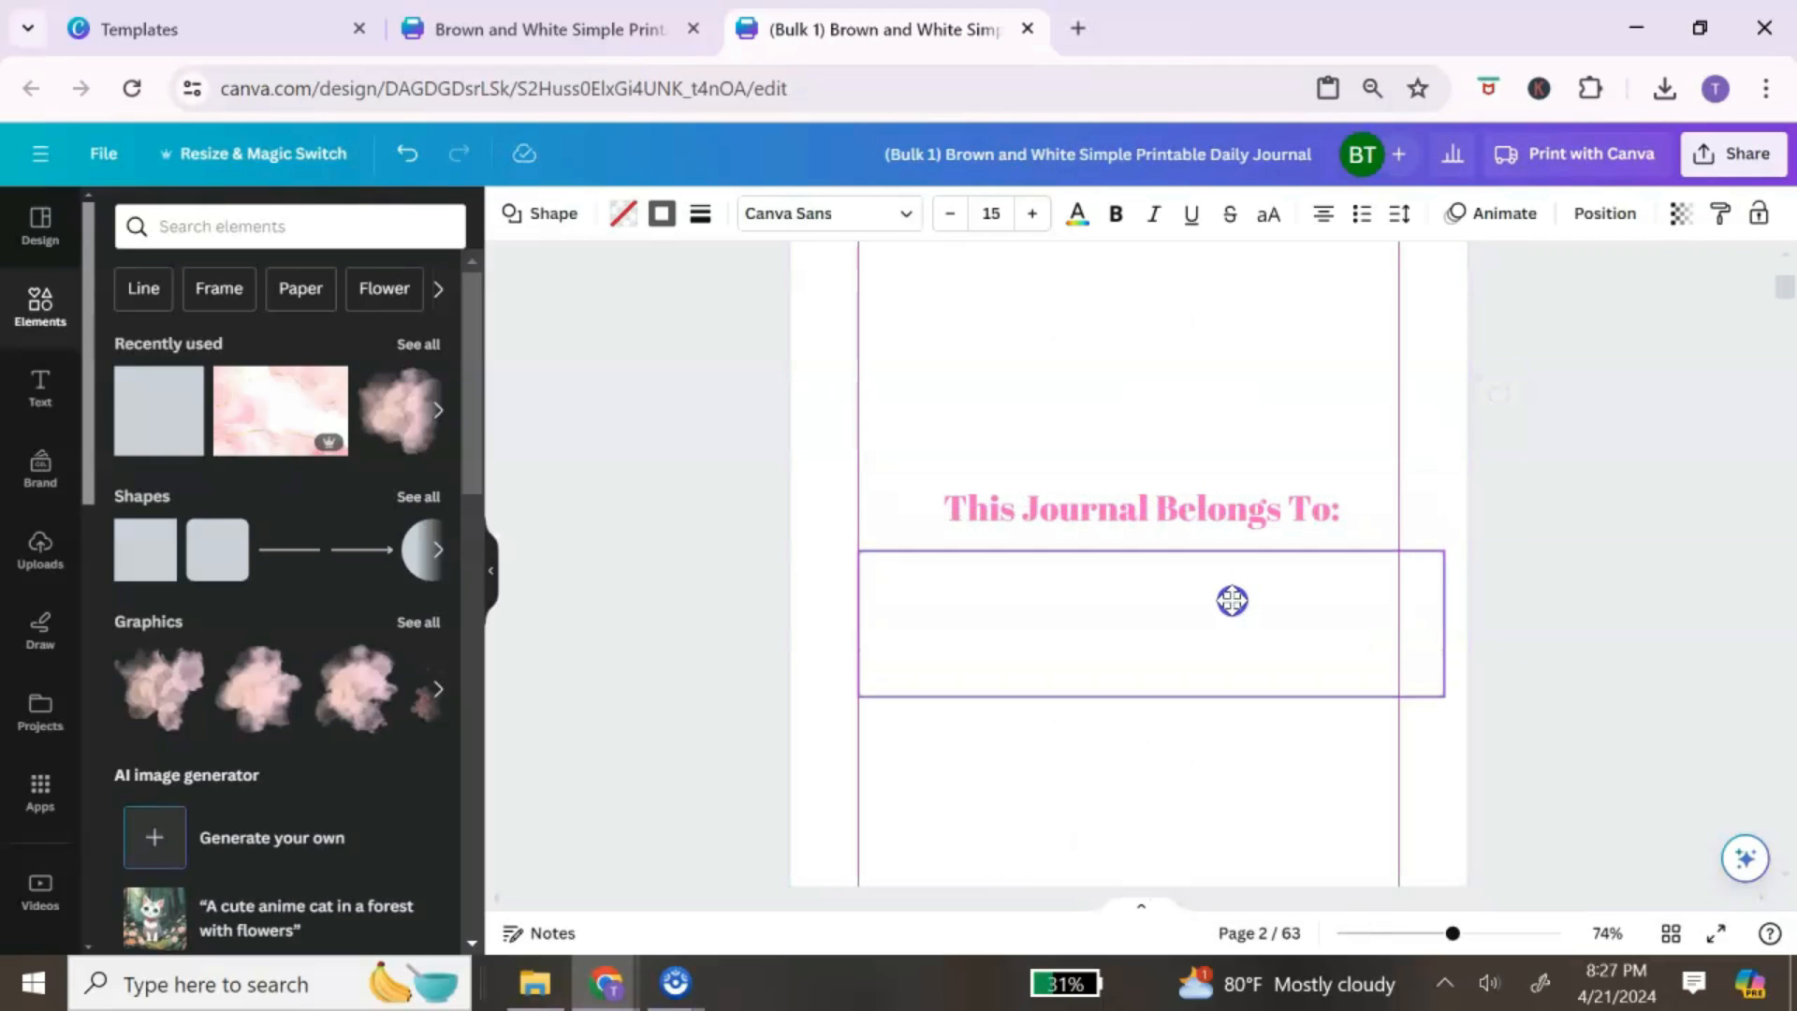
left_click_drag(1351, 673, 1349, 650)
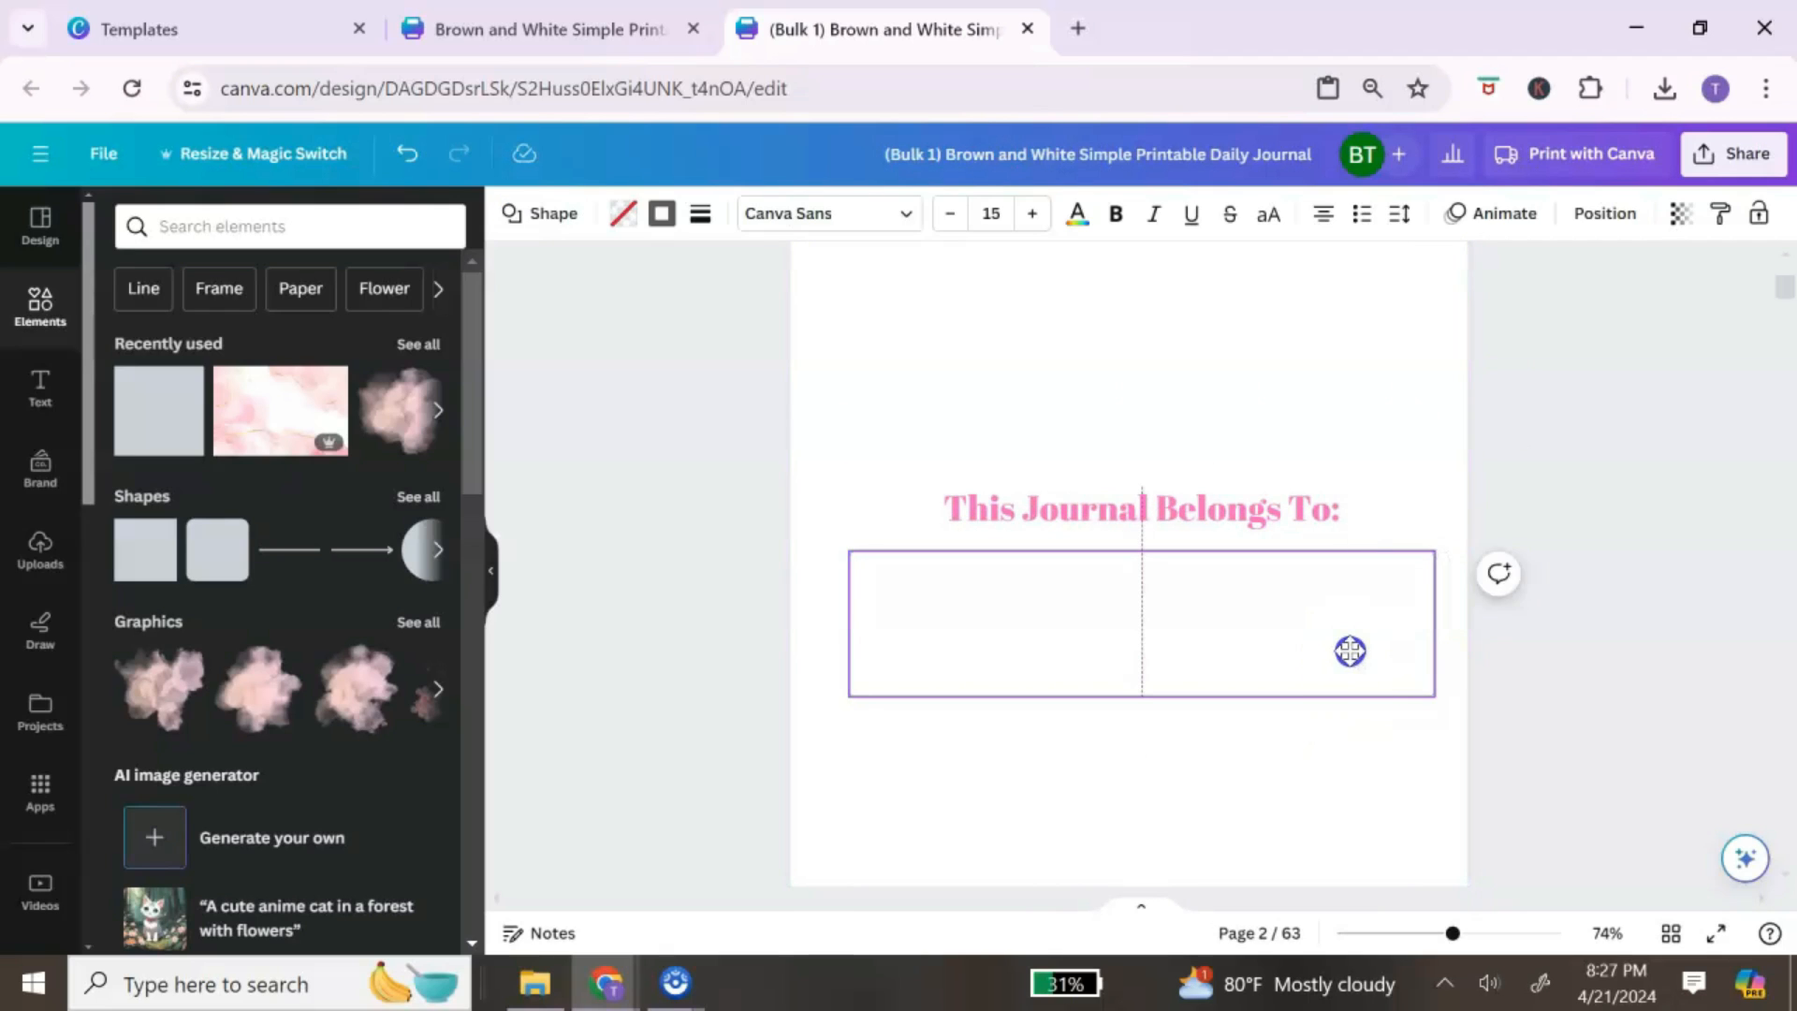
left_click(1367, 743)
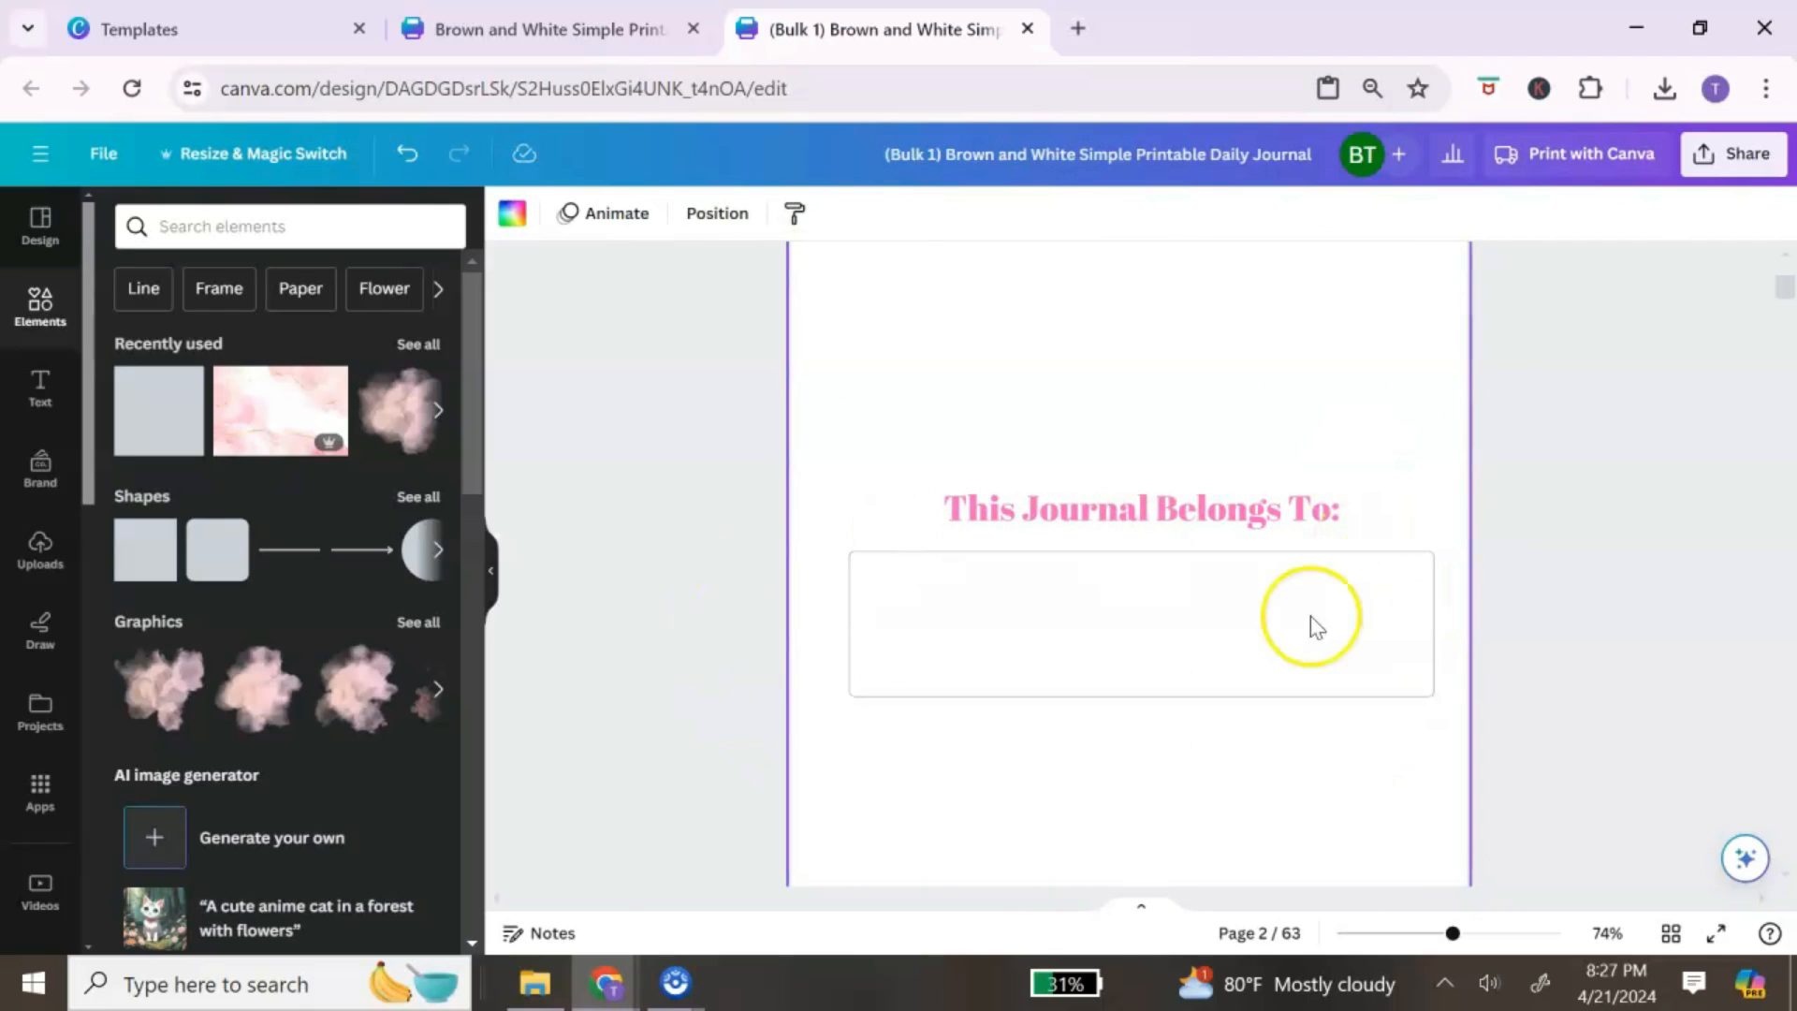
scroll(1364, 690, "down", 4)
scroll(1364, 690, "up", 4)
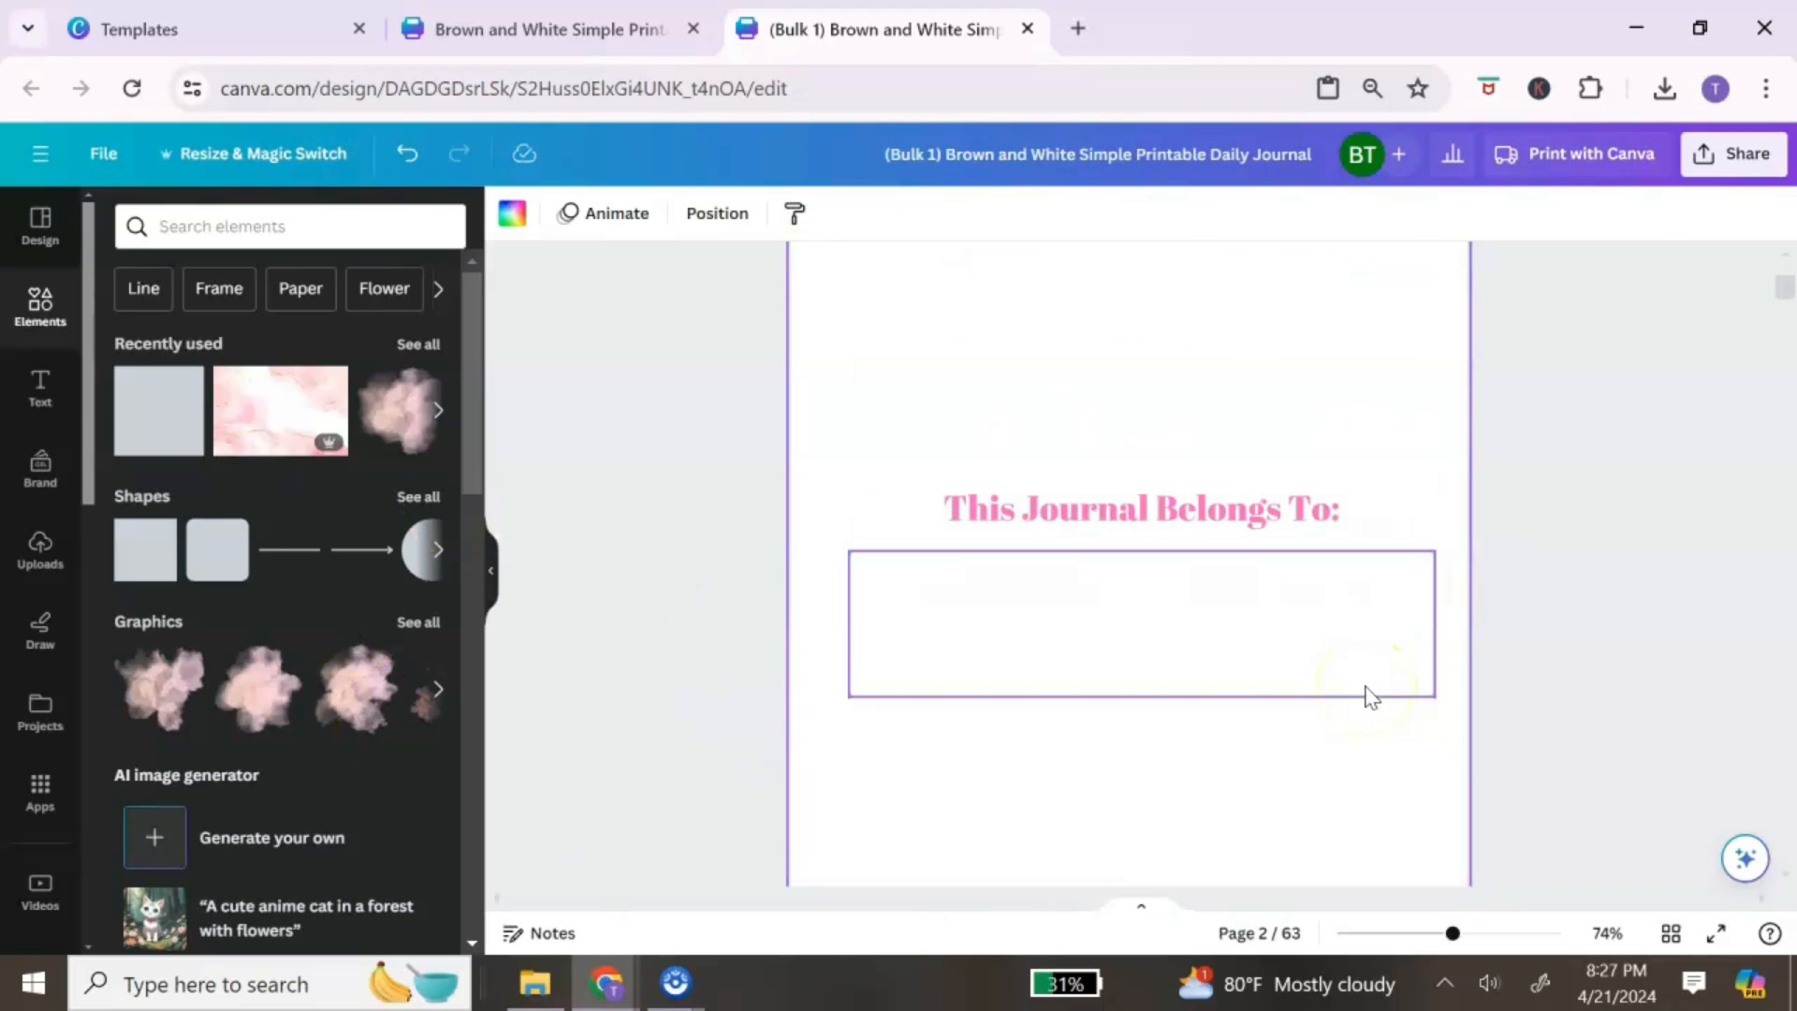
scroll(1367, 692, "down", 12)
scroll(1315, 618, "up", 3)
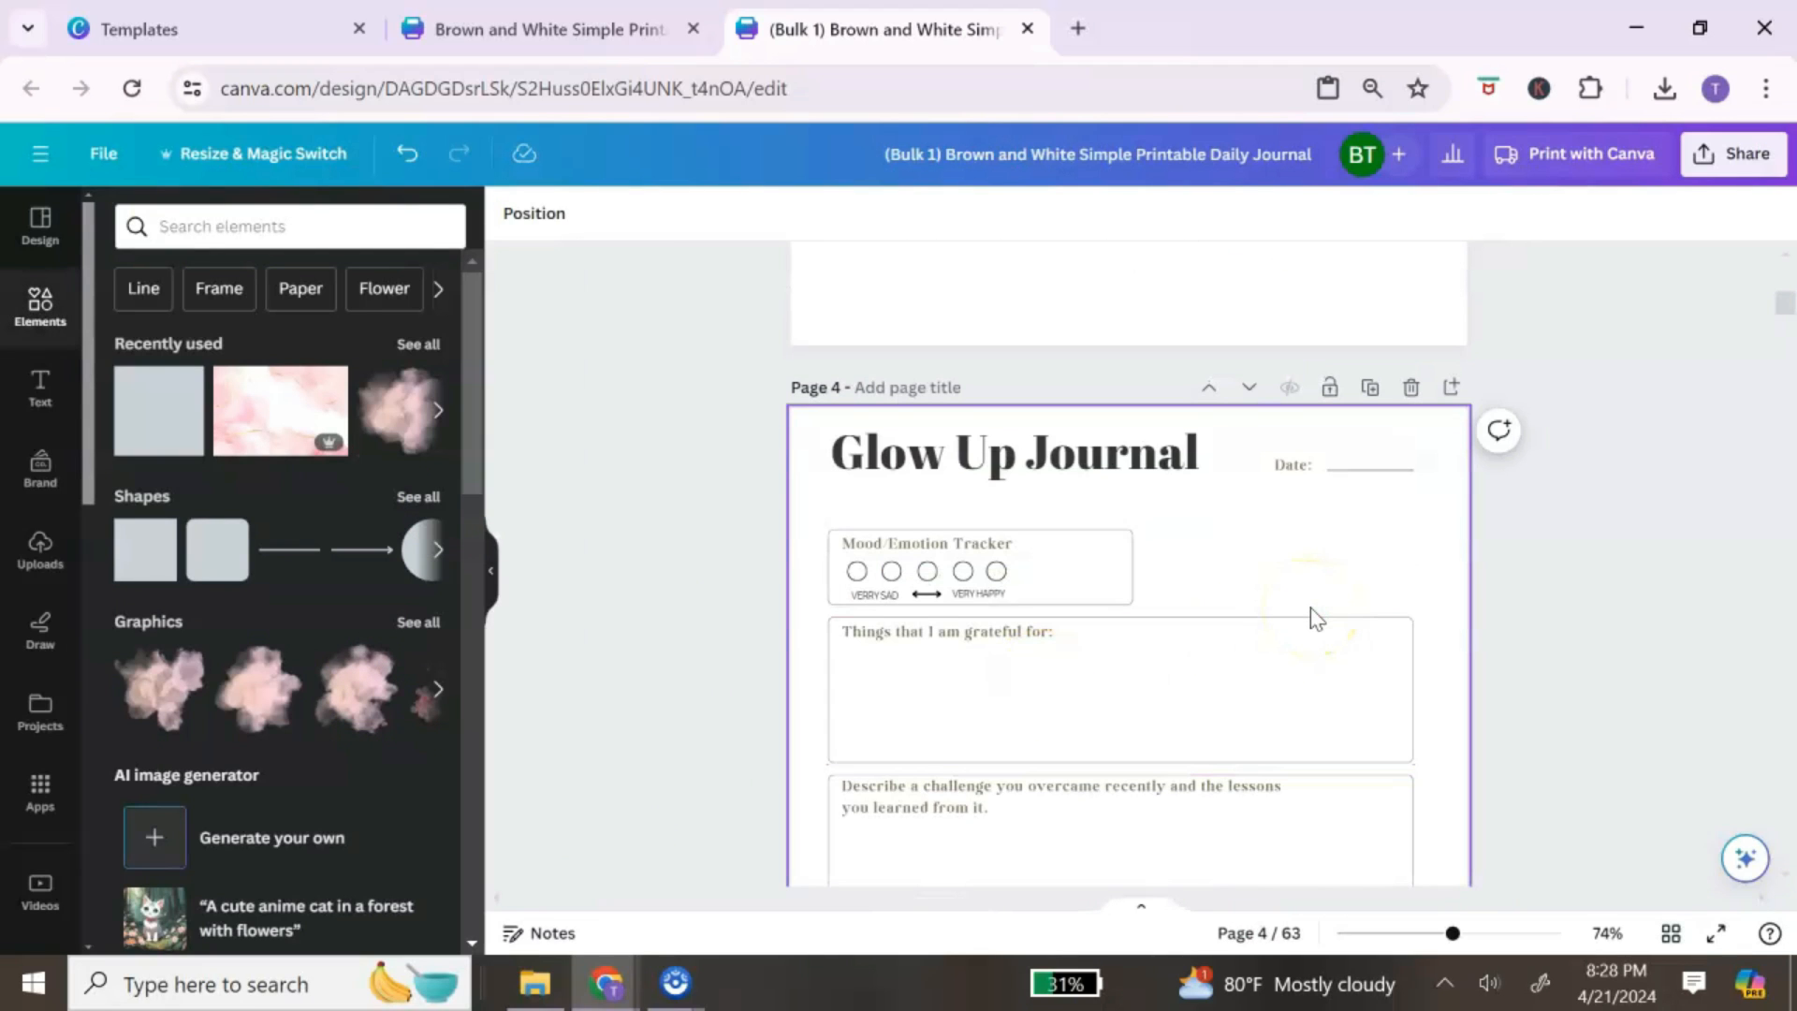
Step: Colour the Glow Up Journal title pink #ff66c4 and apply it to all pages with Change all
left_click(1165, 465)
left_click(1160, 465)
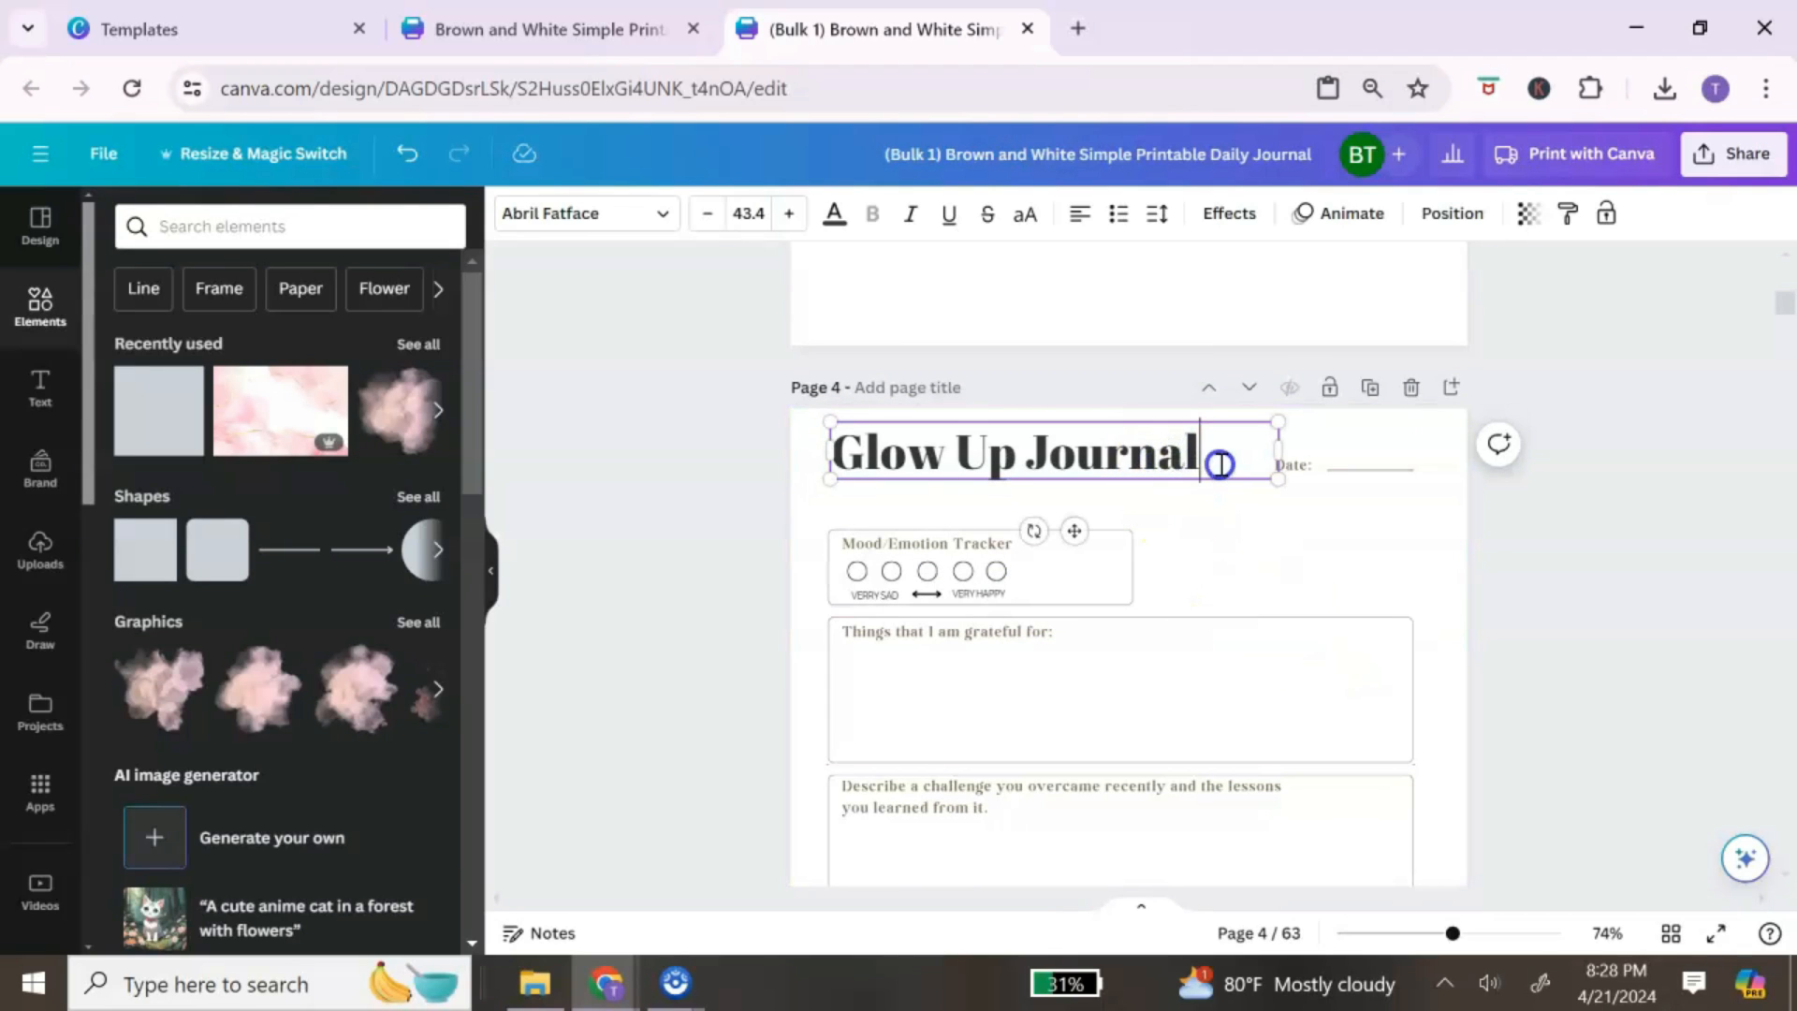
left_click_drag(1219, 464, 866, 456)
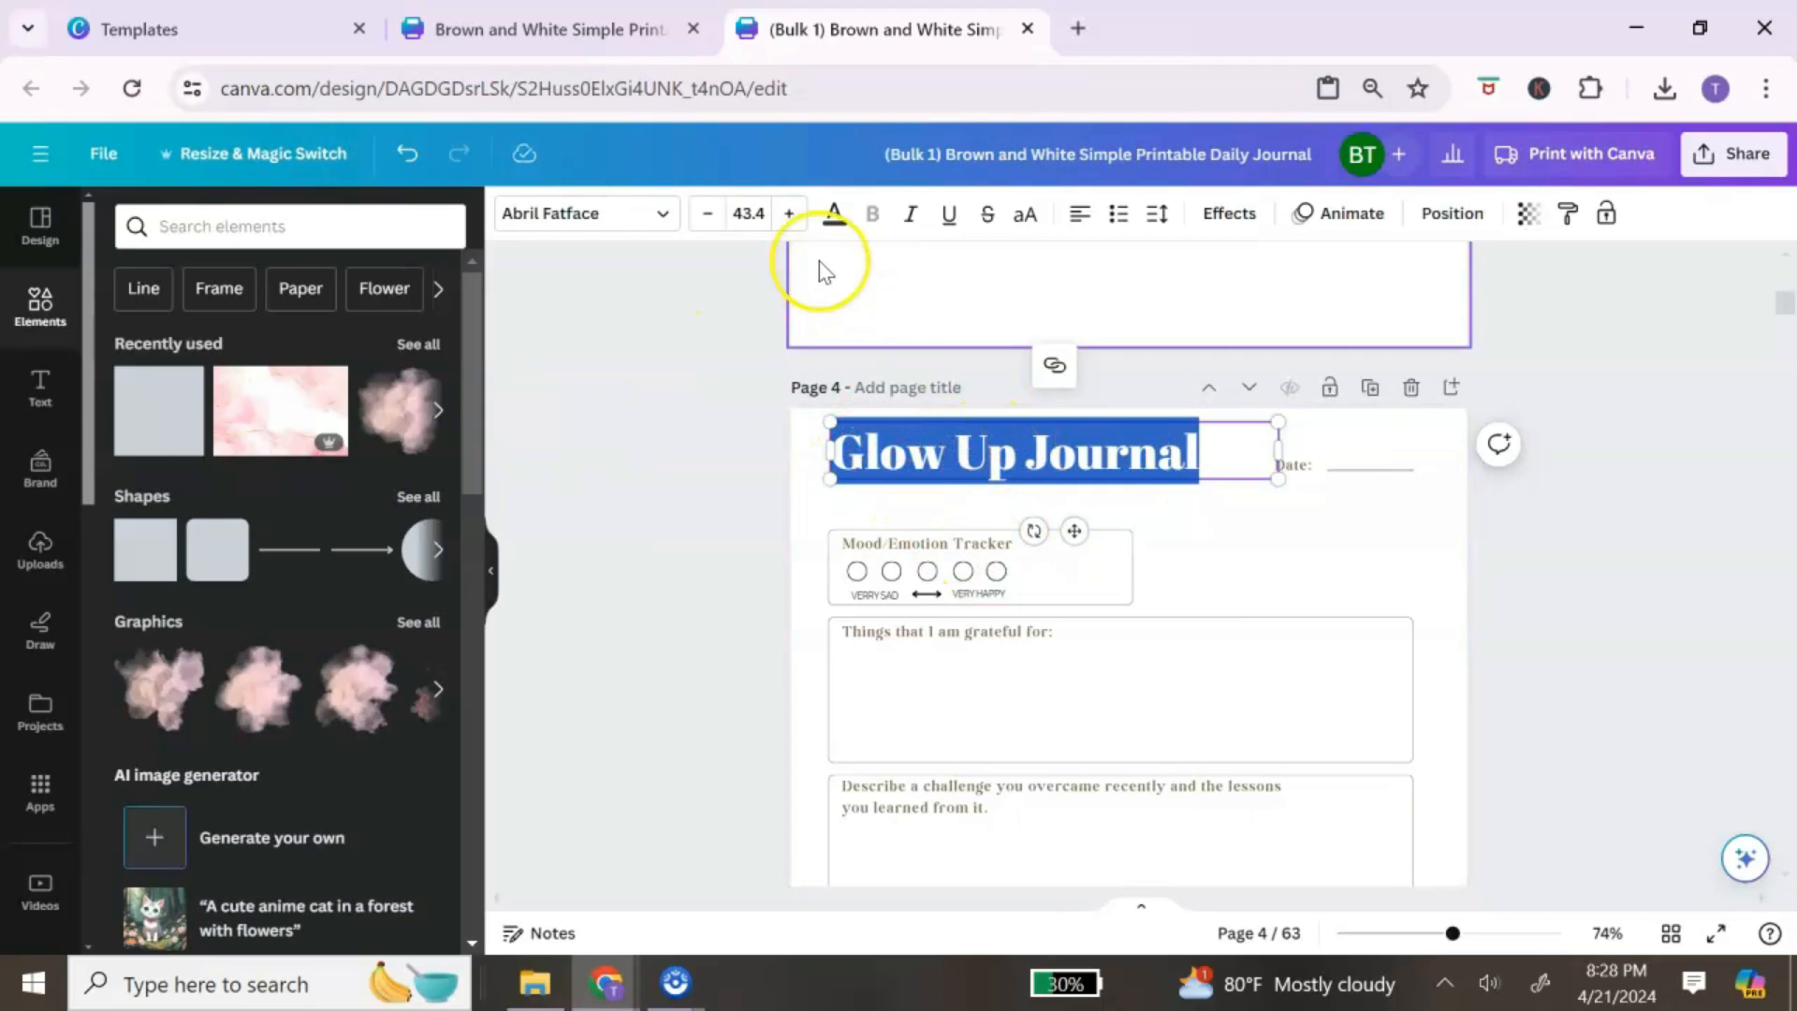
left_click(834, 215)
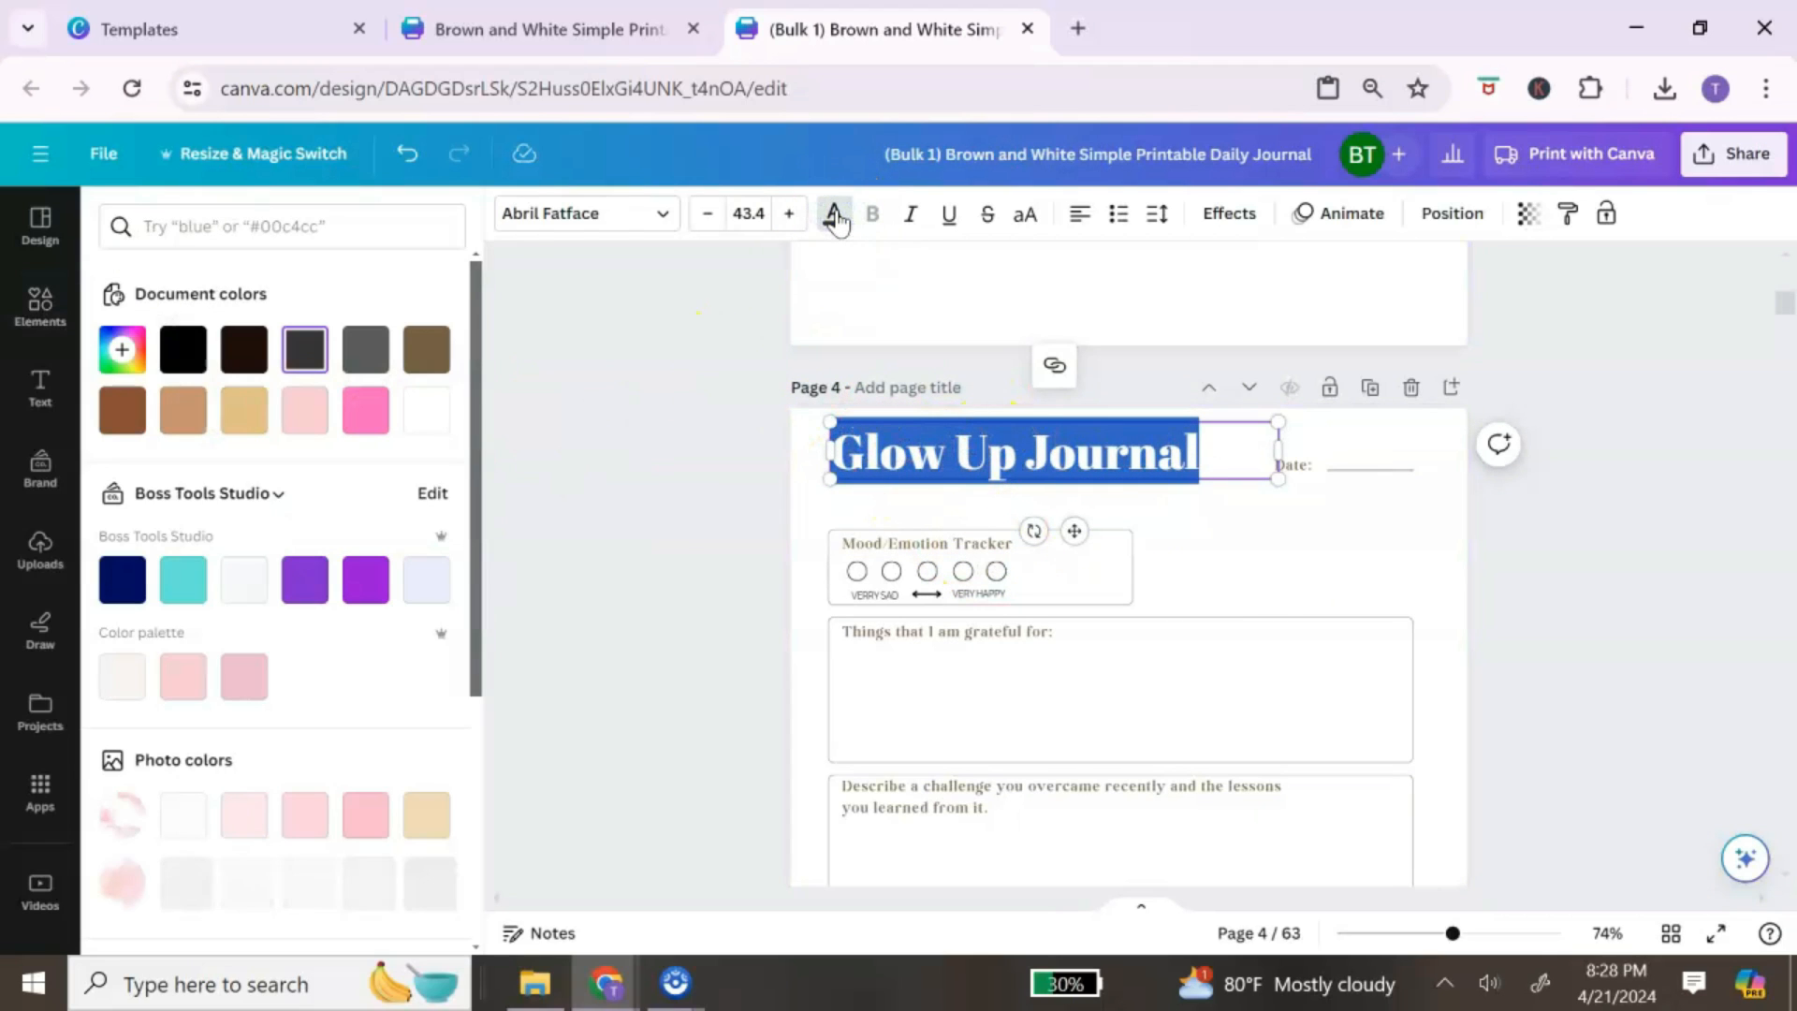
left_click(356, 426)
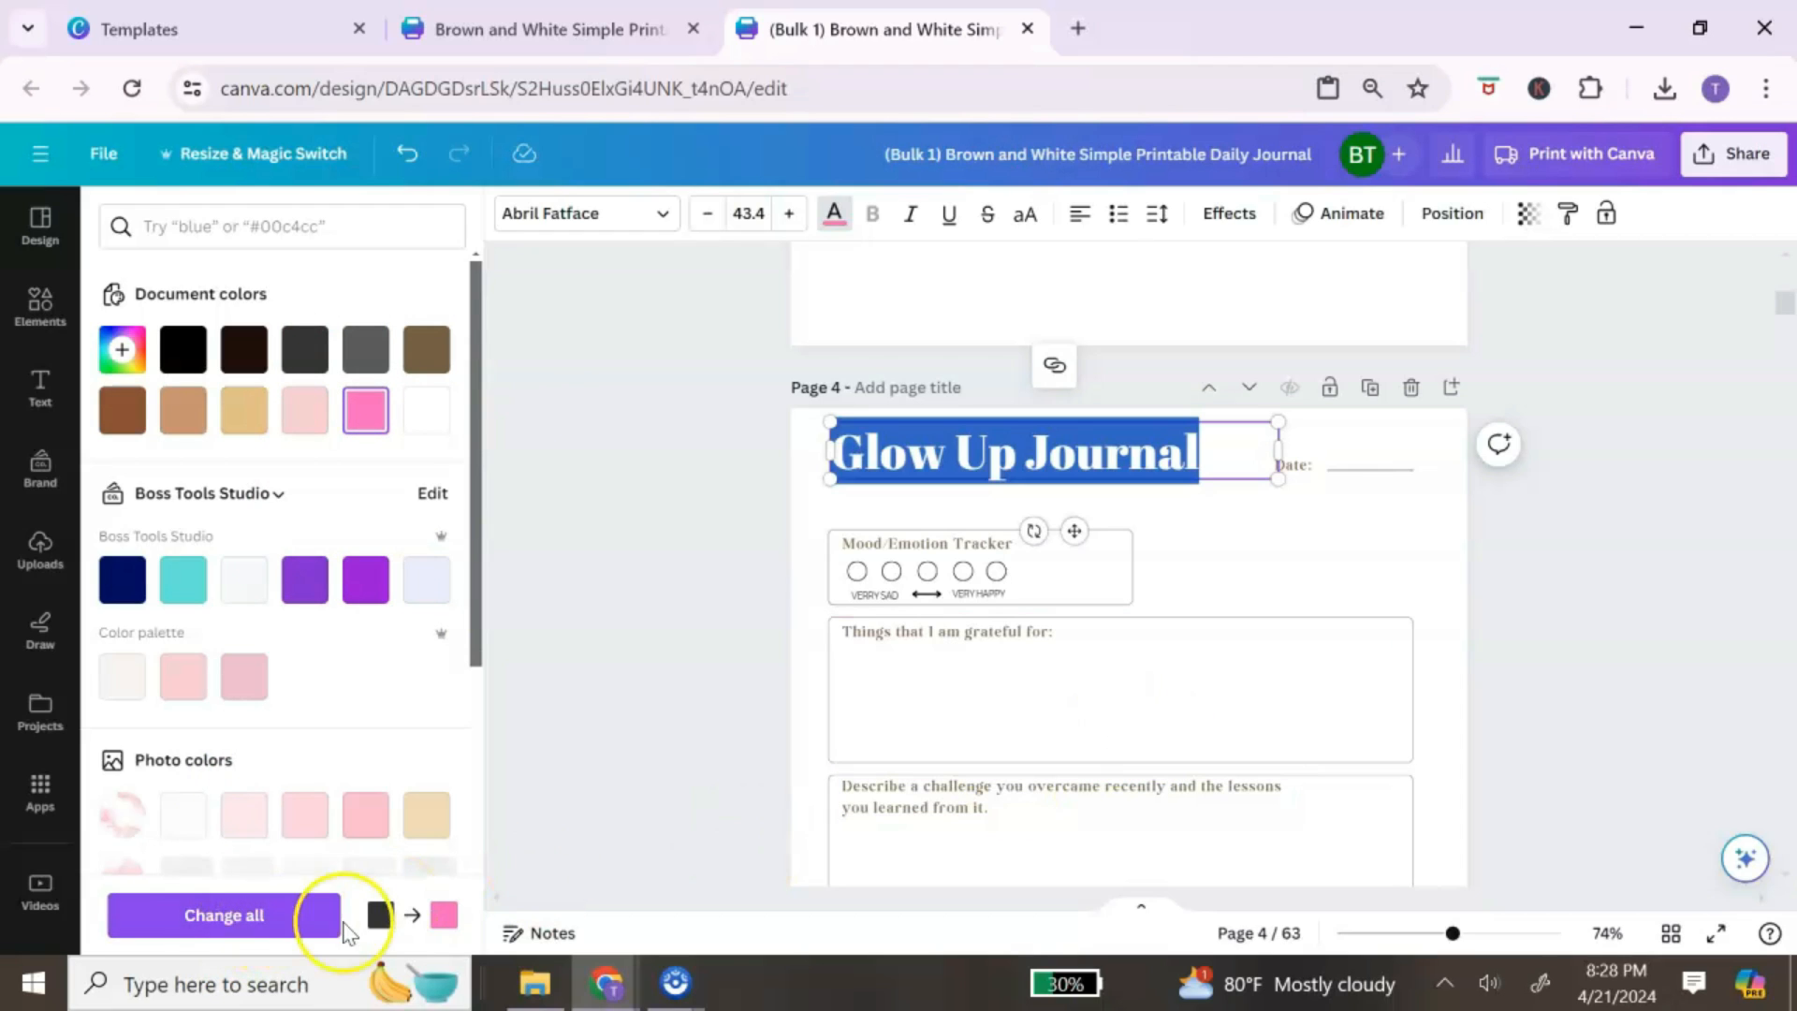
left_click(248, 914)
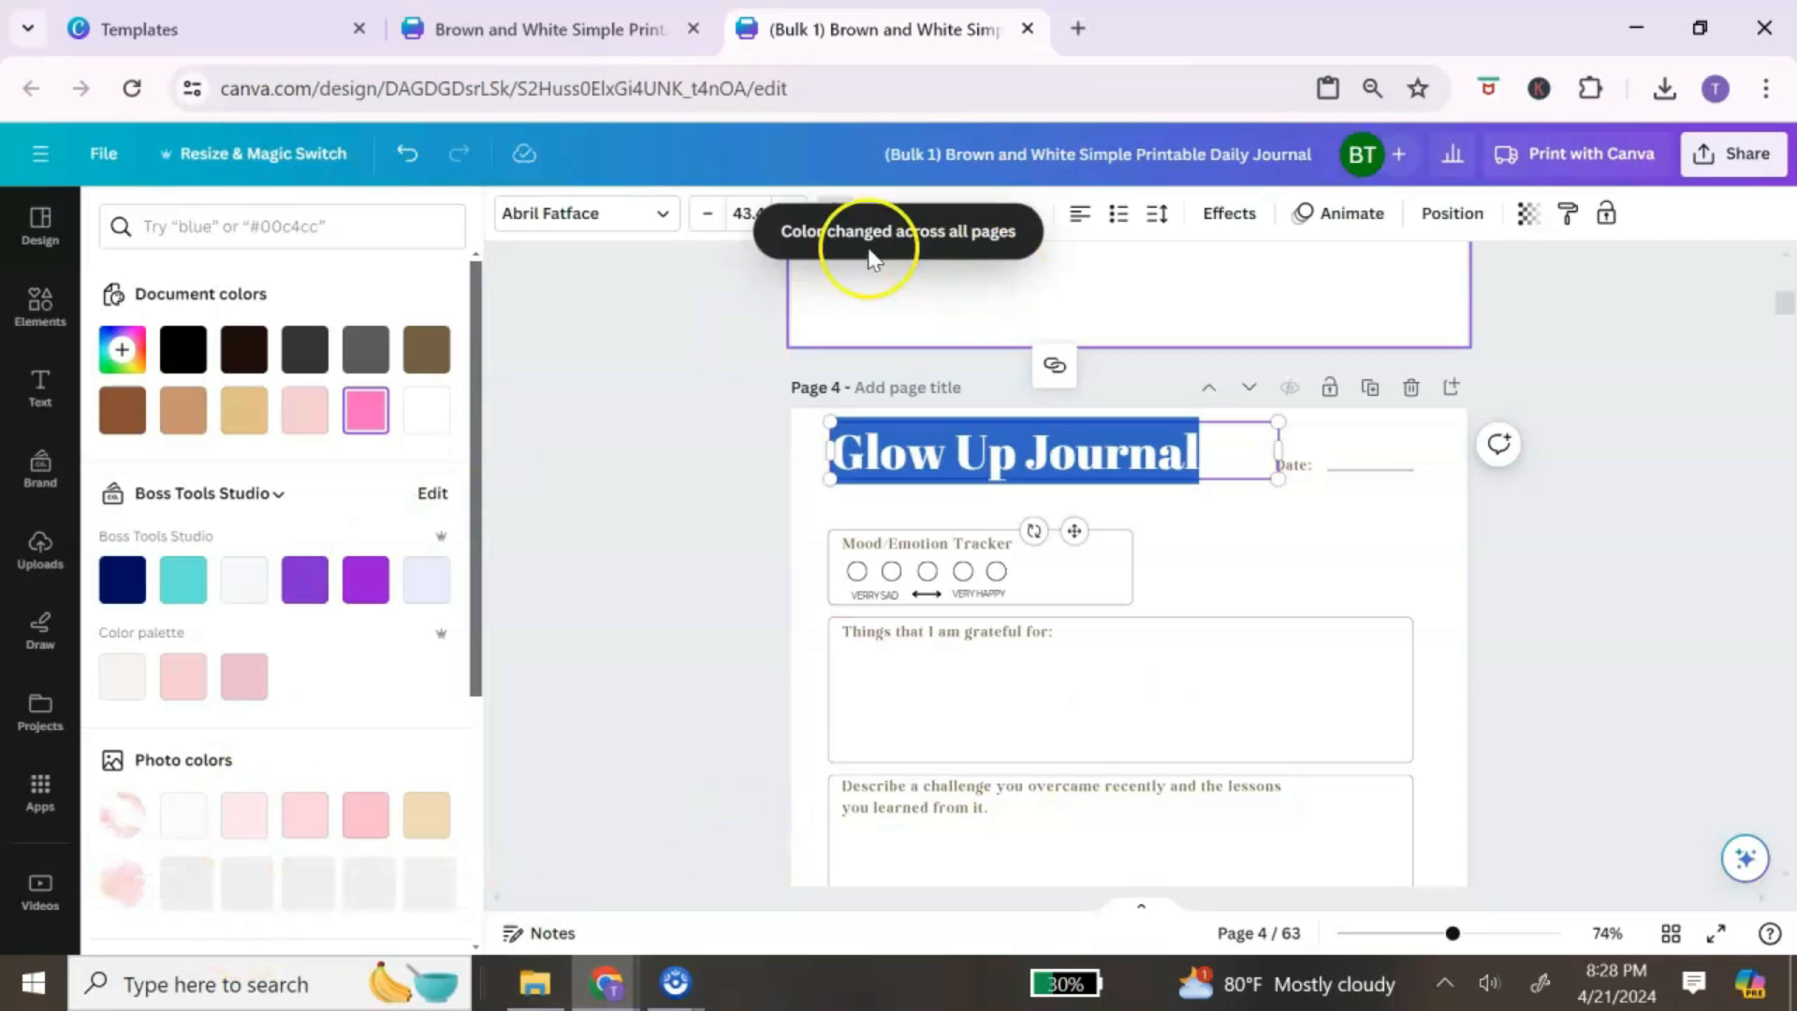
Step: Review the pages in grid view and recolour the Mood/Emotion Tracker border pink
left_click(1671, 934)
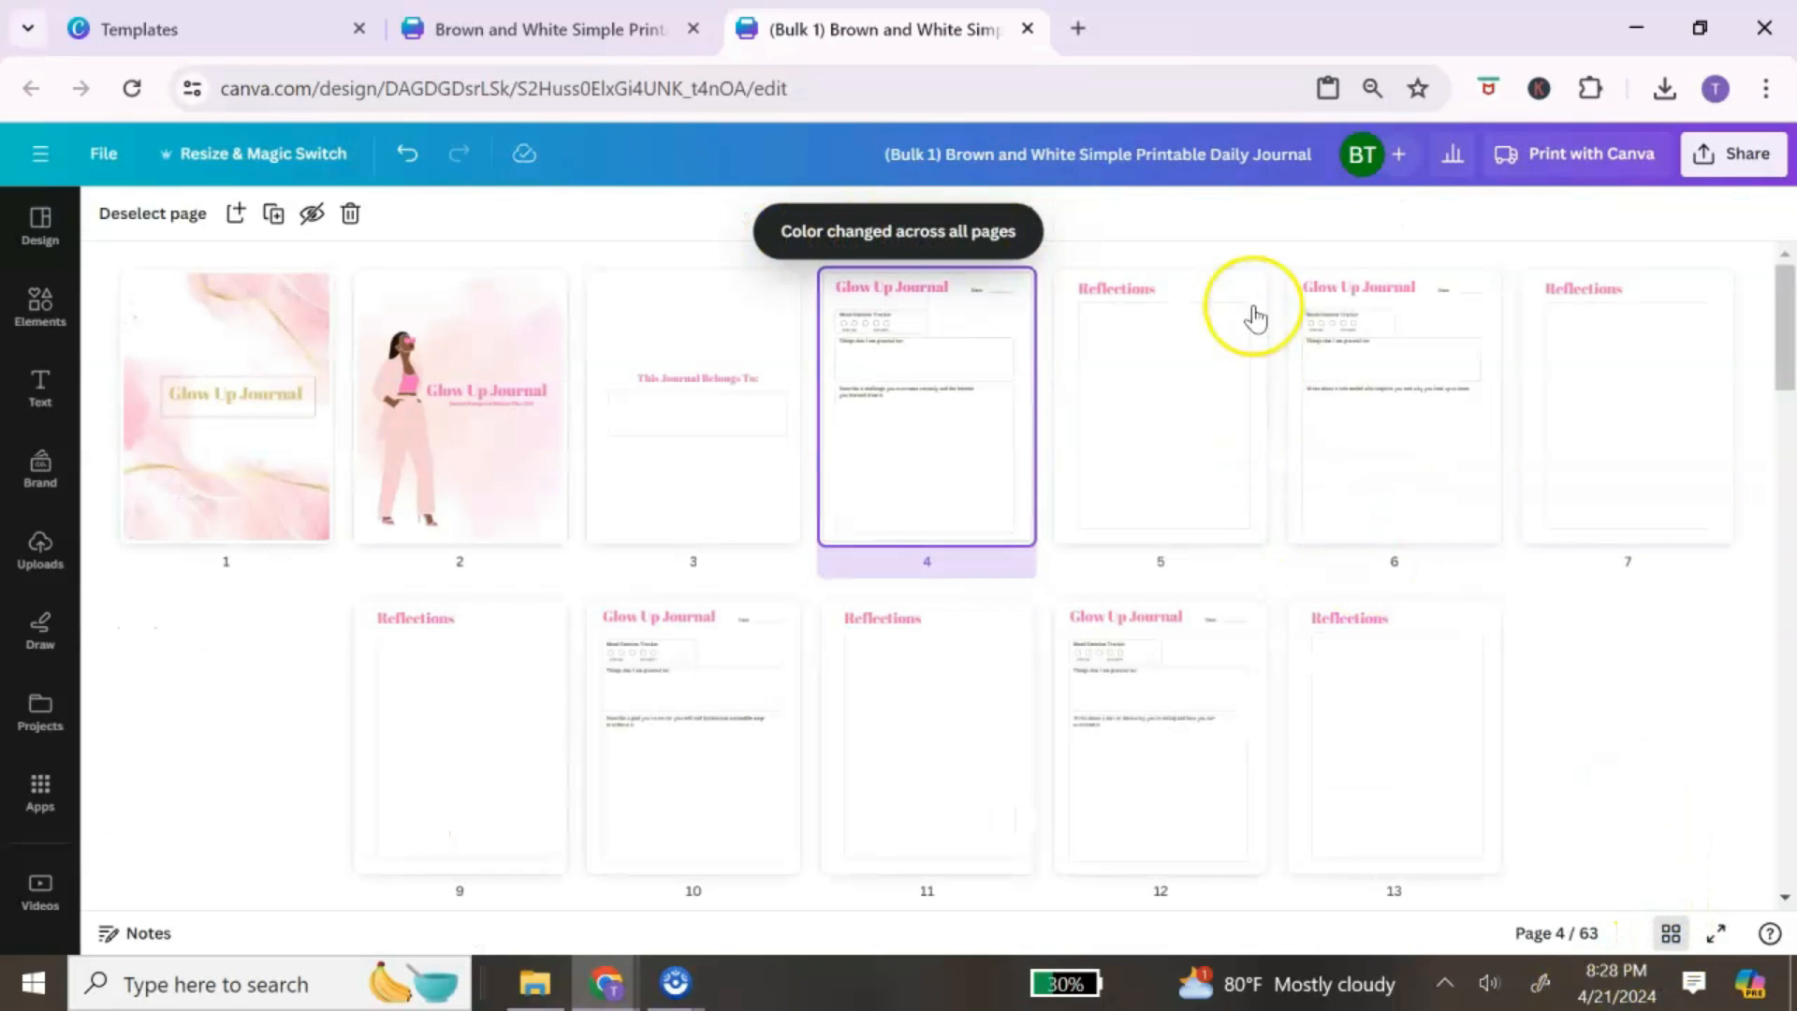
left_click(1665, 935)
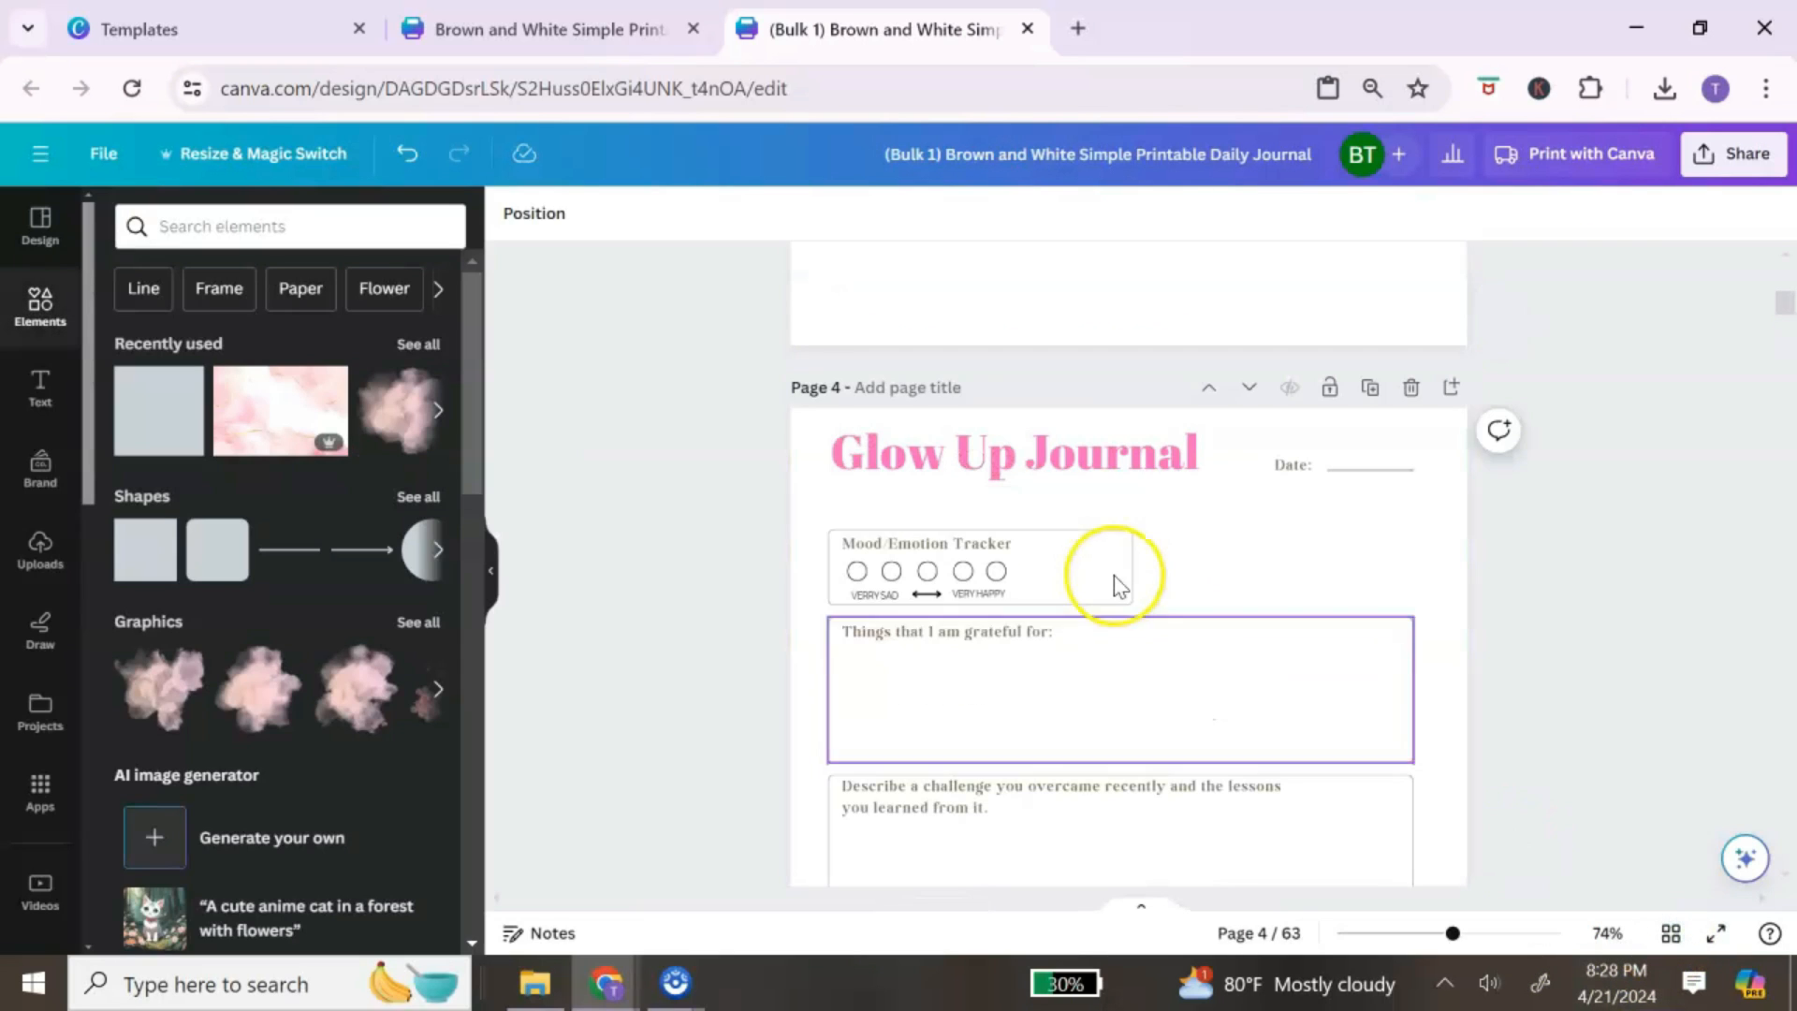
scroll(1400, 638, "down", 3)
scroll(1400, 639, "up", 3)
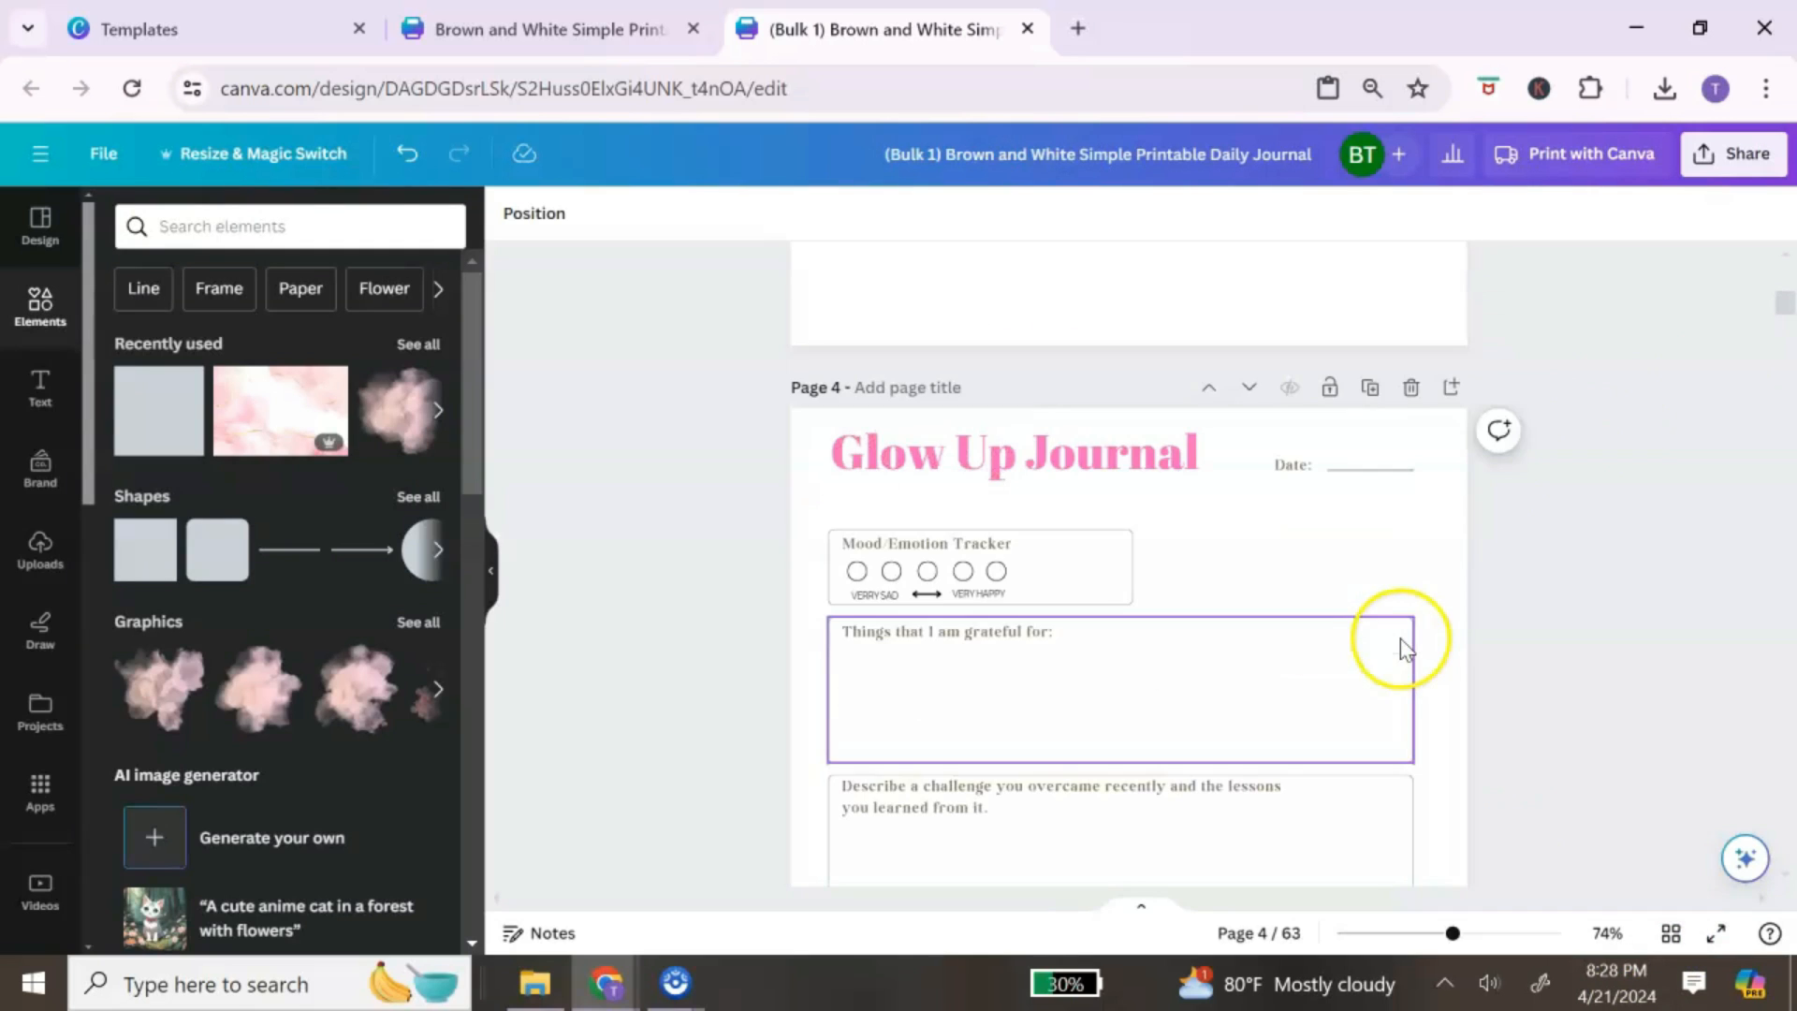
left_click(906, 543)
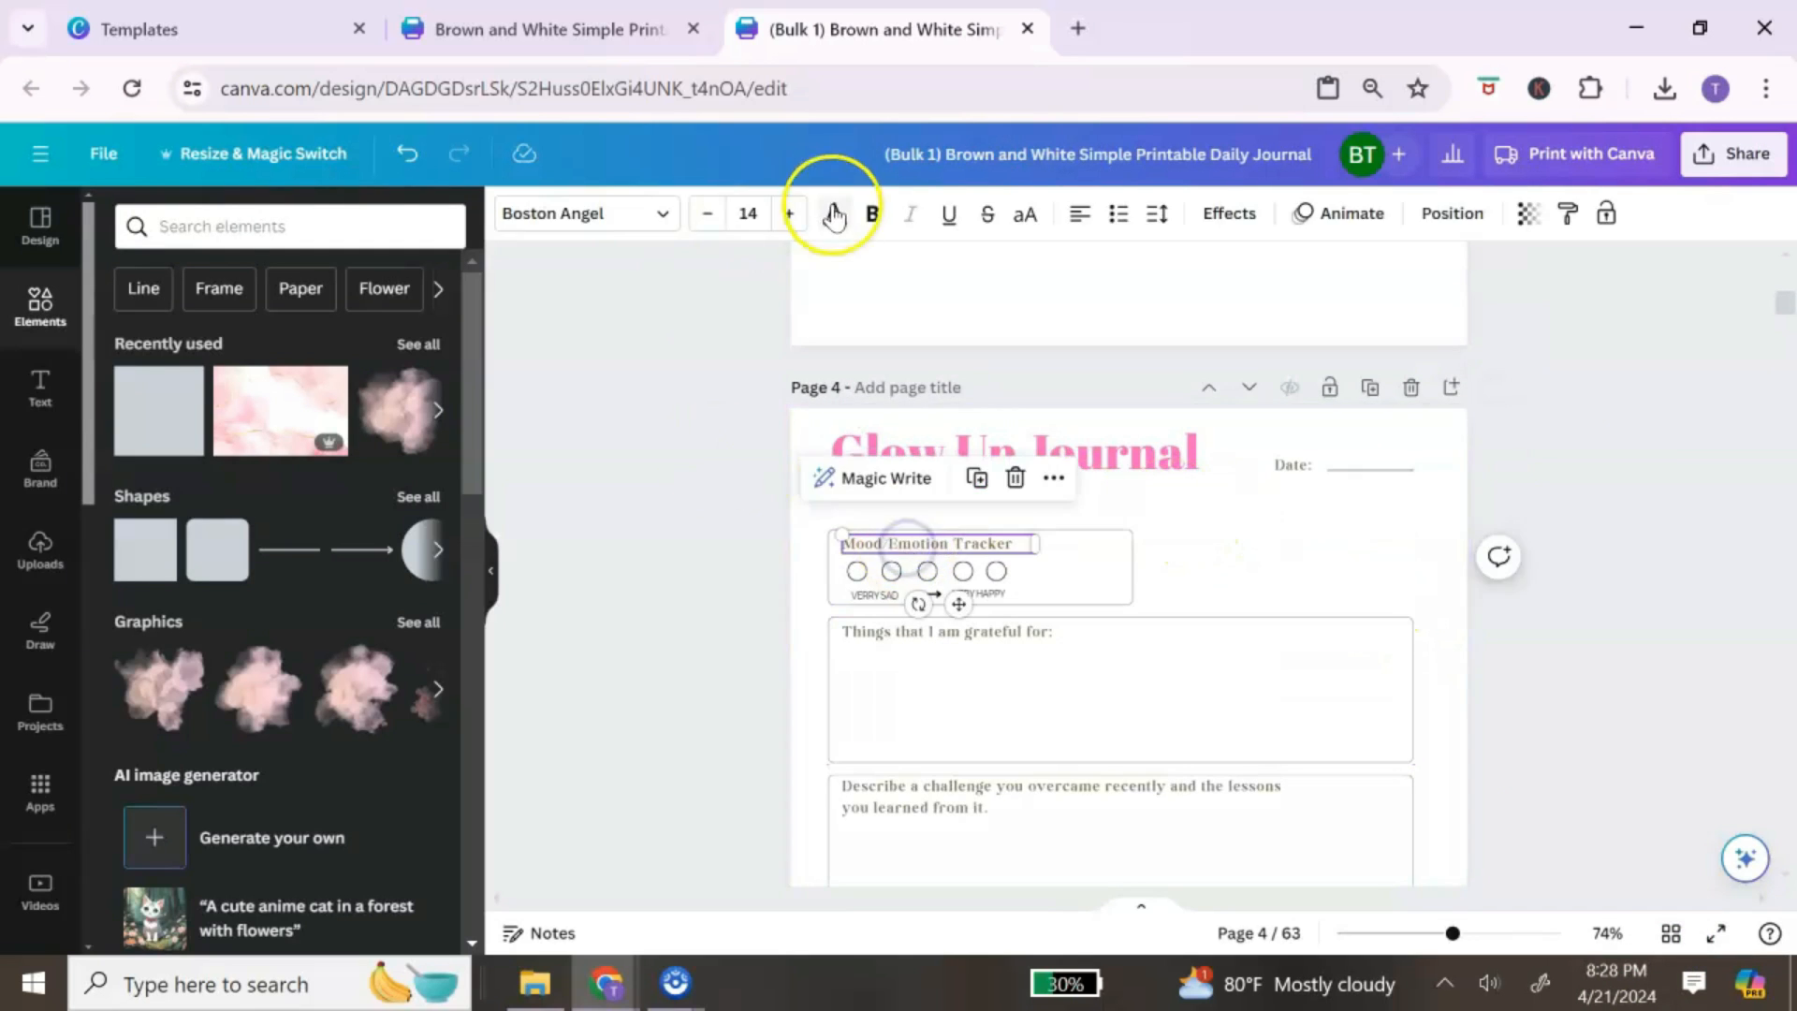
left_click(243, 410)
left_click(1370, 470)
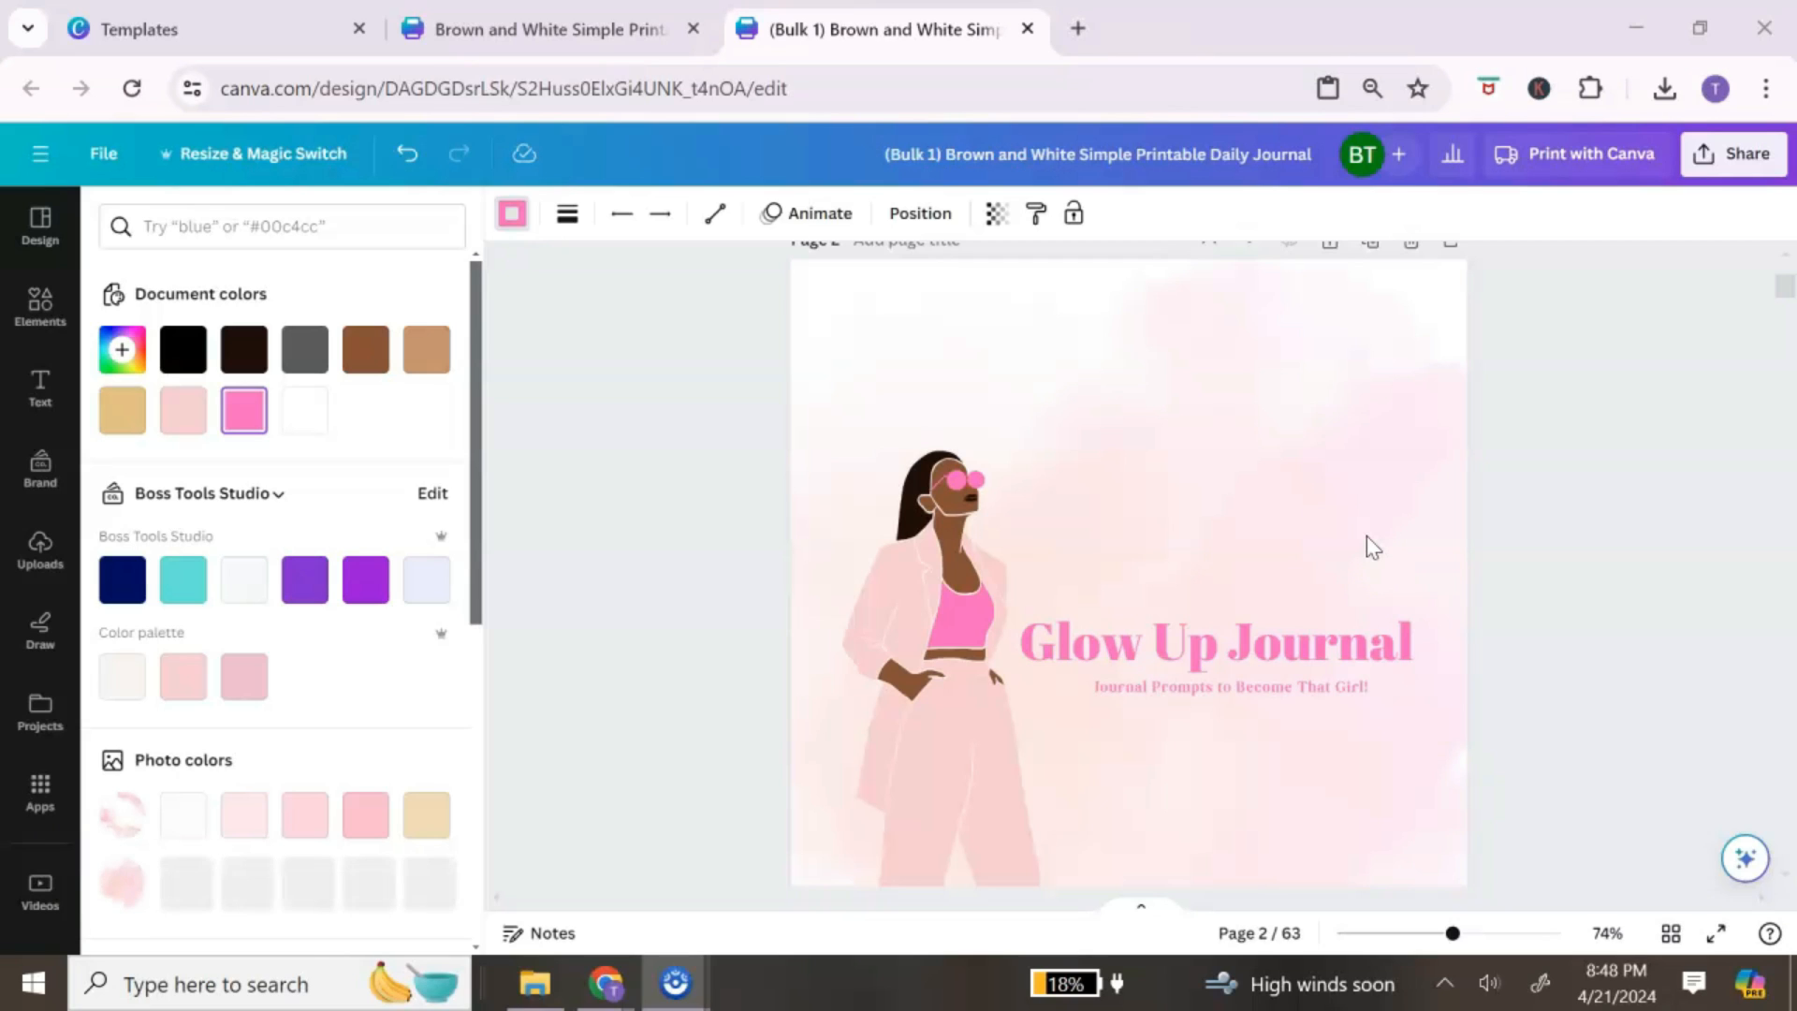
Step: Clear the selection and use File > Make a copy to duplicate the journal
left_click(1307, 569)
left_click(666, 436)
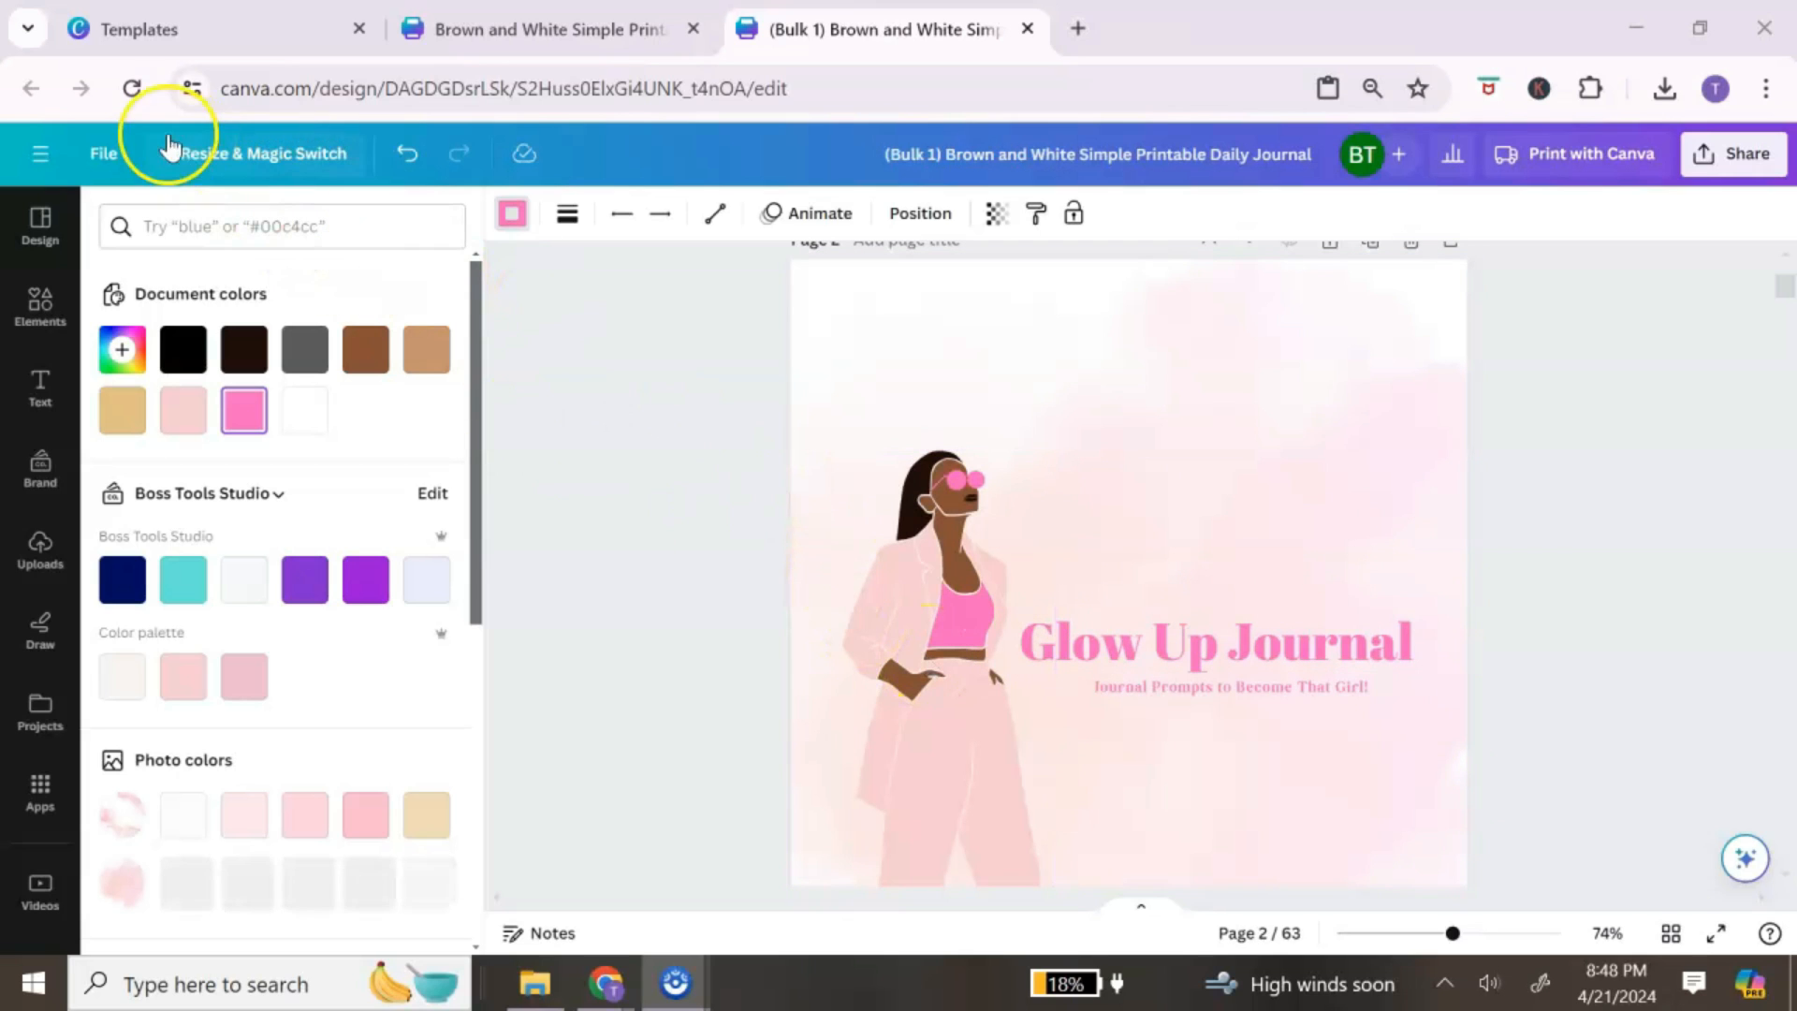
left_click(106, 157)
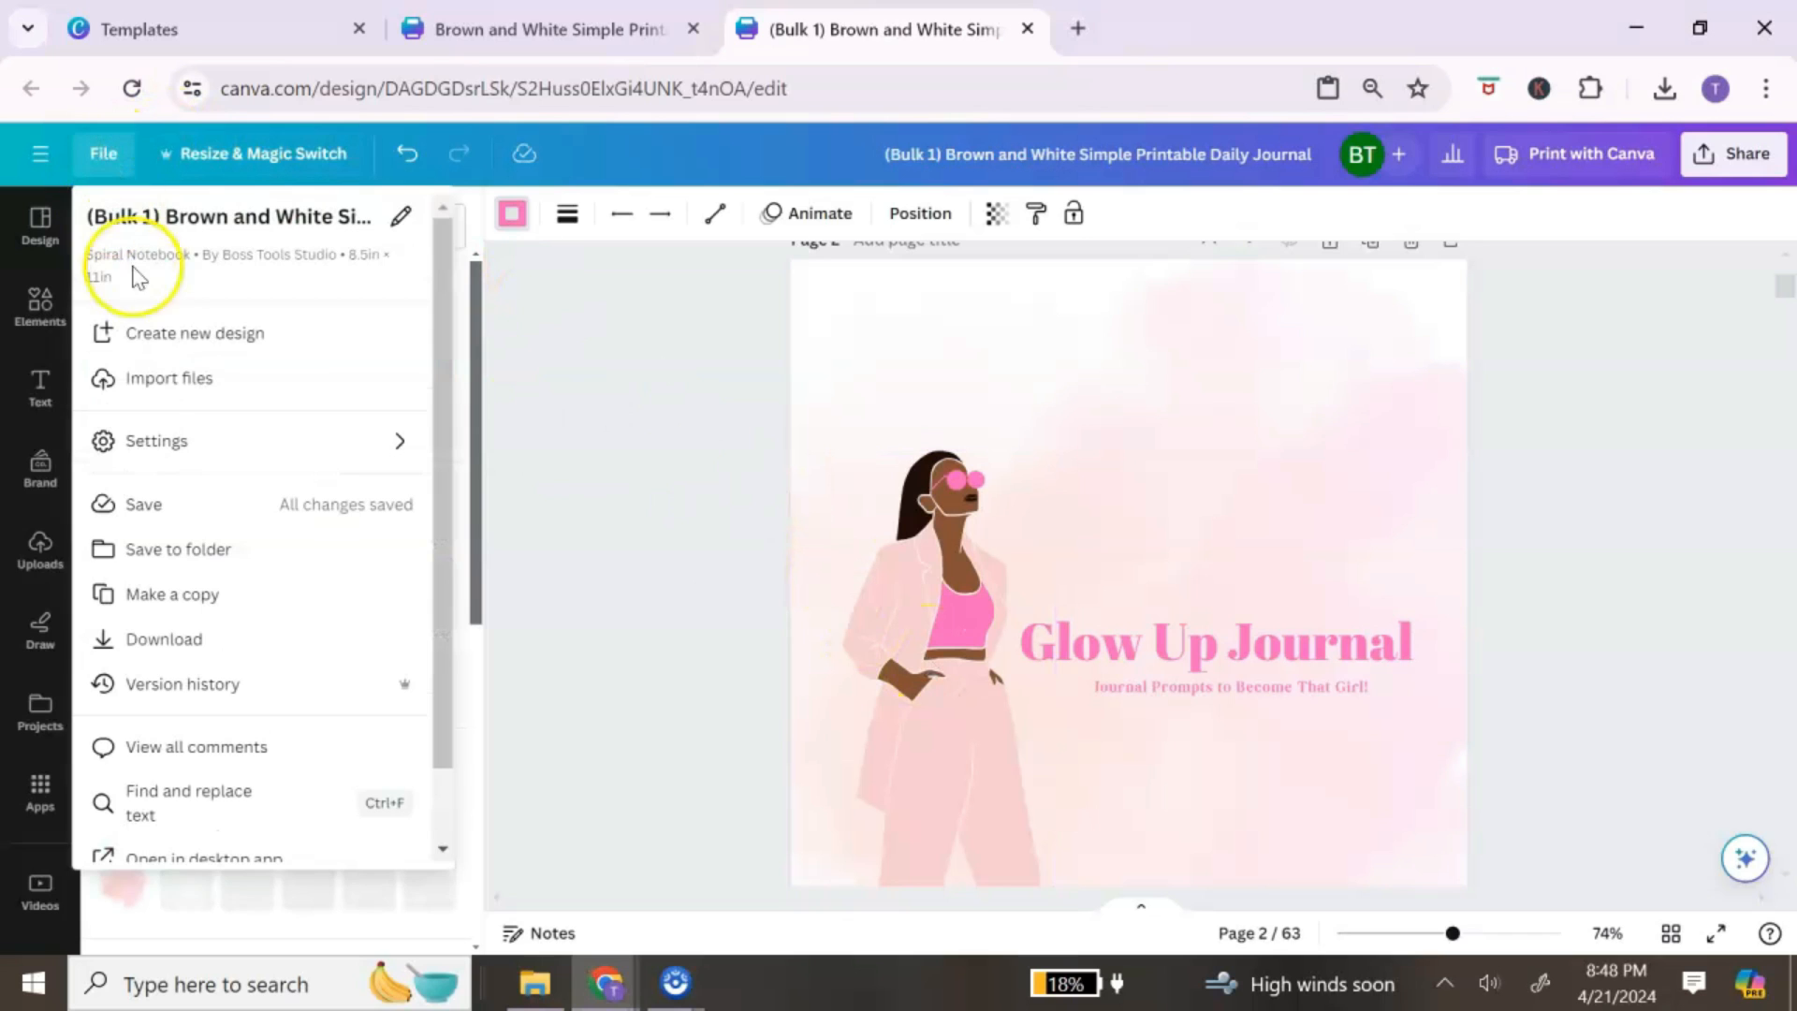
left_click(216, 596)
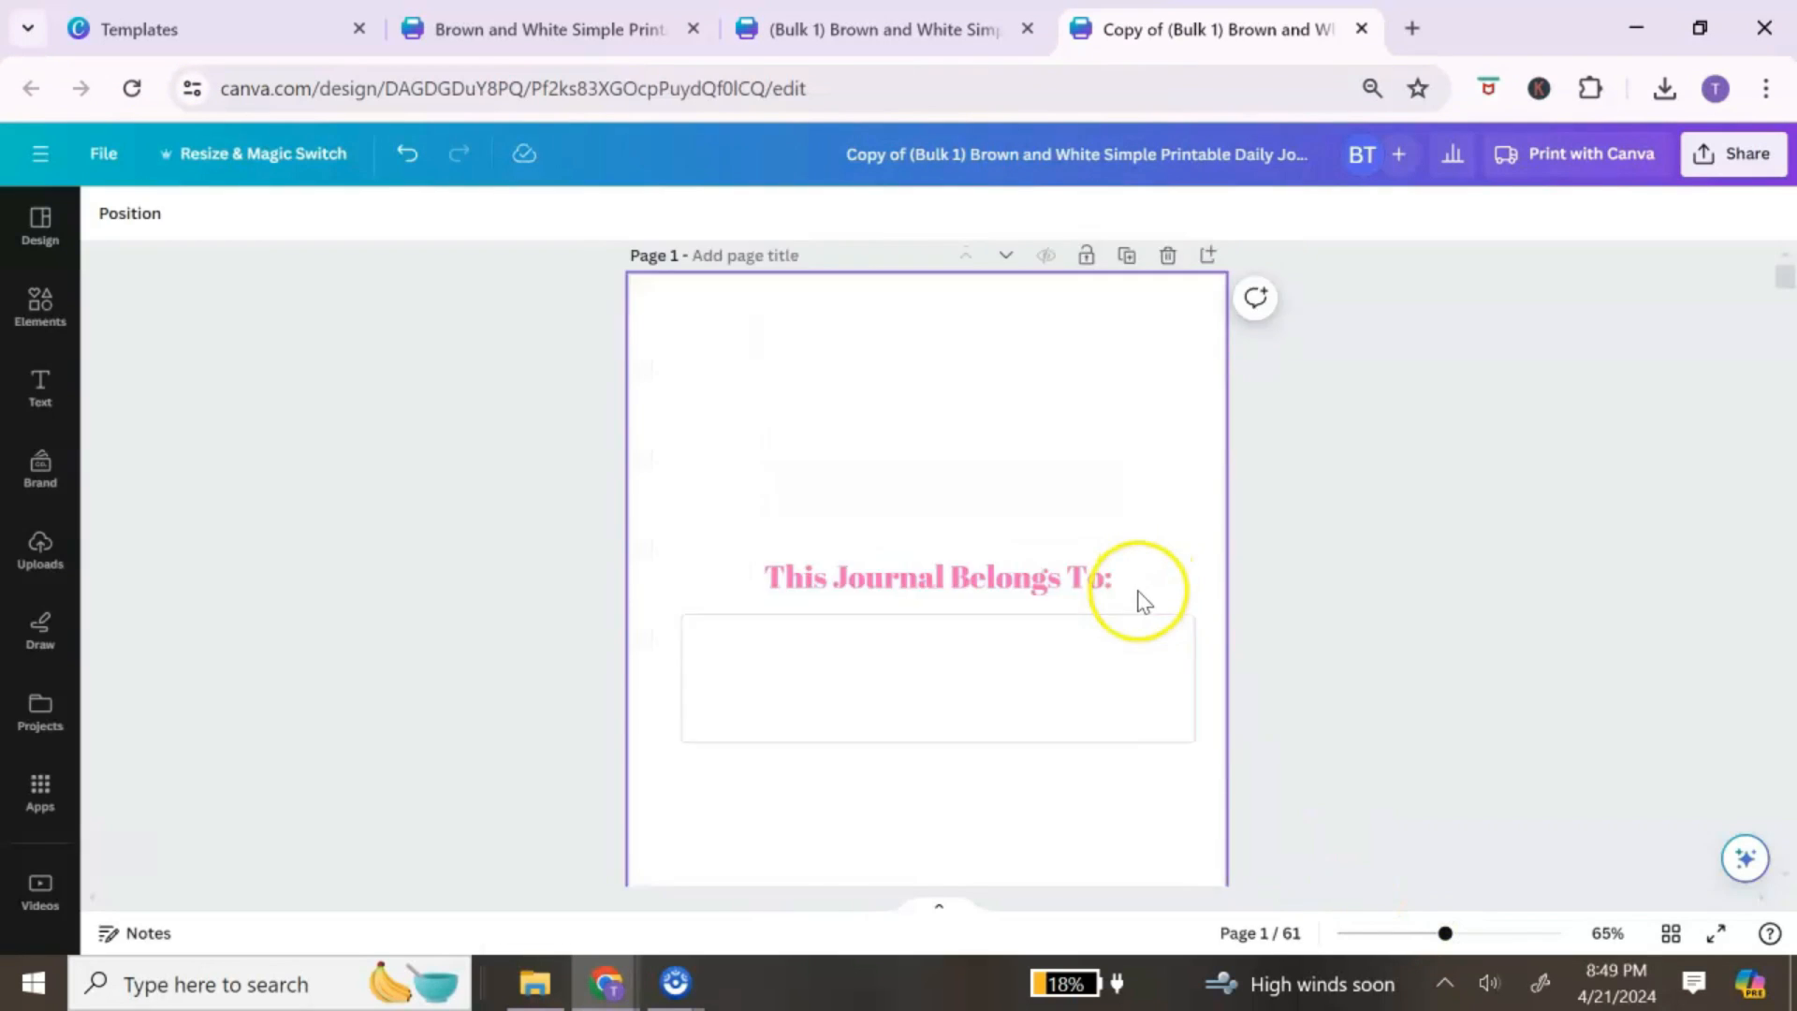
Step: Browse the Spiral Notebook journal templates in the Design panel
left_click(38, 225)
scroll(278, 607, "down", 2)
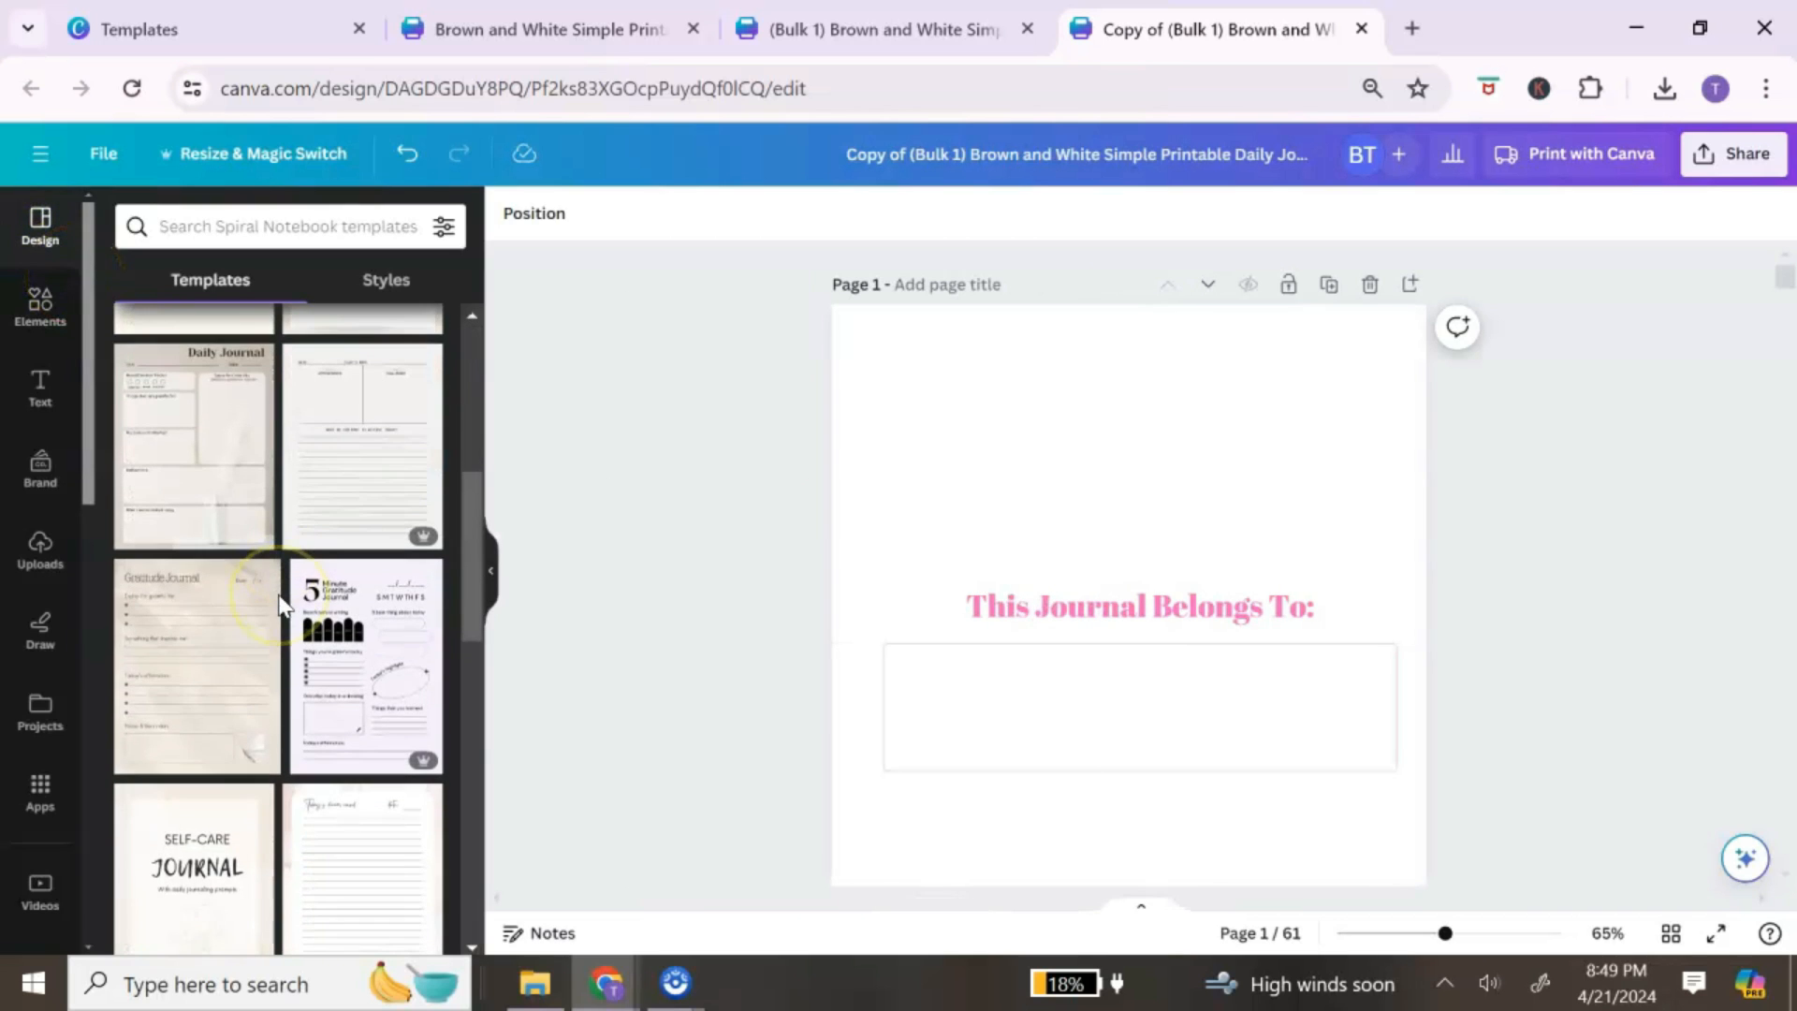
scroll(279, 606, "down", 5)
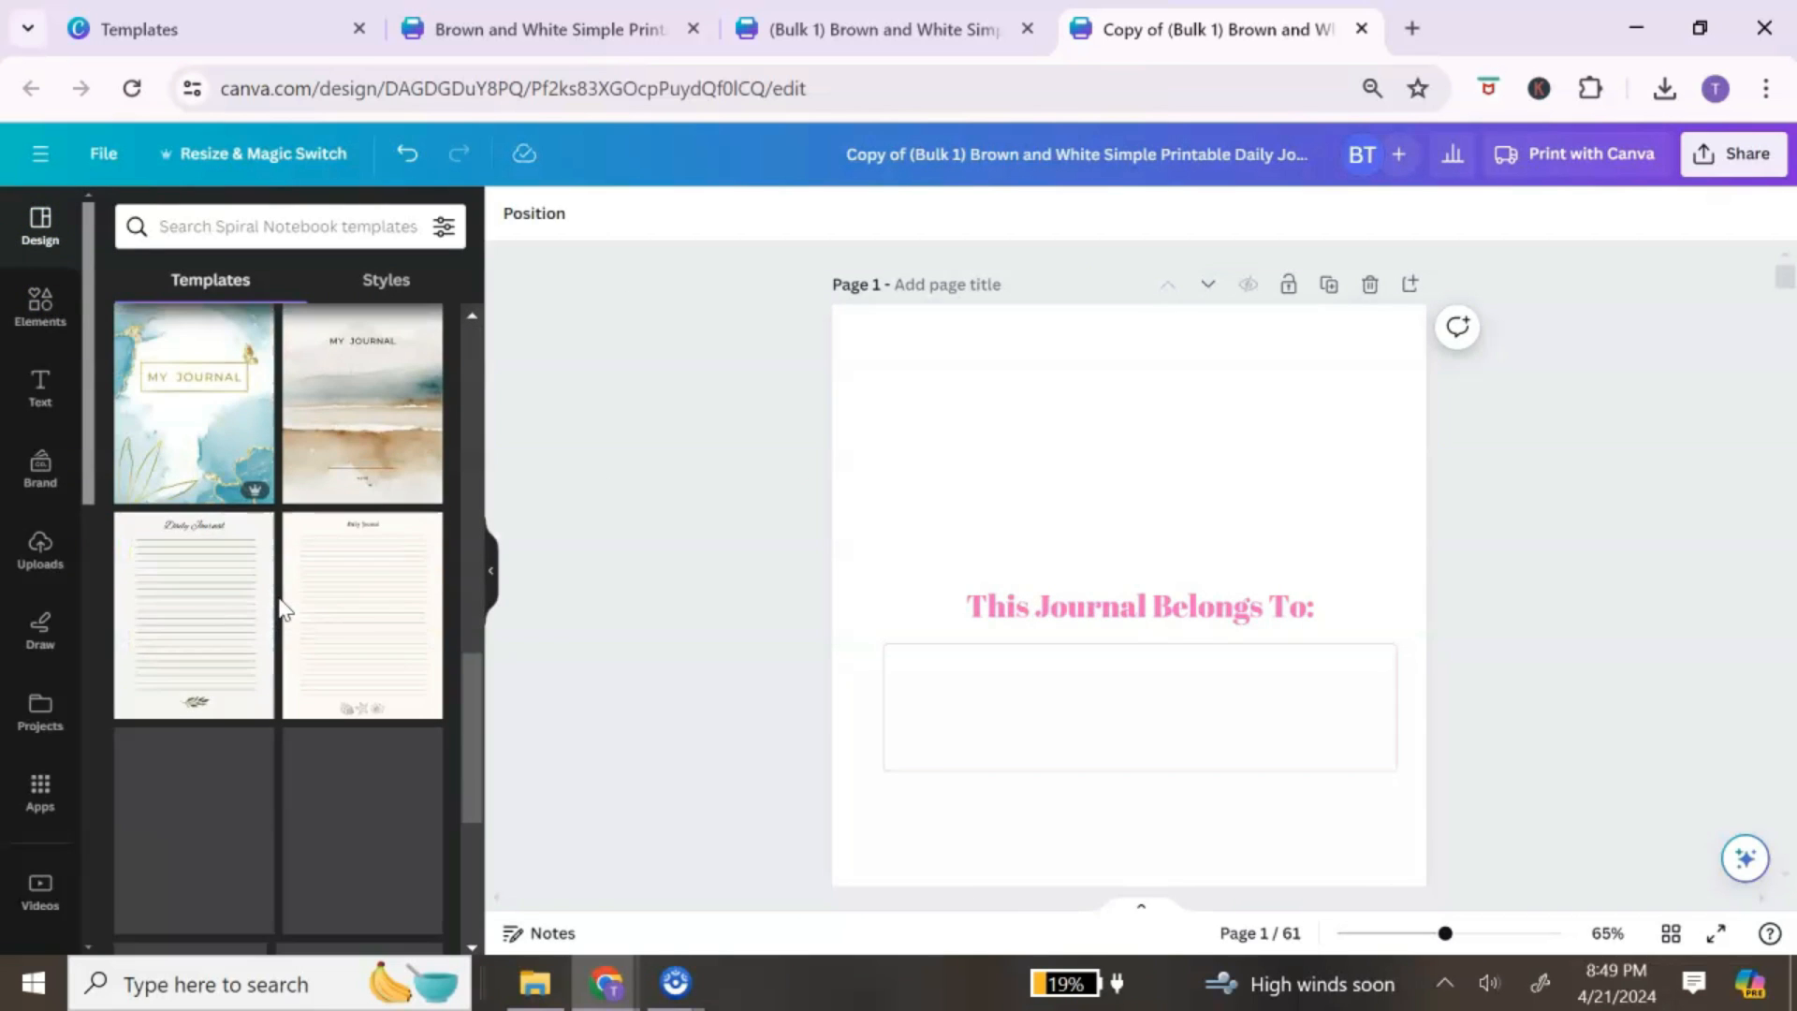
scroll(311, 602, "down", 5)
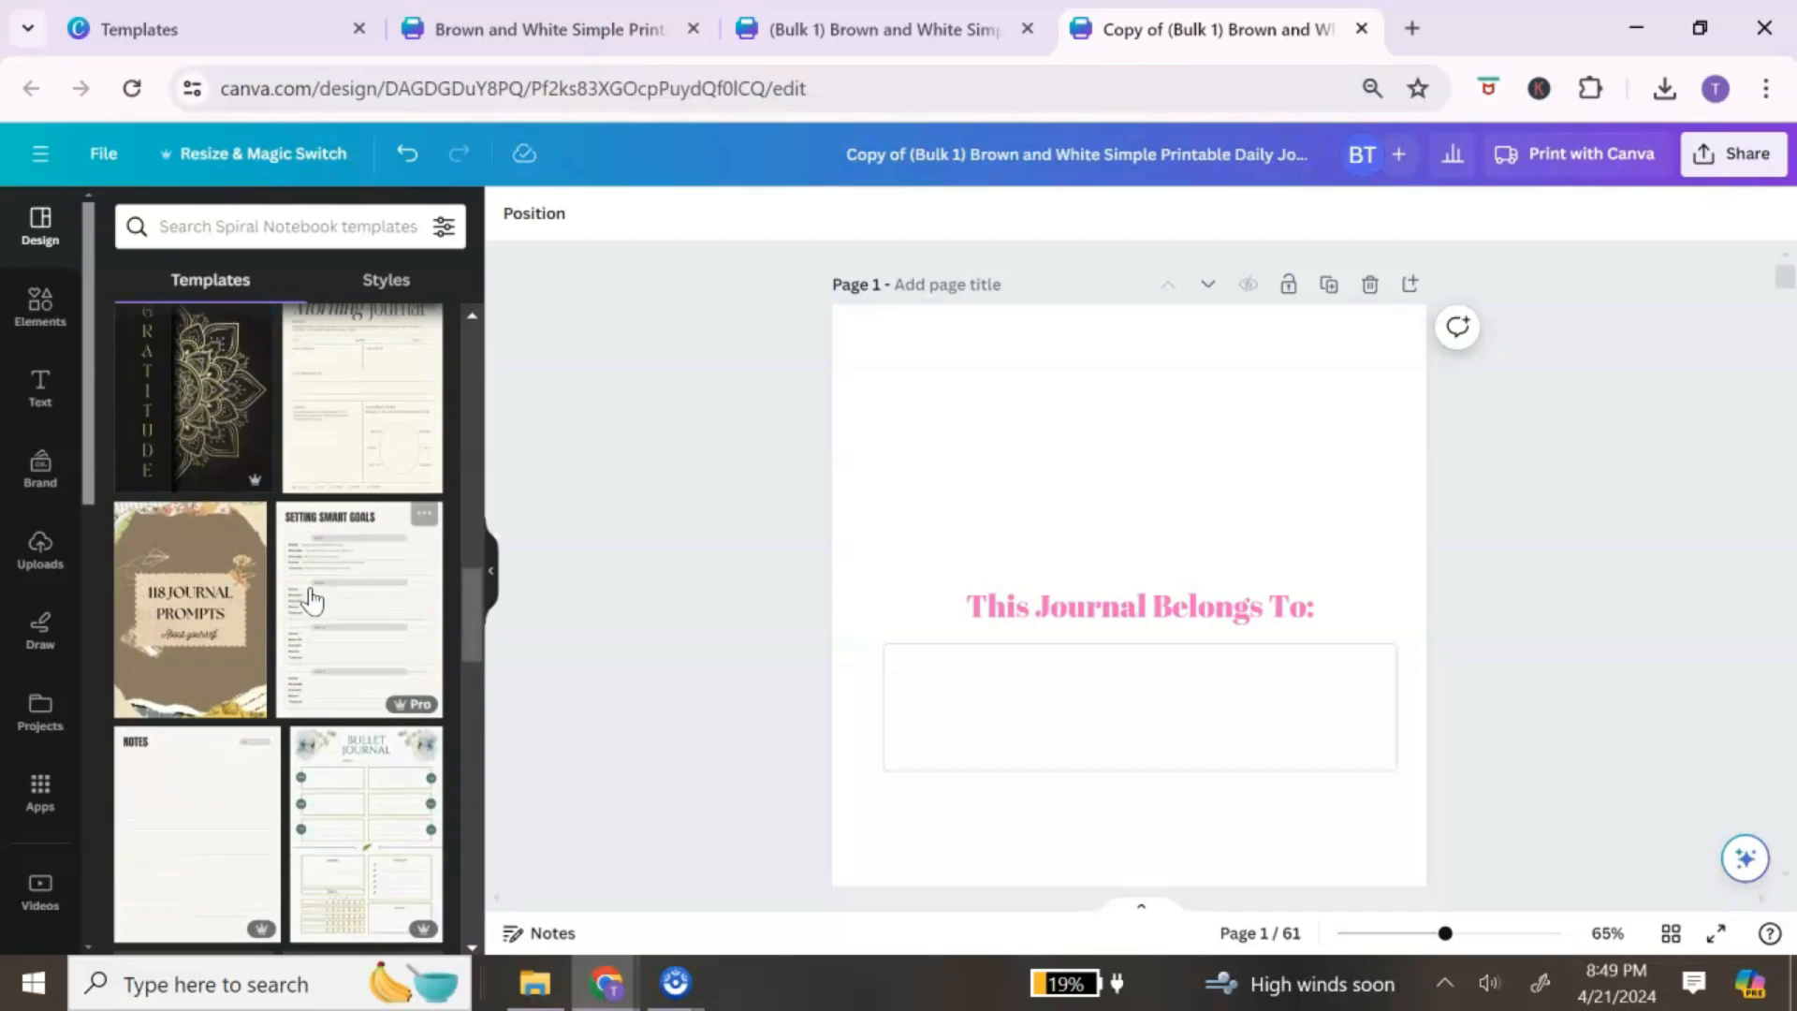
scroll(312, 601, "down", 3)
scroll(313, 599, "down", 10)
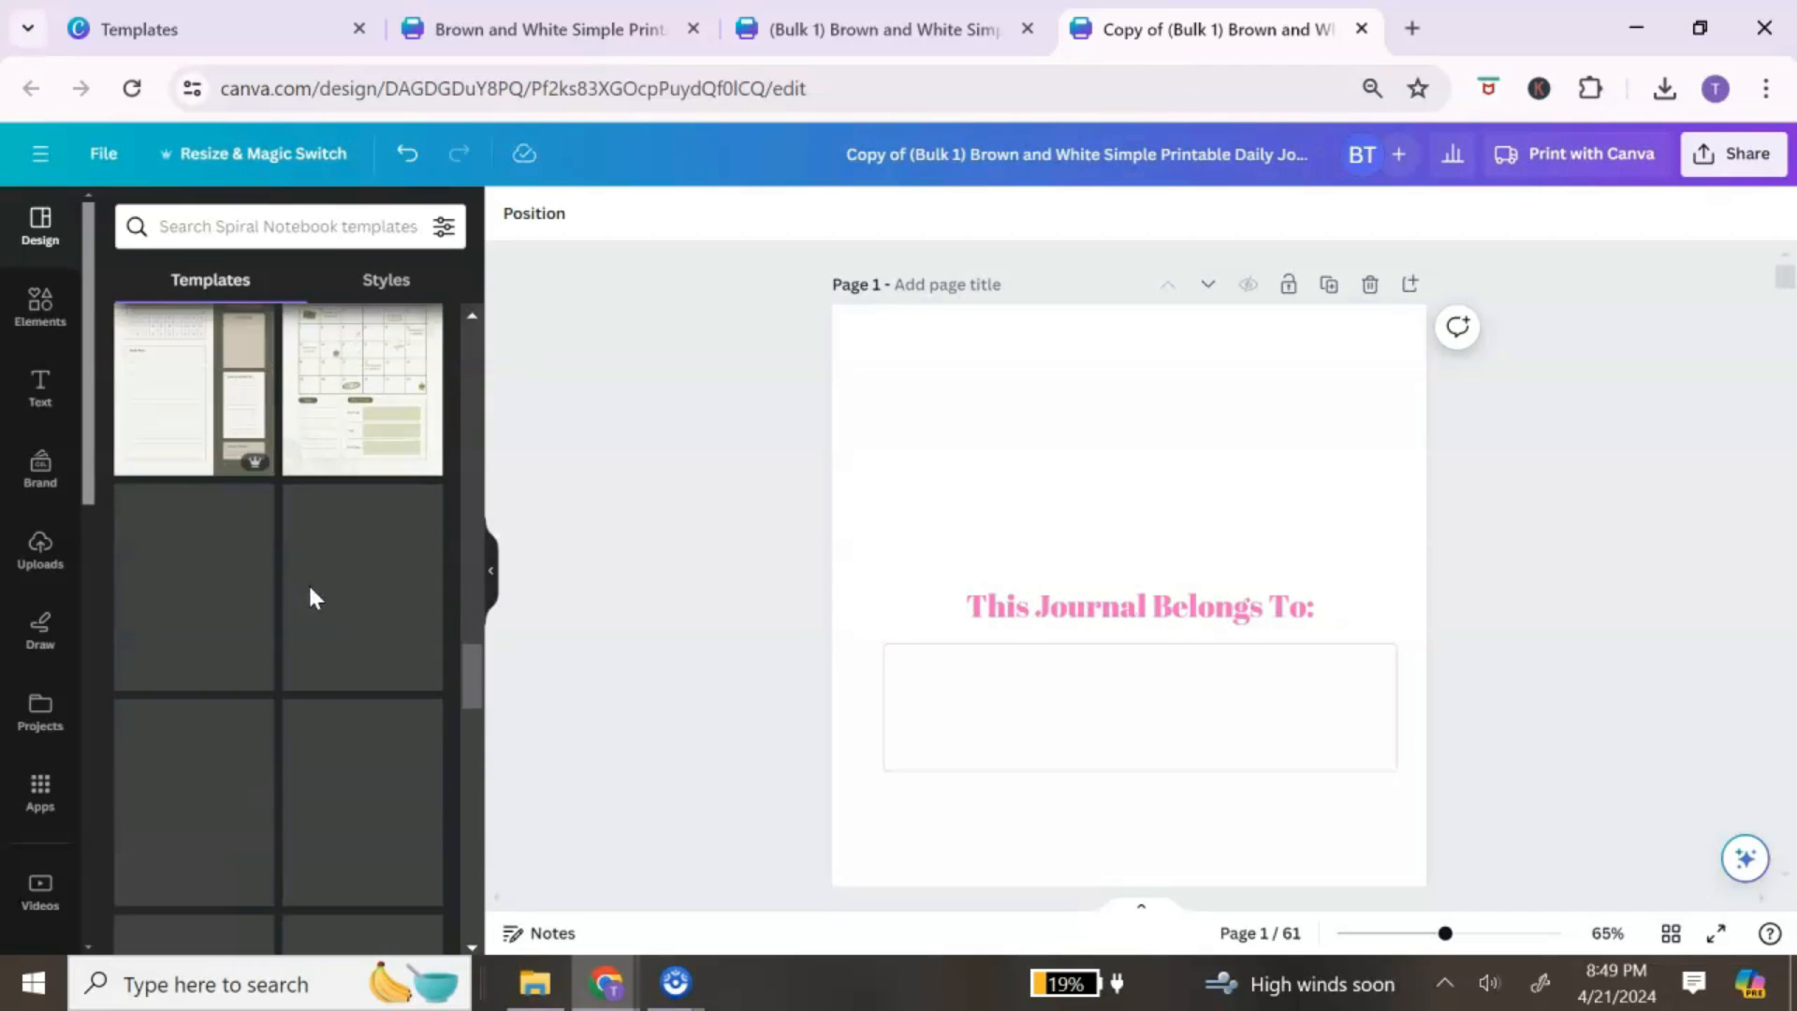
scroll(314, 591, "up", 2)
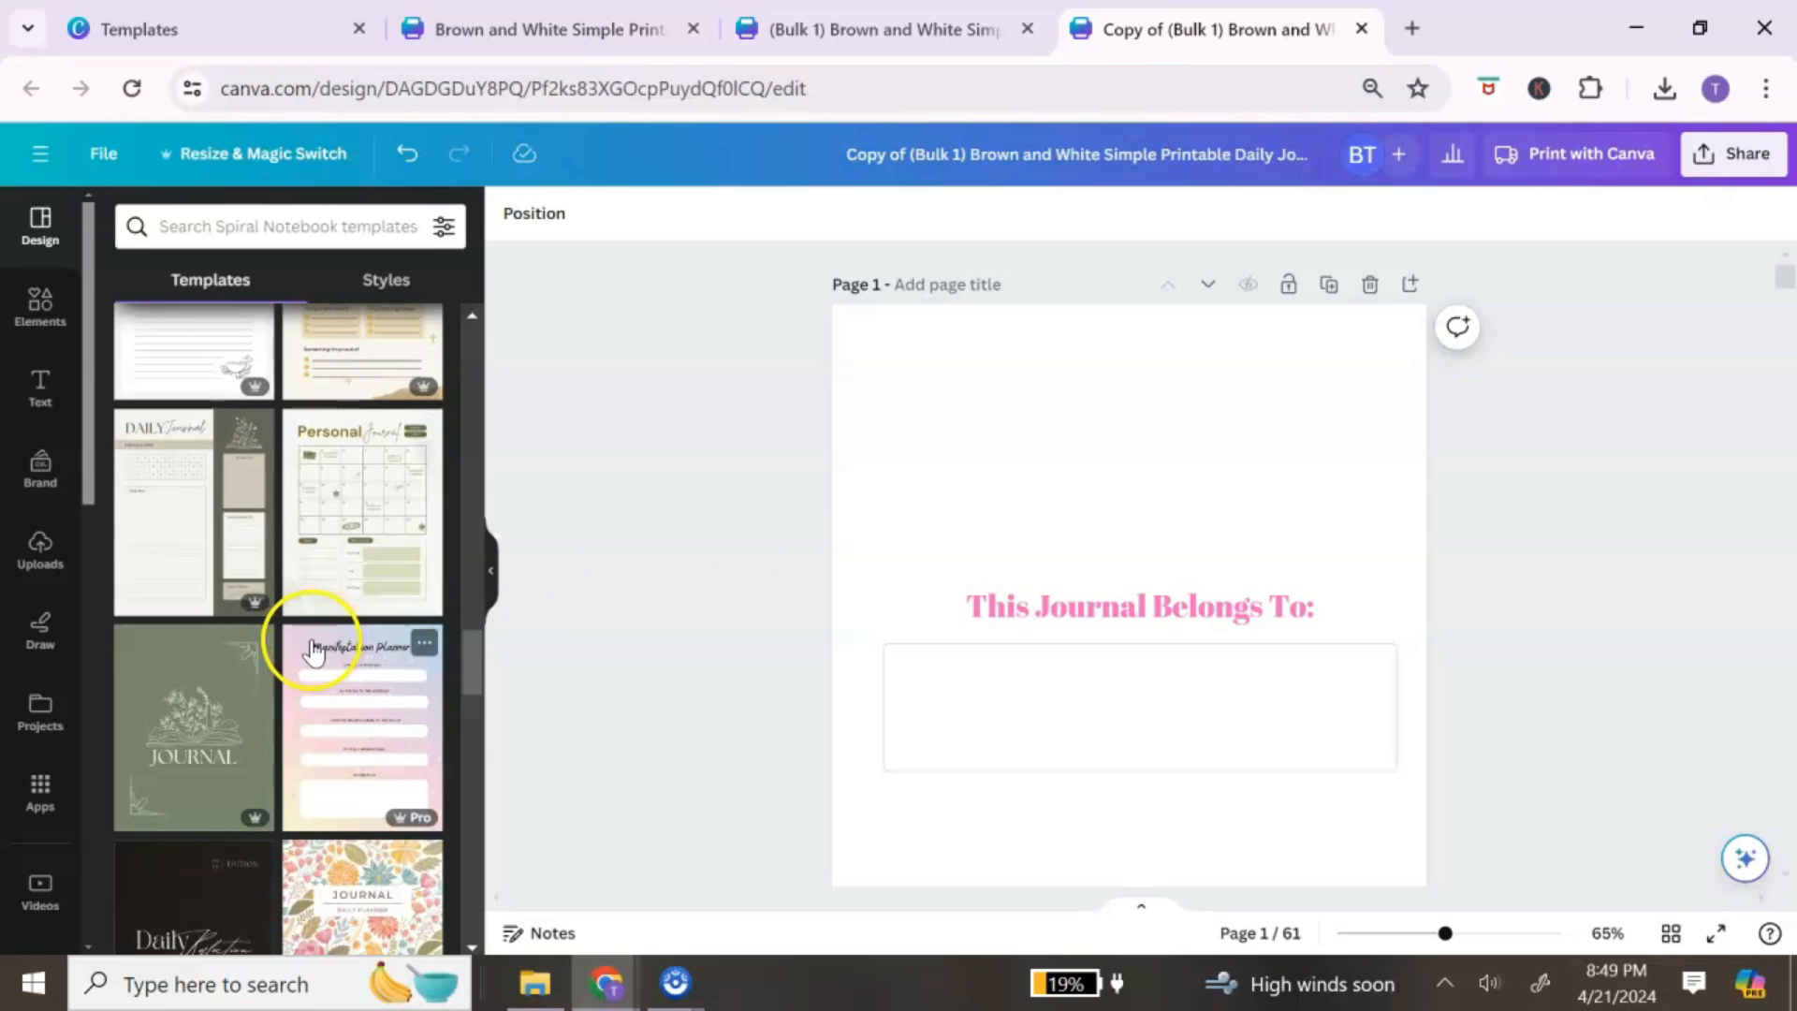
scroll(311, 652, "down", 5)
scroll(312, 650, "down", 10)
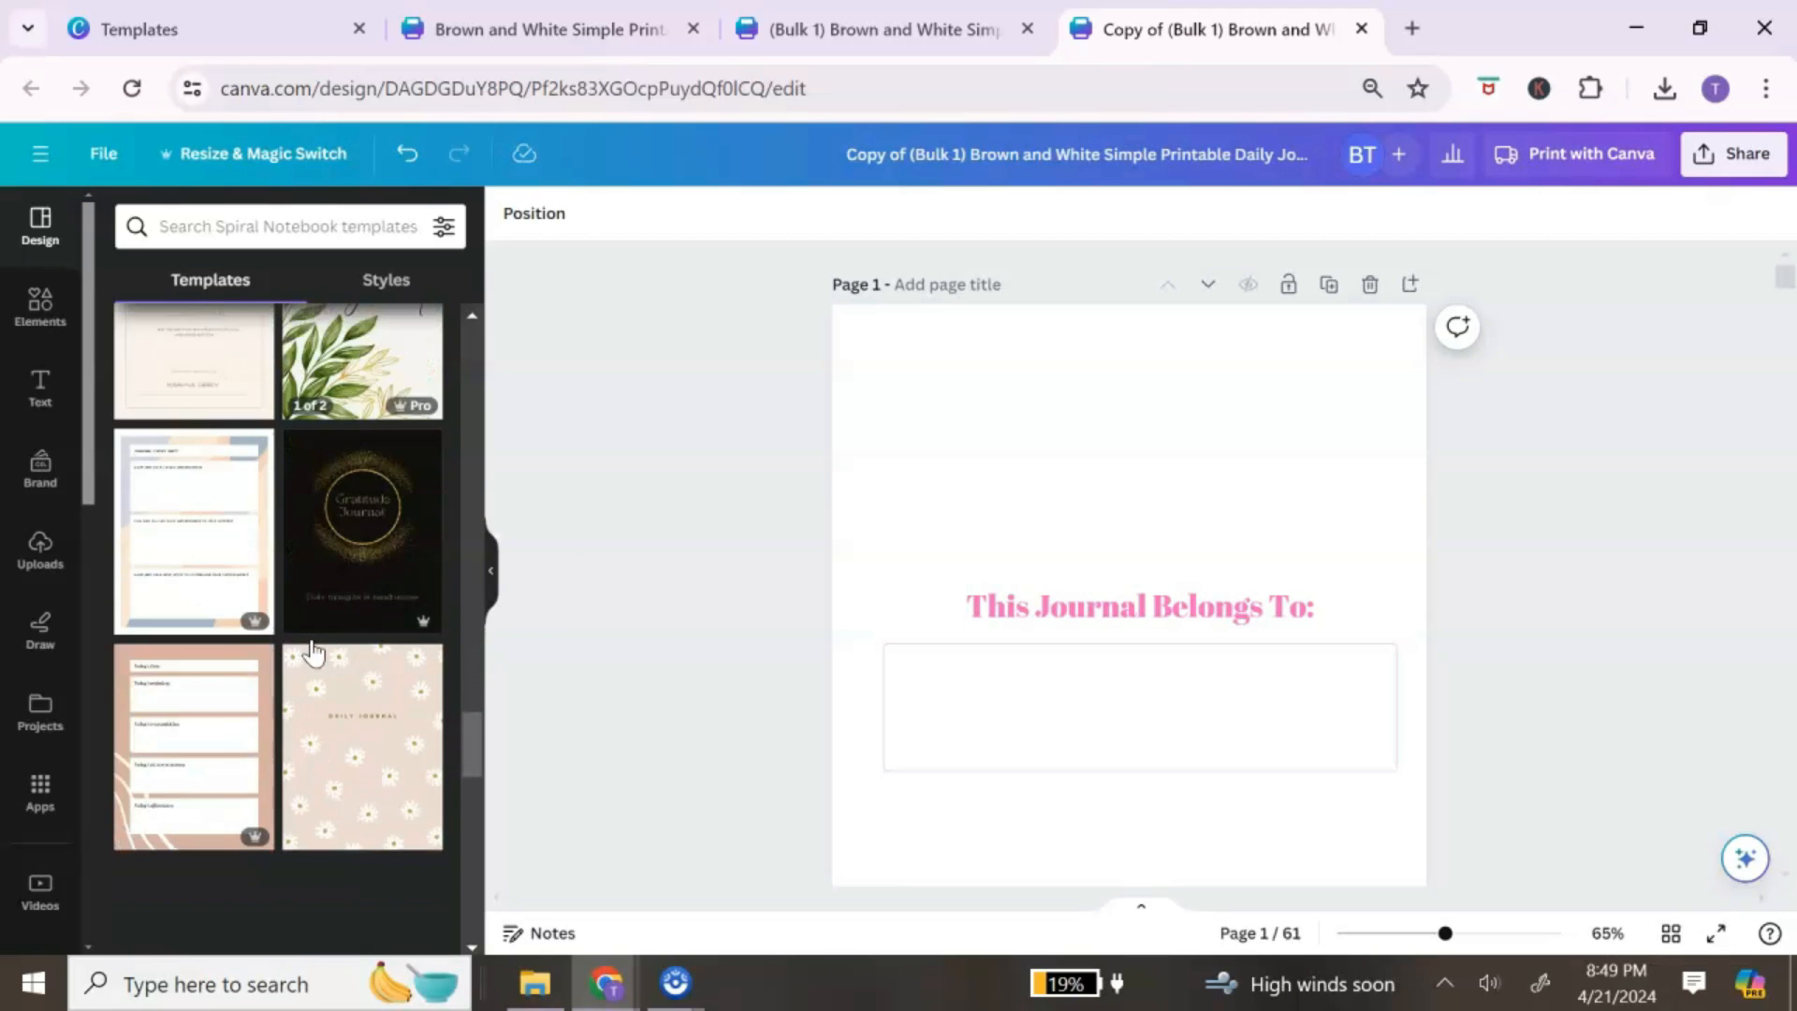
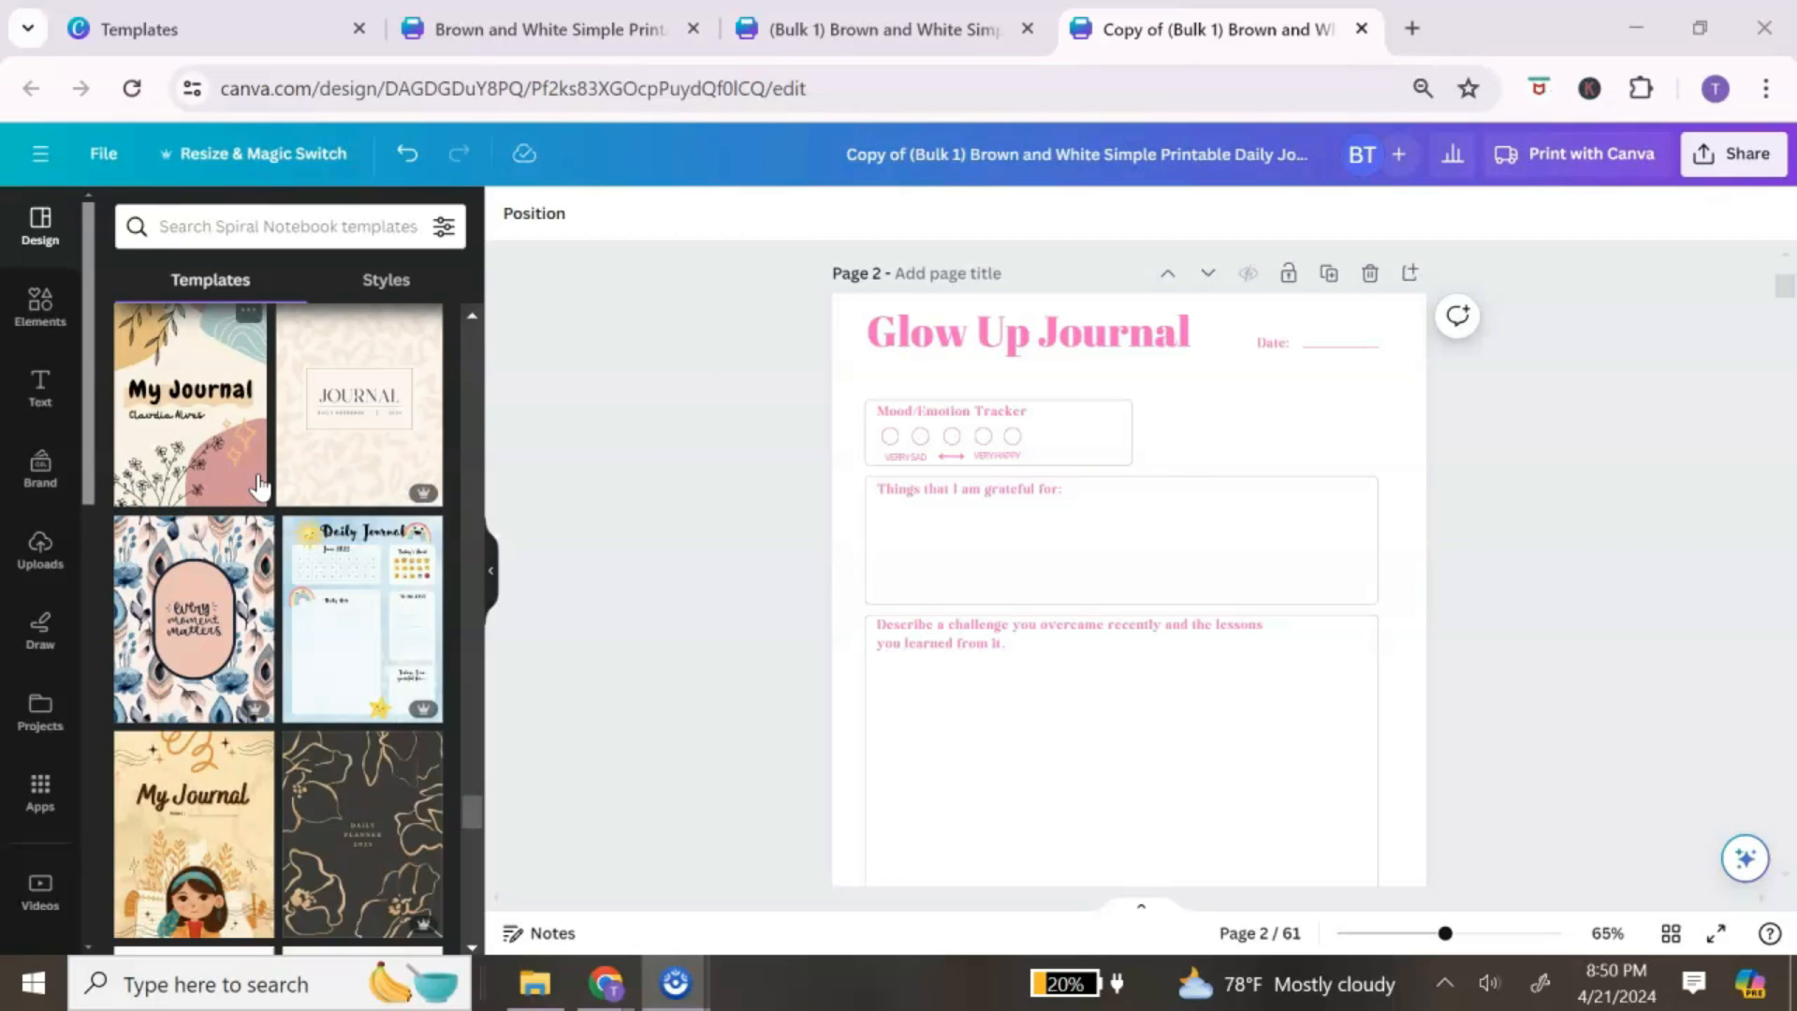
Step: Apply only the Blue And Pink Flower Feather template's style (Sweet Belly Script, blush colours) to all 61 pages
left_click(240, 552)
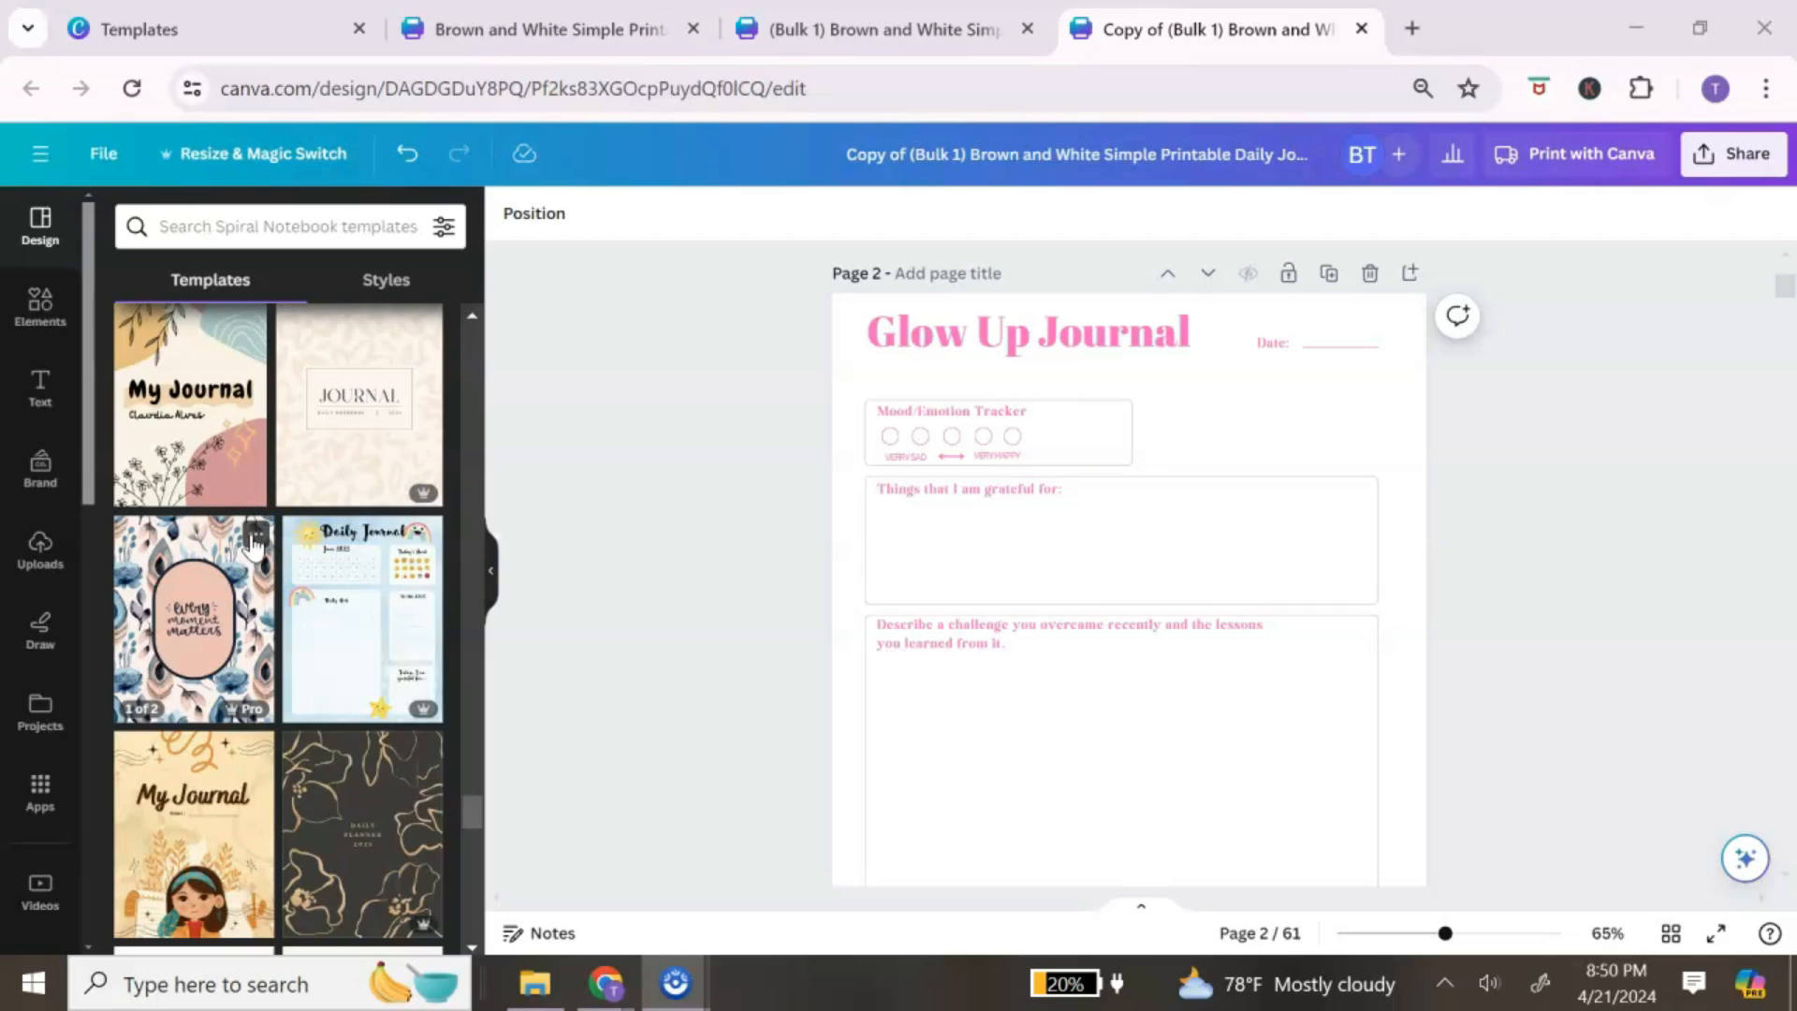
left_click(253, 539)
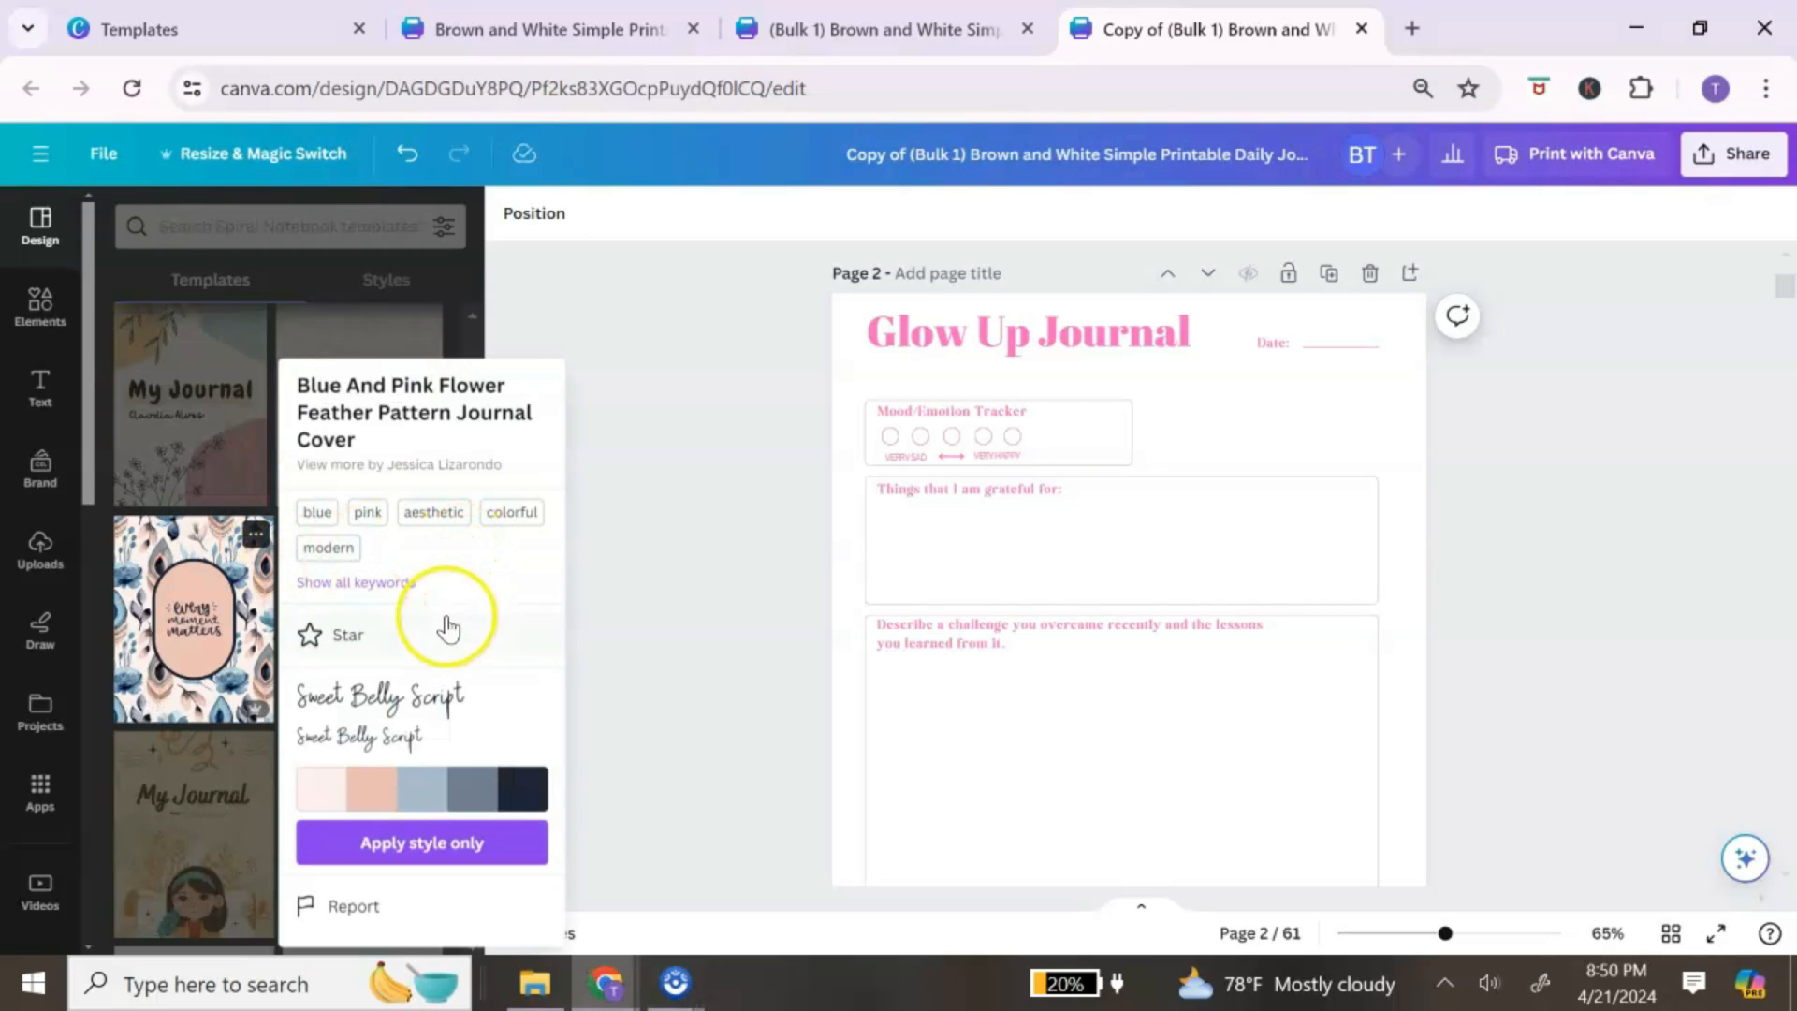
left_click(426, 846)
left_click(430, 845)
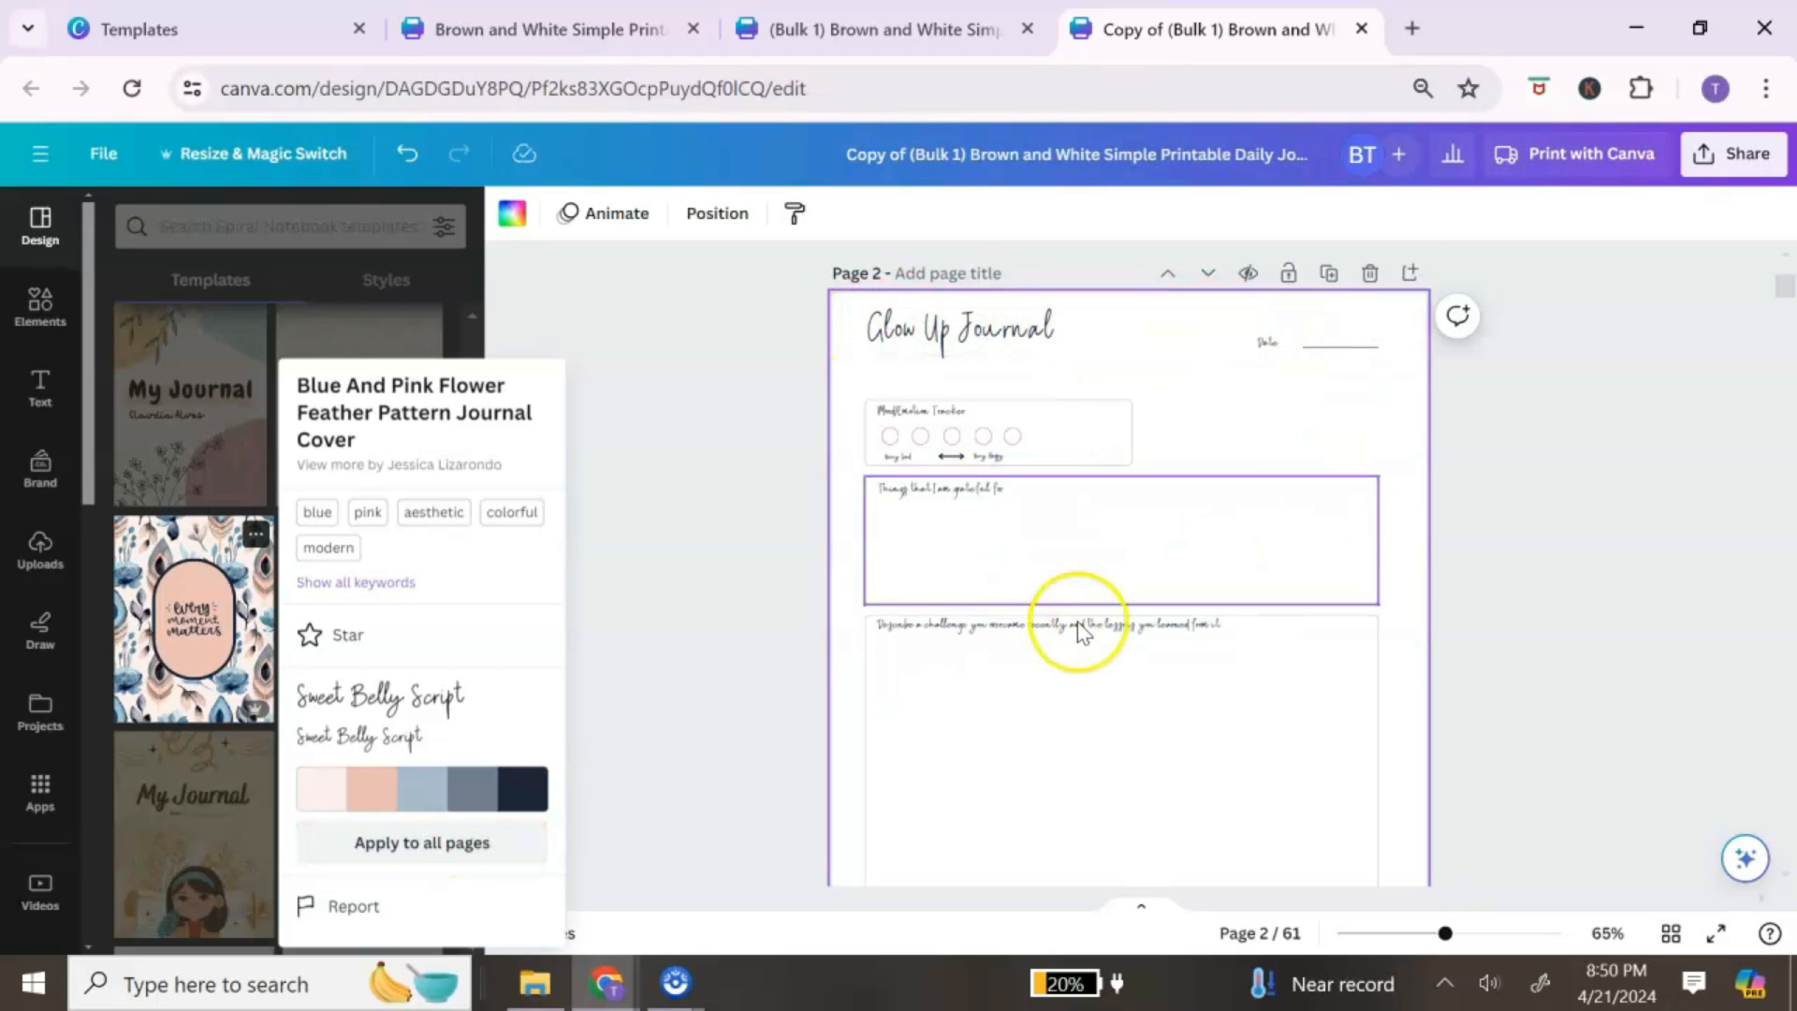
scroll(1081, 631, "down", 1)
scroll(1240, 679, "up", 2)
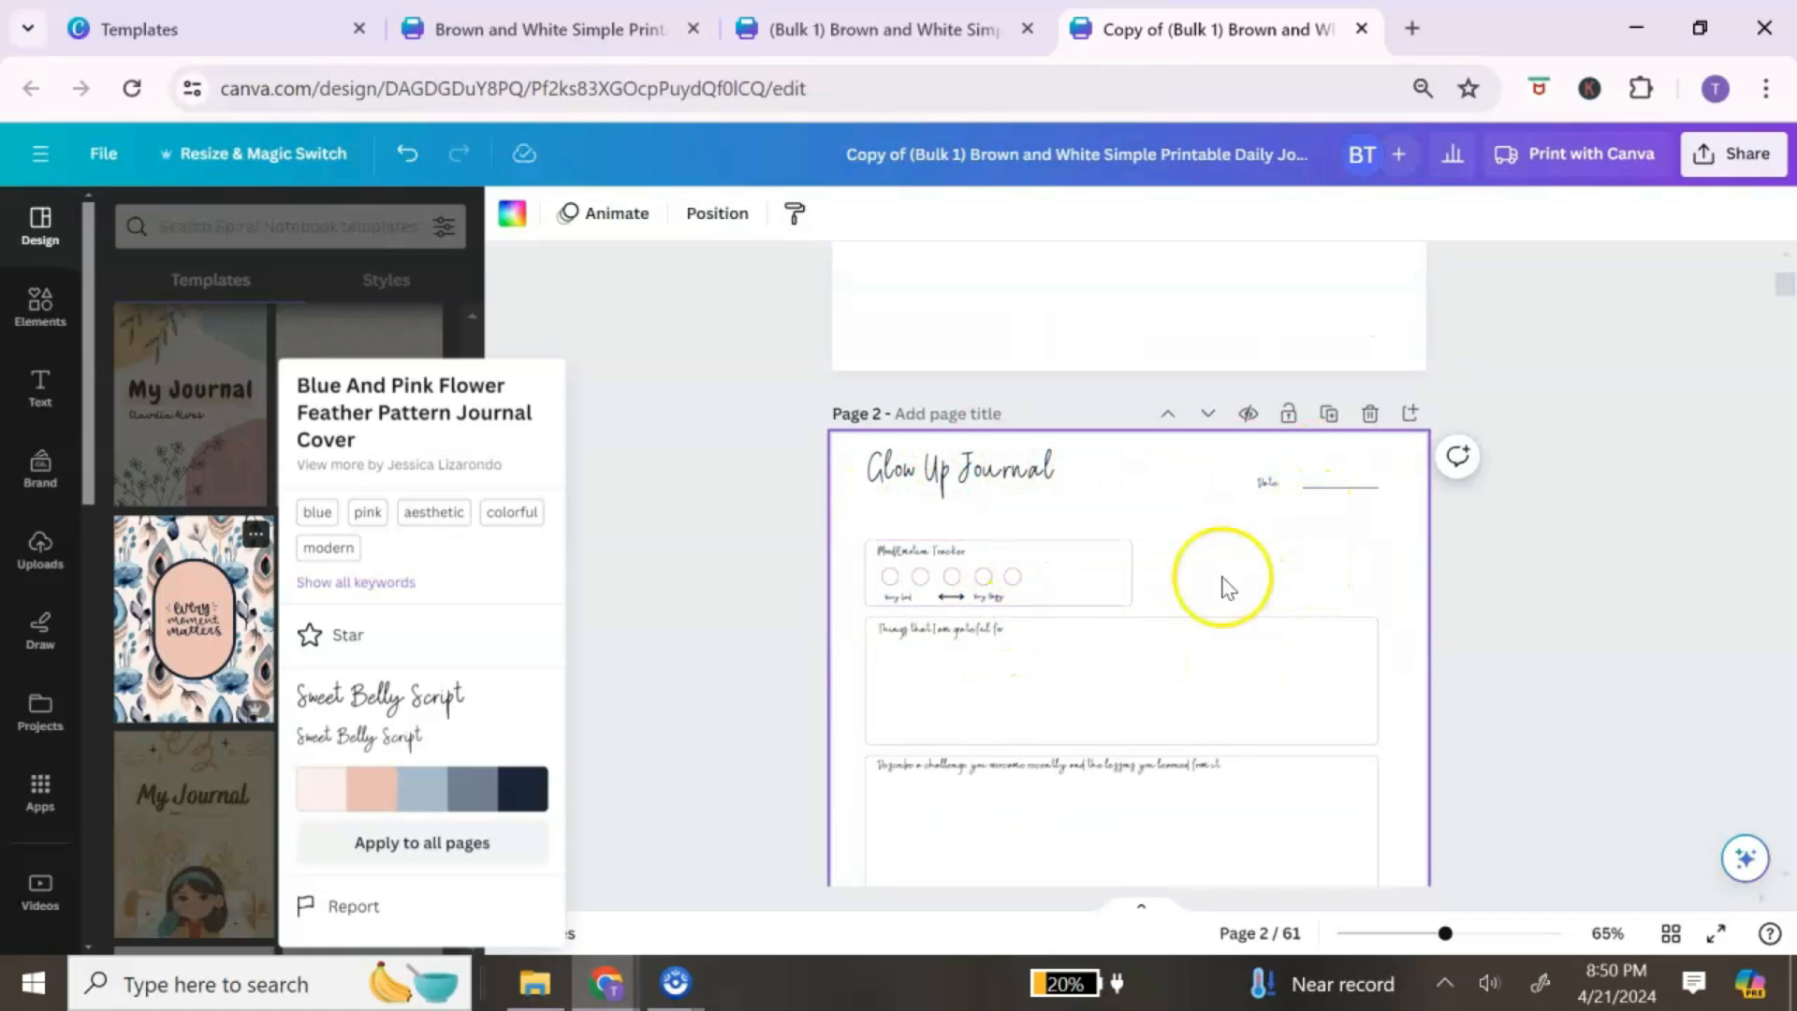
left_click(408, 845)
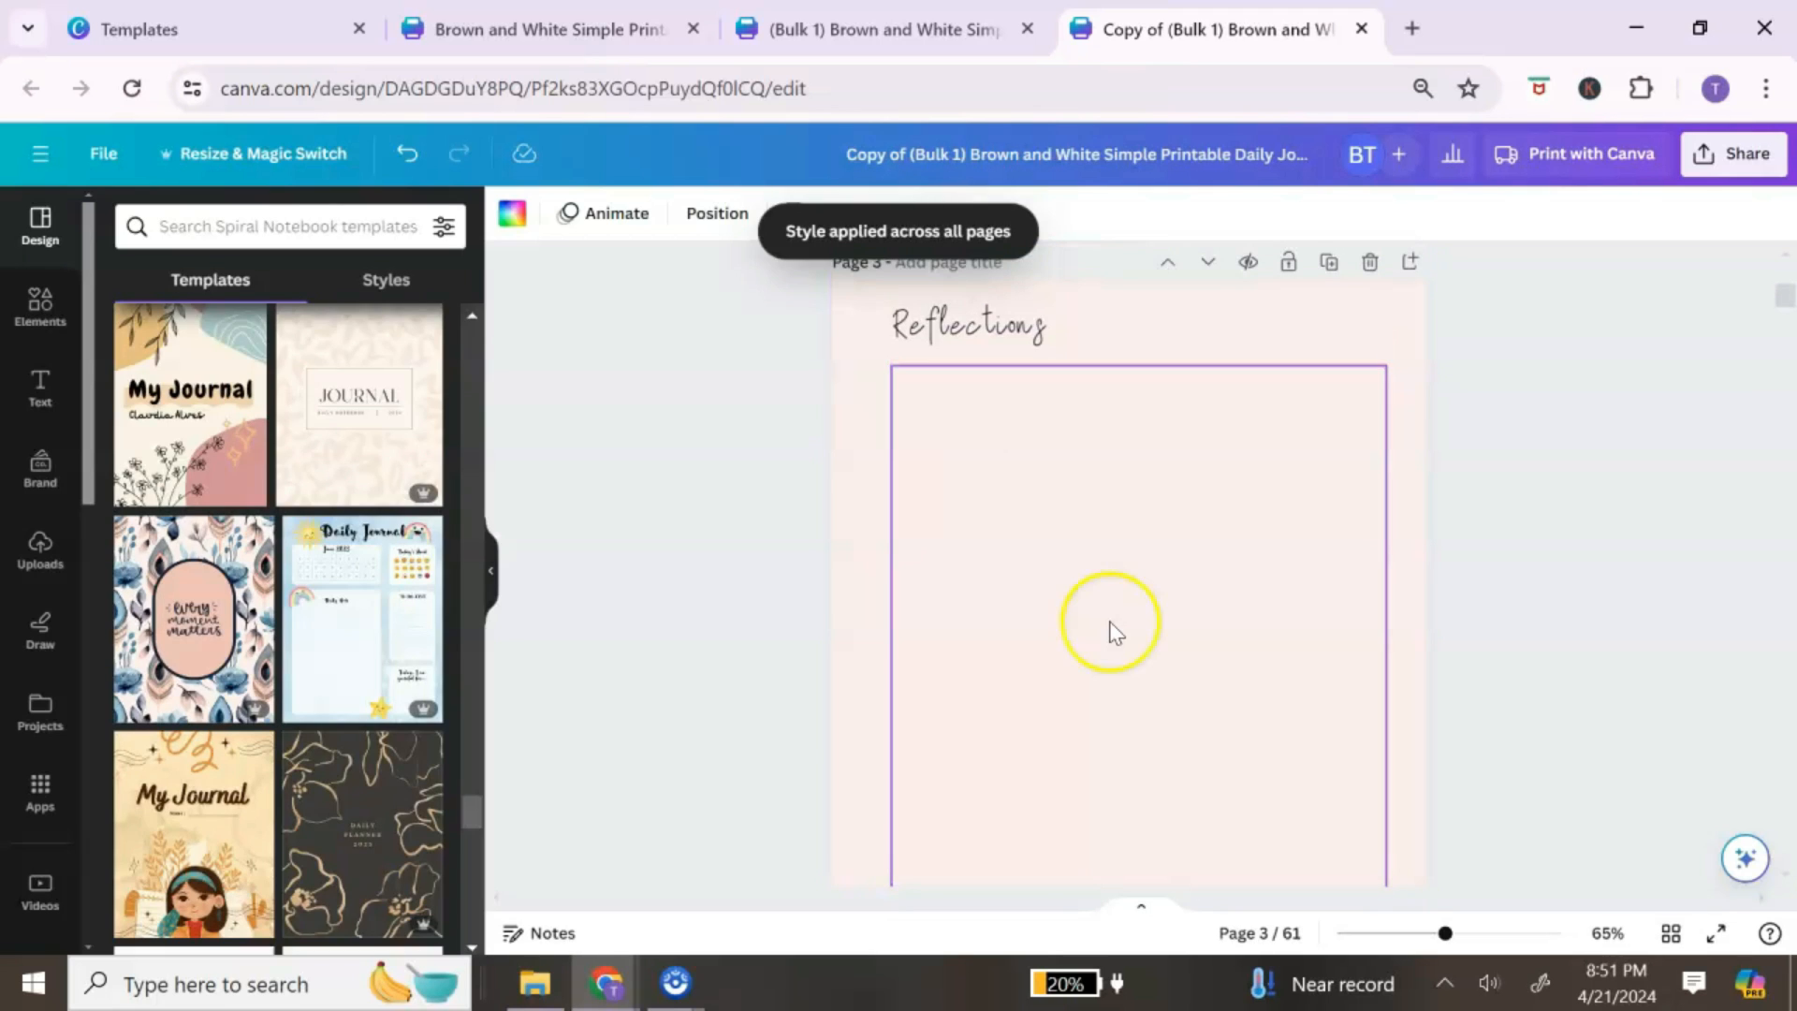
scroll(1110, 630, "down", 7)
scroll(1105, 625, "down", 15)
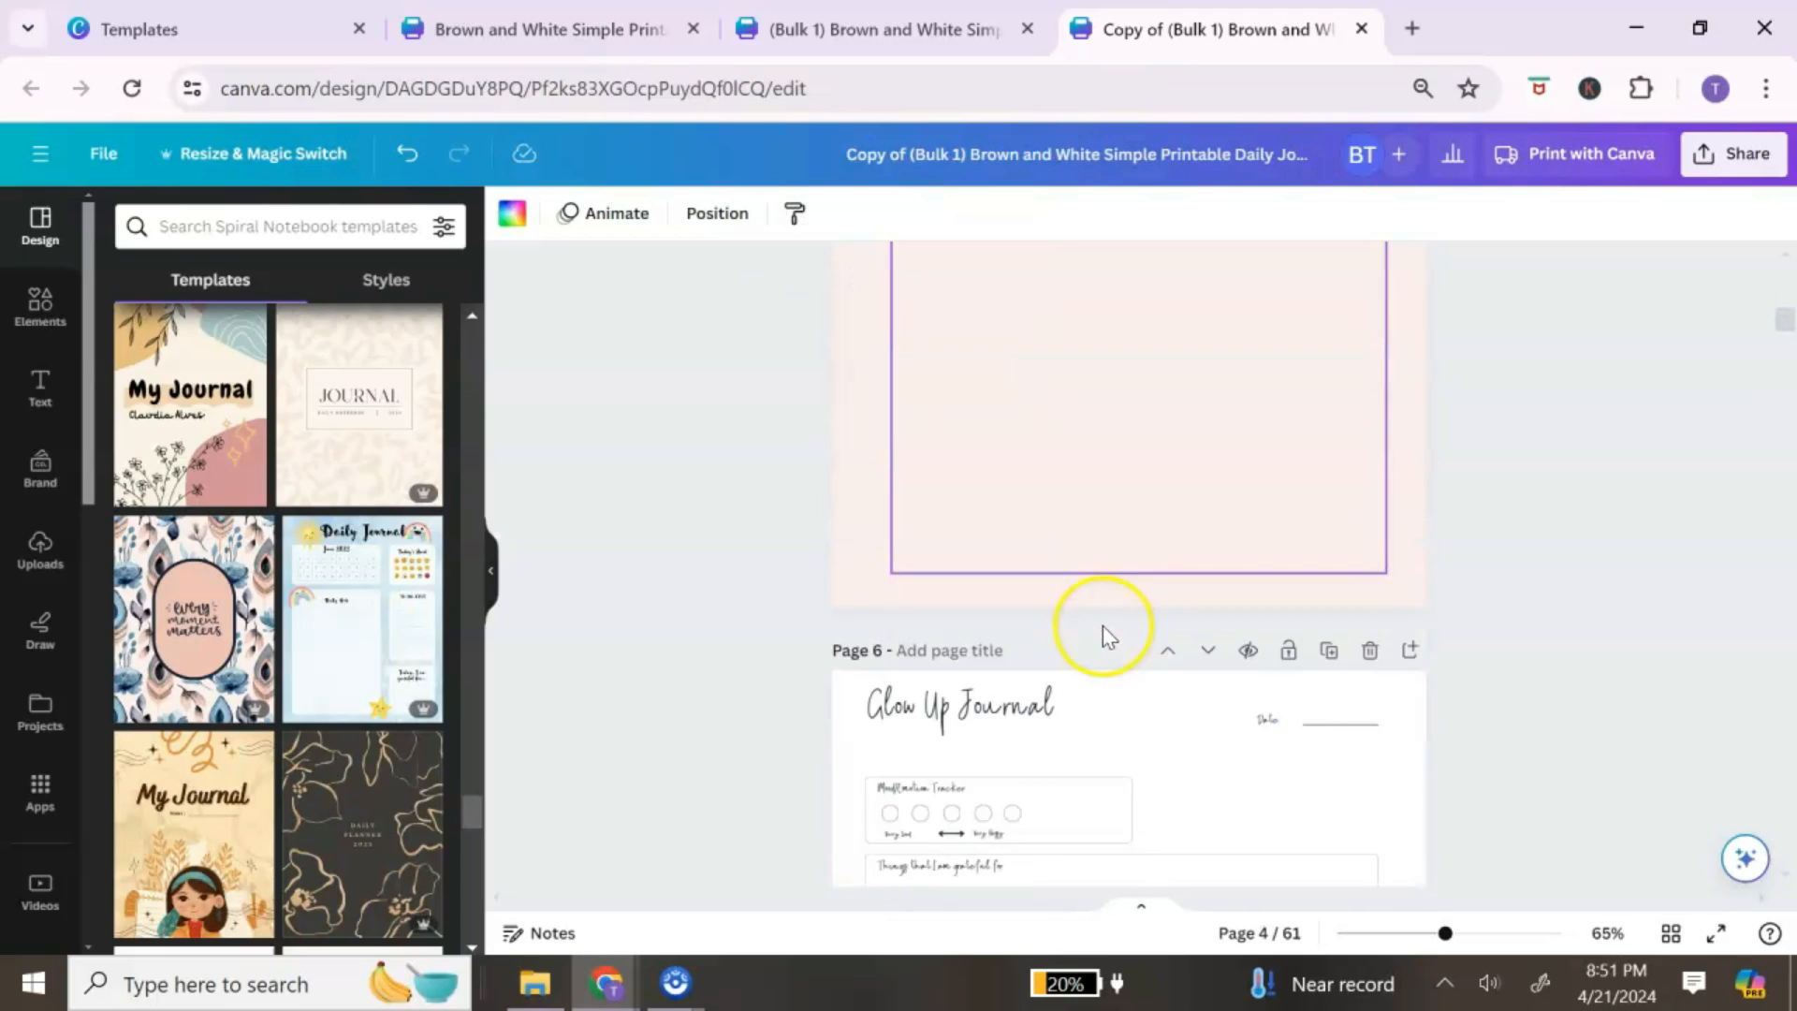
scroll(1102, 627, "down", 4)
scroll(1102, 627, "up", 15)
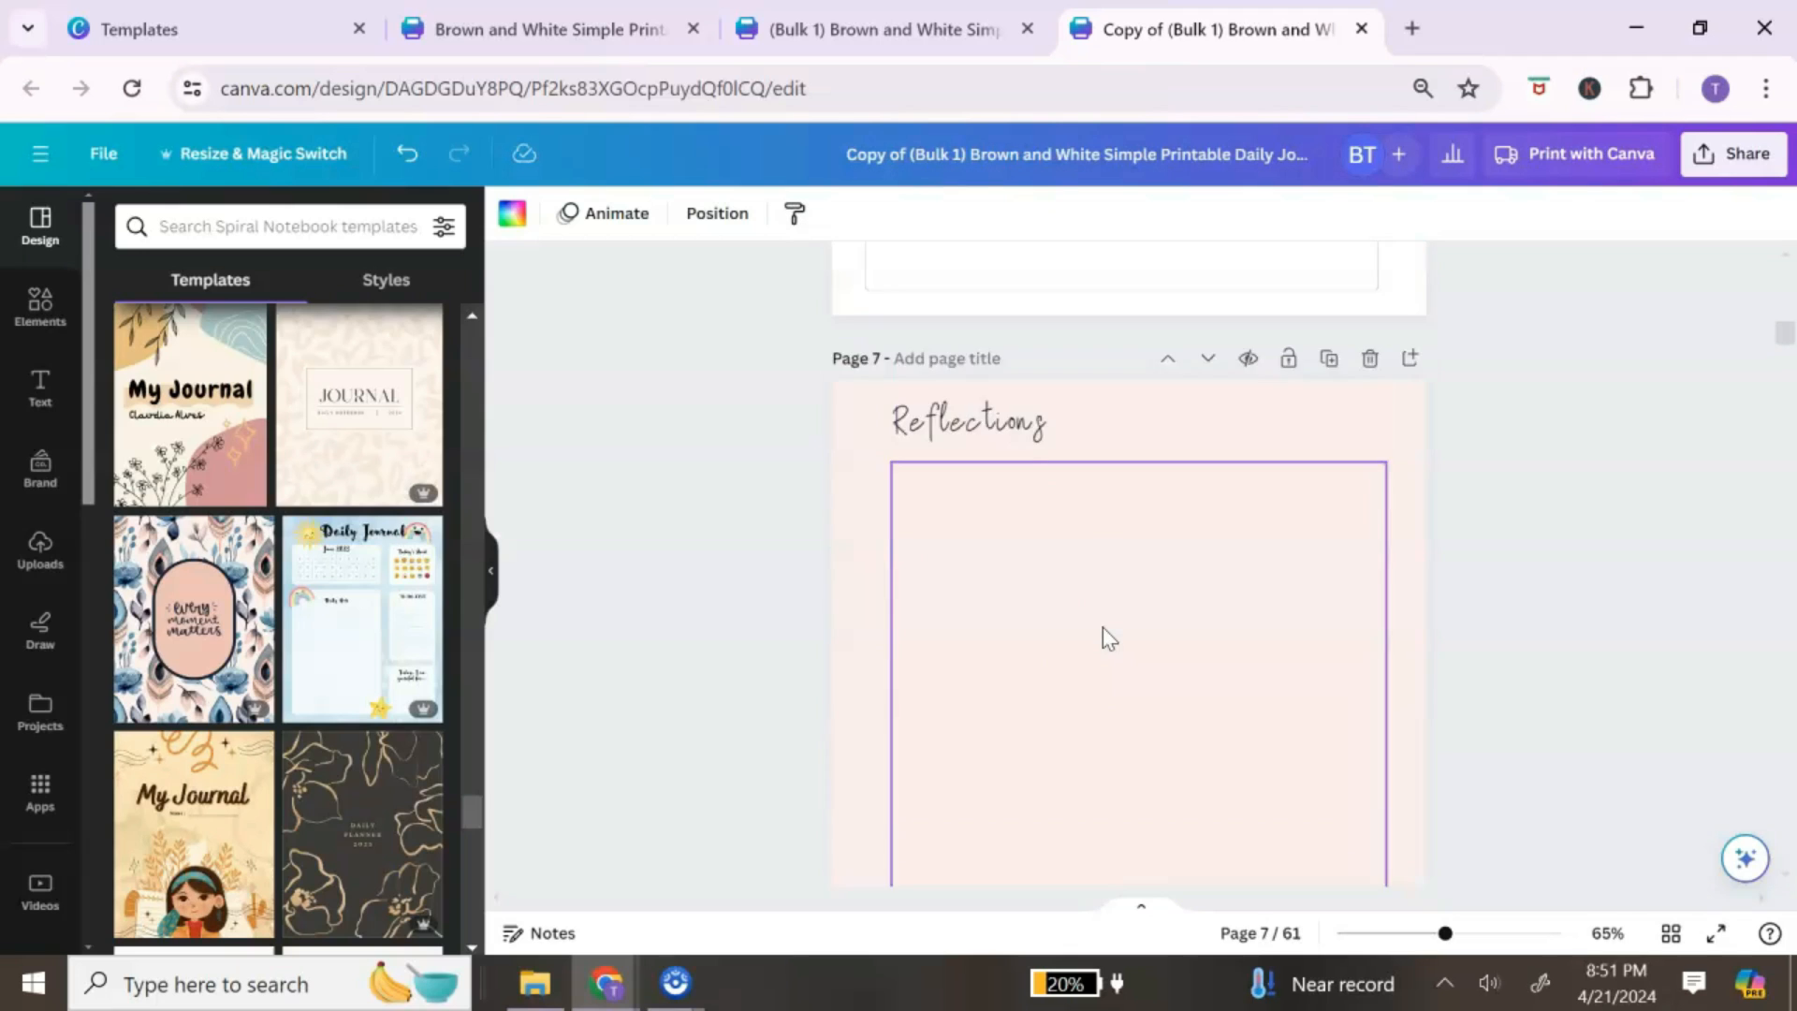
scroll(1102, 625, "up", 10)
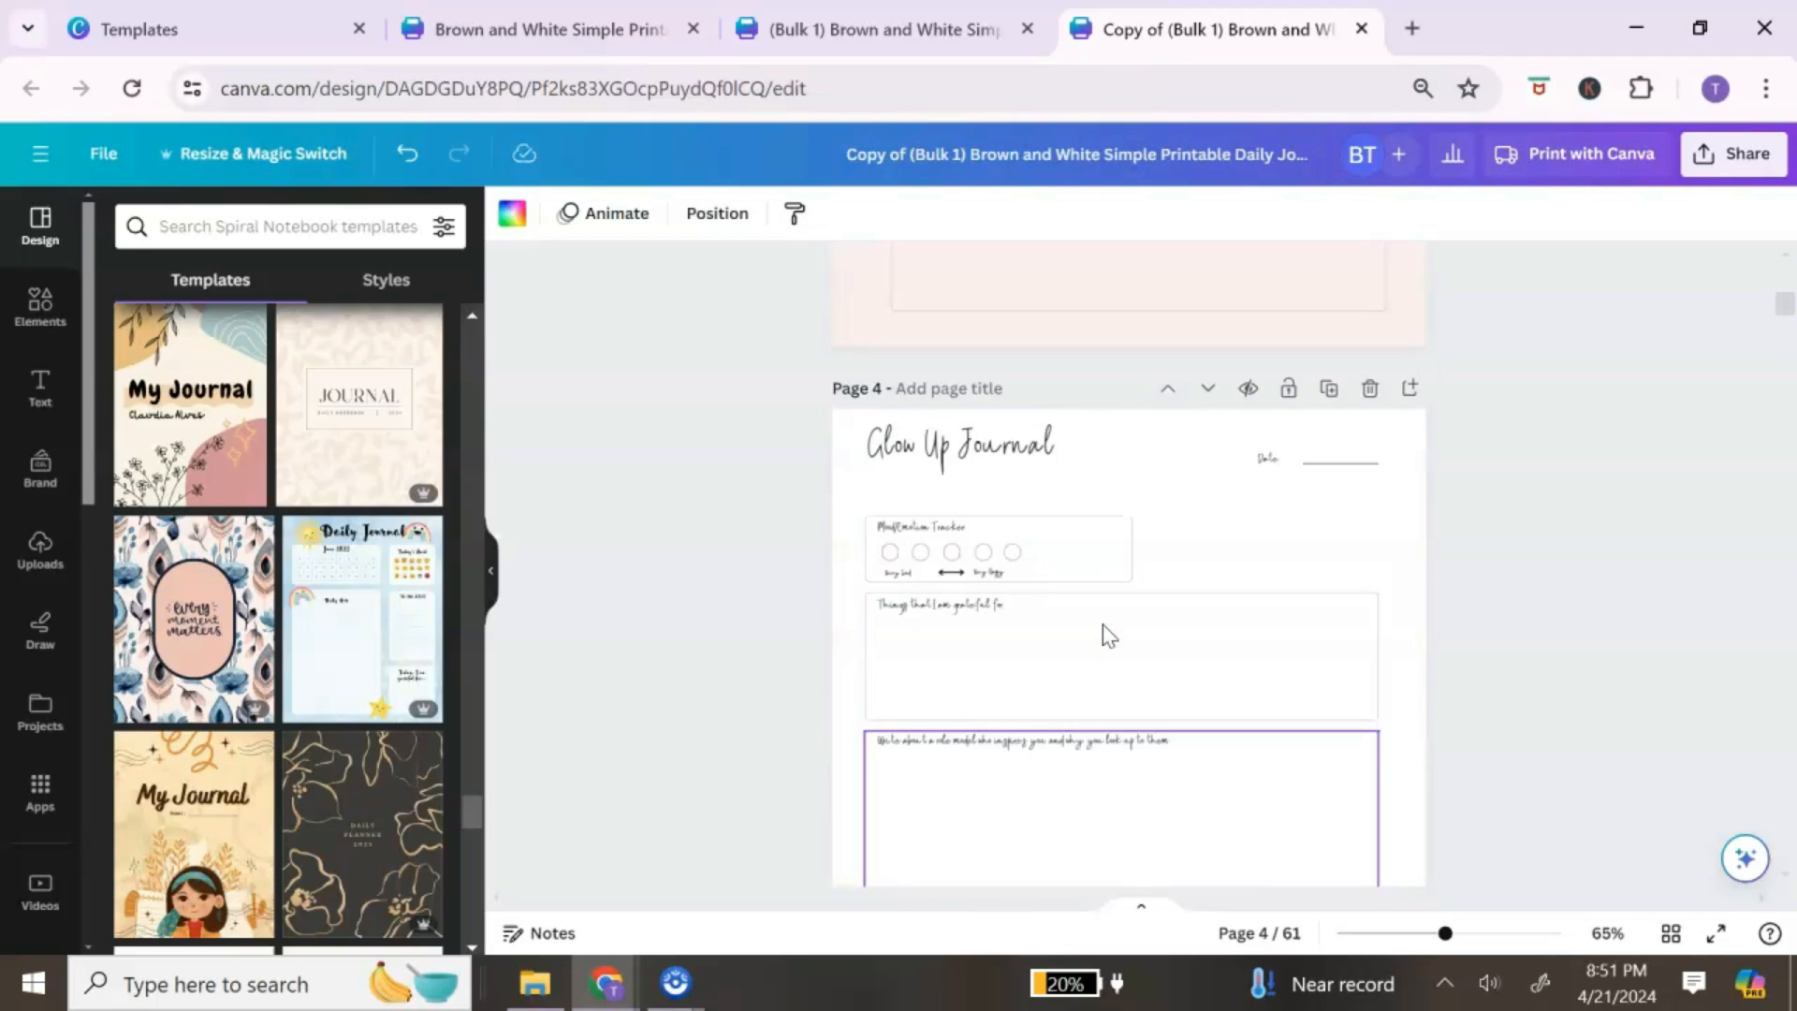
scroll(1102, 625, "up", 3)
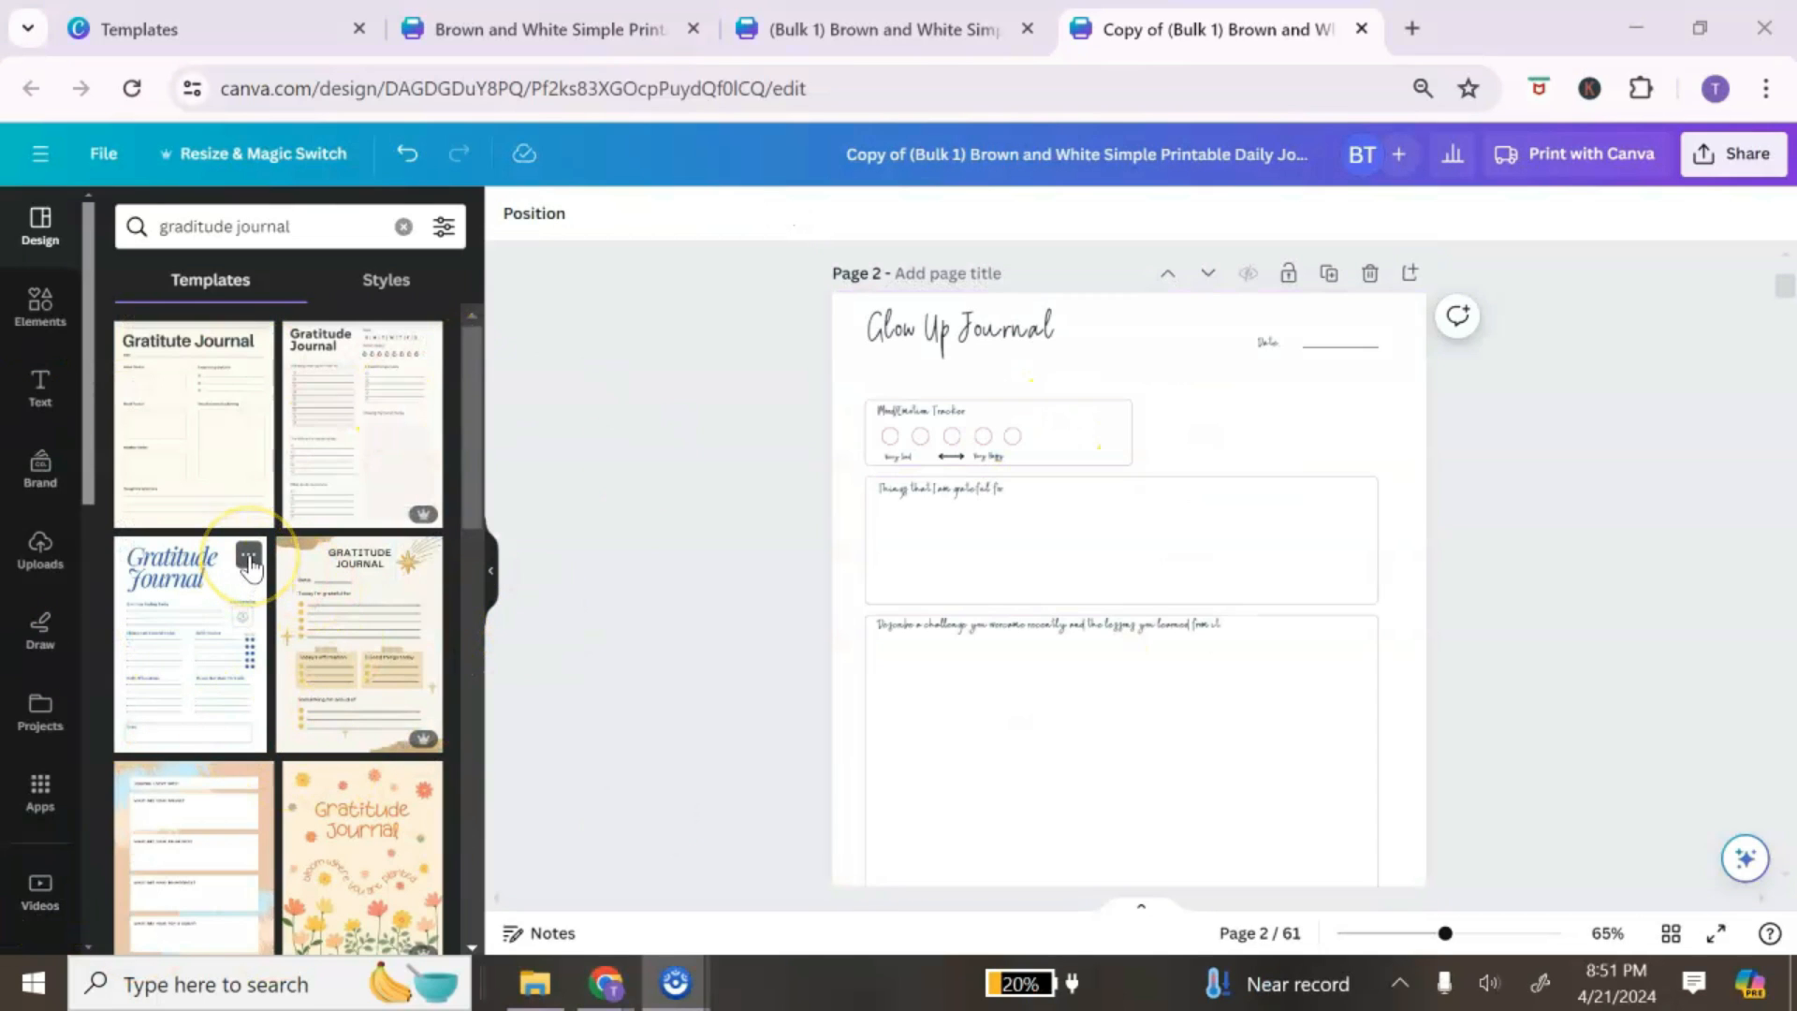
Step: Apply the White Blue Minimal Gratitude Journal style (Playfair Display, blue palette) to all pages
left_click(248, 558)
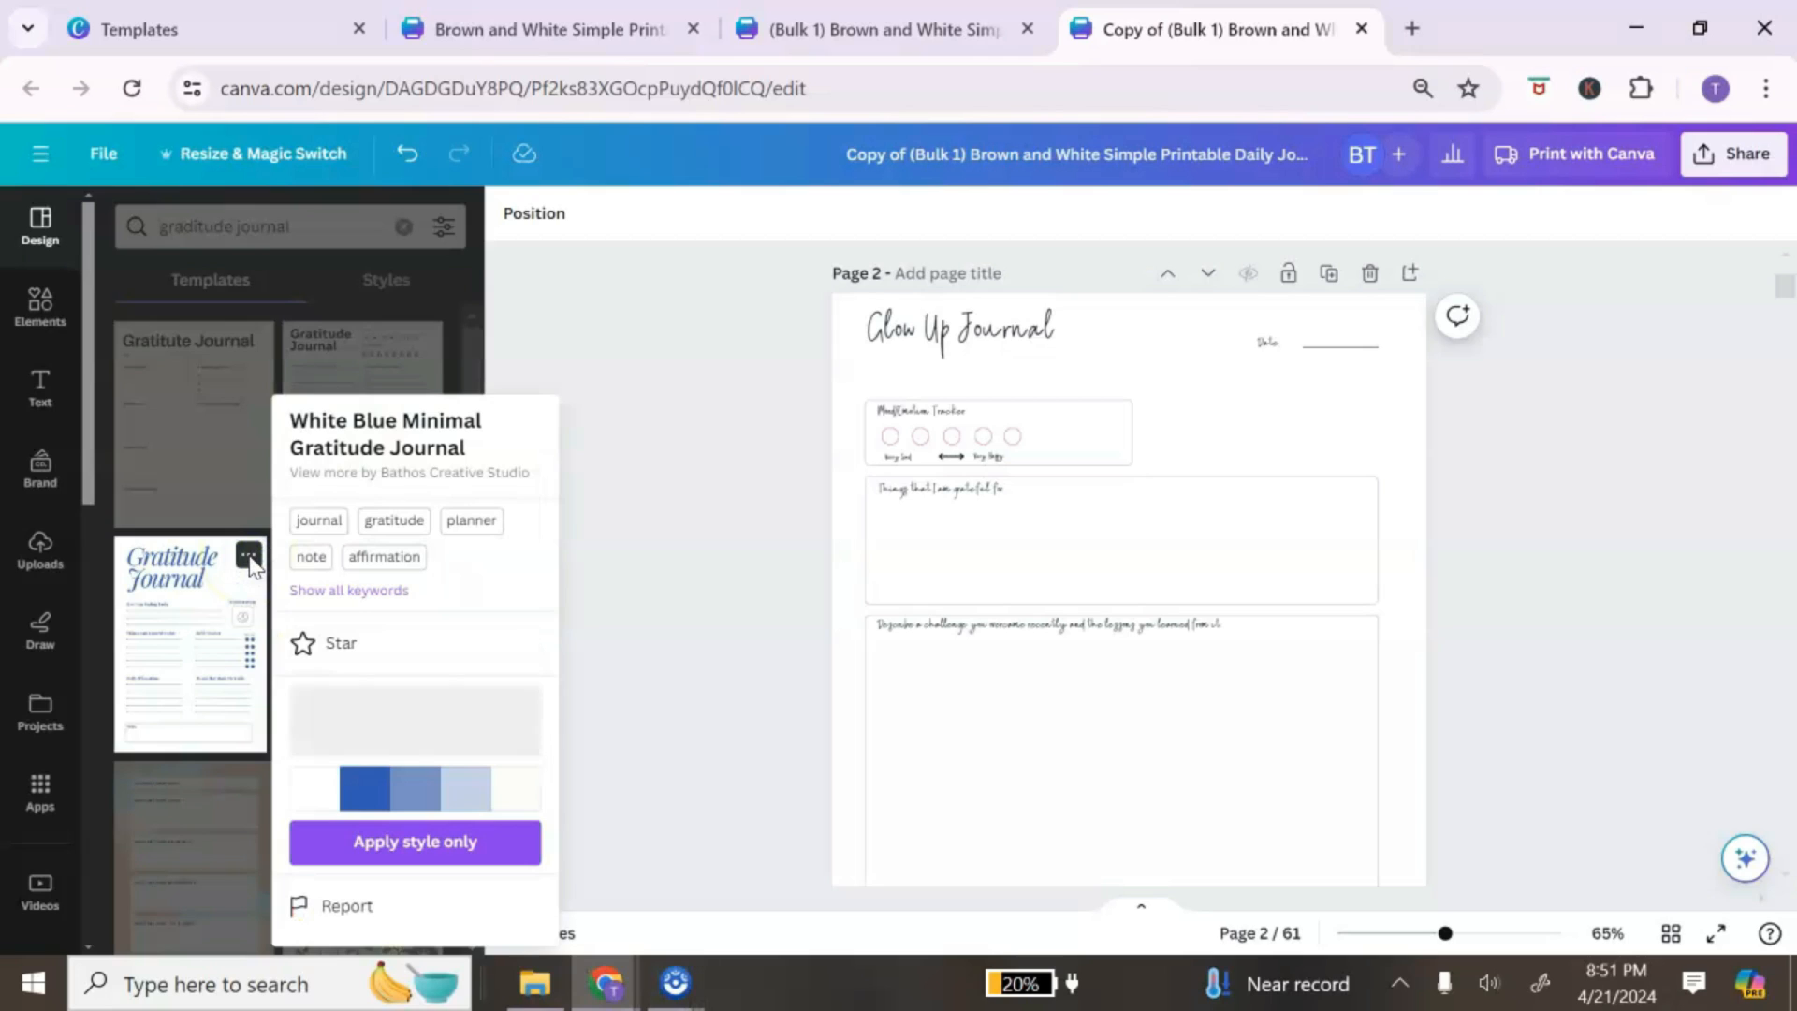
left_click(383, 844)
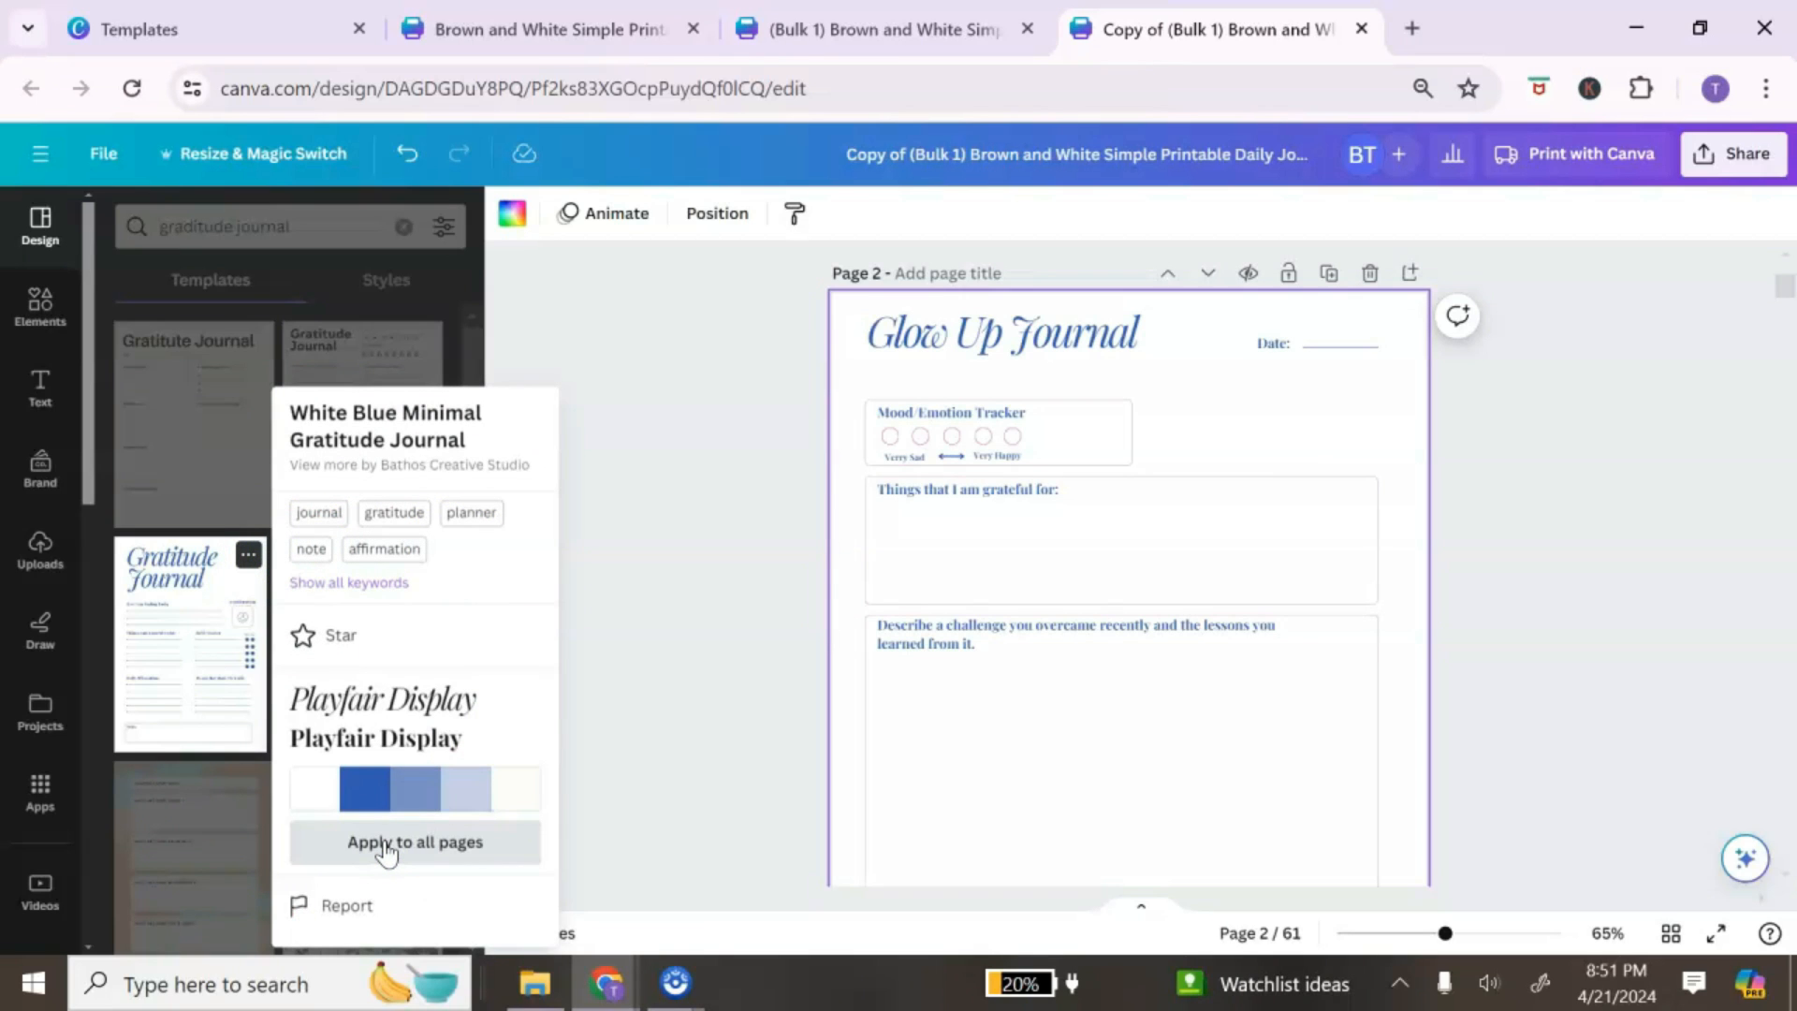
left_click(386, 844)
left_click(1201, 433)
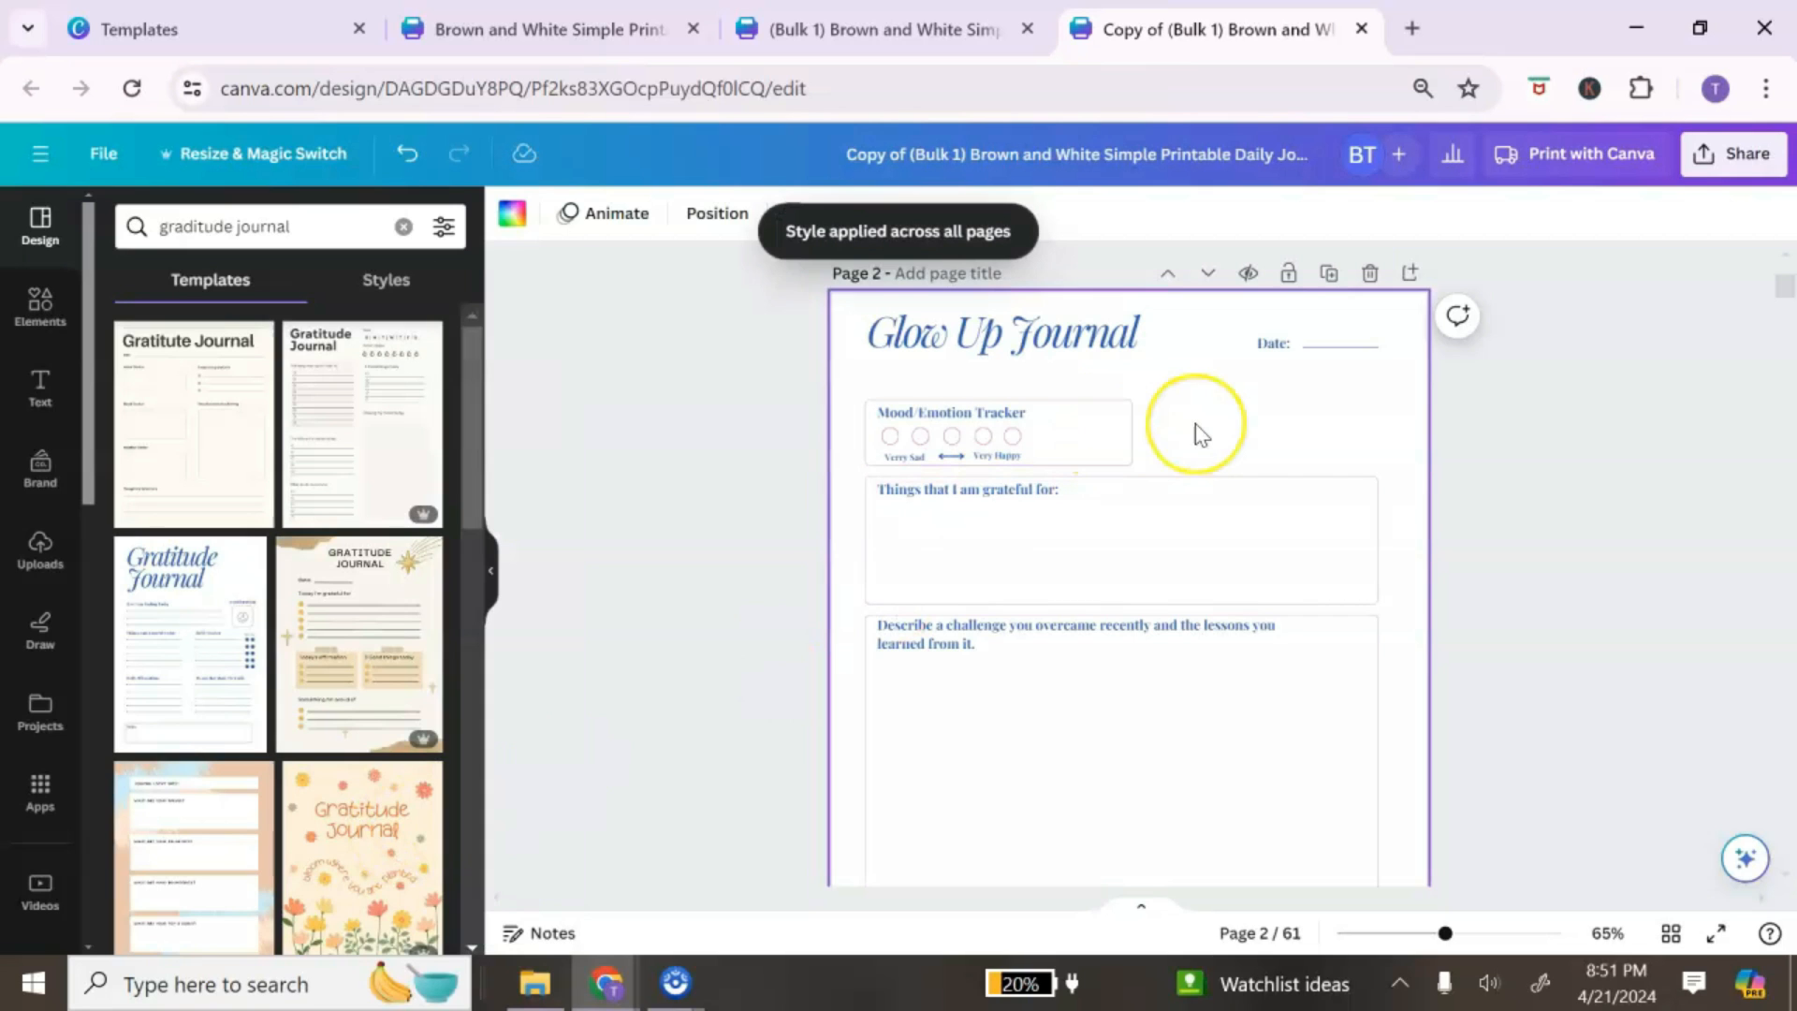
Step: Look over the restyled pages and select the Mood/Emotion Tracker box on page 2
scroll(1200, 433, "down", 15)
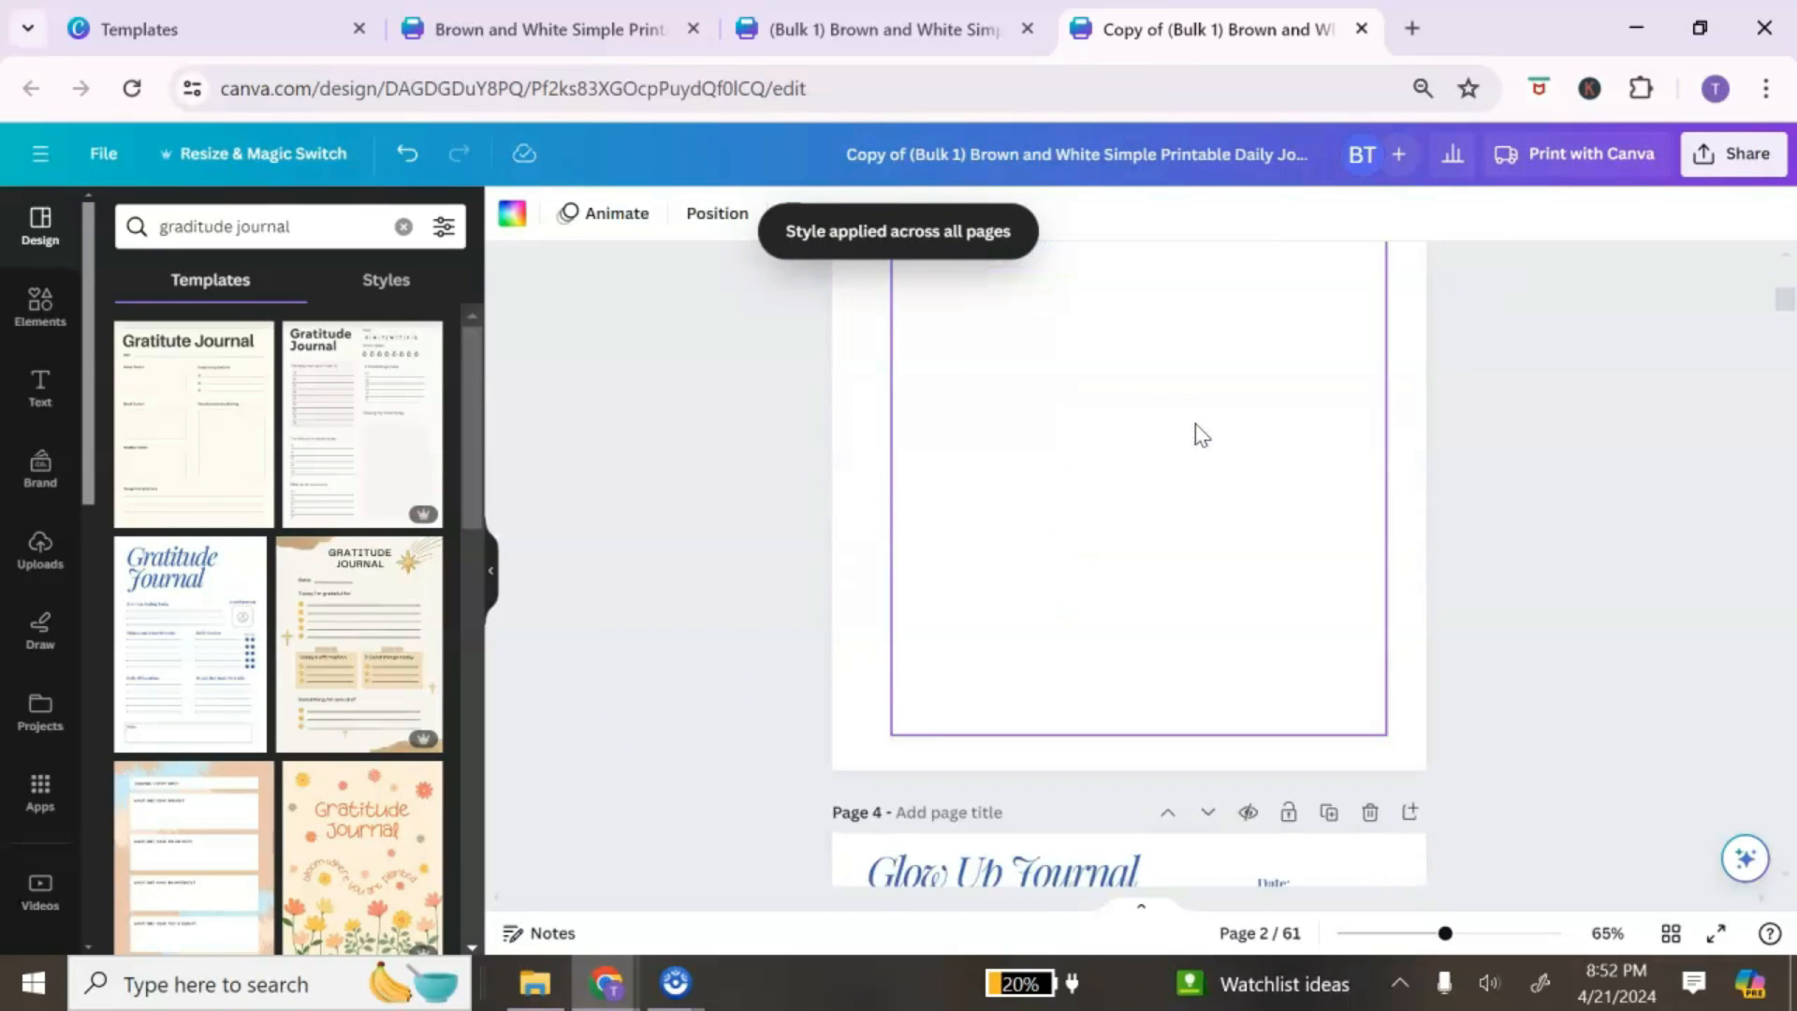
scroll(1201, 434, "down", 3)
scroll(1201, 434, "up", 10)
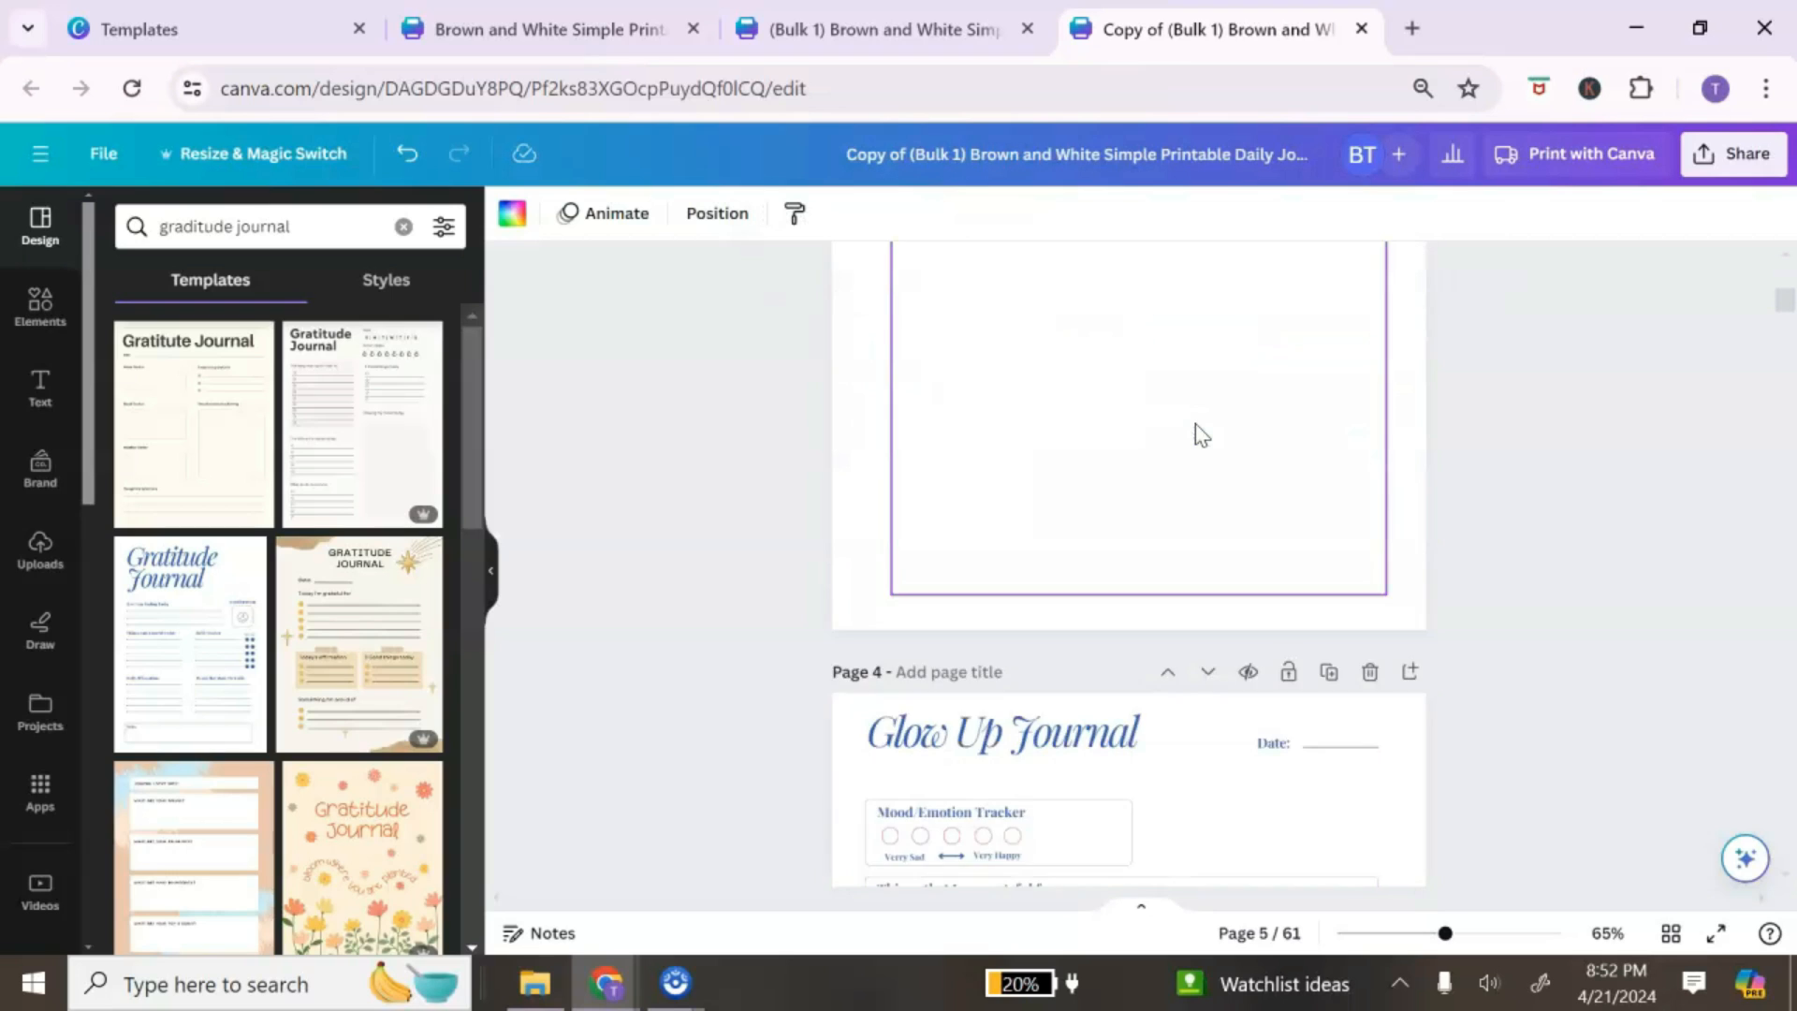
scroll(1200, 433, "up", 5)
left_click(1184, 434)
left_click(1075, 423)
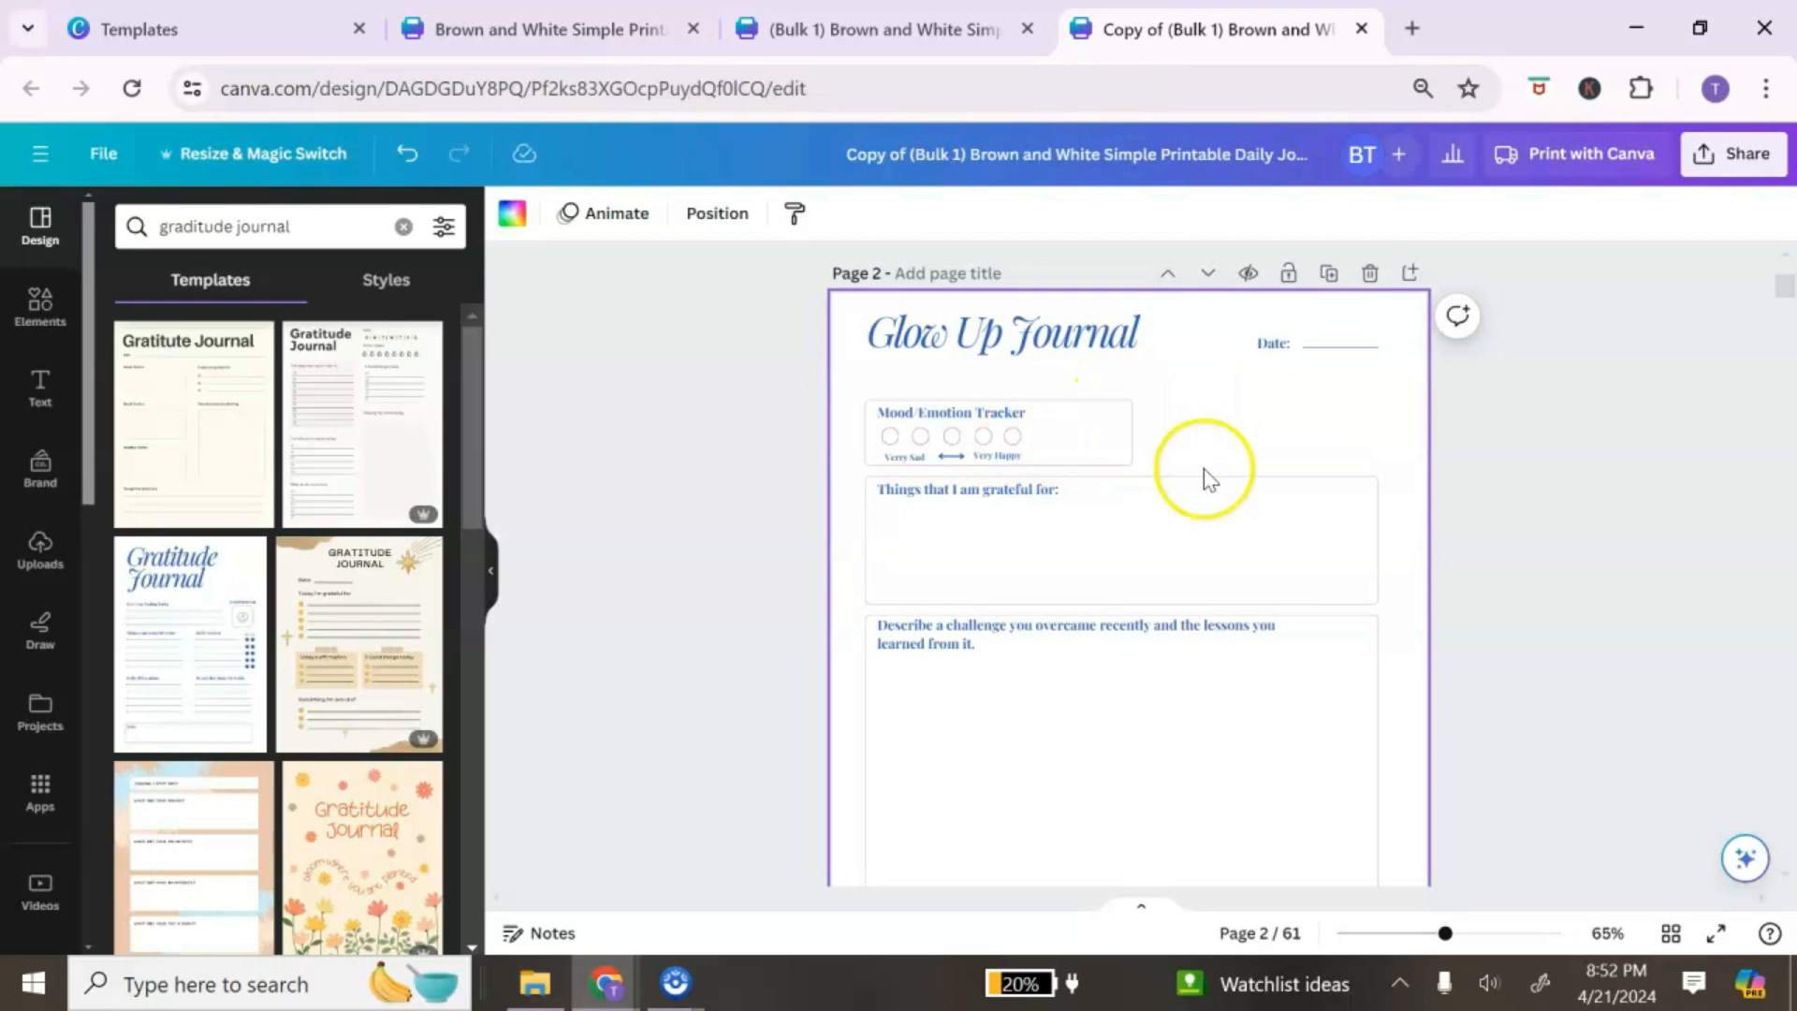
Step: Change the Mood/Emotion Tracker border to blue #315cbd and replace the pink on every page
left_click(1123, 401)
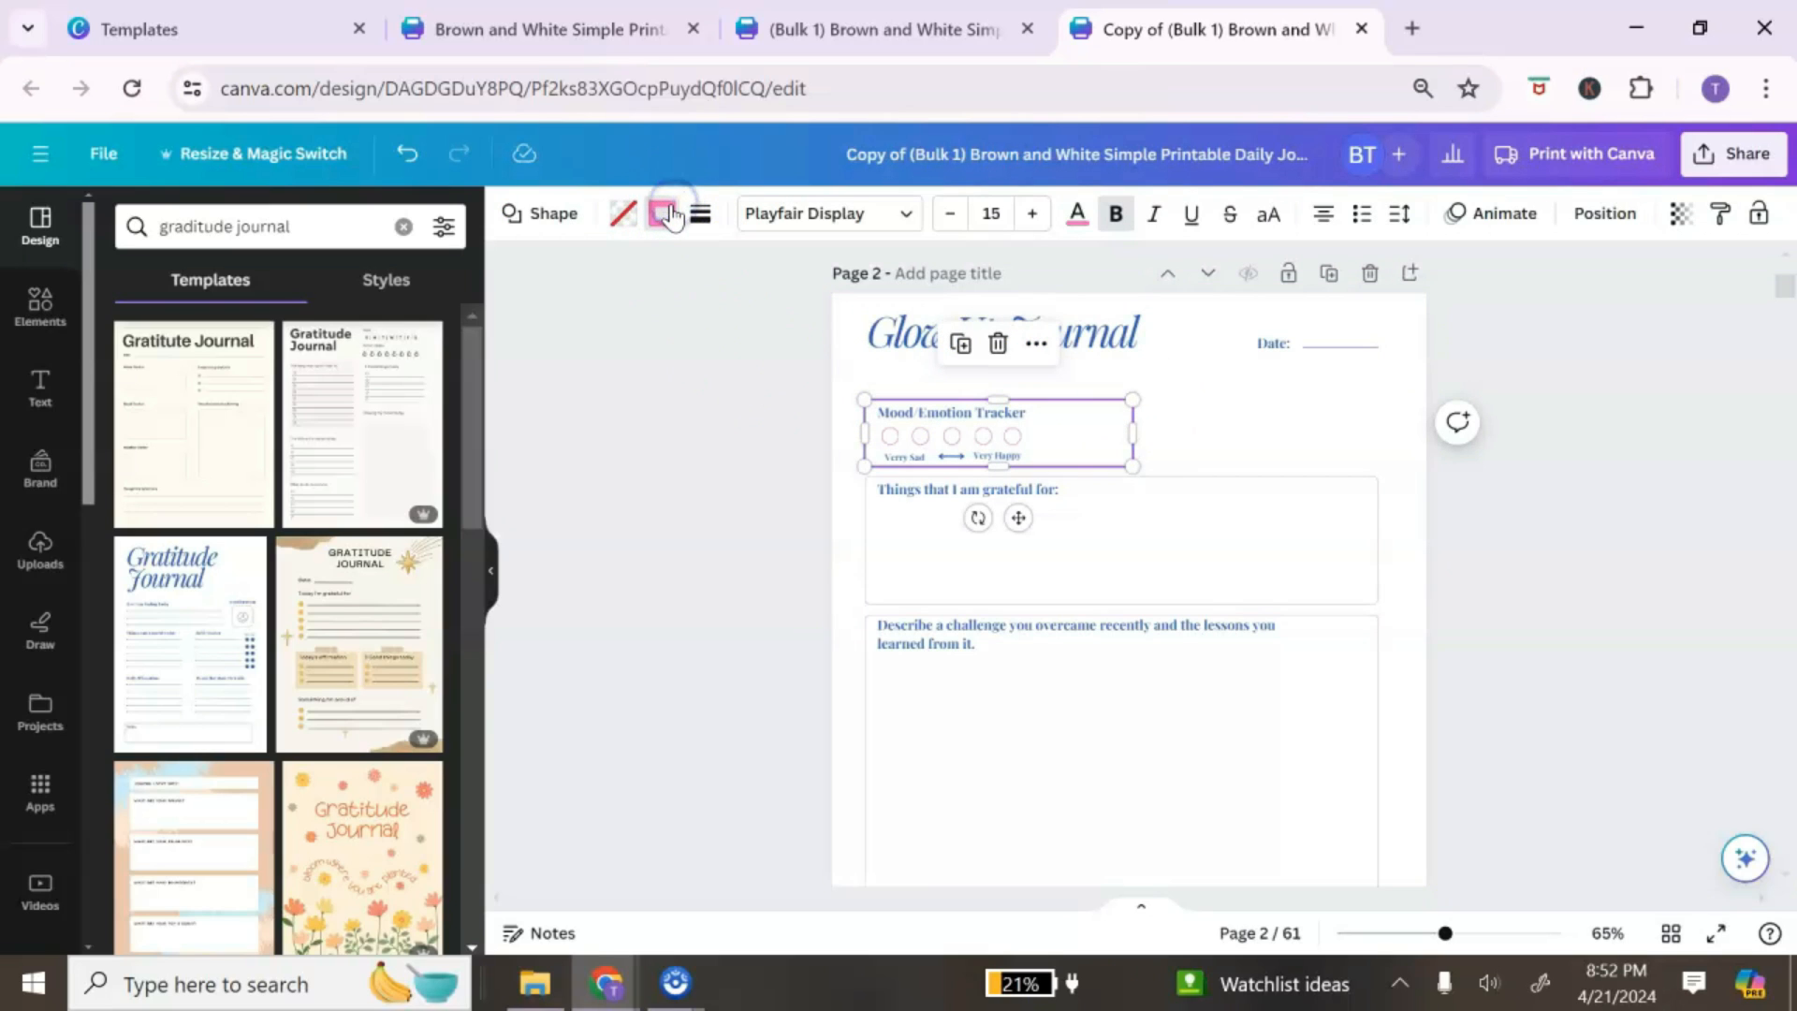
left_click(663, 215)
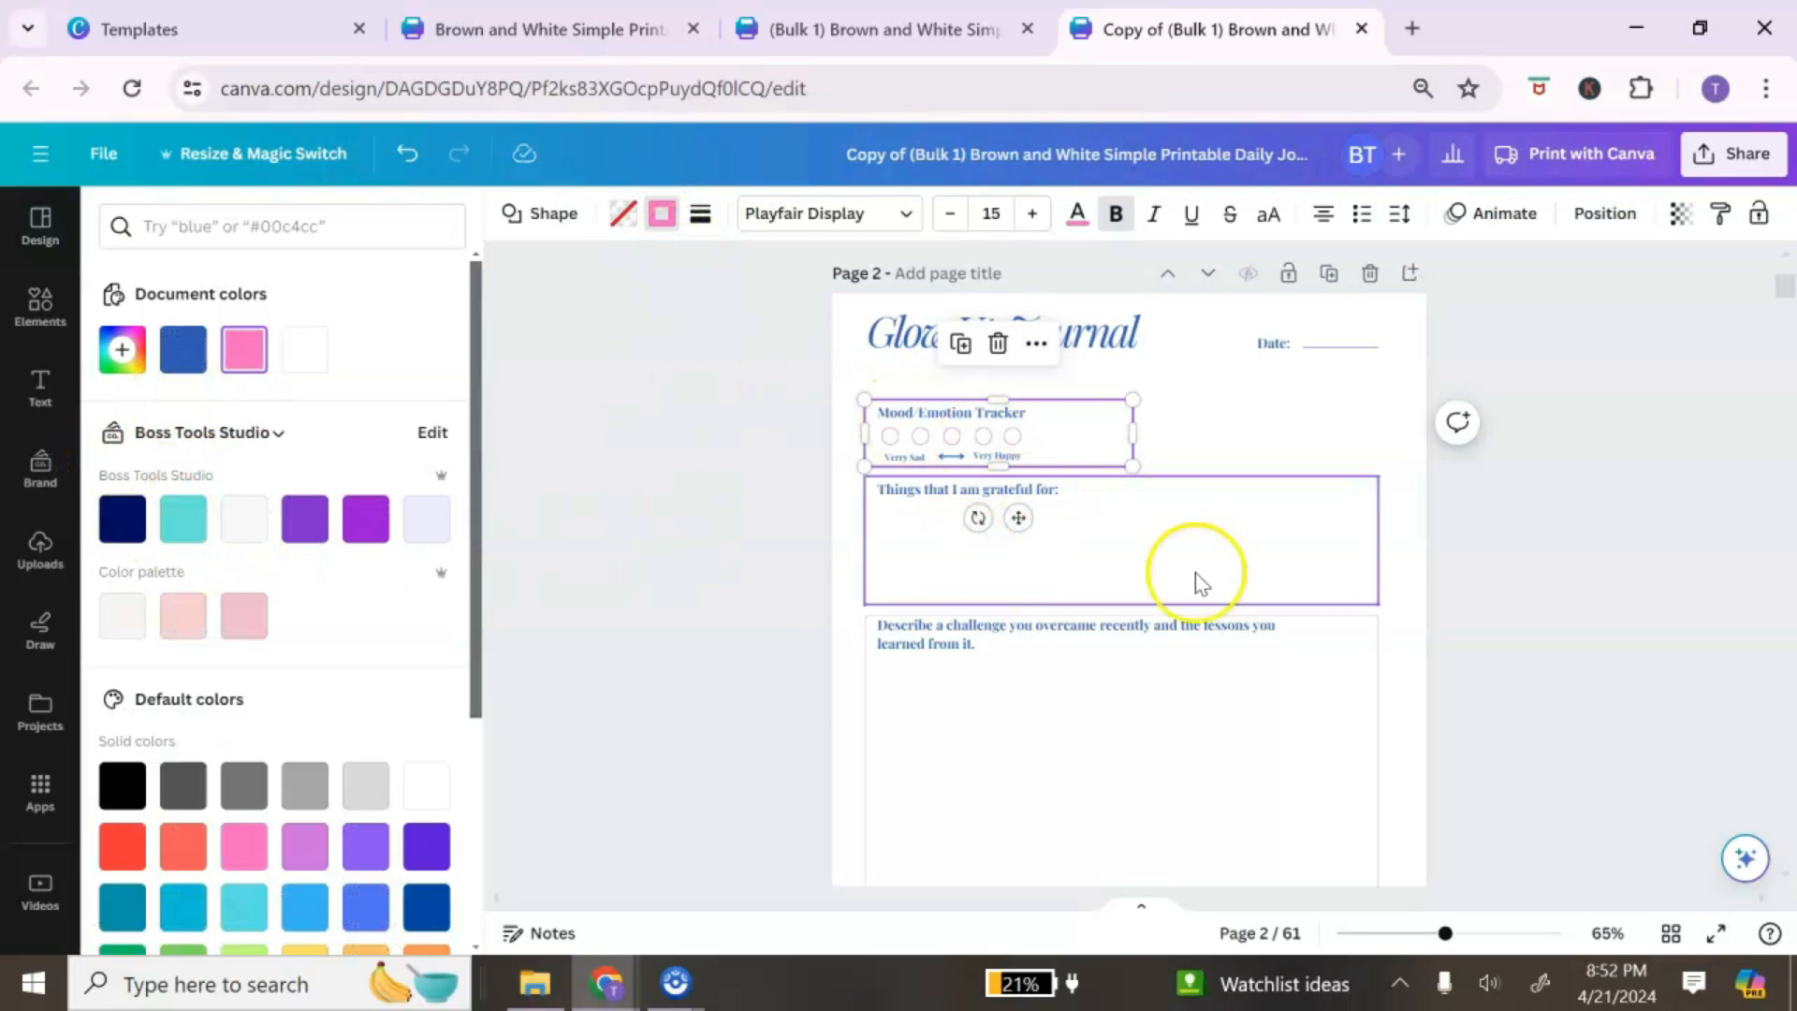
left_click(185, 352)
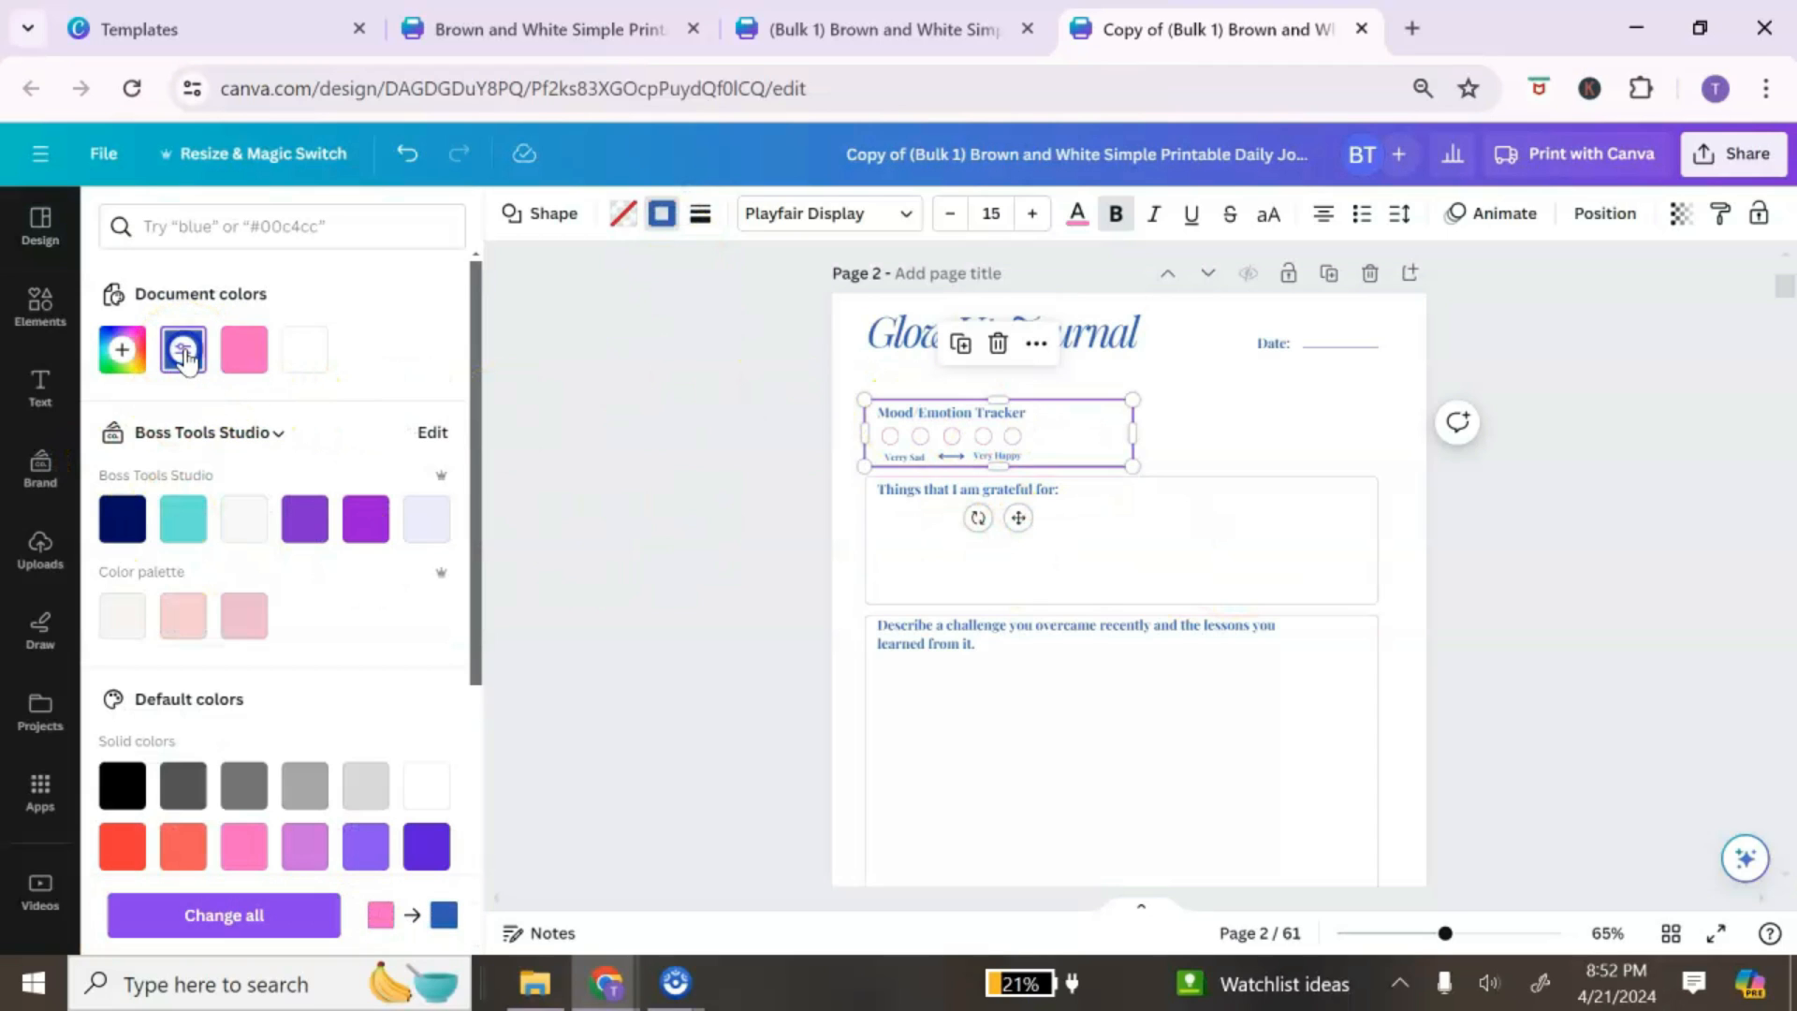
left_click(240, 919)
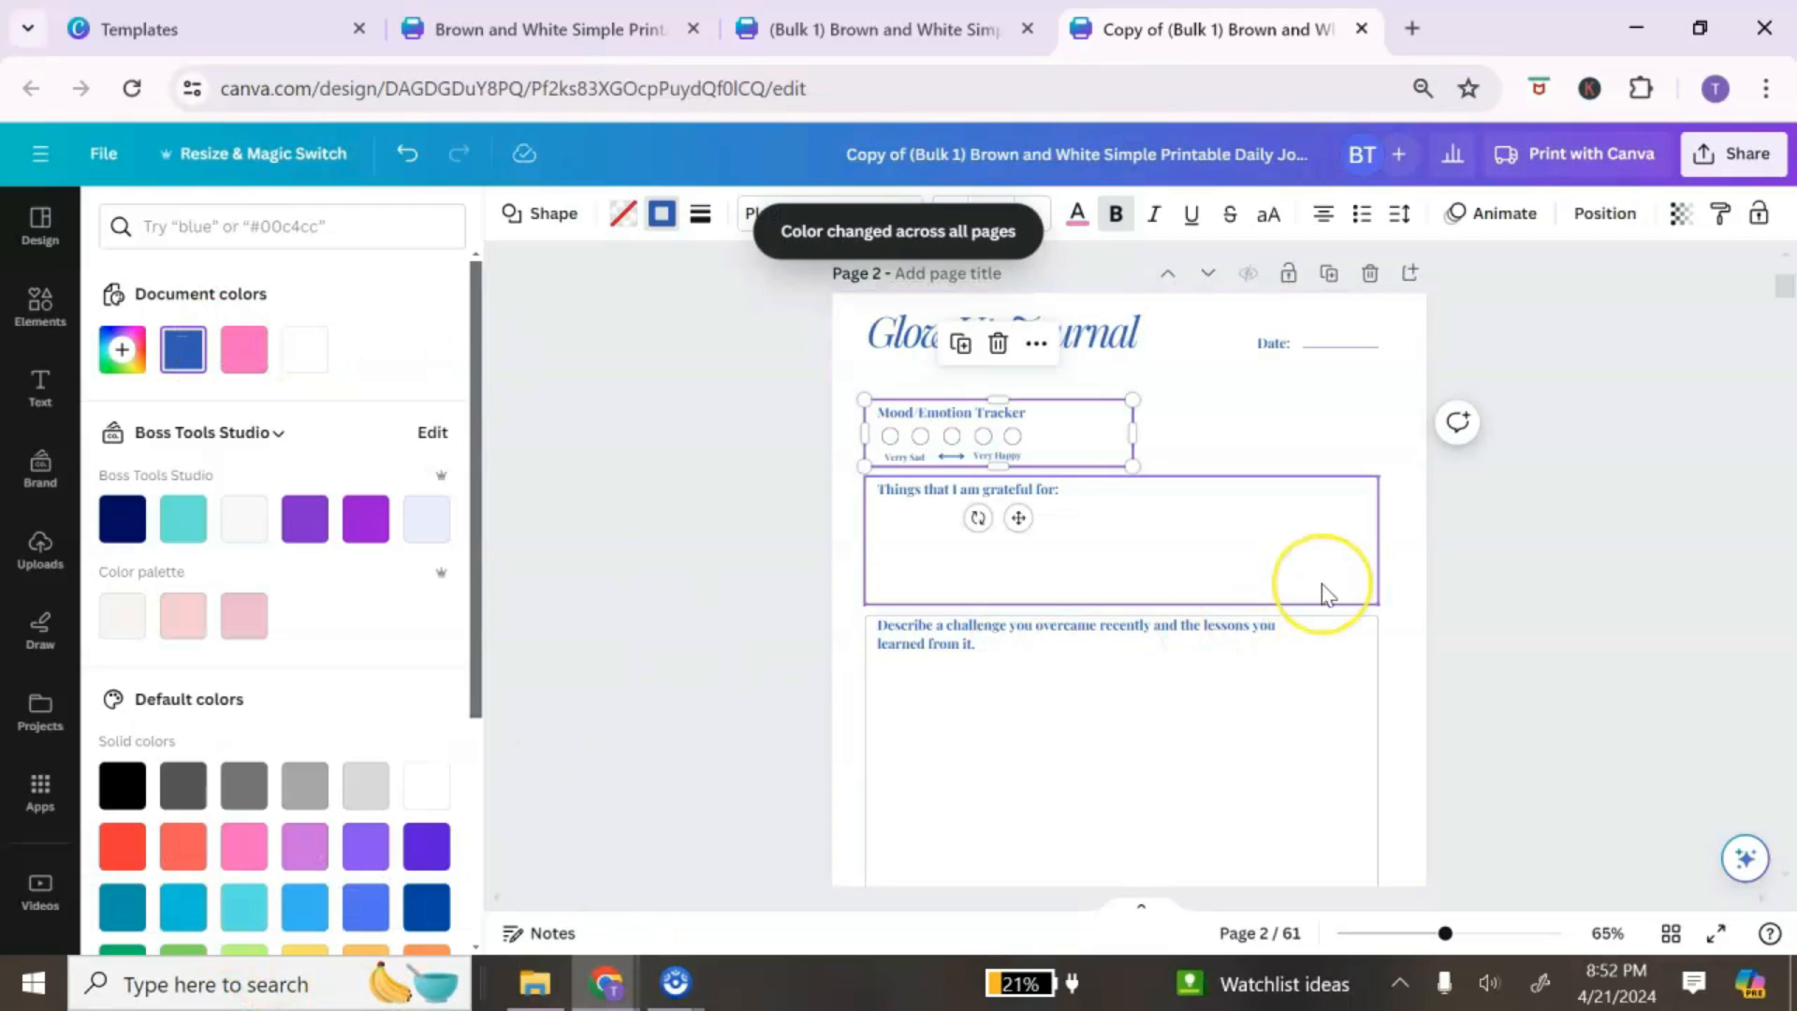
scroll(1269, 534, "up", 4)
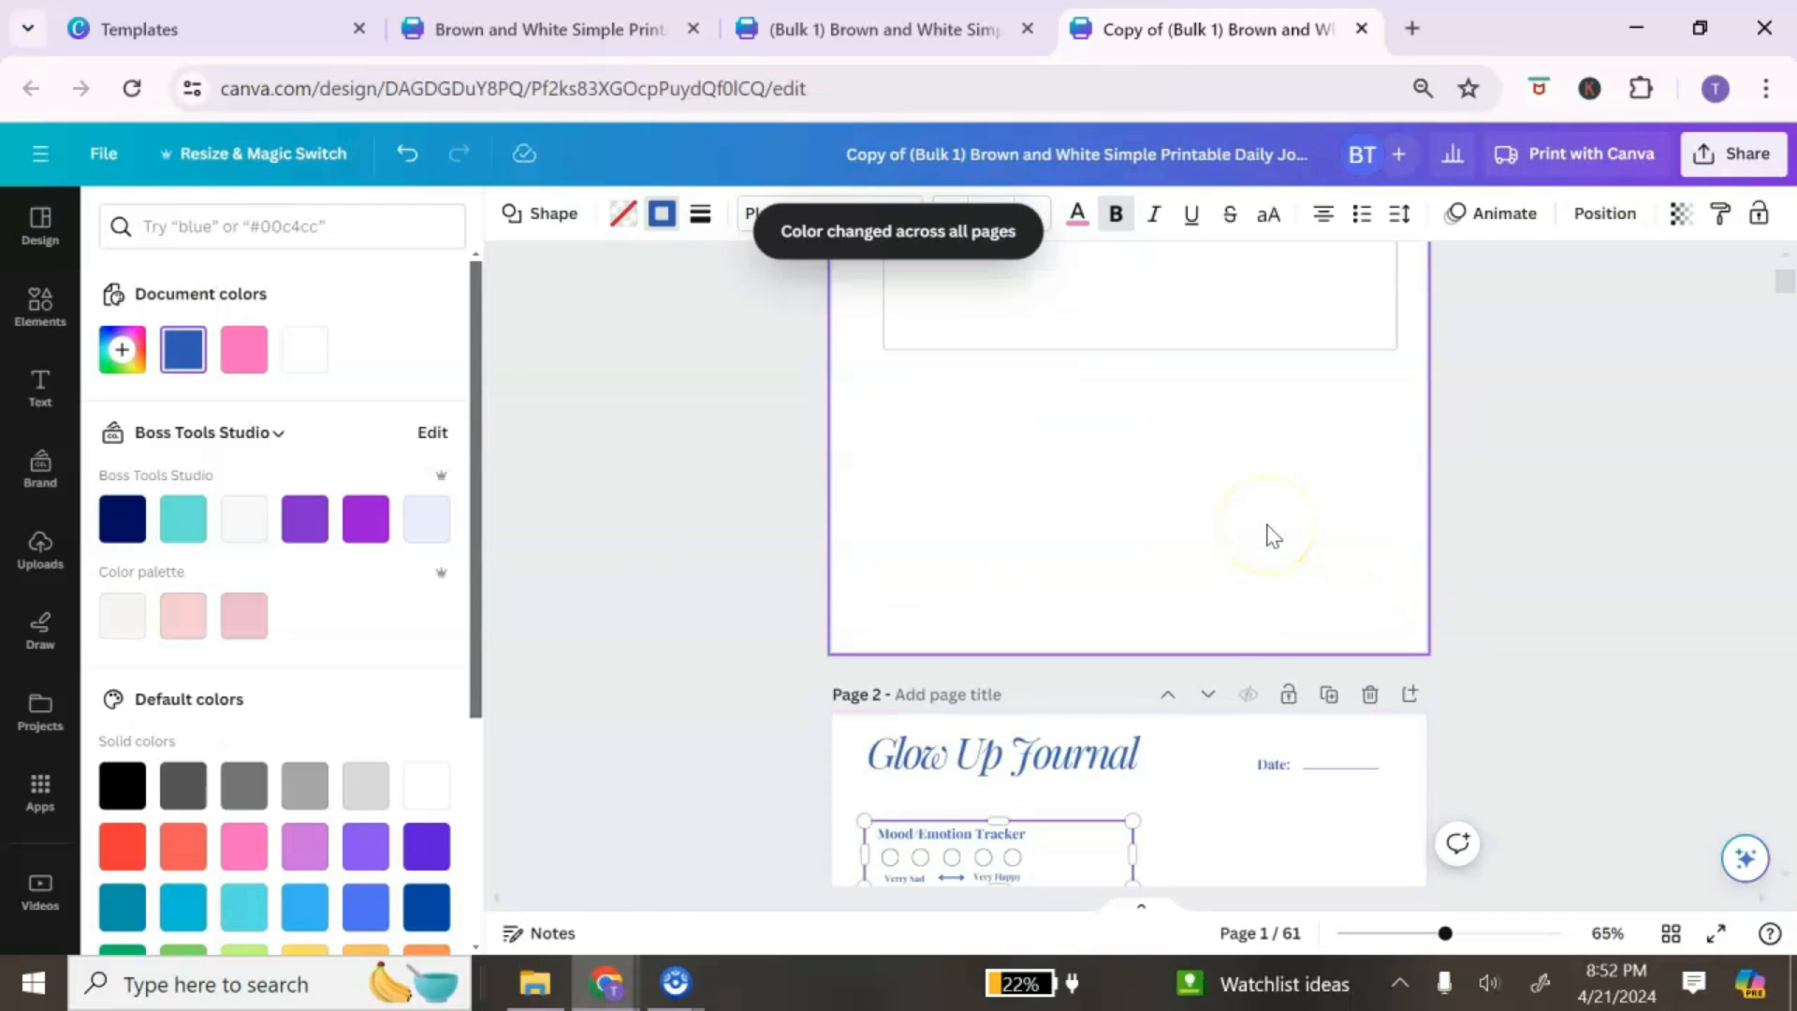
scroll(1269, 535, "down", 4)
scroll(1273, 535, "up", 6)
scroll(1273, 535, "up", 2)
scroll(1273, 534, "down", 15)
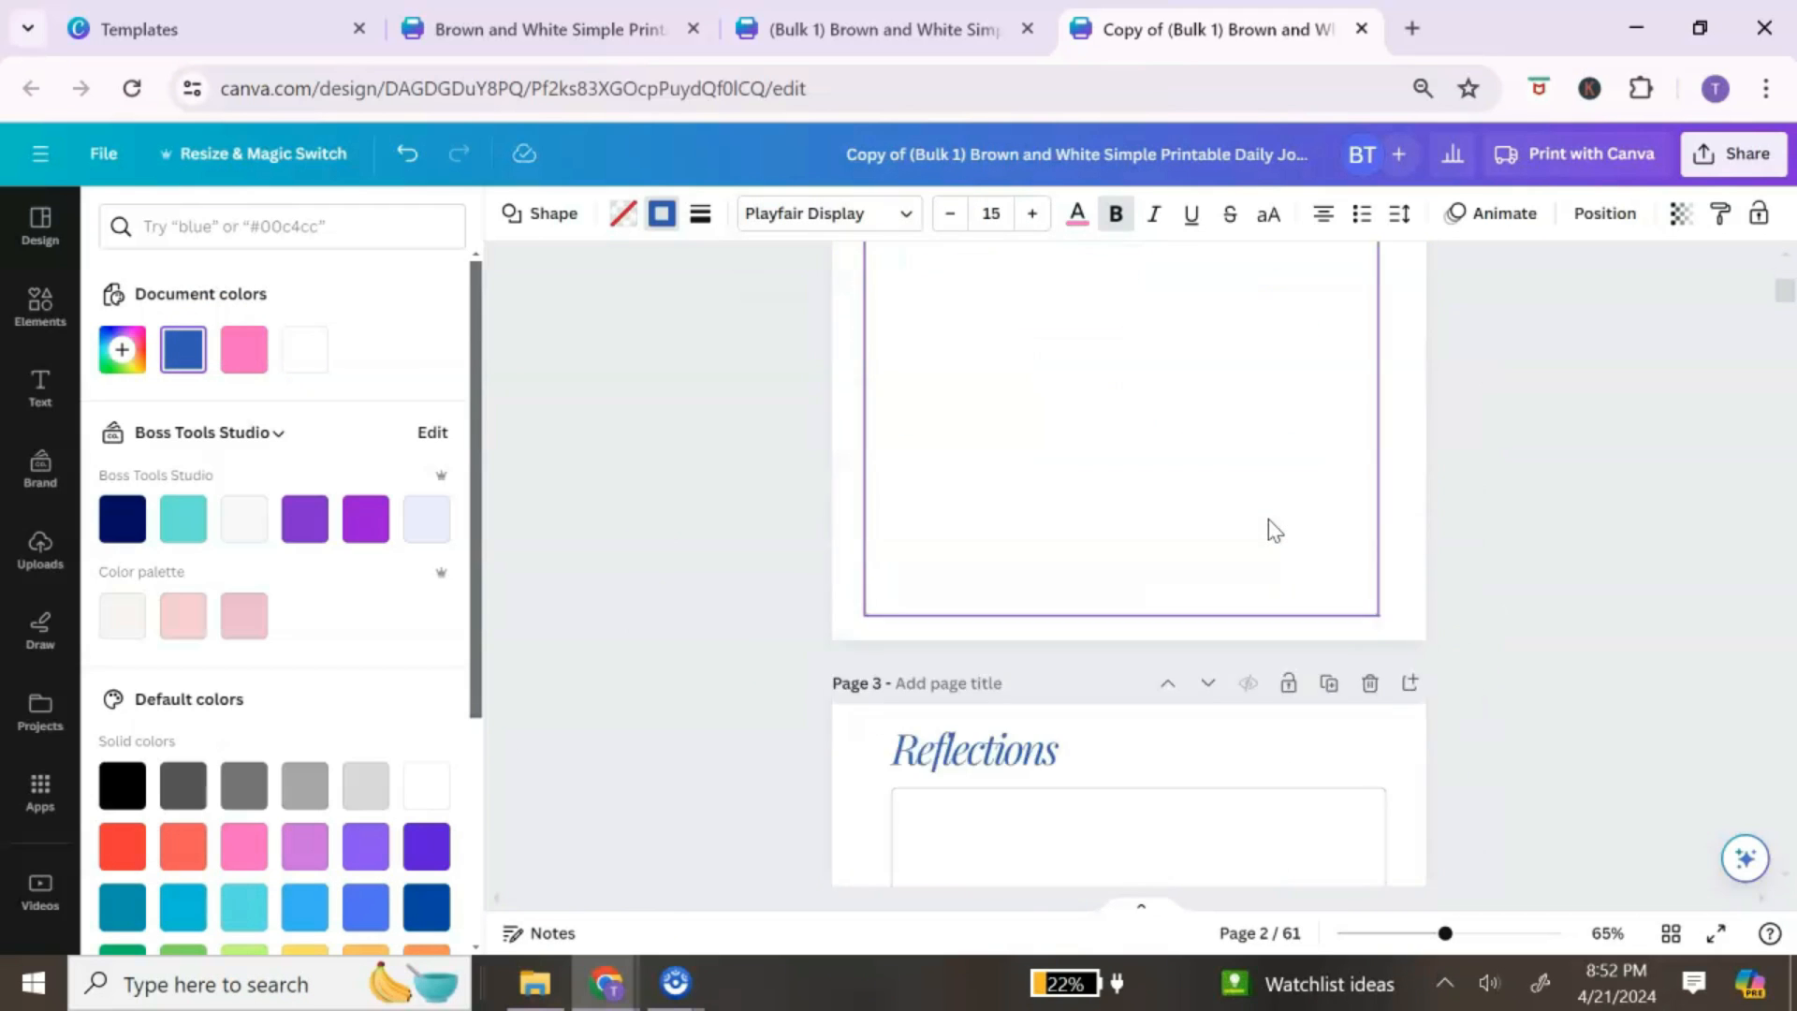
scroll(1273, 530, "down", 6)
left_click(1275, 516)
scroll(1277, 520, "up", 20)
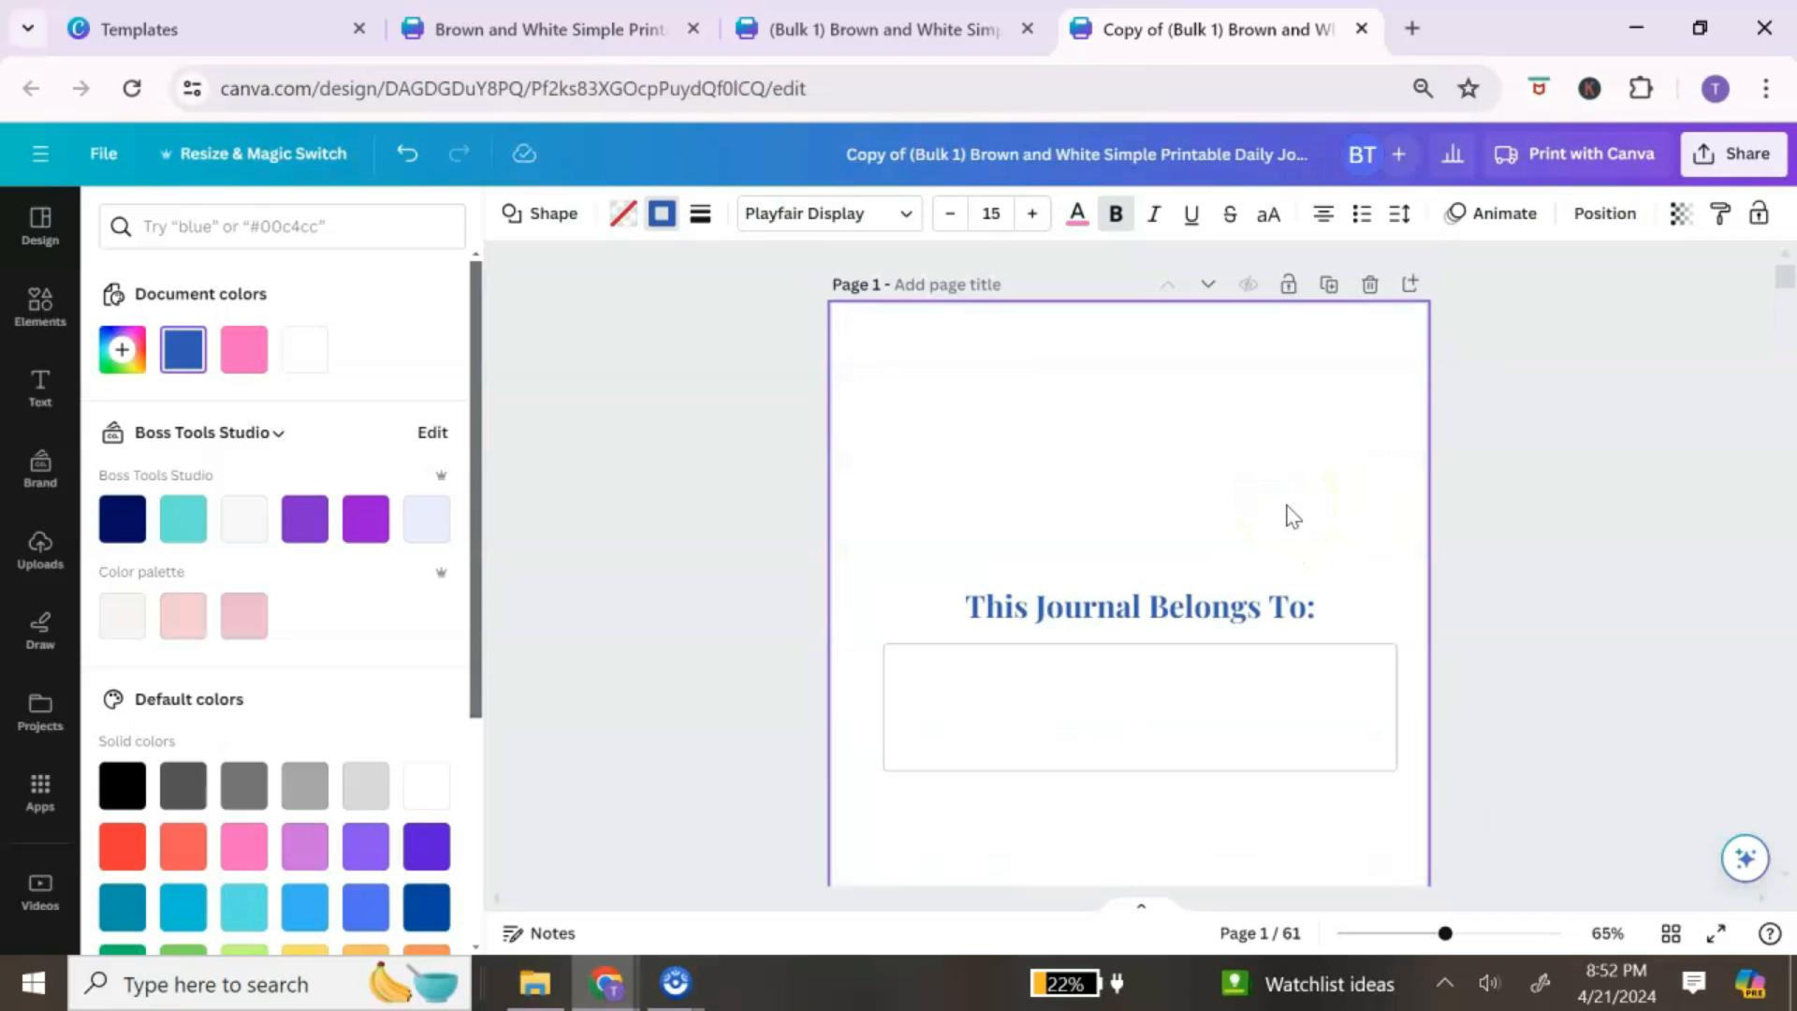
Step: Insert a blank page after page 1 and browse Elements photos for 'blue'
left_click(1413, 293)
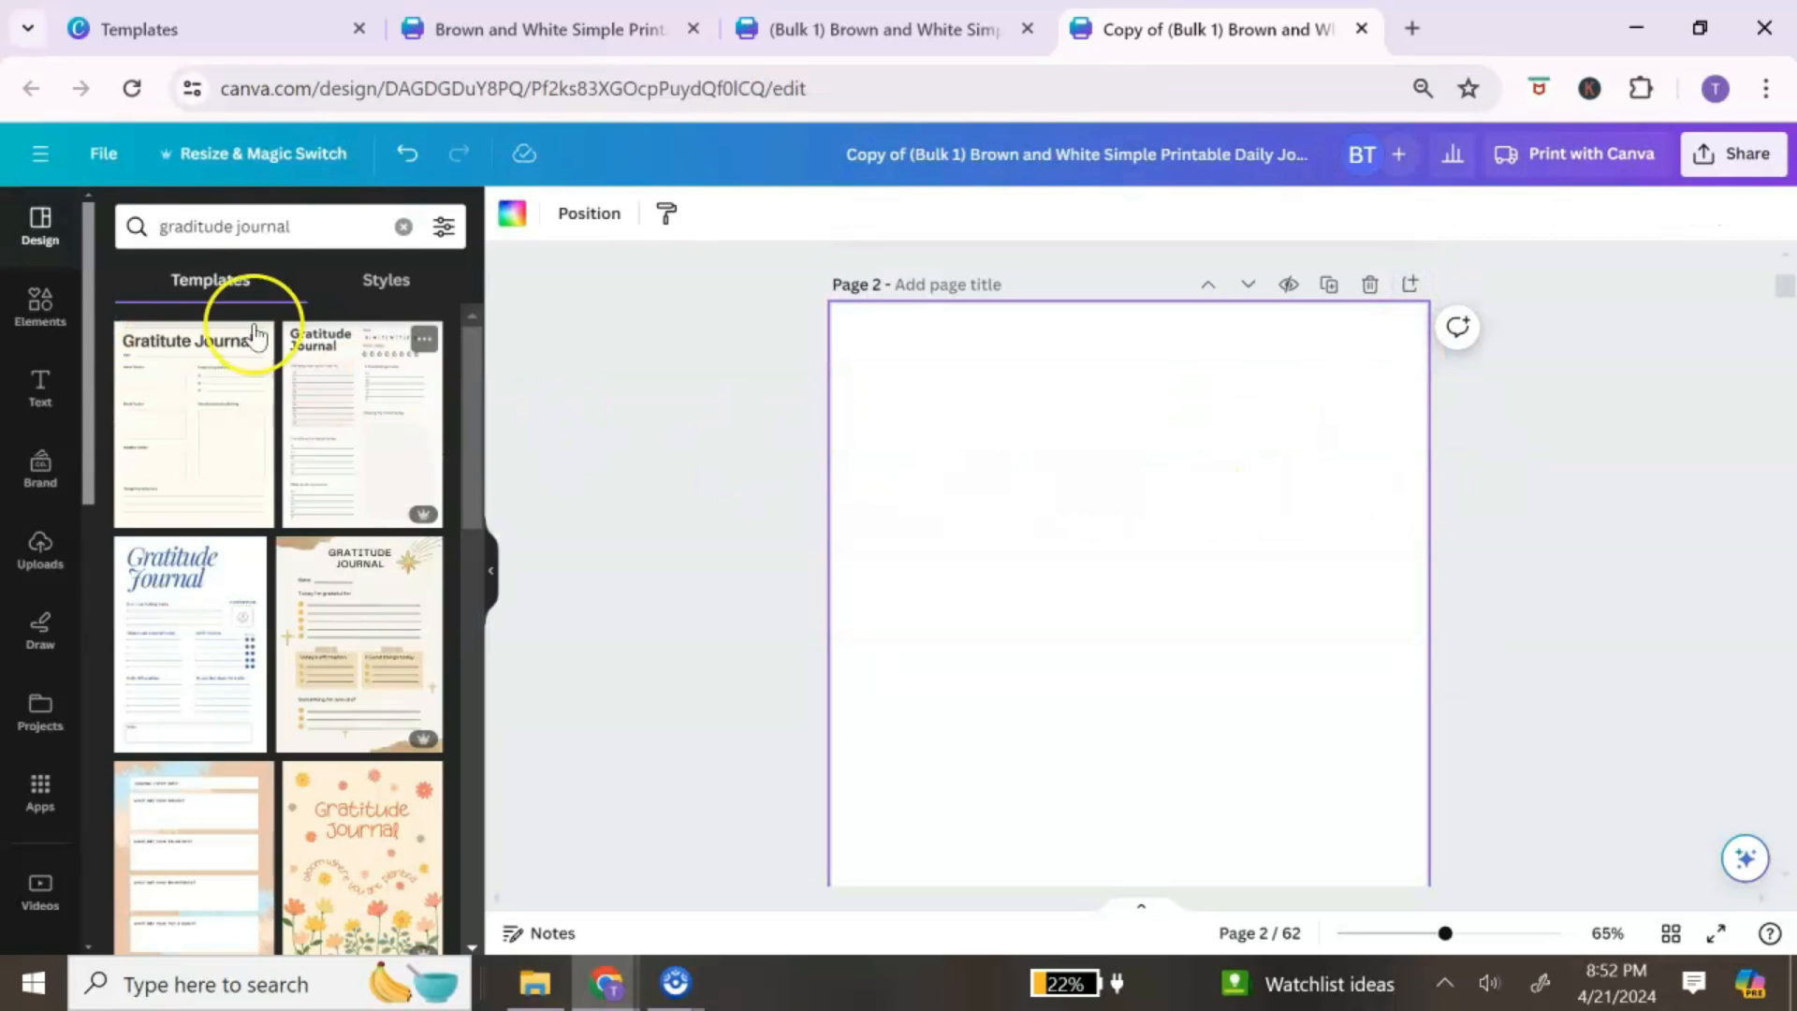
left_click(40, 299)
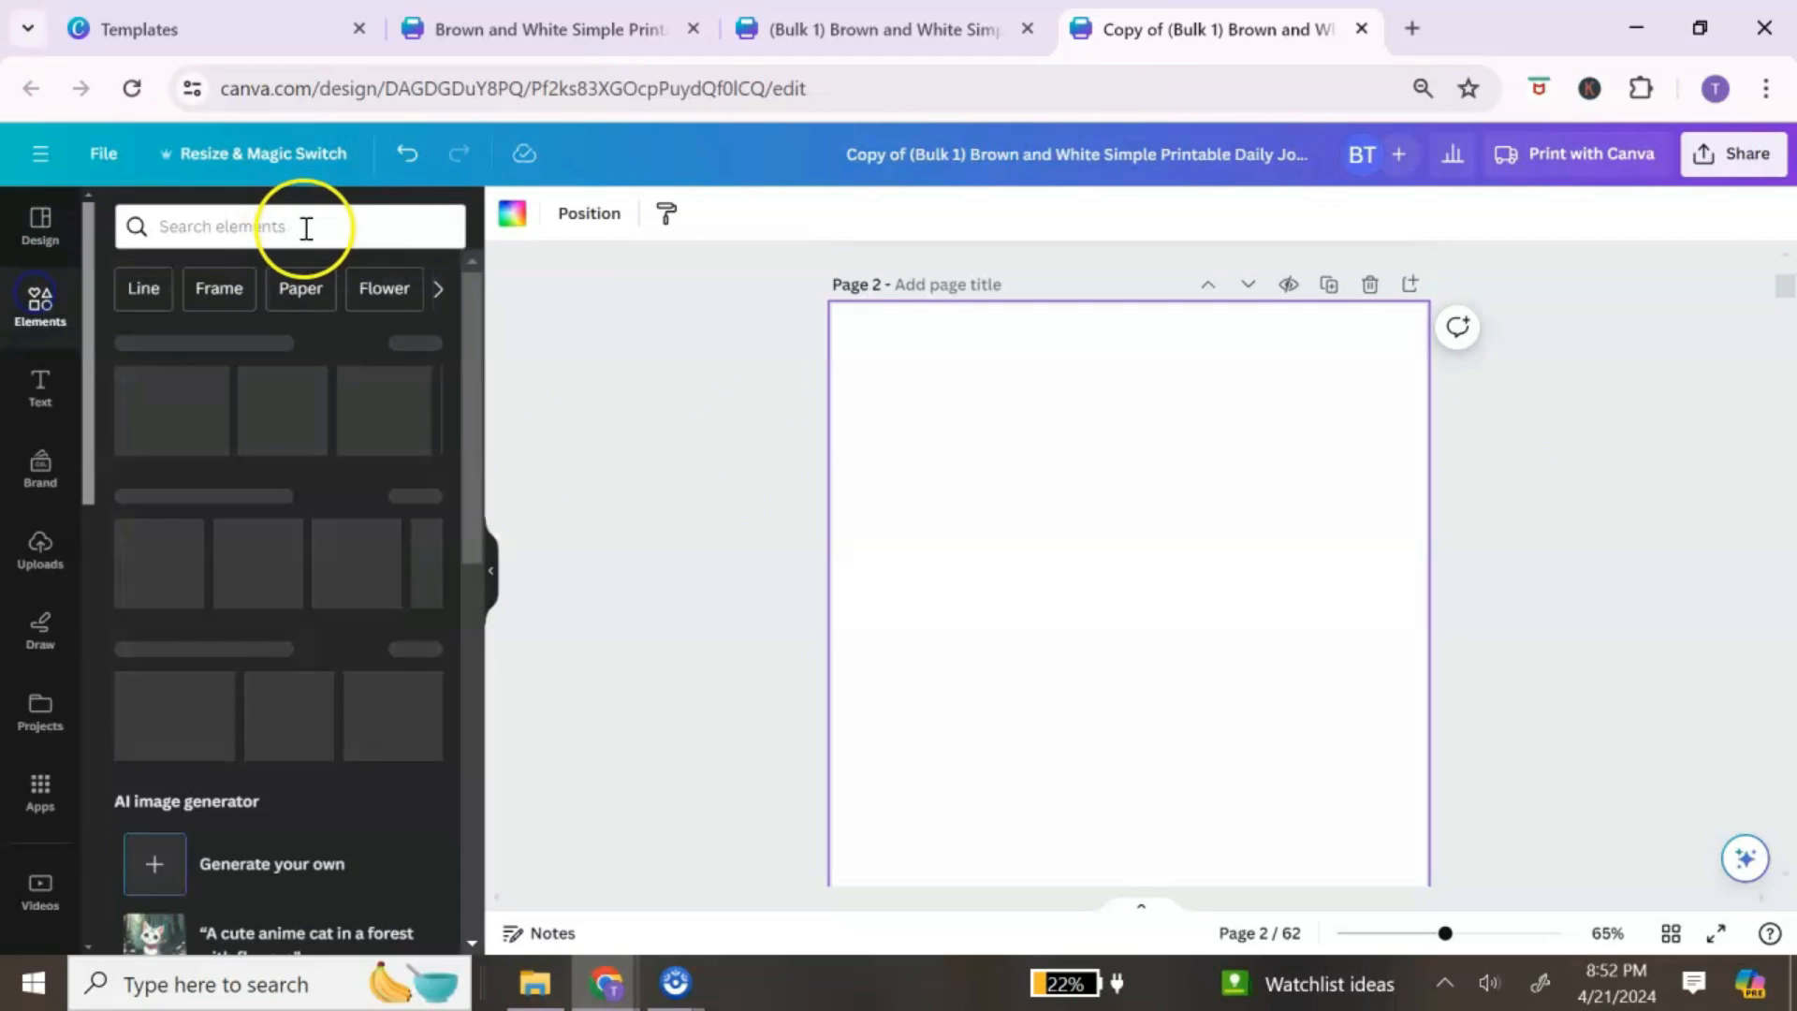
left_click(307, 224)
type("blue")
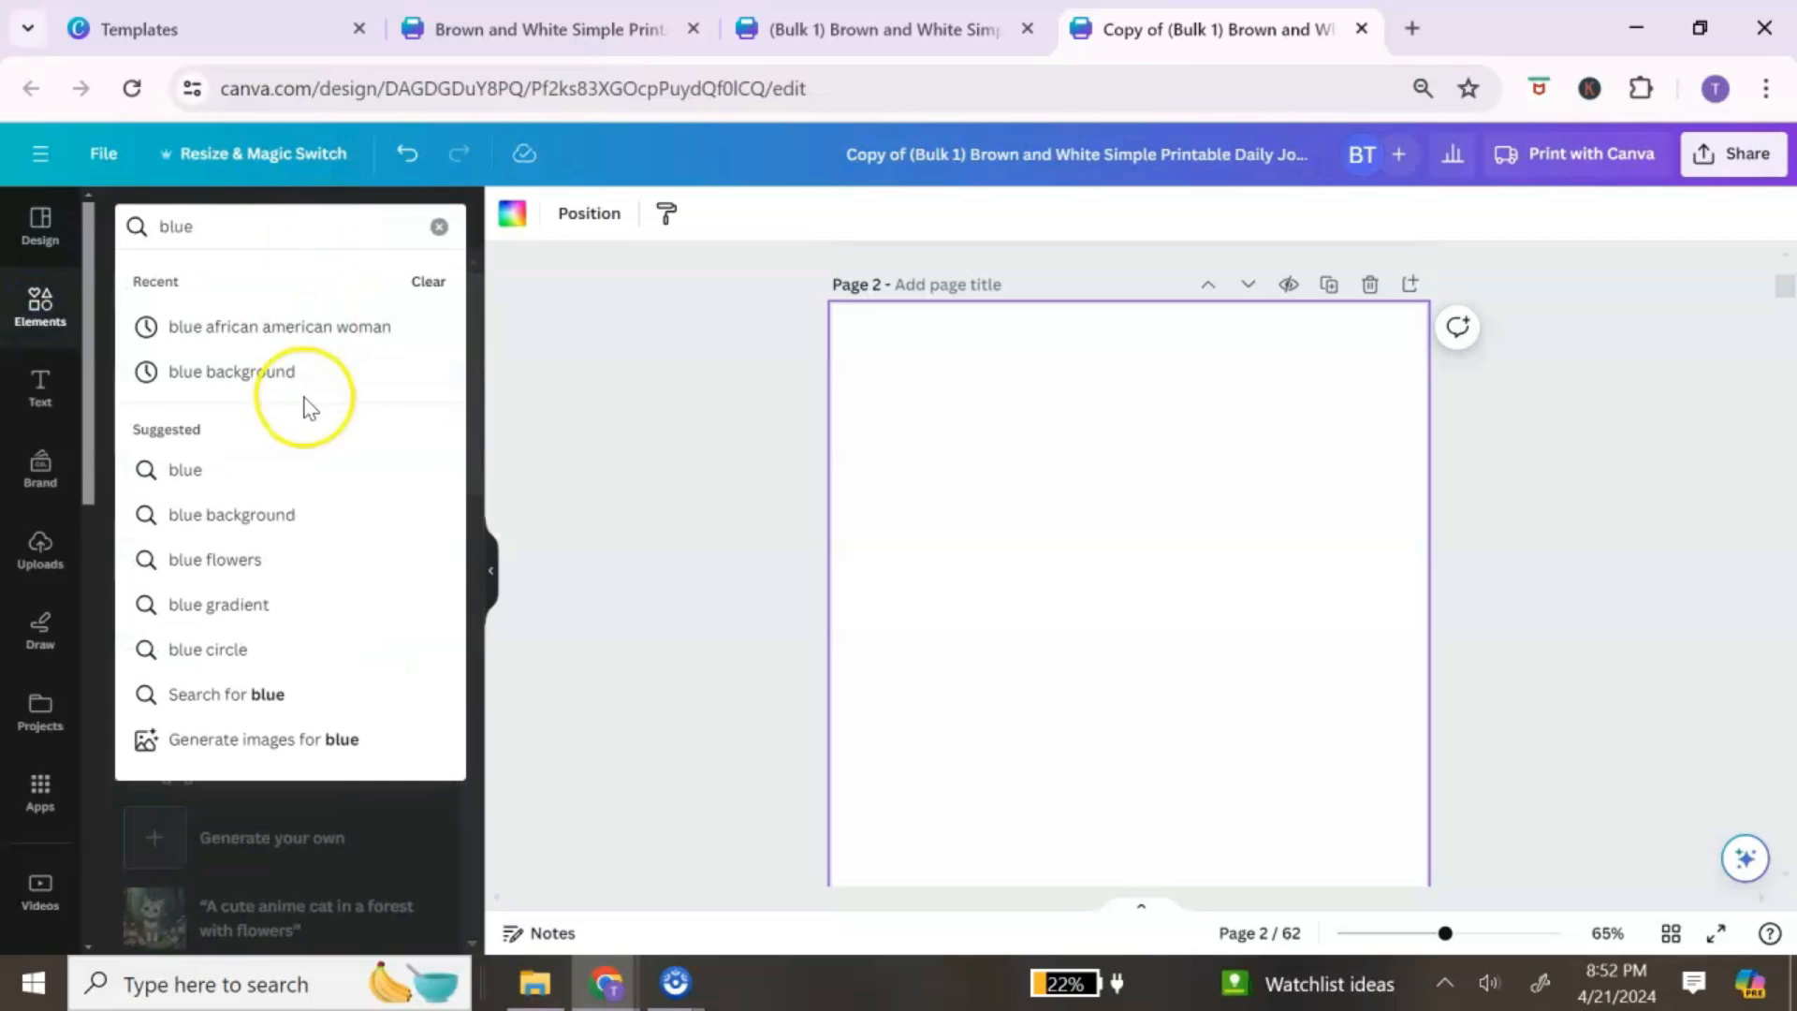
left_click(283, 372)
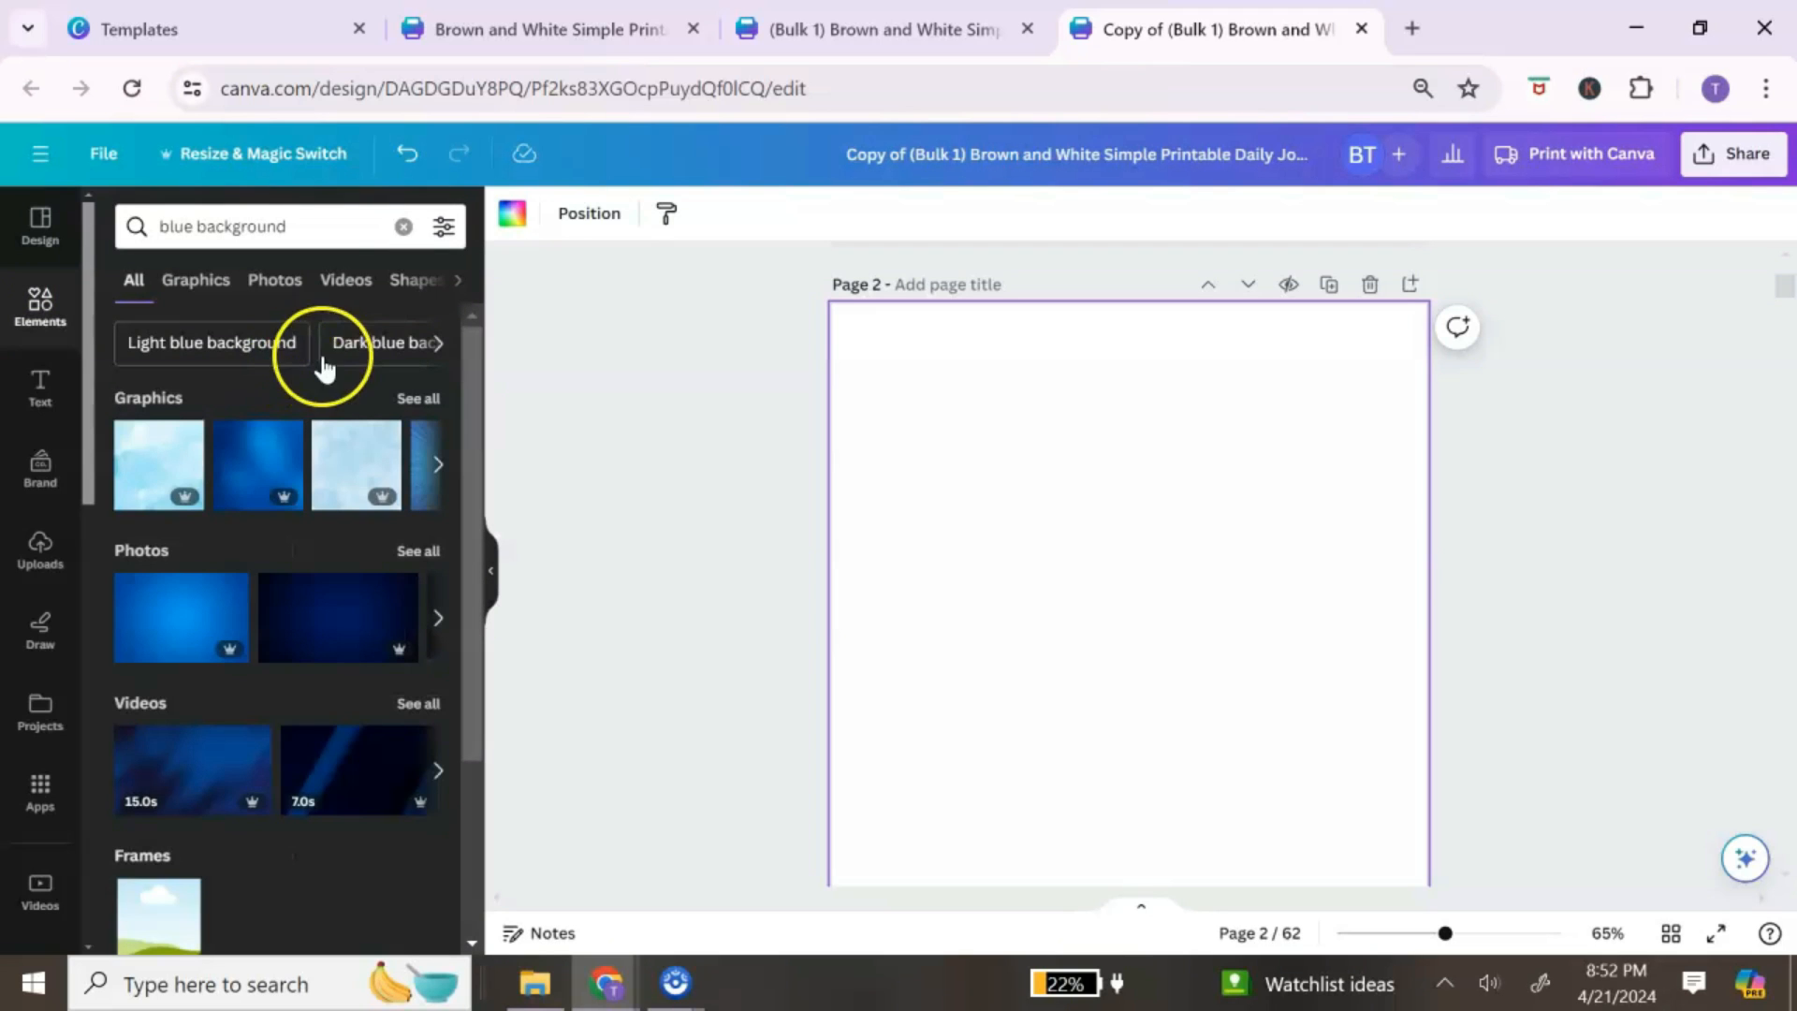
left_click(274, 280)
scroll(345, 513, "down", 5)
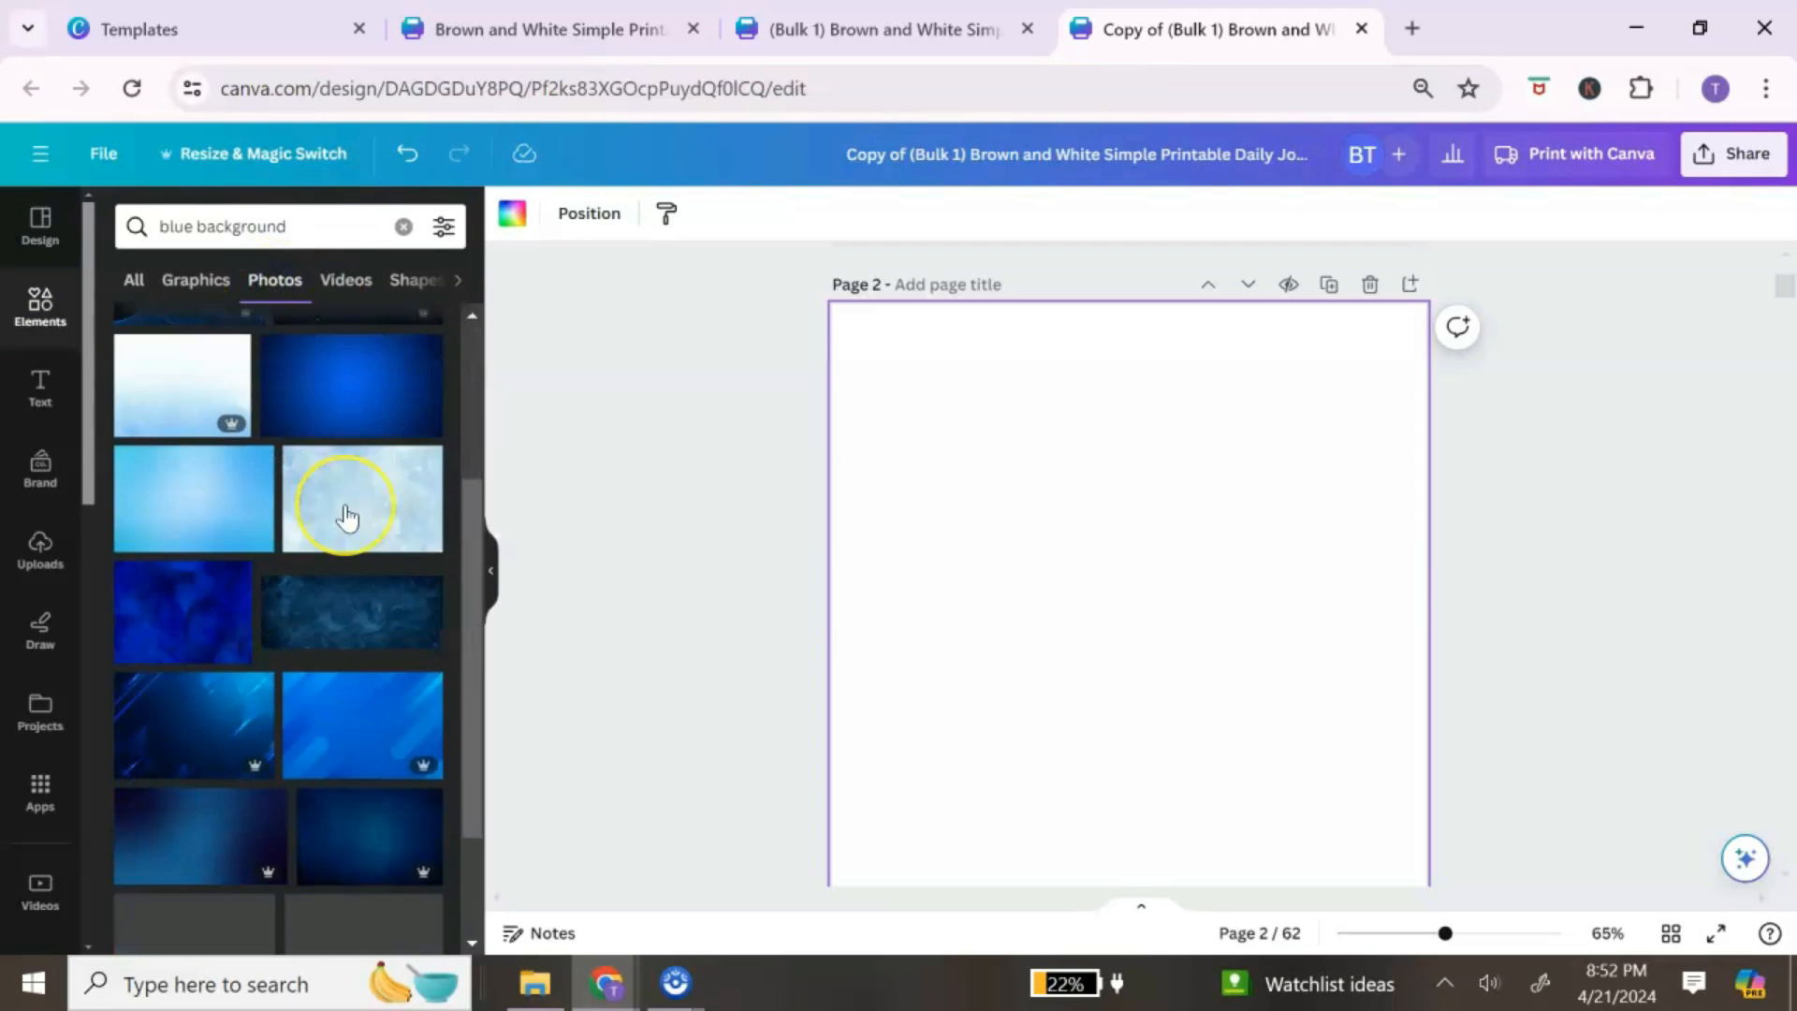
scroll(346, 516, "down", 10)
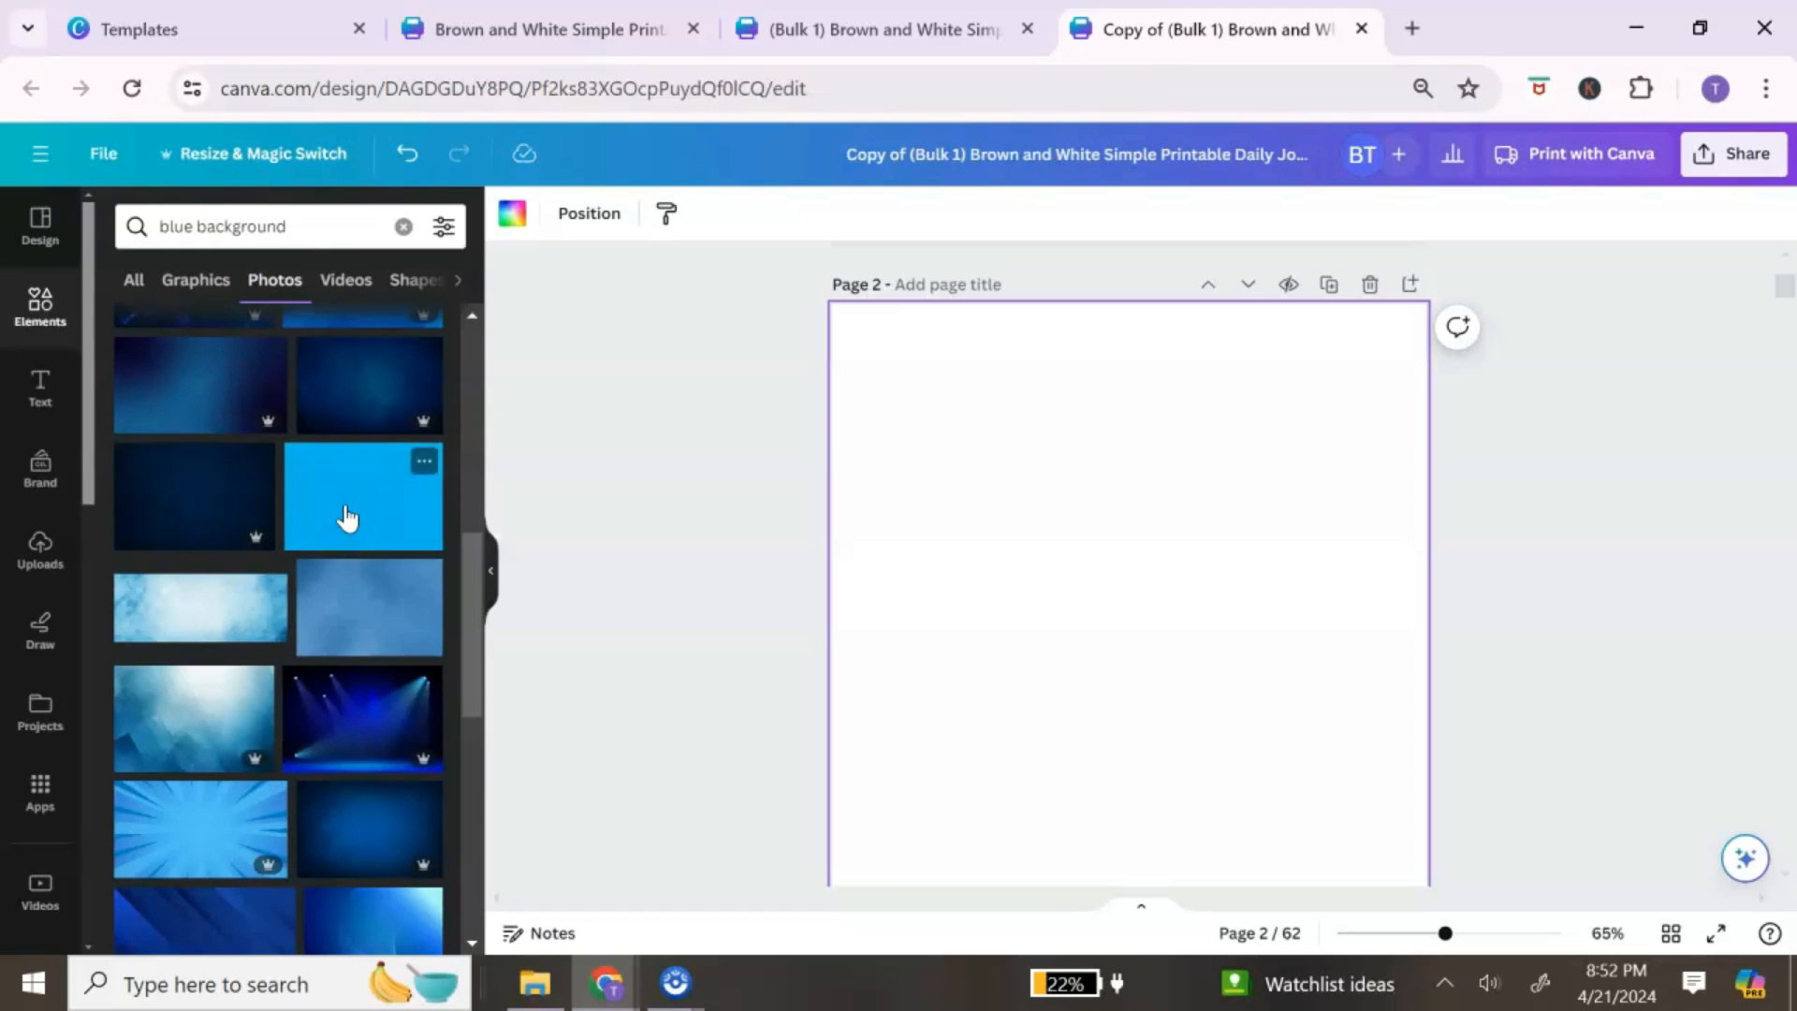
scroll(346, 515, "down", 10)
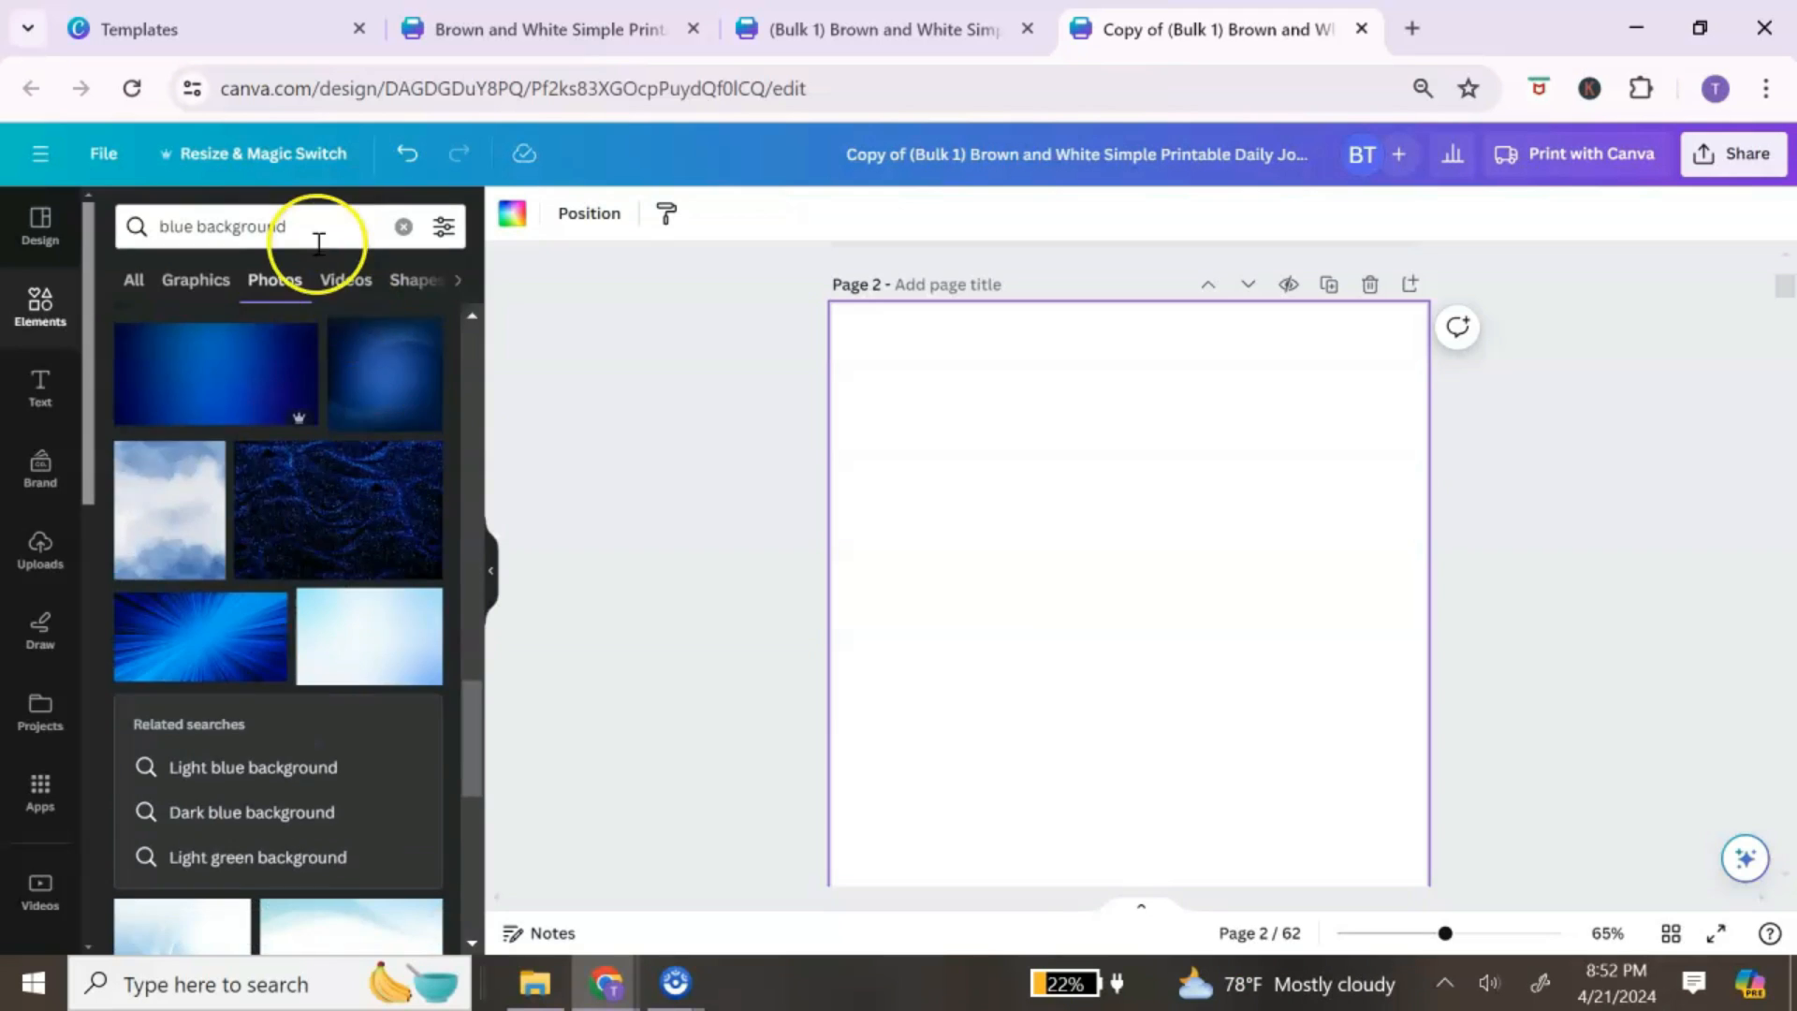
Step: Search photos for 'floral', add the blue watercolour floral photo to page 2, and rotate it 90°
left_click_drag(300, 228, 157, 246)
type("flor")
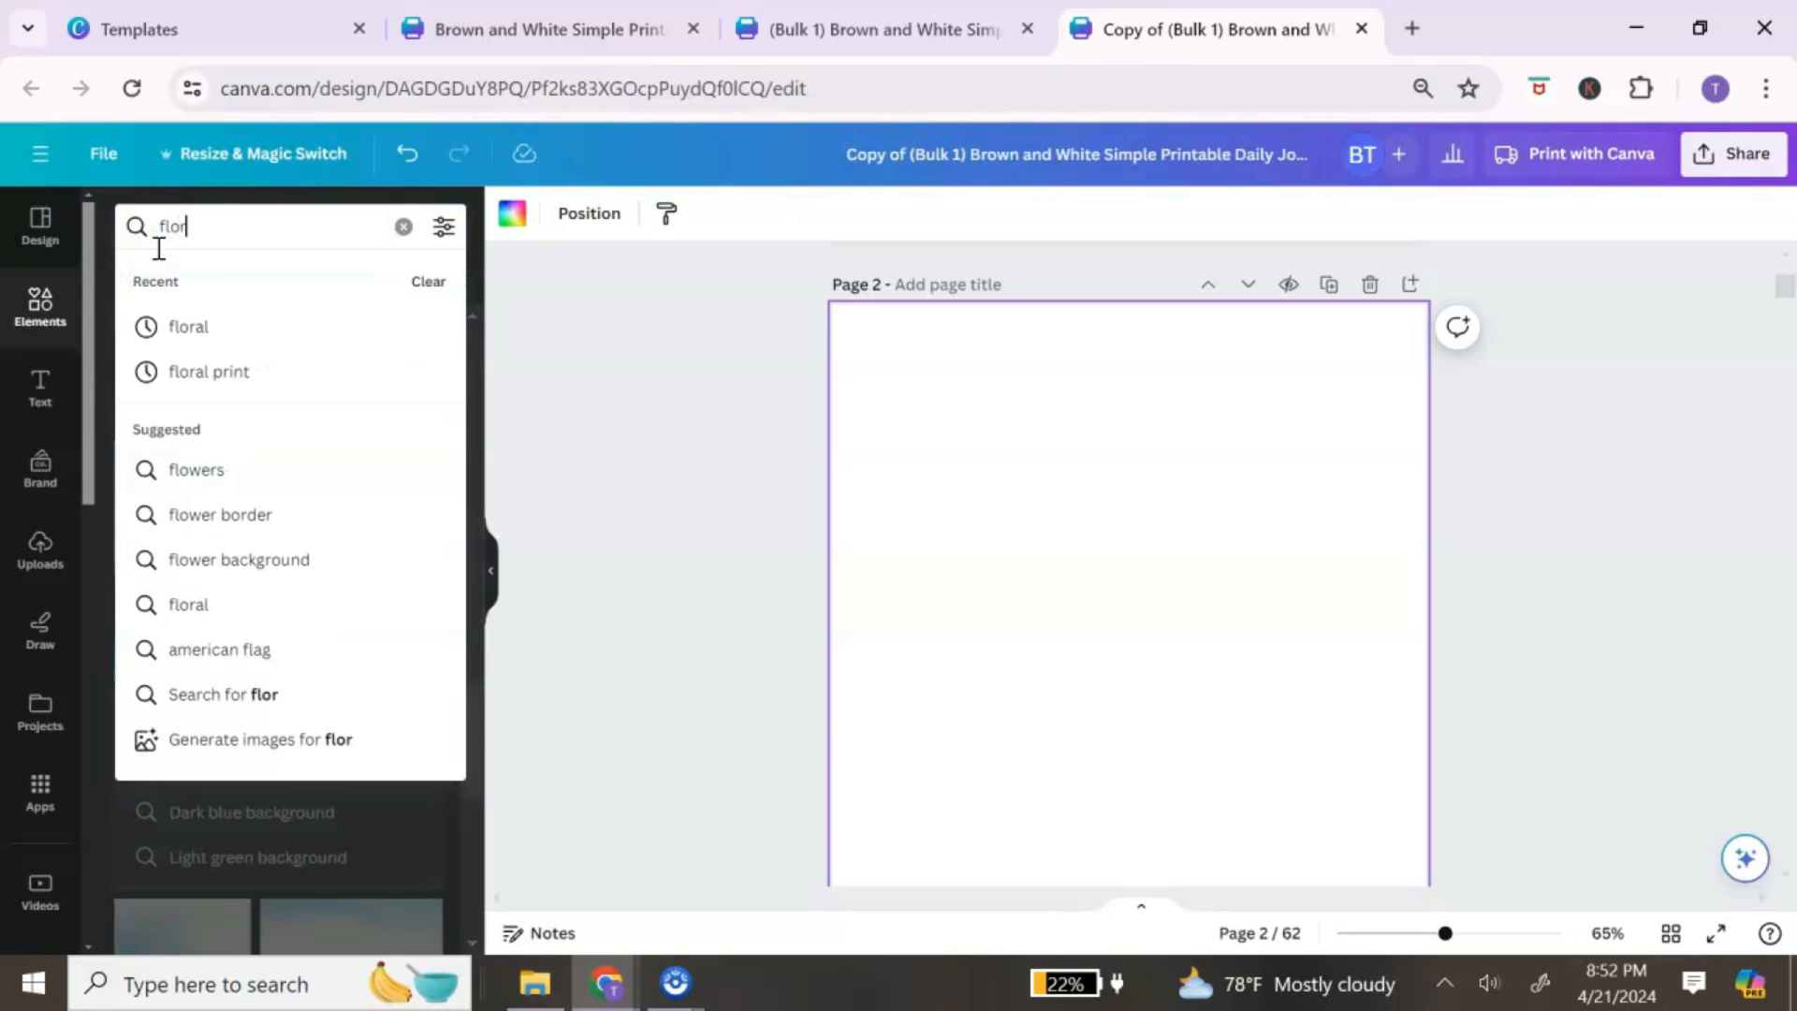
type("als")
key("BackSpace")
key("Return")
left_click(173, 278)
scroll(281, 580, "down", 10)
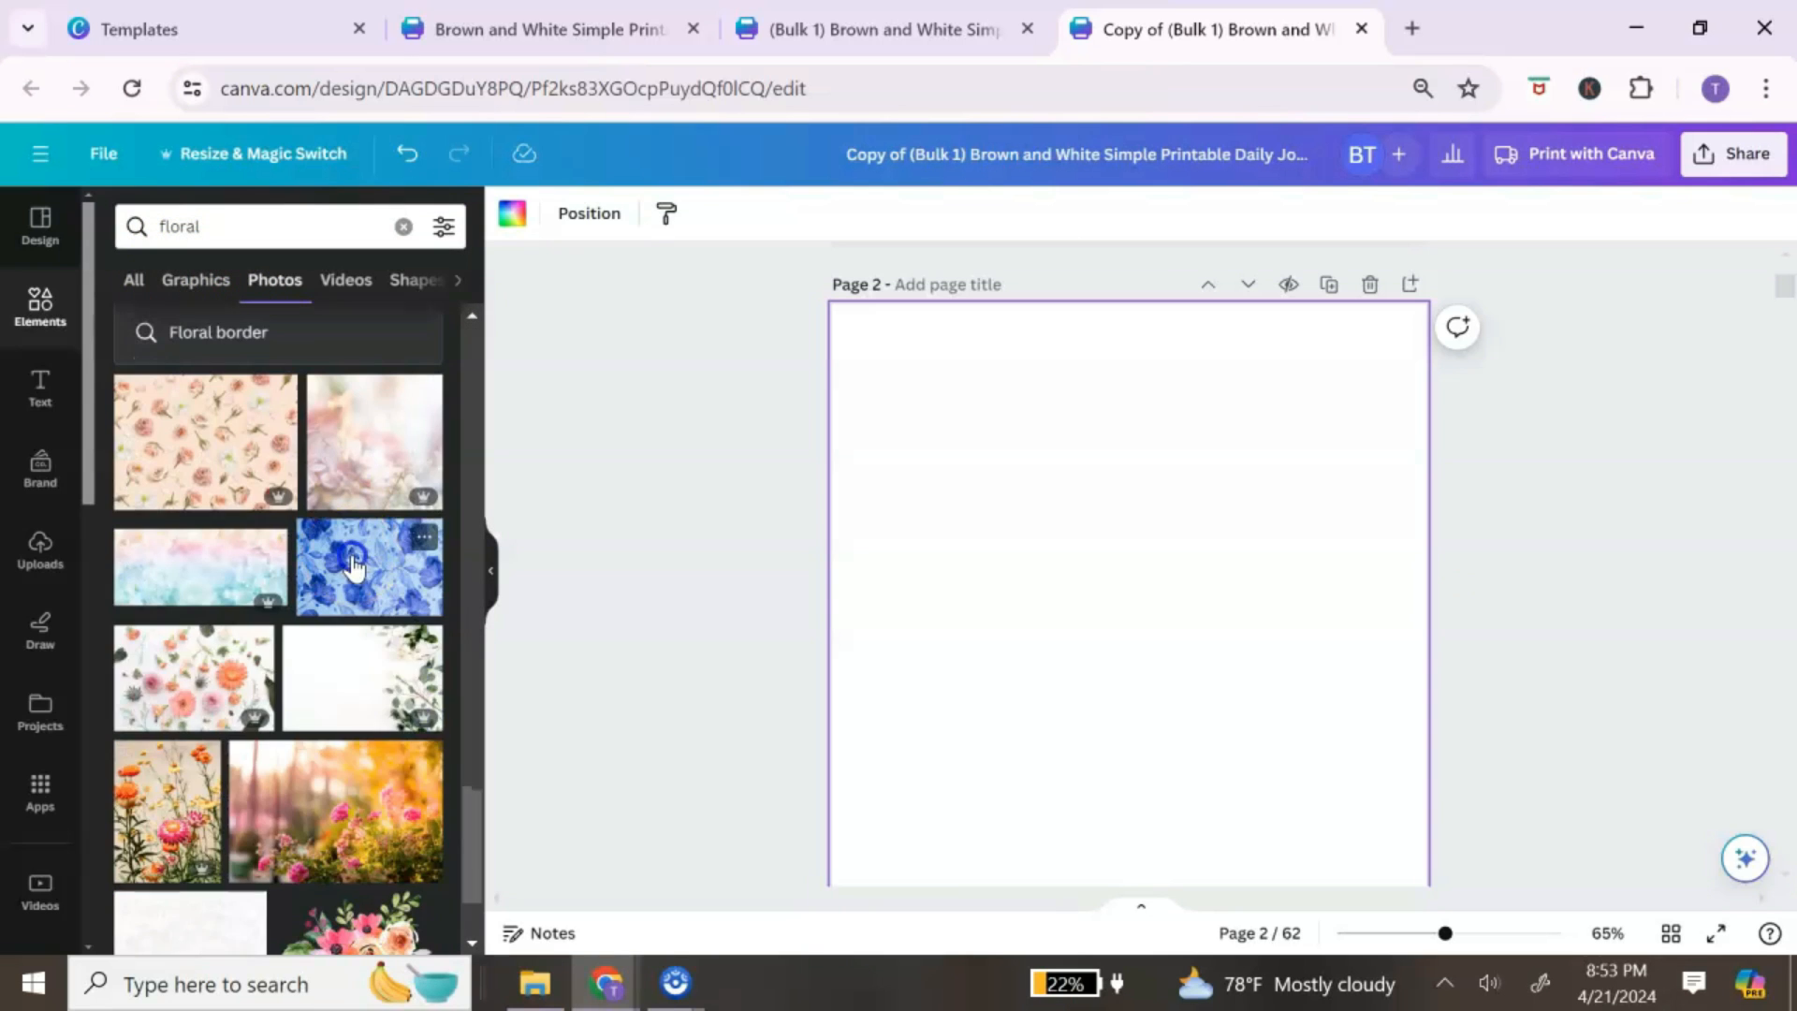
left_click(370, 566)
left_click_drag(1415, 690, 1125, 854)
Step: Set the blue floral photo as page 2's background
right_click(1110, 592)
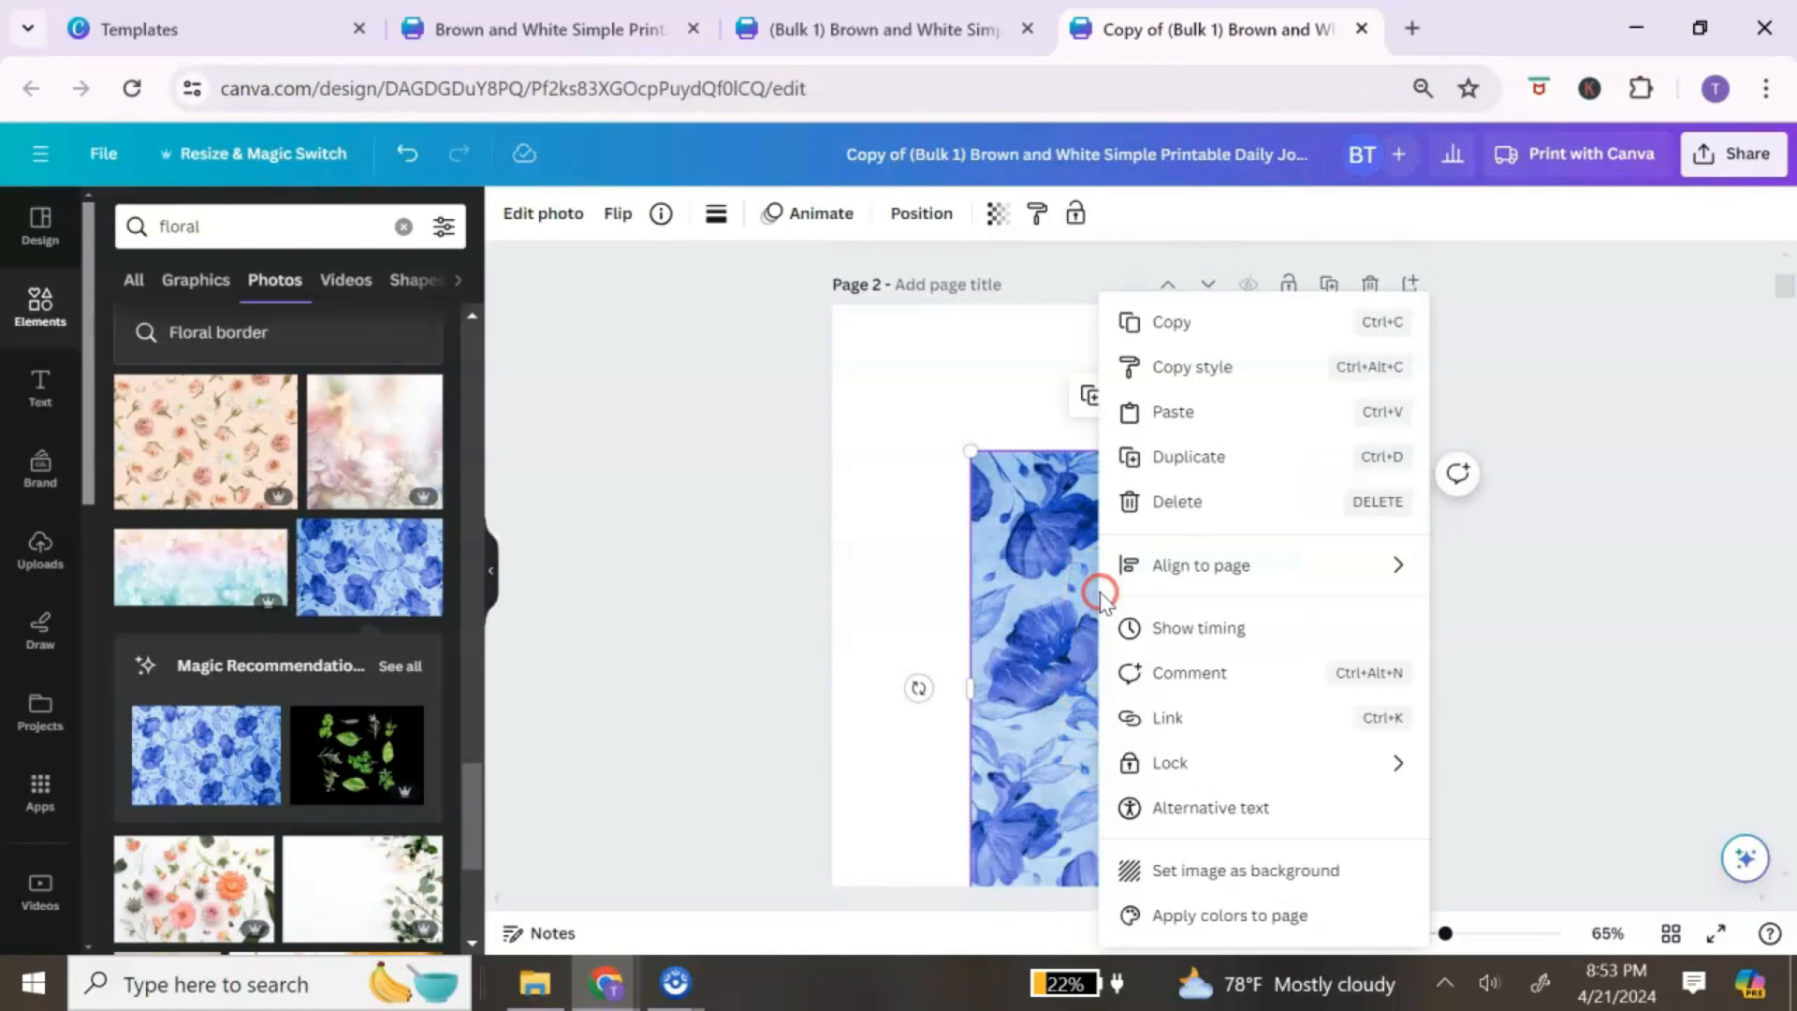
left_click(1303, 871)
scroll(1143, 509, "down", 3)
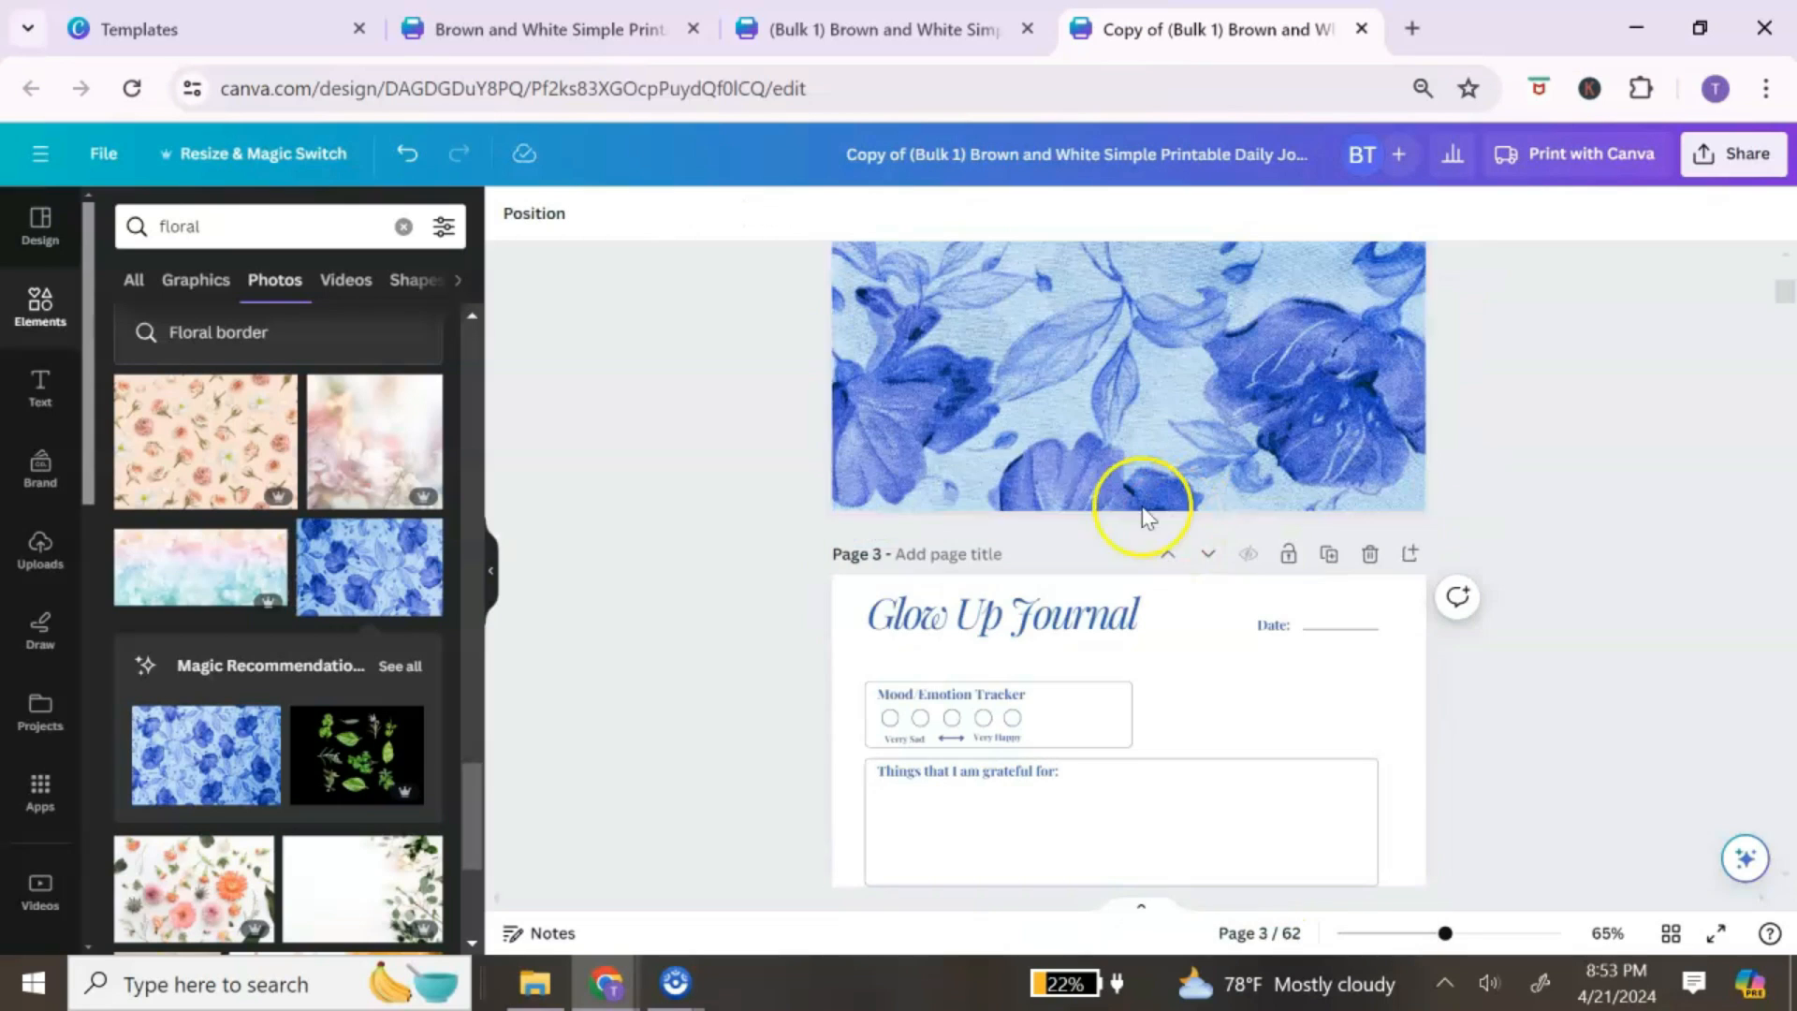
Step: Copy the Glow Up Journal title from page 3 and paste it onto page 2
right_click(1026, 632)
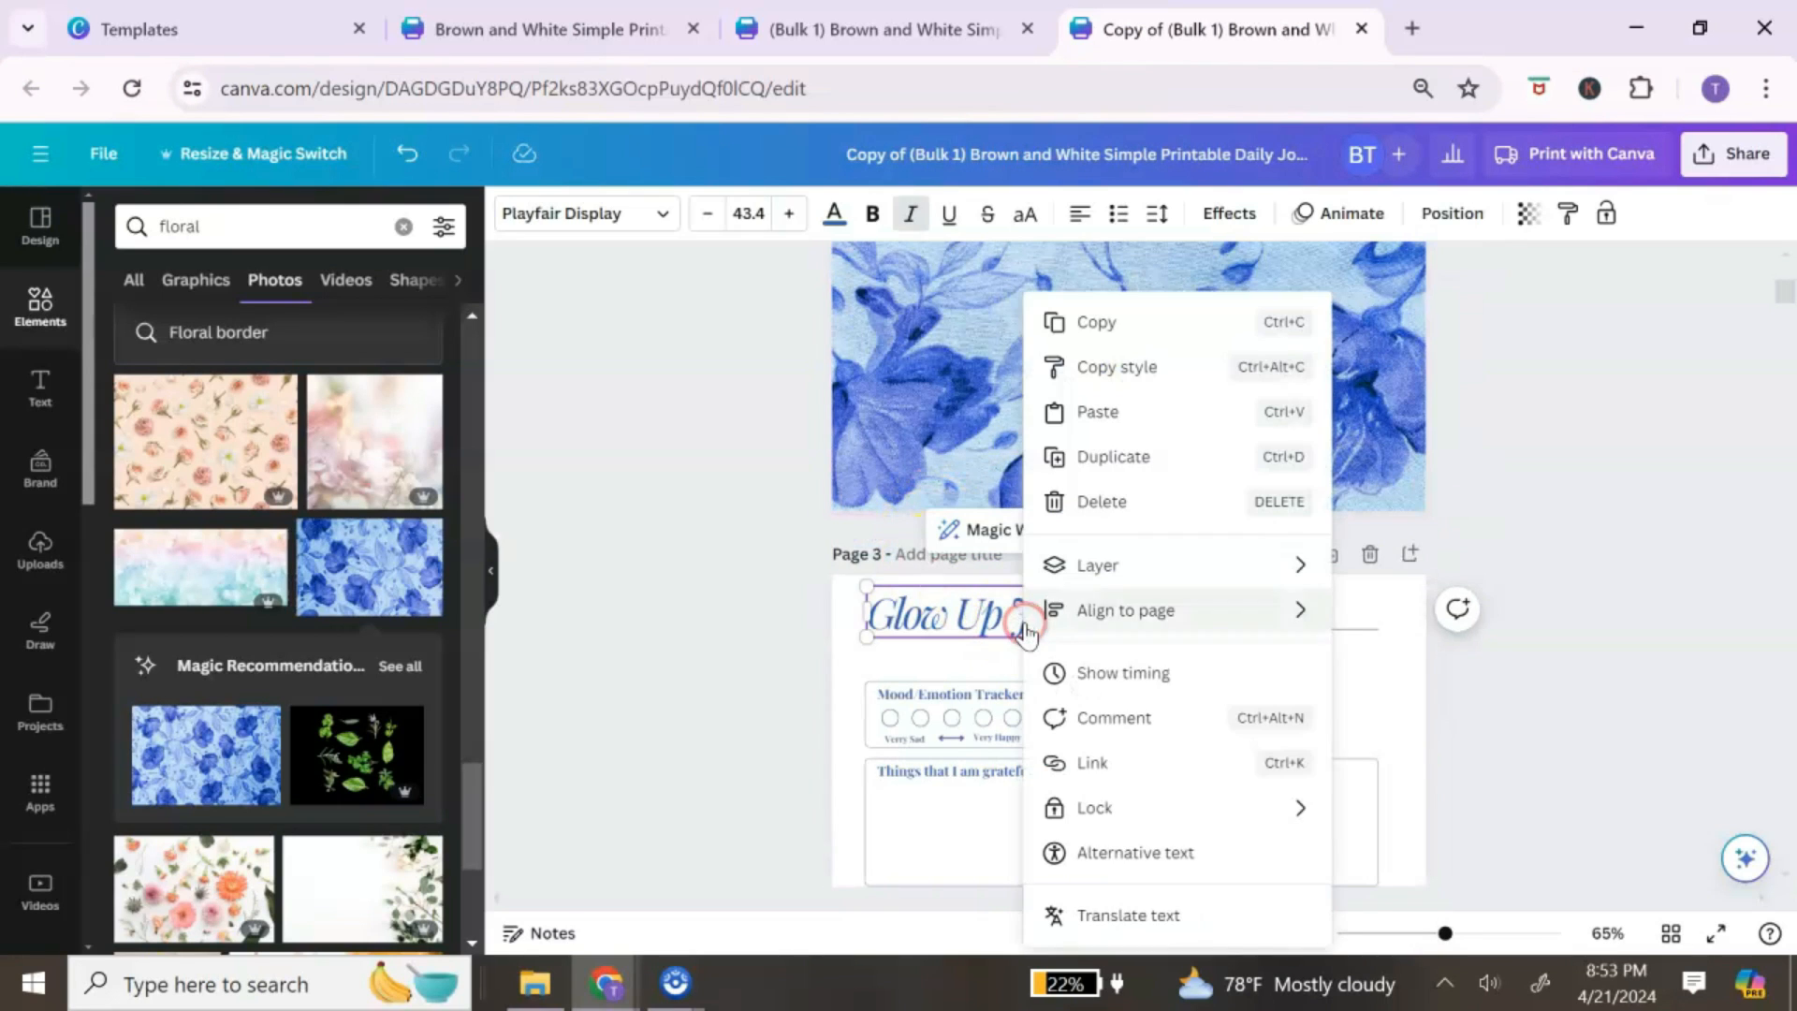
left_click(1152, 333)
scroll(1150, 347, "up", 5)
right_click(1122, 524)
left_click(1260, 644)
Step: Make the pasted title white and enlarge it to 52.4
left_click(1268, 645)
left_click(1271, 647)
left_click_drag(1278, 646, 963, 650)
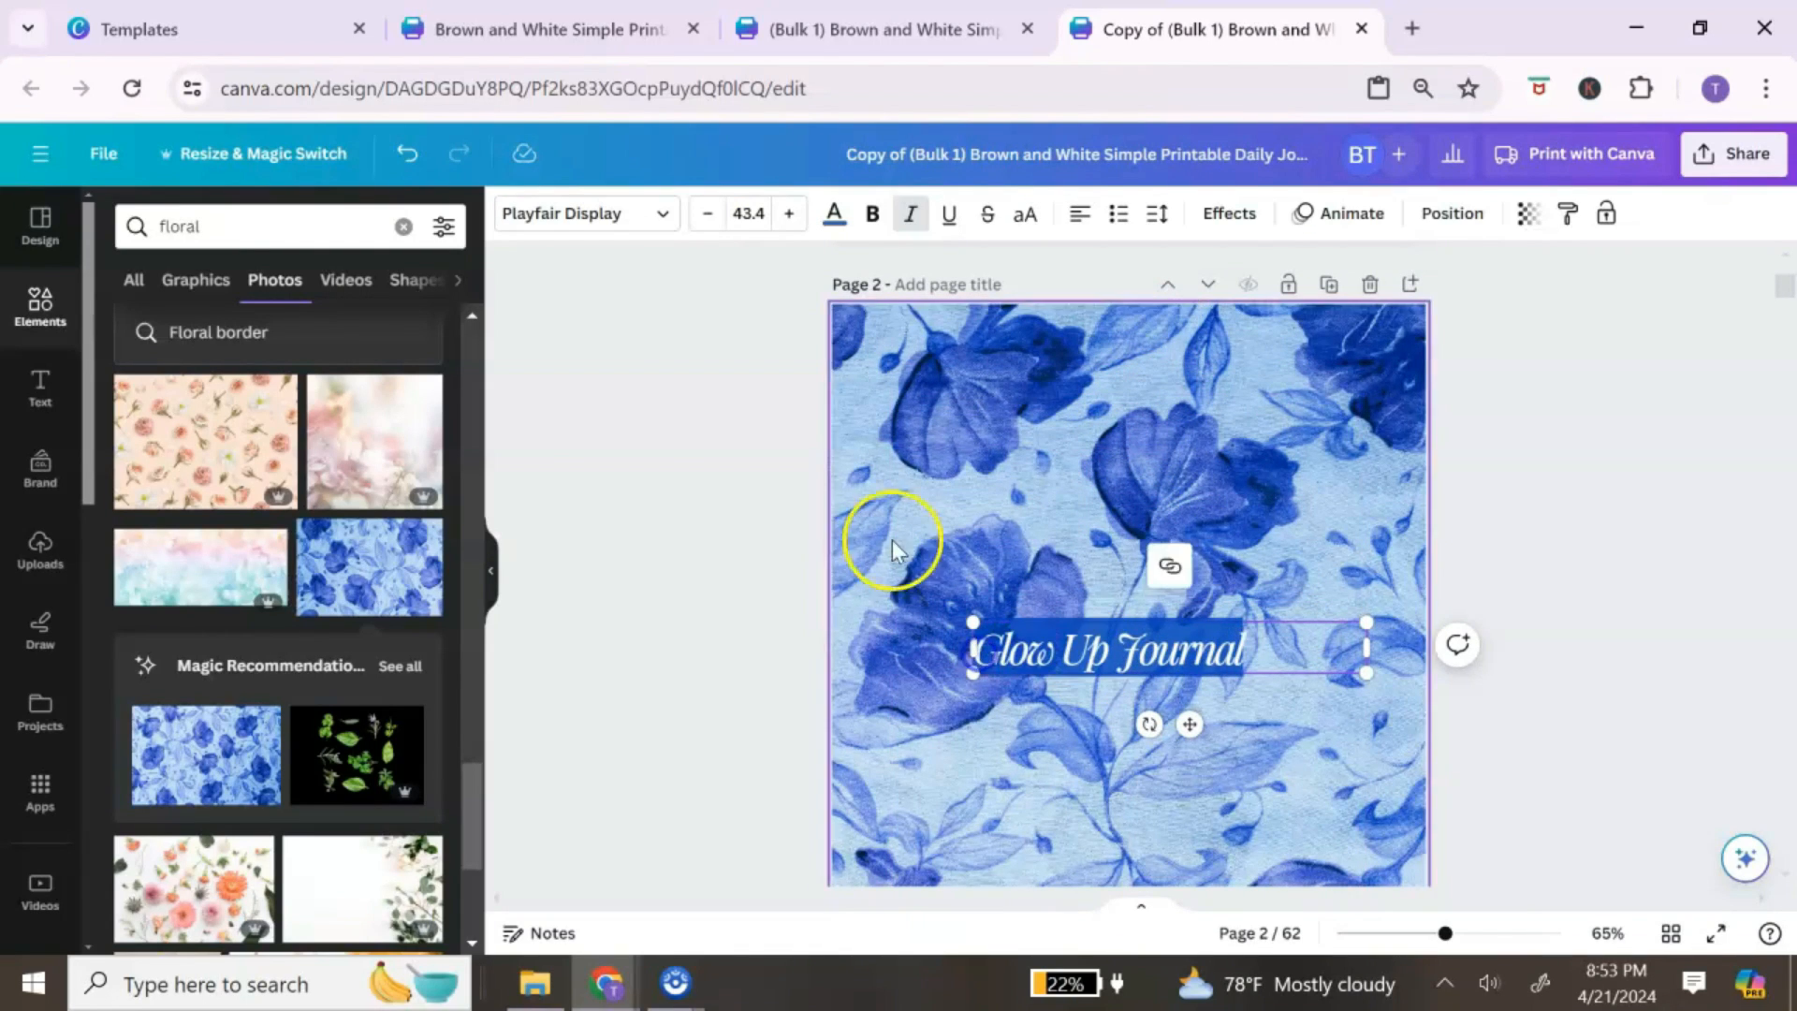
left_click(830, 214)
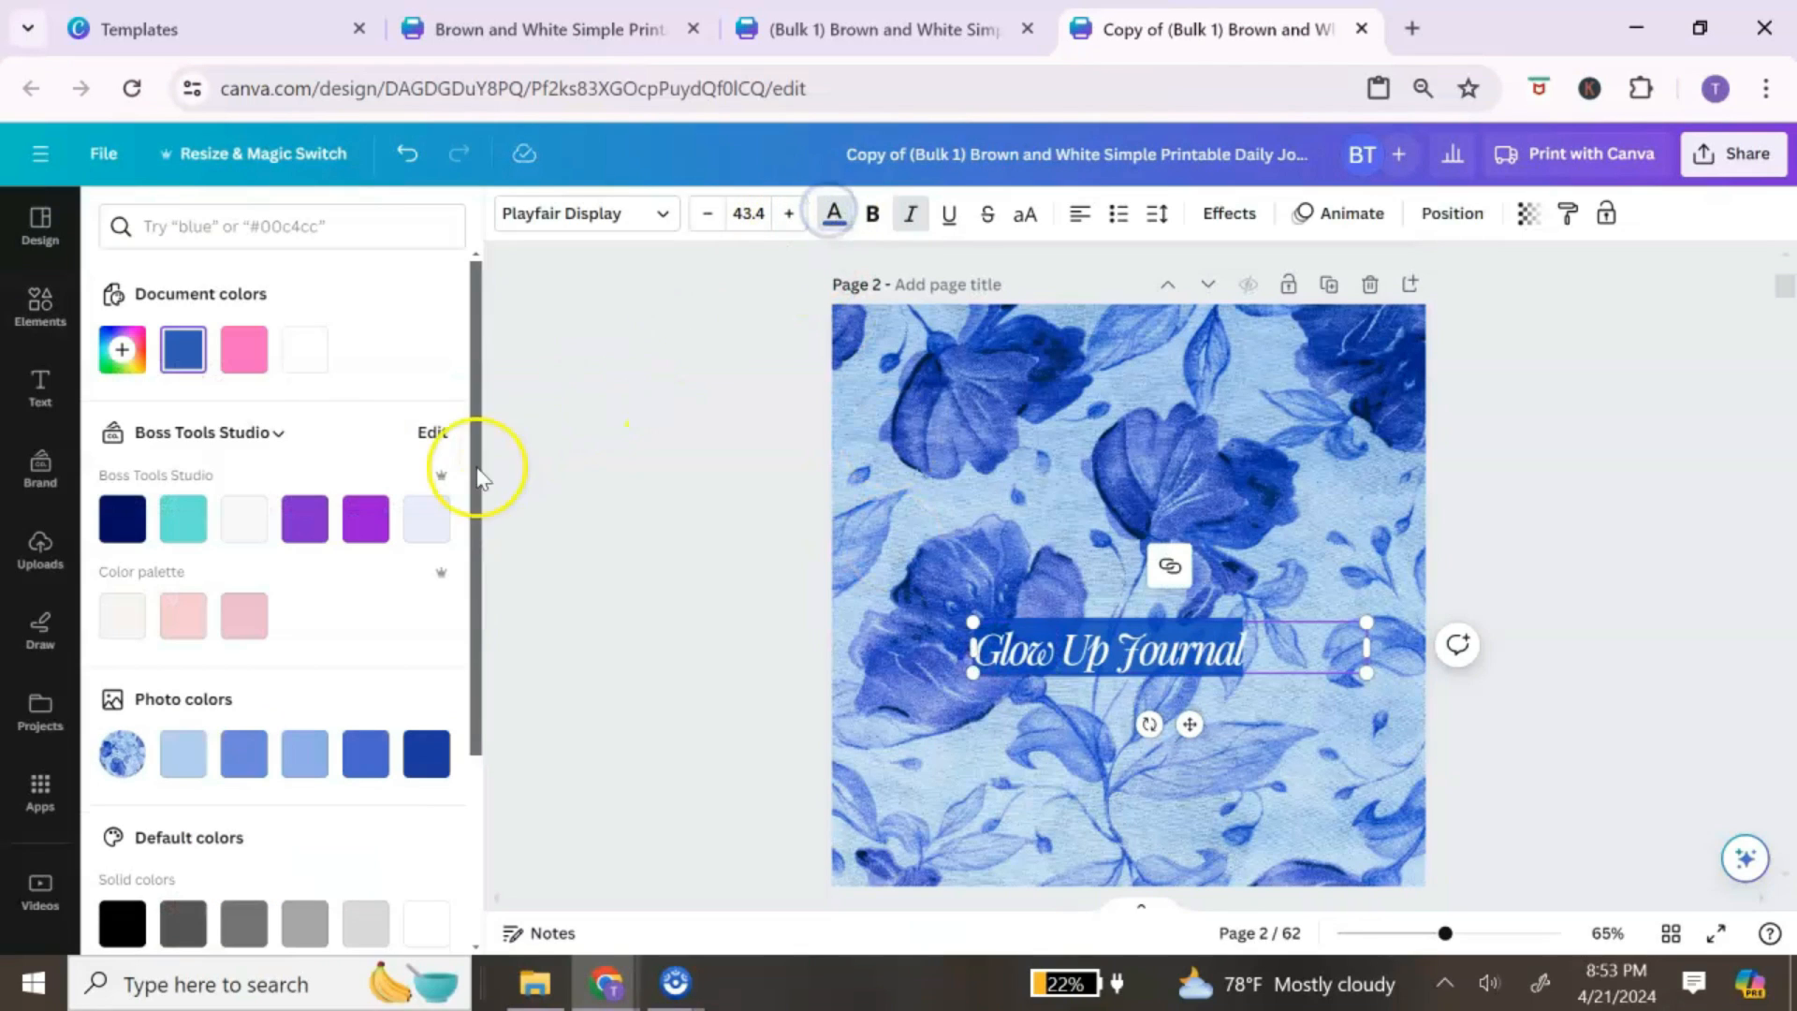
left_click(295, 373)
left_click(790, 214)
left_click(790, 214)
left_click(790, 215)
left_click(790, 214)
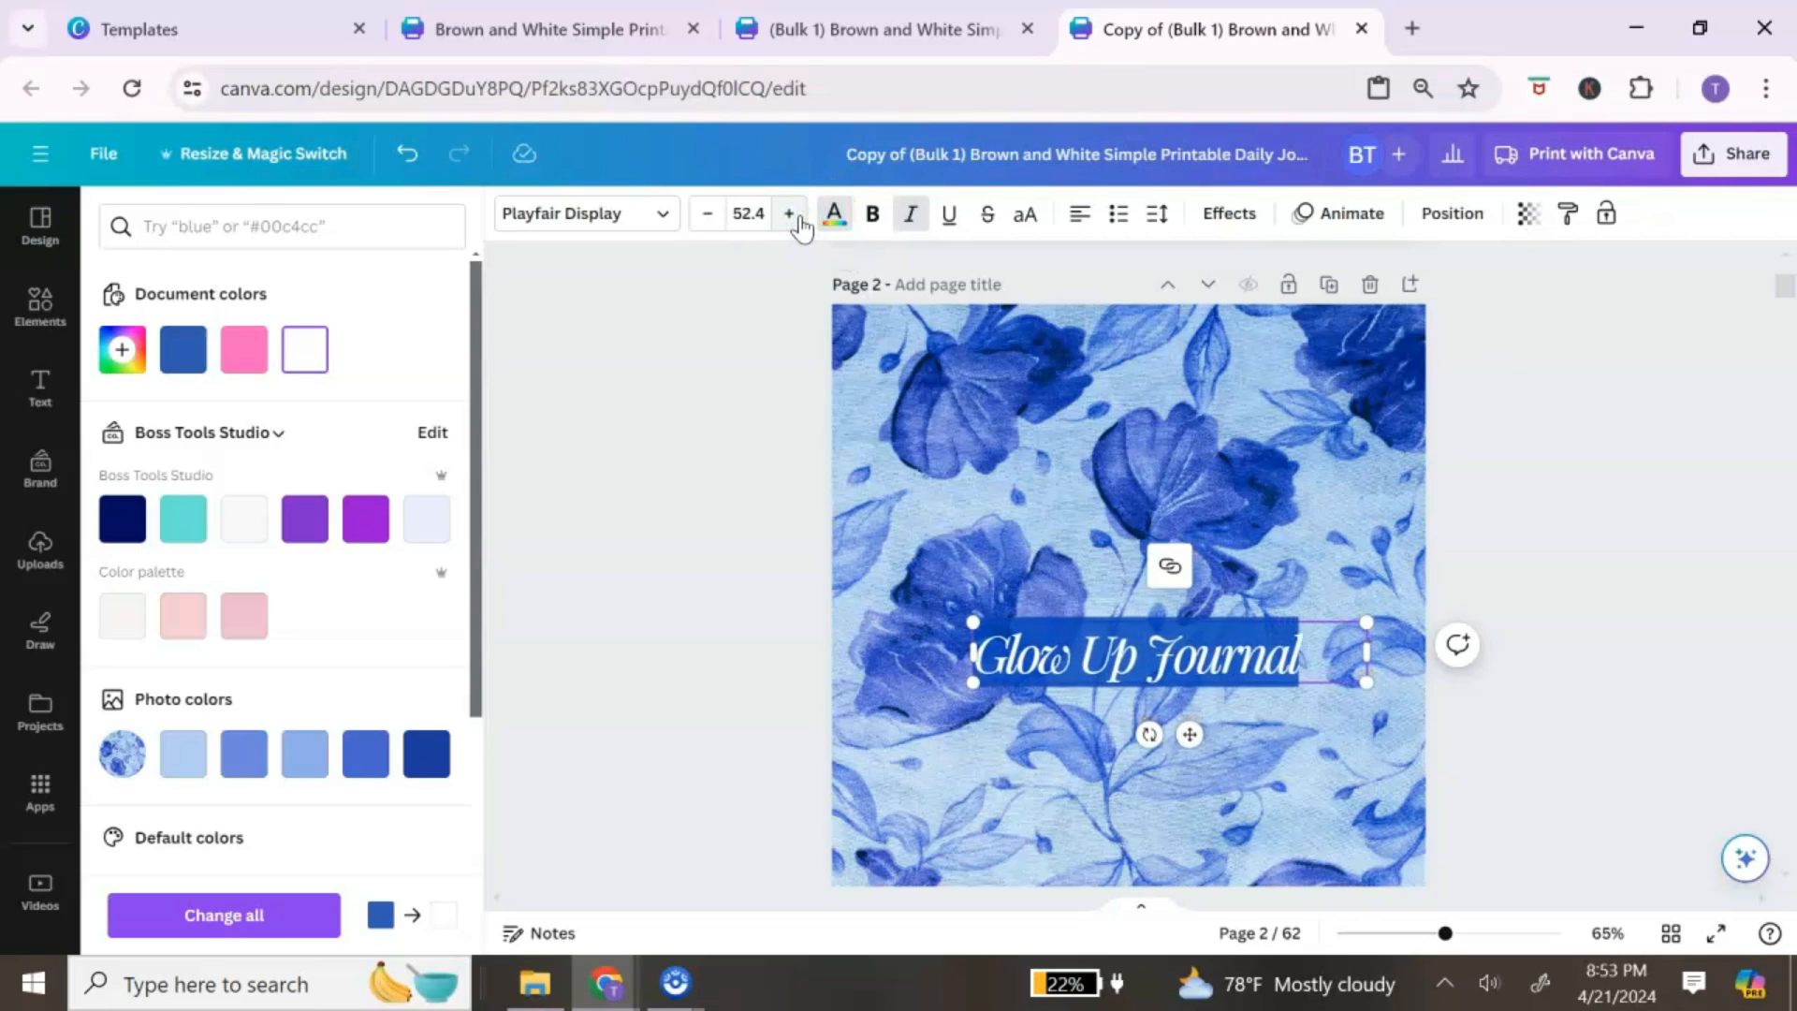
left_click(1029, 449)
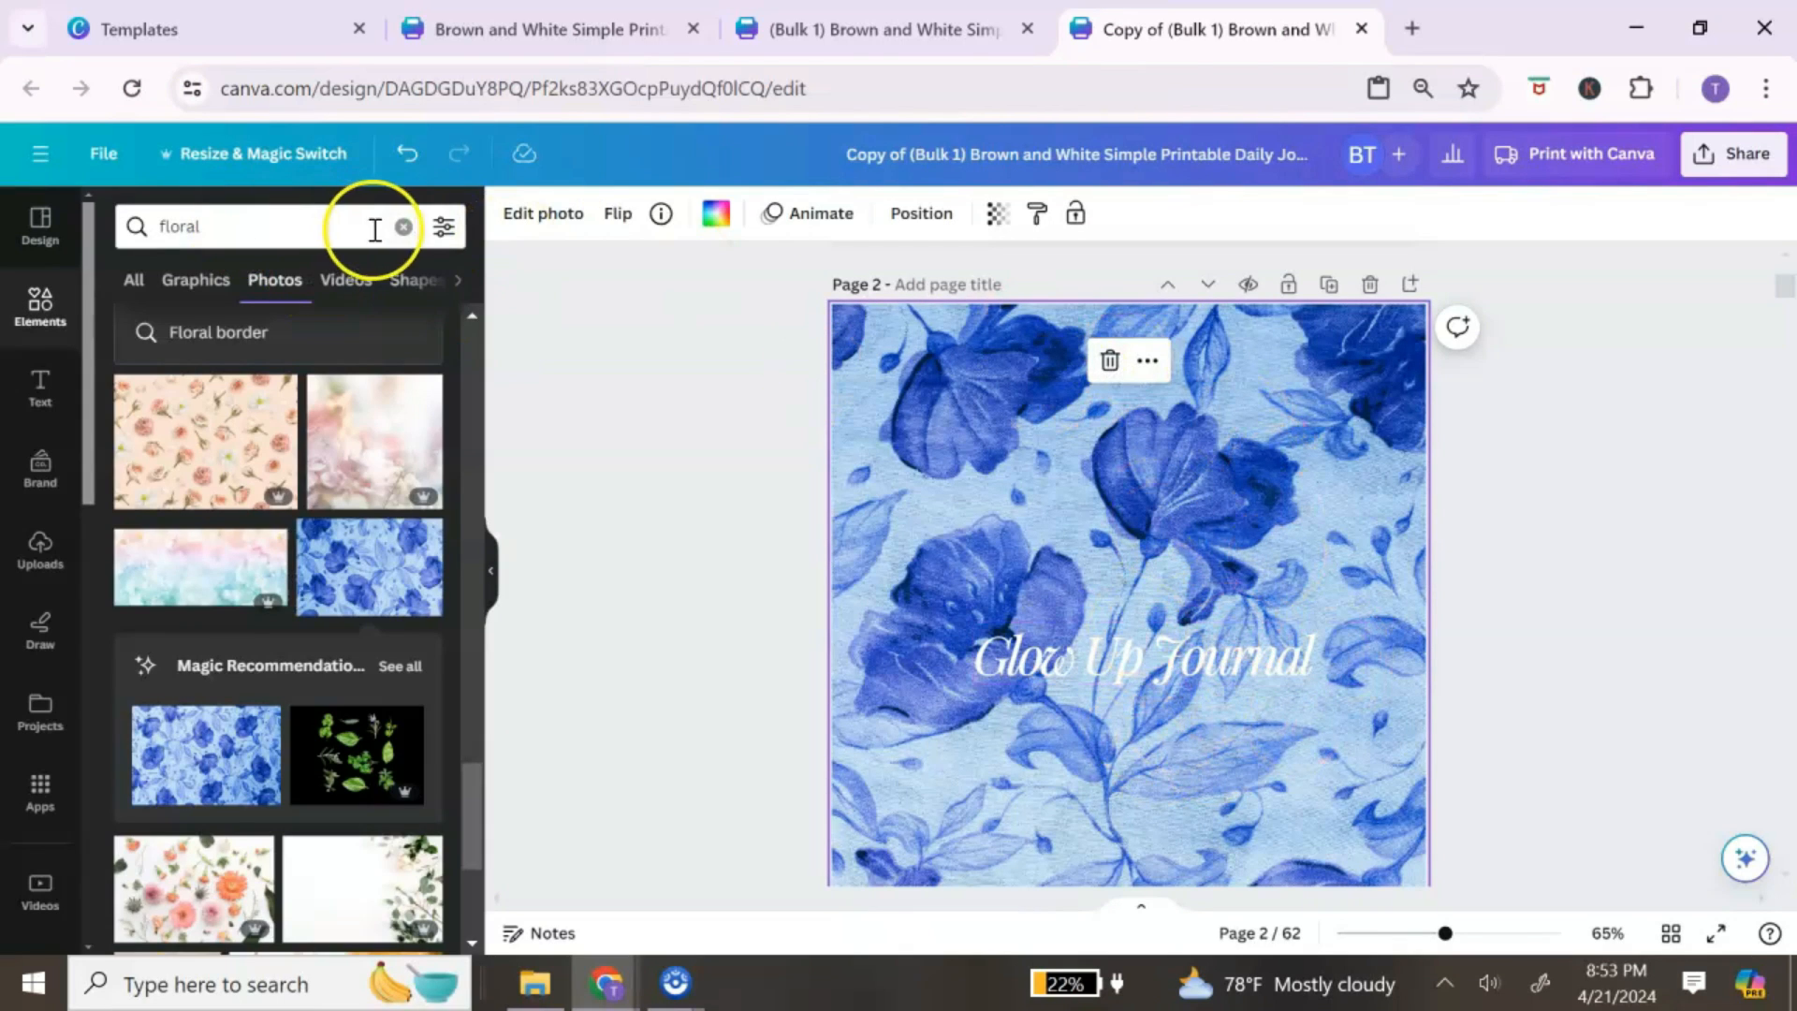
Step: Add a rounded square from Shapes and stretch it into a banner behind the Glow Up Journal title
left_click(403, 226)
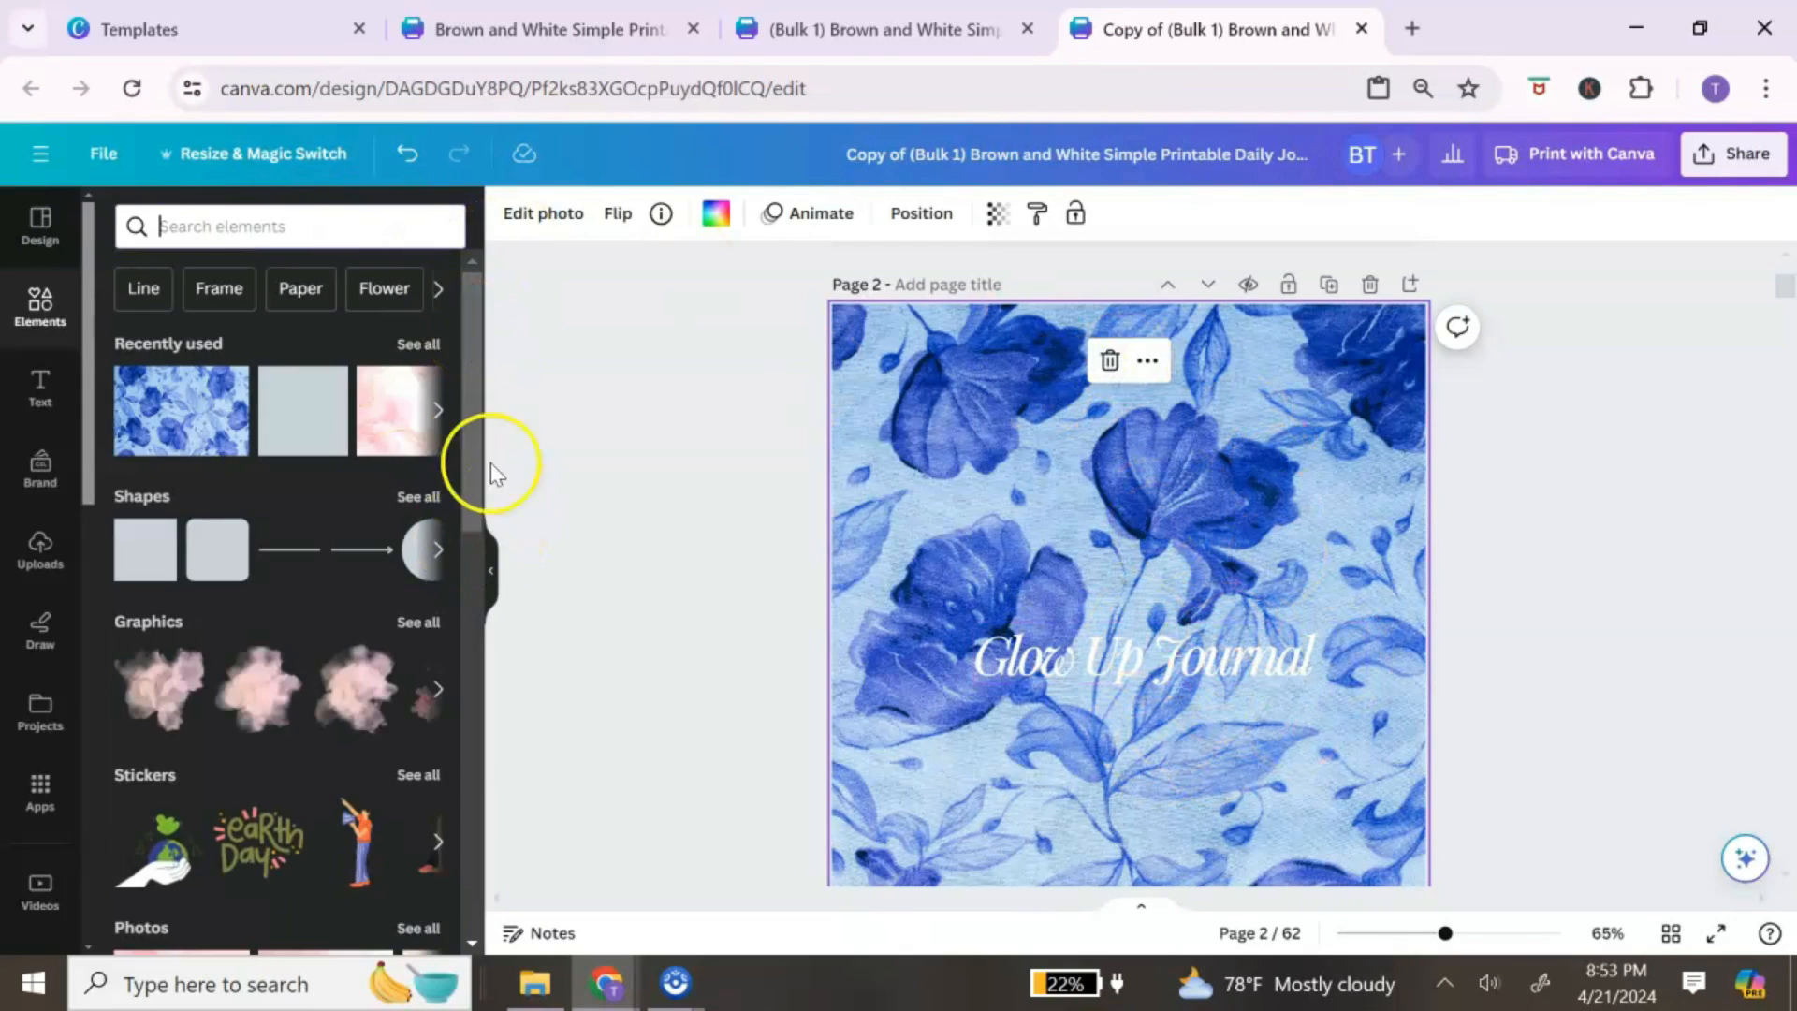
left_click(211, 562)
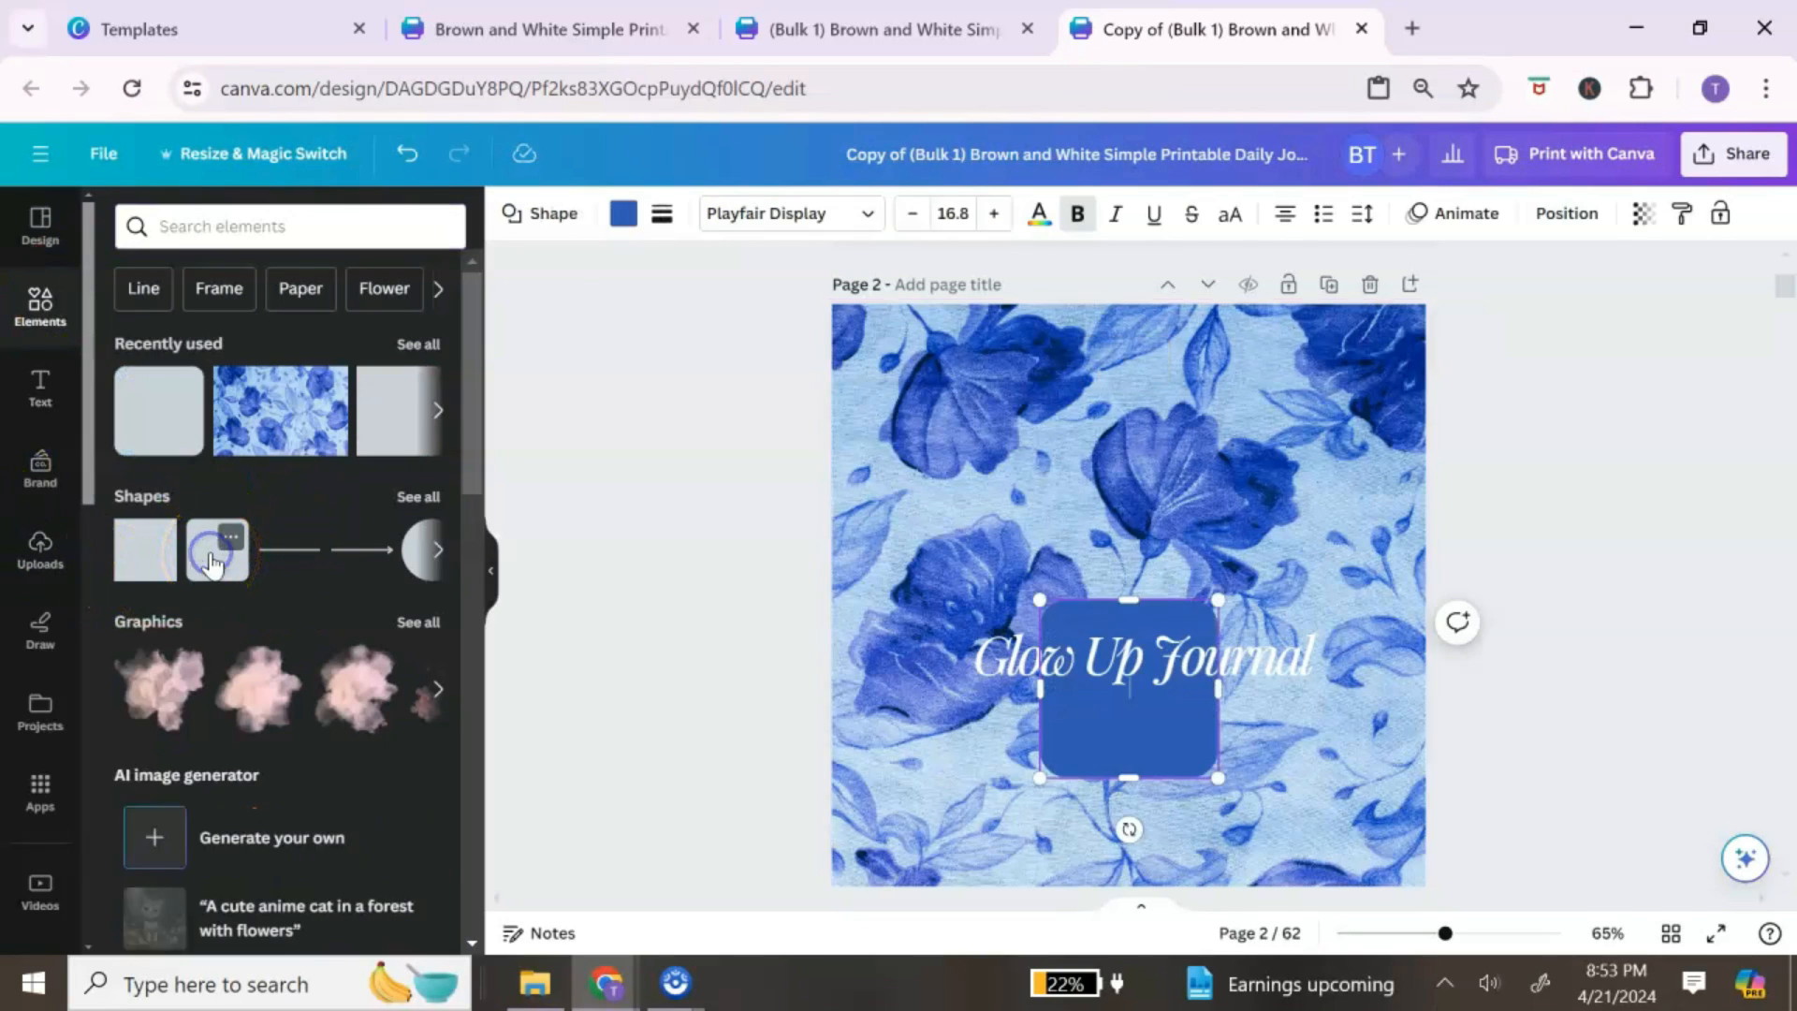
left_click_drag(1126, 767, 1119, 725)
left_click_drag(1039, 662, 937, 661)
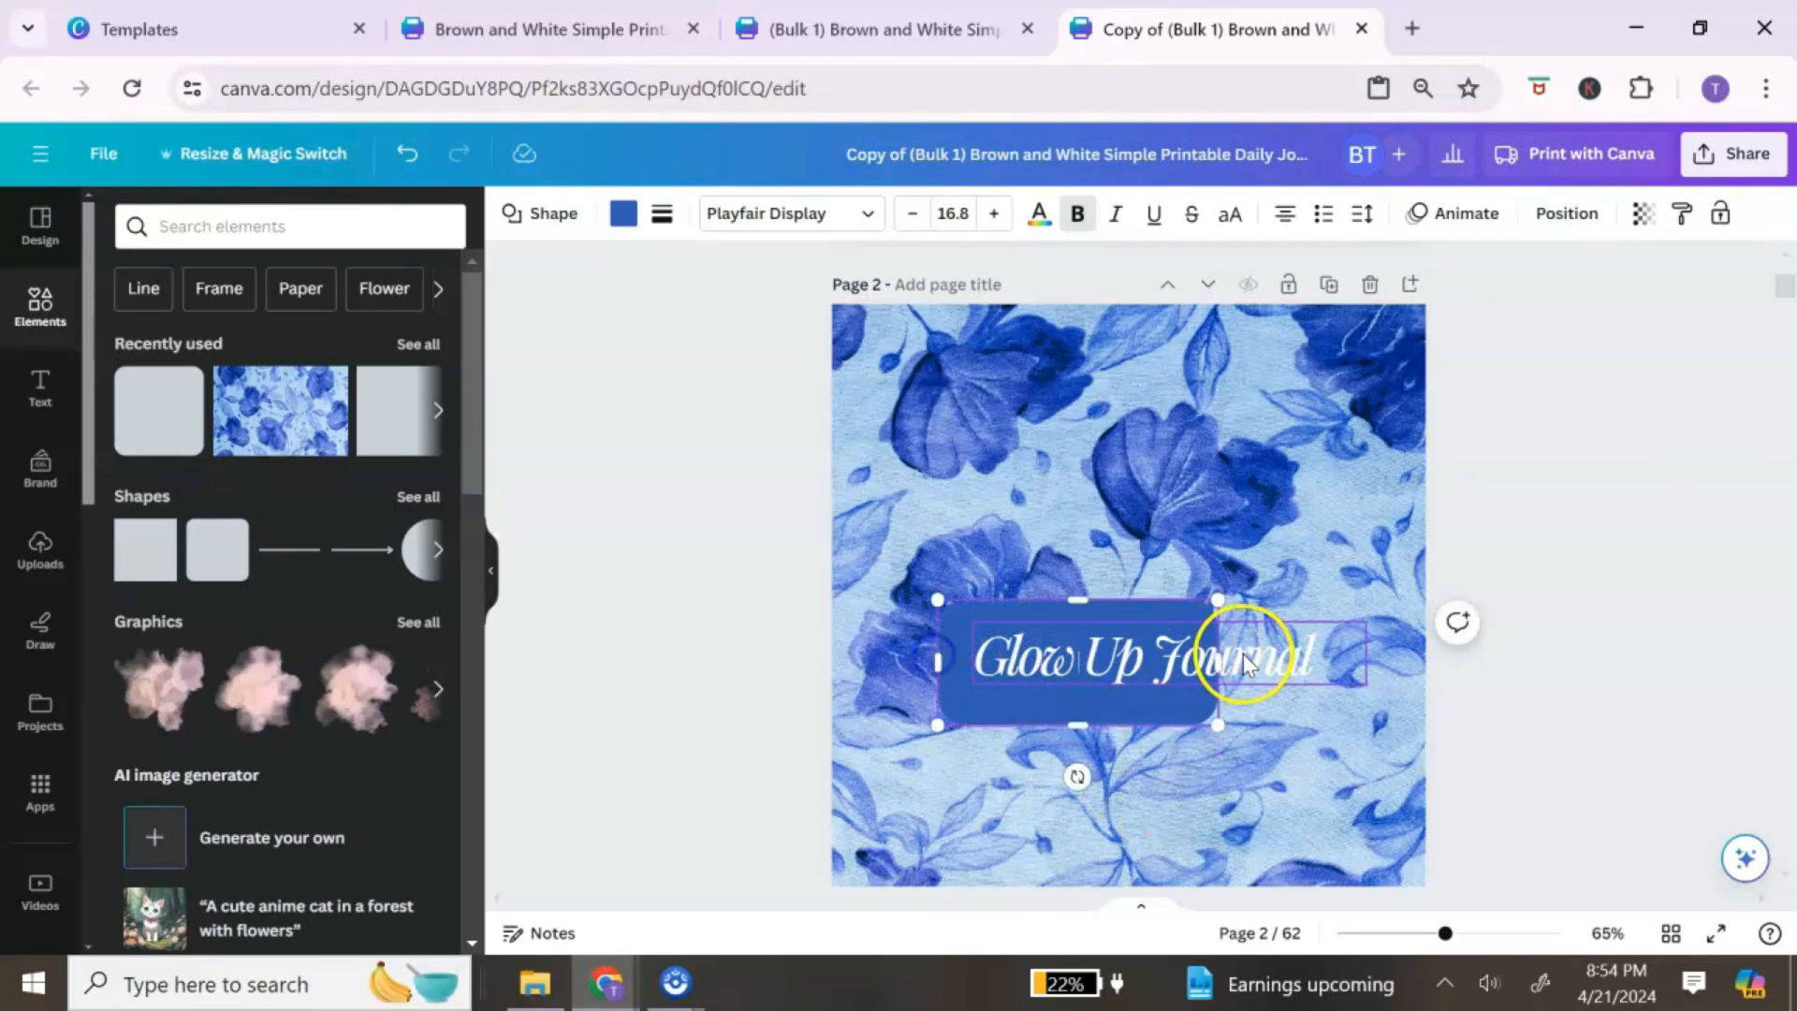
left_click_drag(1217, 663, 1379, 661)
left_click_drag(1157, 730, 1151, 714)
left_click_drag(1156, 613, 1159, 606)
left_click(1238, 520)
scroll(1309, 544, "up", 5)
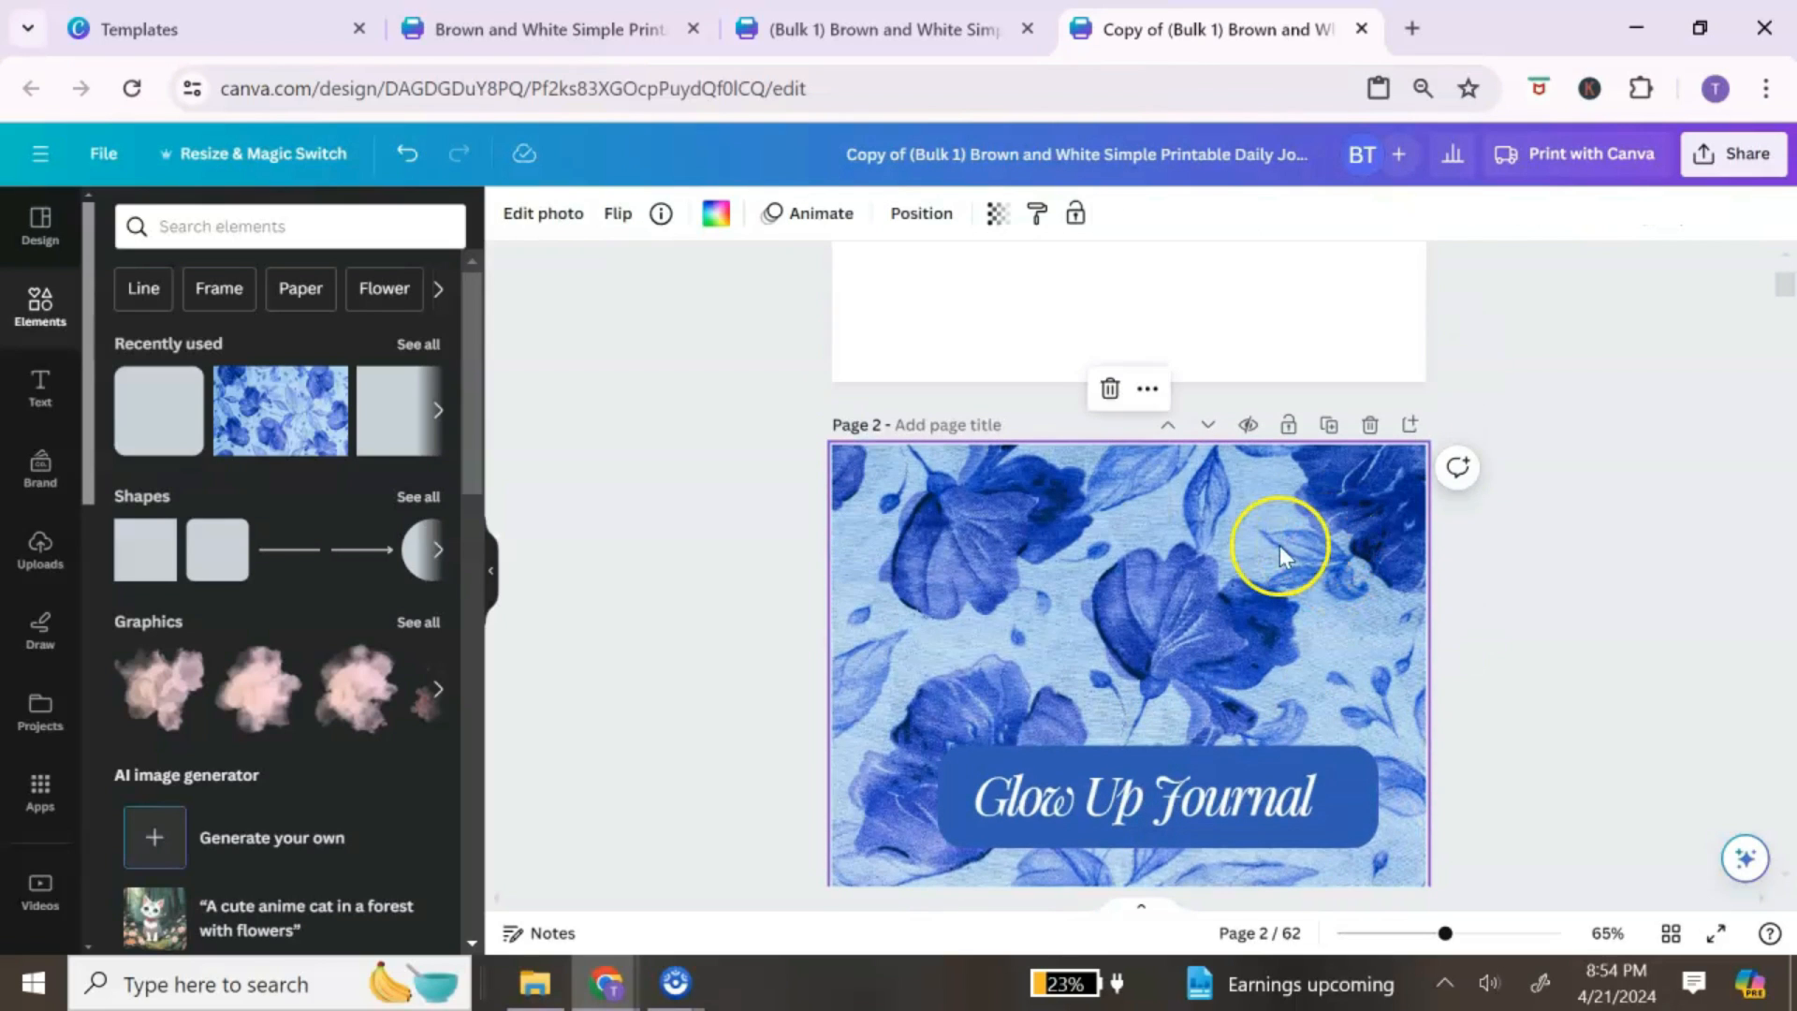
scroll(1188, 492, "down", 5)
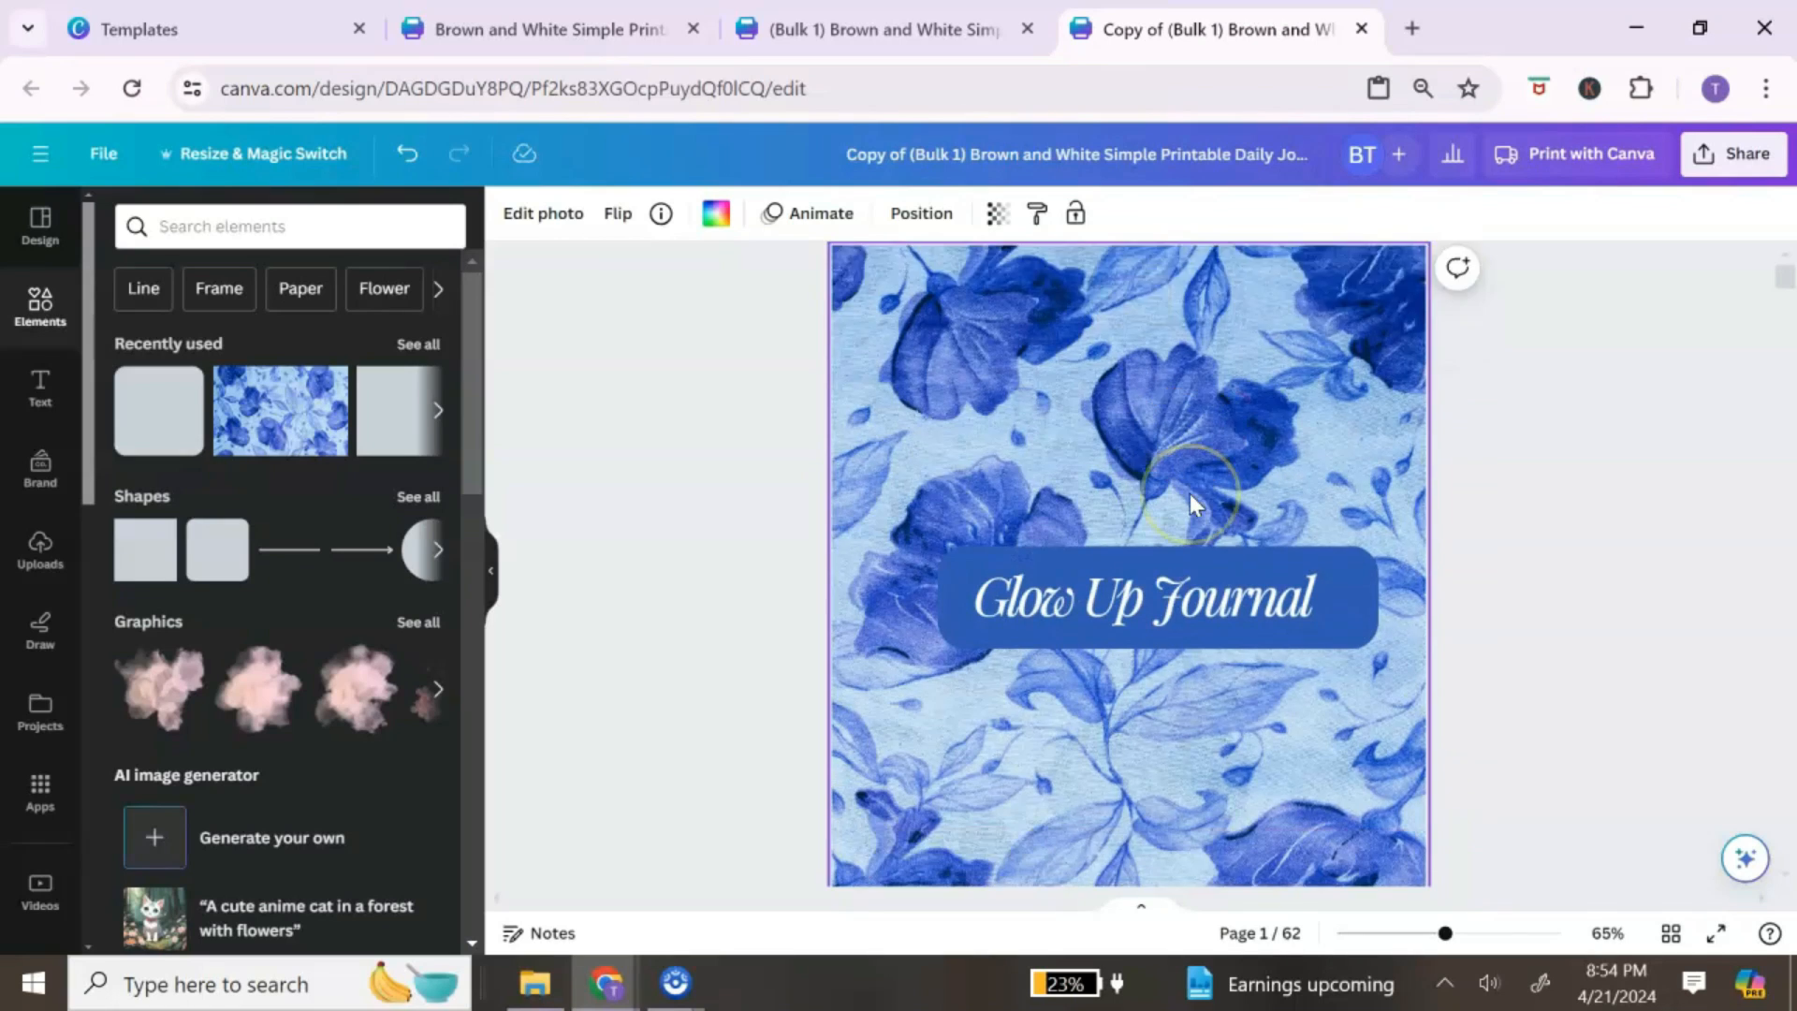
scroll(1196, 505, "down", 15)
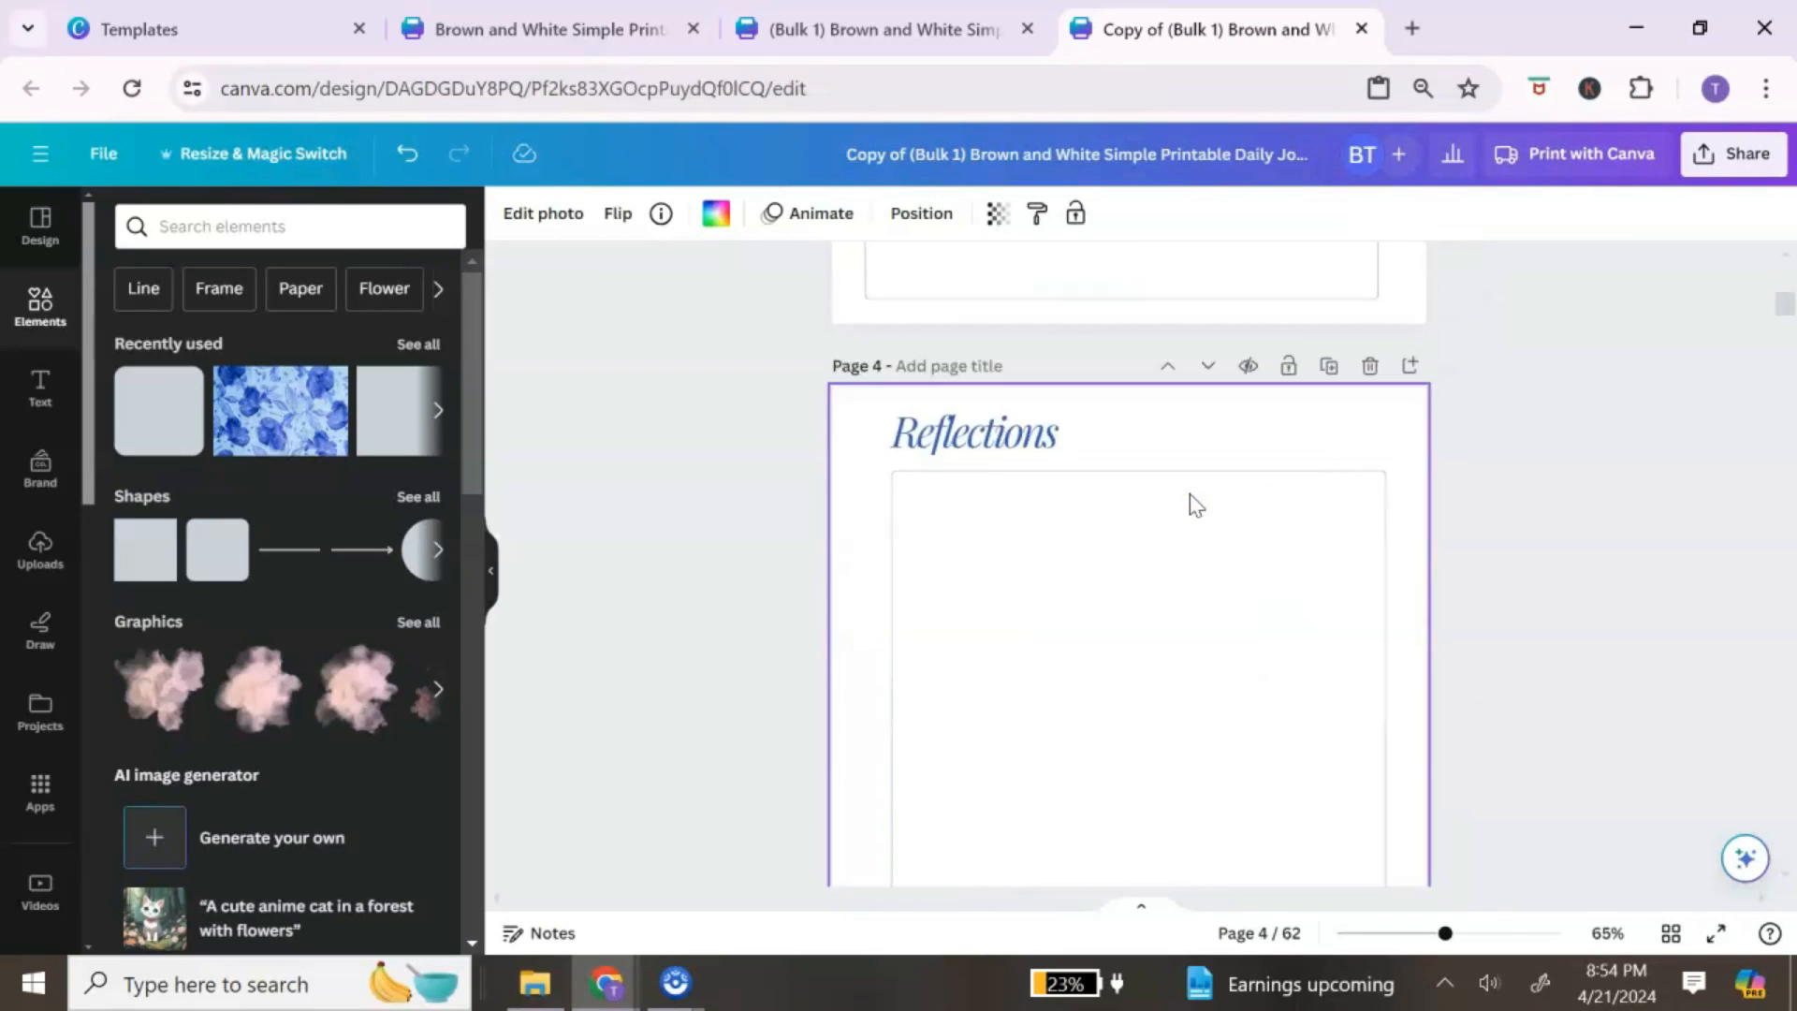
scroll(1204, 511, "up", 20)
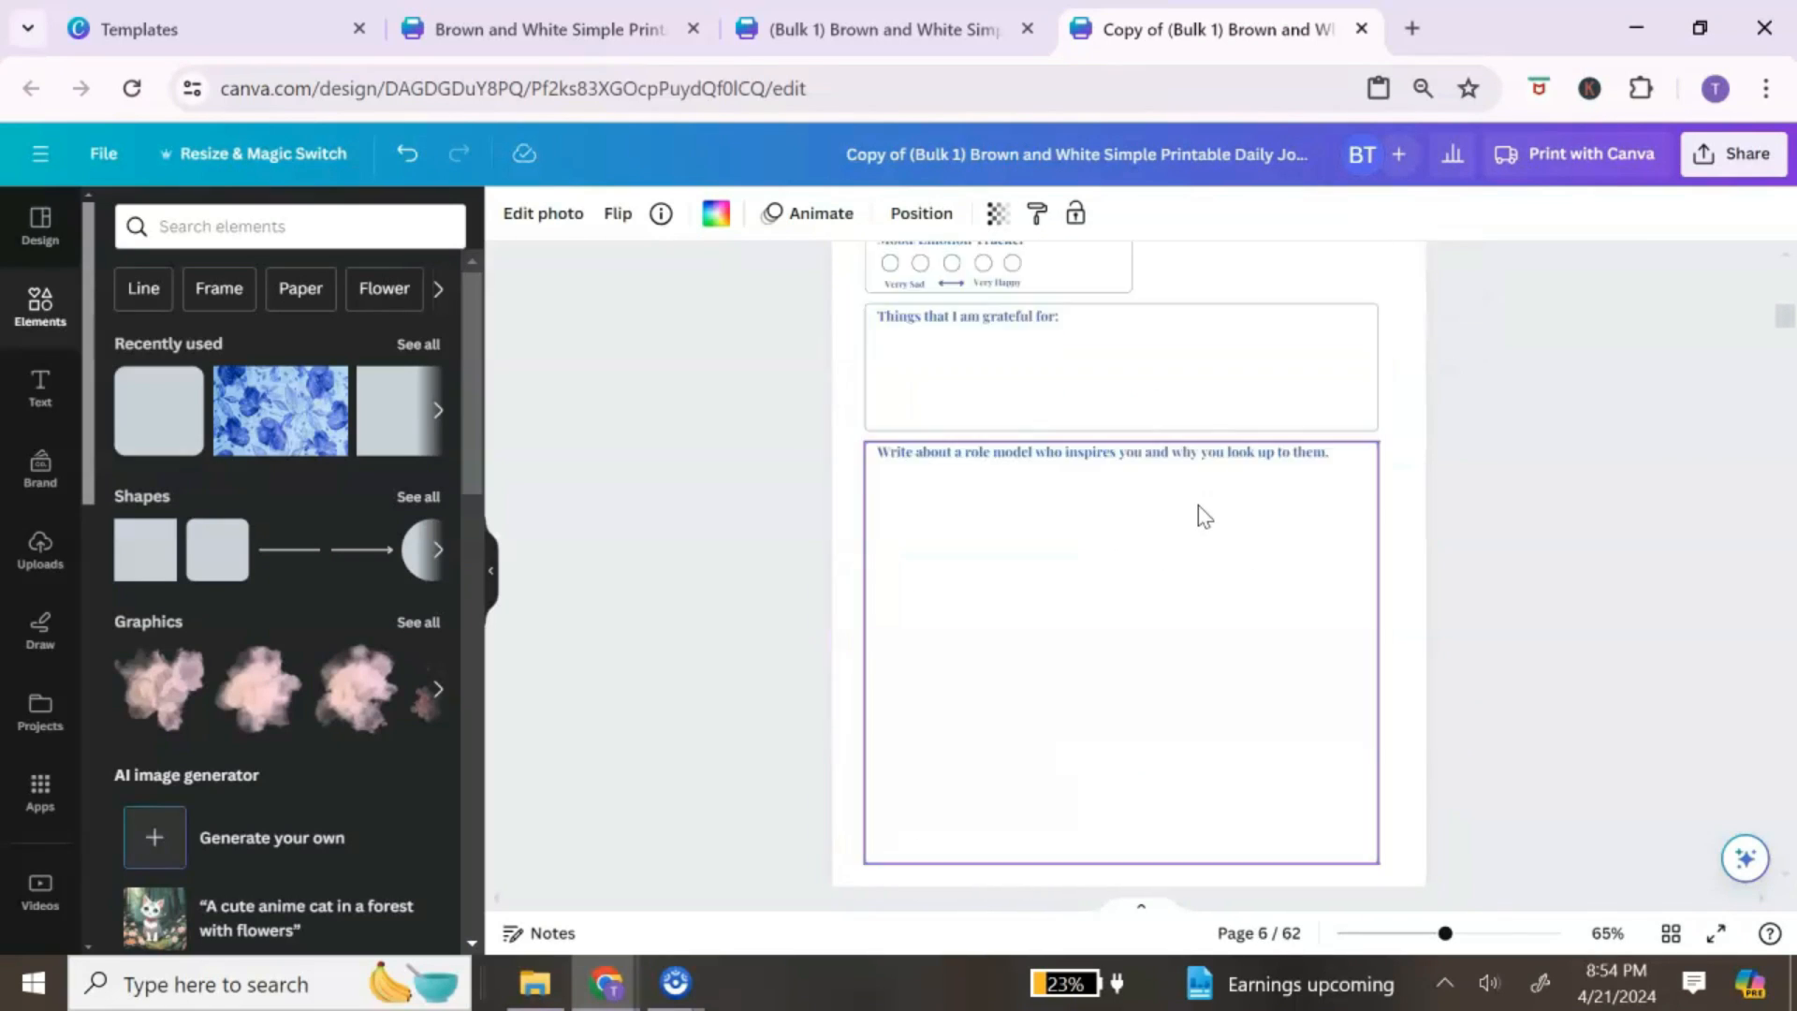
scroll(1204, 507, "up", 3)
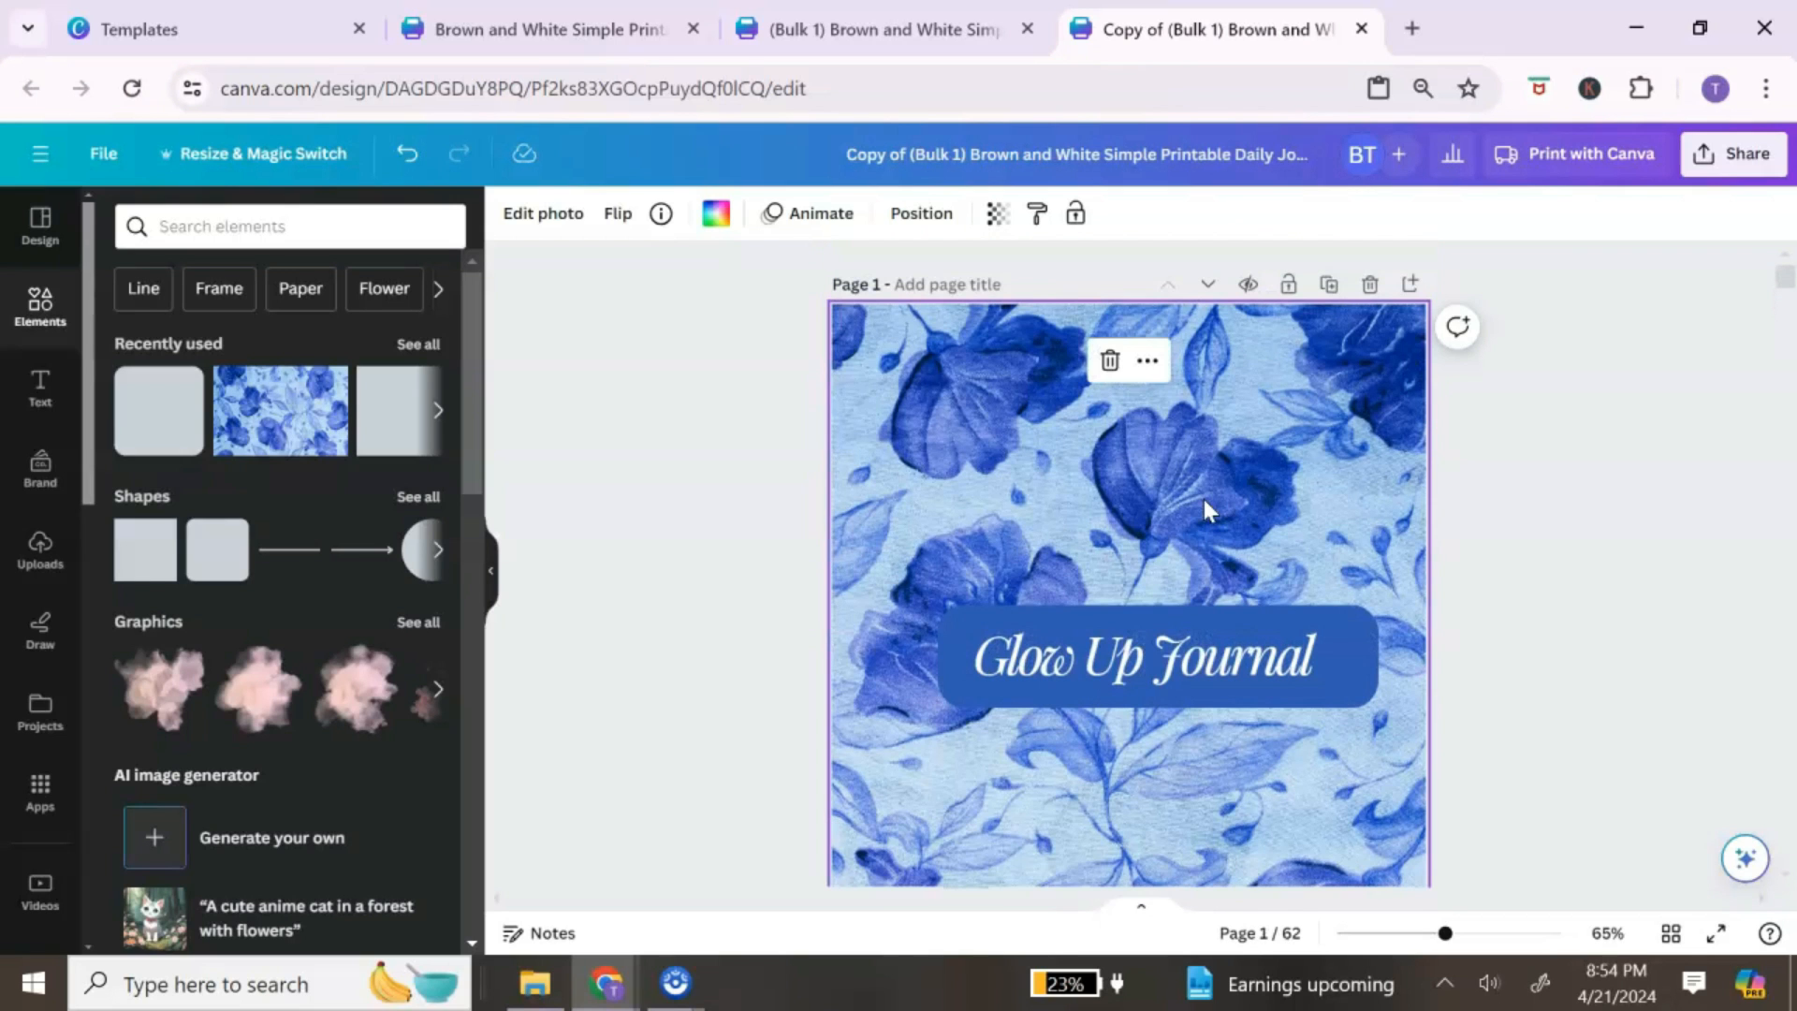
scroll(1220, 476, "down", 3)
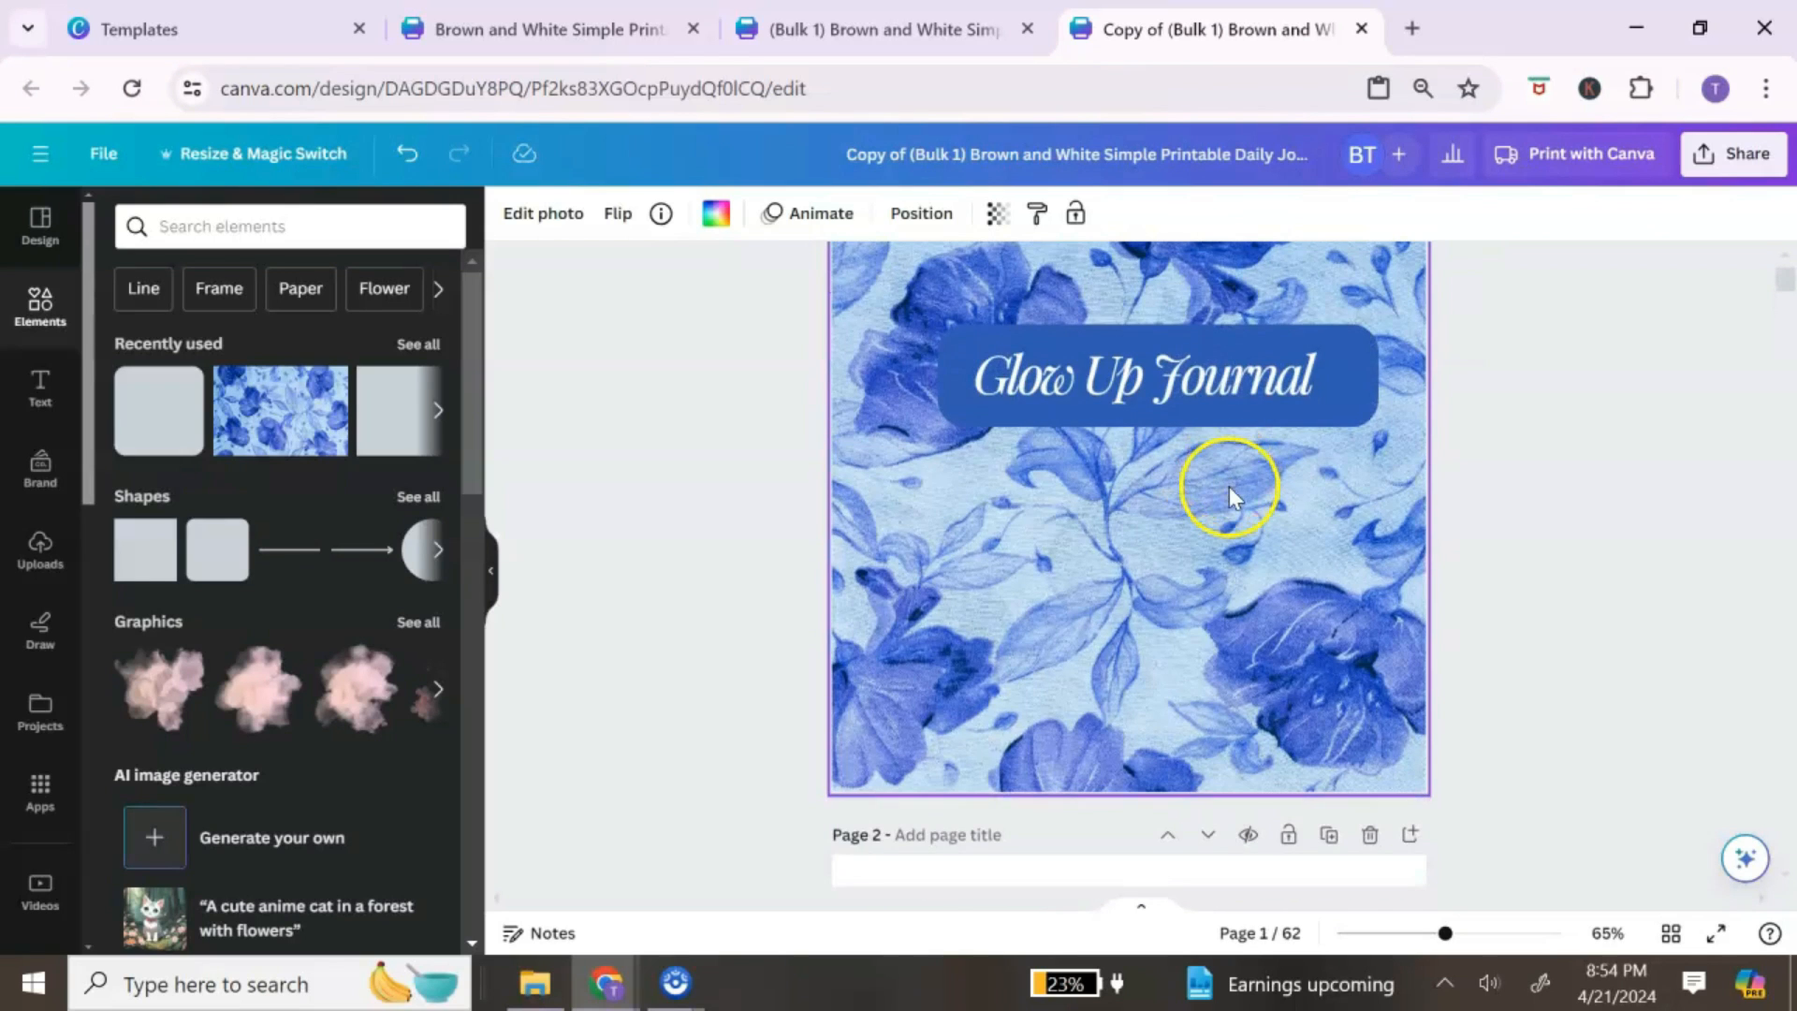
scroll(1291, 479, "up", 3)
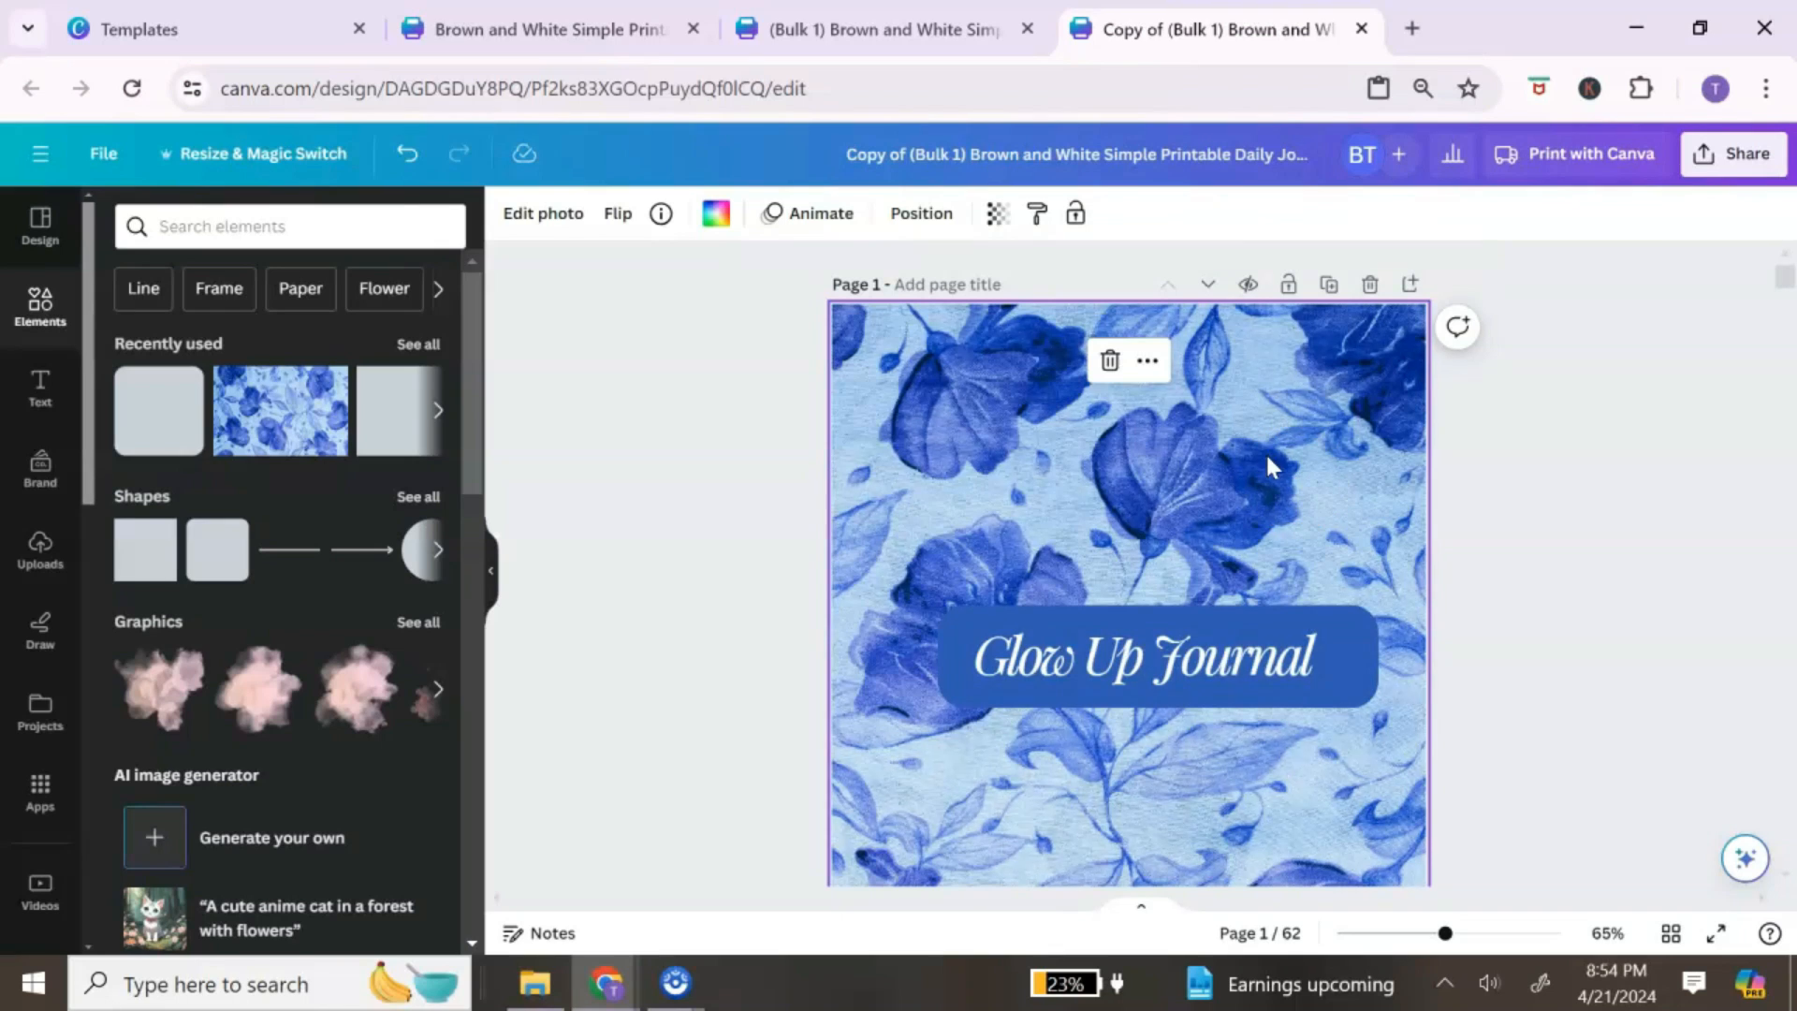
scroll(1294, 618, "down", 3)
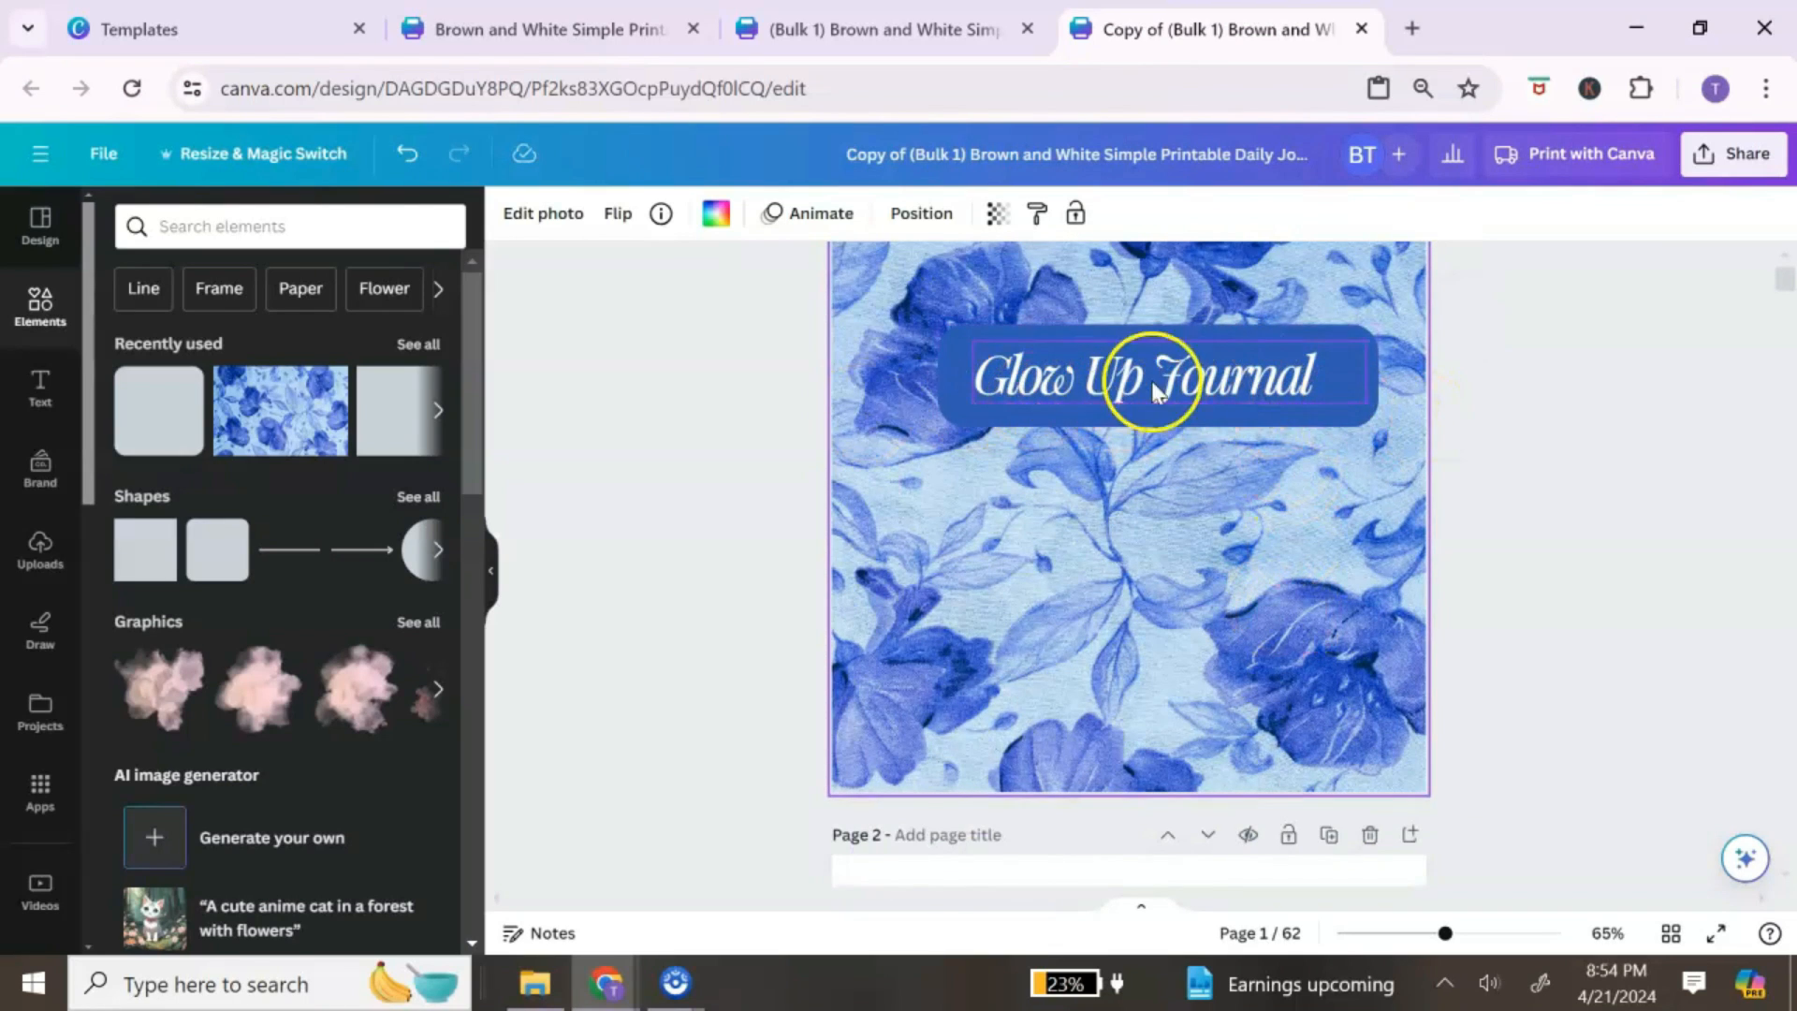
scroll(1213, 547, "down", 6)
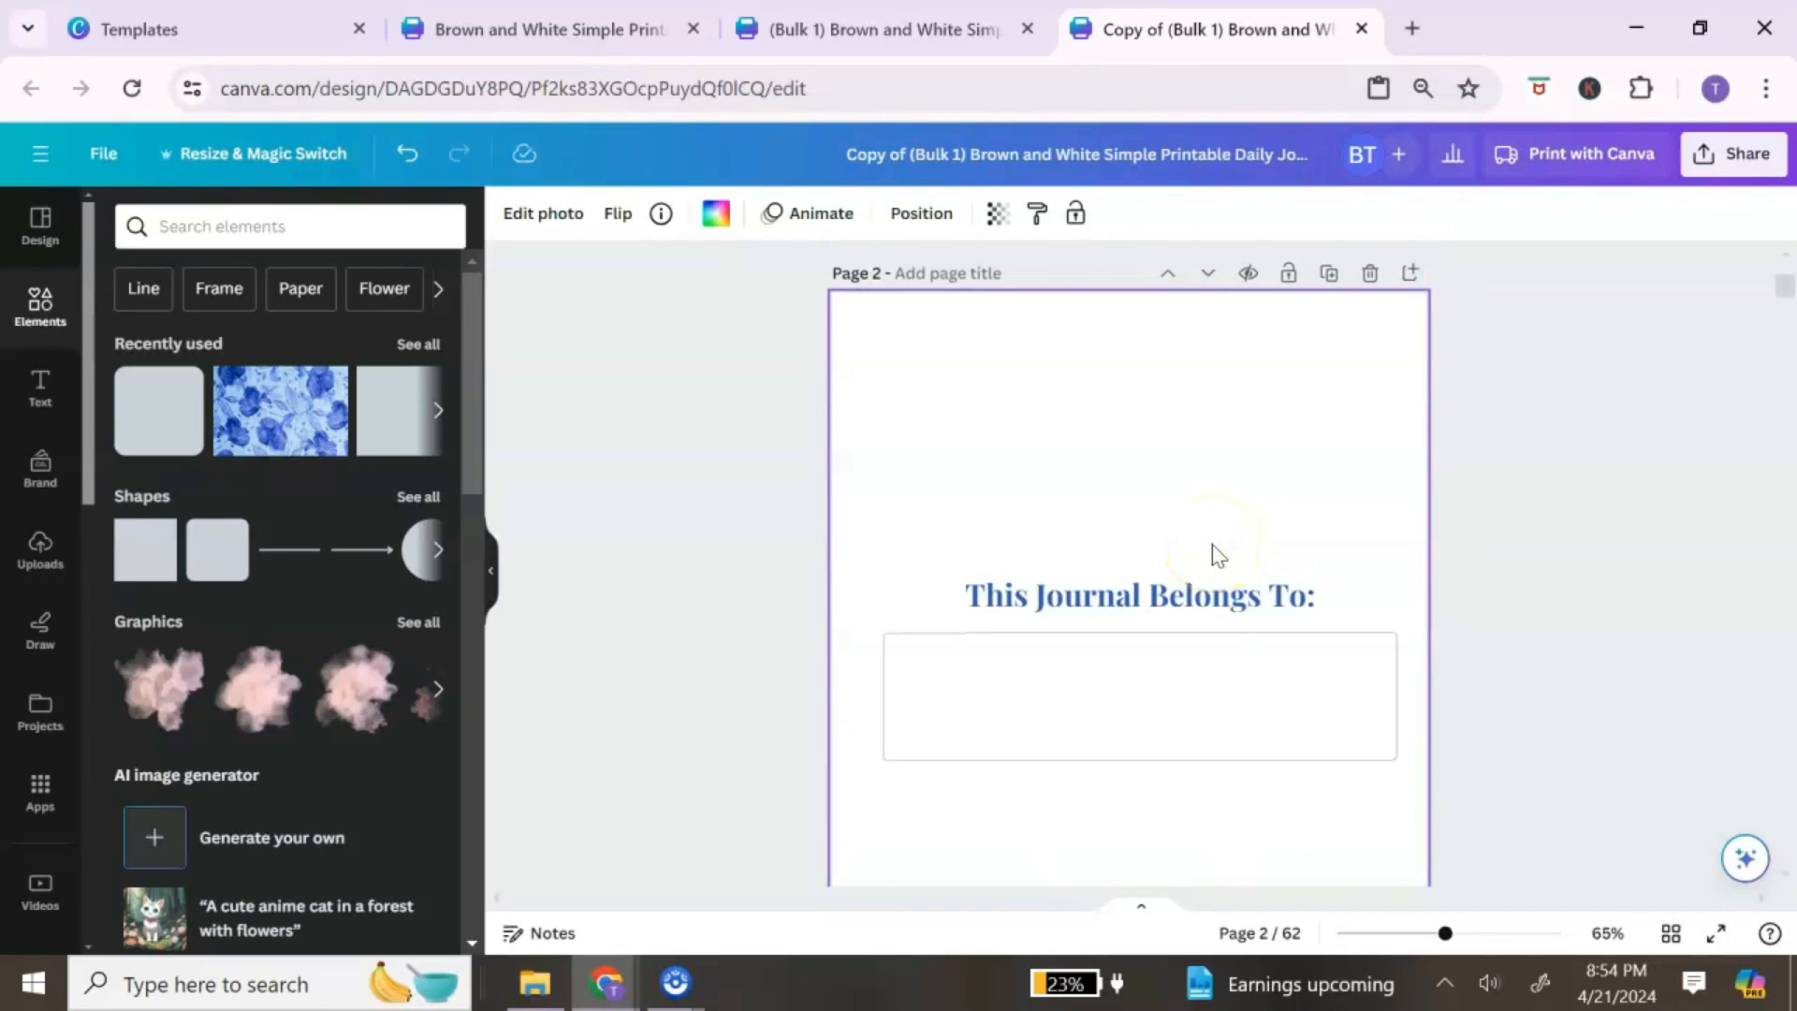
scroll(1213, 552, "up", 1)
scroll(1212, 552, "down", 7)
scroll(1211, 550, "up", 11)
left_click(1075, 545)
left_click(1136, 653)
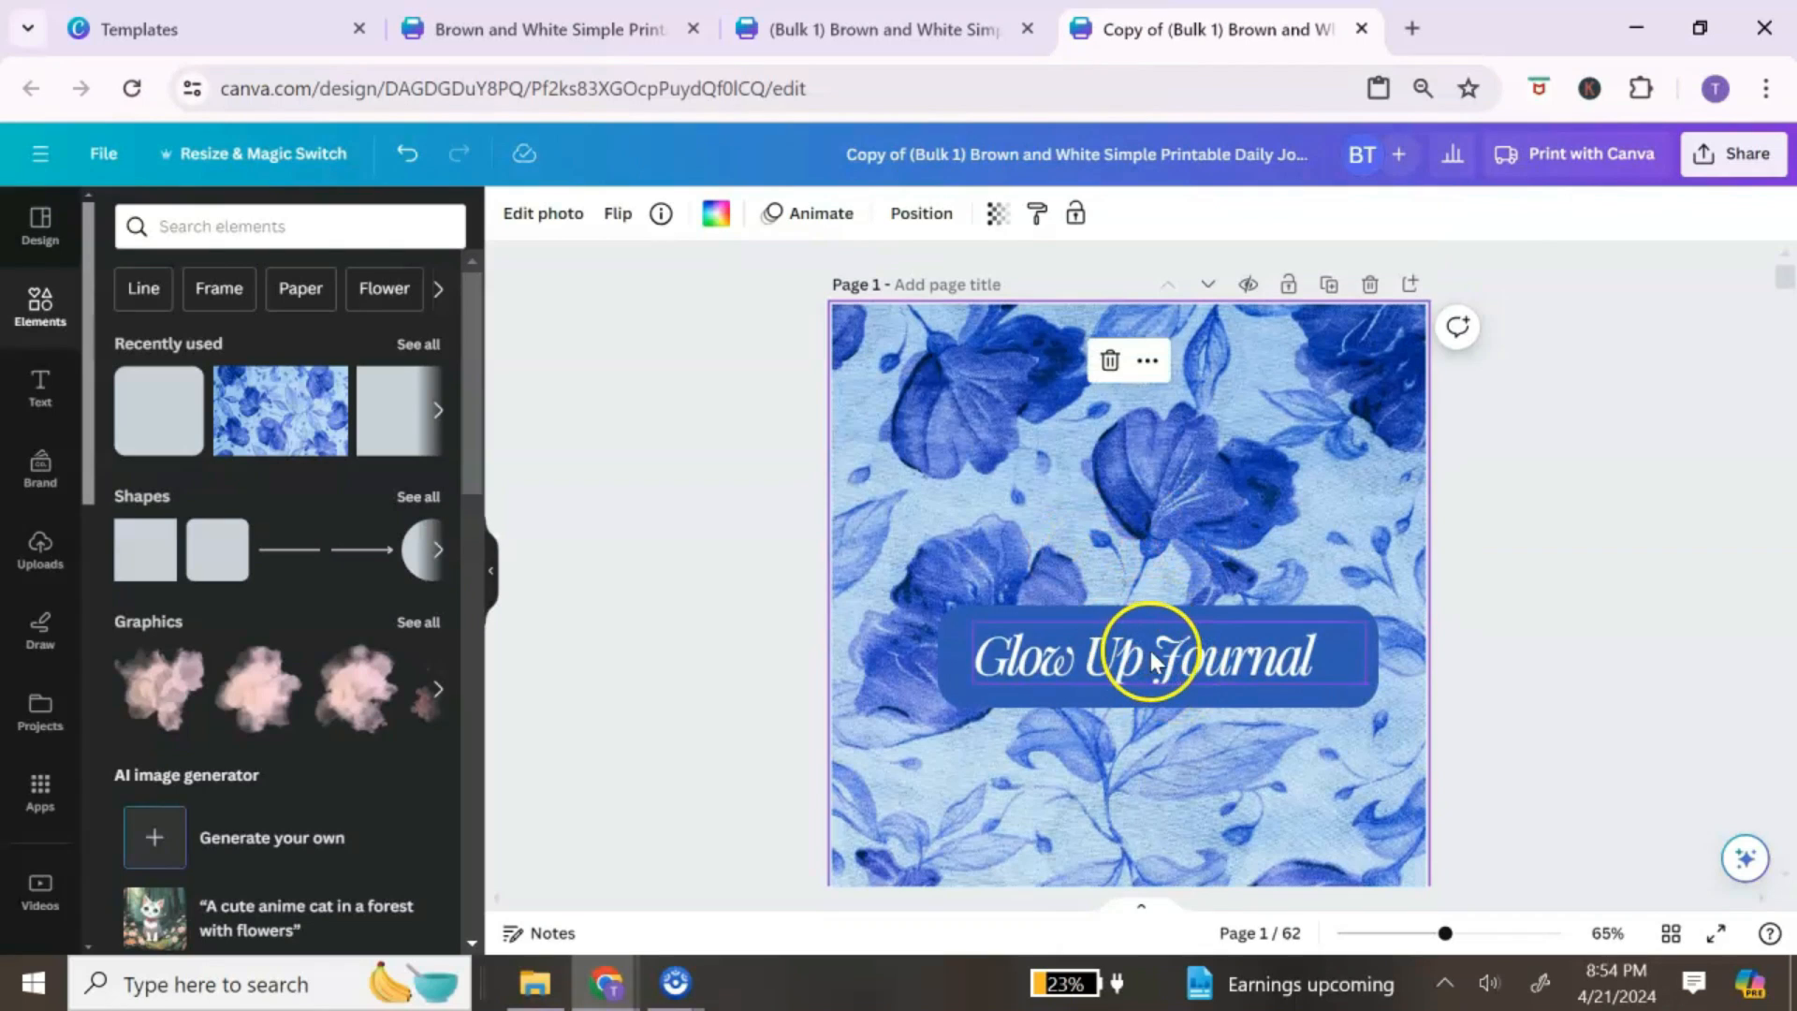
left_click(1136, 655)
scroll(1136, 538, "down", 11)
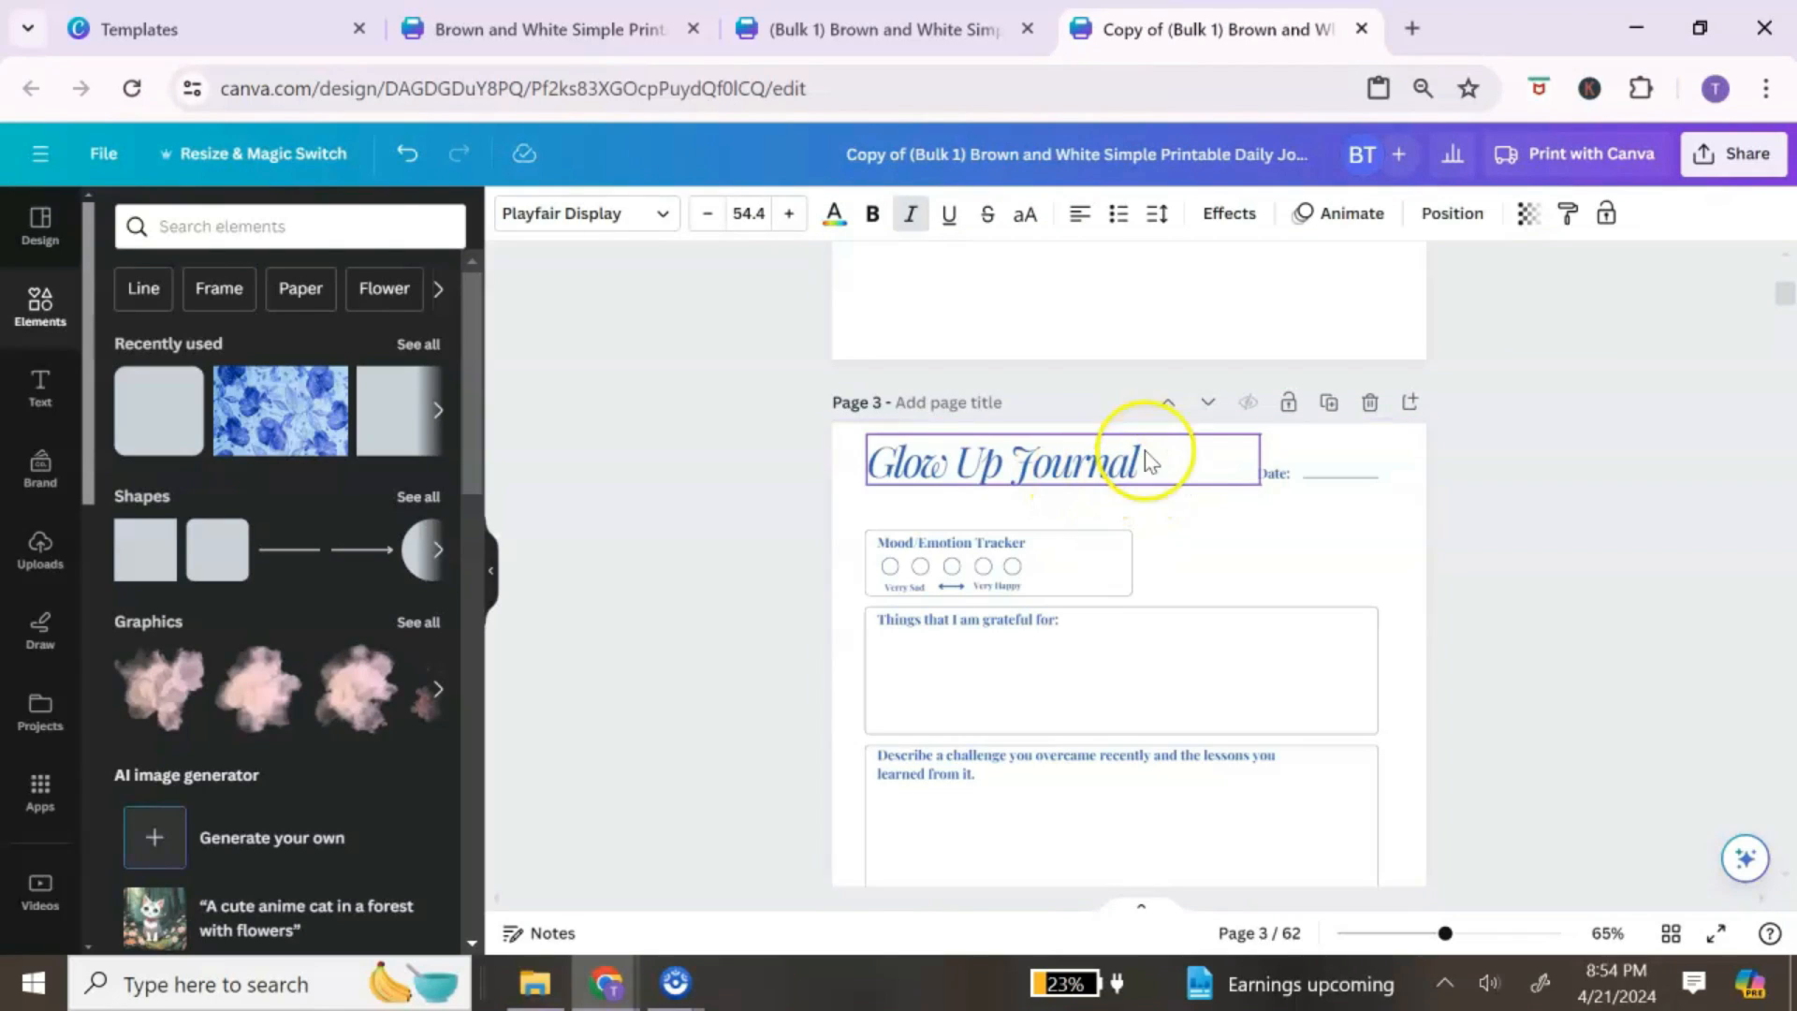
scroll(1179, 603, "up", 11)
Step: Select the cover title and bring up File > Find and replace text
left_click(1181, 625)
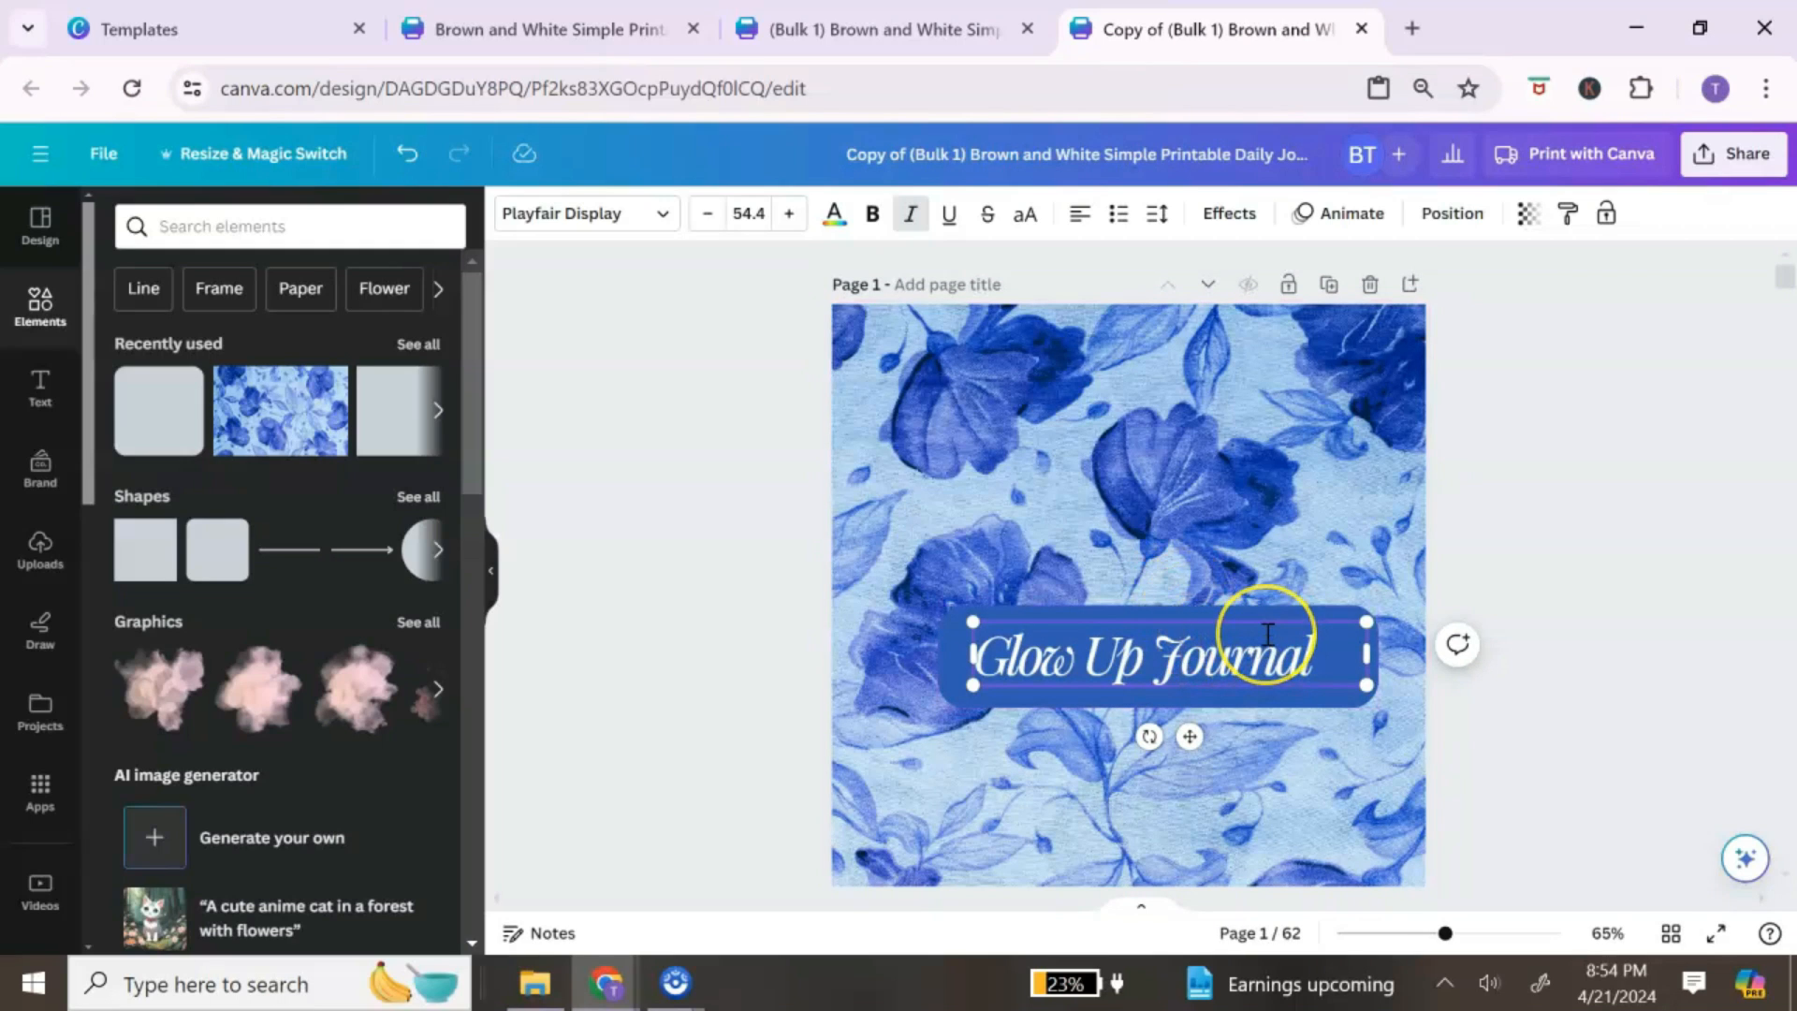
left_click(1244, 784)
left_click(1088, 666)
left_click(104, 155)
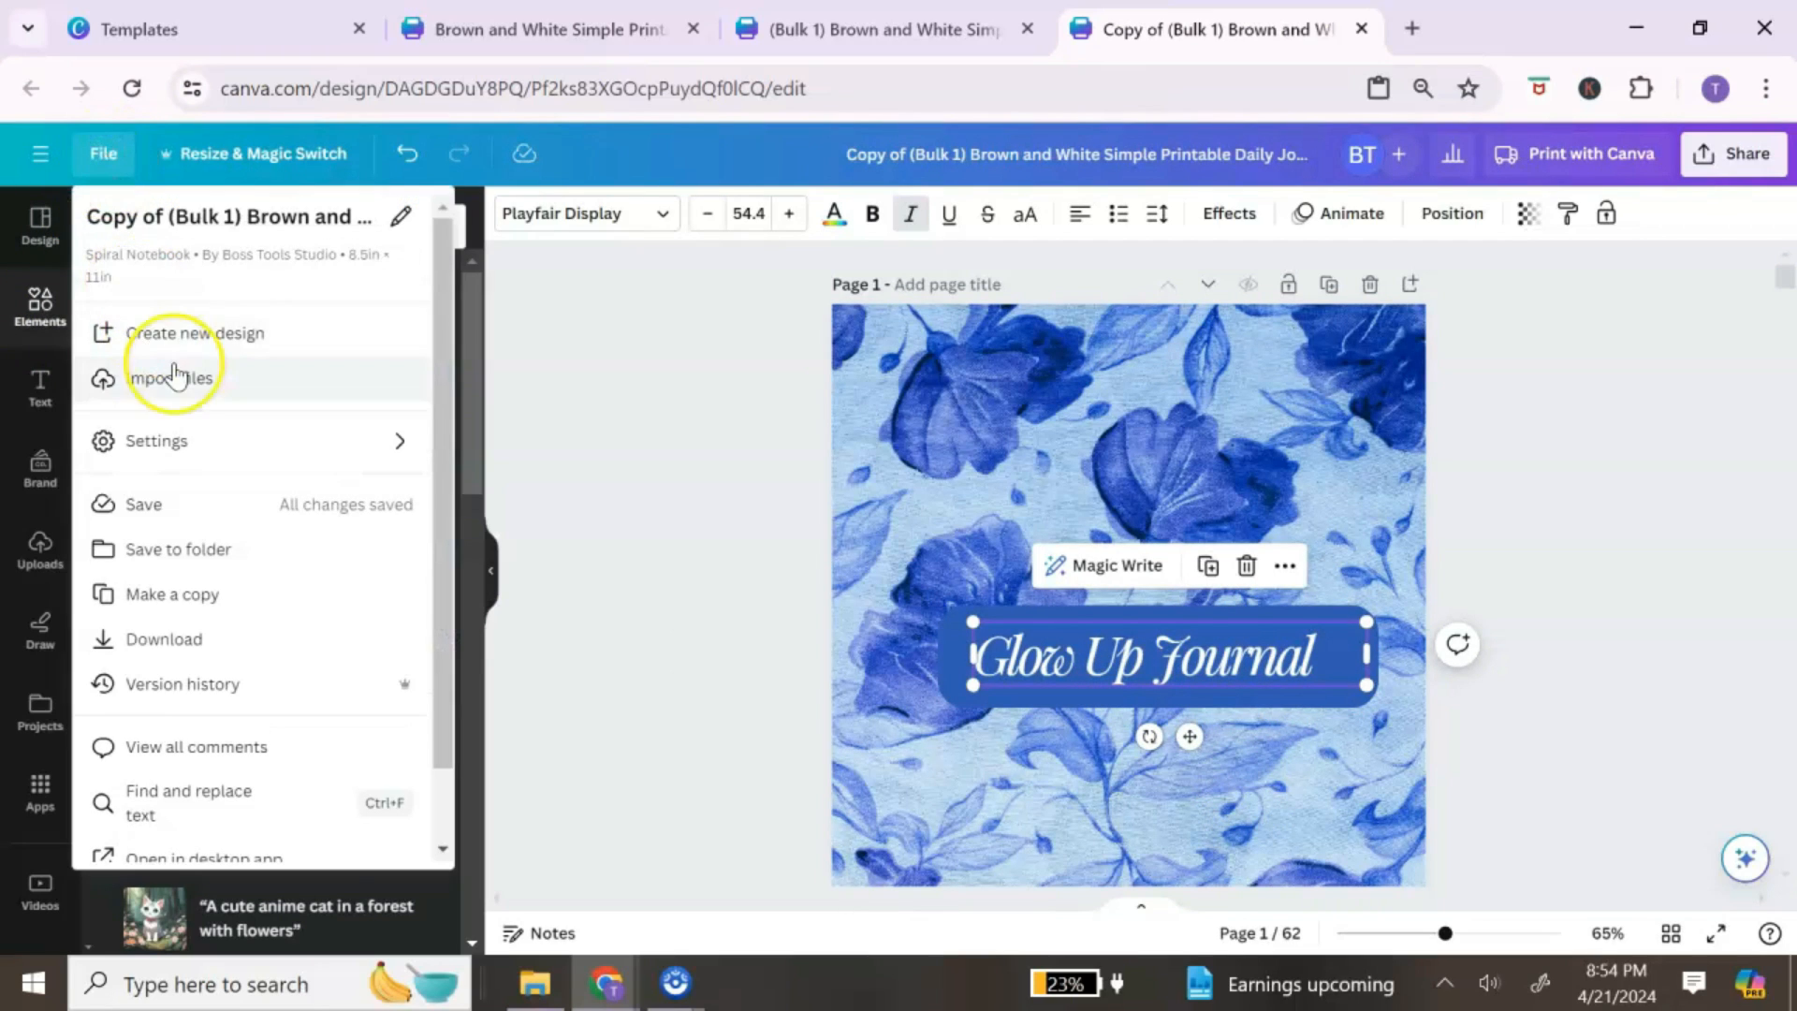
scroll(173, 364, "down", 1)
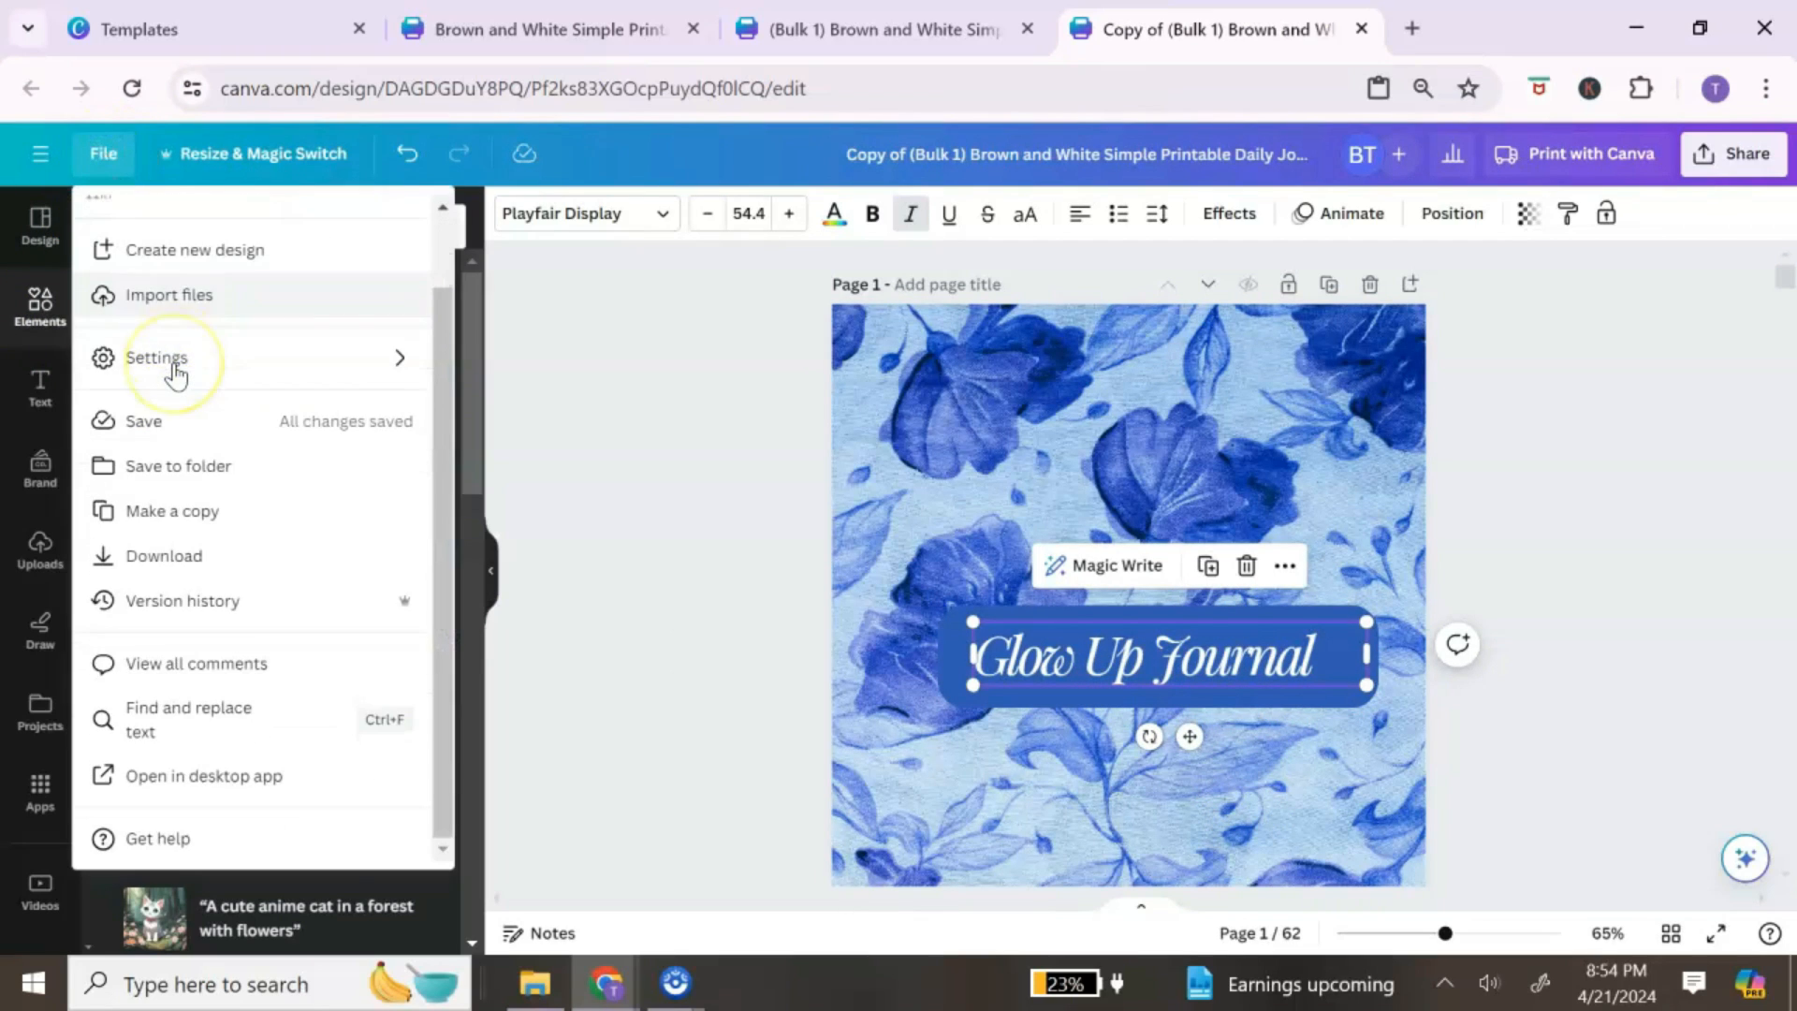
left_click(197, 740)
Step: Replace all 31 'Glow Up' matches with 'Self Care'
left_click(1441, 339)
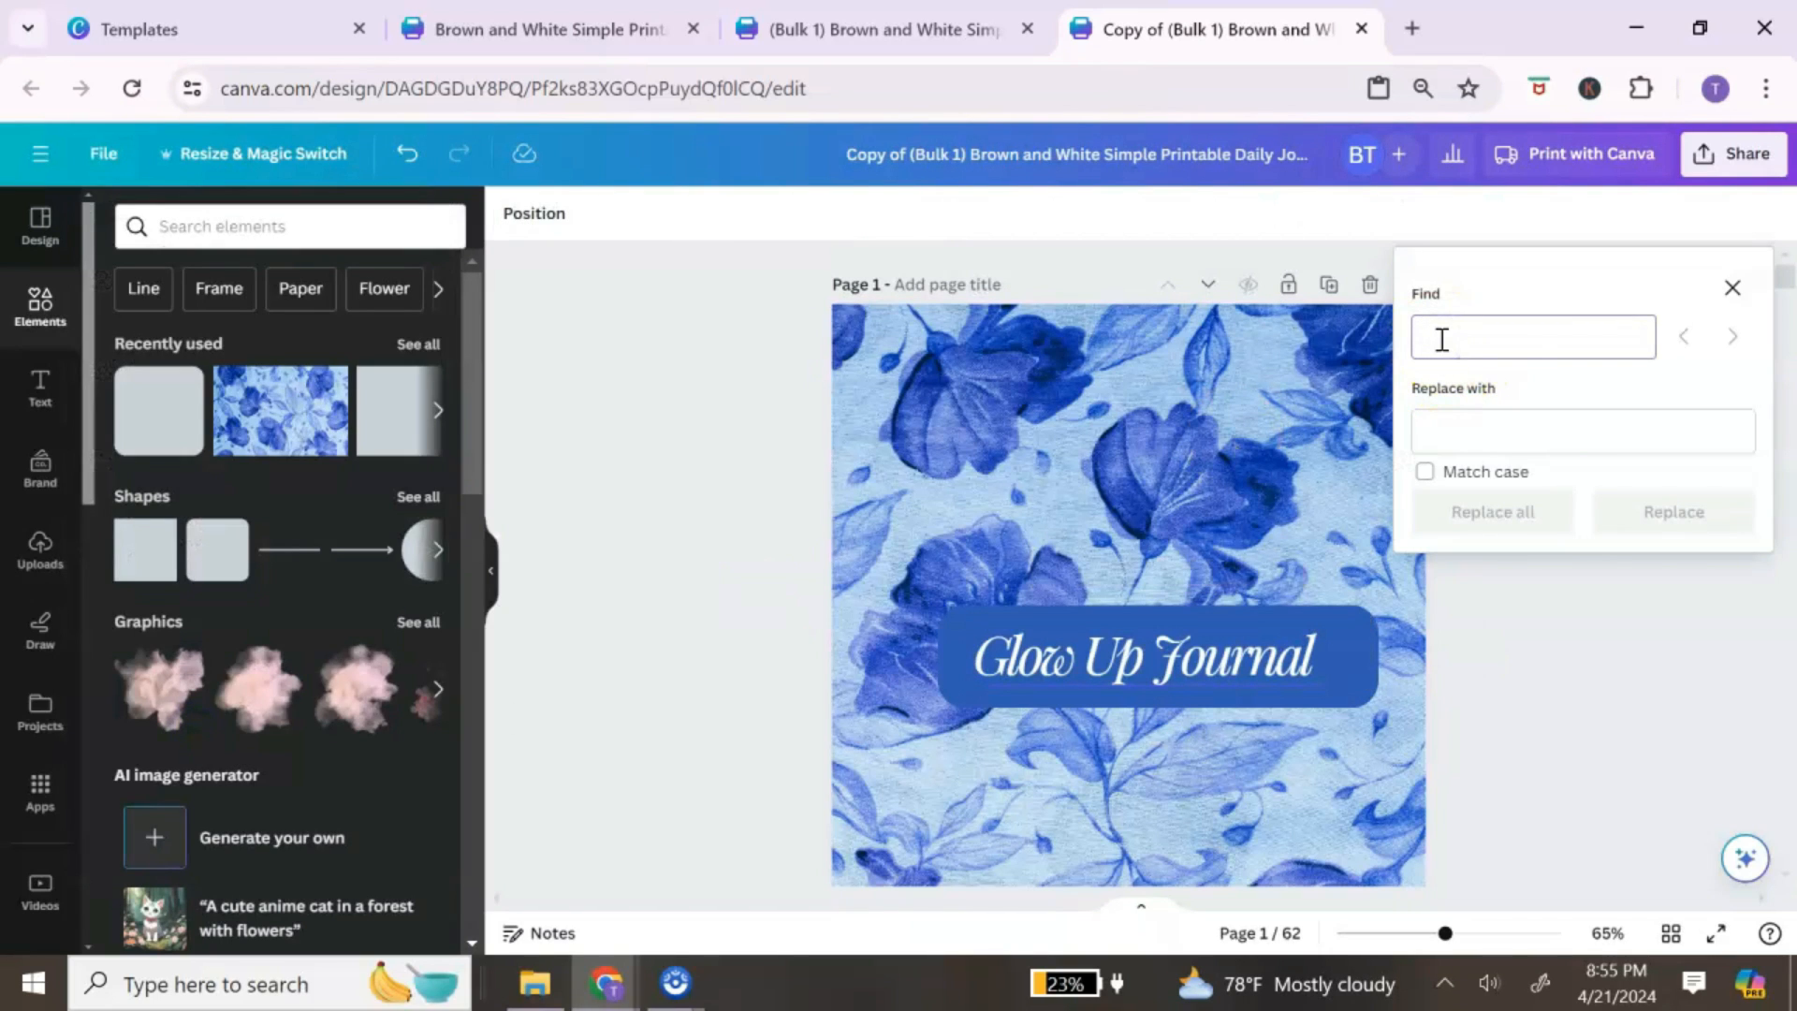
type("Glow")
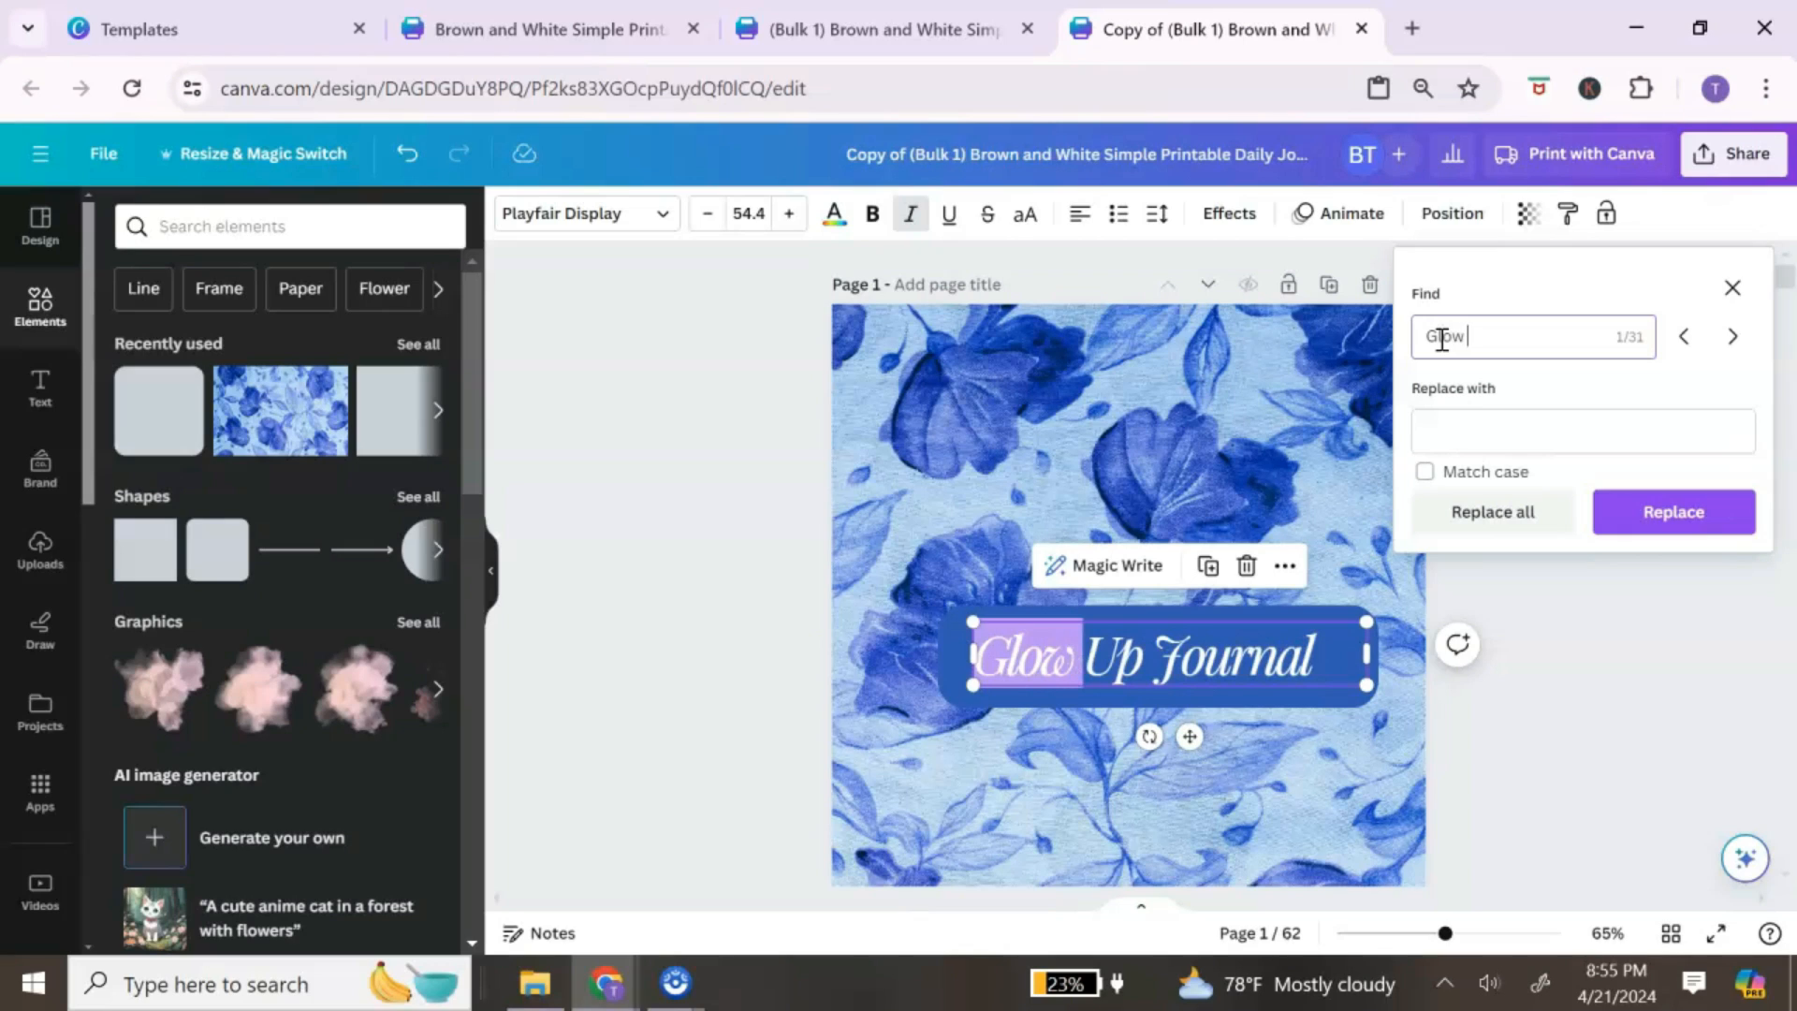
type(" Up")
left_click(1468, 445)
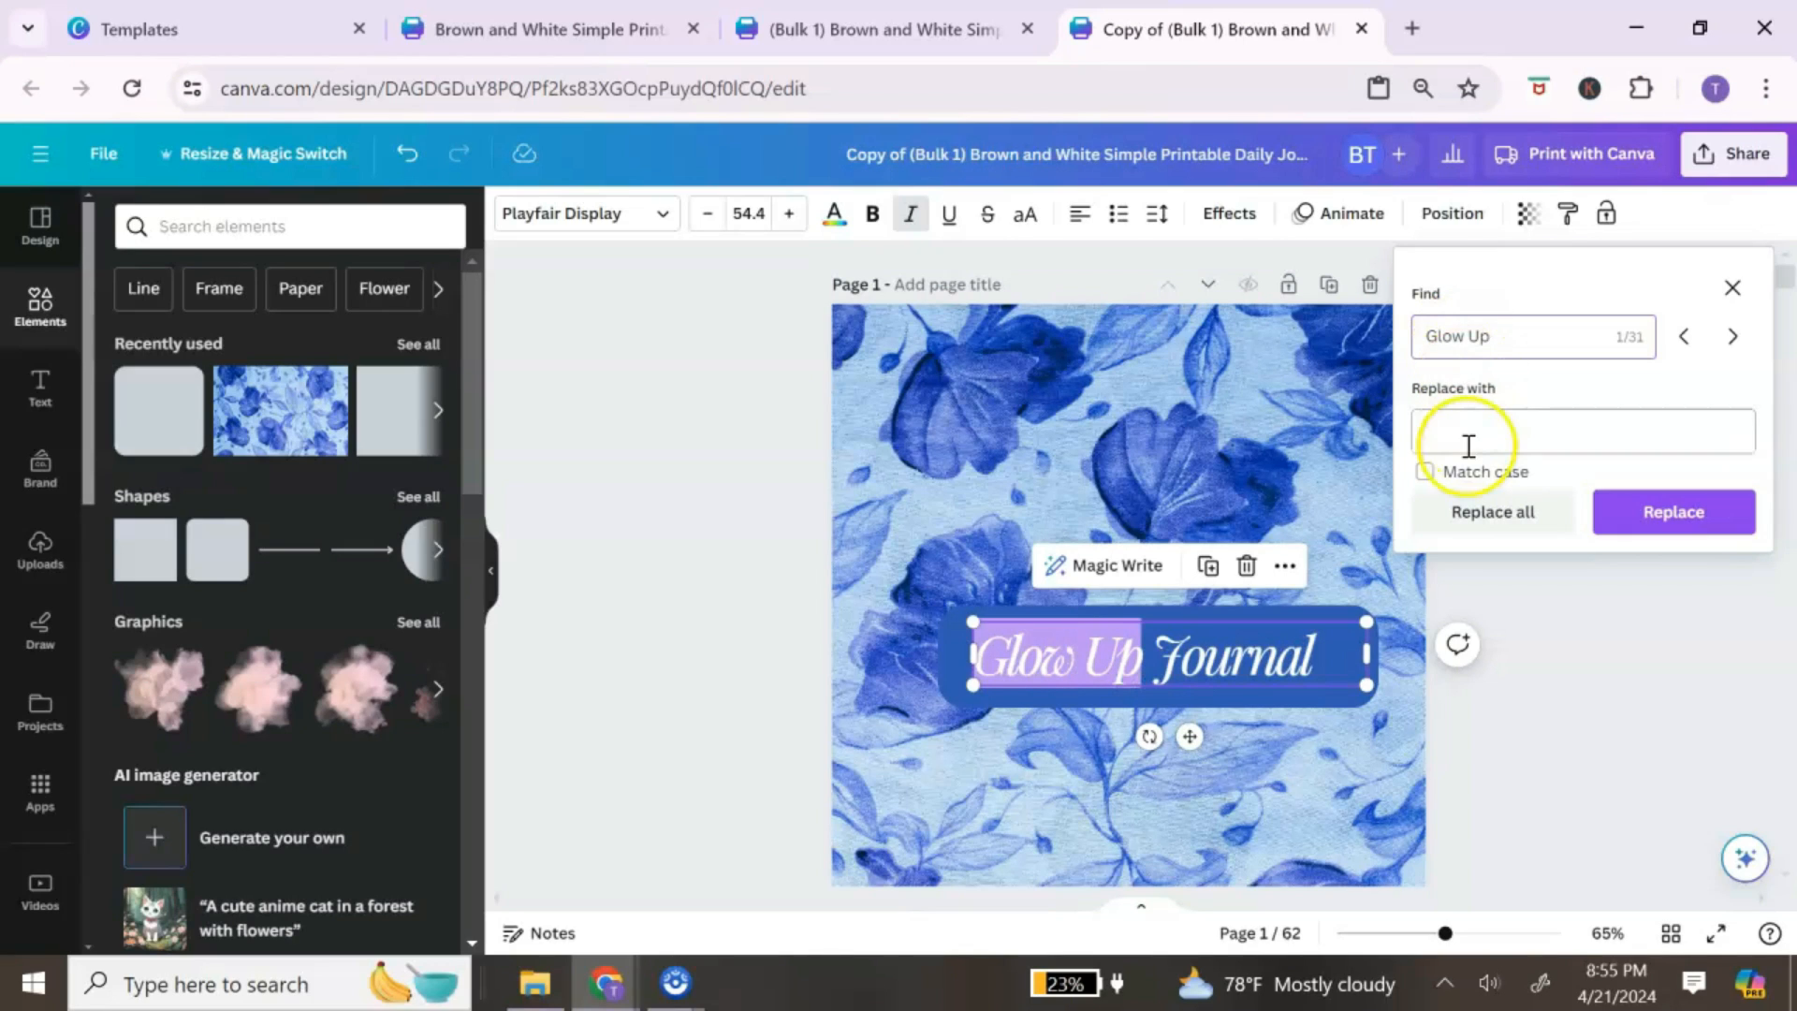
left_click(1464, 439)
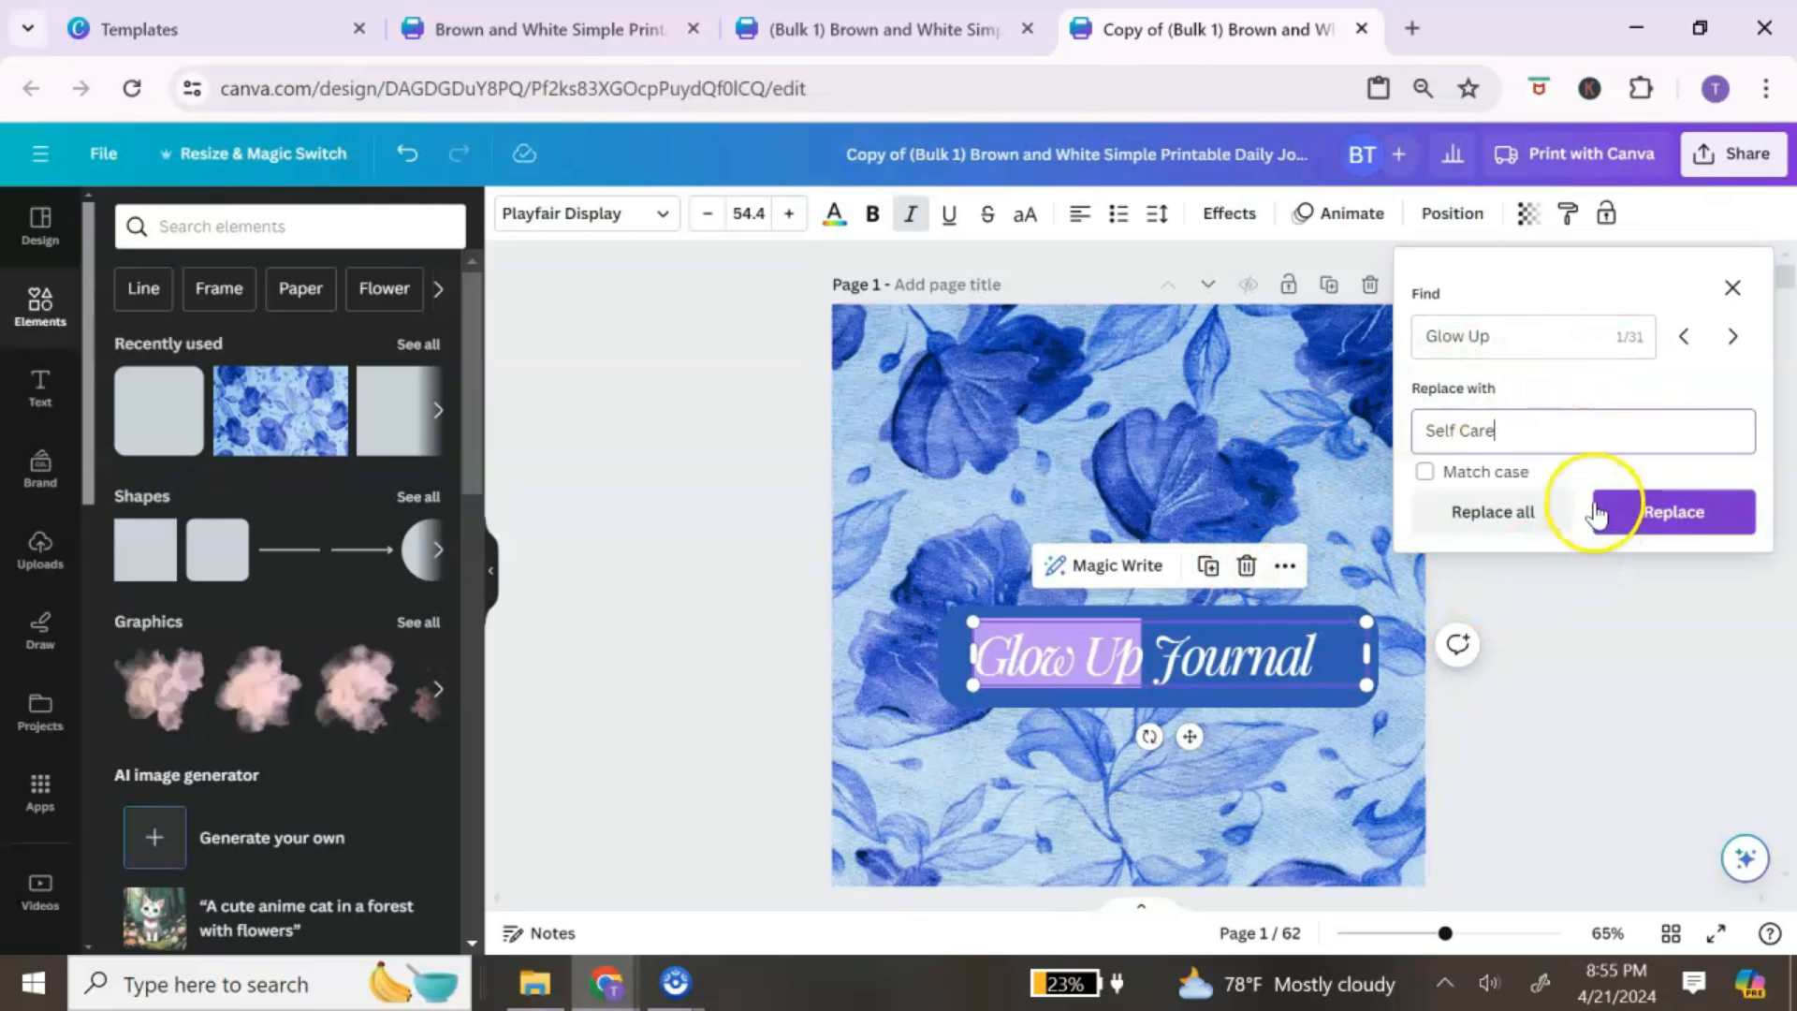
left_click(1518, 516)
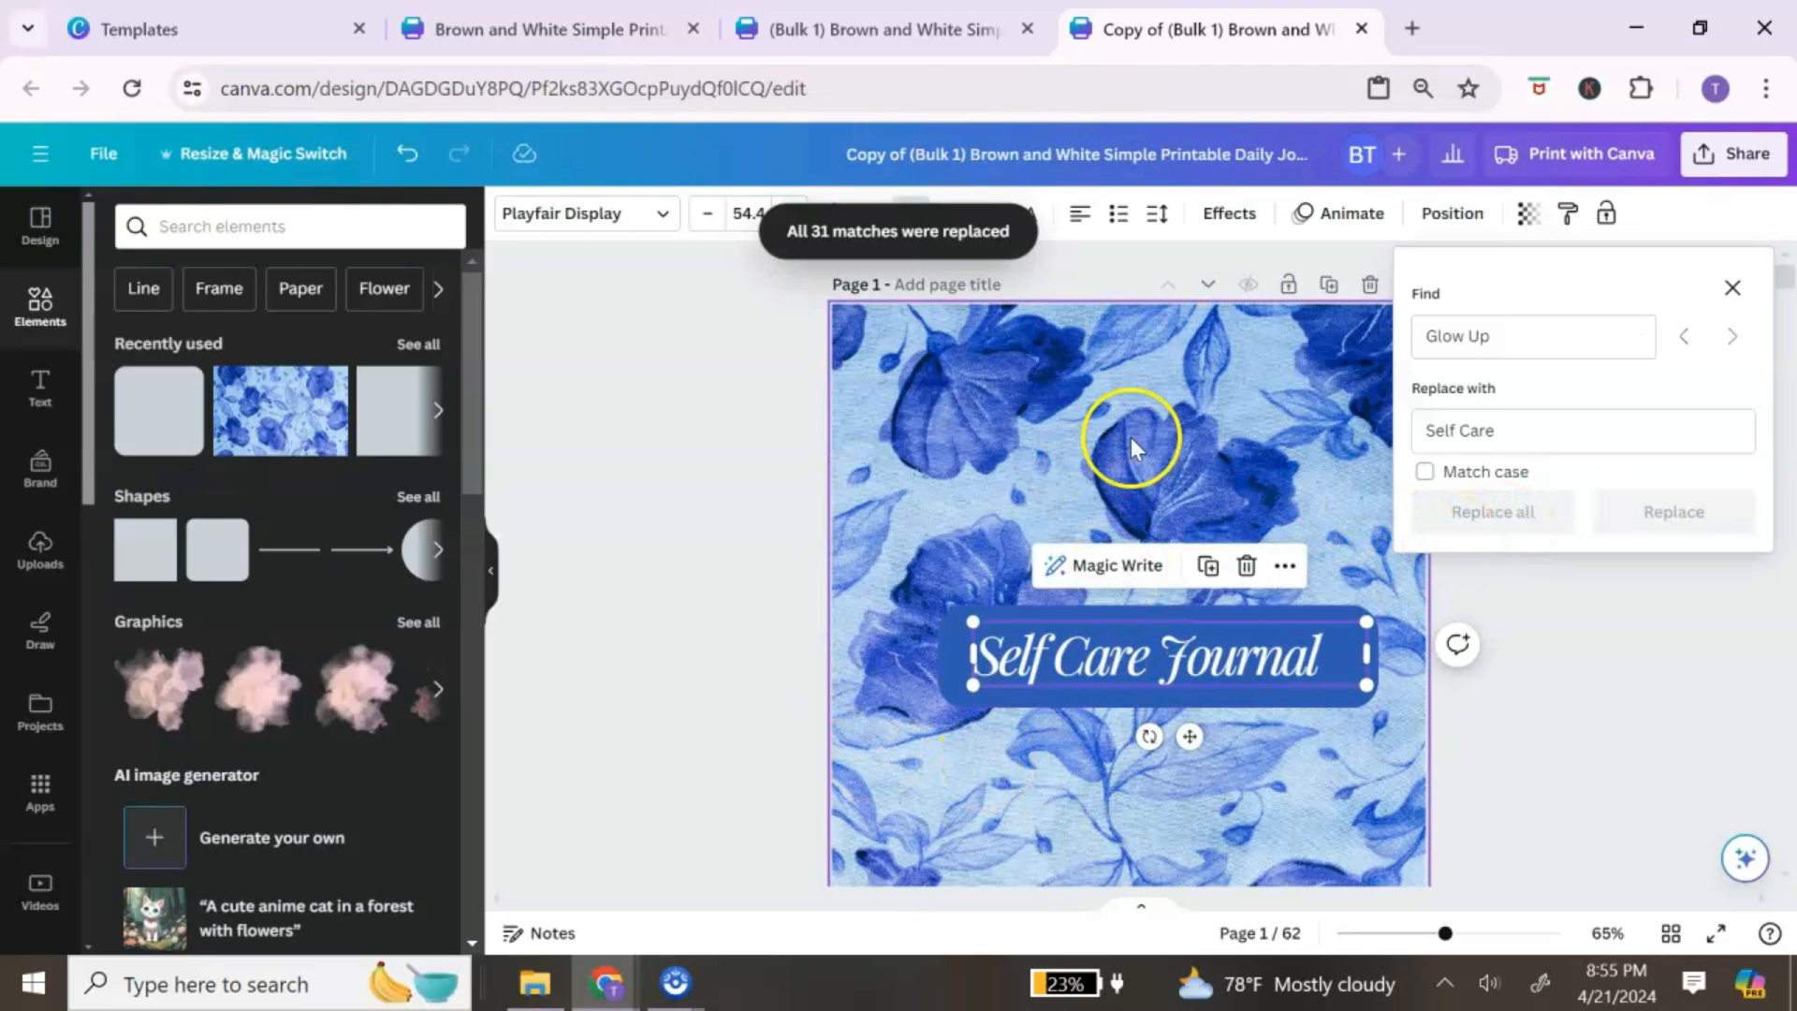
scroll(988, 388, "down", 10)
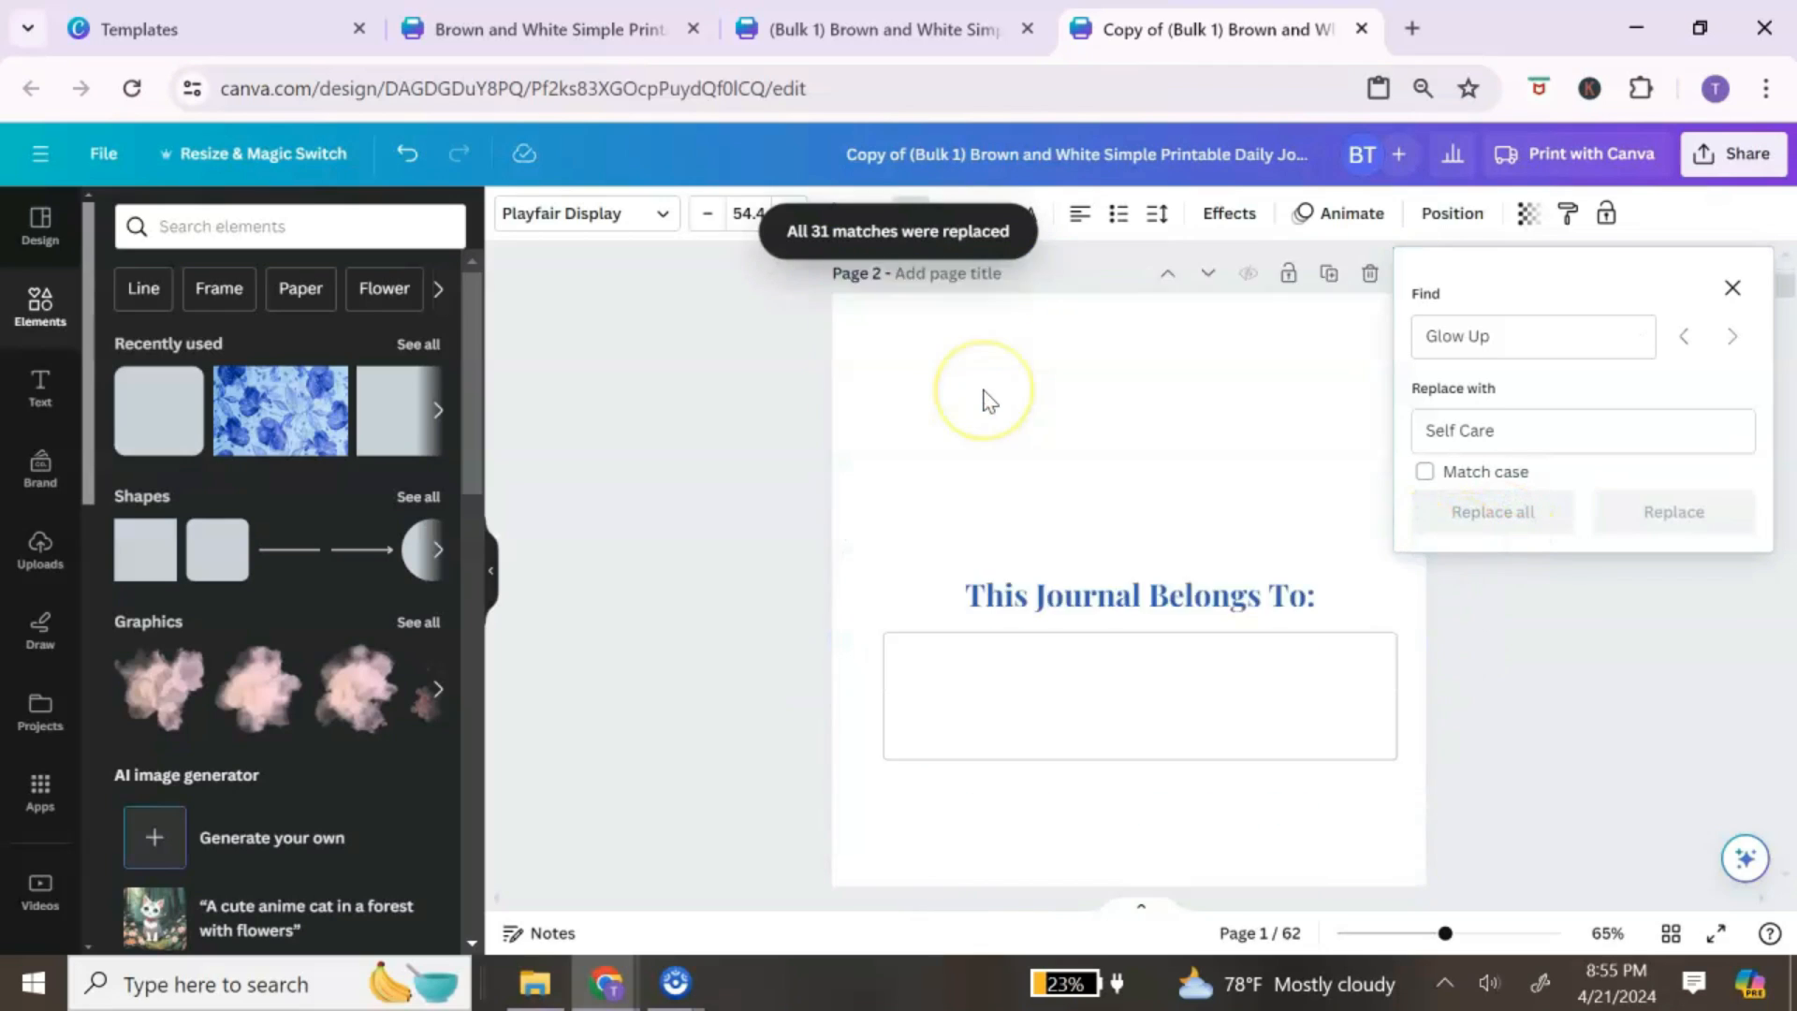
scroll(988, 400, "down", 10)
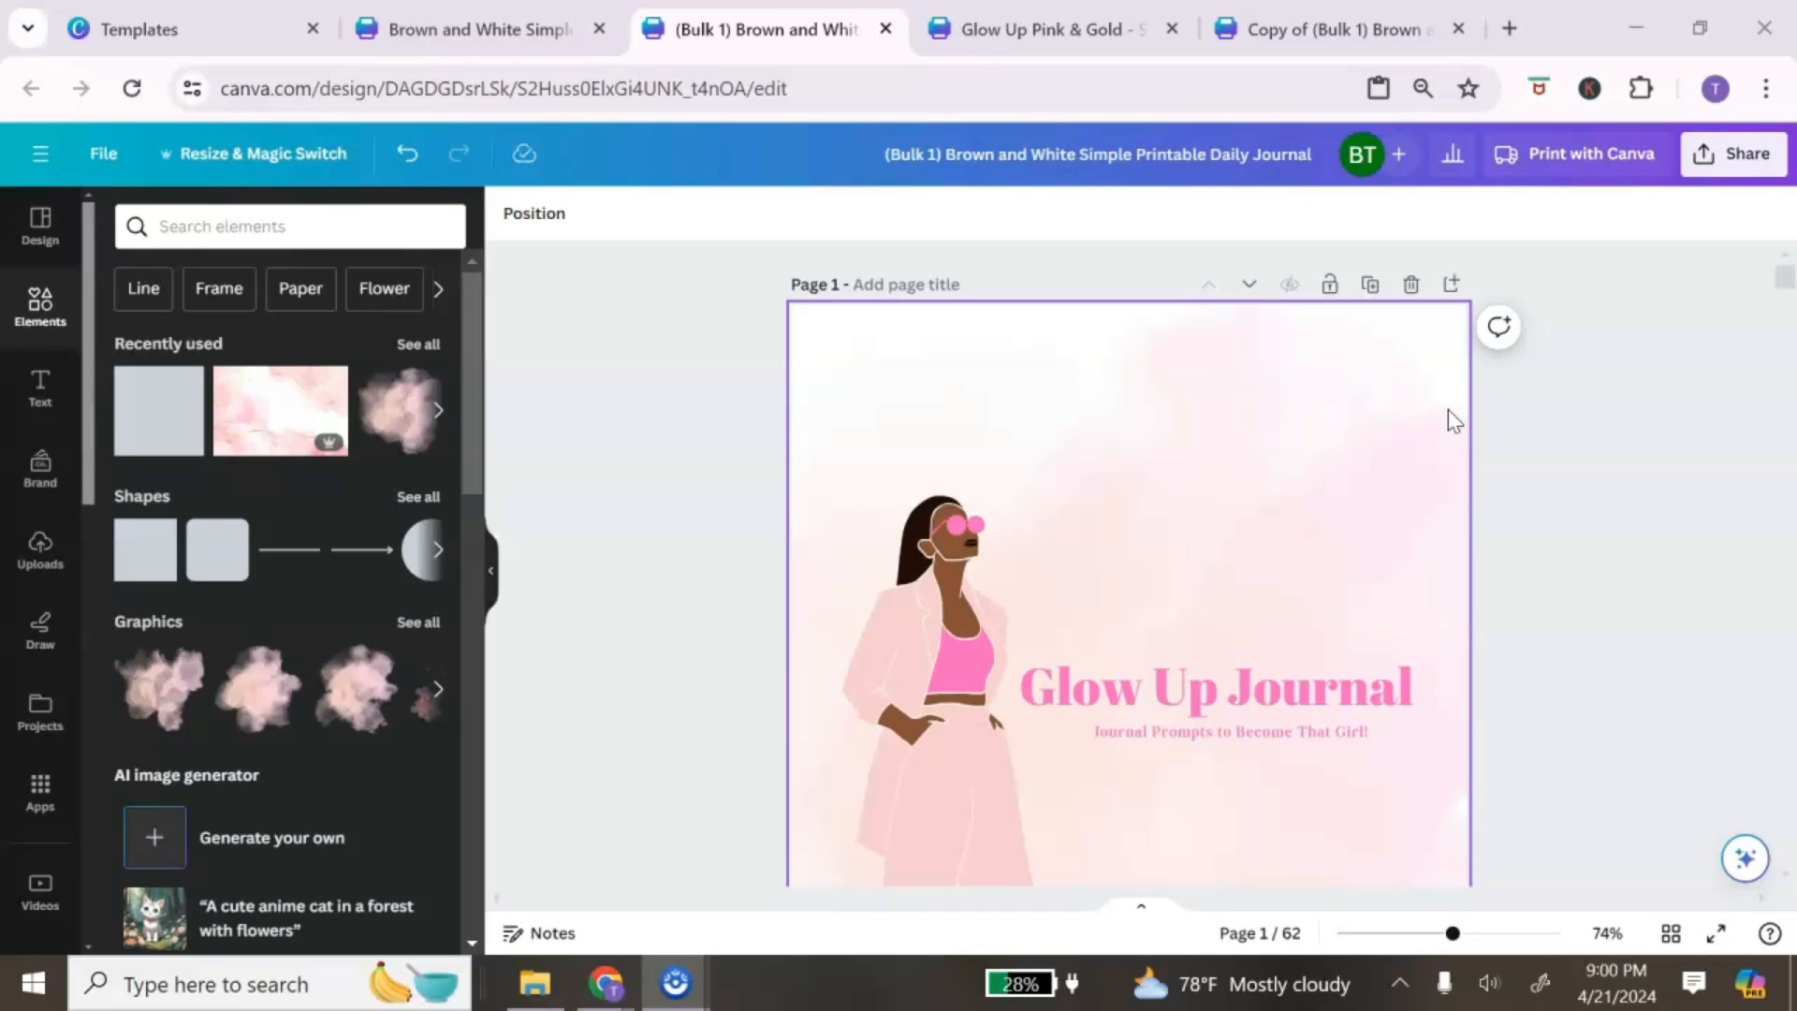
Step: Retitle the pink design 'Pink Journal Glow Up Journal' and bring up its Share menu
left_click_drag(1299, 157, 805, 168)
type("Pink")
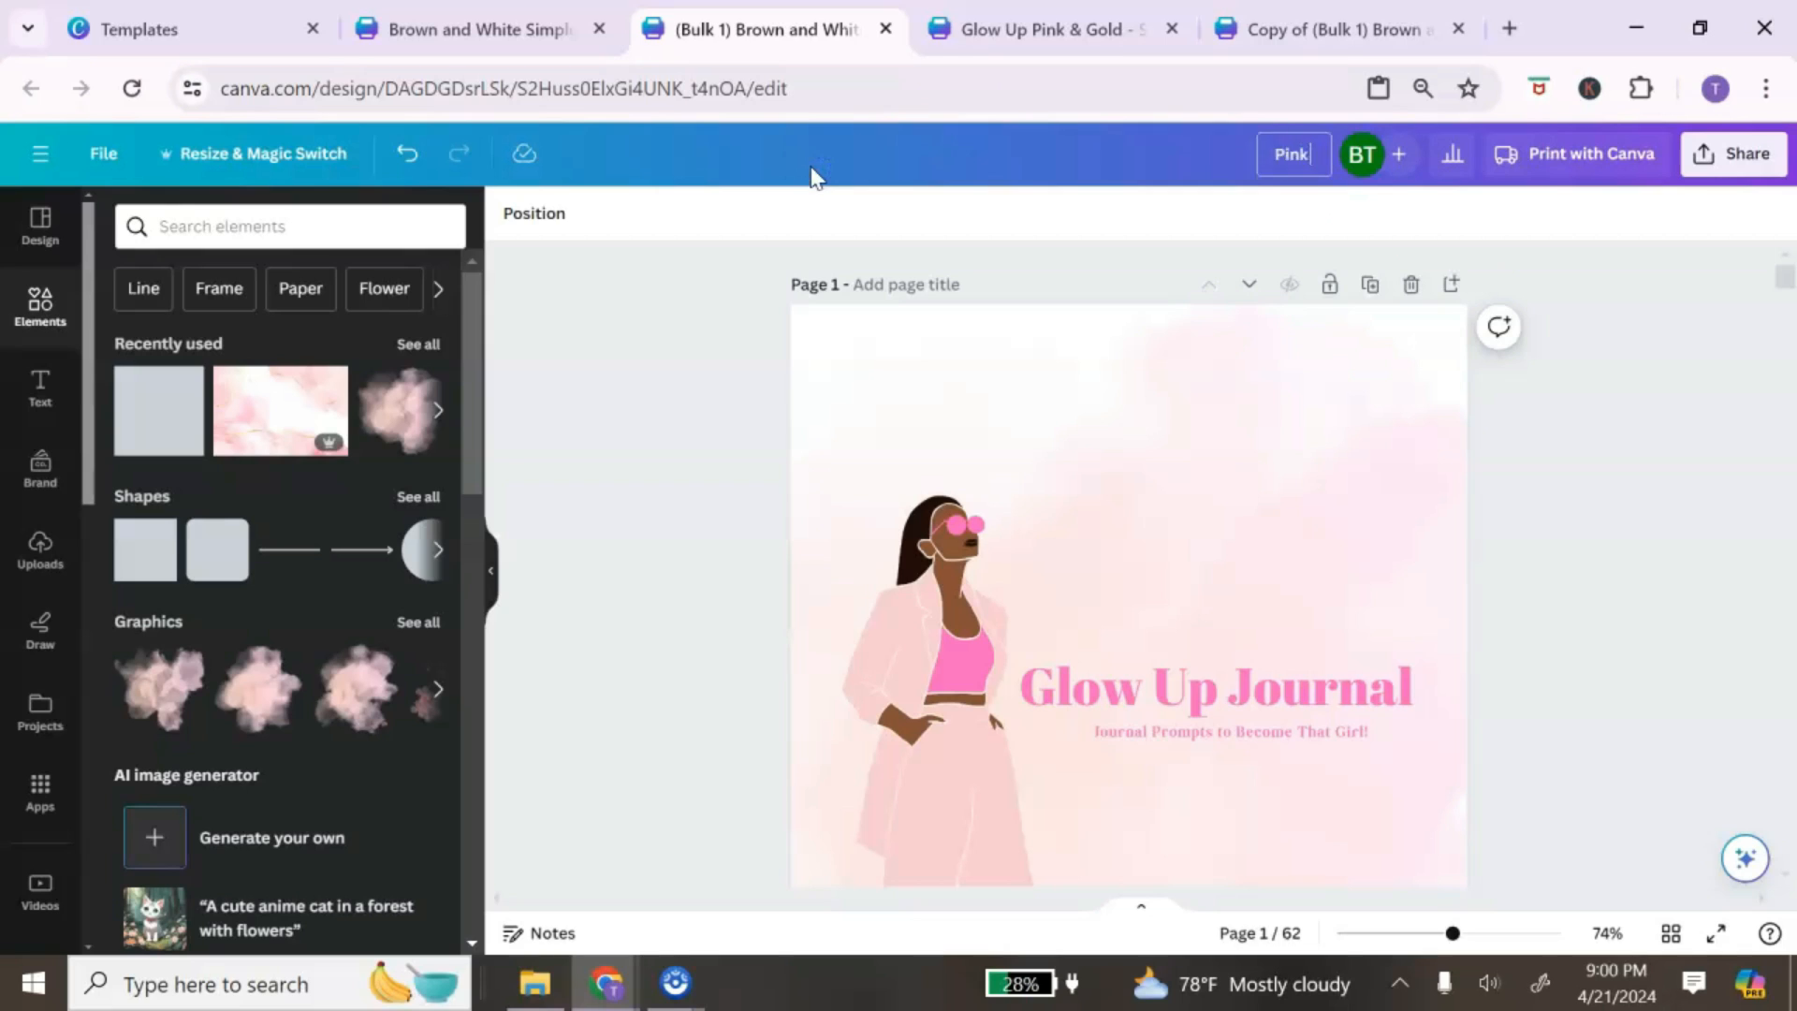
type(" Journal Glow Up Journal")
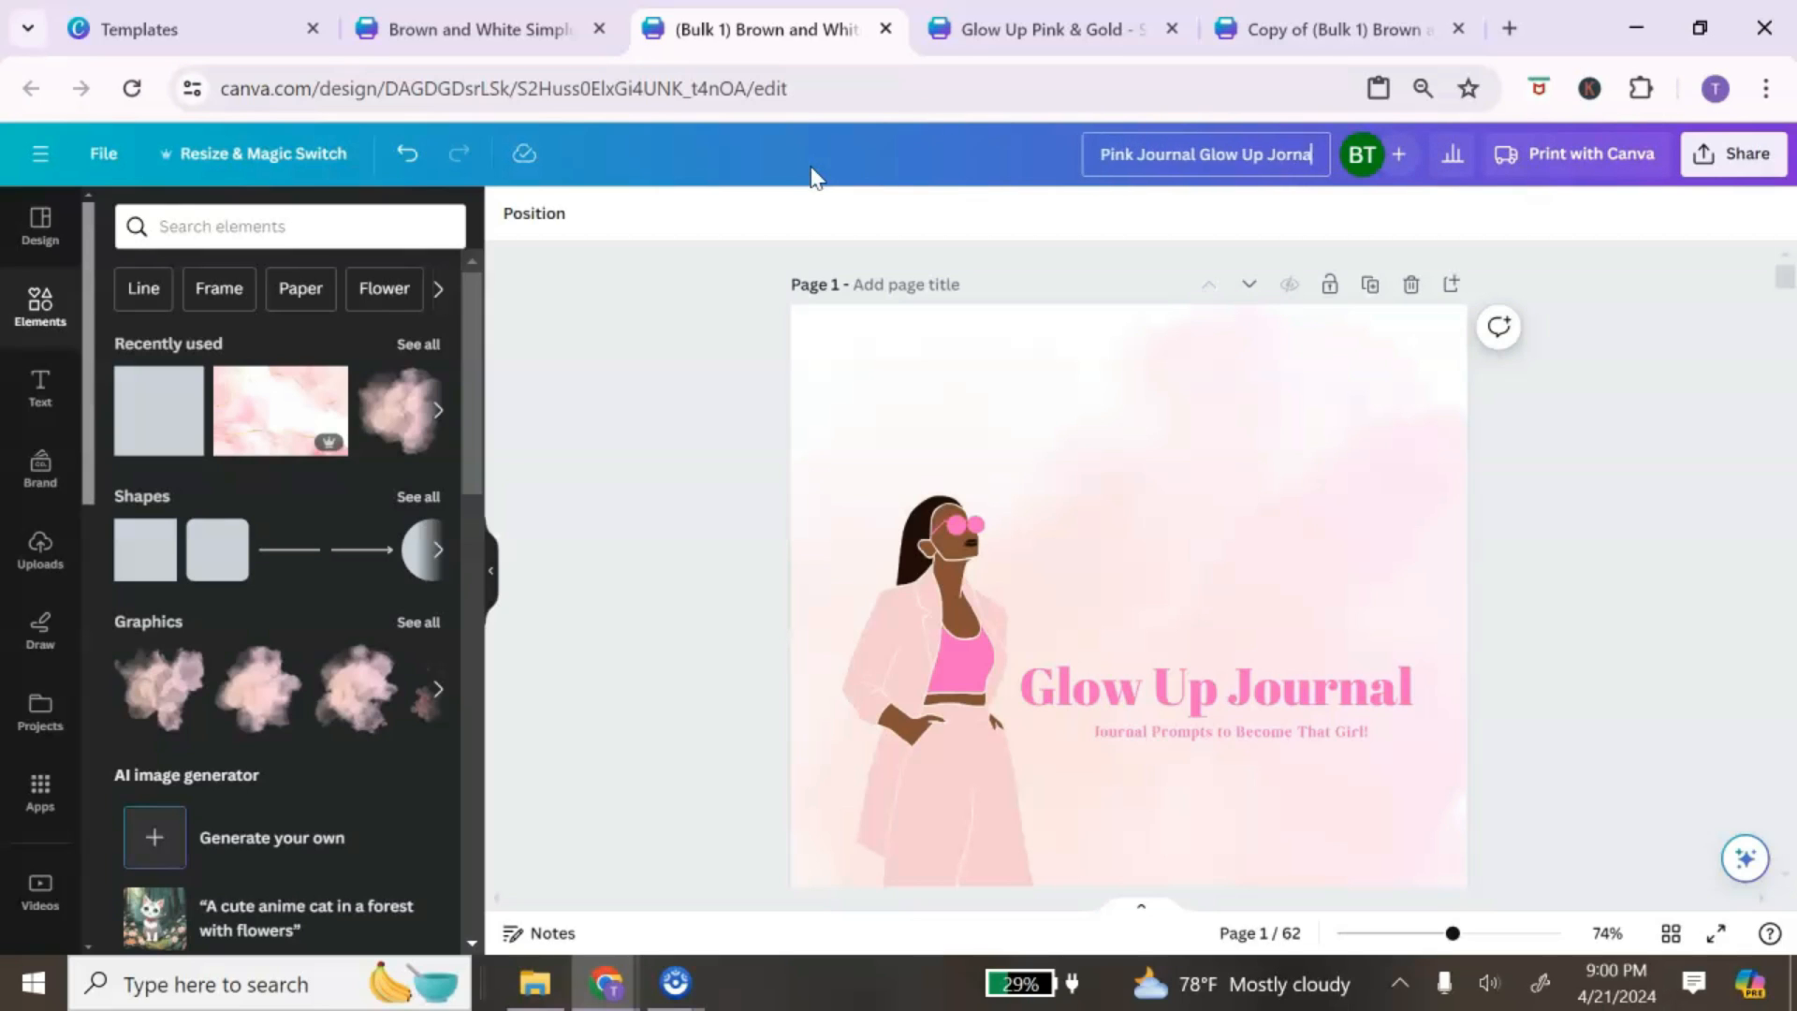
left_click(1729, 152)
left_click(1729, 152)
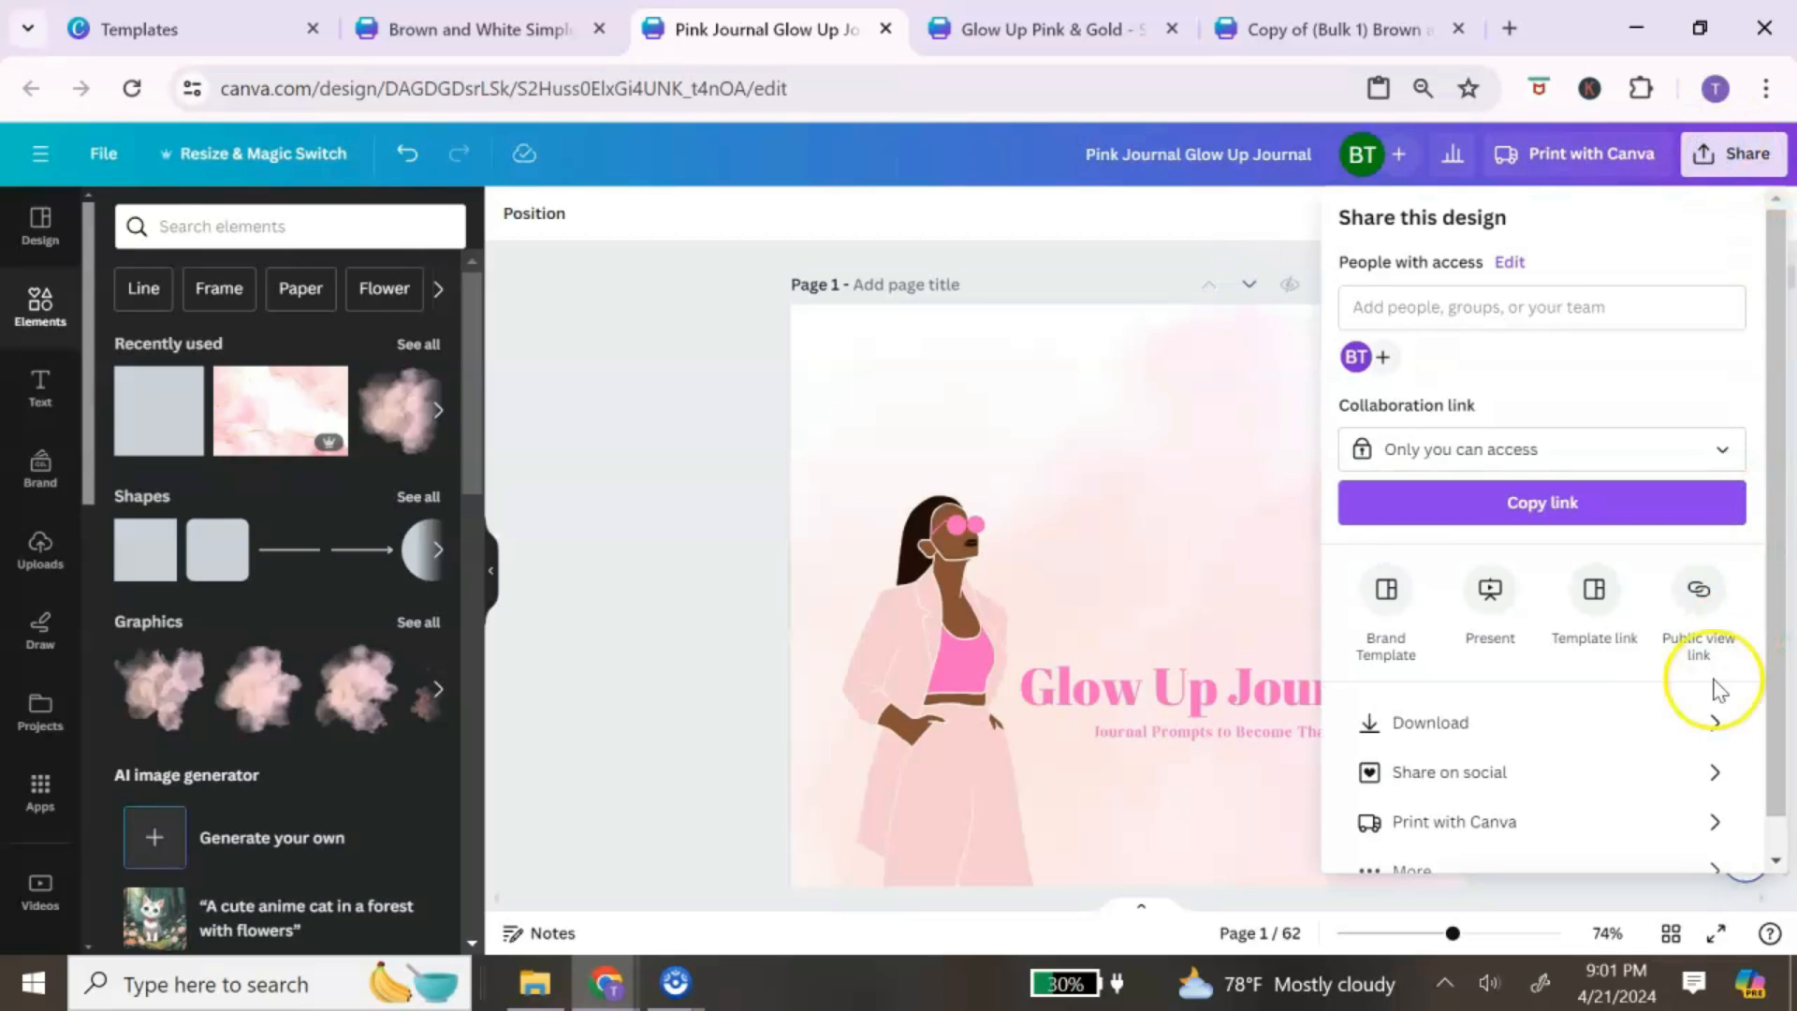
Step: Download all 62 pages as PDF Print, keeping the RGB colour profile rather than CMYK
left_click(1694, 722)
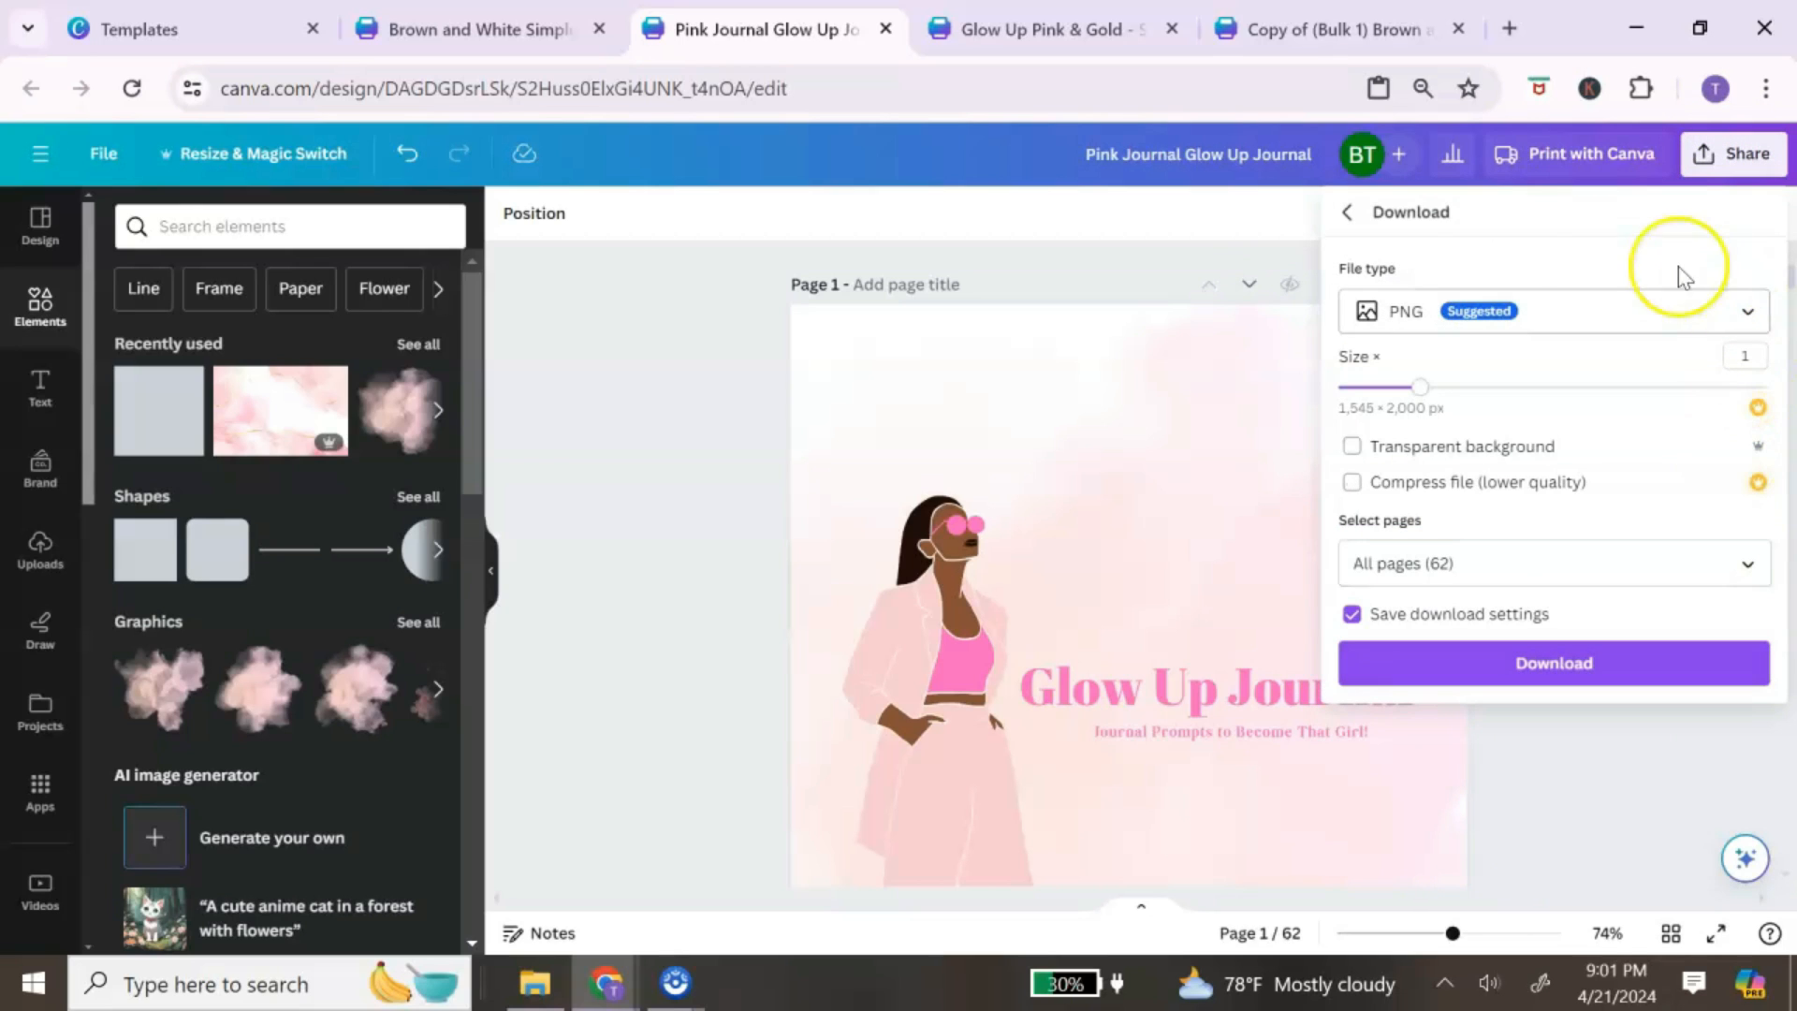
left_click(1704, 316)
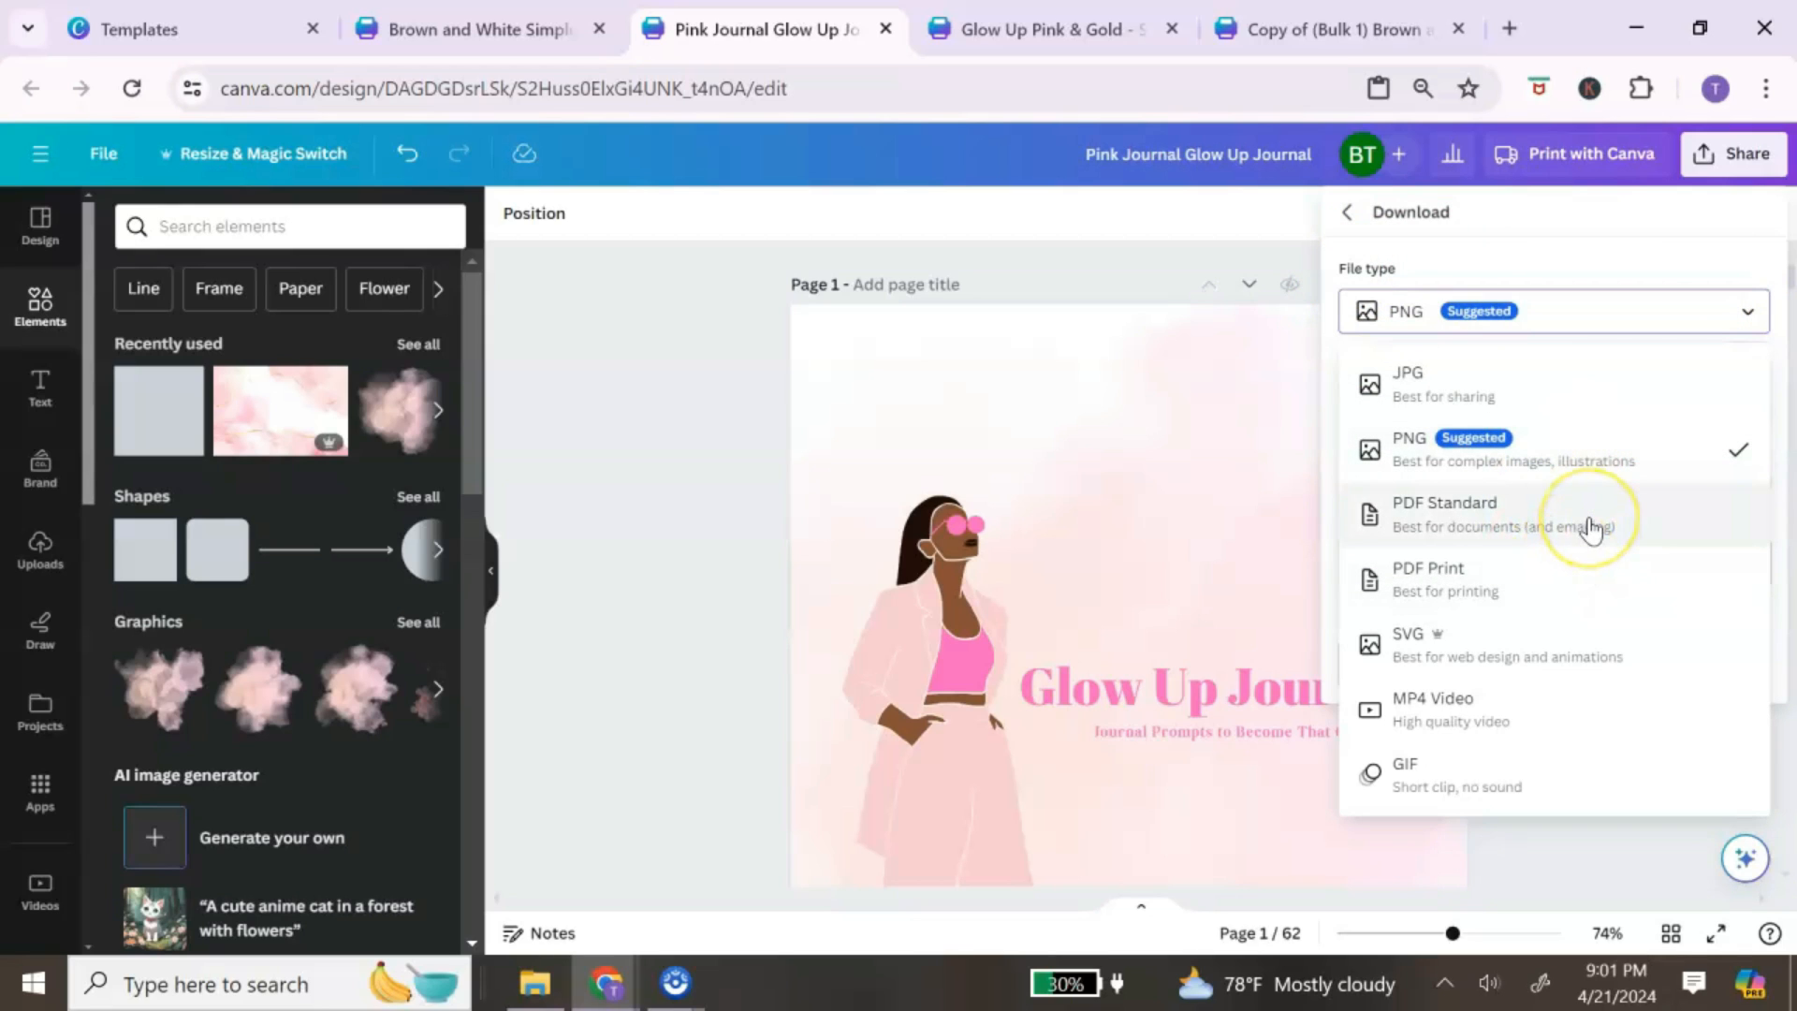
left_click(1580, 602)
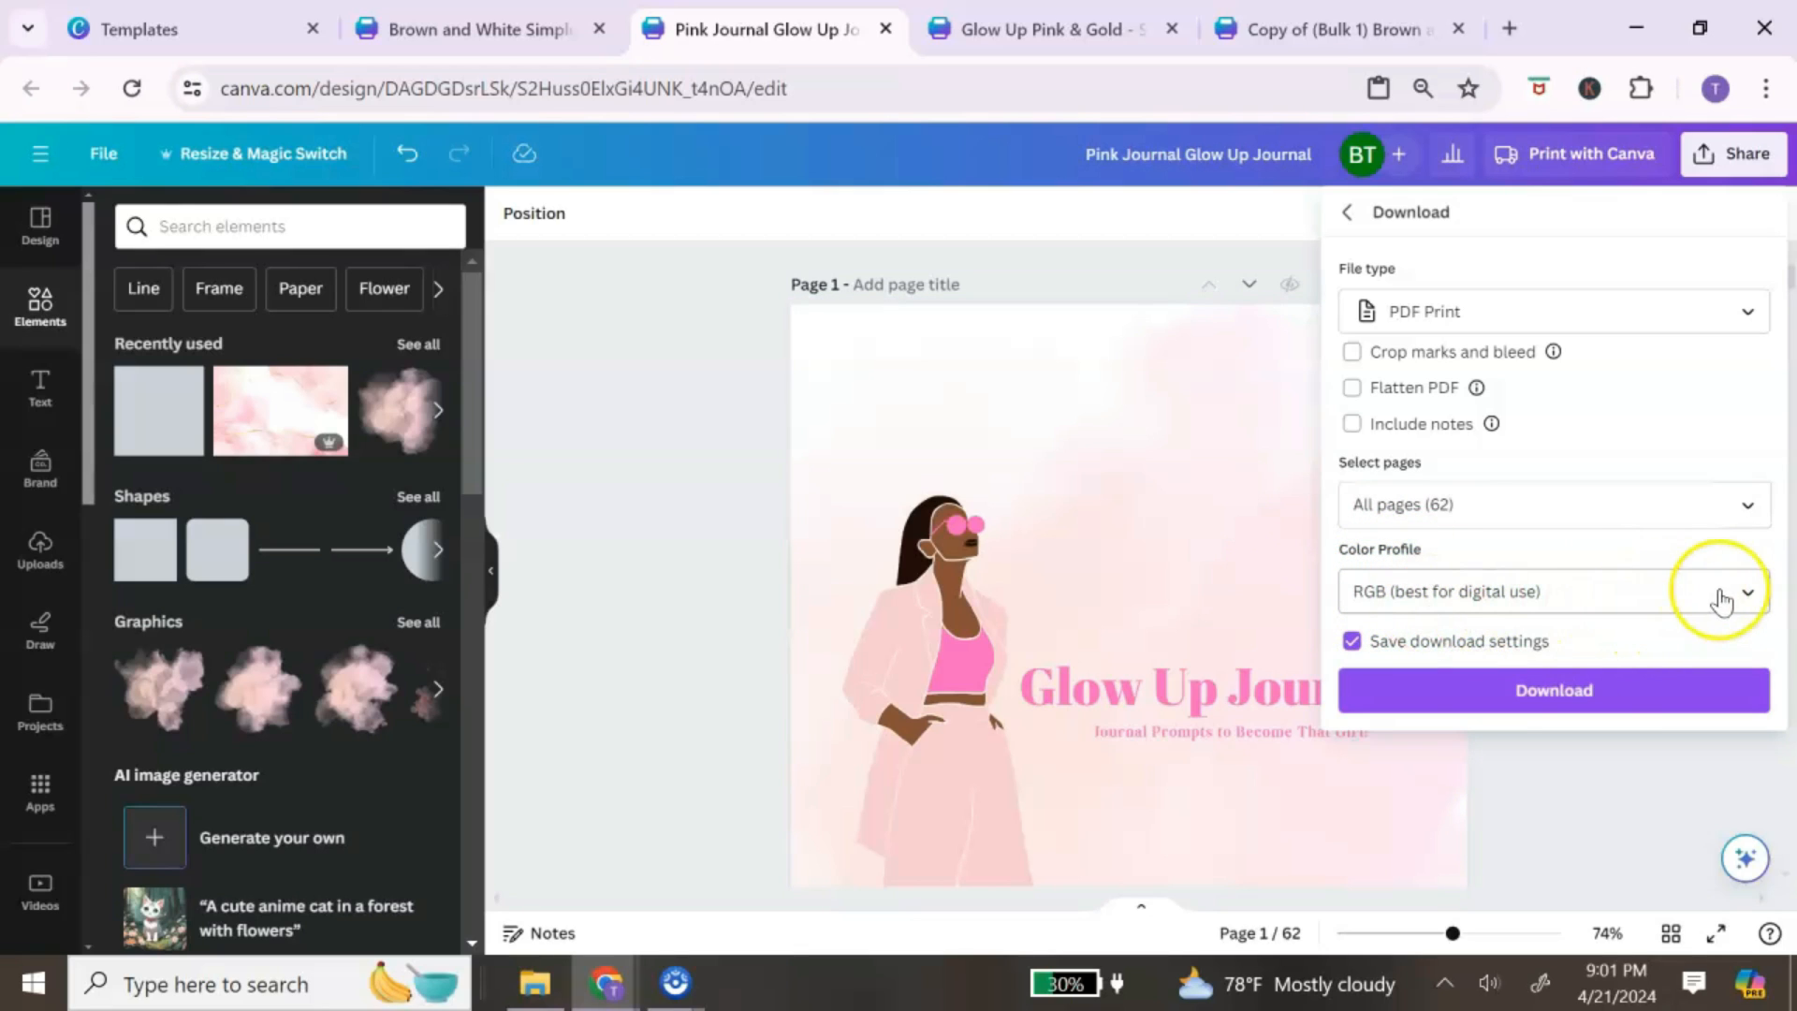
left_click(1718, 593)
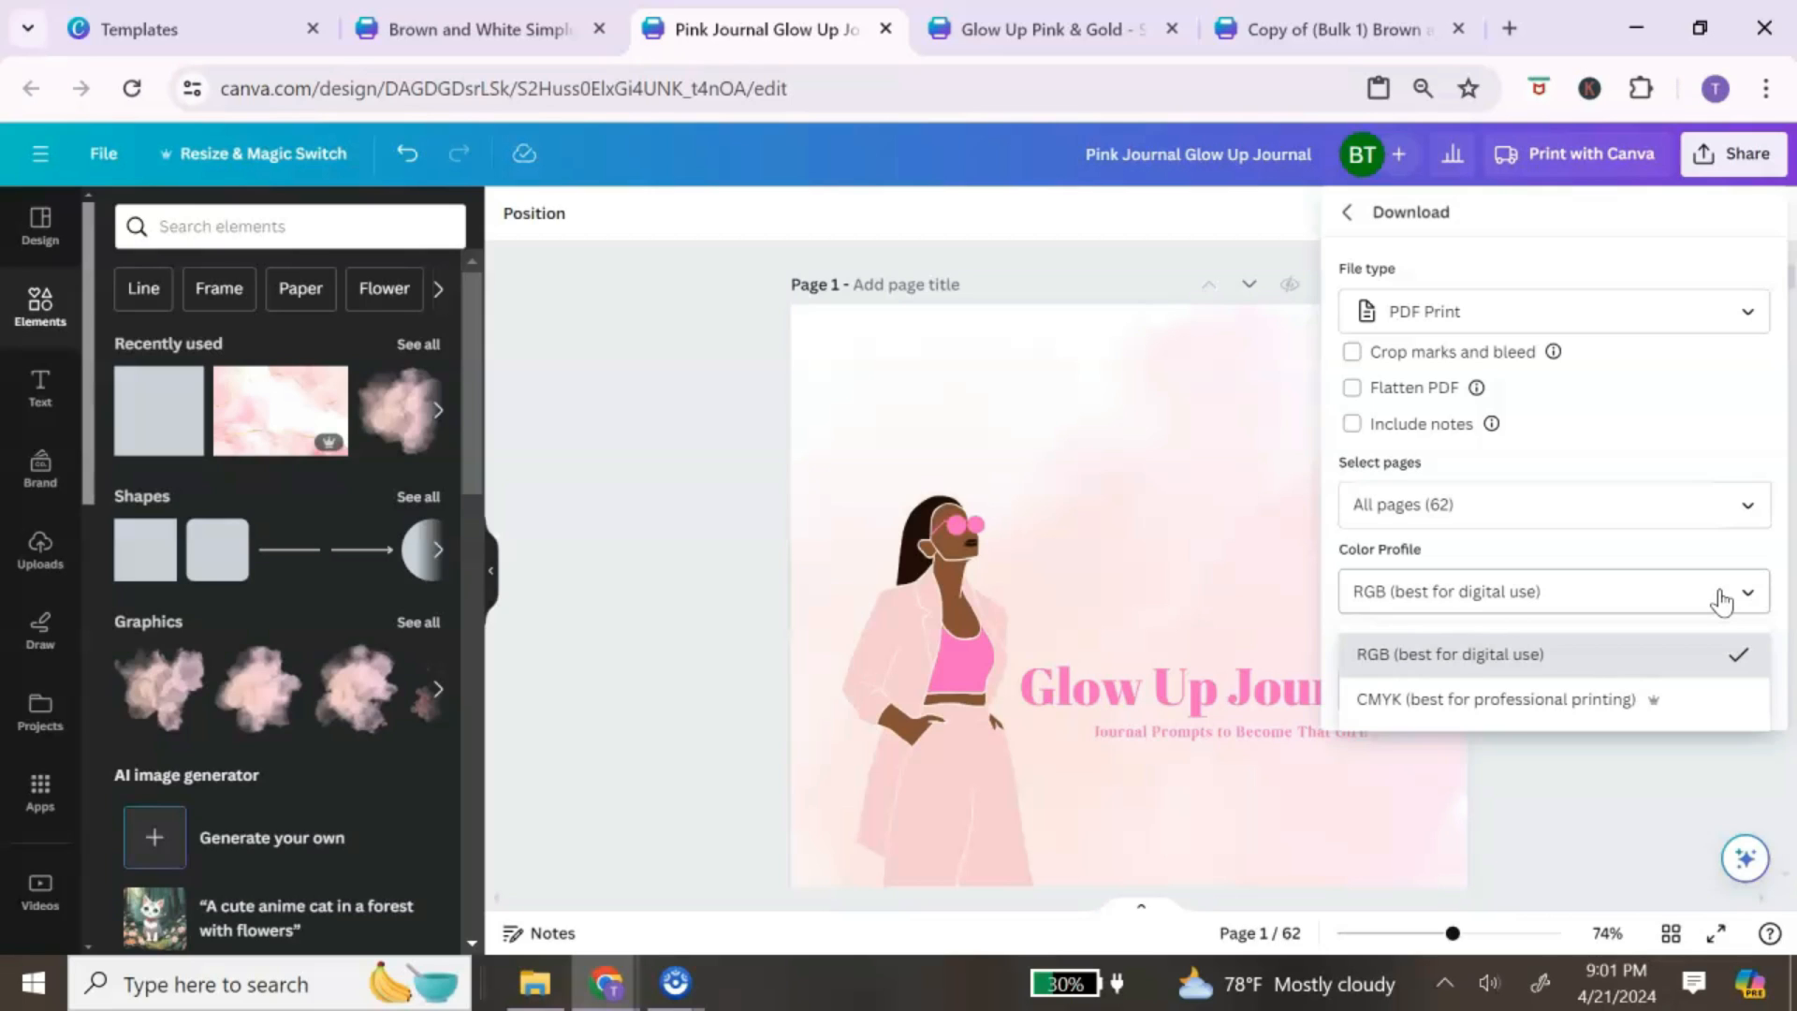
left_click(1686, 644)
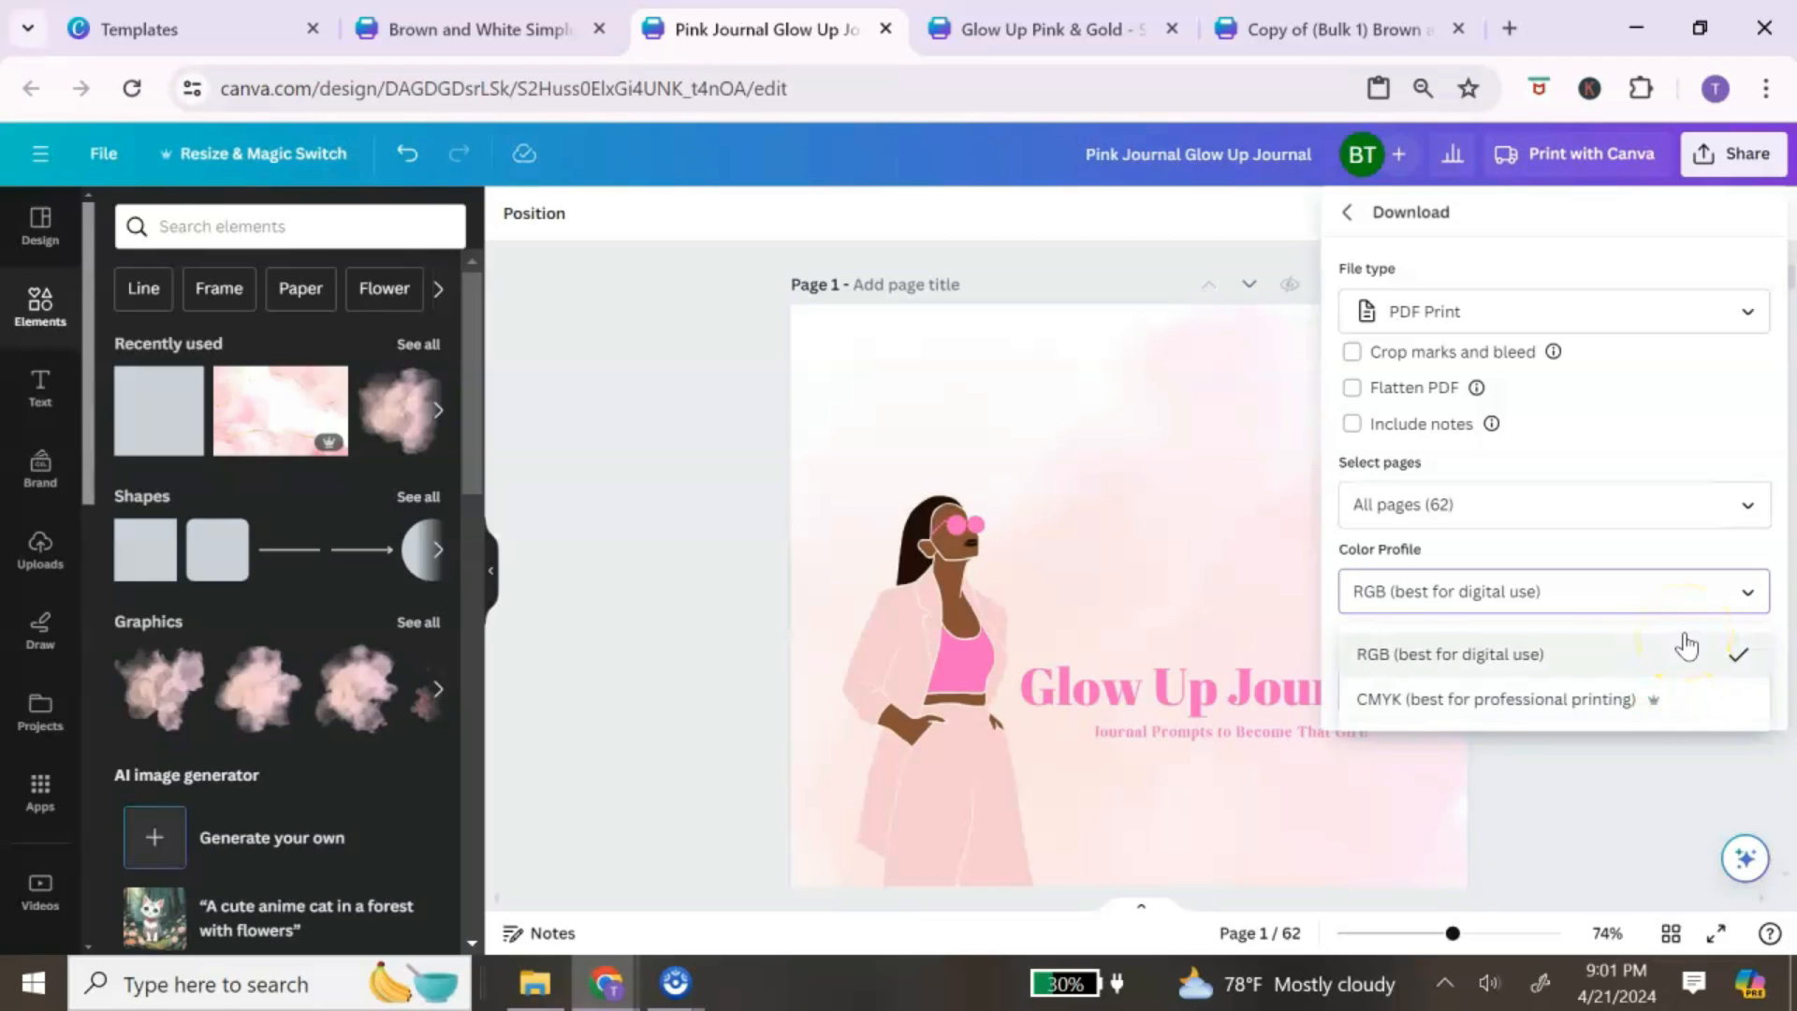
left_click(1642, 701)
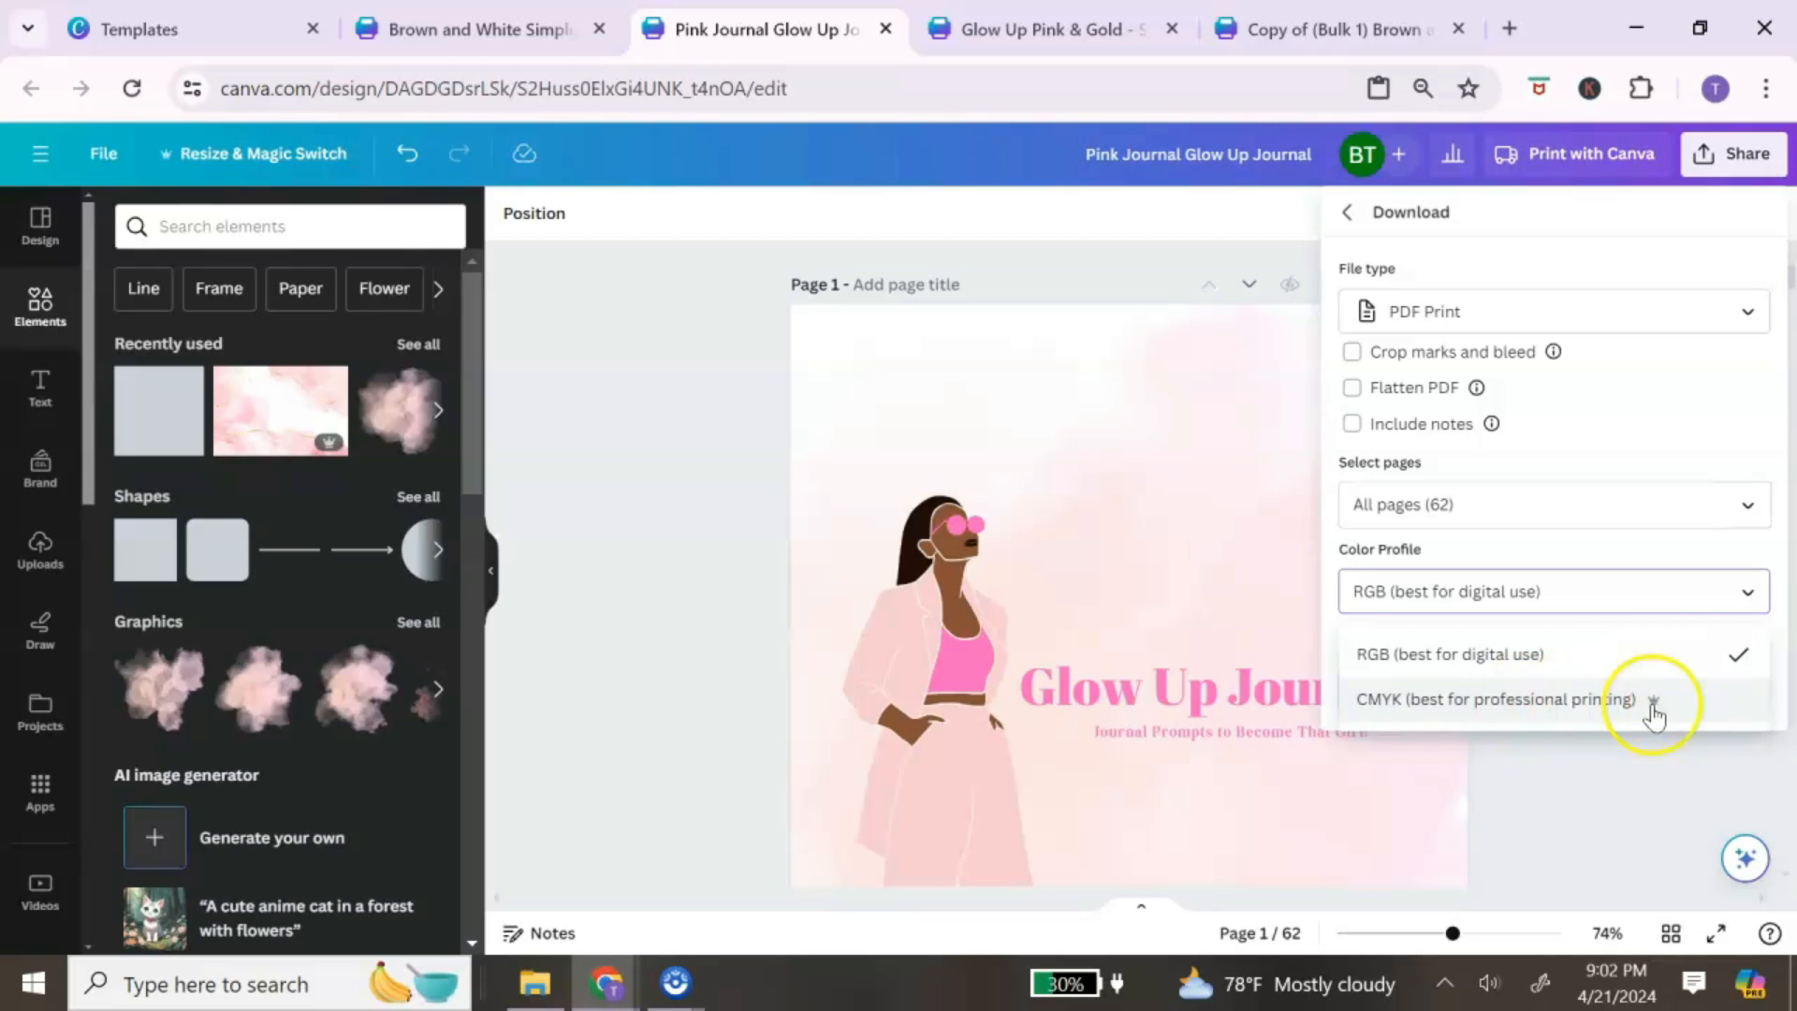
left_click(1726, 457)
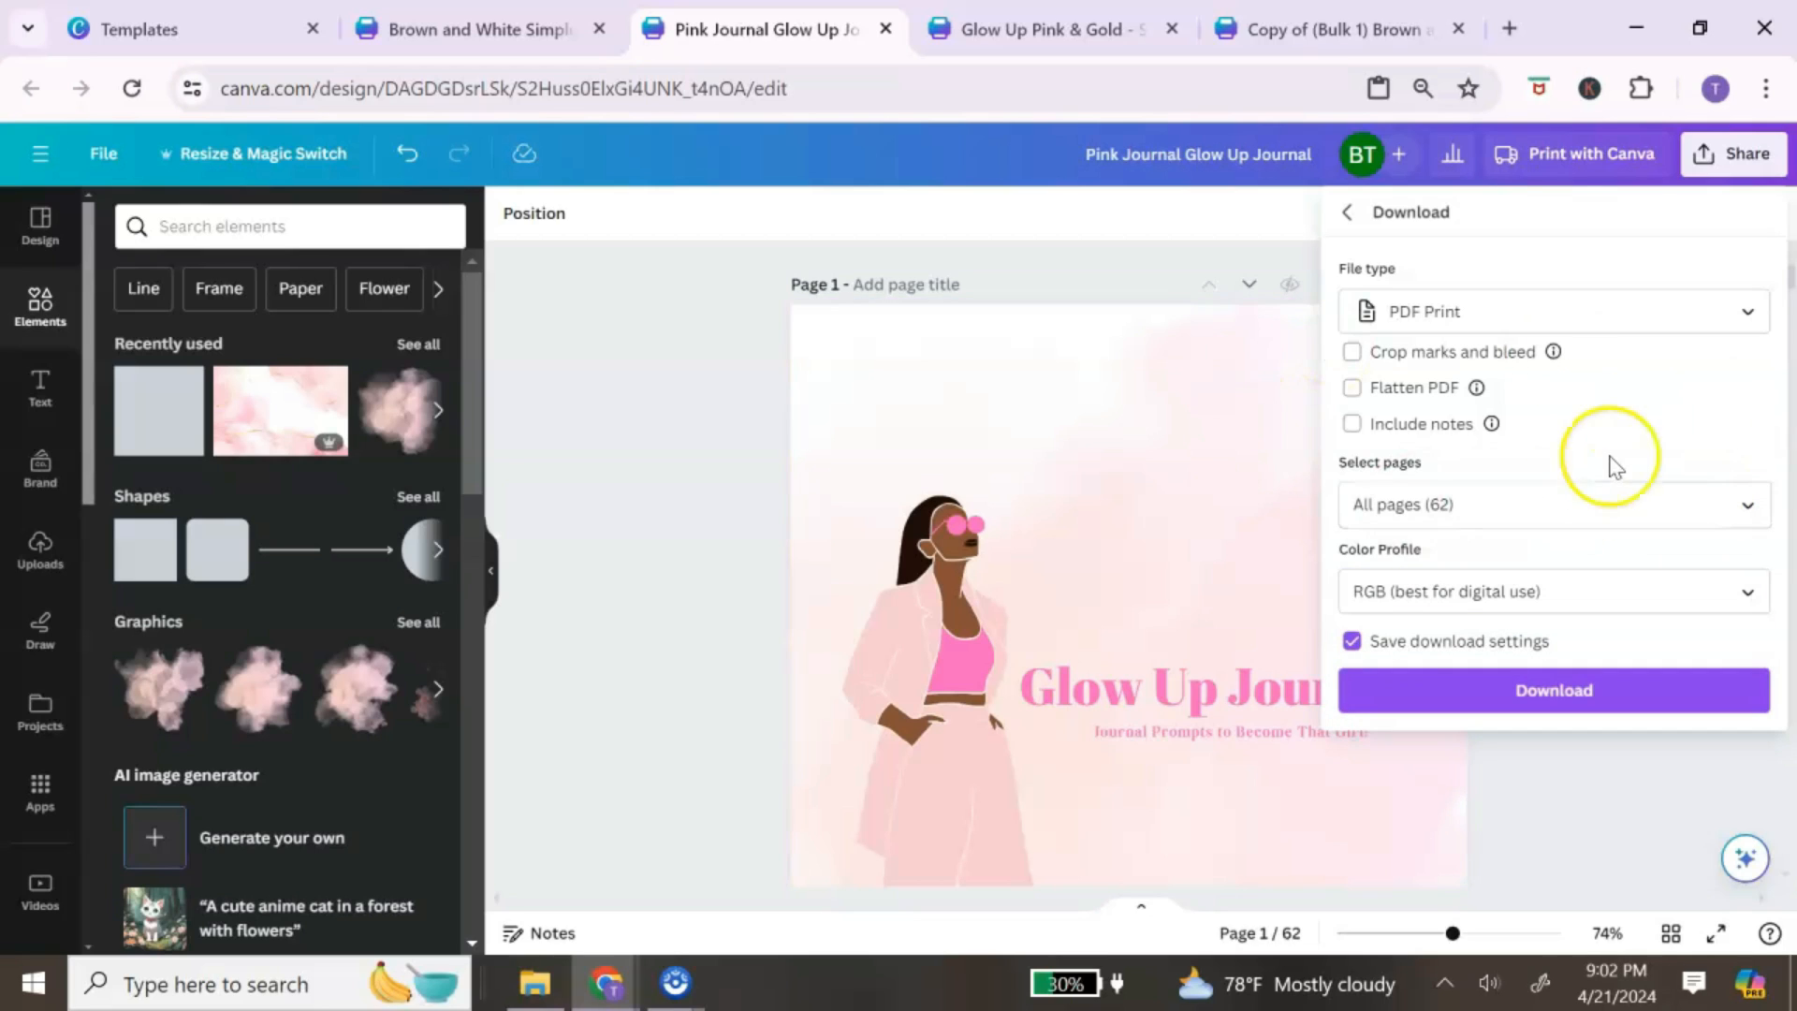
left_click(1609, 689)
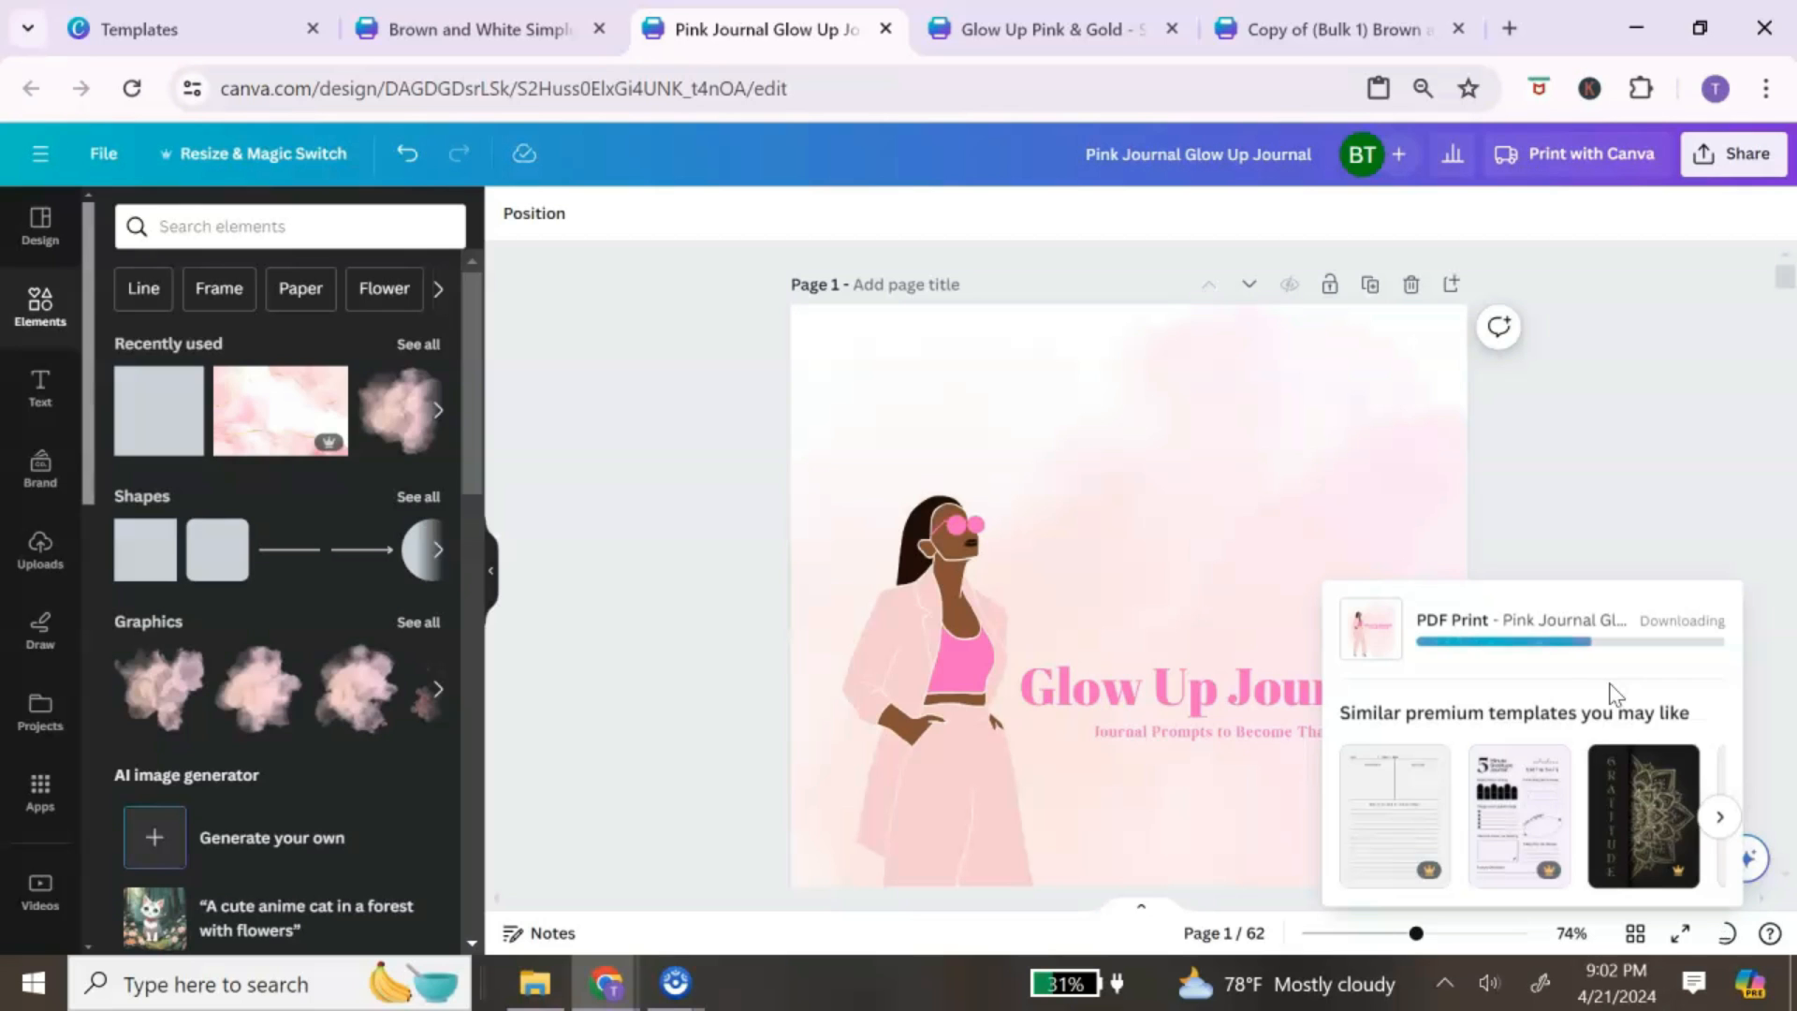
Step: Scroll through 'Pink Journal Glow Up Journal.pdf' in Edge to check the exported pages
scroll(1380, 435, "down", 10)
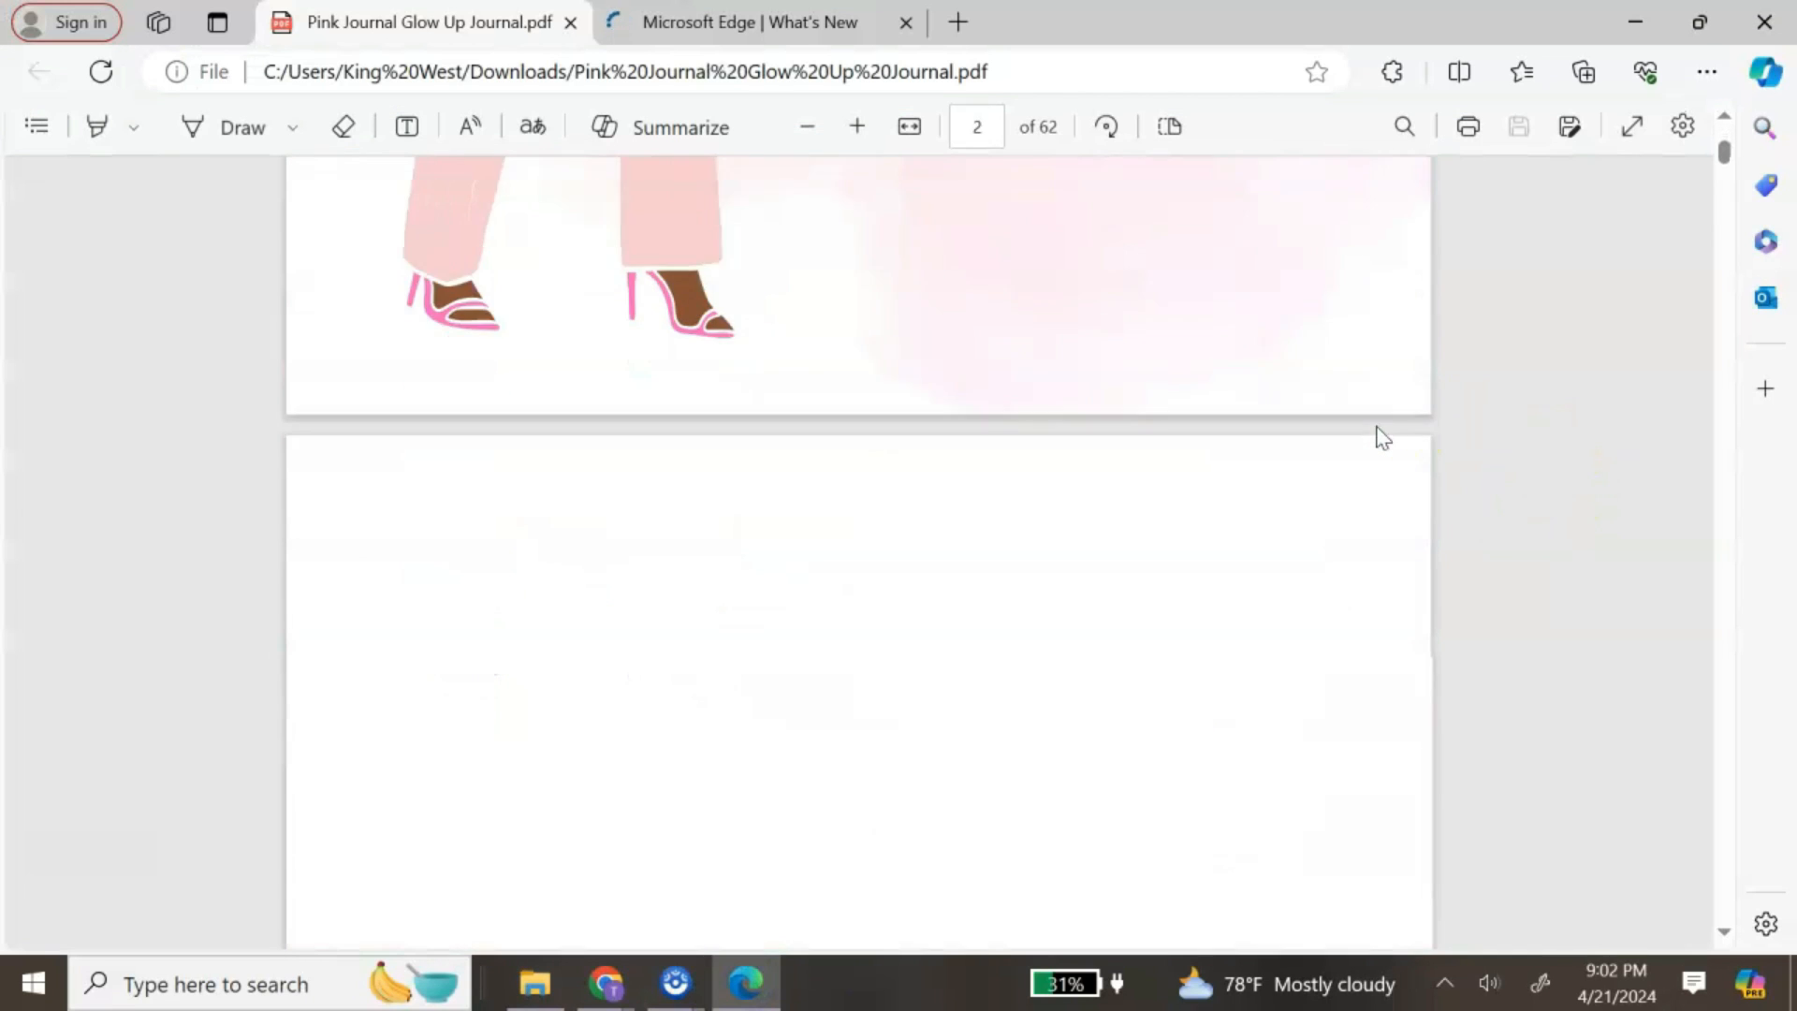
scroll(1382, 438, "down", 15)
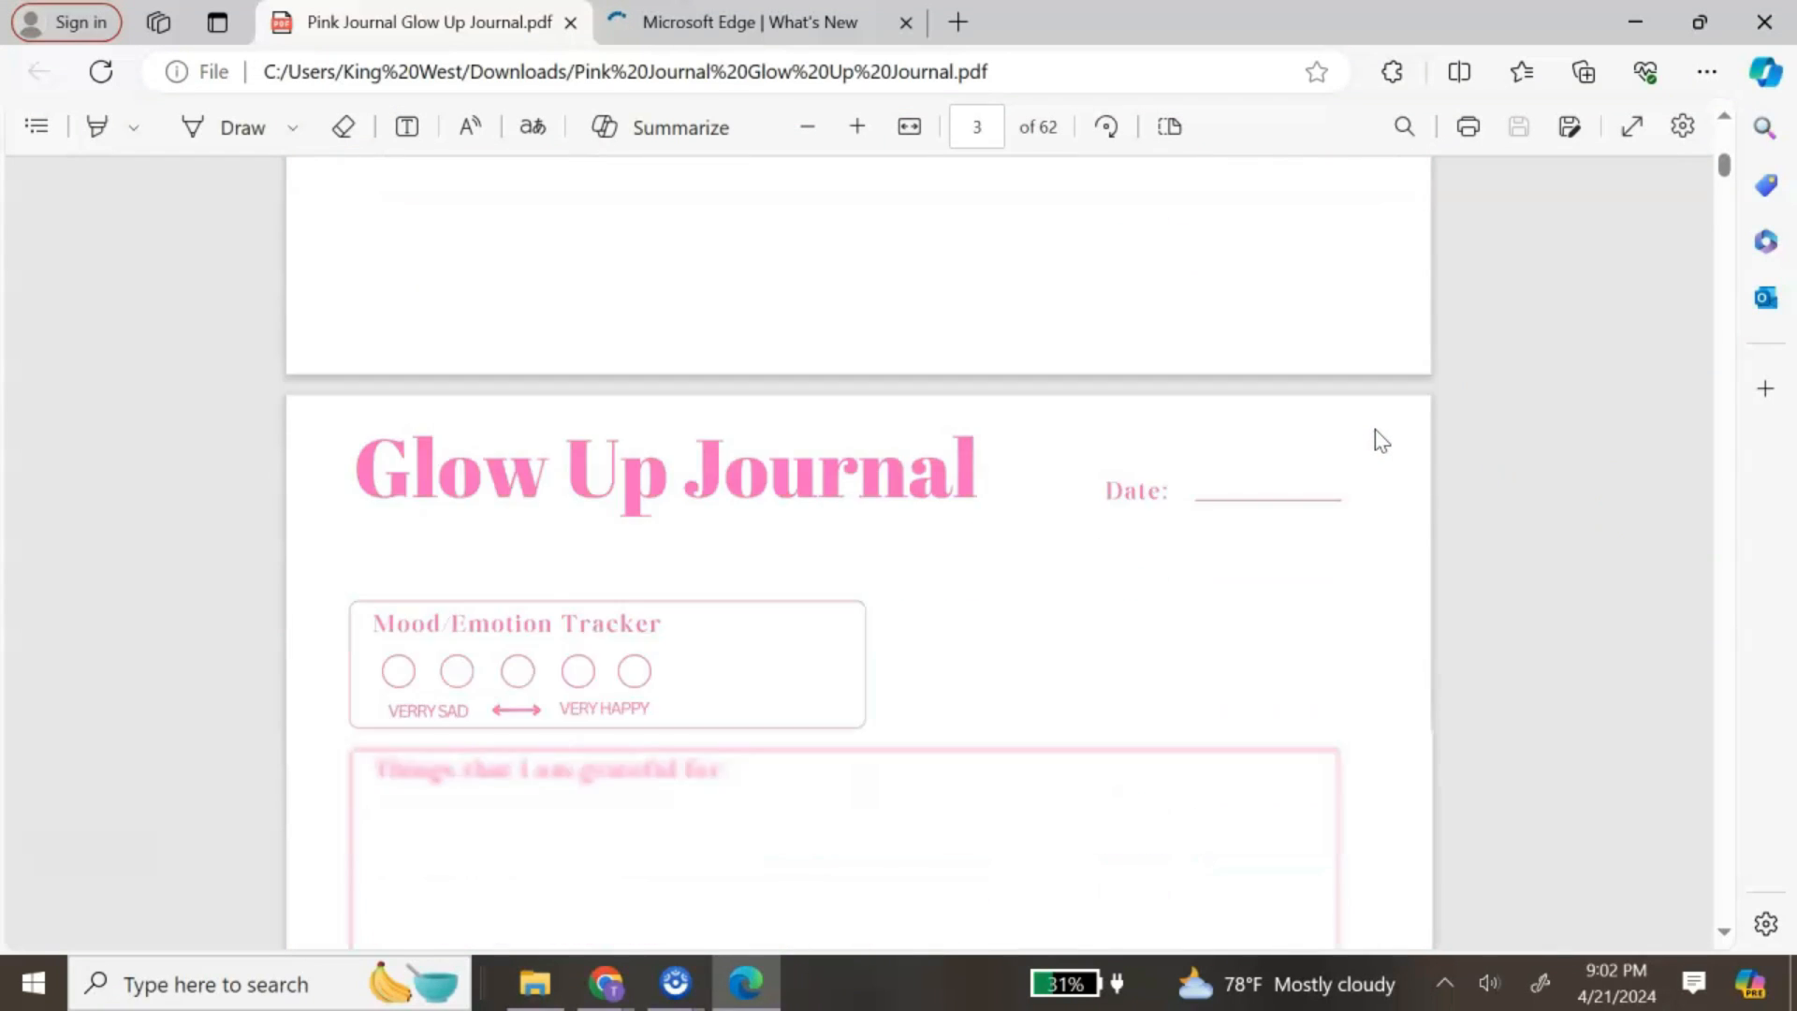
scroll(1382, 440, "down", 10)
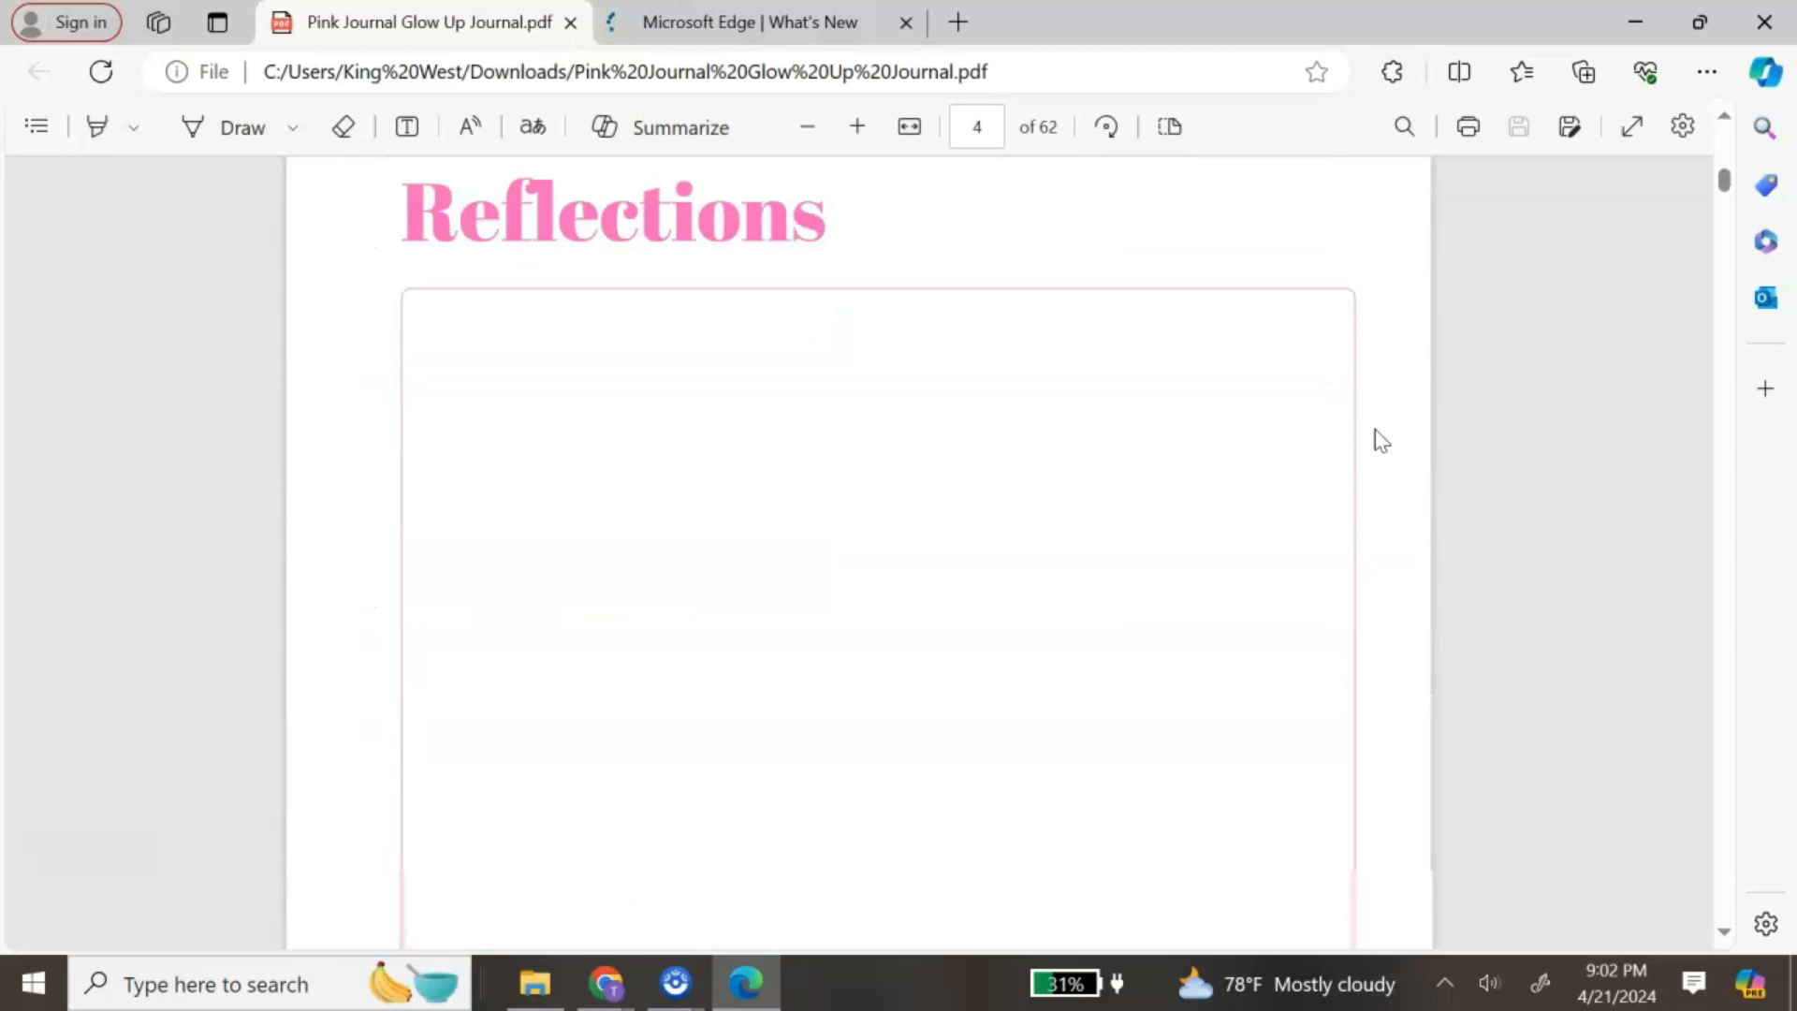
scroll(1382, 440, "down", 15)
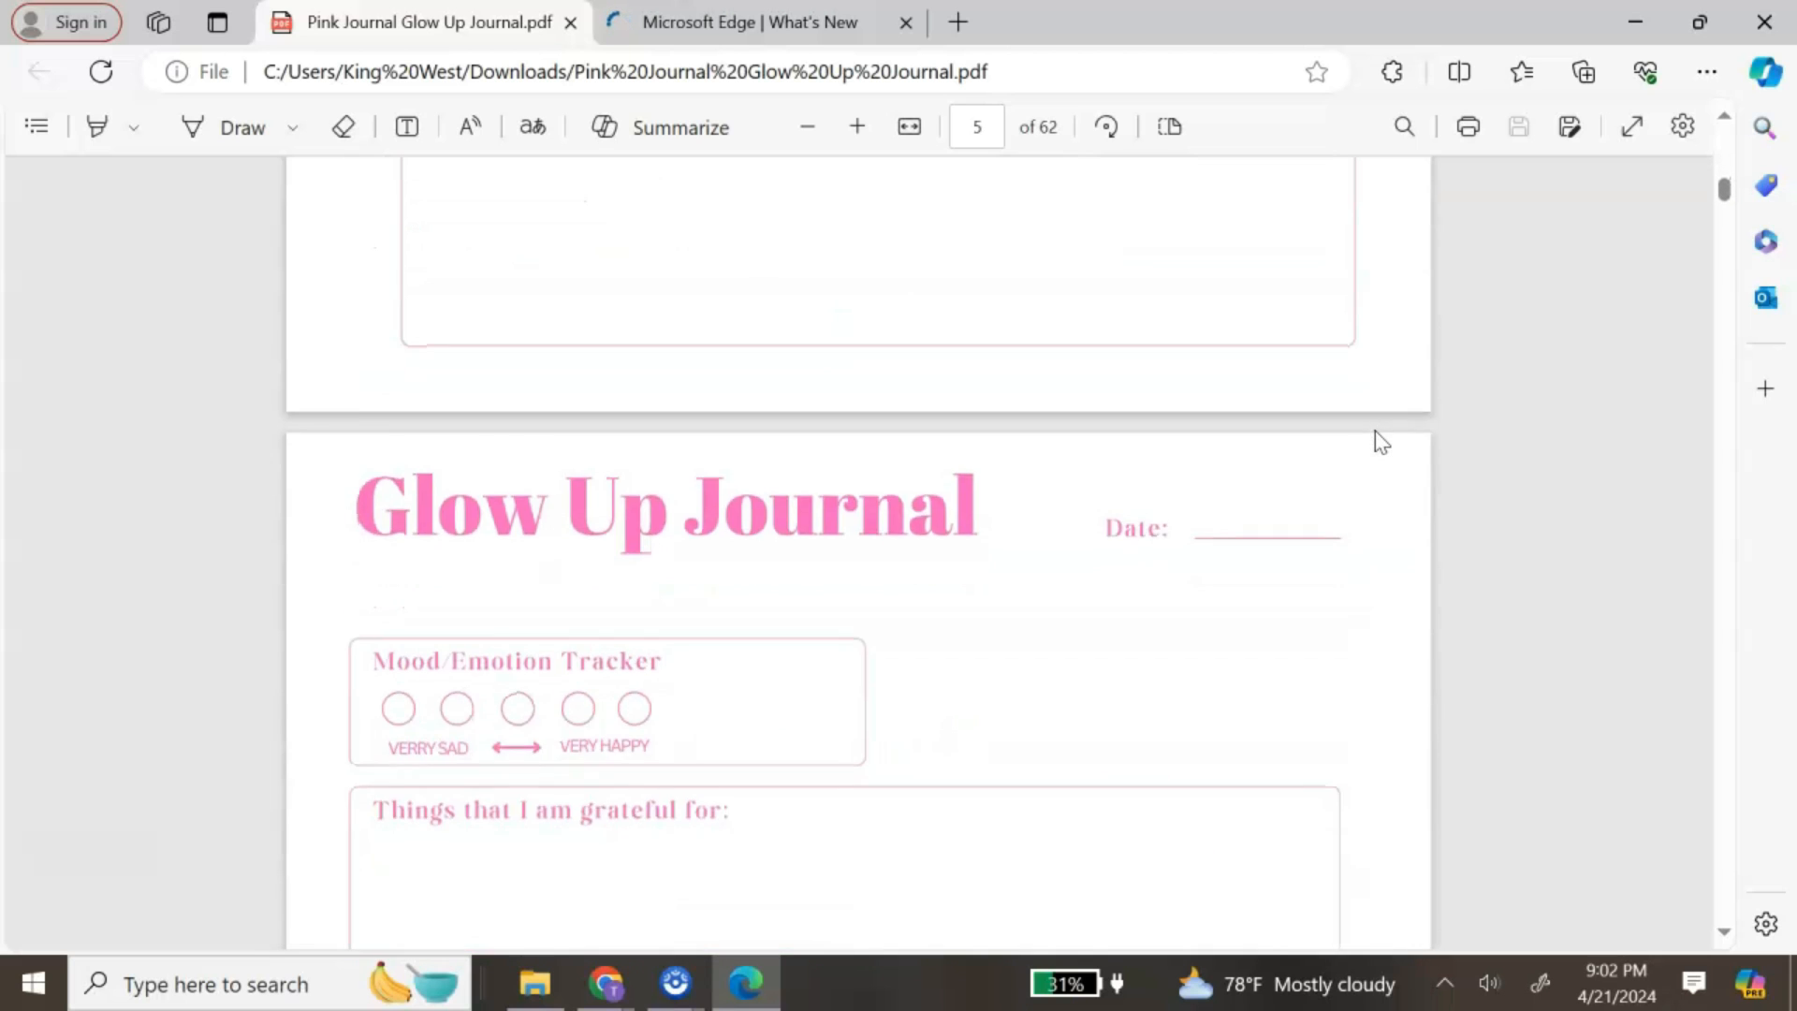
scroll(1382, 441, "down", 15)
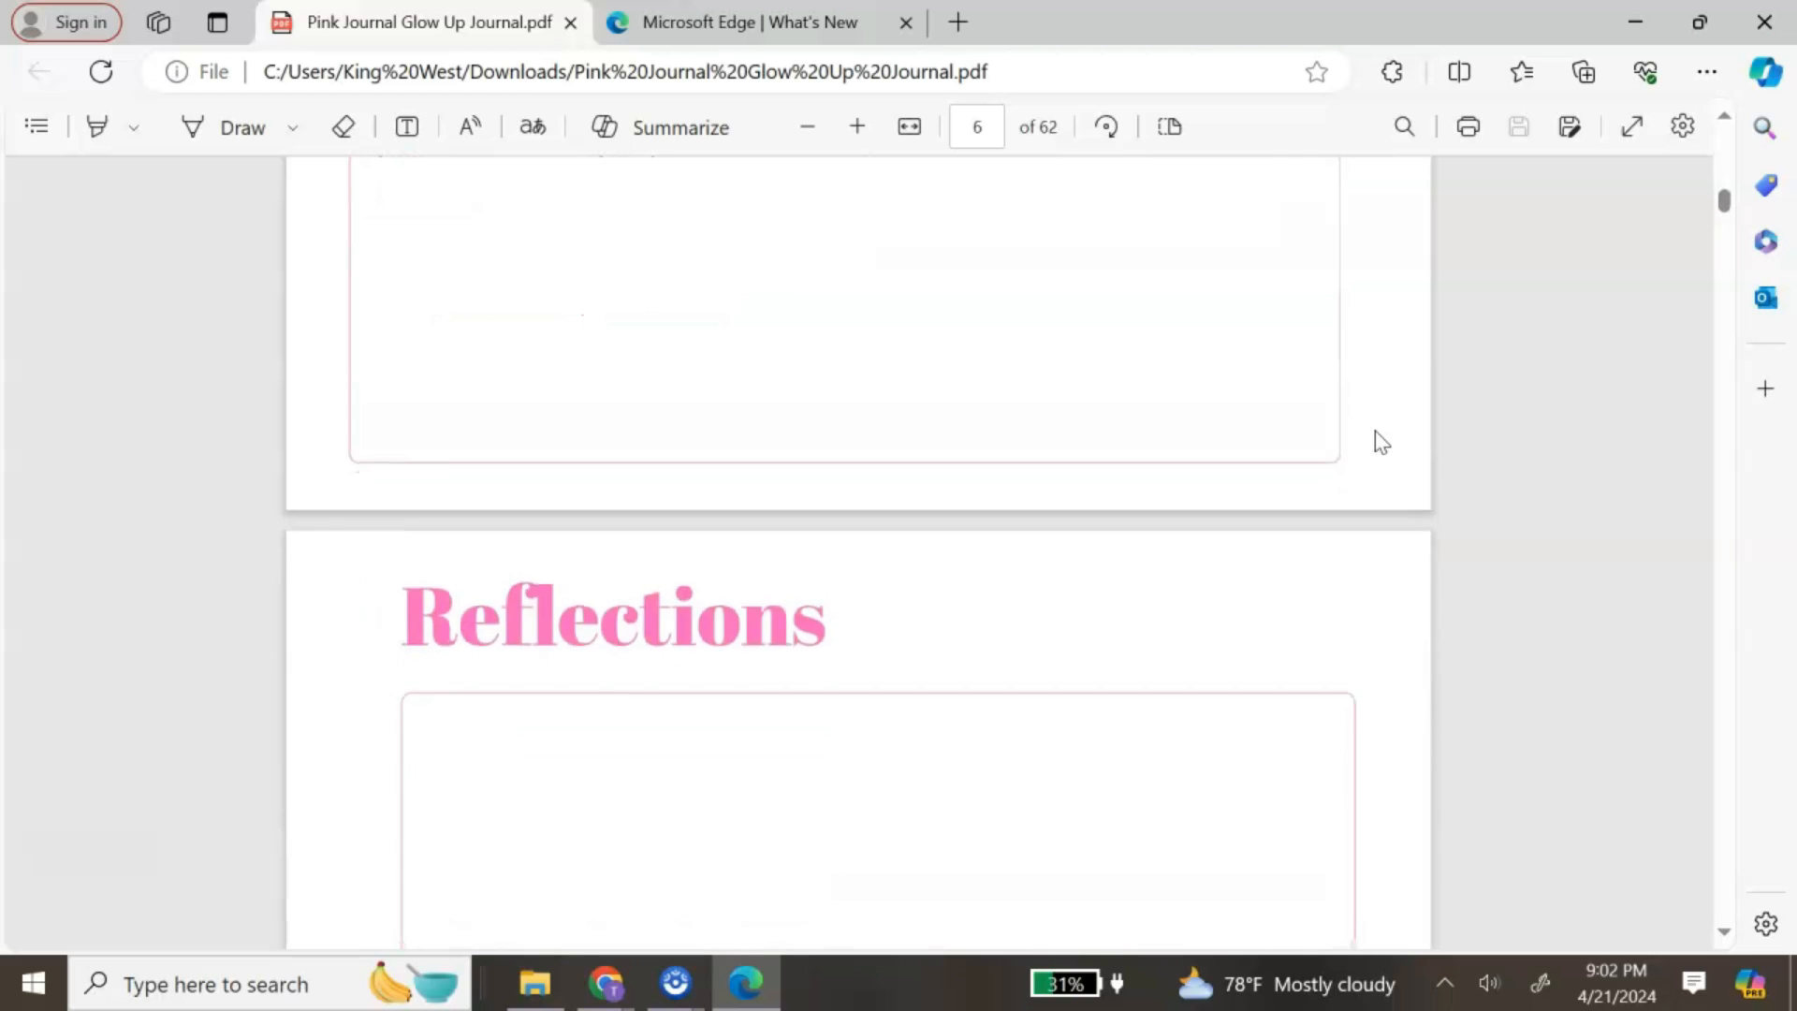
scroll(1382, 442, "down", 15)
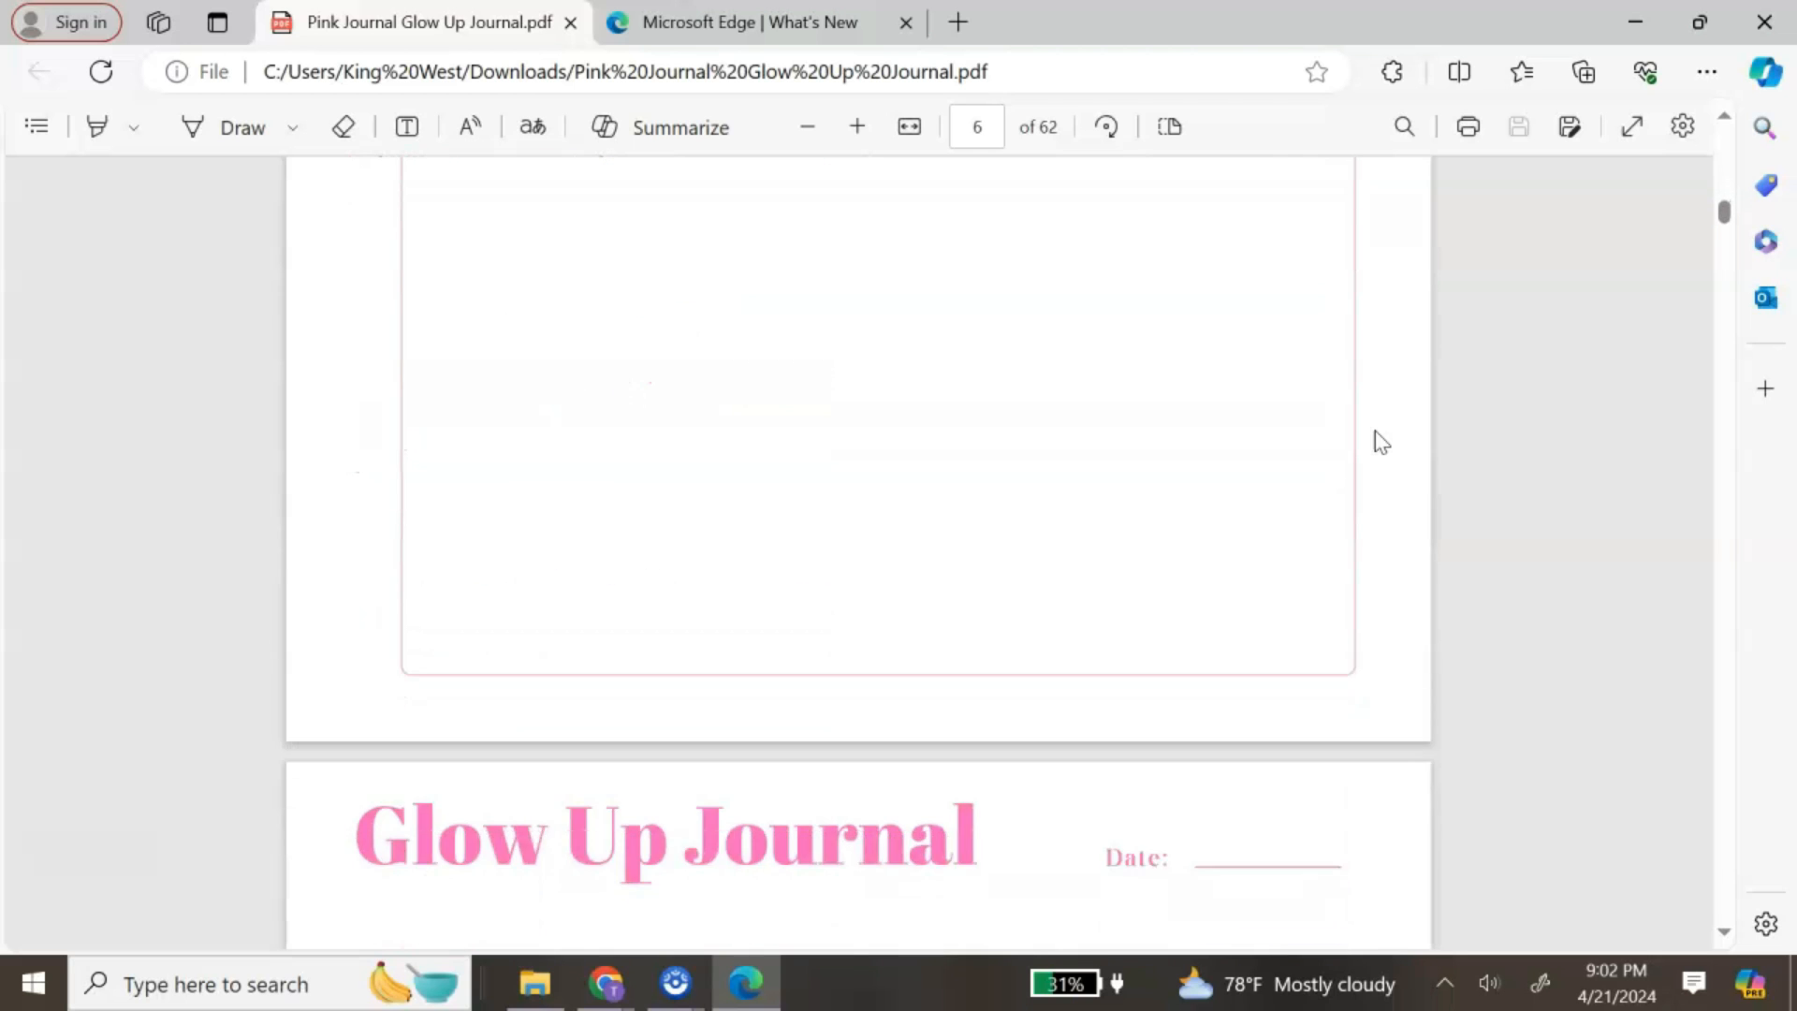
scroll(1382, 441, "down", 15)
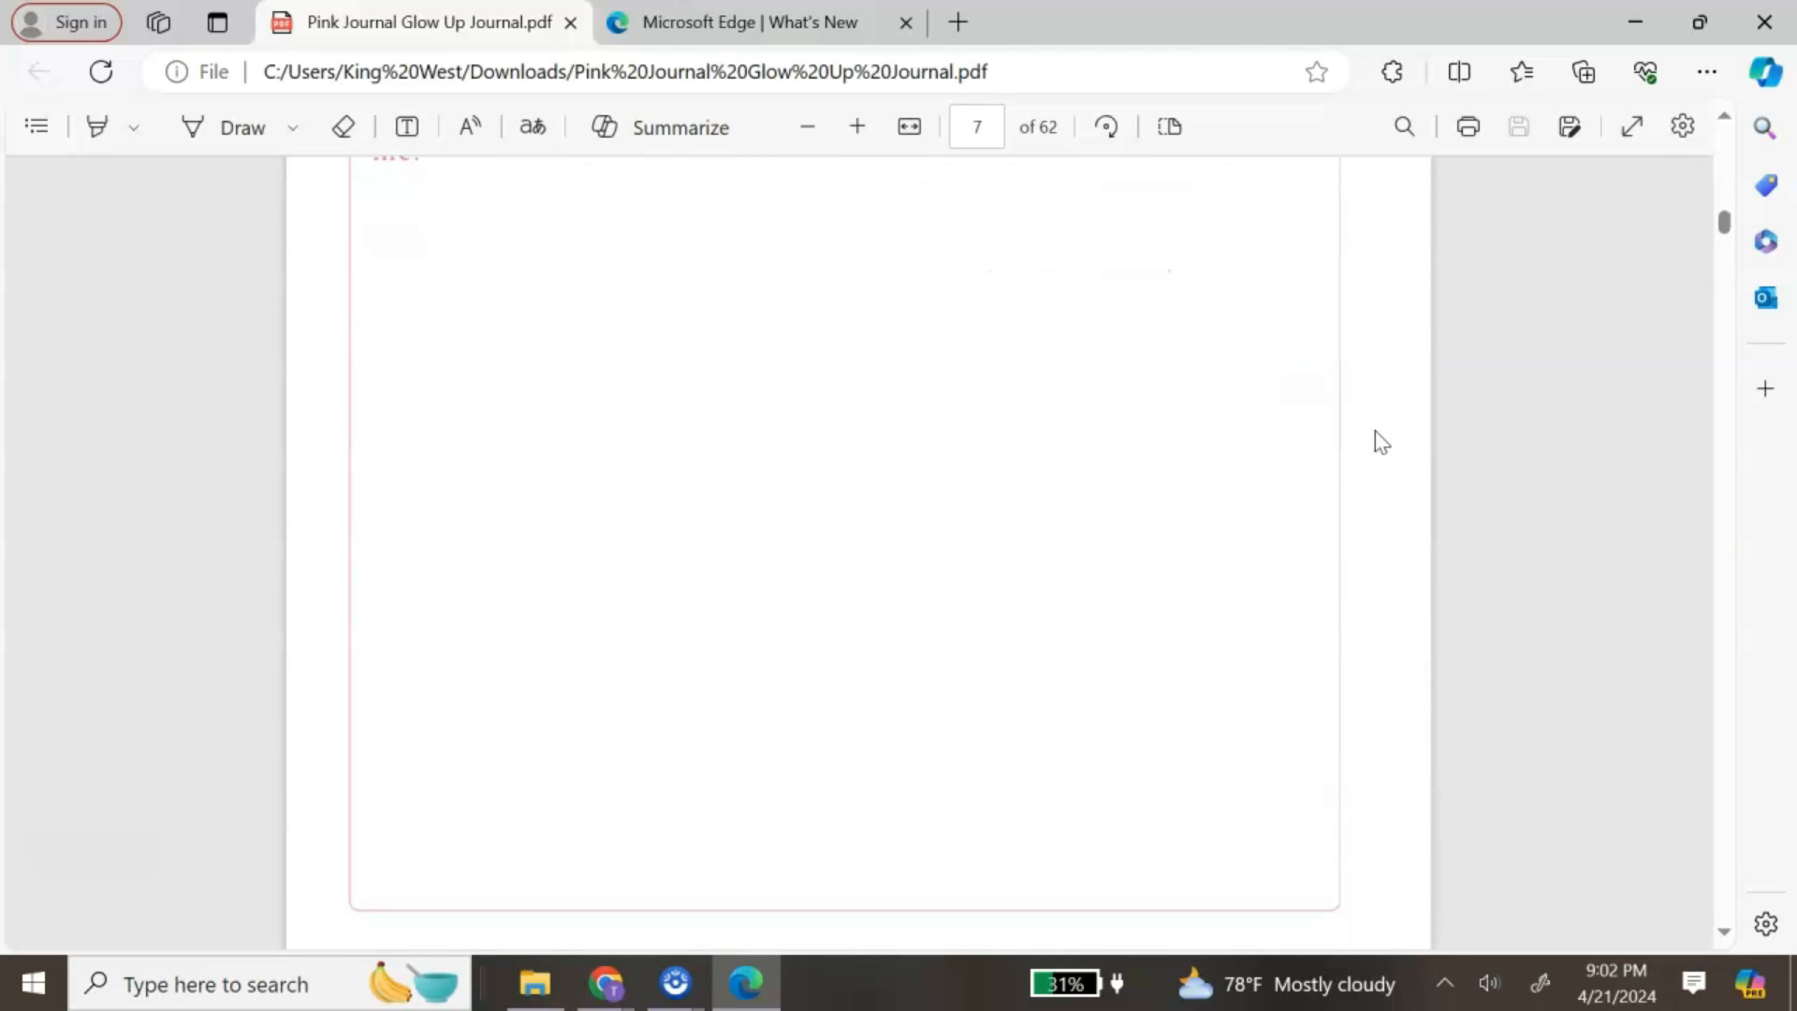
scroll(1382, 441, "down", 15)
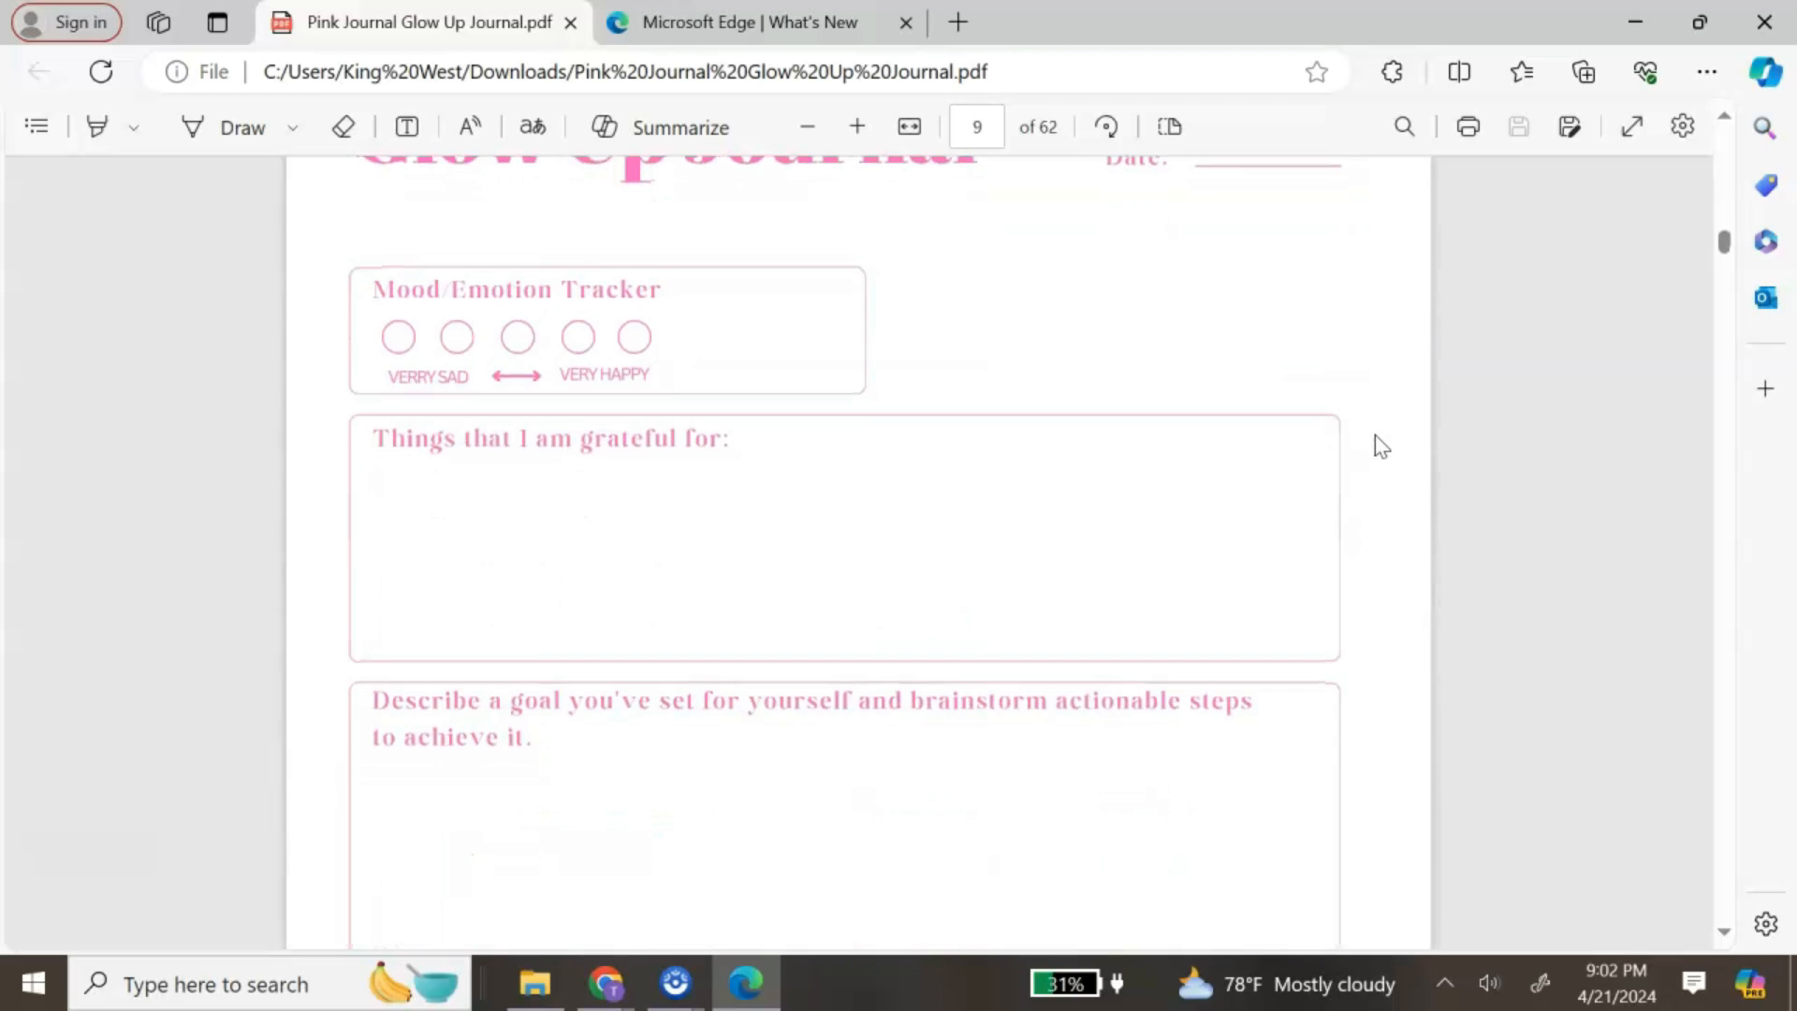